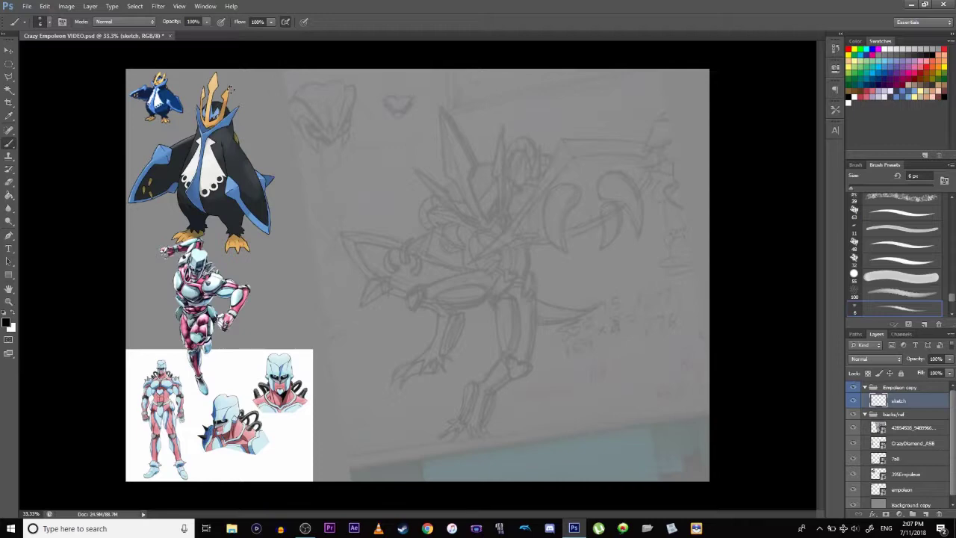
- Create a new International Paper A4 document, 210 × 297 mm at 300 pixels/inch, in RGB with a white background
{"action": "left_click_drag", "start_coordinate": [102, 38], "coordinate": [68, 42]}
{"action": "left_click", "coordinate": [27, 6]}
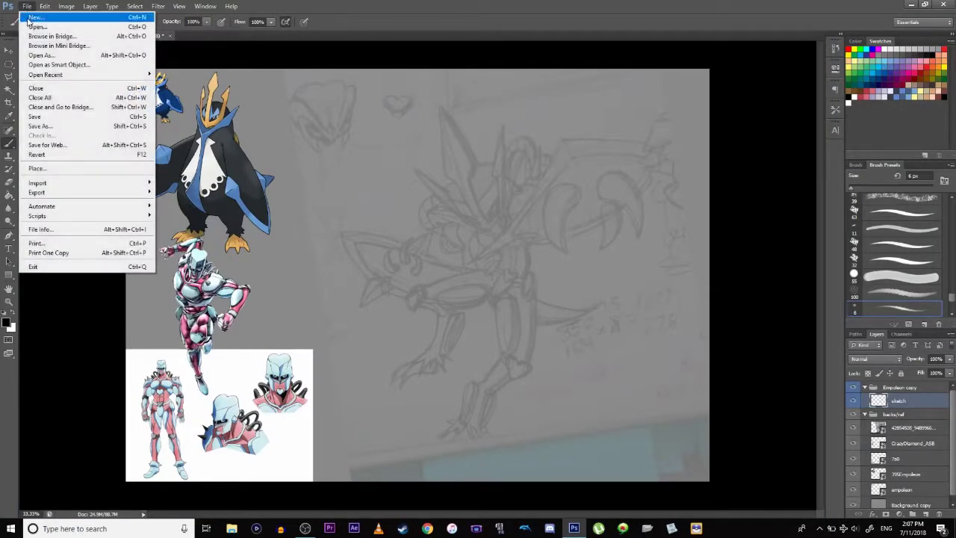
{"action": "left_click", "coordinate": [35, 17]}
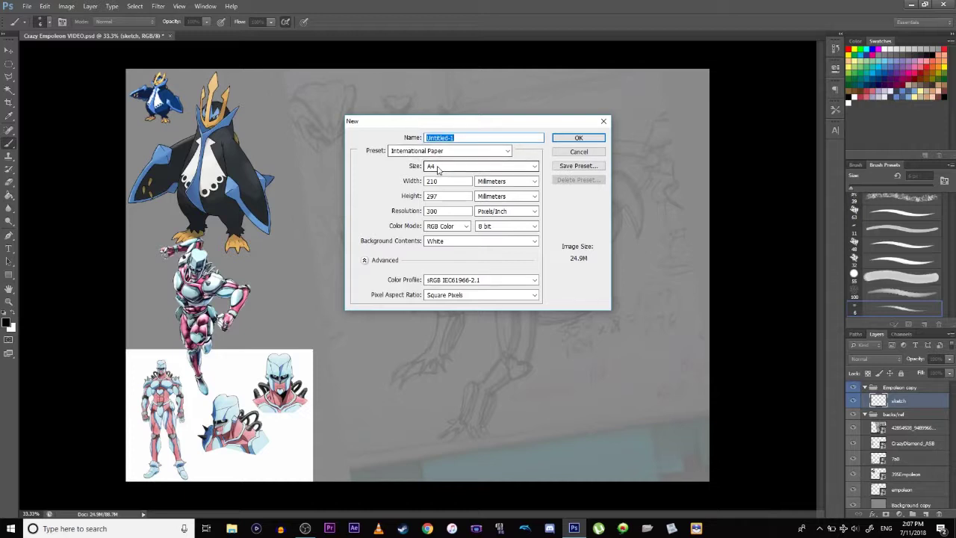
{"action": "left_click", "coordinate": [570, 149]}
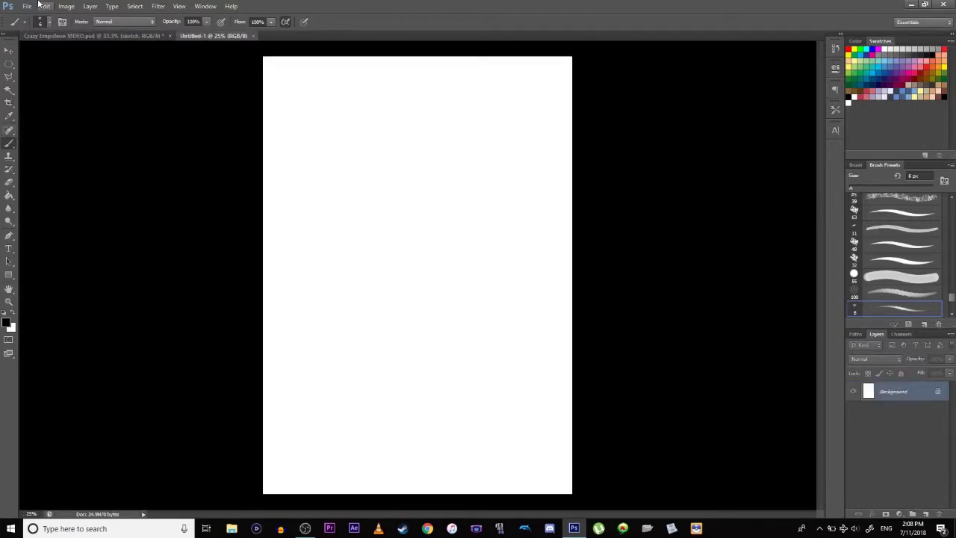
- Rotate the blank canvas 90 degrees to landscape and compare it with the Crazy Empoleon VIDEO.psd document
{"action": "left_click", "coordinate": [66, 6]}
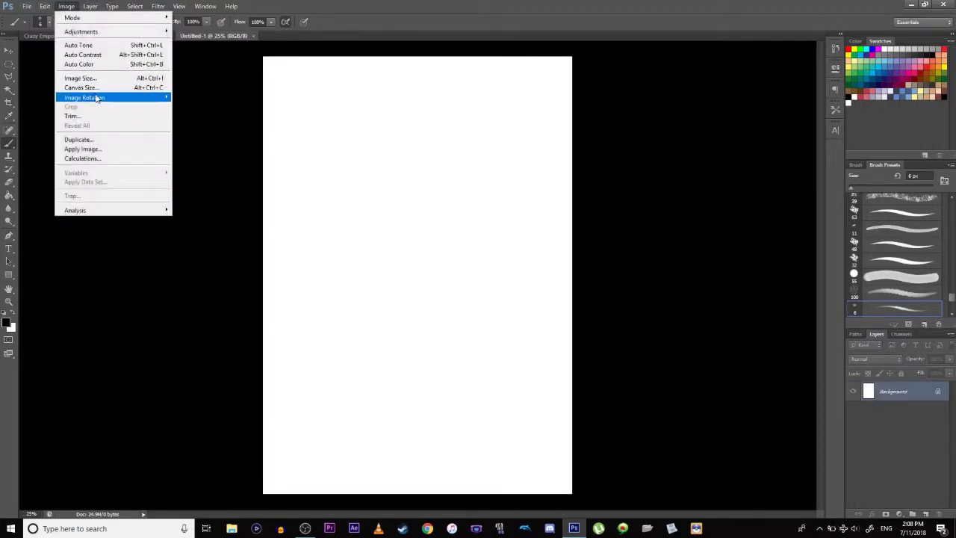
{"action": "mouse_move", "coordinate": [97, 97]}
{"action": "left_click", "coordinate": [181, 118]}
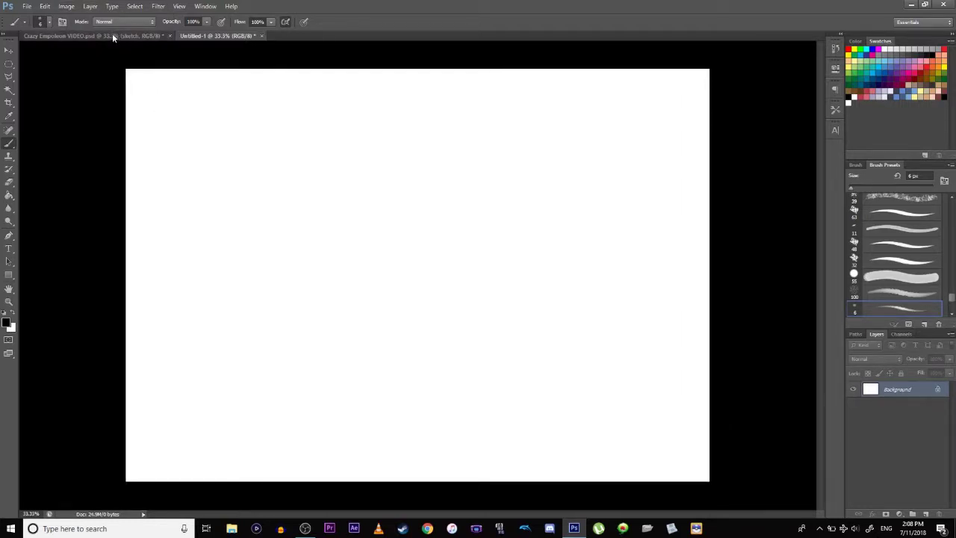
{"action": "left_click", "coordinate": [112, 35]}
{"action": "left_click", "coordinate": [205, 36]}
{"action": "left_click", "coordinate": [145, 37]}
{"action": "left_click", "coordinate": [197, 36]}
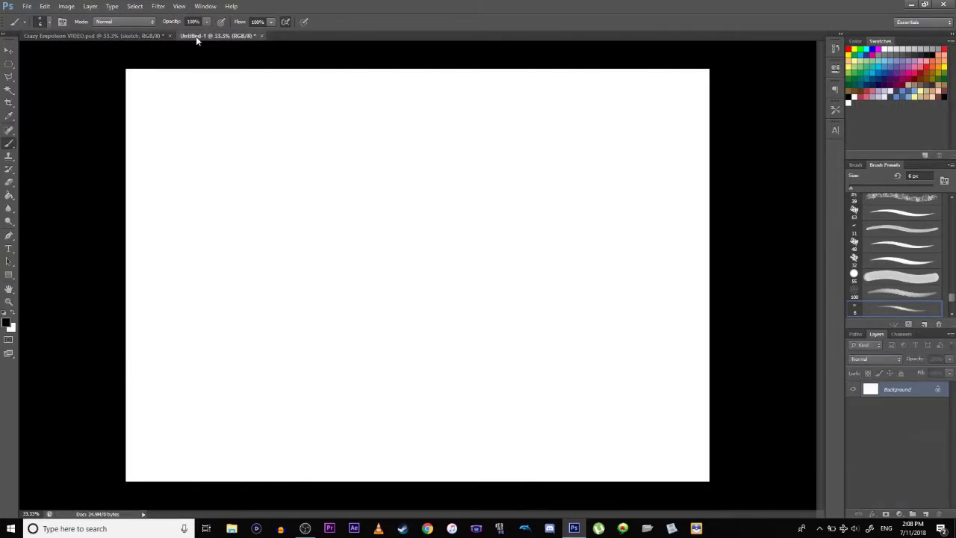
- Add a new empty layer to the untitled document and delete its white Background layer
{"action": "left_click", "coordinate": [925, 513]}
{"action": "left_click", "coordinate": [896, 404]}
{"action": "right_click", "coordinate": [897, 404]}
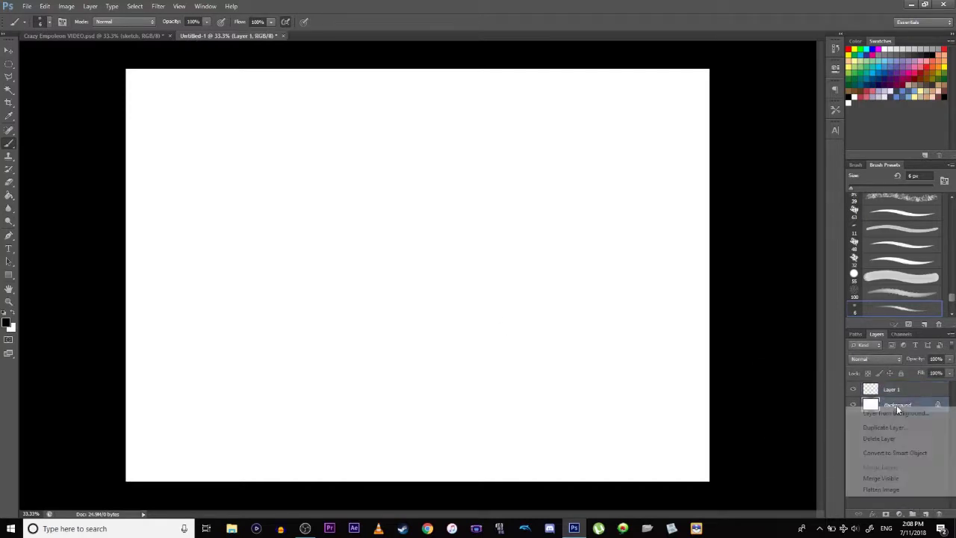
{"action": "left_click", "coordinate": [879, 439]}
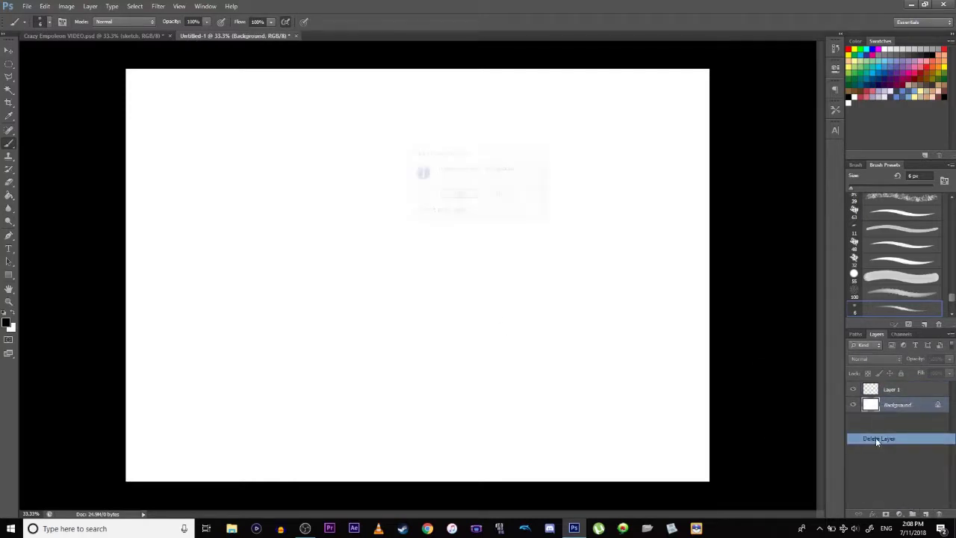
{"action": "left_click", "coordinate": [470, 198]}
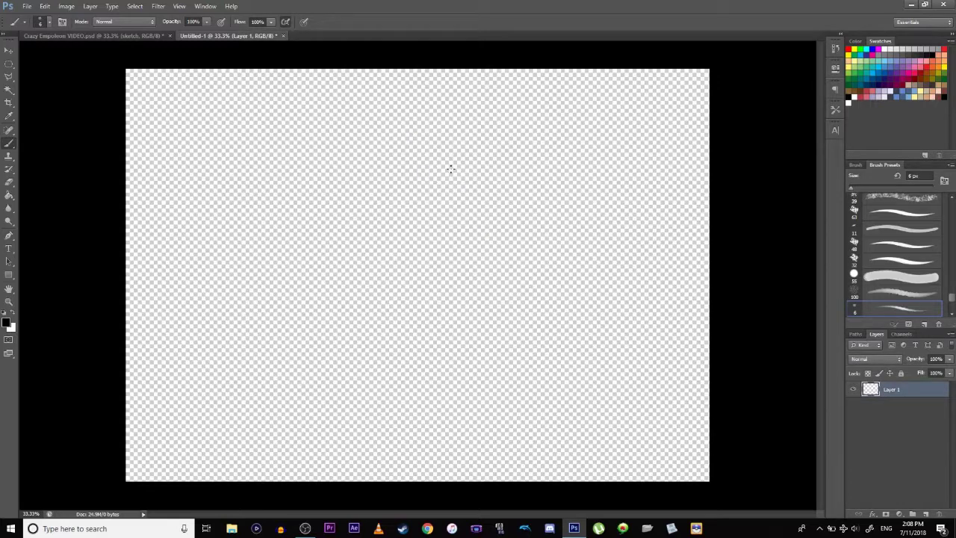
- Fill the empty layer with mid grey from the swatches using the Paint Bucket tool
{"action": "left_click", "coordinate": [880, 51]}
{"action": "key", "text": "g"}
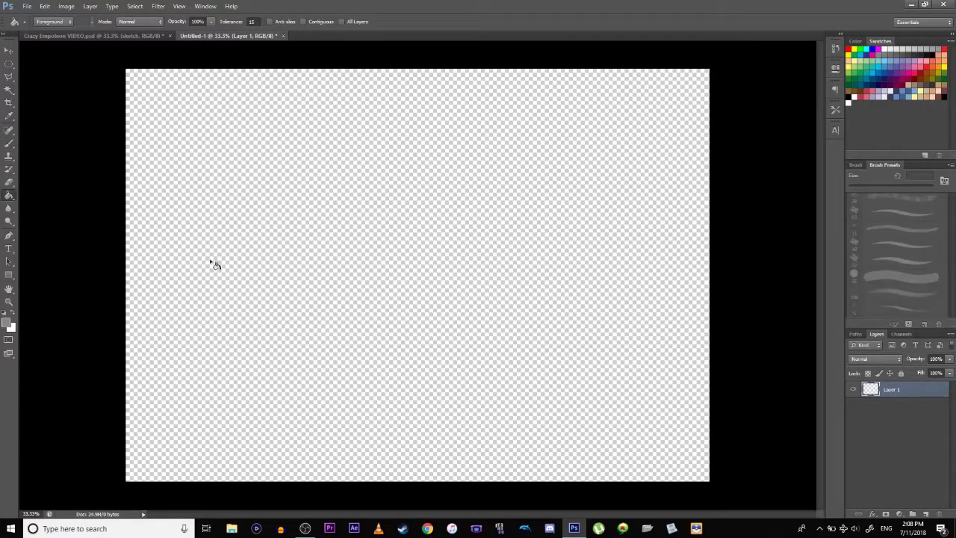
{"action": "left_click", "coordinate": [241, 280]}
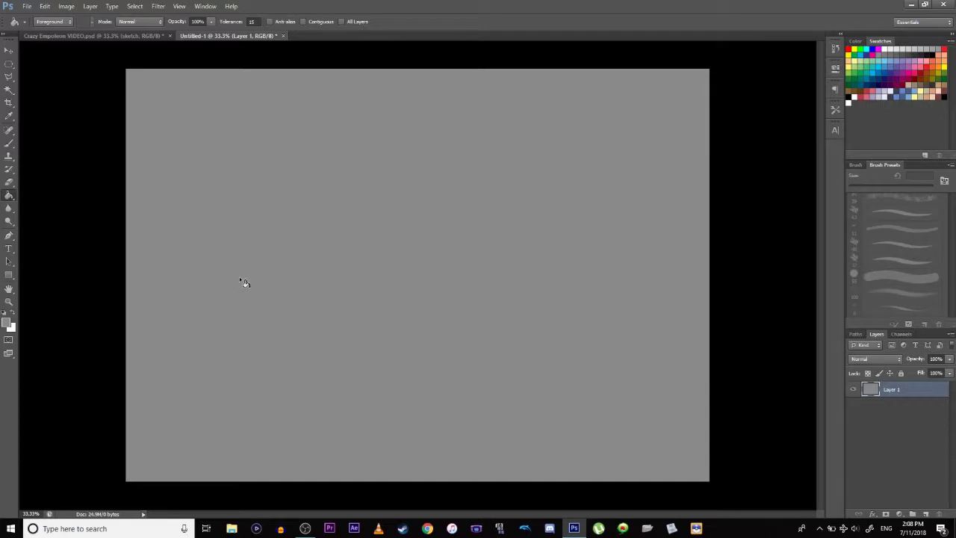
- Create two layer groups above the grey layer, naming the lower one backs/ref and the upper one Empoleon
{"action": "left_click", "coordinate": [912, 514]}
{"action": "left_click", "coordinate": [912, 514]}
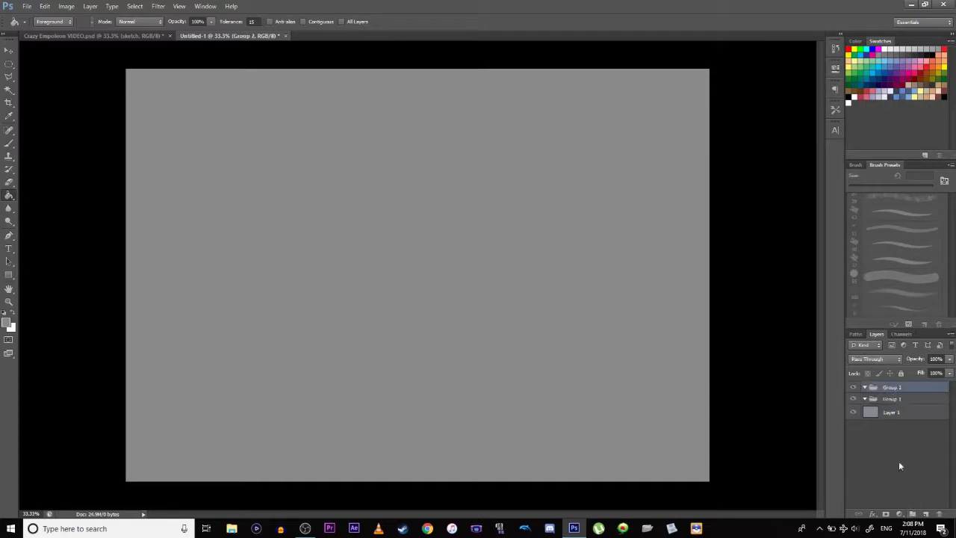
{"action": "double_click", "coordinate": [886, 399]}
{"action": "type", "text": "ba"}
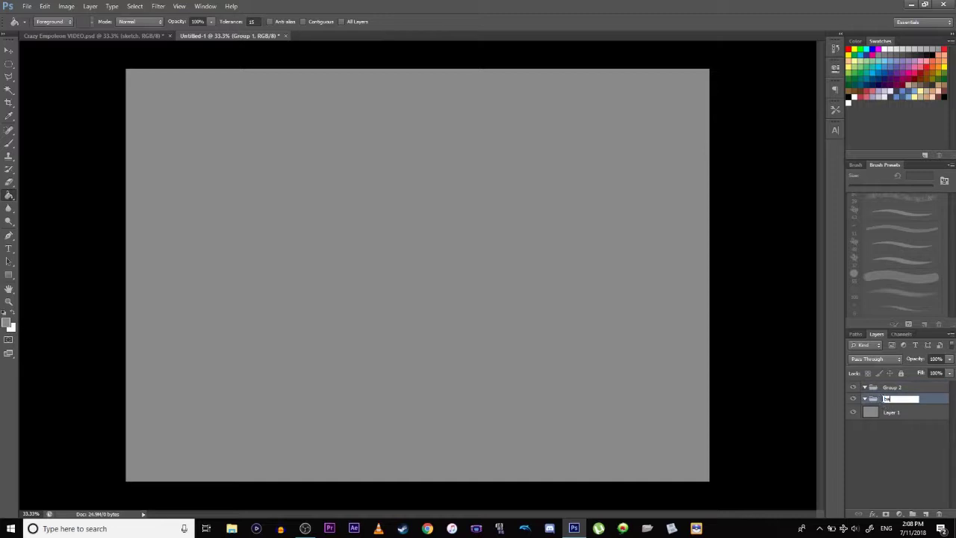
{"action": "type", "text": "ckg/ref"}
{"action": "key", "text": "Return"}
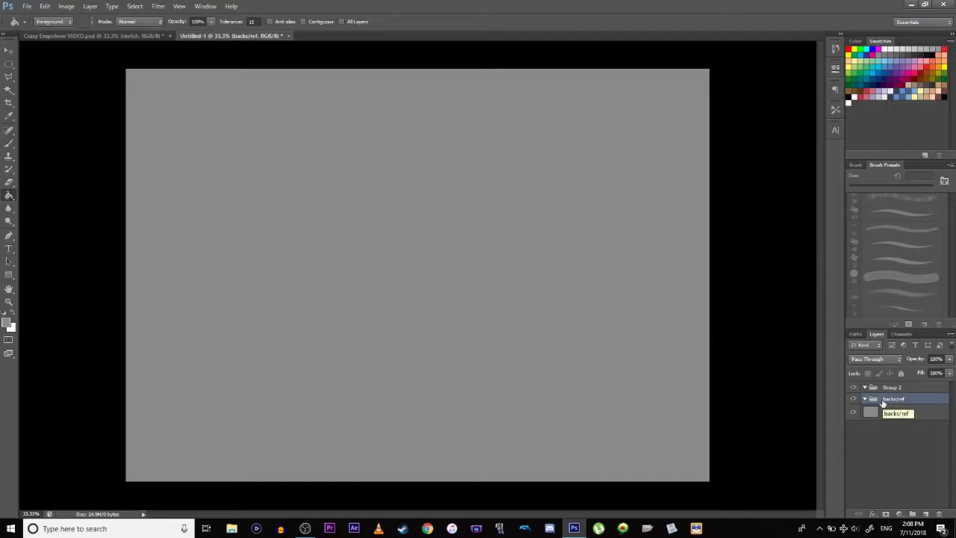
{"action": "double_click", "coordinate": [893, 389]}
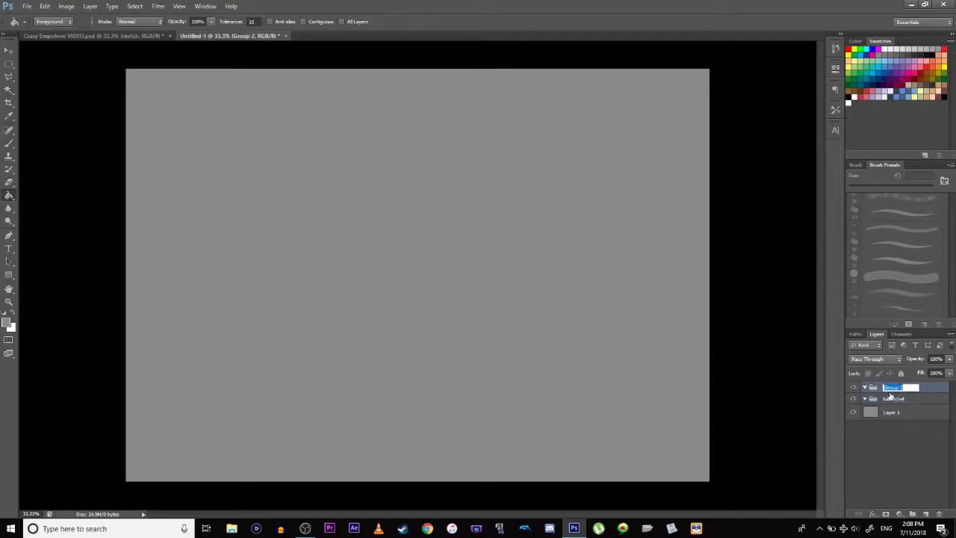
{"action": "type", "text": "Empoleon"}
{"action": "key", "text": "Return"}
- Move the grey layer into the backs/ref group and add a new empty layer inside the Empoleon group
{"action": "left_click_drag", "start_coordinate": [888, 412], "coordinate": [885, 401]}
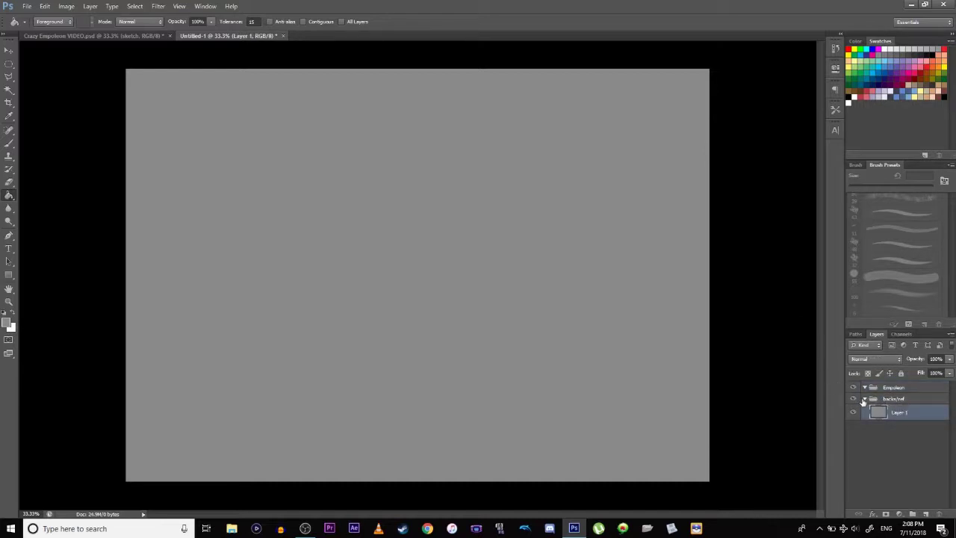
{"action": "left_click", "coordinate": [894, 390]}
{"action": "left_click", "coordinate": [926, 514]}
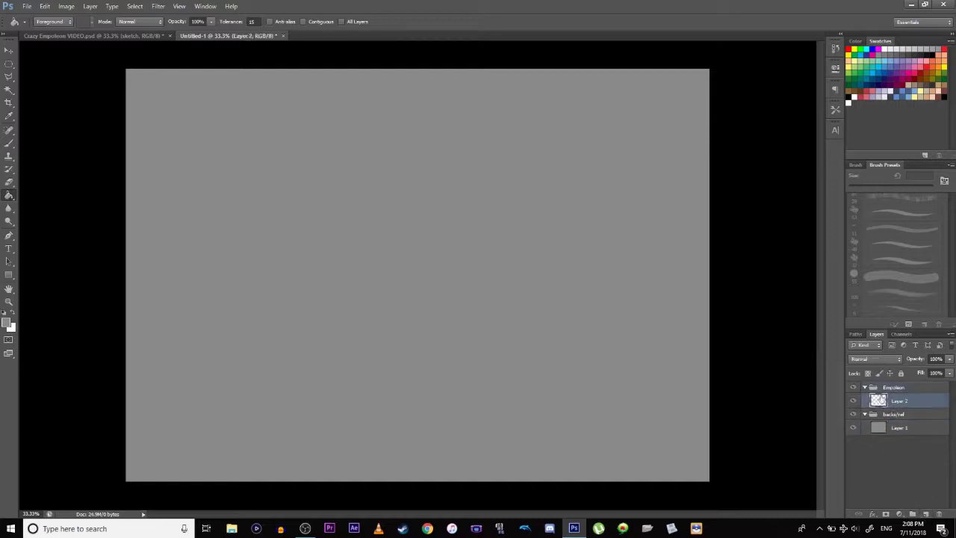
- Sketch a stick figure with head, body, arms and legs on the Empoleon group's layer using a black 6 px brush
{"action": "left_click", "coordinate": [9, 143]}
{"action": "left_click", "coordinate": [6, 312]}
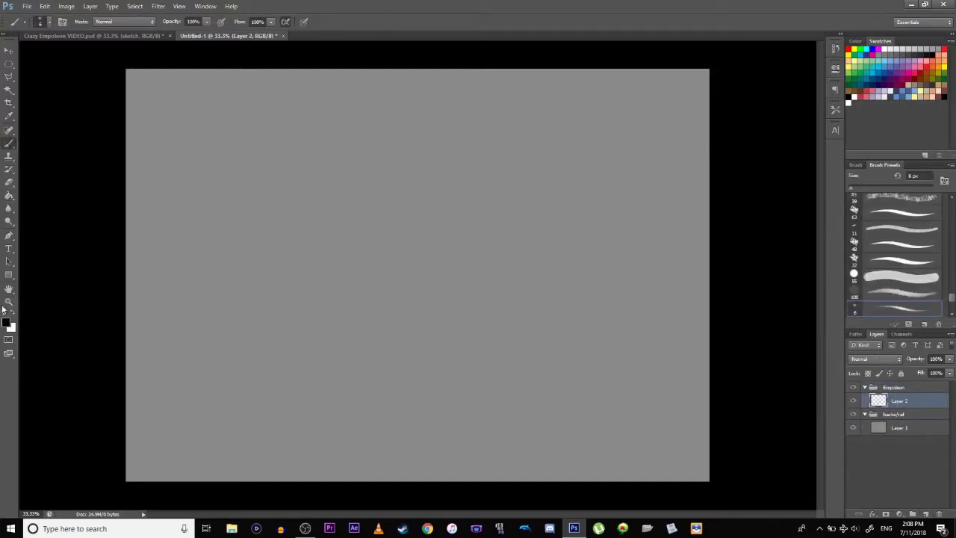
{"action": "left_click_drag", "start_coordinate": [470, 164], "coordinate": [457, 162]}
{"action": "left_click_drag", "start_coordinate": [473, 212], "coordinate": [469, 353]}
{"action": "left_click_drag", "start_coordinate": [505, 267], "coordinate": [387, 210]}
{"action": "mouse_move", "coordinate": [464, 302]}
{"action": "left_mouse_down"}
{"action": "mouse_move", "coordinate": [401, 352]}
{"action": "mouse_move", "coordinate": [565, 393]}
{"action": "left_mouse_up"}
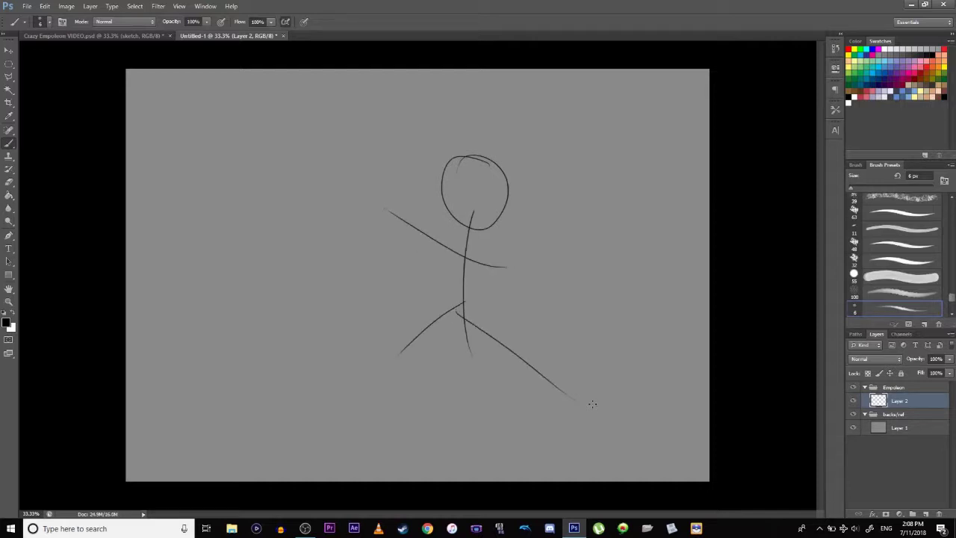
- Toggle the backs/ref group's visibility to check the stick figure alone, and close the untitled document without saving
{"action": "left_click", "coordinate": [853, 415]}
{"action": "left_click", "coordinate": [853, 419]}
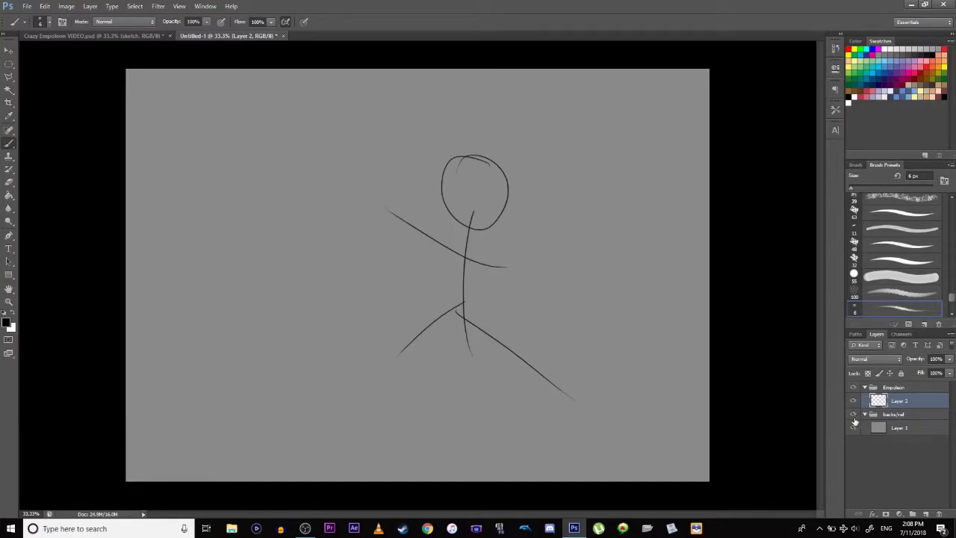
{"action": "left_click", "coordinate": [855, 420]}
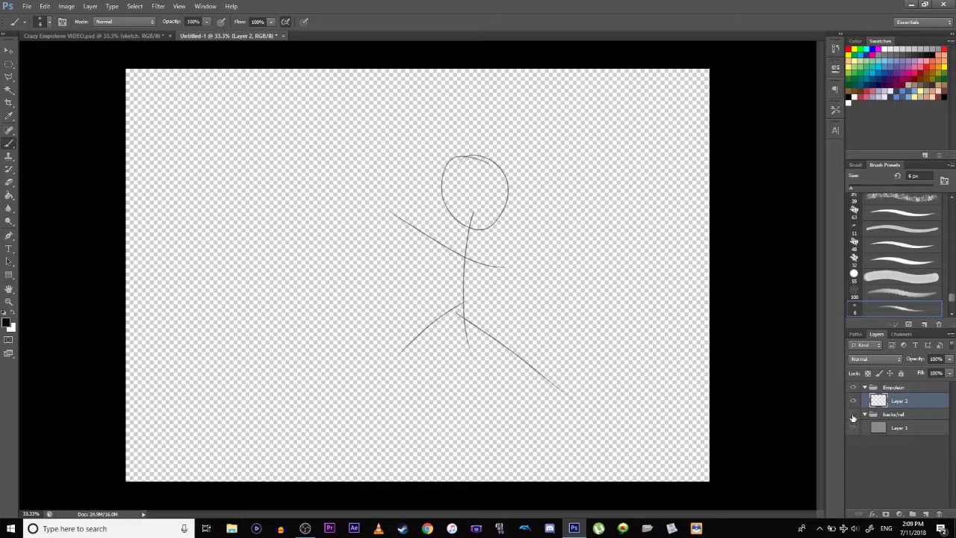
{"action": "left_click", "coordinate": [853, 417]}
{"action": "left_click", "coordinate": [854, 421]}
{"action": "left_click", "coordinate": [277, 35]}
{"action": "left_click", "coordinate": [498, 194]}
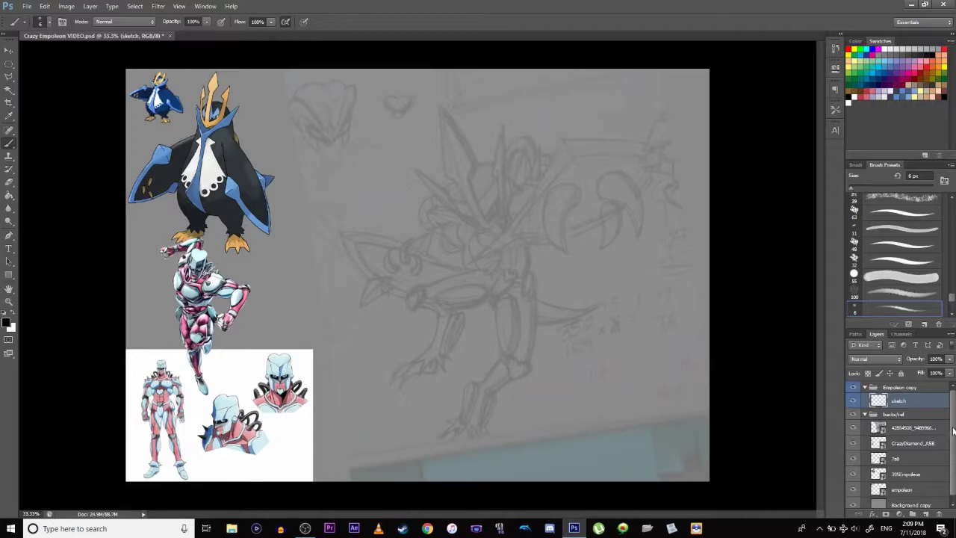
- Select the photographed pencil sketch layer in the backs/ref group and set its opacity to 100%
{"action": "scroll", "coordinate": [953, 434], "scroll_direction": "down", "scroll_amount": 1}
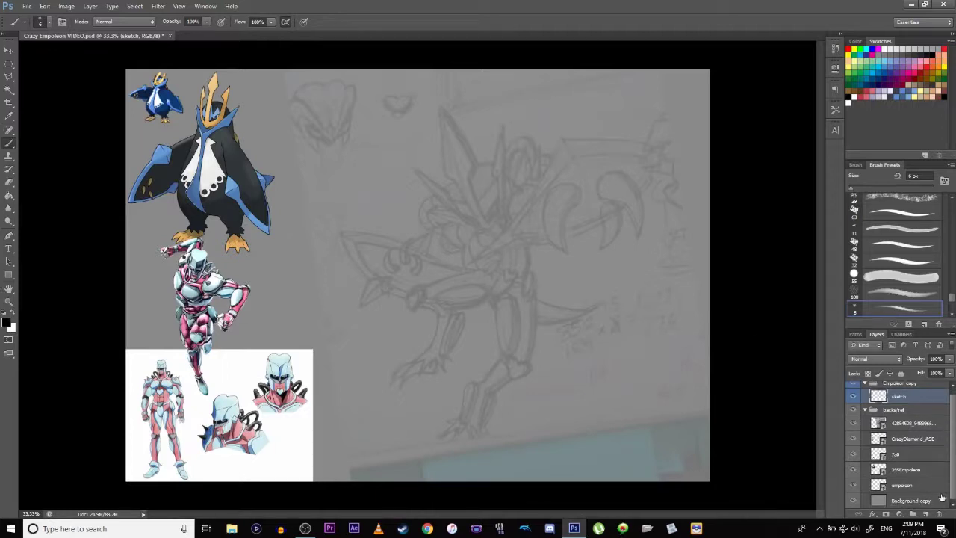
{"action": "left_click", "coordinate": [900, 485]}
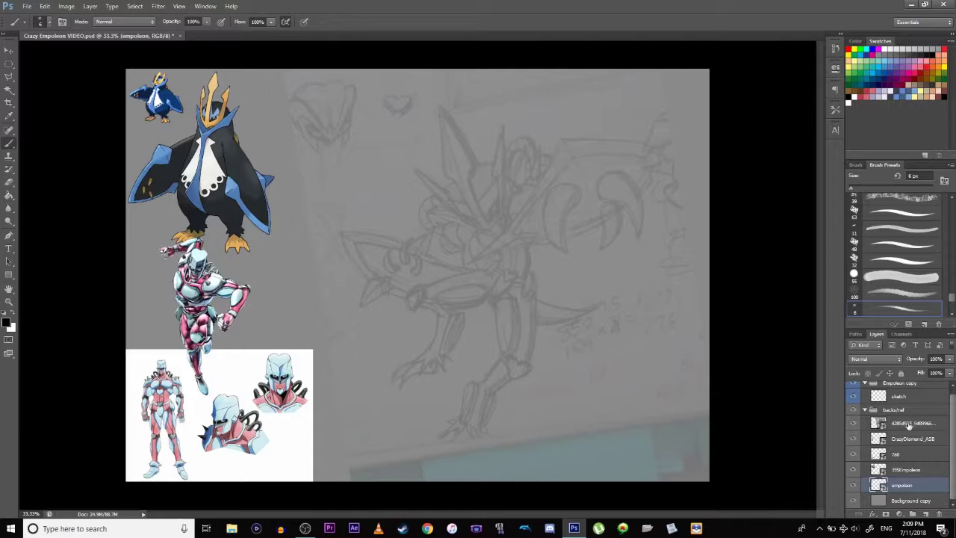
{"action": "left_click", "coordinate": [911, 424]}
{"action": "scroll", "coordinate": [954, 416], "scroll_direction": "up", "scroll_amount": 1}
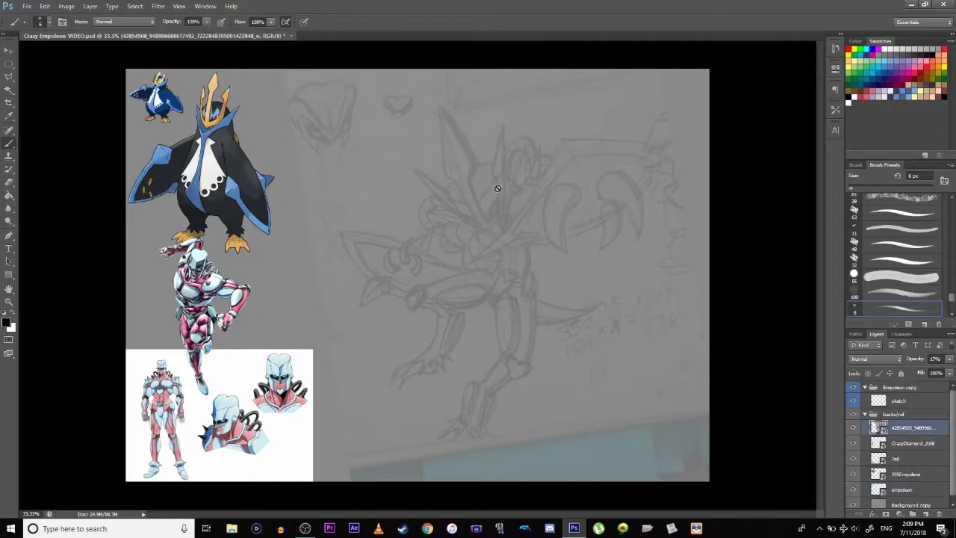
{"action": "left_click", "coordinate": [950, 360]}
{"action": "left_click_drag", "start_coordinate": [933, 373], "coordinate": [954, 372]}
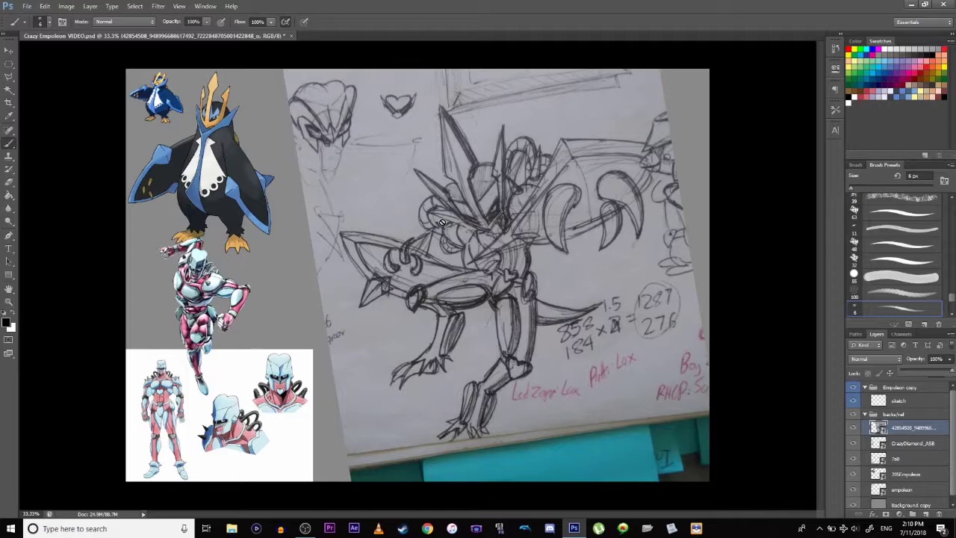
- Switch to File Explorer and view the Vega.png and Superfly1.png artworks in Photos, closing each one
{"action": "left_click", "coordinate": [227, 532]}
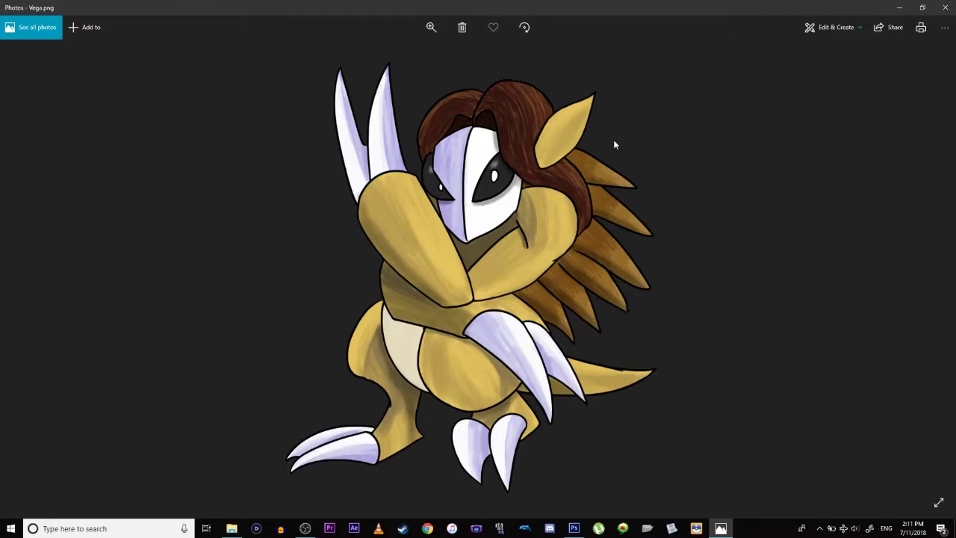
{"action": "left_click", "coordinate": [614, 141]}
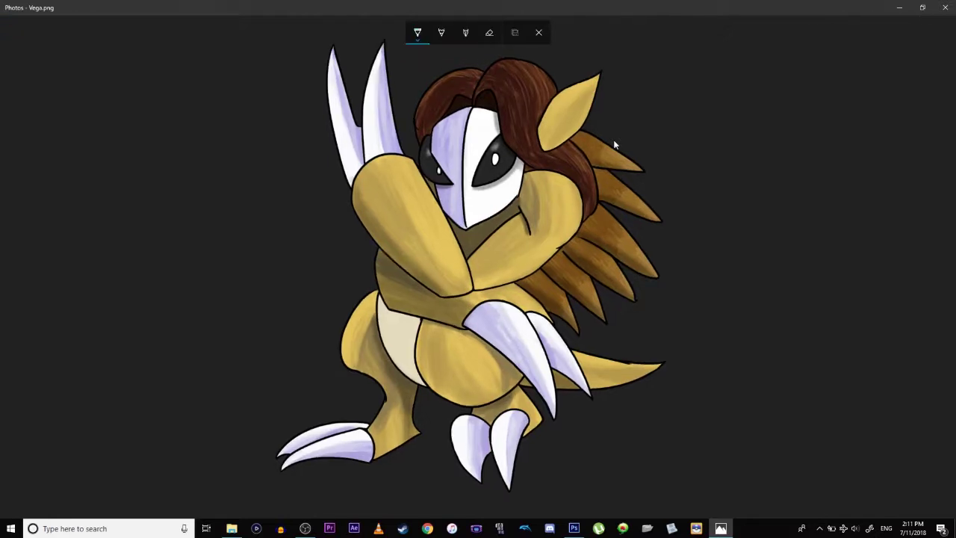
{"action": "left_click", "coordinate": [947, 15]}
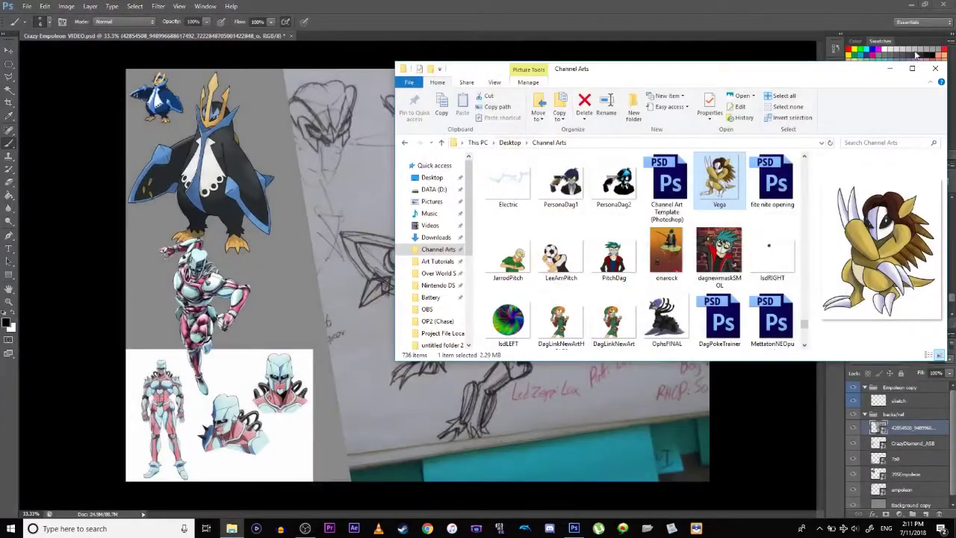
{"action": "left_click", "coordinate": [577, 5]}
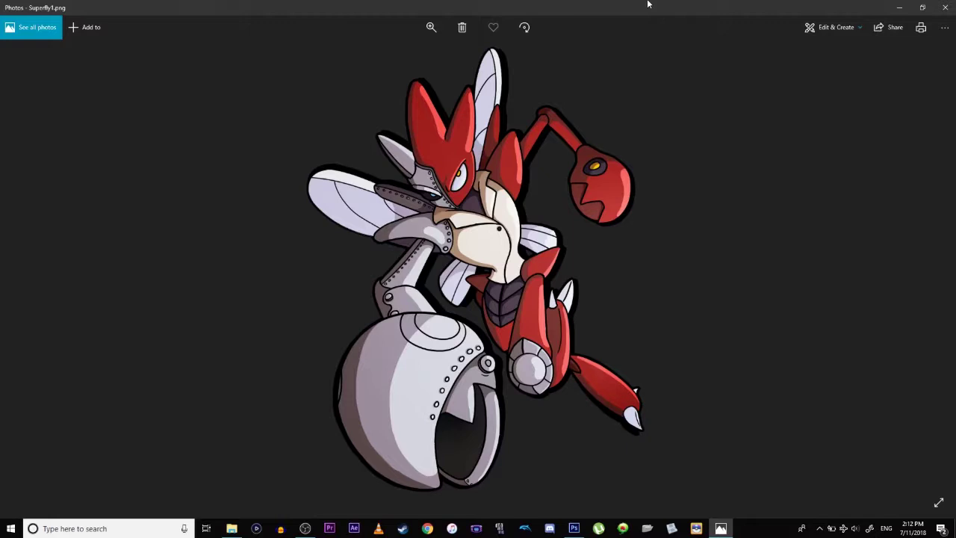
{"action": "key", "text": "ctrl+w"}
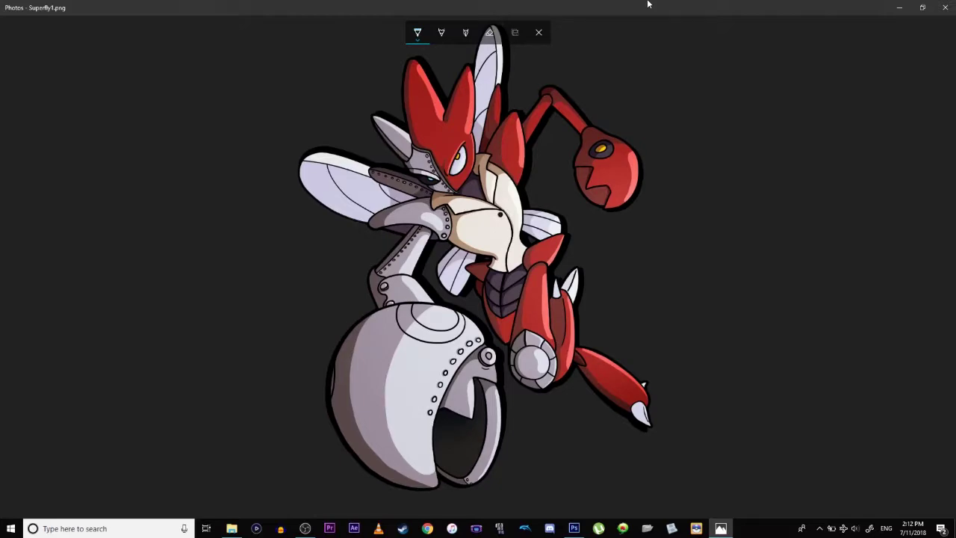
{"action": "left_click", "coordinate": [945, 7]}
{"action": "left_click", "coordinate": [453, 14]}
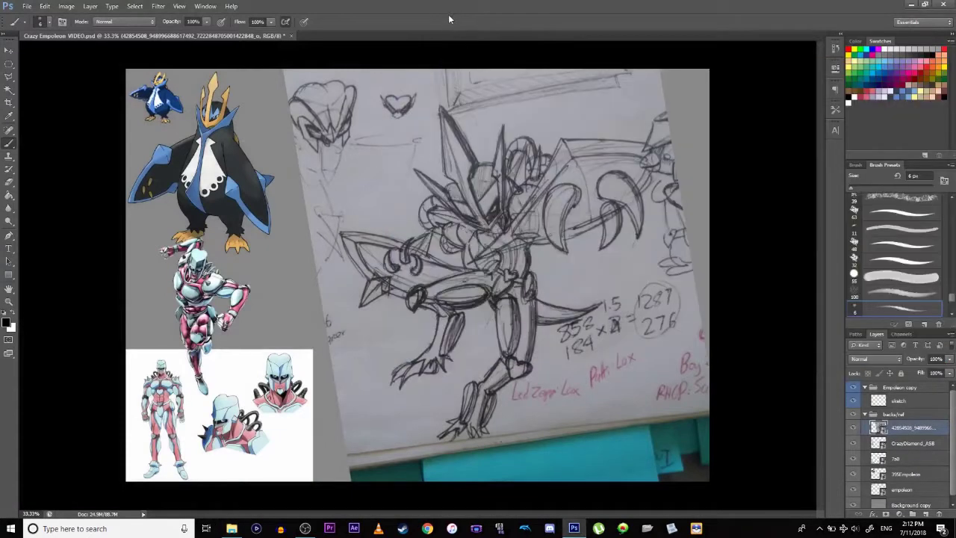
- Set the photographed pencil sketch layer's opacity to 17% and hide the layer
{"action": "left_click", "coordinate": [950, 359]}
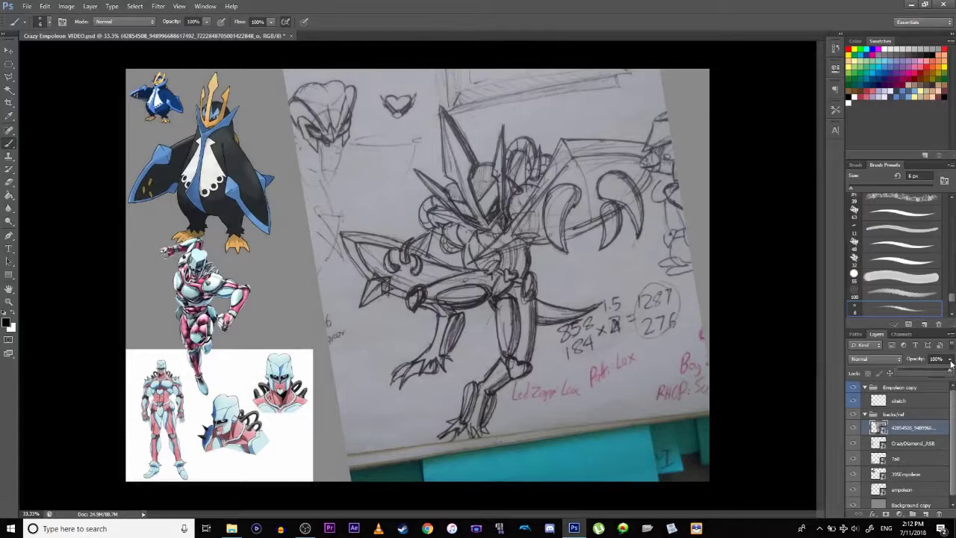
{"action": "left_click_drag", "start_coordinate": [911, 373], "coordinate": [909, 376]}
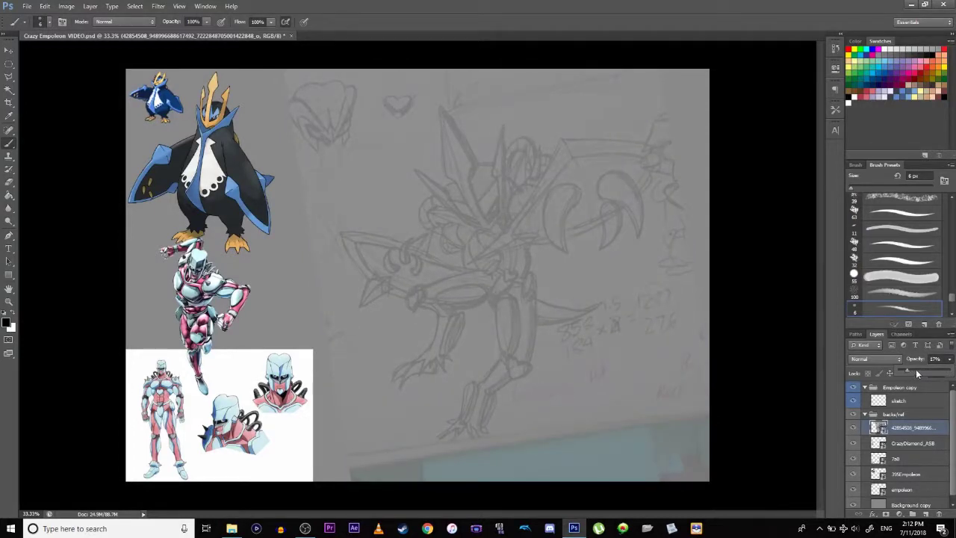
{"action": "left_click", "coordinate": [853, 427]}
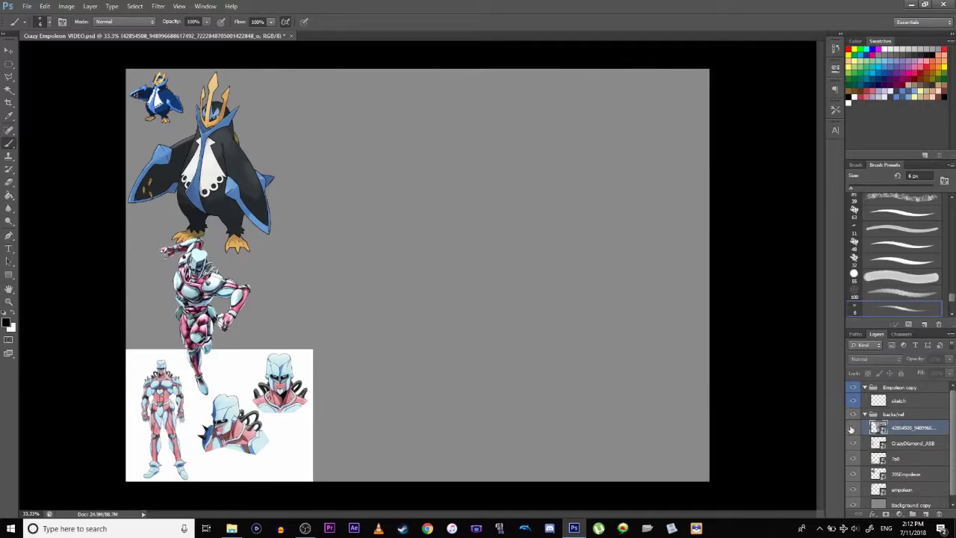
- Show the photographed pencil sketch and draw a round head with facial guidelines and a jaw on the sketch layer
{"action": "left_click", "coordinate": [852, 428]}
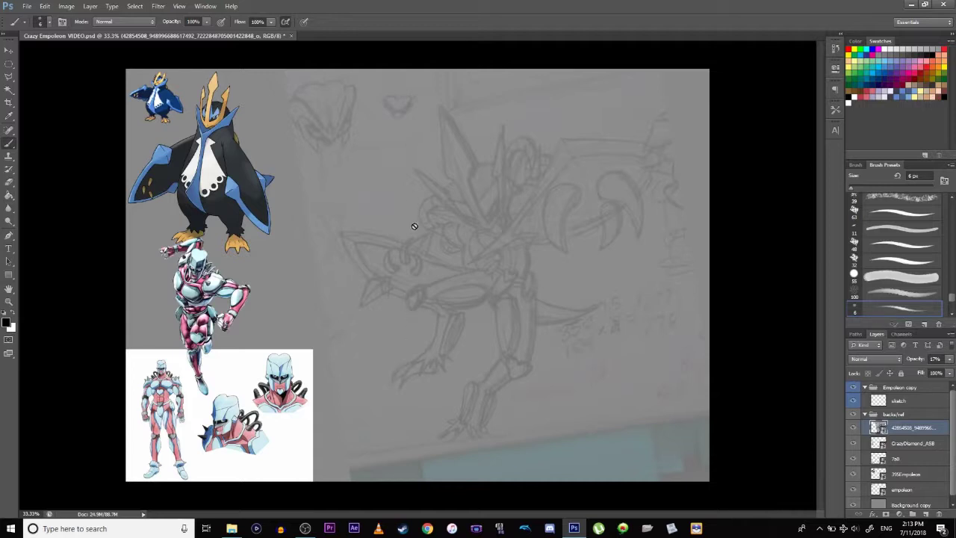
{"action": "left_click", "coordinate": [896, 402]}
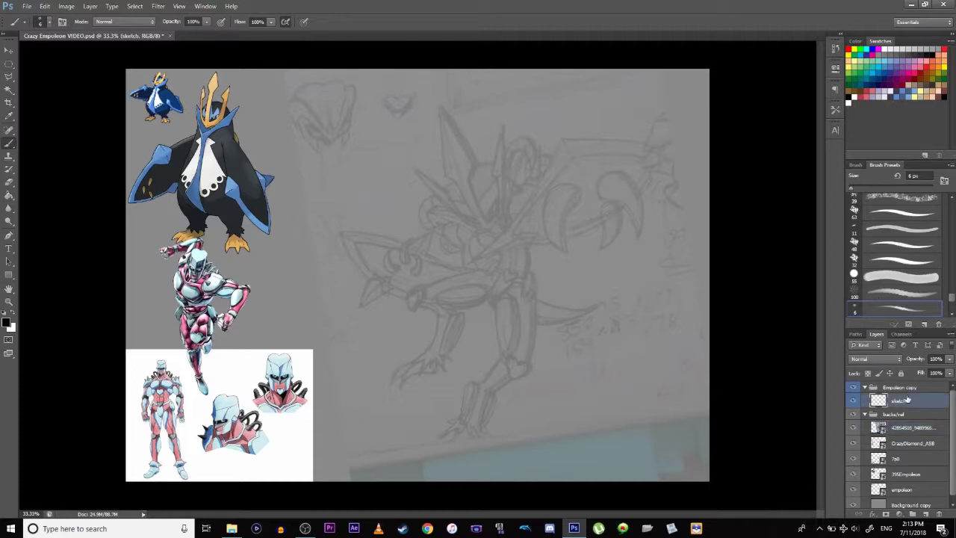
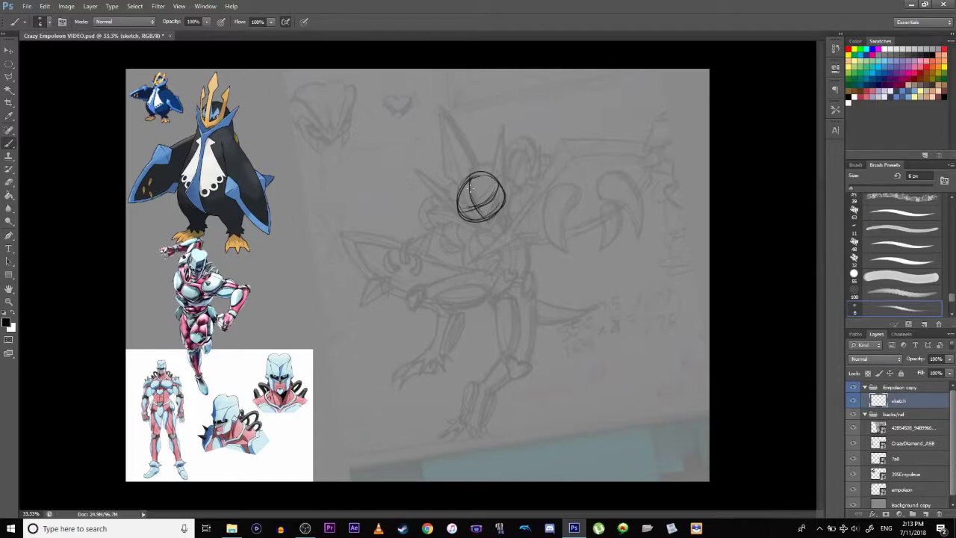
{"action": "mouse_move", "coordinate": [479, 207]}
{"action": "left_mouse_down"}
{"action": "mouse_move", "coordinate": [500, 192]}
{"action": "mouse_move", "coordinate": [481, 219]}
{"action": "left_mouse_up"}
{"action": "mouse_move", "coordinate": [501, 186]}
{"action": "left_mouse_down"}
{"action": "mouse_move", "coordinate": [504, 209]}
{"action": "mouse_move", "coordinate": [492, 230]}
{"action": "mouse_move", "coordinate": [476, 227]}
{"action": "mouse_move", "coordinate": [495, 226]}
{"action": "left_mouse_up"}
{"action": "mouse_move", "coordinate": [500, 187]}
{"action": "left_mouse_down"}
{"action": "mouse_move", "coordinate": [460, 183]}
{"action": "mouse_move", "coordinate": [499, 168]}
{"action": "mouse_move", "coordinate": [466, 201]}
{"action": "mouse_move", "coordinate": [459, 187]}
{"action": "mouse_move", "coordinate": [482, 178]}
{"action": "left_mouse_up"}
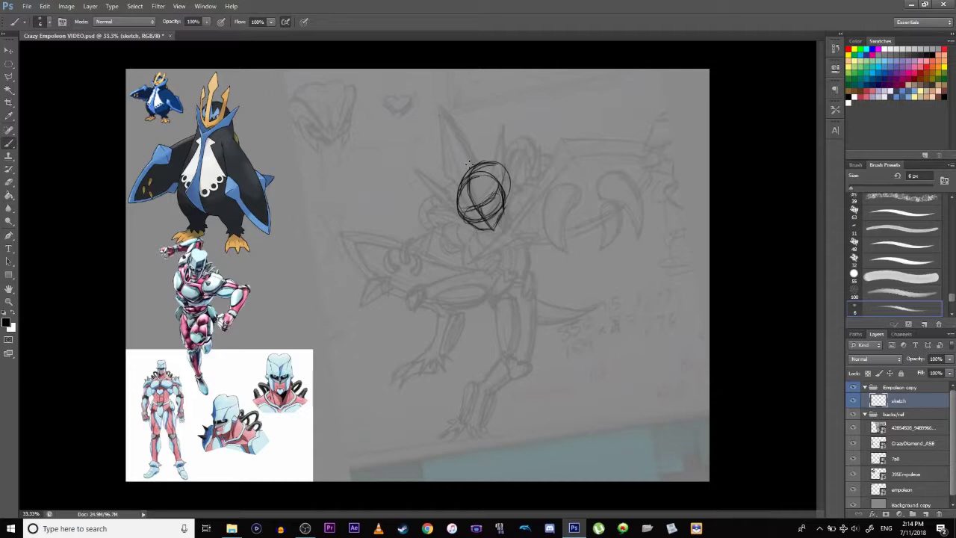
- Free-transform the head construction and shift it slightly to the left
{"action": "key", "text": "ctrl+t"}
{"action": "left_click_drag", "start_coordinate": [471, 193], "coordinate": [461, 191]}
{"action": "left_click_drag", "start_coordinate": [427, 155], "coordinate": [423, 160]}
{"action": "key", "text": "Return"}
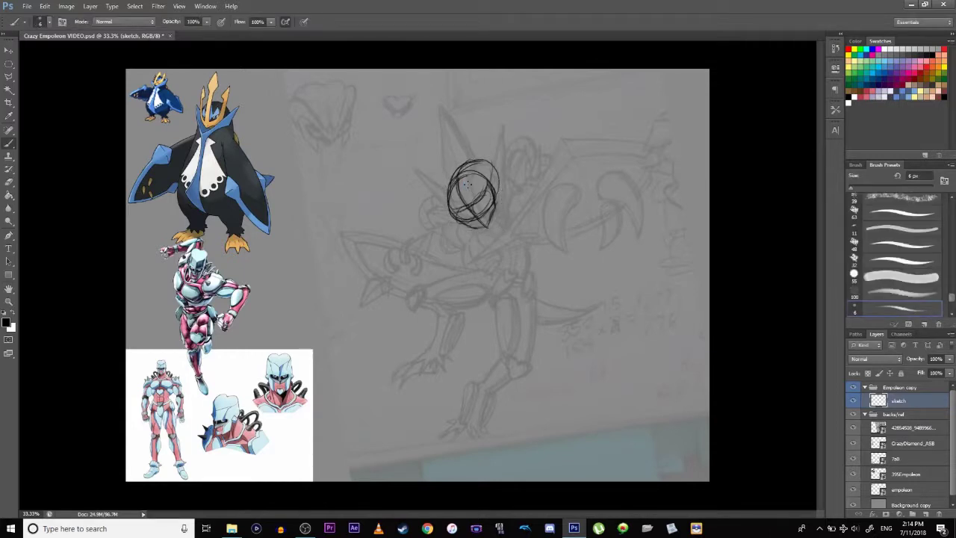
- Sketch a curved spine line running down from the head, with the photographed pencil sketch layer hidden
{"action": "mouse_move", "coordinate": [495, 209]}
{"action": "left_mouse_down"}
{"action": "mouse_move", "coordinate": [484, 251]}
{"action": "mouse_move", "coordinate": [493, 196]}
{"action": "mouse_move", "coordinate": [501, 269]}
{"action": "left_mouse_up"}
{"action": "left_click_drag", "start_coordinate": [505, 217], "coordinate": [496, 302]}
{"action": "left_click_drag", "start_coordinate": [499, 198], "coordinate": [493, 305]}
{"action": "left_click_drag", "start_coordinate": [504, 220], "coordinate": [513, 266]}
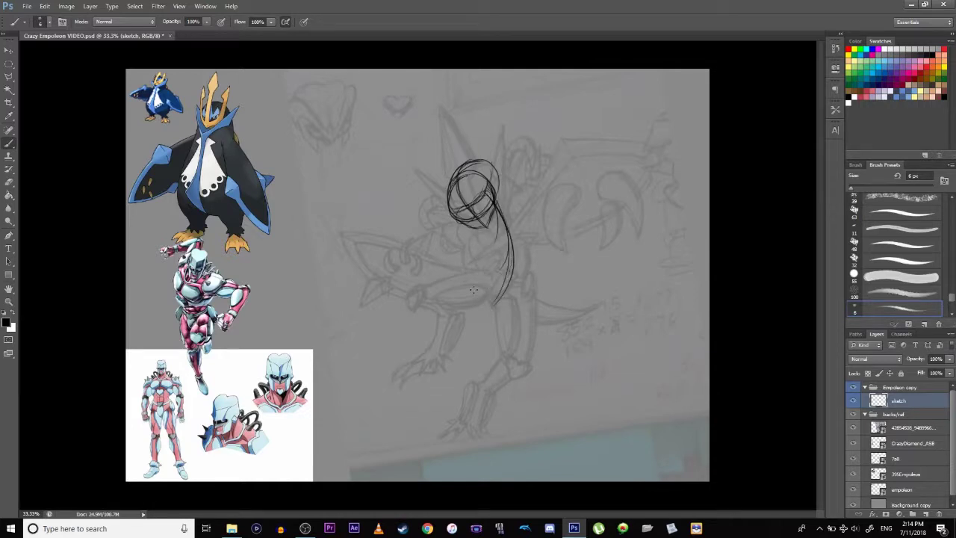
{"action": "left_click", "coordinate": [853, 428]}
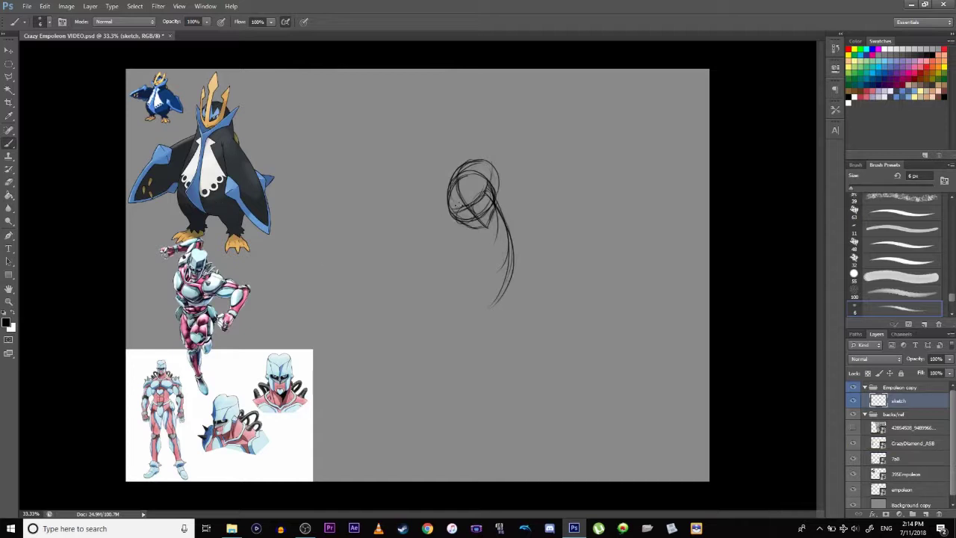
{"action": "mouse_move", "coordinate": [480, 181]}
{"action": "left_mouse_down"}
{"action": "mouse_move", "coordinate": [512, 267]}
{"action": "mouse_move", "coordinate": [487, 323]}
{"action": "left_mouse_up"}
{"action": "left_click_drag", "start_coordinate": [517, 238], "coordinate": [481, 326]}
{"action": "mouse_move", "coordinate": [494, 204]}
{"action": "left_mouse_down"}
{"action": "mouse_move", "coordinate": [506, 276]}
{"action": "mouse_move", "coordinate": [496, 299]}
{"action": "left_mouse_up"}
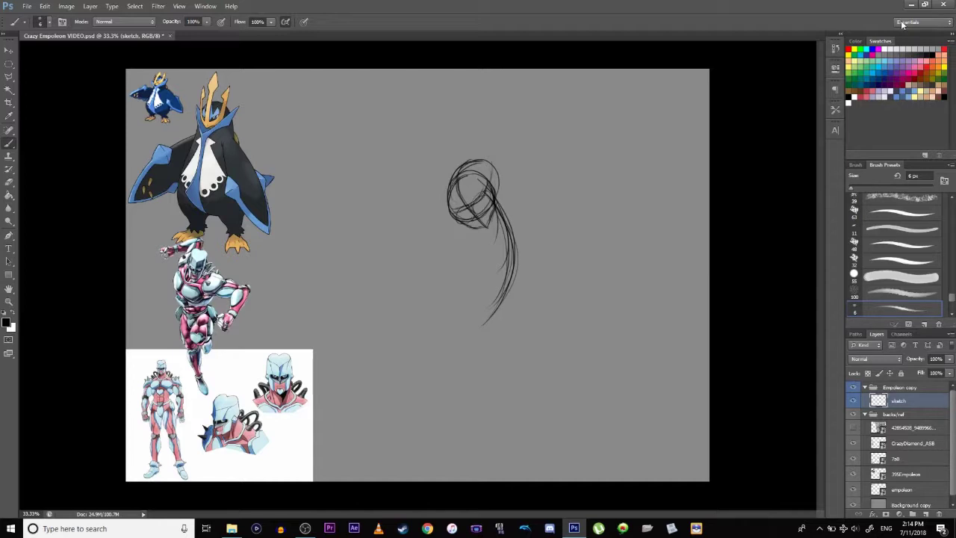
- Try tracing the curved spine in pinkish red, and undo the recent spine strokes
{"action": "left_click", "coordinate": [918, 68]}
{"action": "mouse_move", "coordinate": [497, 200]}
{"action": "left_mouse_down"}
{"action": "mouse_move", "coordinate": [481, 320]}
{"action": "mouse_move", "coordinate": [510, 251]}
{"action": "left_mouse_up"}
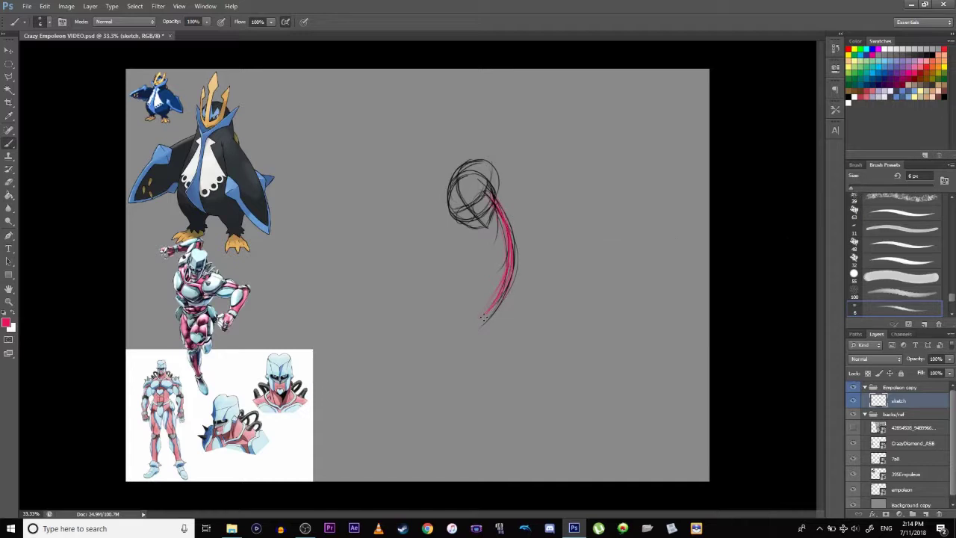
{"action": "key", "text": "ctrl+alt+z"}
{"action": "key", "text": "ctrl+alt+z"}
{"action": "key", "text": "ctrl+alt+z"}
{"action": "key", "text": "ctrl+alt+z"}
{"action": "key", "text": "ctrl+alt+z"}
{"action": "key", "text": "ctrl+alt+z"}
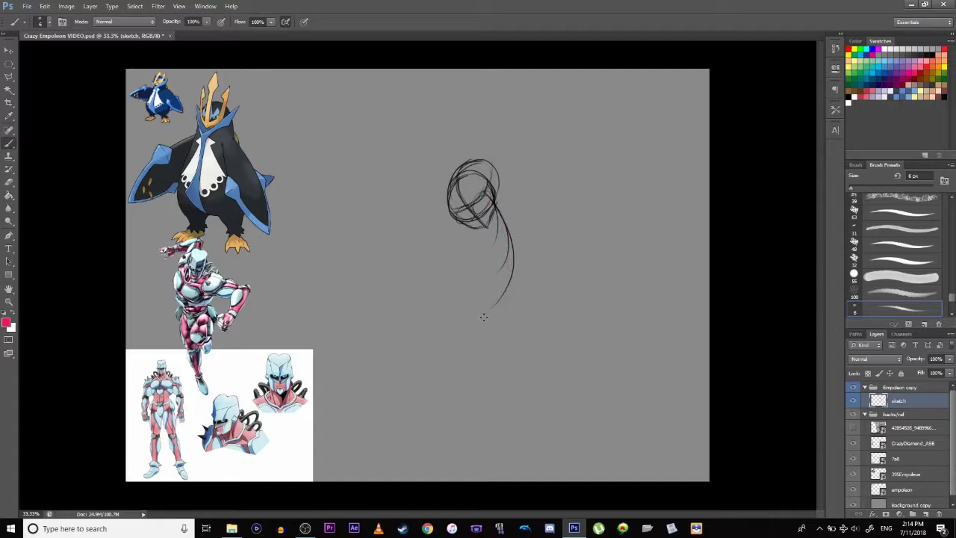
- Reset the foreground colour to black and redraw the curved spine beneath the head
{"action": "left_click", "coordinate": [4, 313]}
{"action": "mouse_move", "coordinate": [499, 212]}
{"action": "left_mouse_down"}
{"action": "mouse_move", "coordinate": [511, 284]}
{"action": "mouse_move", "coordinate": [500, 295]}
{"action": "left_mouse_up"}
{"action": "left_click_drag", "start_coordinate": [510, 232], "coordinate": [496, 304]}
{"action": "left_click_drag", "start_coordinate": [514, 258], "coordinate": [507, 299]}
- Sketch the rib cage with shoulder joints around the spine and a slanted hip line with joint circles below
{"action": "mouse_move", "coordinate": [523, 212]}
{"action": "left_mouse_down"}
{"action": "mouse_move", "coordinate": [487, 225]}
{"action": "mouse_move", "coordinate": [476, 249]}
{"action": "mouse_move", "coordinate": [521, 226]}
{"action": "mouse_move", "coordinate": [478, 233]}
{"action": "mouse_move", "coordinate": [502, 266]}
{"action": "mouse_move", "coordinate": [532, 267]}
{"action": "mouse_move", "coordinate": [499, 270]}
{"action": "left_mouse_up"}
{"action": "mouse_move", "coordinate": [483, 238]}
{"action": "left_mouse_down"}
{"action": "mouse_move", "coordinate": [511, 266]}
{"action": "mouse_move", "coordinate": [497, 321]}
{"action": "left_mouse_up"}
{"action": "mouse_move", "coordinate": [515, 256]}
{"action": "left_mouse_down"}
{"action": "mouse_move", "coordinate": [507, 317]}
{"action": "mouse_move", "coordinate": [486, 303]}
{"action": "mouse_move", "coordinate": [521, 324]}
{"action": "left_mouse_up"}
{"action": "mouse_move", "coordinate": [488, 297]}
{"action": "left_mouse_down"}
{"action": "mouse_move", "coordinate": [475, 310]}
{"action": "mouse_move", "coordinate": [487, 299]}
{"action": "mouse_move", "coordinate": [521, 327]}
{"action": "left_mouse_up"}
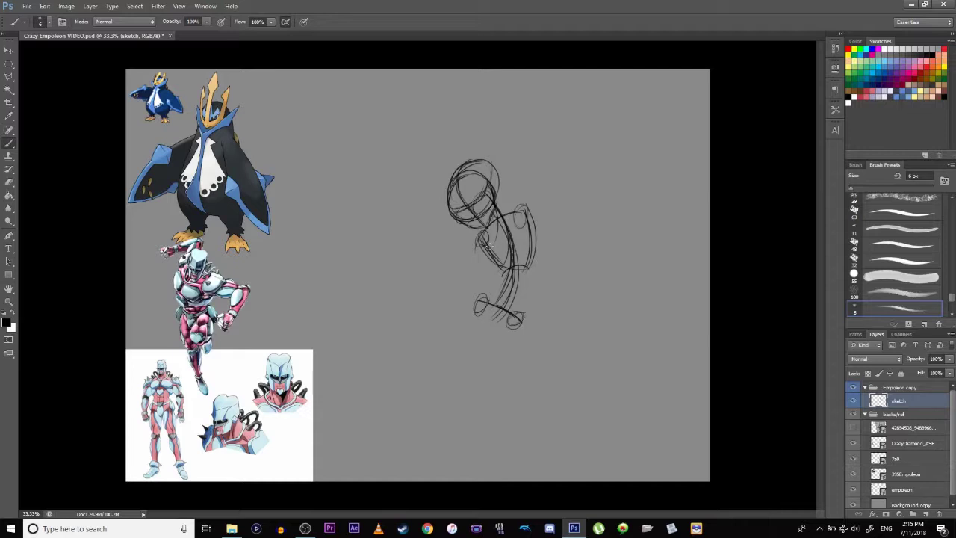
{"action": "mouse_move", "coordinate": [525, 205]}
{"action": "left_mouse_down"}
{"action": "mouse_move", "coordinate": [506, 233]}
{"action": "mouse_move", "coordinate": [499, 222]}
{"action": "mouse_move", "coordinate": [486, 266]}
{"action": "mouse_move", "coordinate": [488, 234]}
{"action": "mouse_move", "coordinate": [469, 241]}
{"action": "mouse_move", "coordinate": [487, 247]}
{"action": "mouse_move", "coordinate": [494, 214]}
{"action": "mouse_move", "coordinate": [515, 243]}
{"action": "mouse_move", "coordinate": [510, 263]}
{"action": "mouse_move", "coordinate": [536, 219]}
{"action": "left_mouse_up"}
{"action": "mouse_move", "coordinate": [512, 266]}
{"action": "left_mouse_down"}
{"action": "mouse_move", "coordinate": [493, 266]}
{"action": "mouse_move", "coordinate": [482, 237]}
{"action": "mouse_move", "coordinate": [510, 258]}
{"action": "left_mouse_up"}
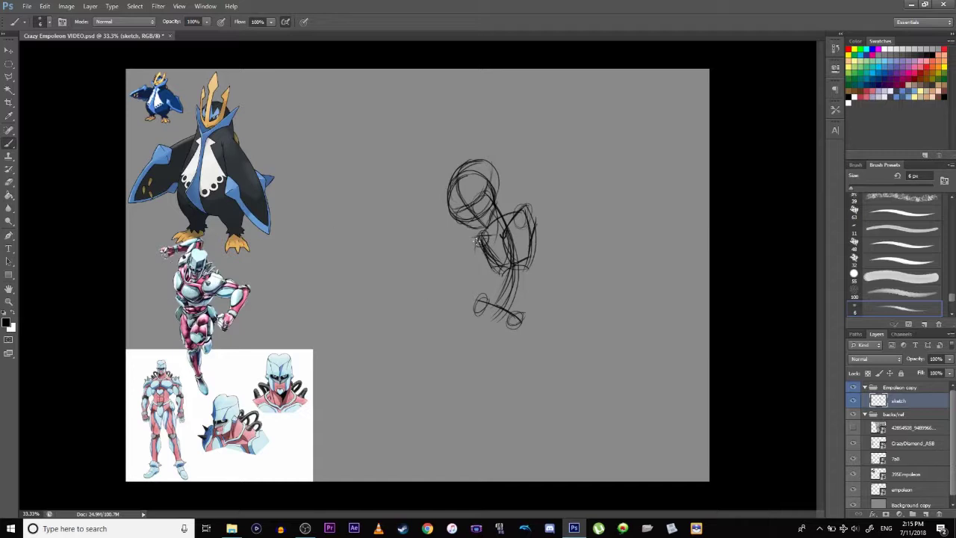
{"action": "left_click_drag", "start_coordinate": [515, 212], "coordinate": [499, 213]}
- Sketch the pelvis shape and connect it to the rib cage with waist contours
{"action": "mouse_move", "coordinate": [489, 319]}
{"action": "left_mouse_down"}
{"action": "mouse_move", "coordinate": [528, 311]}
{"action": "mouse_move", "coordinate": [497, 324]}
{"action": "mouse_move", "coordinate": [525, 311]}
{"action": "mouse_move", "coordinate": [491, 320]}
{"action": "mouse_move", "coordinate": [518, 312]}
{"action": "mouse_move", "coordinate": [493, 318]}
{"action": "mouse_move", "coordinate": [485, 292]}
{"action": "mouse_move", "coordinate": [493, 322]}
{"action": "left_mouse_up"}
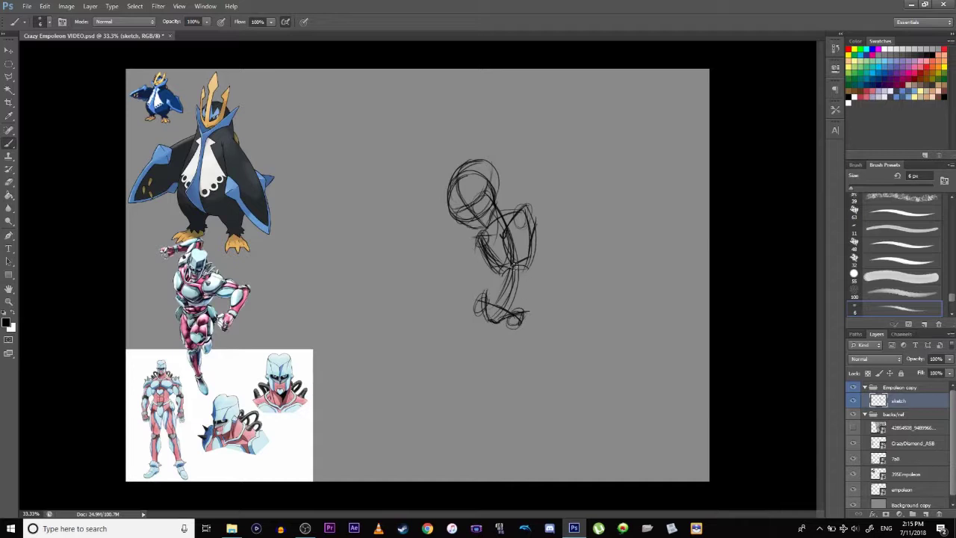
{"action": "mouse_move", "coordinate": [525, 267]}
{"action": "left_mouse_down"}
{"action": "mouse_move", "coordinate": [500, 273]}
{"action": "mouse_move", "coordinate": [495, 301]}
{"action": "mouse_move", "coordinate": [498, 269]}
{"action": "mouse_move", "coordinate": [490, 300]}
{"action": "mouse_move", "coordinate": [497, 289]}
{"action": "mouse_move", "coordinate": [496, 302]}
{"action": "mouse_move", "coordinate": [511, 299]}
{"action": "mouse_move", "coordinate": [499, 318]}
{"action": "mouse_move", "coordinate": [514, 303]}
{"action": "left_mouse_up"}
{"action": "mouse_move", "coordinate": [500, 267]}
{"action": "left_mouse_down"}
{"action": "mouse_move", "coordinate": [490, 301]}
{"action": "mouse_move", "coordinate": [504, 270]}
{"action": "left_mouse_up"}
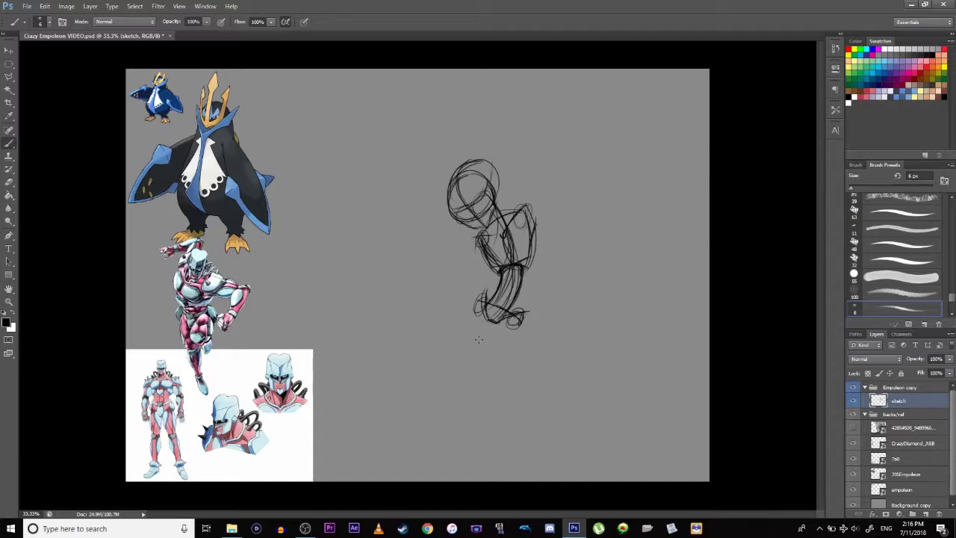
{"action": "mouse_move", "coordinate": [524, 296]}
{"action": "left_mouse_down"}
{"action": "mouse_move", "coordinate": [522, 327]}
{"action": "mouse_move", "coordinate": [521, 313]}
{"action": "left_mouse_up"}
- Select the waist and pelvis with an elliptical marquee, stretch them vertically to about 124%, and deselect
{"action": "left_click", "coordinate": [9, 66]}
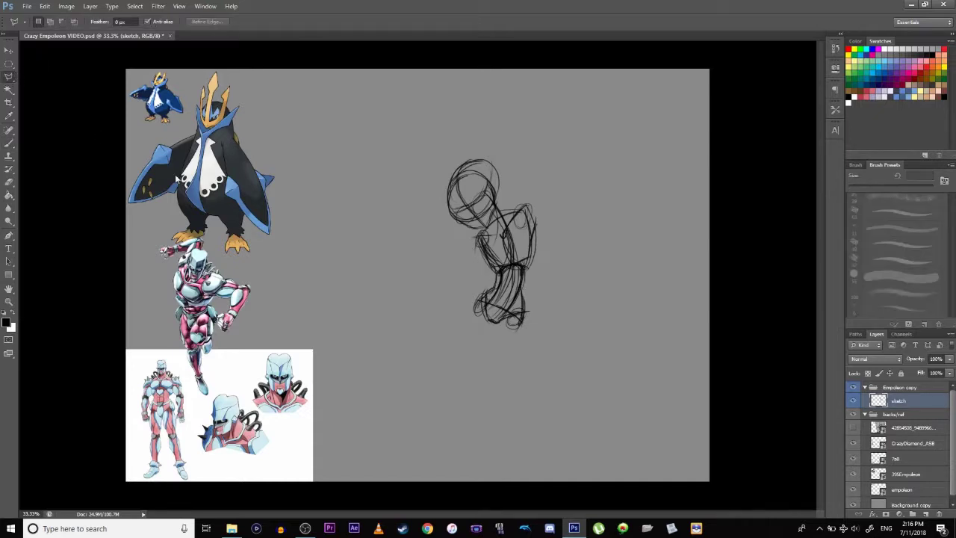
{"action": "left_click_drag", "start_coordinate": [447, 272], "coordinate": [554, 350]}
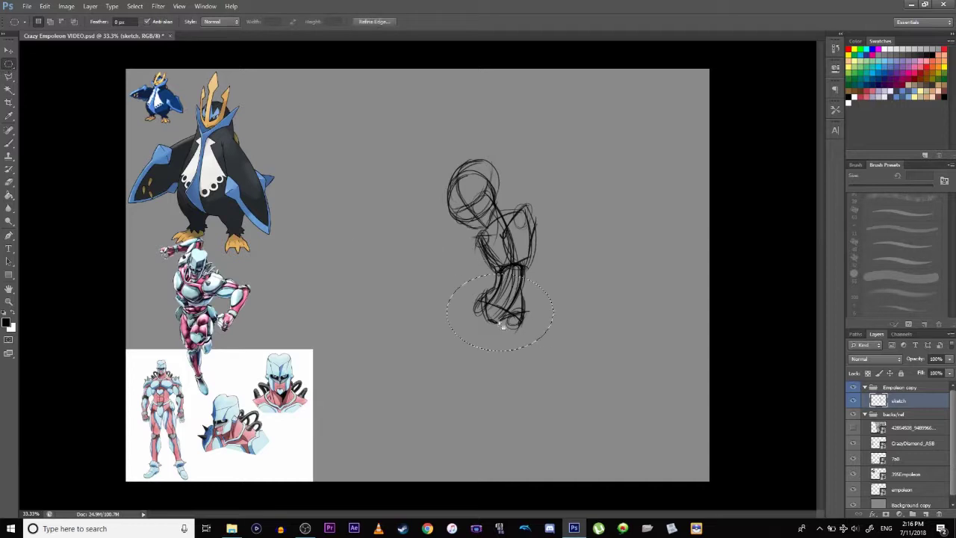
{"action": "key", "text": "ctrl+t"}
{"action": "left_click_drag", "start_coordinate": [499, 350], "coordinate": [500, 372]}
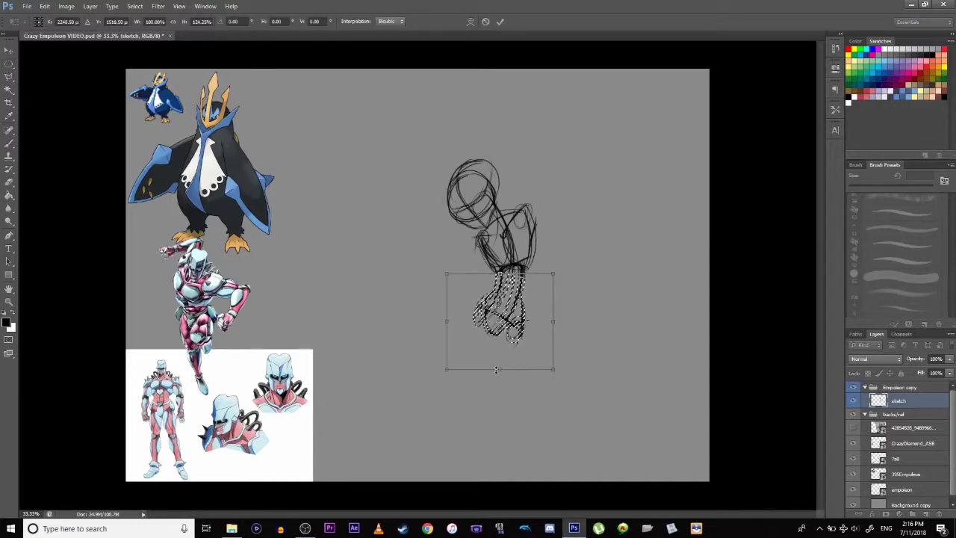
{"action": "key", "text": "Return"}
{"action": "key", "text": "ctrl+t"}
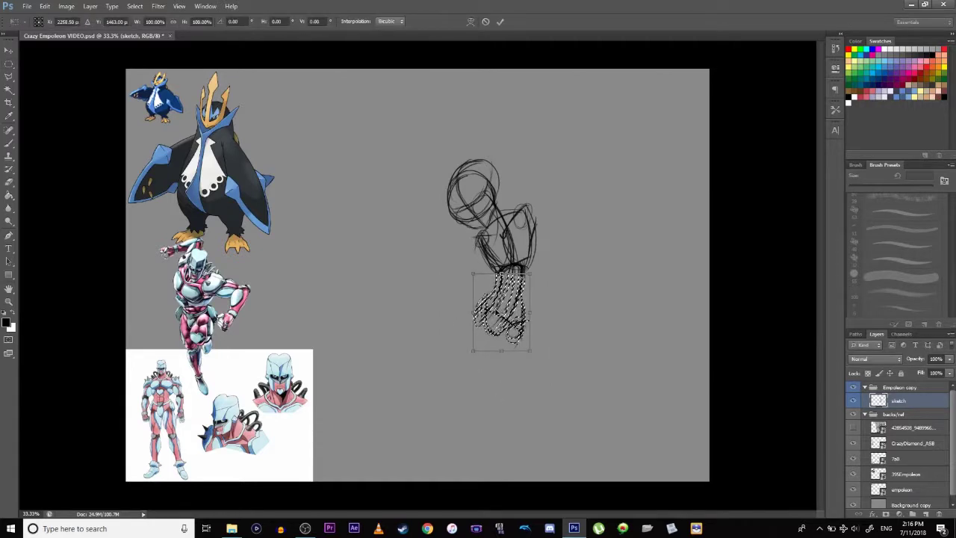
{"action": "key", "text": "Return"}
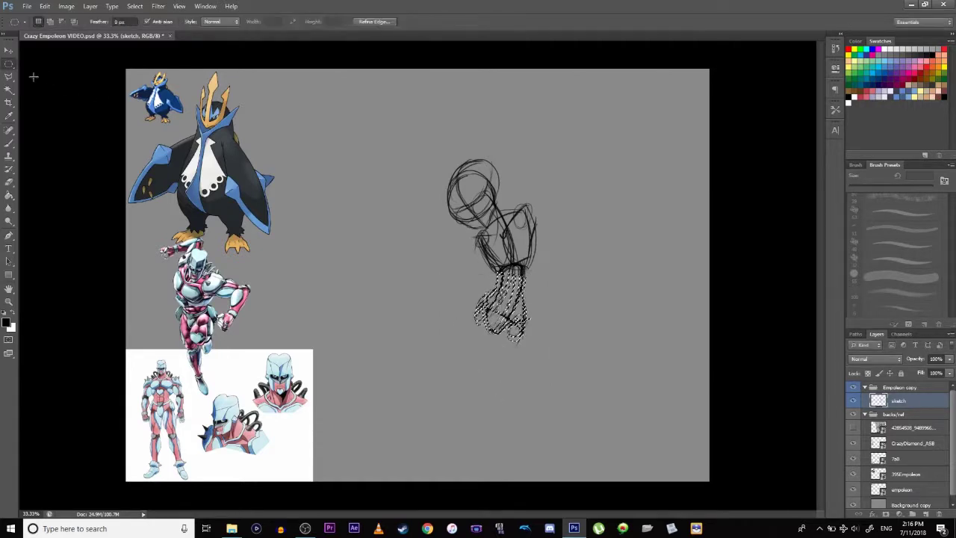
{"action": "key", "text": "ctrl+d"}
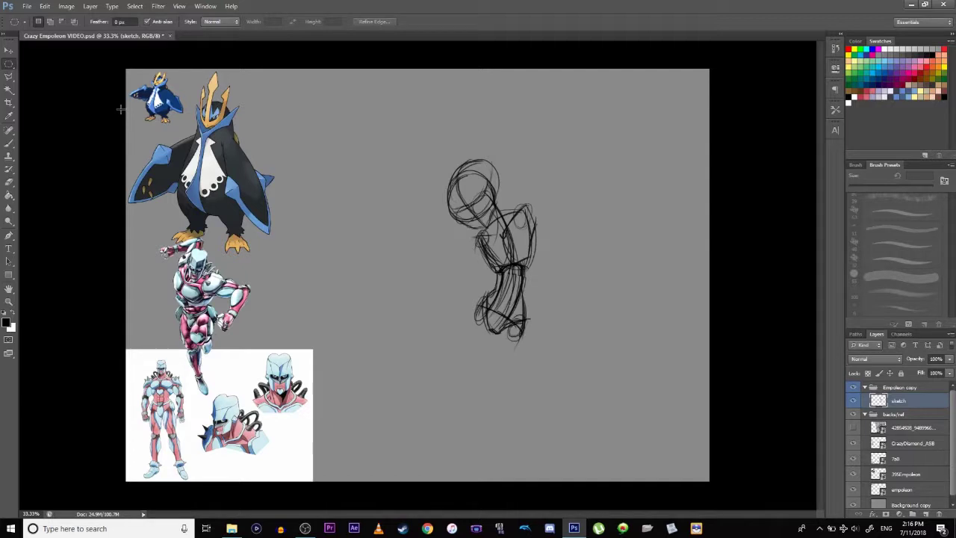
- Free-transform the figure with a slight clockwise rotation and switch back to the Brush tool
{"action": "key", "text": "ctrl+t"}
{"action": "mouse_move", "coordinate": [387, 170]}
{"action": "left_mouse_down"}
{"action": "mouse_move", "coordinate": [405, 146]}
{"action": "mouse_move", "coordinate": [377, 170]}
{"action": "left_mouse_up"}
{"action": "key", "text": "Return"}
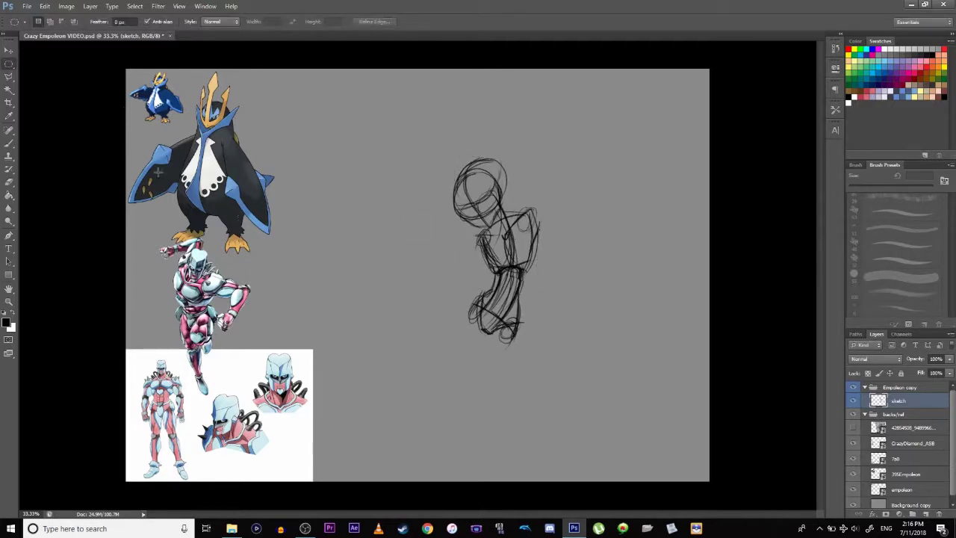
{"action": "left_click", "coordinate": [9, 143]}
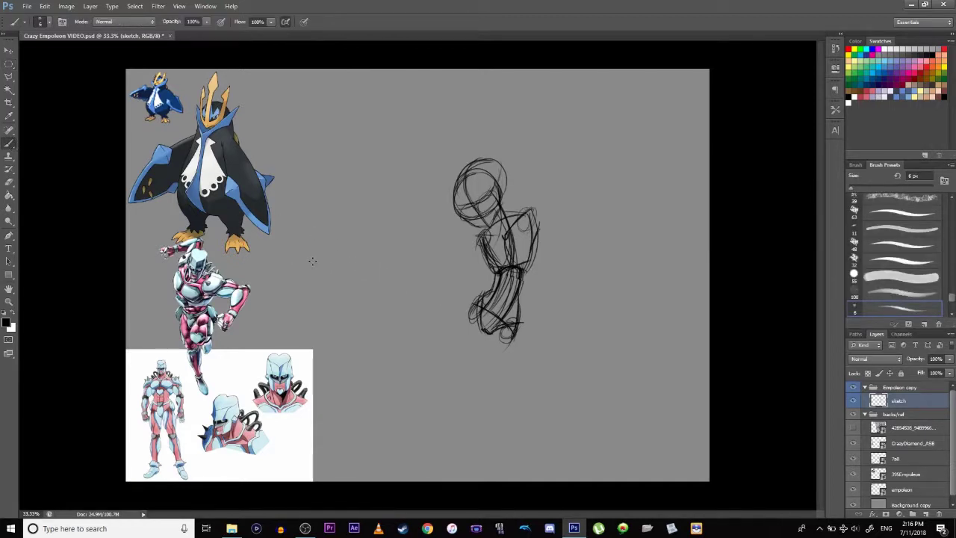
- Try sketching the front leg with a bent knee and foot, and undo those strokes
{"action": "mouse_move", "coordinate": [478, 306]}
{"action": "left_mouse_down"}
{"action": "mouse_move", "coordinate": [425, 300]}
{"action": "mouse_move", "coordinate": [409, 318]}
{"action": "mouse_move", "coordinate": [457, 376]}
{"action": "mouse_move", "coordinate": [439, 405]}
{"action": "left_mouse_up"}
{"action": "left_click_drag", "start_coordinate": [457, 372], "coordinate": [453, 389]}
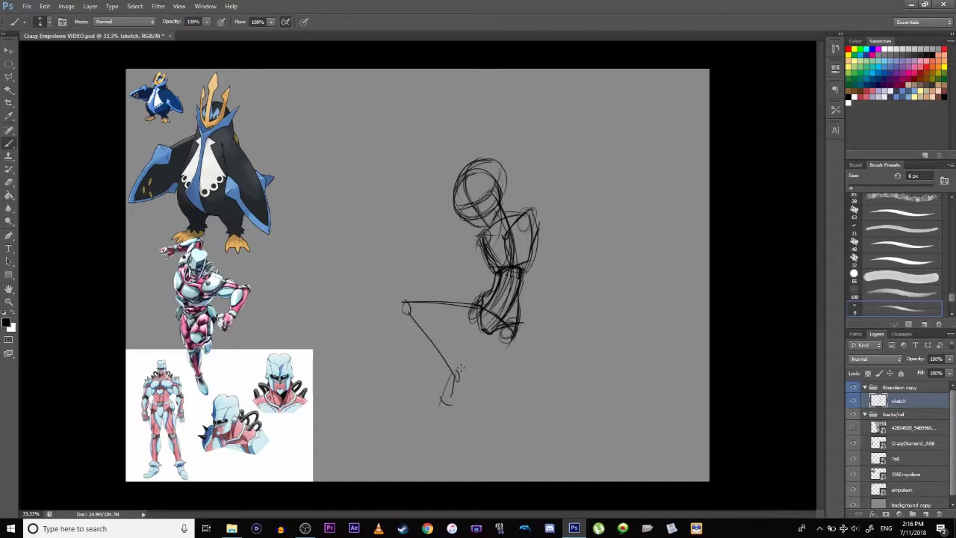
{"action": "key", "text": "ctrl+alt+z"}
{"action": "key", "text": "ctrl+alt+z"}
{"action": "key", "text": "ctrl+alt+z"}
{"action": "key", "text": "ctrl+alt+z"}
{"action": "key", "text": "ctrl+alt+z"}
{"action": "key", "text": "ctrl+alt+z"}
{"action": "key", "text": "ctrl+alt+z"}
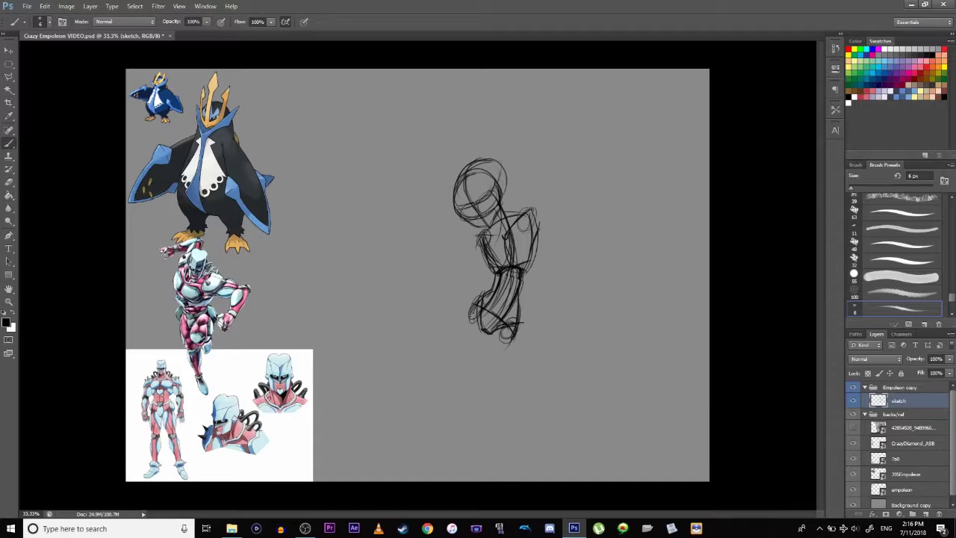
- Sketch the raised front leg and the bent rear leg as curved lines with circles at the knees
{"action": "mouse_move", "coordinate": [478, 307]}
{"action": "left_mouse_down"}
{"action": "mouse_move", "coordinate": [404, 310]}
{"action": "mouse_move", "coordinate": [478, 307]}
{"action": "left_mouse_up"}
{"action": "mouse_move", "coordinate": [400, 315]}
{"action": "left_mouse_down"}
{"action": "mouse_move", "coordinate": [457, 378]}
{"action": "mouse_move", "coordinate": [440, 364]}
{"action": "left_mouse_up"}
{"action": "left_click_drag", "start_coordinate": [413, 332], "coordinate": [457, 378]}
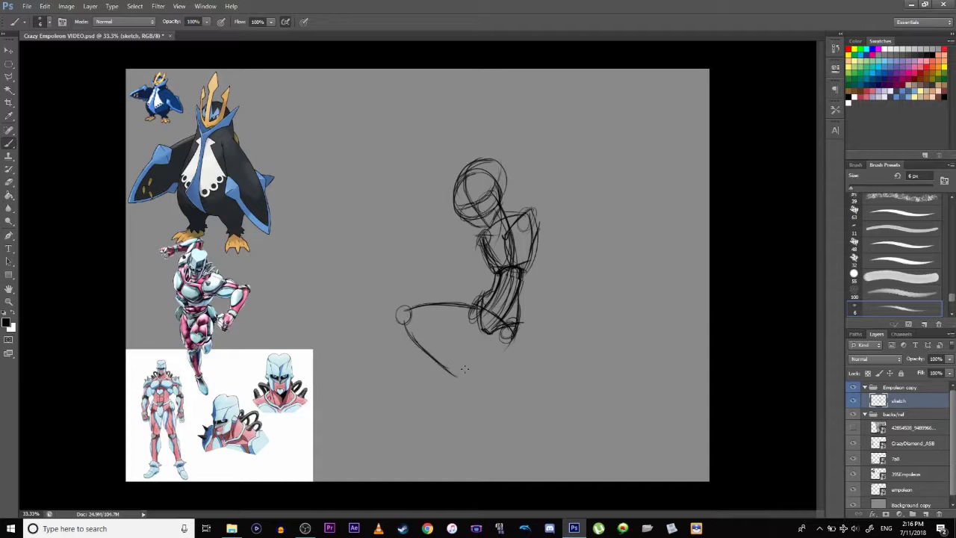
{"action": "left_click_drag", "start_coordinate": [505, 333], "coordinate": [518, 408]}
{"action": "left_click_drag", "start_coordinate": [516, 406], "coordinate": [442, 455]}
{"action": "left_click_drag", "start_coordinate": [484, 419], "coordinate": [441, 452]}
- Sketch simple wedge-shaped feet at the ends of both legs
{"action": "mouse_move", "coordinate": [443, 370]}
{"action": "left_mouse_down"}
{"action": "mouse_move", "coordinate": [455, 378]}
{"action": "mouse_move", "coordinate": [429, 409]}
{"action": "left_mouse_up"}
{"action": "mouse_move", "coordinate": [454, 376]}
{"action": "left_mouse_down"}
{"action": "mouse_move", "coordinate": [446, 407]}
{"action": "mouse_move", "coordinate": [431, 404]}
{"action": "mouse_move", "coordinate": [453, 404]}
{"action": "left_mouse_up"}
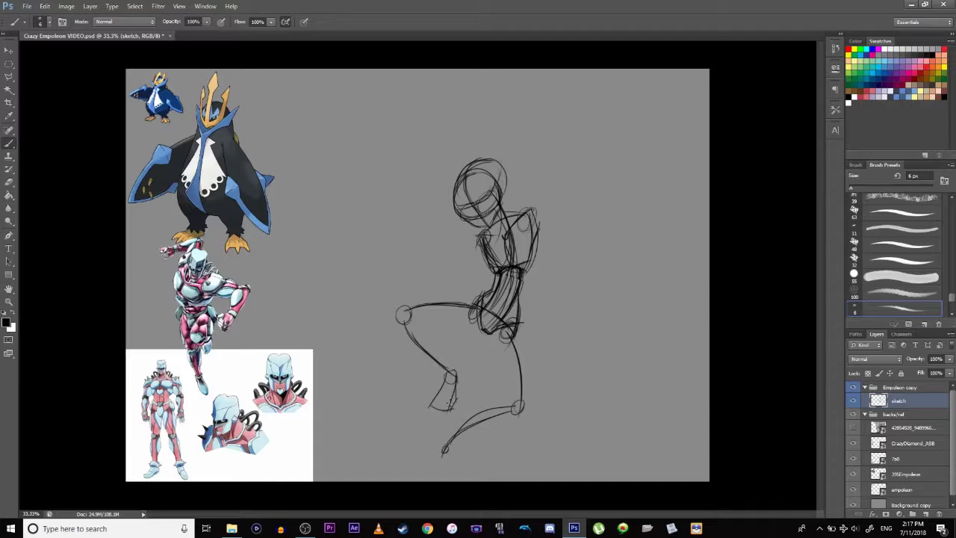
{"action": "left_click_drag", "start_coordinate": [445, 448], "coordinate": [466, 478]}
{"action": "left_click_drag", "start_coordinate": [461, 476], "coordinate": [438, 472]}
- Add second contour lines to give both thighs and shins thickness
{"action": "mouse_move", "coordinate": [481, 330]}
{"action": "left_mouse_down"}
{"action": "mouse_move", "coordinate": [412, 315]}
{"action": "mouse_move", "coordinate": [462, 299]}
{"action": "mouse_move", "coordinate": [413, 315]}
{"action": "mouse_move", "coordinate": [453, 370]}
{"action": "left_mouse_up"}
{"action": "left_click_drag", "start_coordinate": [402, 329], "coordinate": [462, 376]}
{"action": "left_click_drag", "start_coordinate": [491, 334], "coordinate": [518, 400]}
{"action": "mouse_move", "coordinate": [491, 335]}
{"action": "left_mouse_down"}
{"action": "mouse_move", "coordinate": [527, 409]}
{"action": "mouse_move", "coordinate": [524, 393]}
{"action": "mouse_move", "coordinate": [487, 400]}
{"action": "mouse_move", "coordinate": [445, 437]}
{"action": "left_mouse_up"}
{"action": "left_click_drag", "start_coordinate": [493, 418], "coordinate": [449, 443]}
- Sketch curved caps over both shoulders and the bent front arm, with its elbow near the hip and forearm rising outward
{"action": "mouse_move", "coordinate": [484, 233]}
{"action": "left_mouse_down"}
{"action": "mouse_move", "coordinate": [460, 244]}
{"action": "mouse_move", "coordinate": [464, 256]}
{"action": "left_mouse_up"}
{"action": "left_click_drag", "start_coordinate": [476, 232], "coordinate": [461, 251]}
{"action": "mouse_move", "coordinate": [522, 213]}
{"action": "left_mouse_down"}
{"action": "mouse_move", "coordinate": [552, 211]}
{"action": "mouse_move", "coordinate": [521, 211]}
{"action": "left_mouse_up"}
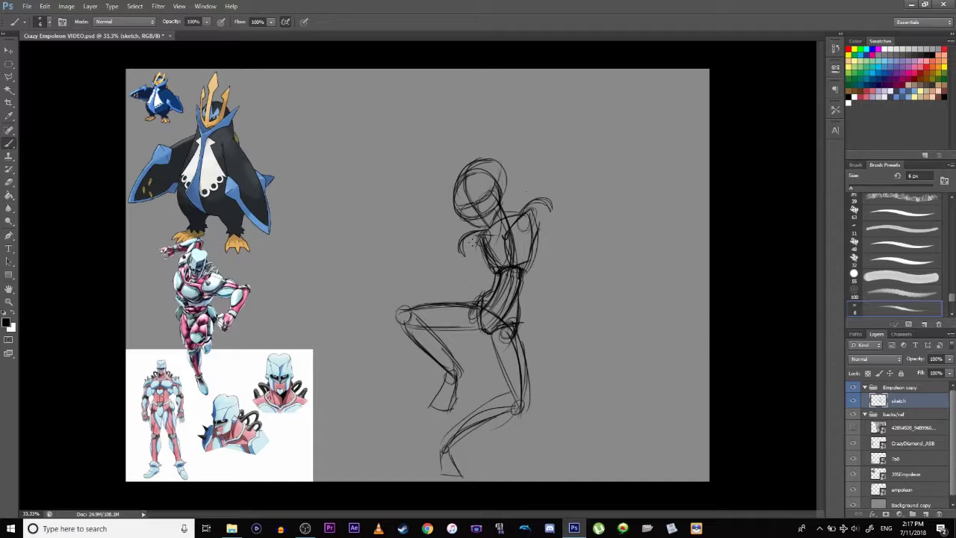
{"action": "mouse_move", "coordinate": [472, 242]}
{"action": "left_mouse_down"}
{"action": "mouse_move", "coordinate": [475, 290]}
{"action": "mouse_move", "coordinate": [454, 317]}
{"action": "mouse_move", "coordinate": [386, 264]}
{"action": "left_mouse_up"}
{"action": "mouse_move", "coordinate": [436, 305]}
{"action": "left_mouse_down"}
{"action": "mouse_move", "coordinate": [382, 245]}
{"action": "mouse_move", "coordinate": [388, 234]}
{"action": "left_mouse_up"}
{"action": "left_click_drag", "start_coordinate": [460, 315], "coordinate": [398, 260]}
{"action": "left_click_drag", "start_coordinate": [436, 299], "coordinate": [393, 244]}
{"action": "left_click_drag", "start_coordinate": [458, 311], "coordinate": [393, 234]}
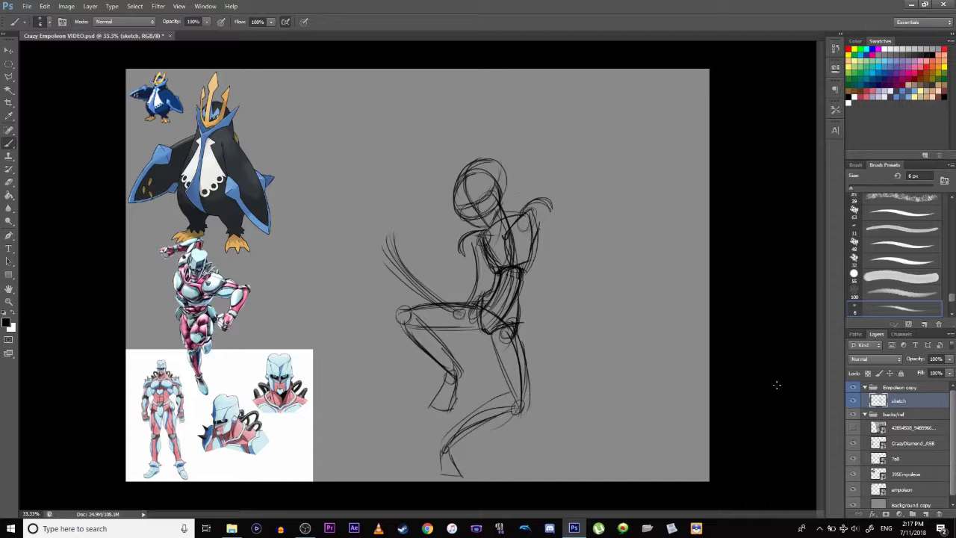
- Compare the figure with the photographed pencil sketch, hide it again, and sketch the rear wing outstretched behind the shoulder
{"action": "left_click", "coordinate": [853, 427]}
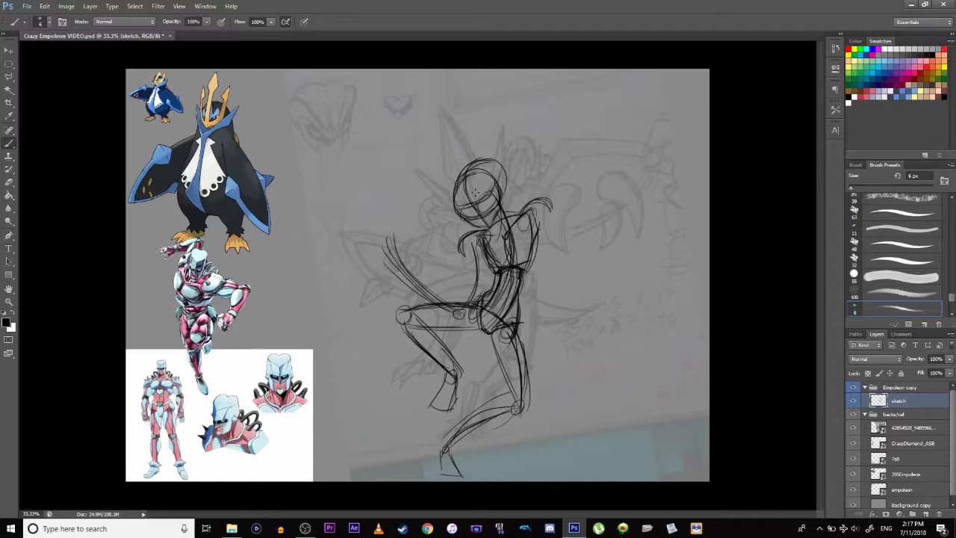
{"action": "left_click", "coordinate": [854, 427]}
{"action": "left_click_drag", "start_coordinate": [525, 213], "coordinate": [578, 189]}
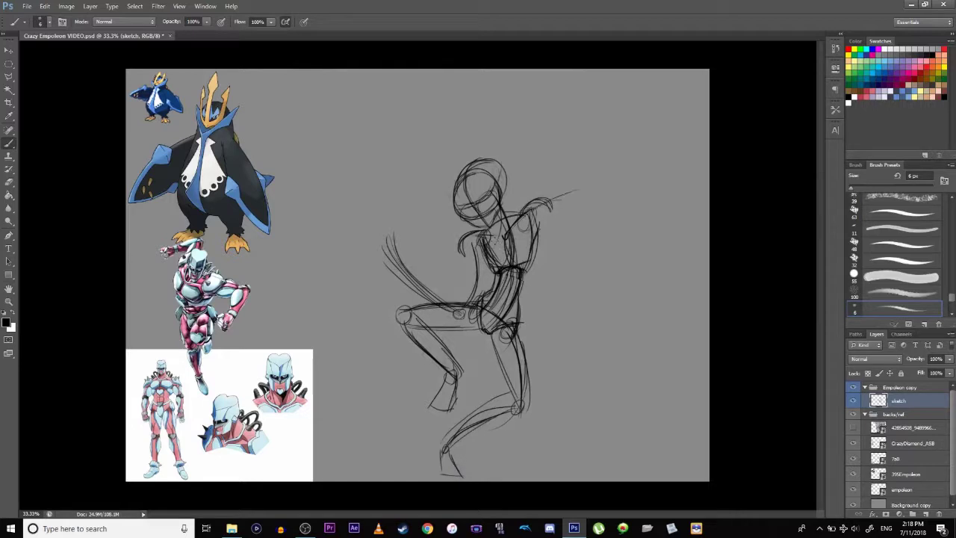
{"action": "left_click_drag", "start_coordinate": [519, 245], "coordinate": [609, 216]}
{"action": "left_click_drag", "start_coordinate": [549, 244], "coordinate": [636, 175]}
{"action": "mouse_move", "coordinate": [636, 174]}
{"action": "left_mouse_down"}
{"action": "mouse_move", "coordinate": [508, 216]}
{"action": "mouse_move", "coordinate": [621, 192]}
{"action": "left_mouse_up"}
{"action": "left_click_drag", "start_coordinate": [521, 205], "coordinate": [627, 172]}
{"action": "left_click_drag", "start_coordinate": [516, 246], "coordinate": [627, 194]}
{"action": "left_click_drag", "start_coordinate": [526, 217], "coordinate": [626, 197]}
{"action": "mouse_move", "coordinate": [532, 256]}
{"action": "left_mouse_down"}
{"action": "mouse_move", "coordinate": [589, 243]}
{"action": "mouse_move", "coordinate": [632, 207]}
{"action": "left_mouse_up"}
{"action": "left_click_drag", "start_coordinate": [508, 223], "coordinate": [636, 176]}
{"action": "left_click_drag", "start_coordinate": [549, 200], "coordinate": [592, 185]}
{"action": "mouse_move", "coordinate": [523, 250]}
{"action": "left_mouse_down"}
{"action": "mouse_move", "coordinate": [638, 203]}
{"action": "mouse_move", "coordinate": [643, 187]}
{"action": "left_mouse_up"}
{"action": "mouse_move", "coordinate": [512, 232]}
{"action": "left_mouse_down"}
{"action": "mouse_move", "coordinate": [606, 186]}
{"action": "mouse_move", "coordinate": [535, 246]}
{"action": "left_mouse_up"}
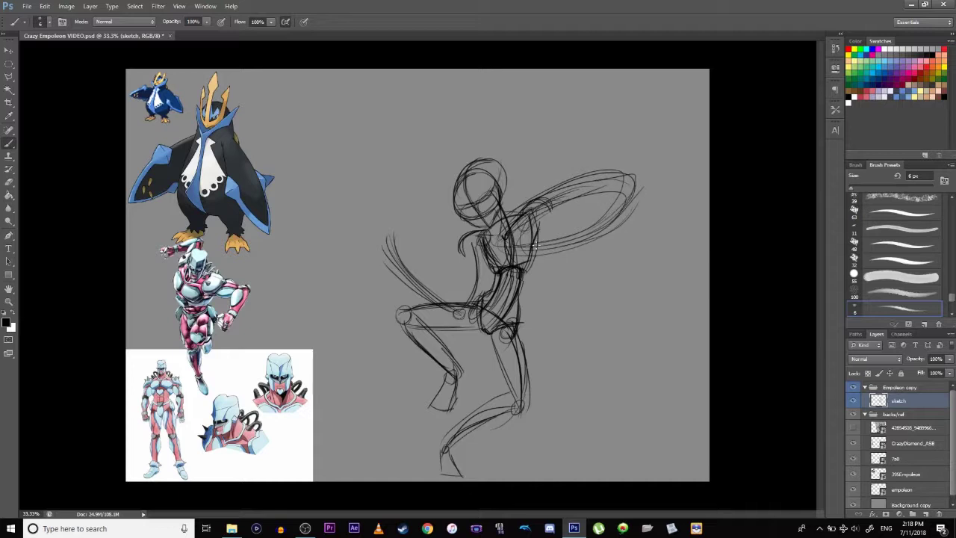
- Free-transform the whole figure and move it slightly higher on the canvas
{"action": "key", "text": "ctrl+t"}
{"action": "mouse_move", "coordinate": [472, 254]}
{"action": "left_mouse_down"}
{"action": "mouse_move", "coordinate": [475, 231]}
{"action": "mouse_move", "coordinate": [487, 283]}
{"action": "left_mouse_up"}
{"action": "key", "text": "Return"}
- Thicken the front upper arm with contour strokes from the shoulder down to the elbow
{"action": "left_click_drag", "start_coordinate": [483, 232], "coordinate": [481, 278]}
{"action": "left_click_drag", "start_coordinate": [463, 222], "coordinate": [464, 302]}
{"action": "left_click_drag", "start_coordinate": [470, 244], "coordinate": [464, 284]}
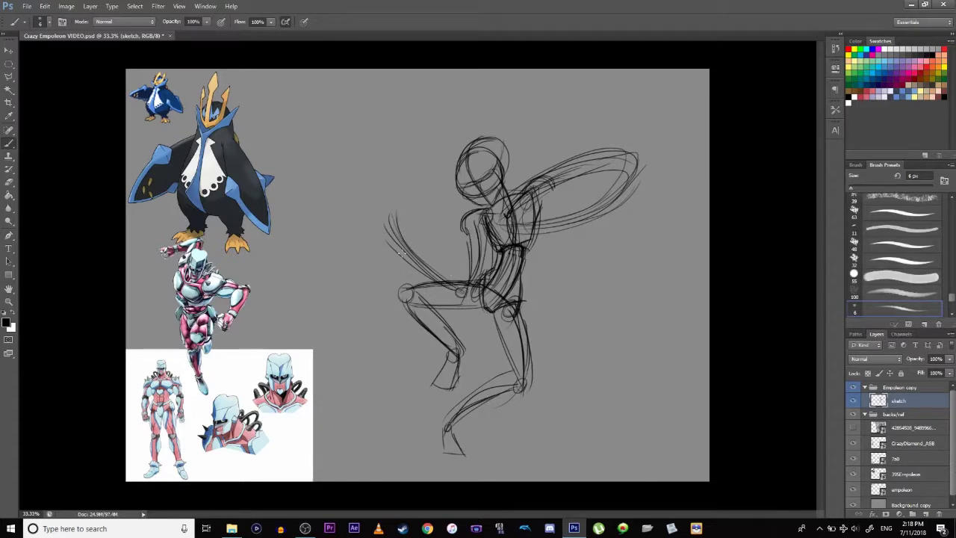
- Outline the front forearm as a broad, raised flipper and add claw-like finger curves along its upper side
{"action": "left_click_drag", "start_coordinate": [385, 212], "coordinate": [455, 278]}
{"action": "mouse_move", "coordinate": [383, 217]}
{"action": "left_mouse_down"}
{"action": "mouse_move", "coordinate": [447, 265]}
{"action": "mouse_move", "coordinate": [467, 281]}
{"action": "left_mouse_up"}
{"action": "mouse_move", "coordinate": [389, 236]}
{"action": "left_mouse_down"}
{"action": "mouse_move", "coordinate": [424, 280]}
{"action": "mouse_move", "coordinate": [469, 299]}
{"action": "left_mouse_up"}
{"action": "left_click_drag", "start_coordinate": [375, 213], "coordinate": [460, 303]}
{"action": "left_click_drag", "start_coordinate": [402, 267], "coordinate": [473, 307]}
{"action": "left_click_drag", "start_coordinate": [384, 215], "coordinate": [472, 272]}
{"action": "left_click_drag", "start_coordinate": [418, 230], "coordinate": [469, 274]}
{"action": "mouse_move", "coordinate": [413, 209]}
{"action": "left_mouse_down"}
{"action": "mouse_move", "coordinate": [401, 231]}
{"action": "mouse_move", "coordinate": [424, 249]}
{"action": "mouse_move", "coordinate": [412, 262]}
{"action": "left_mouse_up"}
{"action": "mouse_move", "coordinate": [418, 247]}
{"action": "left_mouse_down"}
{"action": "mouse_move", "coordinate": [393, 286]}
{"action": "mouse_move", "coordinate": [465, 223]}
{"action": "mouse_move", "coordinate": [458, 262]}
{"action": "left_mouse_up"}
{"action": "left_click_drag", "start_coordinate": [463, 225], "coordinate": [438, 259]}
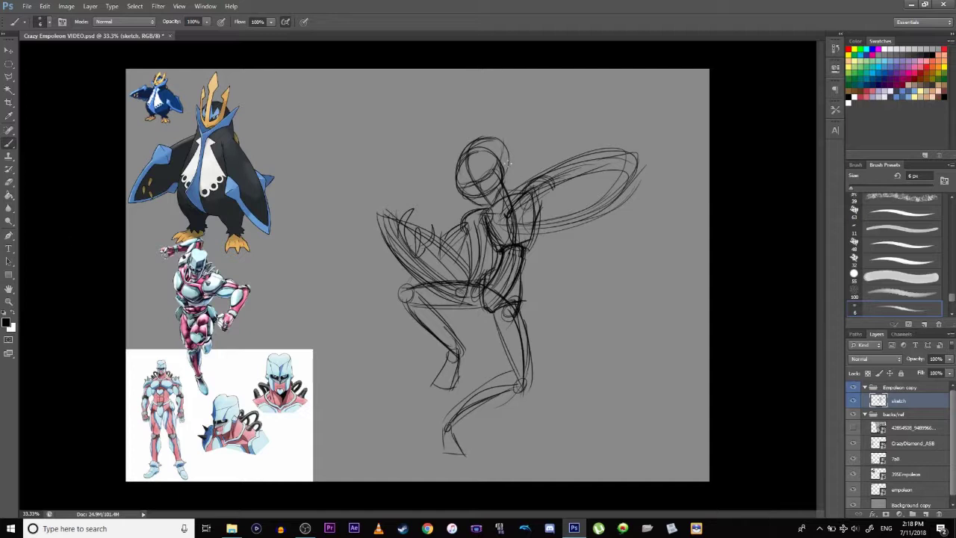
- Add a pointed tip to the rear wing and lower spikes to the front flipper, and show the photographed pencil sketch
{"action": "mouse_move", "coordinate": [620, 157]}
{"action": "left_mouse_down"}
{"action": "mouse_move", "coordinate": [662, 146]}
{"action": "mouse_move", "coordinate": [613, 177]}
{"action": "left_mouse_up"}
{"action": "mouse_move", "coordinate": [404, 273]}
{"action": "left_mouse_down"}
{"action": "mouse_move", "coordinate": [387, 306]}
{"action": "mouse_move", "coordinate": [432, 260]}
{"action": "mouse_move", "coordinate": [427, 279]}
{"action": "left_mouse_up"}
{"action": "mouse_move", "coordinate": [440, 234]}
{"action": "left_mouse_down"}
{"action": "mouse_move", "coordinate": [442, 255]}
{"action": "mouse_move", "coordinate": [460, 257]}
{"action": "left_mouse_up"}
{"action": "left_click_drag", "start_coordinate": [395, 229], "coordinate": [439, 250]}
{"action": "mouse_move", "coordinate": [392, 222]}
{"action": "left_mouse_down"}
{"action": "mouse_move", "coordinate": [433, 241]}
{"action": "mouse_move", "coordinate": [427, 280]}
{"action": "left_mouse_up"}
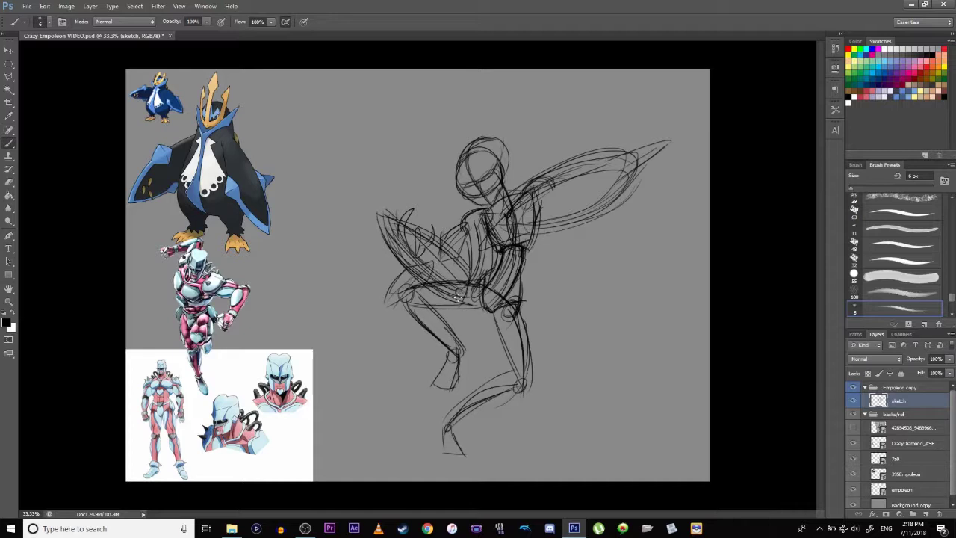
{"action": "left_click", "coordinate": [853, 428]}
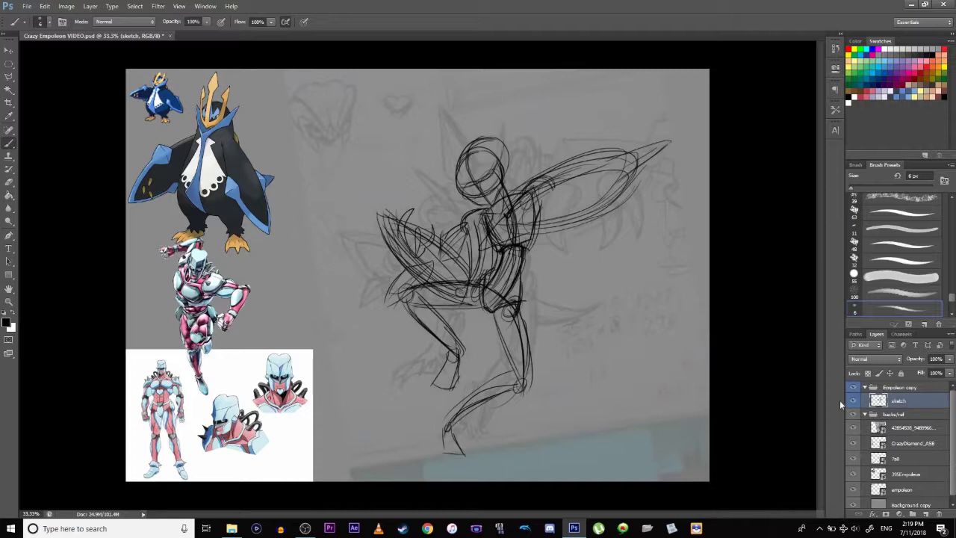
{"action": "left_click", "coordinate": [853, 401]}
{"action": "left_click", "coordinate": [854, 403]}
{"action": "key", "text": "ctrl+t"}
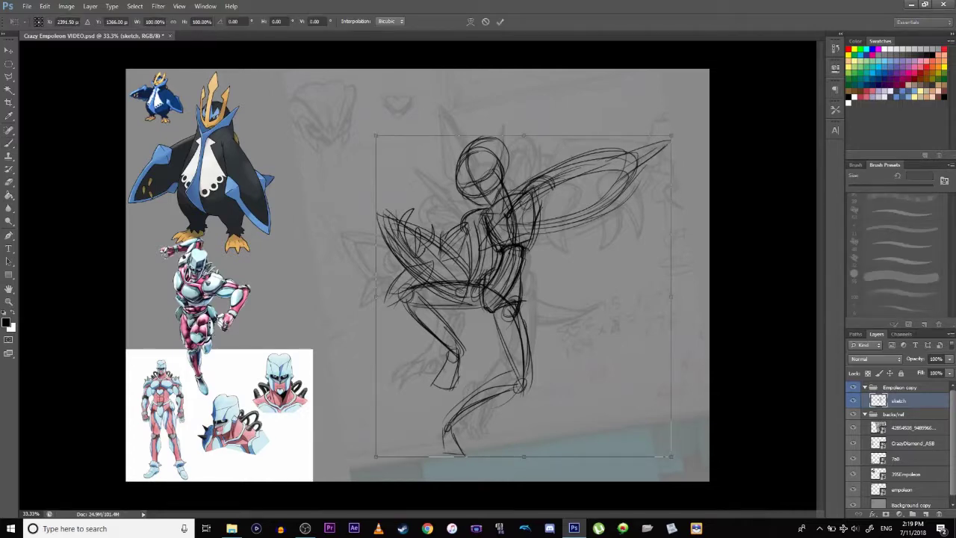
{"action": "mouse_move", "coordinate": [324, 160]}
{"action": "left_mouse_down"}
{"action": "mouse_move", "coordinate": [305, 258]}
{"action": "mouse_move", "coordinate": [266, 218]}
{"action": "mouse_move", "coordinate": [295, 139]}
{"action": "left_mouse_up"}
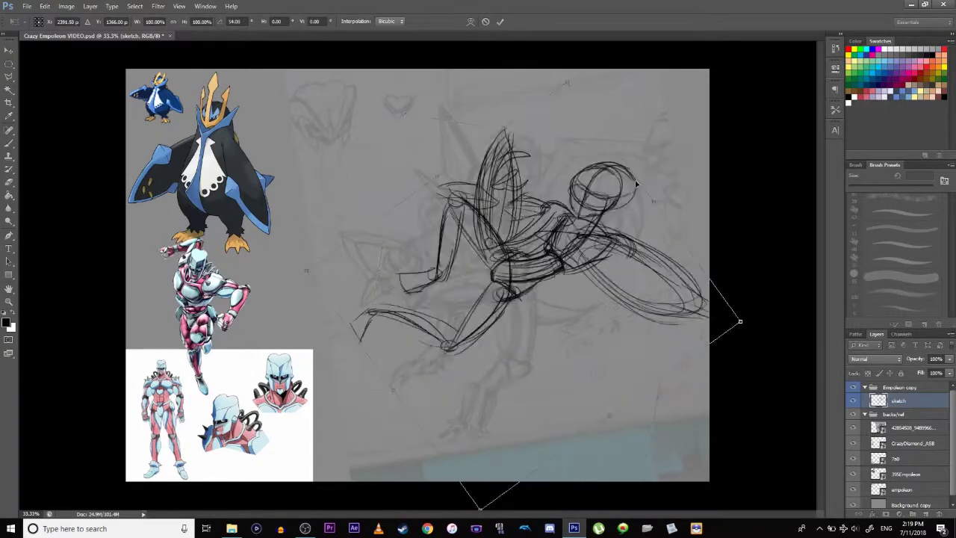
{"action": "key", "text": "ctrl+z"}
{"action": "left_click_drag", "start_coordinate": [374, 288], "coordinate": [299, 290]}
{"action": "key", "text": "ctrl+z"}
{"action": "left_click_drag", "start_coordinate": [375, 296], "coordinate": [250, 286]}
{"action": "key", "text": "ctrl+z"}
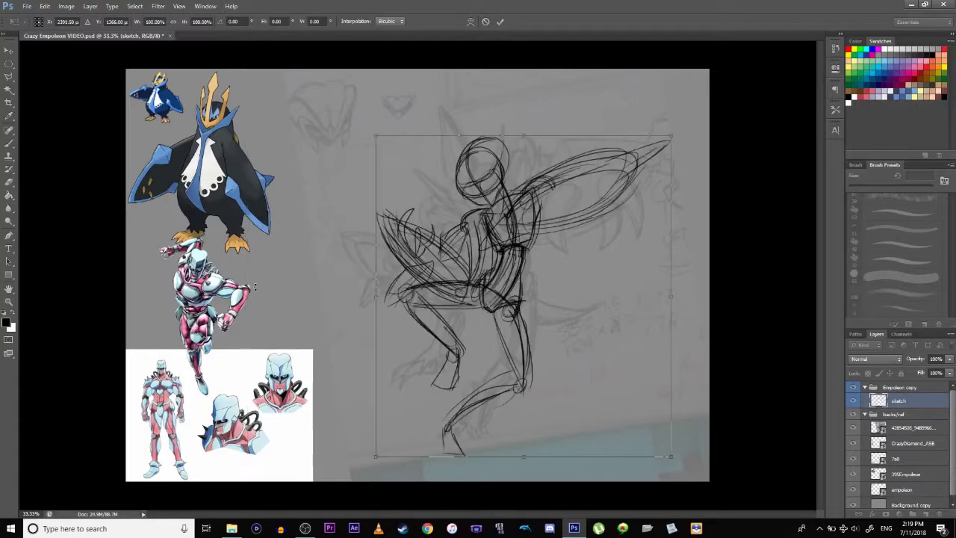
- Apply a Perspective transform to the whole sketched figure, widening its upper end and narrowing its lower end
{"action": "left_click", "coordinate": [67, 6]}
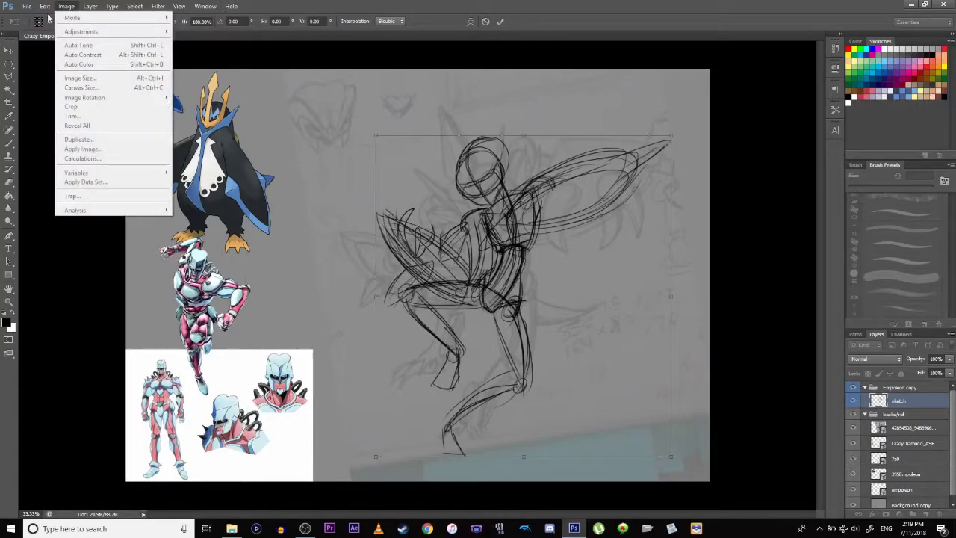
{"action": "mouse_move", "coordinate": [45, 6]}
{"action": "mouse_move", "coordinate": [72, 202]}
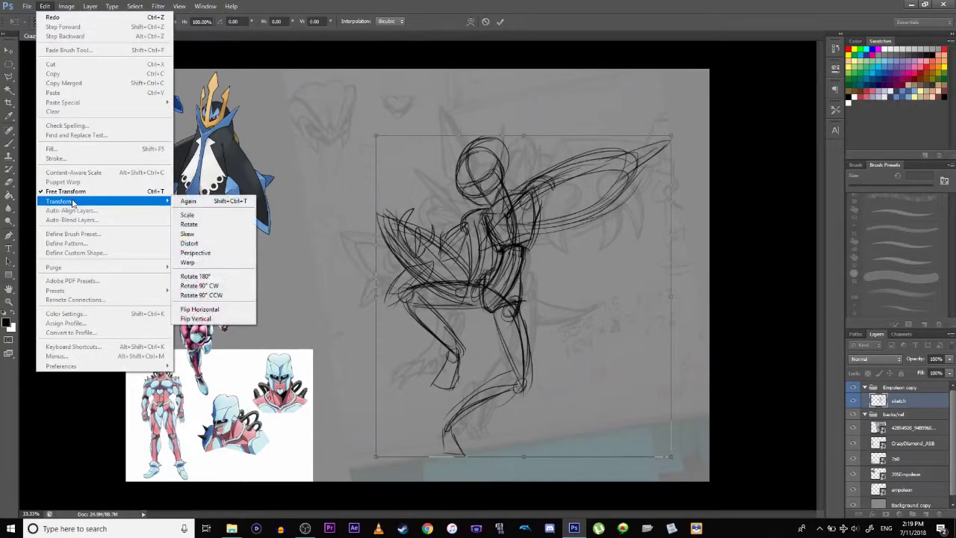
{"action": "left_click", "coordinate": [195, 253]}
{"action": "left_click_drag", "start_coordinate": [670, 461], "coordinate": [660, 452]}
{"action": "left_click_drag", "start_coordinate": [371, 136], "coordinate": [362, 137]}
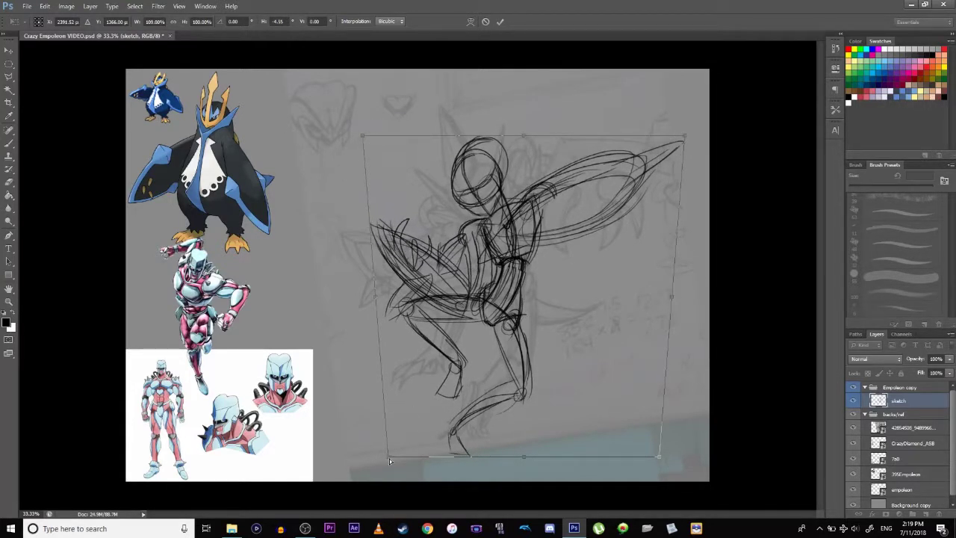
{"action": "key", "text": "Return"}
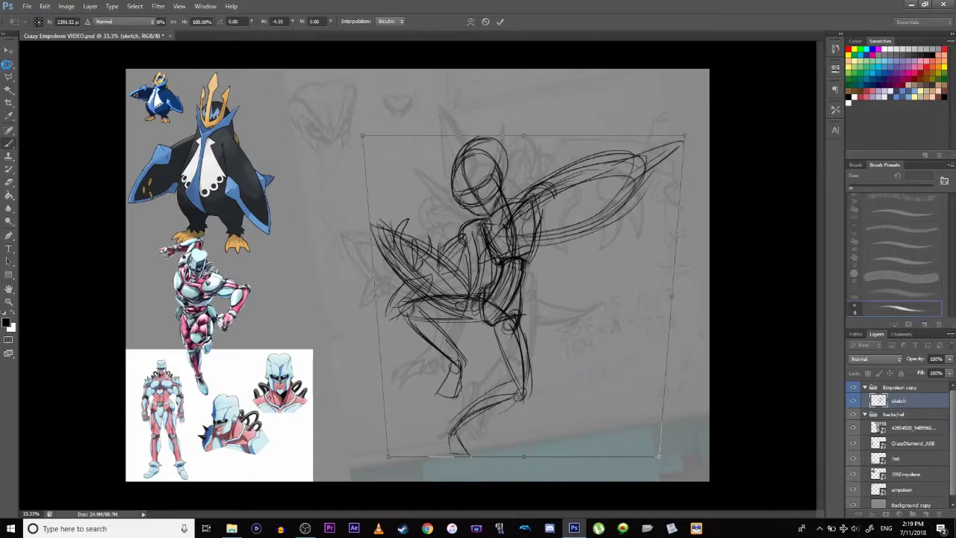
- Select both legs with overlapping elliptical marquees and taper them towards the feet with a Perspective transform
{"action": "left_click_drag", "start_coordinate": [366, 285], "coordinate": [535, 433]}
{"action": "left_click_drag", "start_coordinate": [475, 315], "coordinate": [540, 424]}
{"action": "left_click_drag", "start_coordinate": [400, 453], "coordinate": [396, 463]}
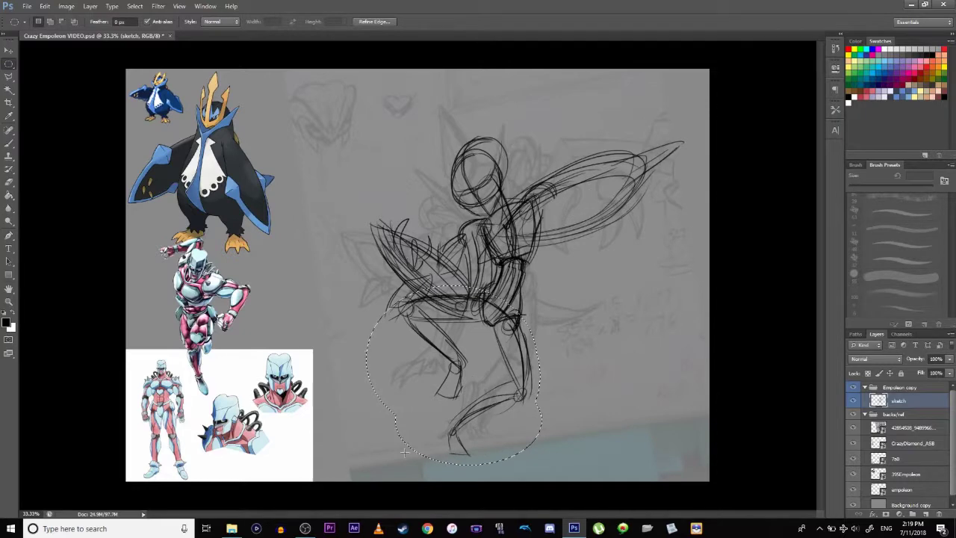
{"action": "key", "text": "ctrl+t"}
{"action": "left_click", "coordinate": [45, 6]}
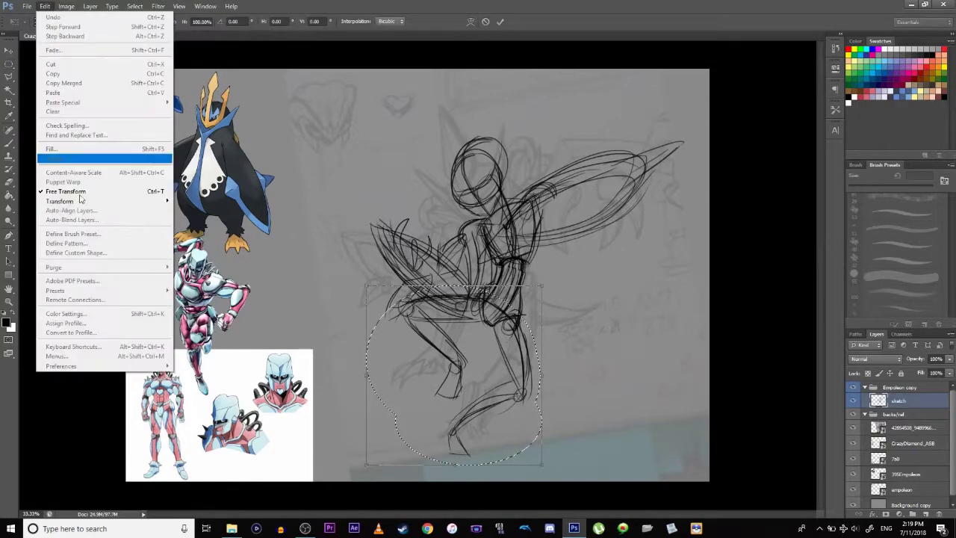
{"action": "mouse_move", "coordinate": [105, 200]}
{"action": "left_click", "coordinate": [211, 252]}
{"action": "left_click_drag", "start_coordinate": [366, 465], "coordinate": [384, 462]}
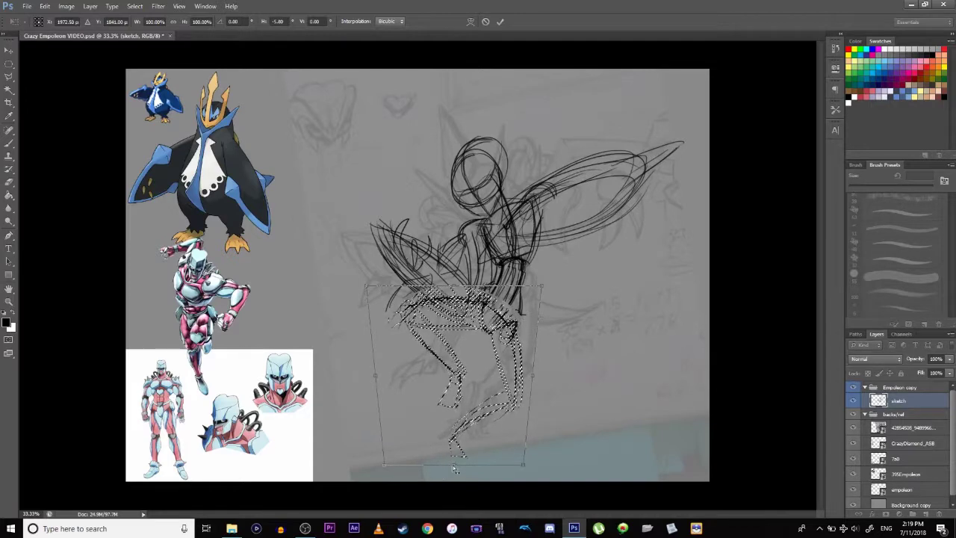
- Shorten the selected legs to about 88% height, nudge them up into place, and clear the selection
{"action": "left_click_drag", "start_coordinate": [454, 464], "coordinate": [453, 442]}
{"action": "left_click_drag", "start_coordinate": [441, 401], "coordinate": [445, 398]}
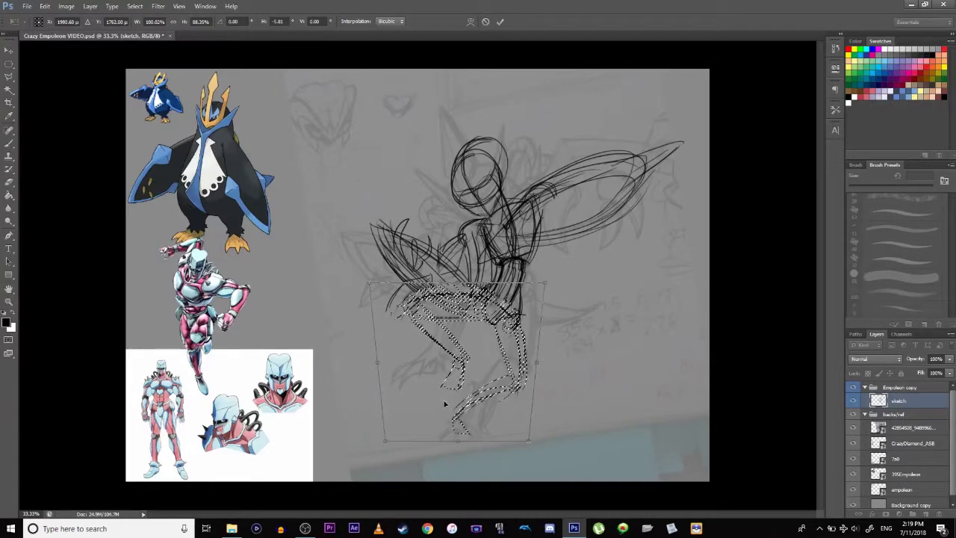
{"action": "key", "text": "Return"}
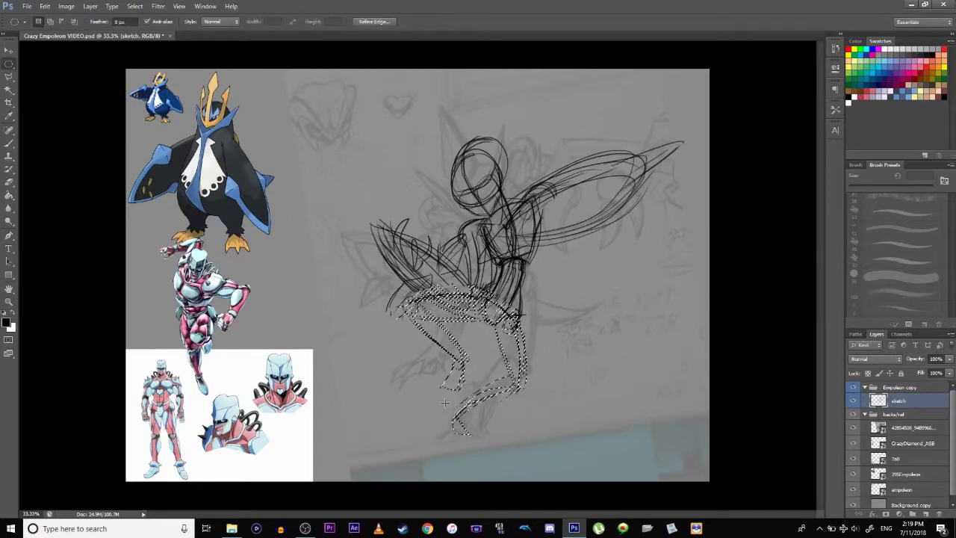
{"action": "key", "text": "ctrl+d"}
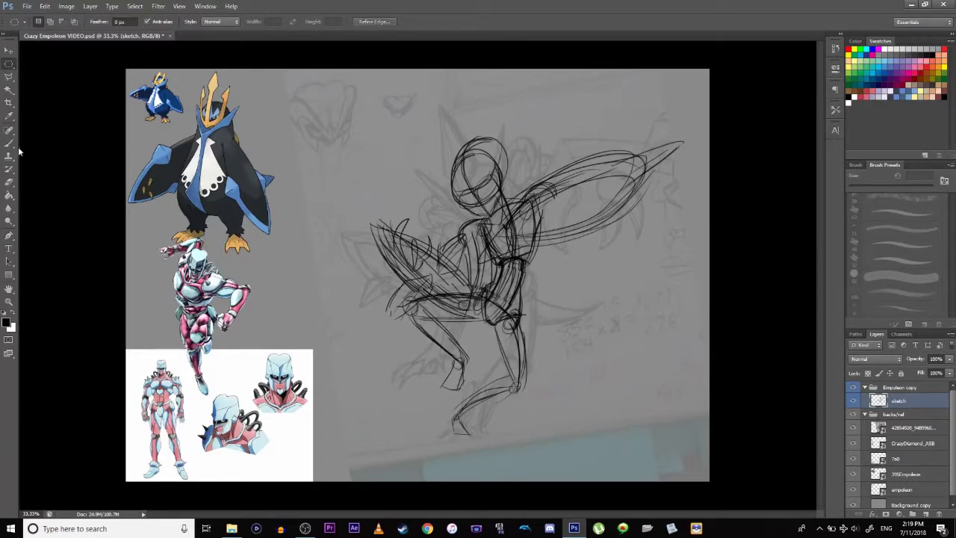
- Reinforce the standing leg's lower part with brush strokes and add long, pointed toes to both feet
{"action": "left_click", "coordinate": [9, 142]}
{"action": "left_click_drag", "start_coordinate": [512, 372], "coordinate": [455, 435]}
{"action": "mouse_move", "coordinate": [492, 386]}
{"action": "left_mouse_down"}
{"action": "mouse_move", "coordinate": [453, 433]}
{"action": "mouse_move", "coordinate": [468, 427]}
{"action": "left_mouse_up"}
{"action": "mouse_move", "coordinate": [457, 459]}
{"action": "left_mouse_down"}
{"action": "mouse_move", "coordinate": [454, 430]}
{"action": "mouse_move", "coordinate": [481, 457]}
{"action": "left_mouse_up"}
{"action": "mouse_move", "coordinate": [453, 363]}
{"action": "left_mouse_down"}
{"action": "mouse_move", "coordinate": [425, 402]}
{"action": "mouse_move", "coordinate": [436, 413]}
{"action": "mouse_move", "coordinate": [454, 404]}
{"action": "left_mouse_up"}
{"action": "mouse_move", "coordinate": [469, 437]}
{"action": "left_mouse_down"}
{"action": "mouse_move", "coordinate": [494, 476]}
{"action": "mouse_move", "coordinate": [463, 474]}
{"action": "mouse_move", "coordinate": [454, 424]}
{"action": "left_mouse_up"}
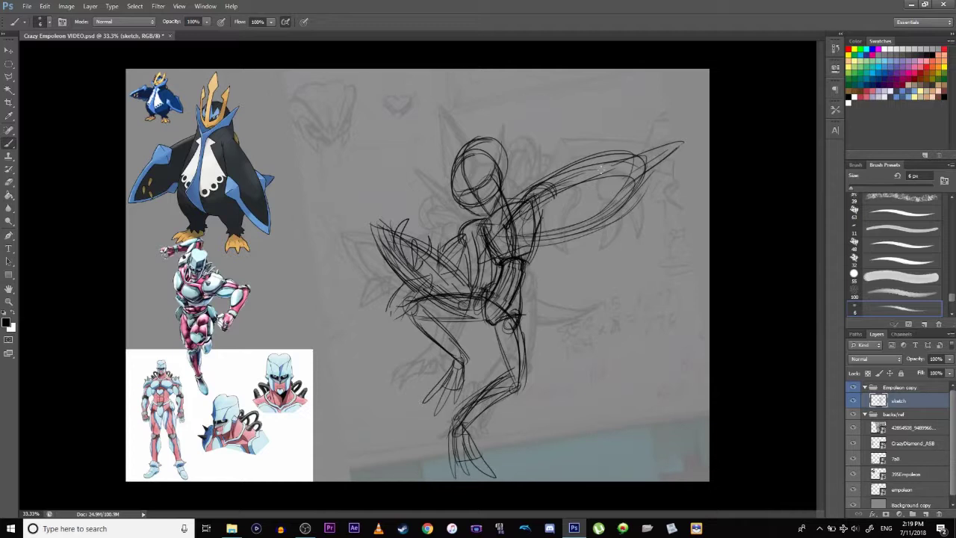
- Touch up the rear wing's upper edge, then select the wing and shoulder with elliptical marquees and shift them slightly up and outward
{"action": "mouse_move", "coordinate": [629, 159]}
{"action": "left_mouse_down"}
{"action": "mouse_move", "coordinate": [566, 159]}
{"action": "mouse_move", "coordinate": [508, 203]}
{"action": "left_mouse_up"}
{"action": "left_click", "coordinate": [9, 64]}
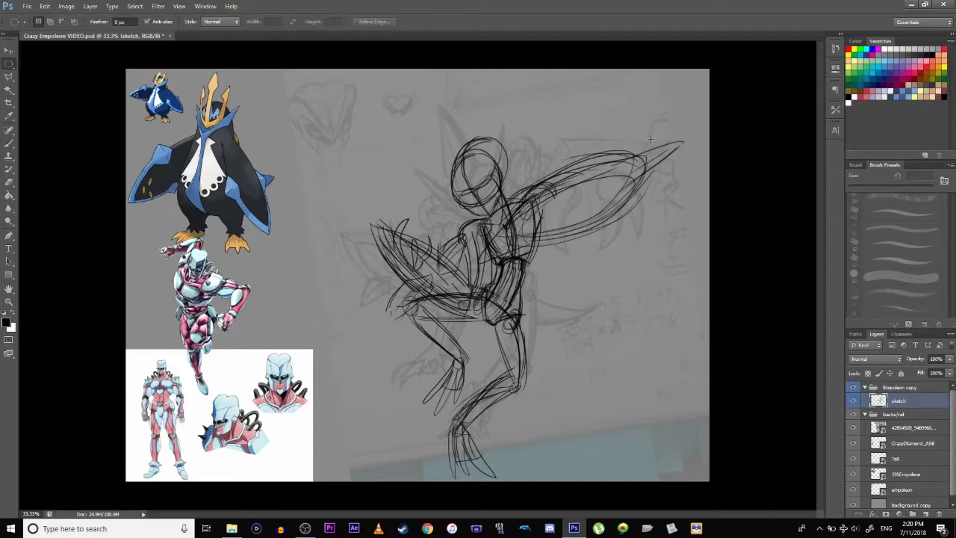
{"action": "left_click_drag", "start_coordinate": [709, 112], "coordinate": [576, 218]}
{"action": "left_click_drag", "start_coordinate": [656, 139], "coordinate": [524, 273]}
{"action": "left_click_drag", "start_coordinate": [567, 184], "coordinate": [498, 265]}
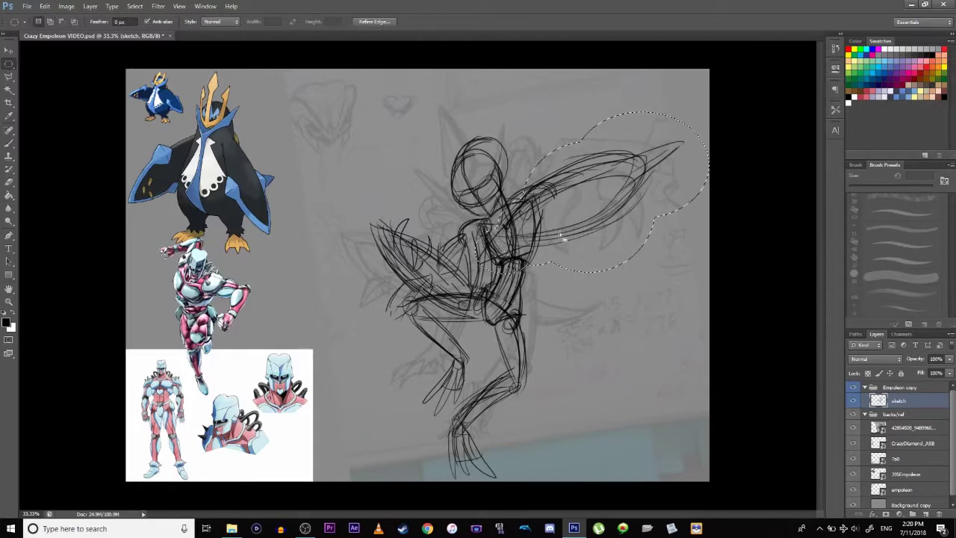
{"action": "key", "text": "ctrl+t"}
{"action": "left_click_drag", "start_coordinate": [573, 206], "coordinate": [586, 200]}
{"action": "key", "text": "Return"}
{"action": "key", "text": "ctrl+d"}
- Redraw the chest and side contours with the brush to reconnect the torso to the moved shoulder
{"action": "key", "text": "b"}
{"action": "left_click_drag", "start_coordinate": [466, 226], "coordinate": [499, 273]}
{"action": "mouse_move", "coordinate": [493, 216]}
{"action": "left_mouse_down"}
{"action": "mouse_move", "coordinate": [509, 258]}
{"action": "mouse_move", "coordinate": [521, 199]}
{"action": "mouse_move", "coordinate": [499, 227]}
{"action": "mouse_move", "coordinate": [478, 229]}
{"action": "left_mouse_up"}
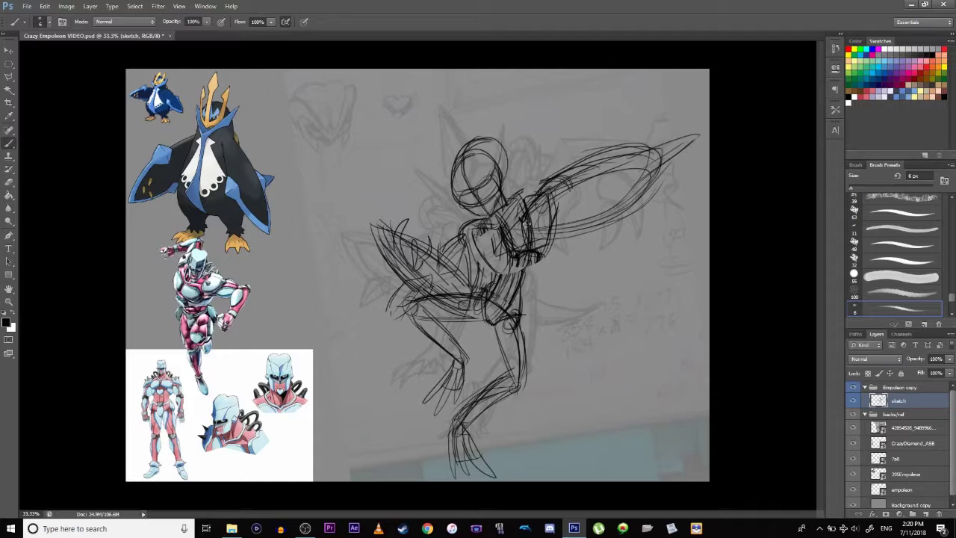
{"action": "left_click_drag", "start_coordinate": [531, 261], "coordinate": [525, 278]}
- Prepare a new layer with pink as the drawing colour, fading the sketch layer to 39% opacity and hiding the photographed sketch
{"action": "left_click", "coordinate": [947, 358]}
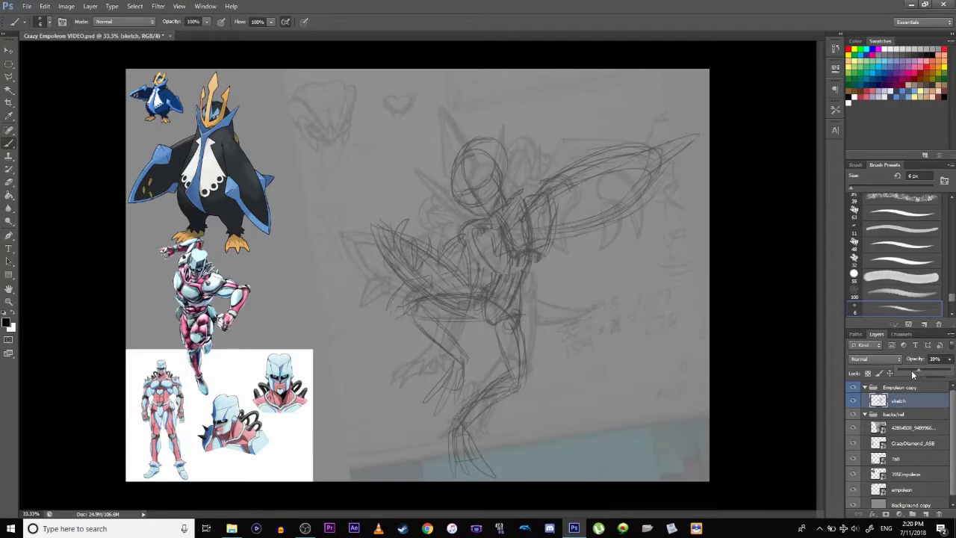
{"action": "left_click", "coordinate": [853, 427]}
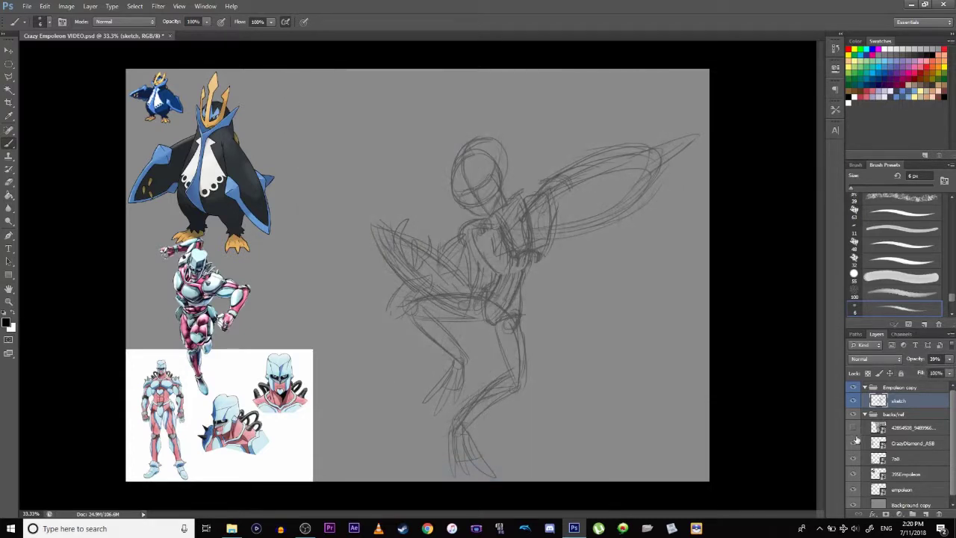
{"action": "left_click", "coordinate": [925, 514]}
{"action": "left_click", "coordinate": [919, 67]}
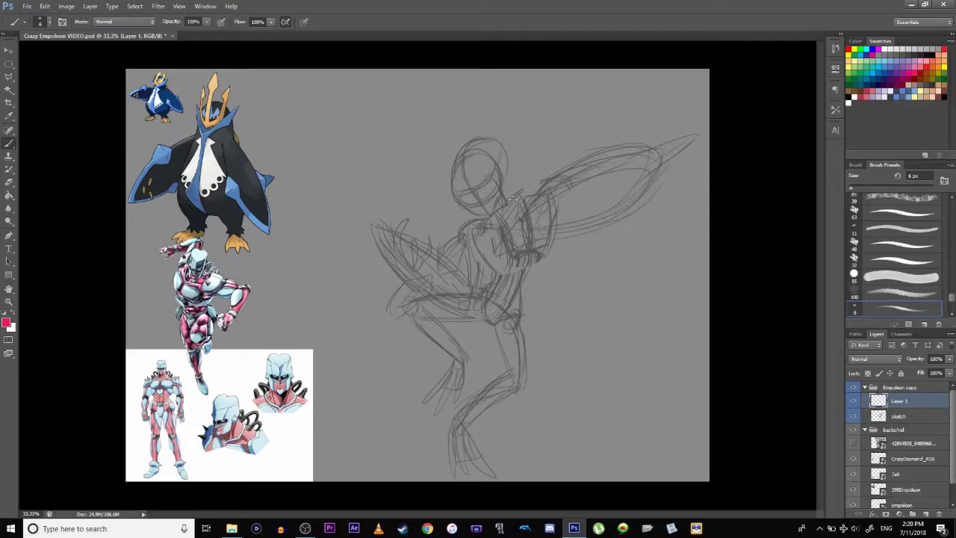
- Try pink gesture lines over the head, spine and legs with a curved arrow beside the figure, then delete their layer
{"action": "mouse_move", "coordinate": [495, 179]}
{"action": "left_mouse_down"}
{"action": "mouse_move", "coordinate": [509, 231]}
{"action": "mouse_move", "coordinate": [485, 305]}
{"action": "mouse_move", "coordinate": [506, 216]}
{"action": "left_mouse_up"}
{"action": "left_click_drag", "start_coordinate": [493, 177], "coordinate": [512, 222]}
{"action": "left_click_drag", "start_coordinate": [446, 199], "coordinate": [489, 195]}
{"action": "mouse_move", "coordinate": [375, 375]}
{"action": "left_mouse_down"}
{"action": "mouse_move", "coordinate": [344, 170]}
{"action": "mouse_move", "coordinate": [409, 183]}
{"action": "left_mouse_up"}
{"action": "left_click_drag", "start_coordinate": [342, 168], "coordinate": [364, 224]}
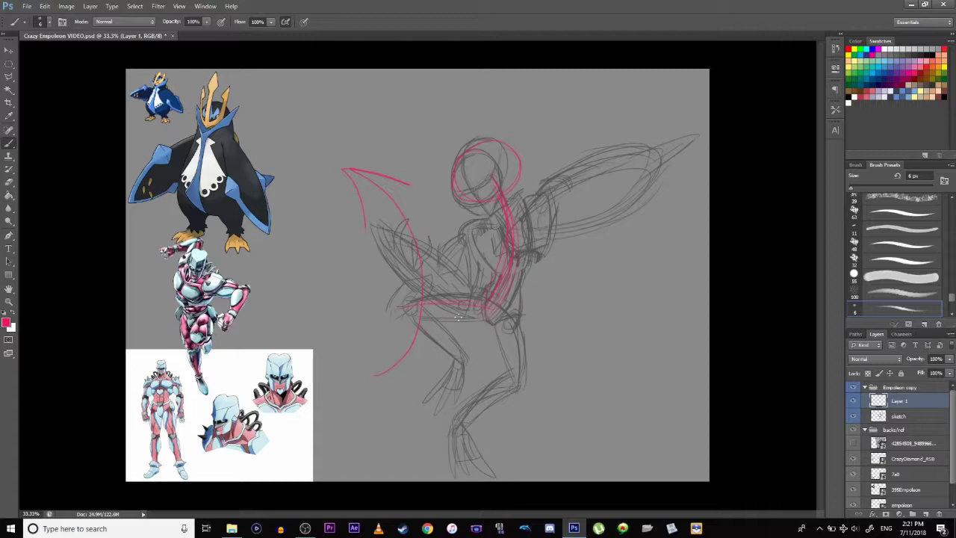
{"action": "left_click_drag", "start_coordinate": [416, 316], "coordinate": [475, 355]}
{"action": "mouse_move", "coordinate": [496, 304]}
{"action": "left_mouse_down"}
{"action": "mouse_move", "coordinate": [515, 410]}
{"action": "mouse_move", "coordinate": [461, 429]}
{"action": "left_mouse_up"}
{"action": "left_click", "coordinate": [939, 515]}
- Sketch rounded chest contours in pink over the torso on the sketch layer, from the front shoulder to the rear one
{"action": "left_click", "coordinate": [452, 195]}
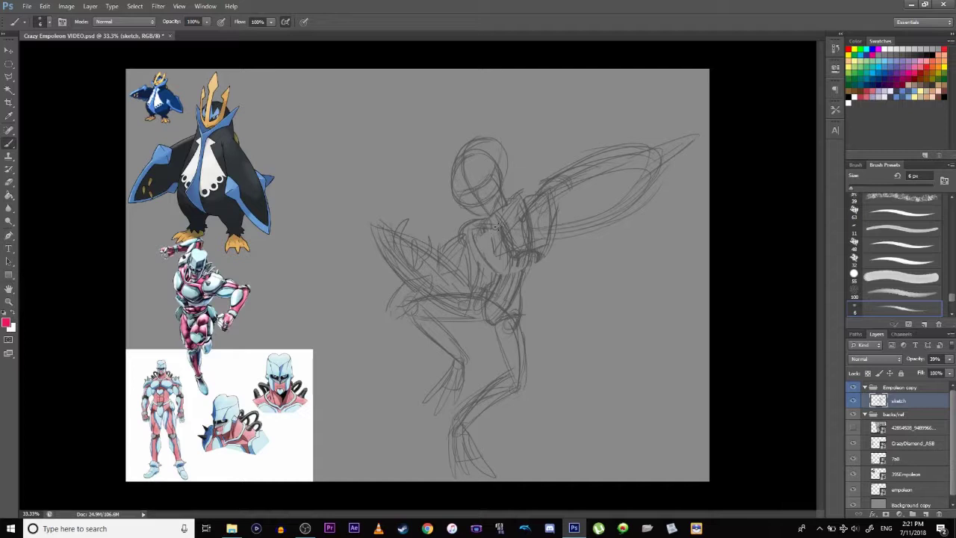
{"action": "mouse_move", "coordinate": [458, 227]}
{"action": "left_mouse_down"}
{"action": "mouse_move", "coordinate": [499, 224]}
{"action": "mouse_move", "coordinate": [528, 193]}
{"action": "left_mouse_up"}
{"action": "left_click_drag", "start_coordinate": [467, 238], "coordinate": [498, 280]}
{"action": "left_click_drag", "start_coordinate": [531, 216], "coordinate": [531, 268]}
{"action": "left_click_drag", "start_coordinate": [461, 228], "coordinate": [462, 245]}
- Add pink crown spikes rising around the head and pointed lines sweeping from the face down to the neck
{"action": "left_click_drag", "start_coordinate": [434, 111], "coordinate": [454, 152]}
{"action": "left_click_drag", "start_coordinate": [462, 192], "coordinate": [490, 168]}
{"action": "left_click_drag", "start_coordinate": [416, 175], "coordinate": [454, 205]}
{"action": "left_click_drag", "start_coordinate": [431, 150], "coordinate": [464, 191]}
- Compare the pink crown and chest lines with the photographed pencil sketch, then hide the photo again
{"action": "left_click", "coordinate": [853, 428]}
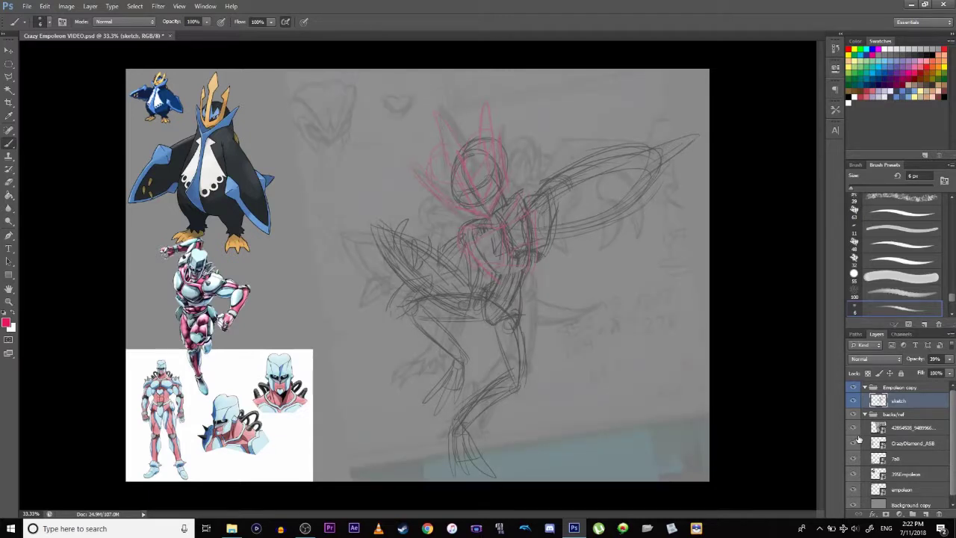
{"action": "left_click", "coordinate": [853, 443]}
{"action": "left_click", "coordinate": [854, 443]}
{"action": "left_click", "coordinate": [853, 428]}
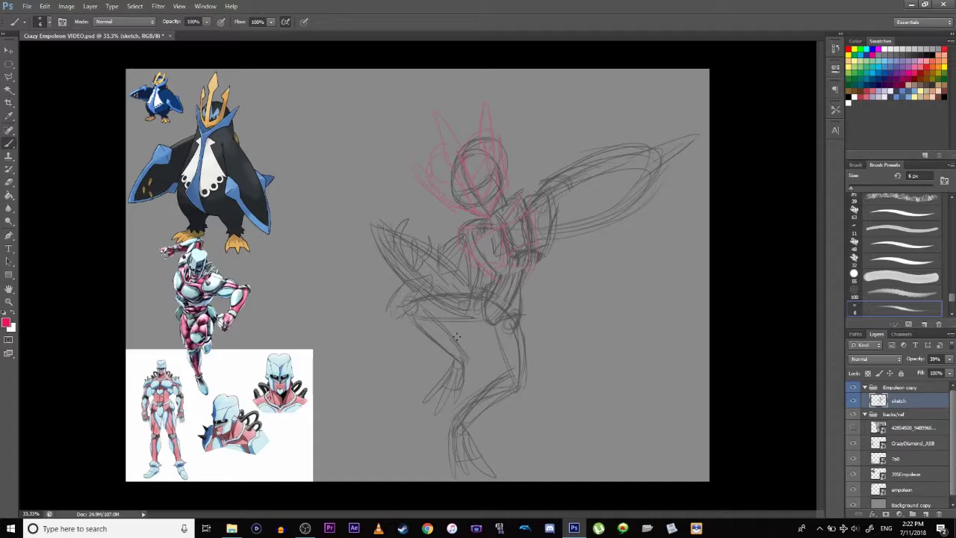
- Reset the drawing colour to black and add a new layer directly beneath the sketch layer
{"action": "key", "text": "d"}
{"action": "left_click", "coordinate": [926, 514]}
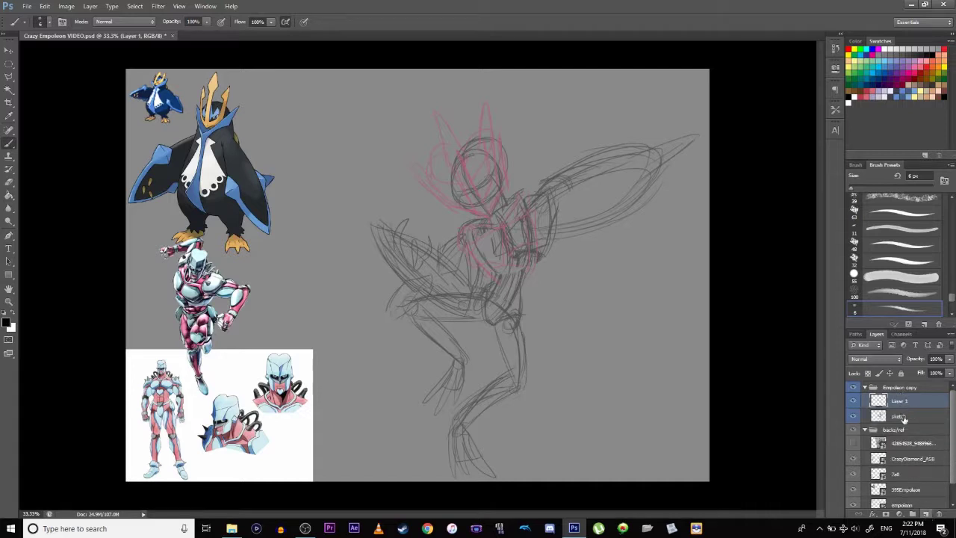
{"action": "mouse_move", "coordinate": [901, 403]}
{"action": "left_mouse_down"}
{"action": "mouse_move", "coordinate": [902, 425]}
{"action": "mouse_move", "coordinate": [893, 411]}
{"action": "left_mouse_up"}
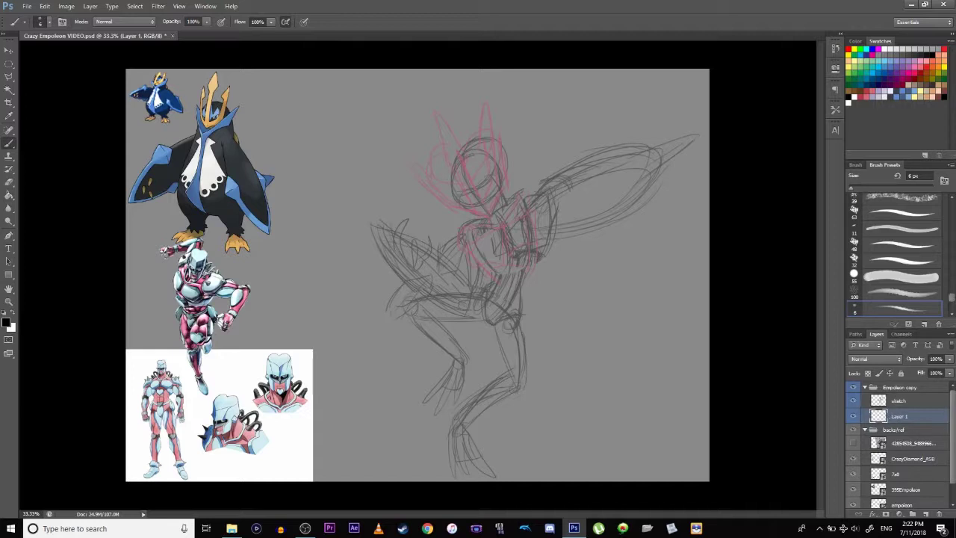
- Draw a test X with the 6 px brush preset on an empty canvas area and erase its upper-left arm
{"action": "scroll", "coordinate": [951, 300], "scroll_direction": "down", "scroll_amount": 3}
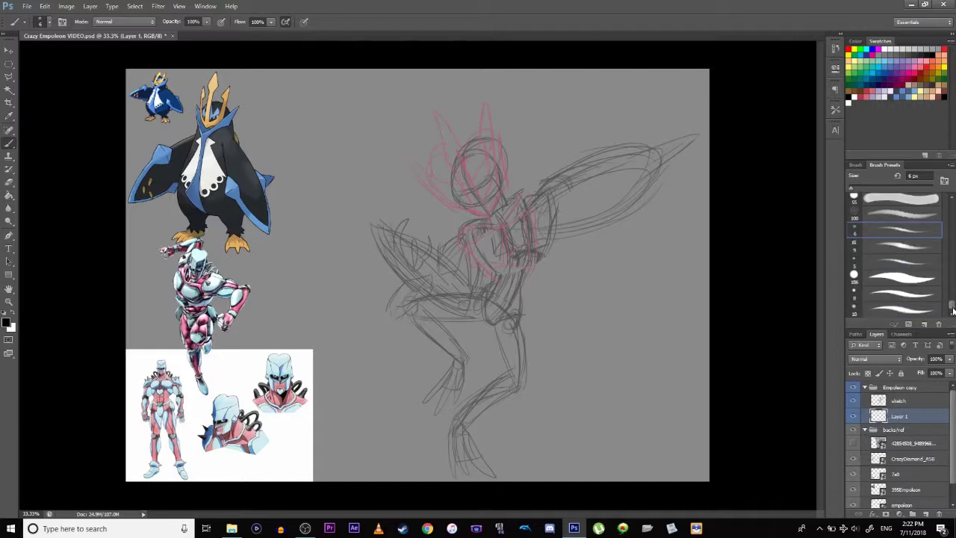
{"action": "left_click", "coordinate": [906, 245]}
{"action": "left_click", "coordinate": [891, 280]}
{"action": "left_click", "coordinate": [889, 231]}
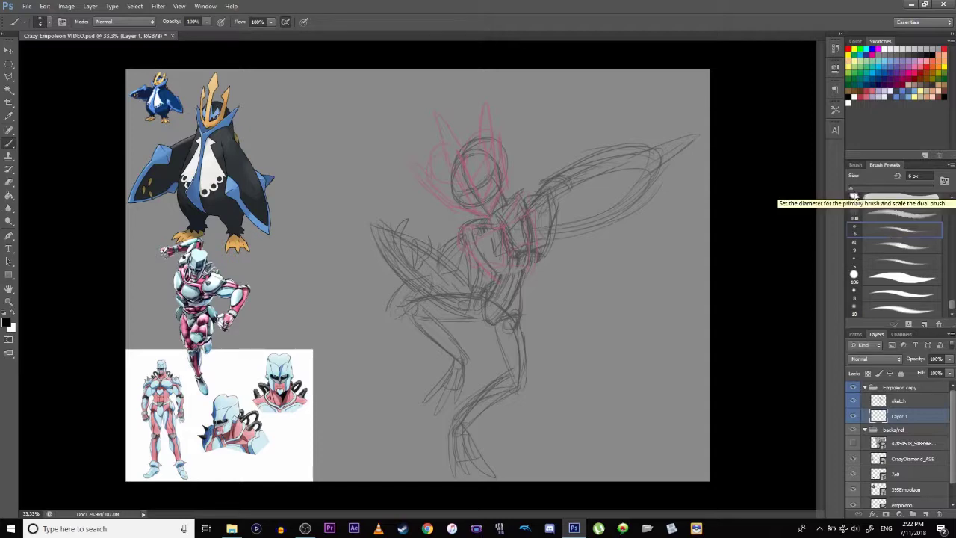
{"action": "key", "text": "ctrl+plus"}
{"action": "key", "text": "ctrl+plus"}
{"action": "key", "text": "ctrl+plus"}
{"action": "key", "text": "ctrl+plus"}
{"action": "key", "text": "ctrl+plus"}
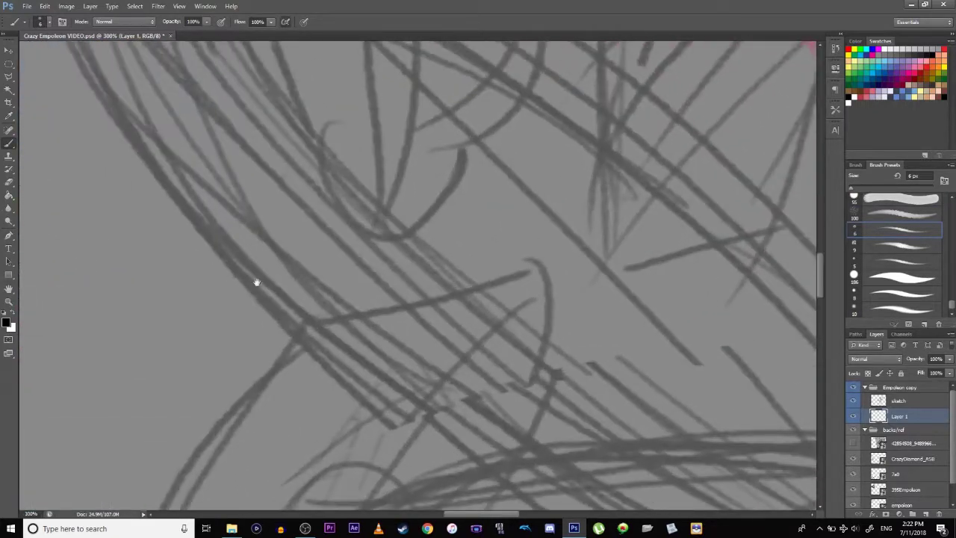
{"action": "left_click_drag", "start_coordinate": [256, 282], "coordinate": [336, 342]}
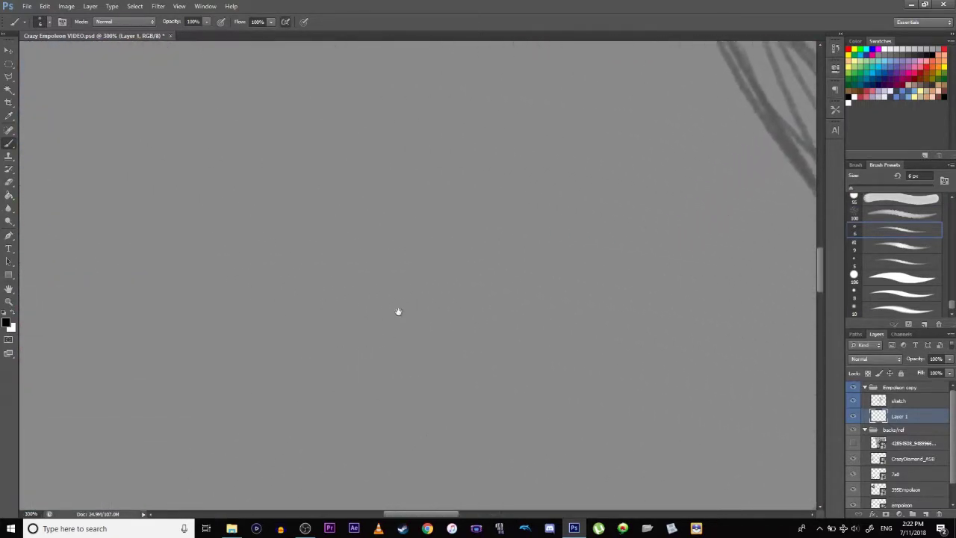
{"action": "left_click_drag", "start_coordinate": [332, 215], "coordinate": [448, 348]}
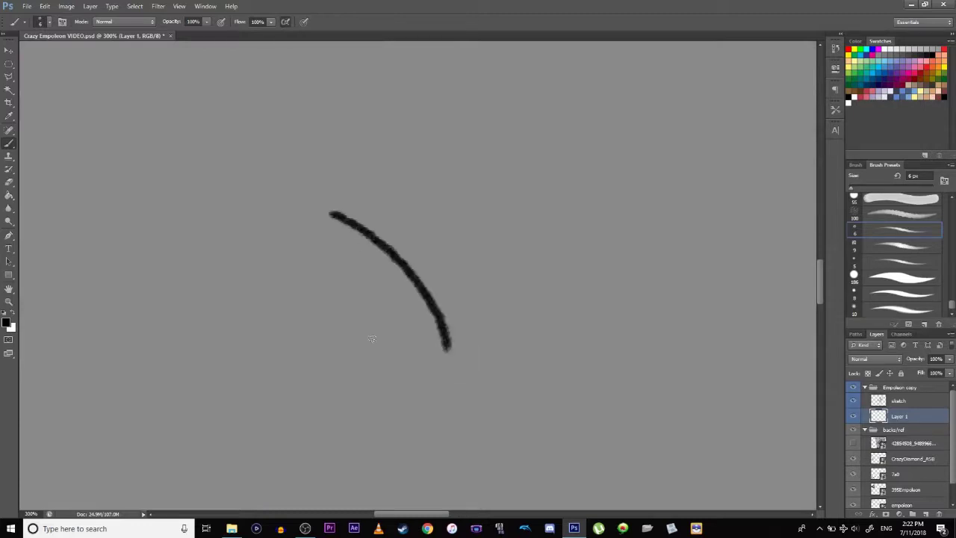
{"action": "left_click_drag", "start_coordinate": [452, 219], "coordinate": [351, 368]}
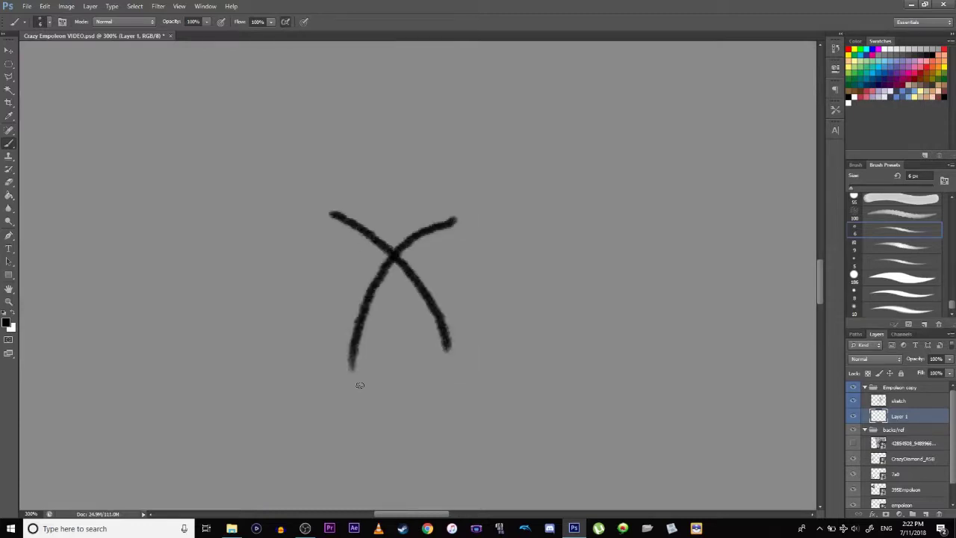
{"action": "mouse_move", "coordinate": [330, 212]}
{"action": "left_mouse_down"}
{"action": "mouse_move", "coordinate": [353, 238]}
{"action": "mouse_move", "coordinate": [371, 203]}
{"action": "mouse_move", "coordinate": [376, 241]}
{"action": "mouse_move", "coordinate": [391, 228]}
{"action": "mouse_move", "coordinate": [383, 257]}
{"action": "left_mouse_up"}
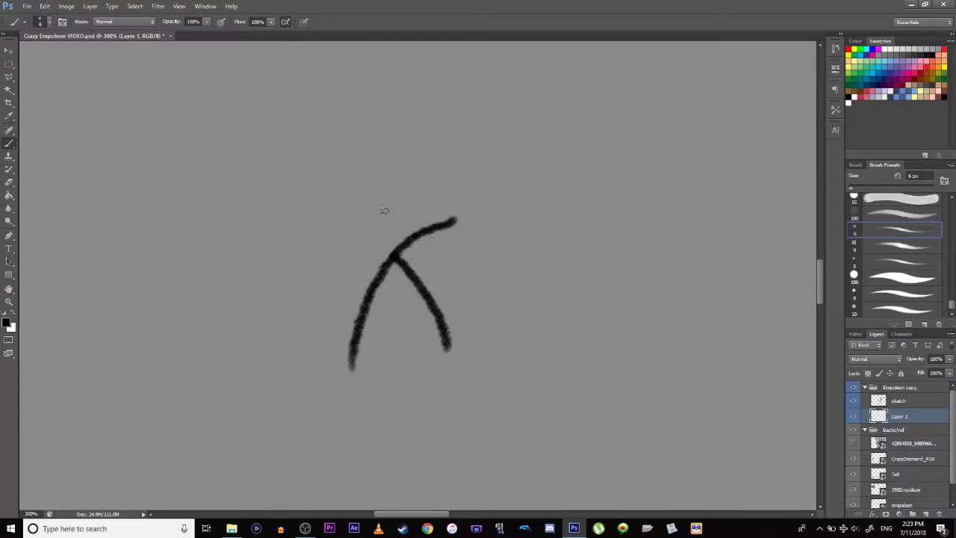
- Choose the smooth 8 px brush preset and draw a second test X beside the first for comparison
{"action": "left_click", "coordinate": [896, 294]}
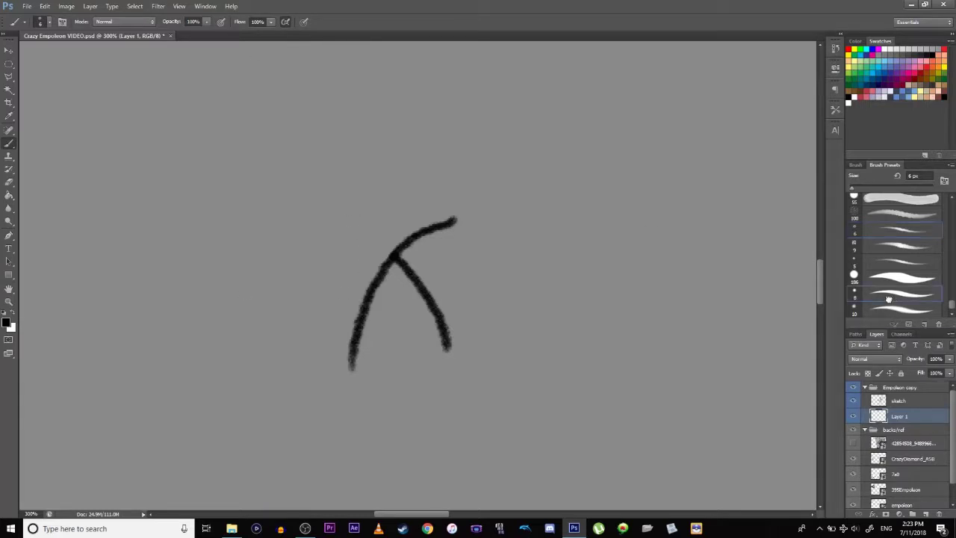
{"action": "left_click_drag", "start_coordinate": [209, 153], "coordinate": [354, 306]}
{"action": "left_click_drag", "start_coordinate": [340, 170], "coordinate": [235, 319]}
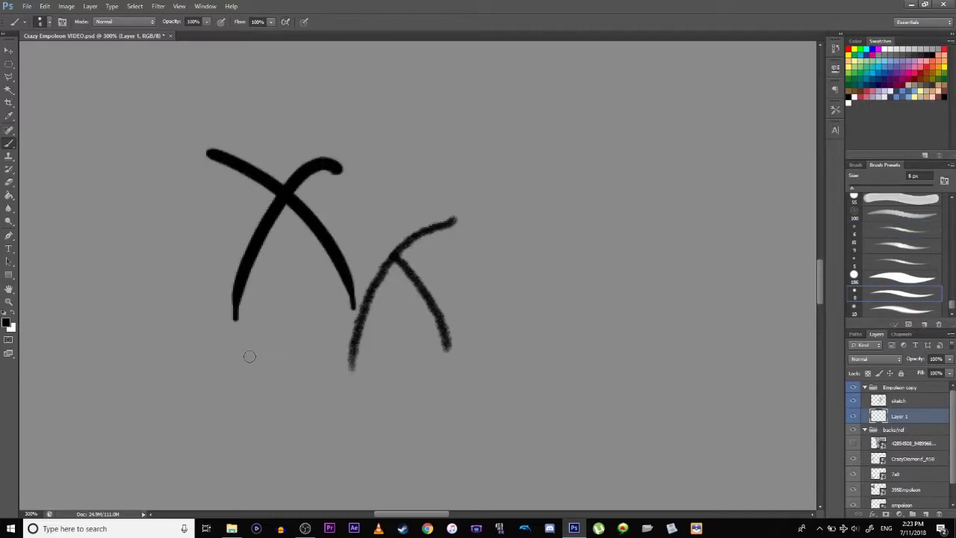
- Remove the upper-right arm of the smooth test X and redraw its long diagonal stroke across the junction
{"action": "mouse_move", "coordinate": [344, 158]}
{"action": "left_mouse_down"}
{"action": "mouse_move", "coordinate": [308, 147]}
{"action": "mouse_move", "coordinate": [339, 177]}
{"action": "mouse_move", "coordinate": [285, 154]}
{"action": "mouse_move", "coordinate": [306, 179]}
{"action": "mouse_move", "coordinate": [283, 180]}
{"action": "left_mouse_up"}
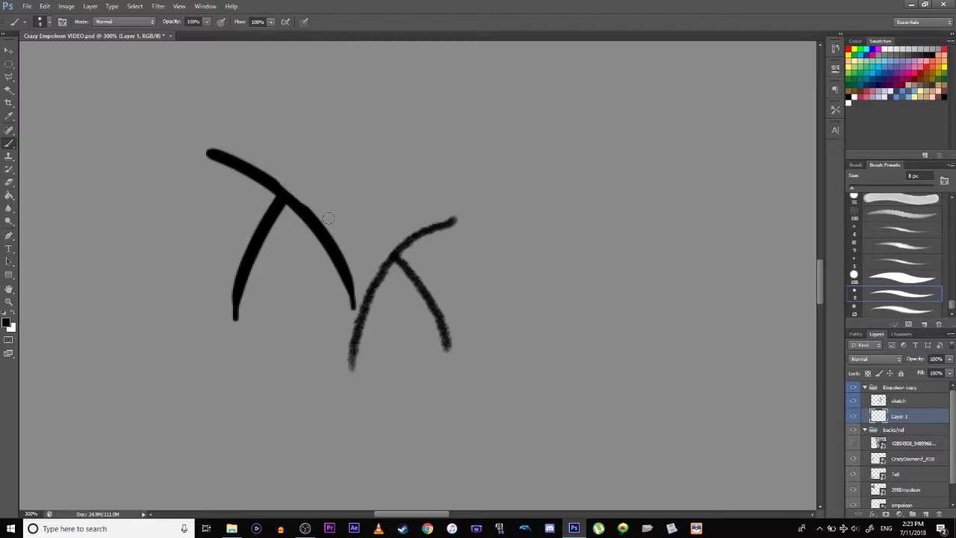
{"action": "mouse_move", "coordinate": [328, 217]}
{"action": "left_mouse_down"}
{"action": "mouse_move", "coordinate": [259, 180]}
{"action": "mouse_move", "coordinate": [321, 229]}
{"action": "mouse_move", "coordinate": [219, 157]}
{"action": "left_mouse_up"}
{"action": "key", "text": "ctrl+z"}
{"action": "left_click_drag", "start_coordinate": [318, 229], "coordinate": [210, 153]}
- Choose the hard round pressure preset at 8 px, open its brush settings and draw several curved, looping and angular test strokes
{"action": "left_click_drag", "start_coordinate": [953, 306], "coordinate": [948, 186]}
{"action": "left_click", "coordinate": [892, 249]}
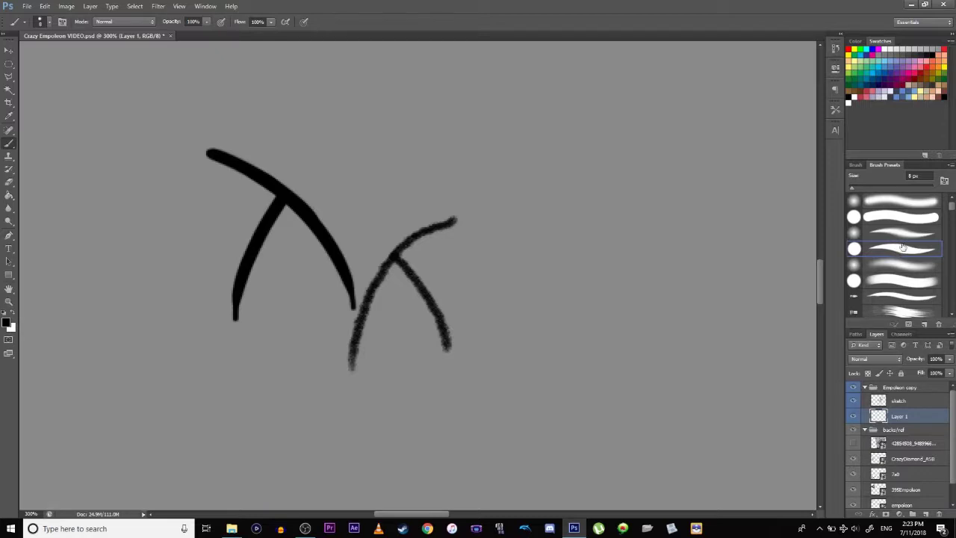
{"action": "left_click", "coordinate": [944, 180]}
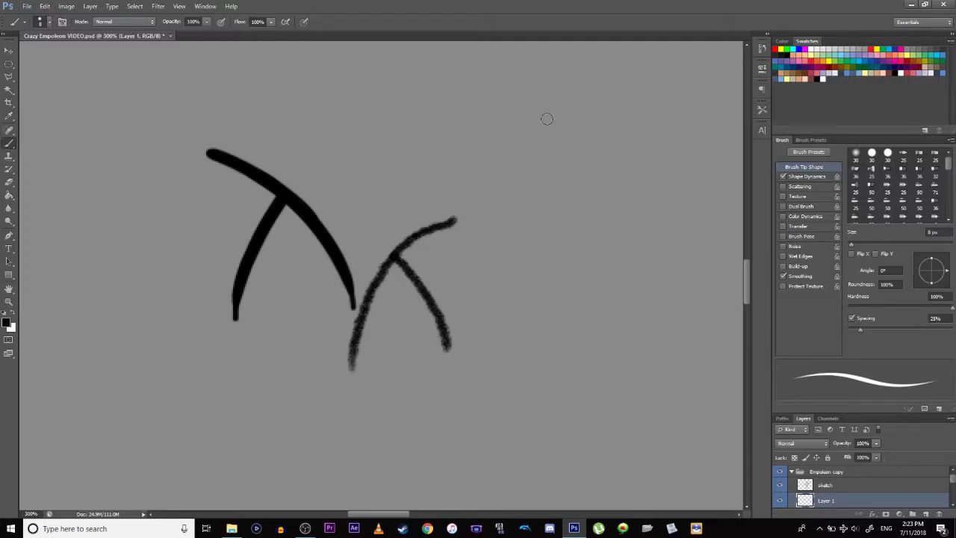
{"action": "mouse_move", "coordinate": [538, 114]}
{"action": "left_mouse_down"}
{"action": "mouse_move", "coordinate": [609, 183]}
{"action": "mouse_move", "coordinate": [606, 292]}
{"action": "left_mouse_up"}
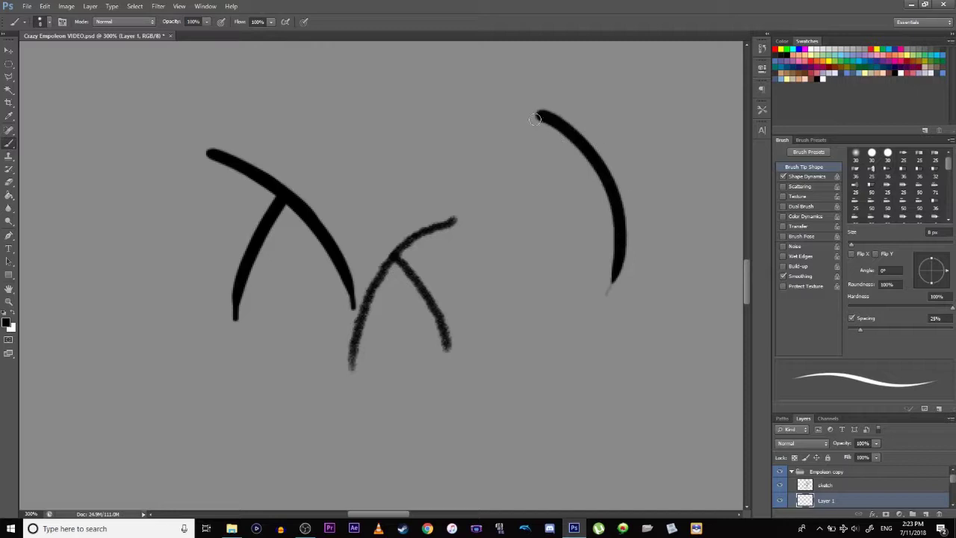
{"action": "left_click_drag", "start_coordinate": [621, 266], "coordinate": [660, 414]}
{"action": "left_click_drag", "start_coordinate": [509, 237], "coordinate": [504, 399]}
{"action": "left_click_drag", "start_coordinate": [517, 312], "coordinate": [446, 169]}
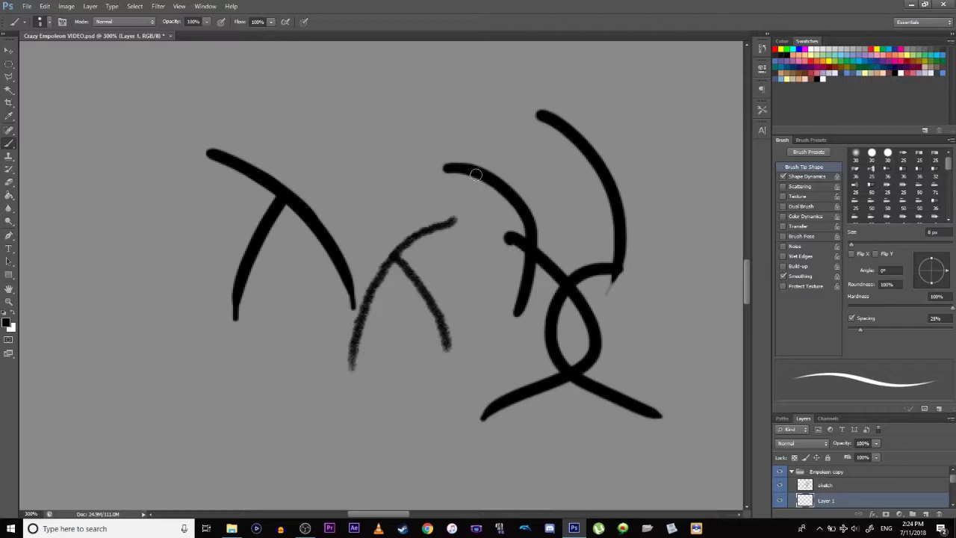
{"action": "mouse_move", "coordinate": [469, 119]}
{"action": "left_mouse_down"}
{"action": "mouse_move", "coordinate": [513, 166]}
{"action": "mouse_move", "coordinate": [487, 218]}
{"action": "left_mouse_up"}
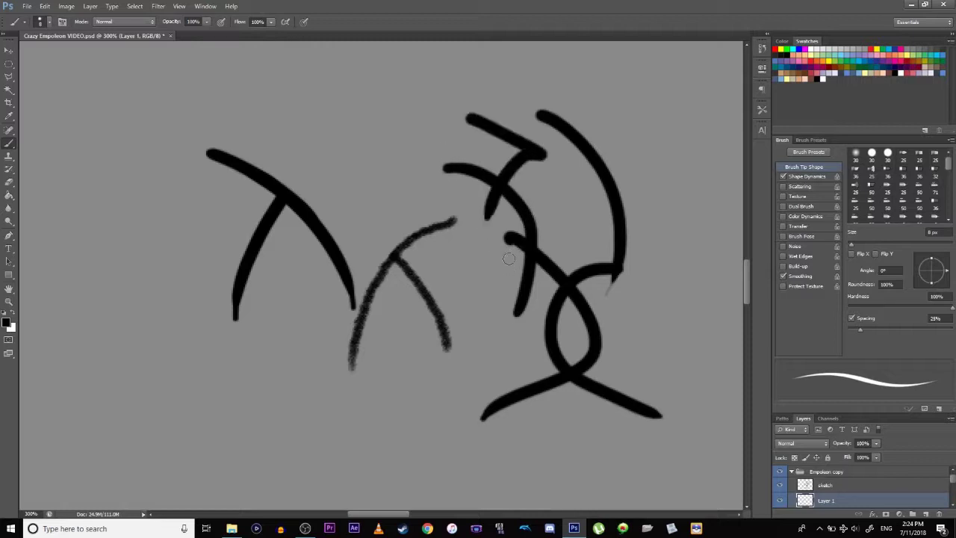
{"action": "left_click_drag", "start_coordinate": [469, 145], "coordinate": [374, 85]}
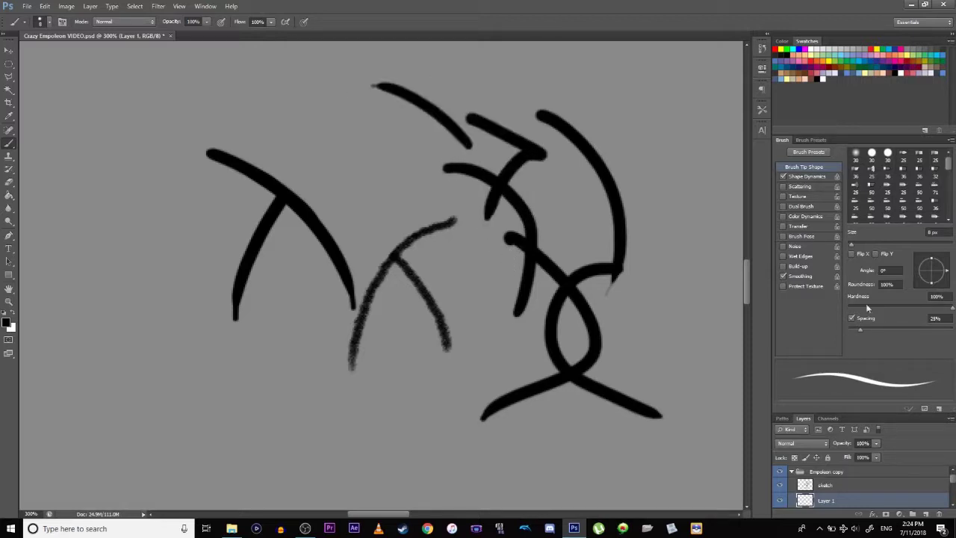
- Set the brush spacing to 1%, draw a test curve at the upper right of the canvas, and undo the latest strokes
{"action": "left_click_drag", "start_coordinate": [861, 329], "coordinate": [845, 331]}
{"action": "left_click_drag", "start_coordinate": [617, 61], "coordinate": [686, 259]}
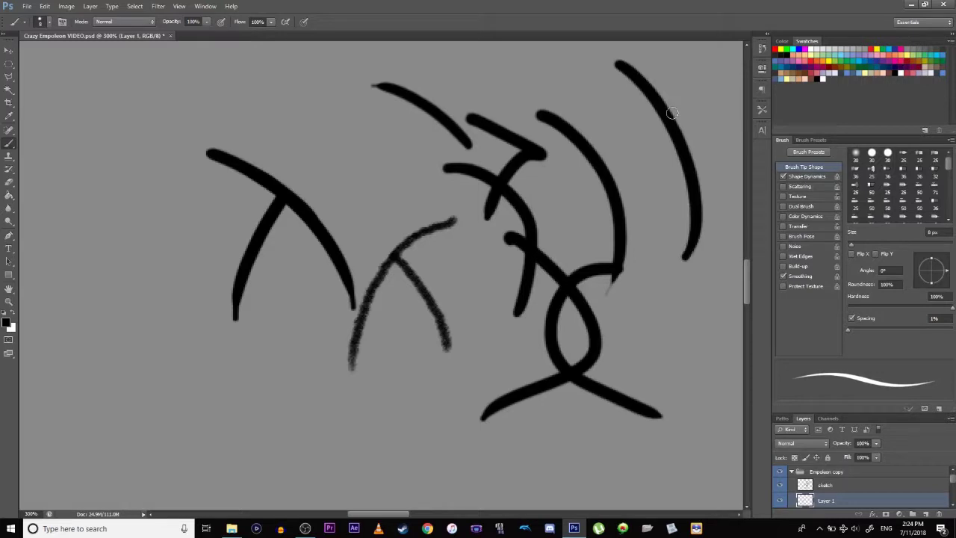
{"action": "key", "text": "ctrl+z"}
{"action": "key", "text": "ctrl+alt+z"}
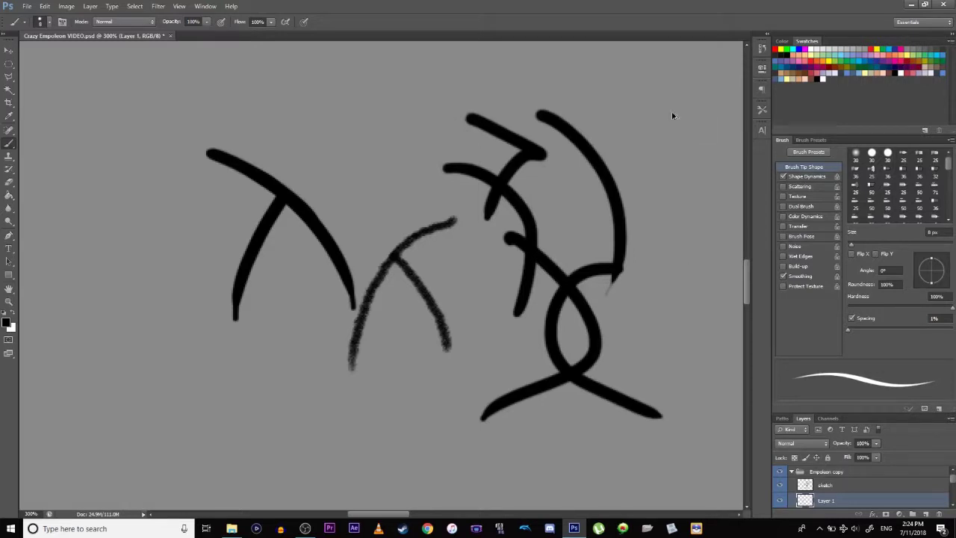
{"action": "key", "text": "ctrl+alt+z"}
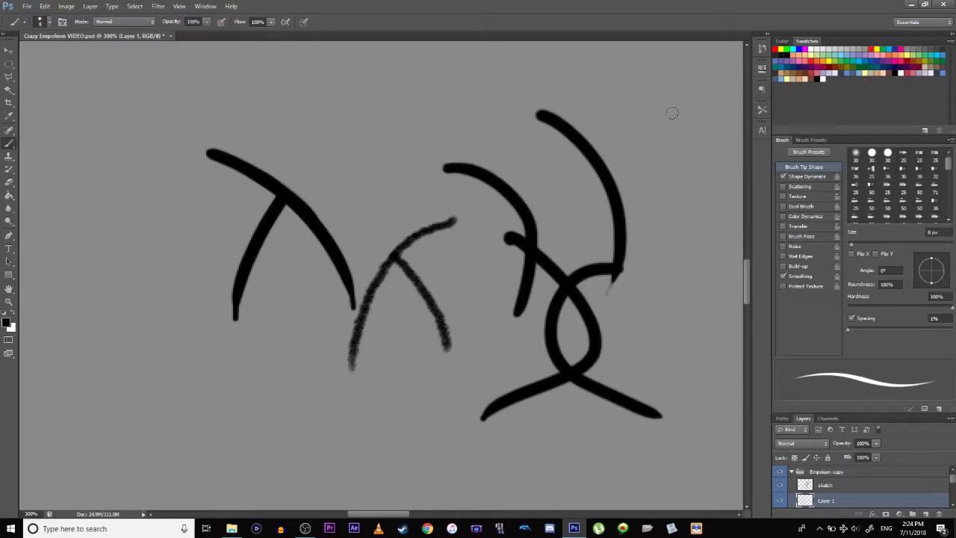
- Reselect the hard round pressure preset, draw a test curve with 0% hardness, and set the hardness back to 100%
{"action": "left_click", "coordinate": [795, 151]}
{"action": "left_click", "coordinate": [826, 225]}
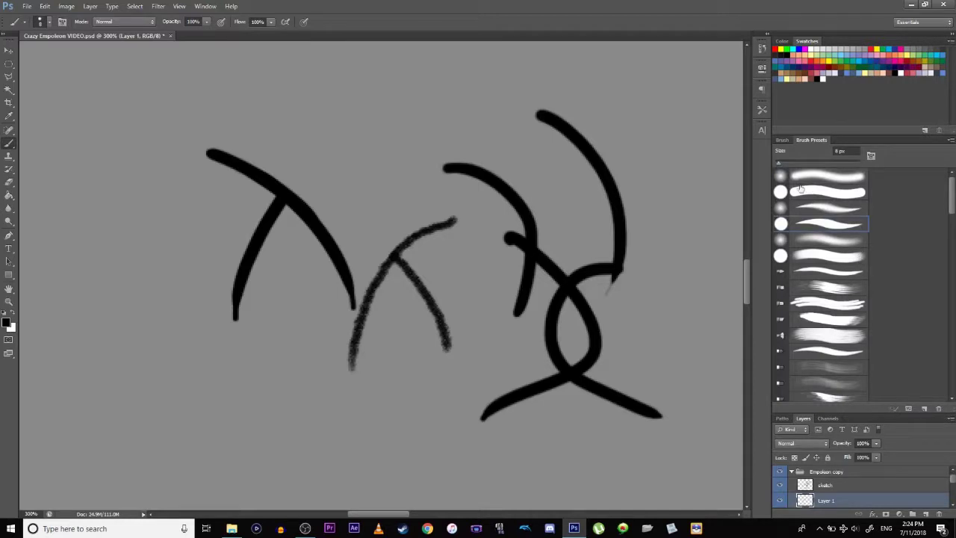
{"action": "left_click", "coordinate": [782, 141]}
{"action": "left_click_drag", "start_coordinate": [950, 307], "coordinate": [845, 311]}
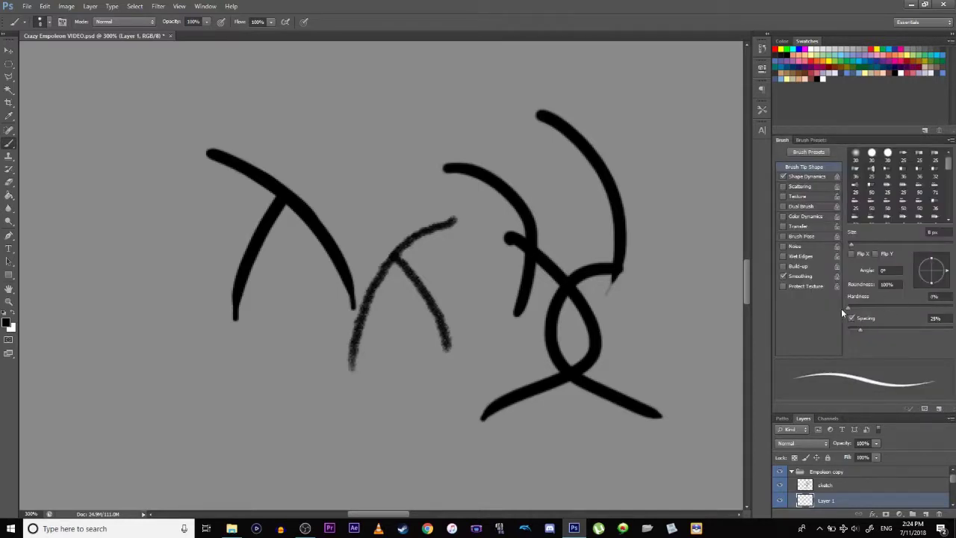
{"action": "mouse_move", "coordinate": [333, 107]}
{"action": "left_mouse_down"}
{"action": "mouse_move", "coordinate": [419, 179]}
{"action": "mouse_move", "coordinate": [428, 214]}
{"action": "left_mouse_up"}
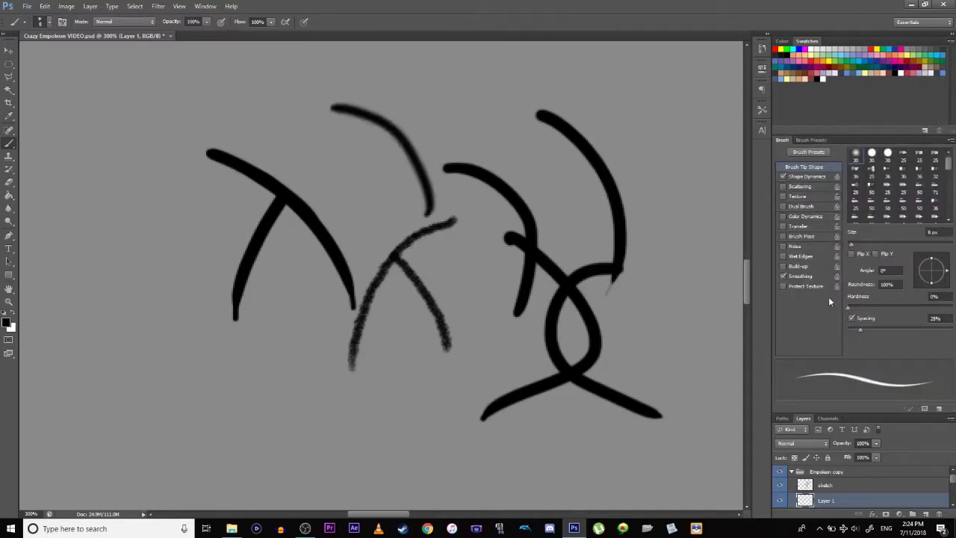
{"action": "left_click_drag", "start_coordinate": [853, 308], "coordinate": [954, 309]}
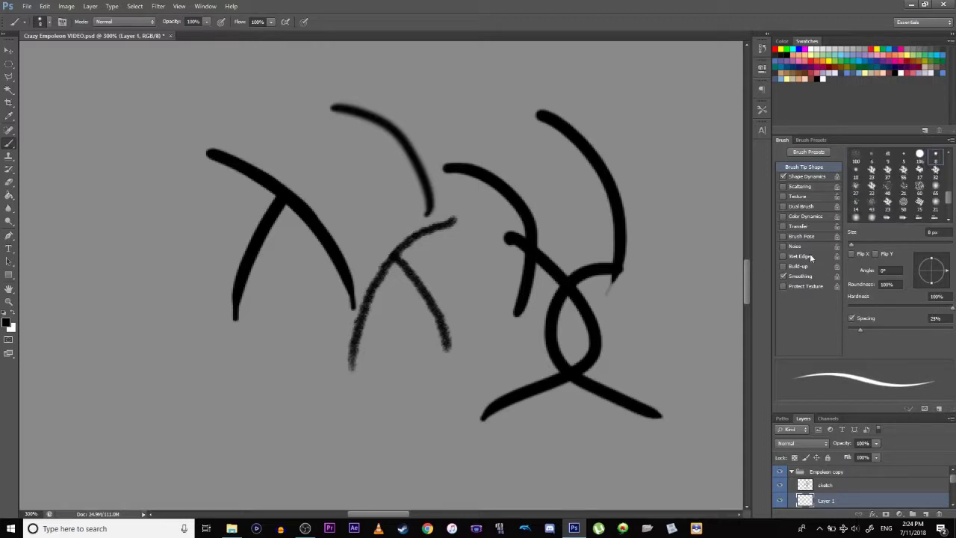
- Turn off brush spacing, draw a quick curved test stroke below the smooth X, and turn spacing back on
{"action": "left_click", "coordinate": [852, 318]}
{"action": "mouse_move", "coordinate": [258, 359]}
{"action": "left_mouse_down"}
{"action": "mouse_move", "coordinate": [264, 424]}
{"action": "mouse_move", "coordinate": [191, 386]}
{"action": "left_mouse_up"}
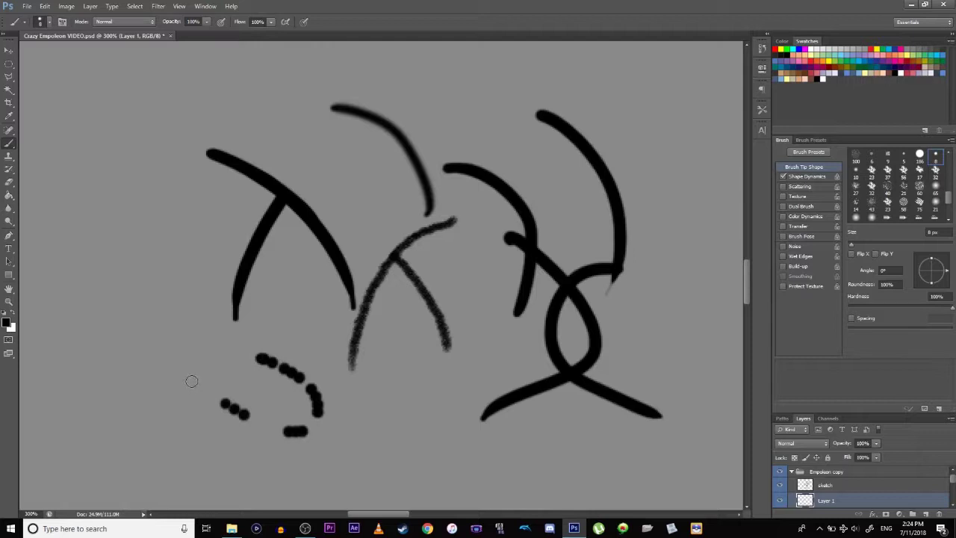
{"action": "left_click", "coordinate": [852, 318]}
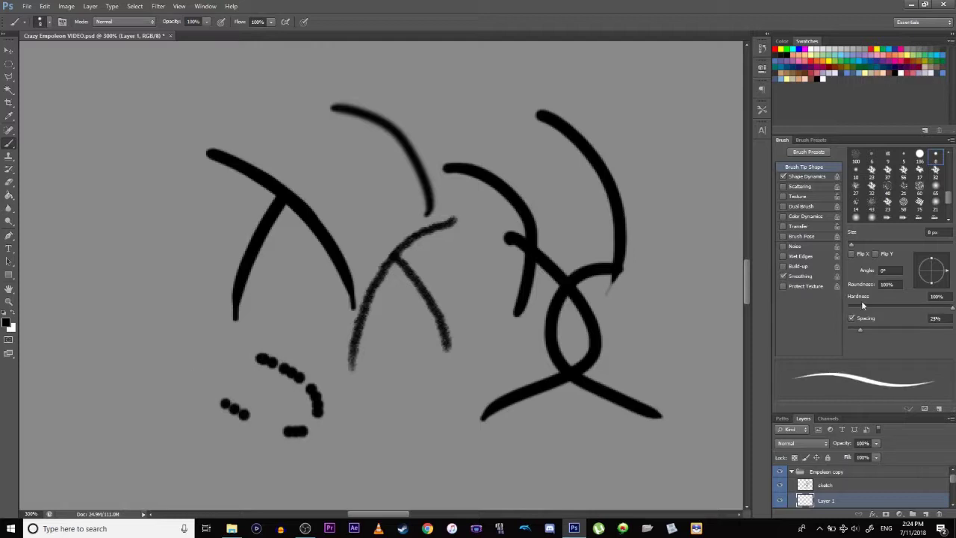
- Reduce the brush spacing to its minimum and draw crossing and S-shaped test strokes beside the smooth X
{"action": "left_click_drag", "start_coordinate": [860, 330], "coordinate": [832, 333]}
{"action": "left_click_drag", "start_coordinate": [102, 173], "coordinate": [179, 238]}
{"action": "mouse_move", "coordinate": [176, 183]}
{"action": "left_mouse_down"}
{"action": "mouse_move", "coordinate": [133, 252]}
{"action": "mouse_move", "coordinate": [179, 298]}
{"action": "mouse_move", "coordinate": [127, 451]}
{"action": "left_mouse_up"}
- Try a test stroke at 1000% spacing, undo it, and reselect the hard round pressure preset
{"action": "left_click_drag", "start_coordinate": [863, 335], "coordinate": [953, 329]}
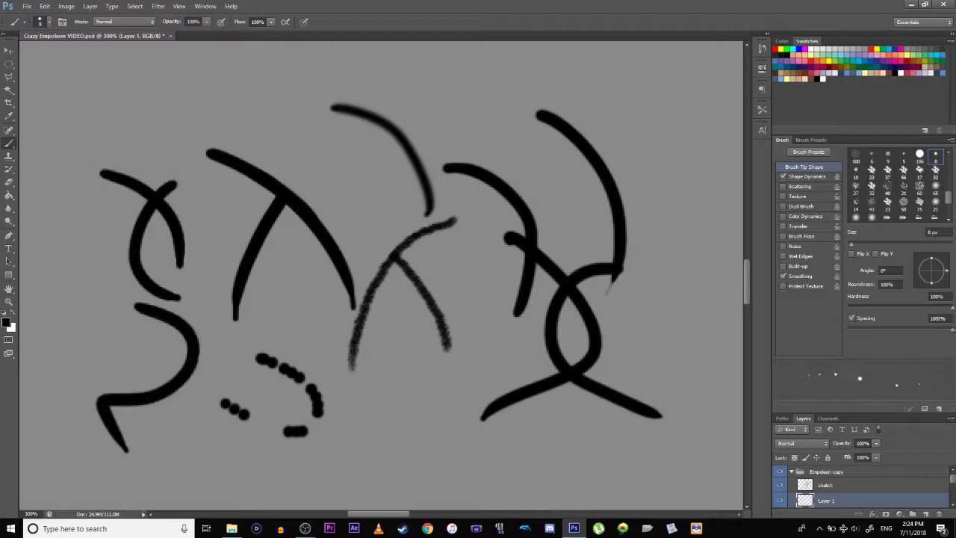
{"action": "left_click_drag", "start_coordinate": [102, 298], "coordinate": [46, 394]}
{"action": "key", "text": "ctrl+z"}
{"action": "left_click", "coordinate": [808, 141]}
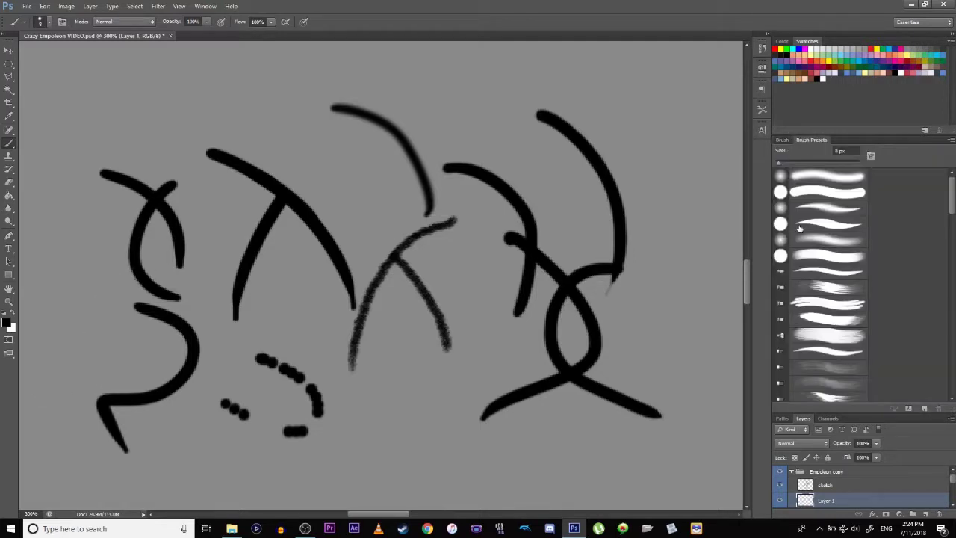
{"action": "left_click", "coordinate": [834, 224]}
- Choose the custom 8 px preset near the end of the preset list and draw zigzag and looping test strokes with 1% spacing
{"action": "left_click_drag", "start_coordinate": [772, 180], "coordinate": [862, 198]}
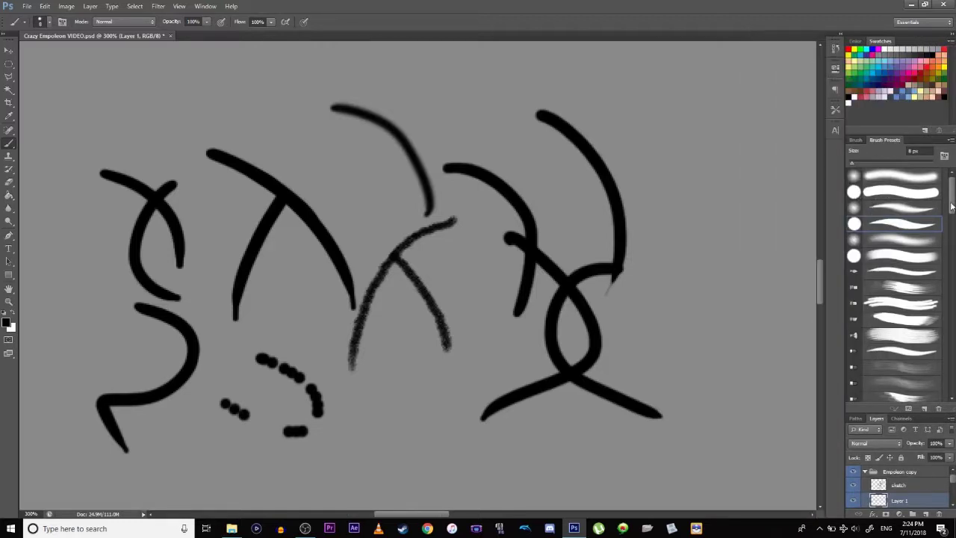
{"action": "left_click_drag", "start_coordinate": [952, 209], "coordinate": [947, 390]}
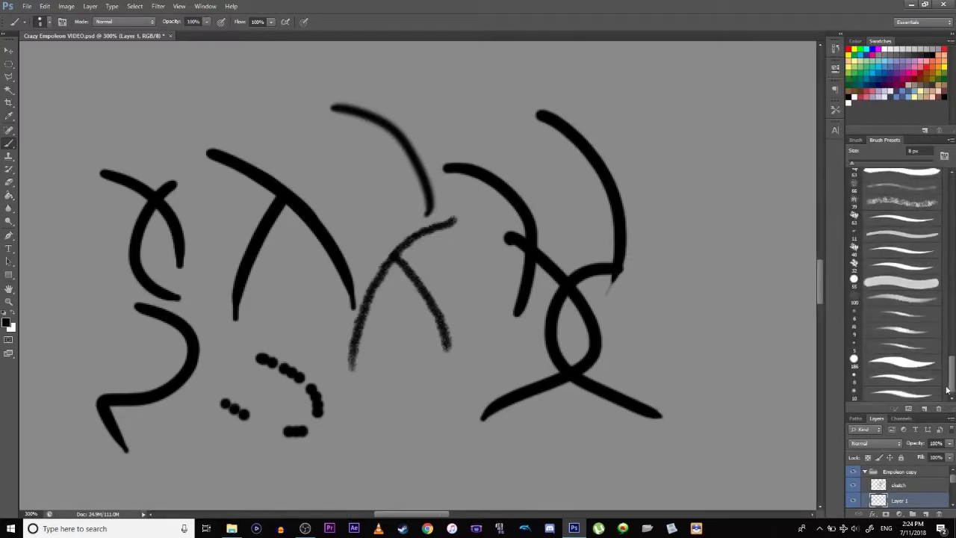
{"action": "left_click", "coordinate": [917, 380]}
{"action": "left_click", "coordinate": [855, 140]}
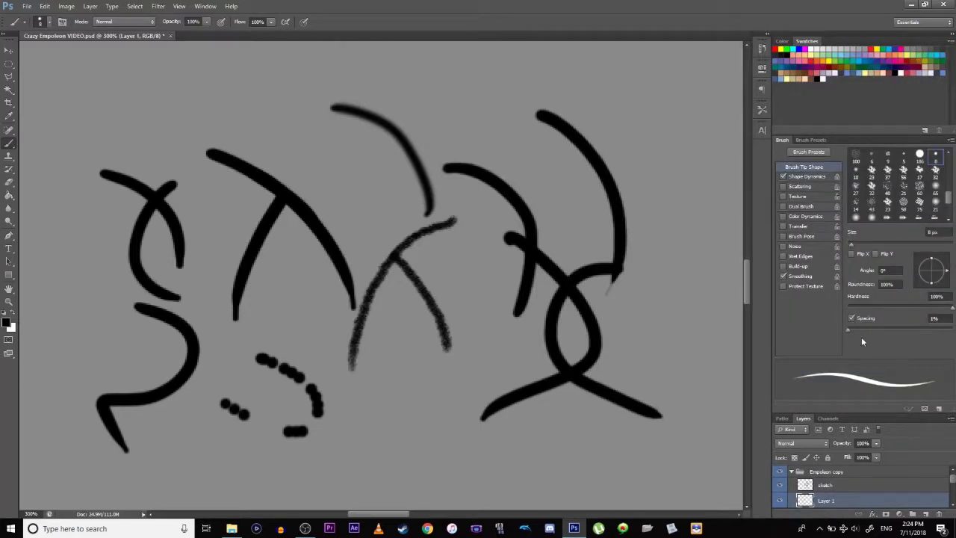
{"action": "mouse_move", "coordinate": [650, 74]}
{"action": "left_mouse_down"}
{"action": "mouse_move", "coordinate": [674, 100]}
{"action": "mouse_move", "coordinate": [682, 202]}
{"action": "left_mouse_up"}
{"action": "mouse_move", "coordinate": [702, 253]}
{"action": "left_mouse_down"}
{"action": "mouse_move", "coordinate": [659, 359]}
{"action": "mouse_move", "coordinate": [644, 375]}
{"action": "mouse_move", "coordinate": [650, 282]}
{"action": "mouse_move", "coordinate": [553, 420]}
{"action": "mouse_move", "coordinate": [438, 337]}
{"action": "mouse_move", "coordinate": [453, 366]}
{"action": "mouse_move", "coordinate": [354, 468]}
{"action": "left_mouse_up"}
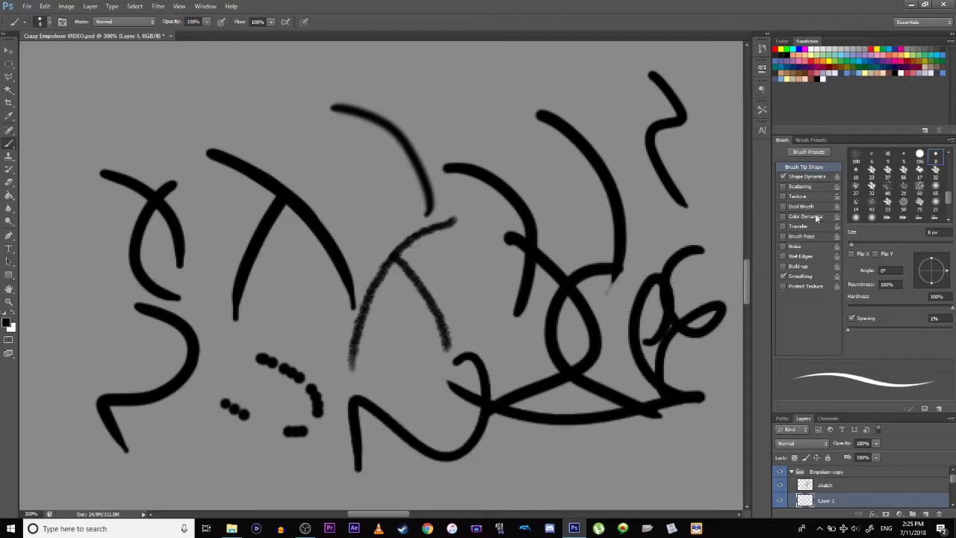
- Fit the whole canvas in view, enlarge the layer list and delete the layer holding the test strokes
{"action": "left_click", "coordinate": [808, 140]}
{"action": "left_click_drag", "start_coordinate": [769, 227], "coordinate": [851, 235]}
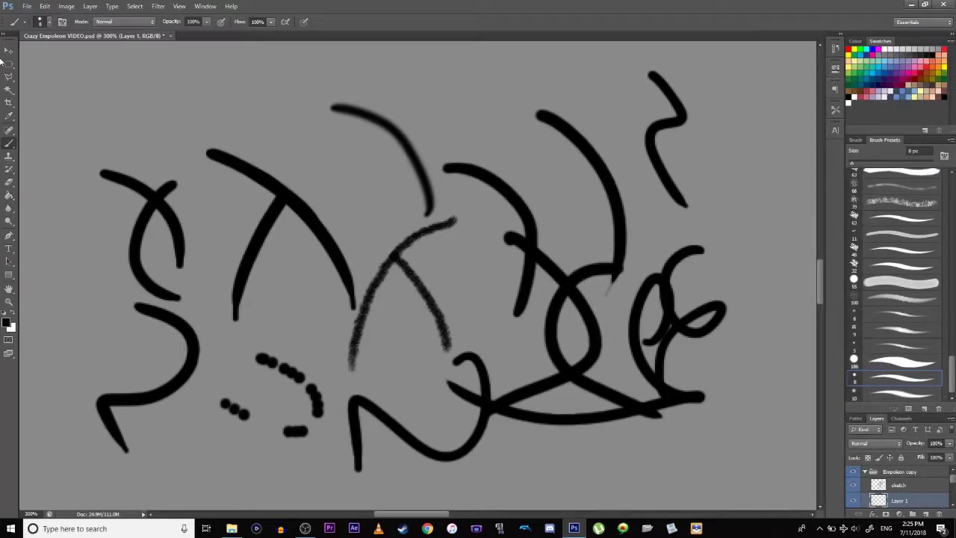
{"action": "key", "text": "ctrl+0"}
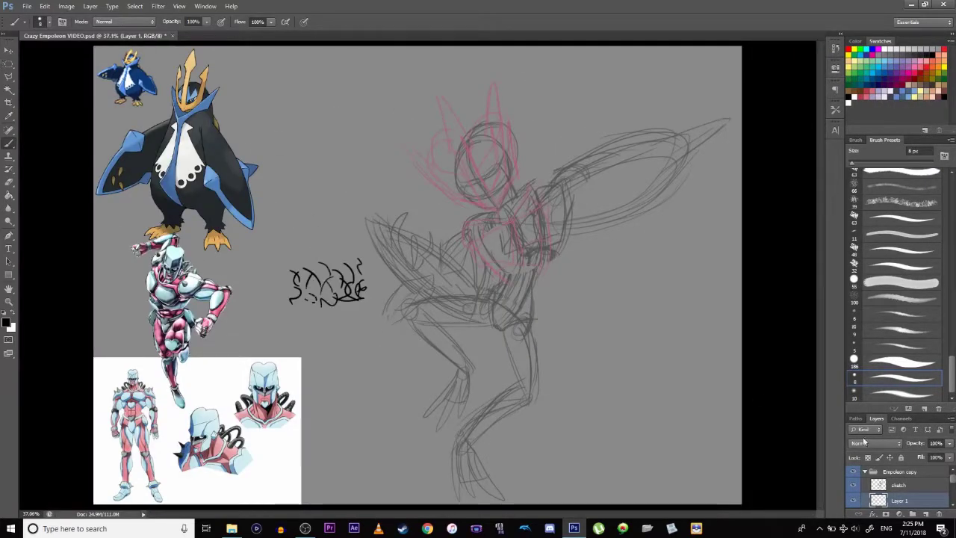
{"action": "left_click", "coordinate": [896, 417]}
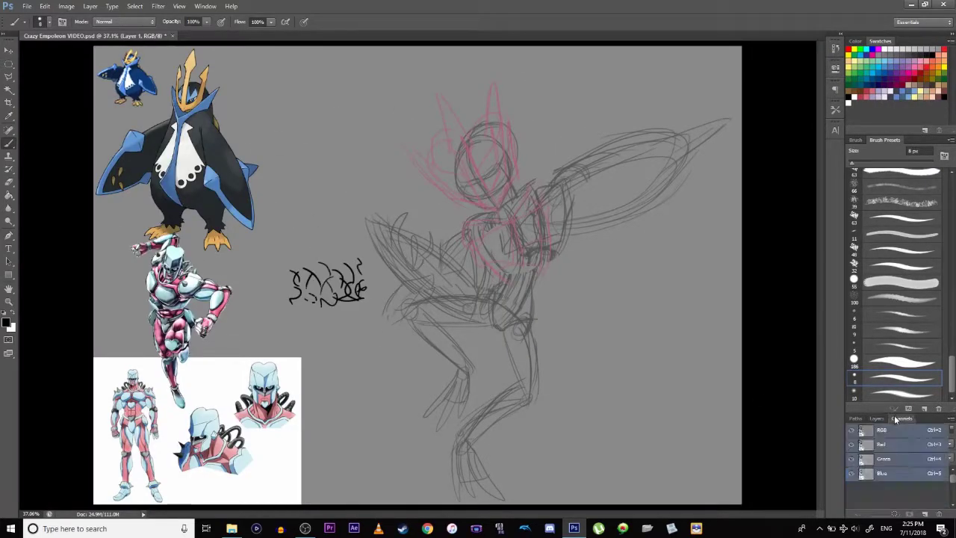
{"action": "mouse_move", "coordinate": [886, 409]}
{"action": "left_mouse_down"}
{"action": "mouse_move", "coordinate": [891, 281]}
{"action": "mouse_move", "coordinate": [891, 302]}
{"action": "left_mouse_up"}
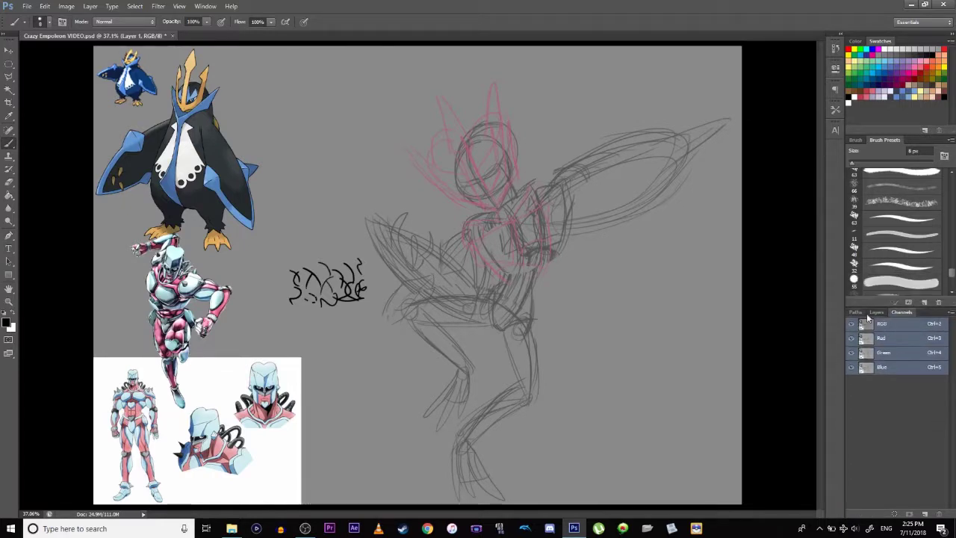
{"action": "left_click", "coordinate": [876, 312]}
{"action": "left_click_drag", "start_coordinate": [888, 133], "coordinate": [884, 112]}
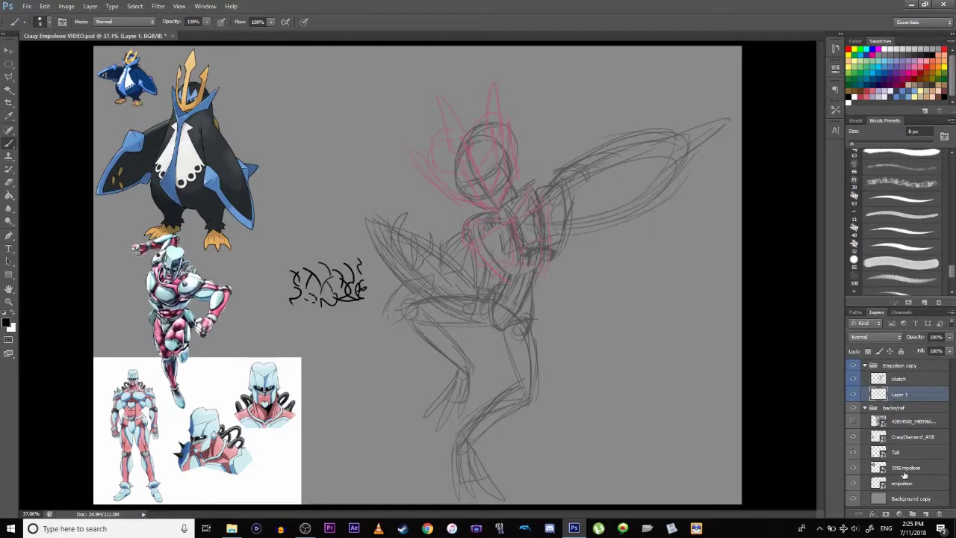
{"action": "left_click", "coordinate": [939, 515]}
{"action": "left_click", "coordinate": [445, 196]}
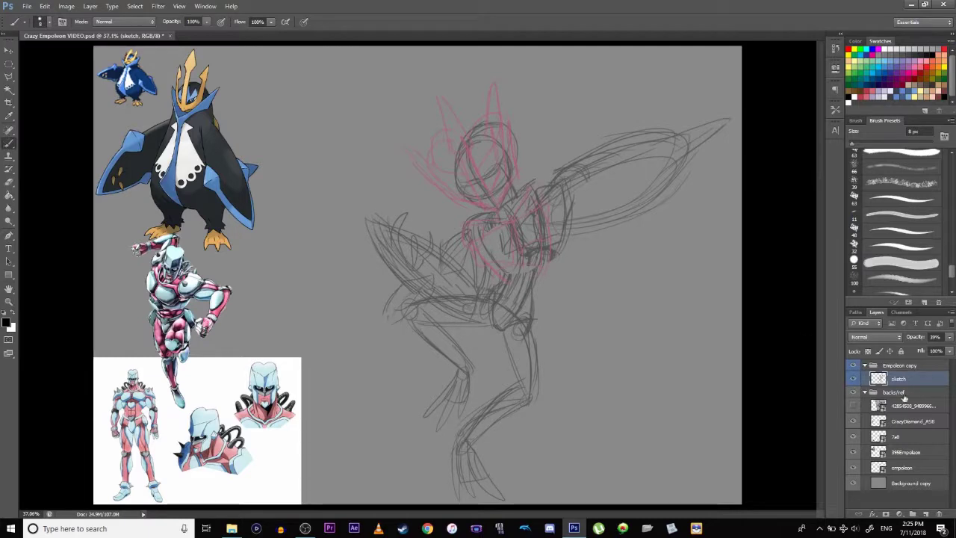
- Show the photographed pencil sketch, compare it with the digital sketch, and leave the digital sketch layer hidden
{"action": "left_click", "coordinate": [855, 407]}
{"action": "left_click", "coordinate": [854, 383]}
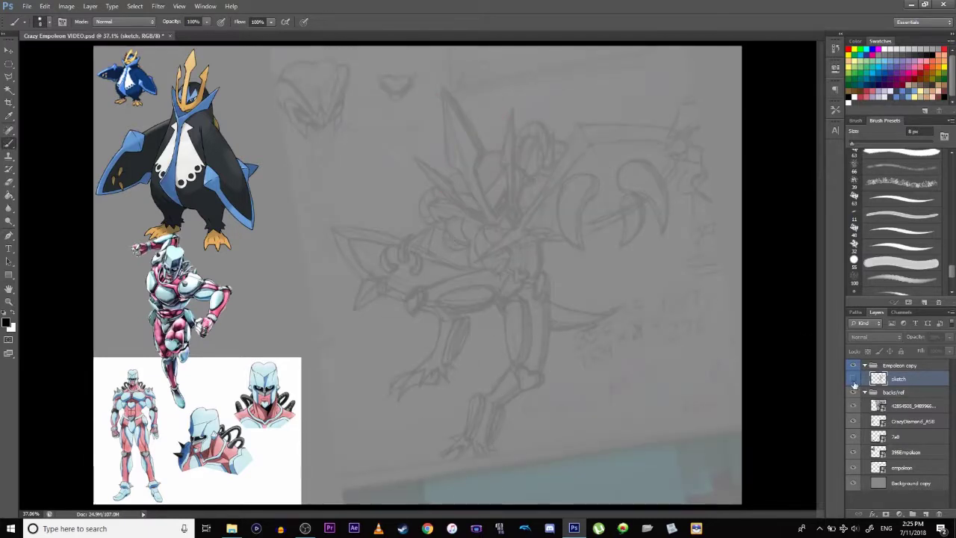
{"action": "left_click", "coordinate": [855, 383]}
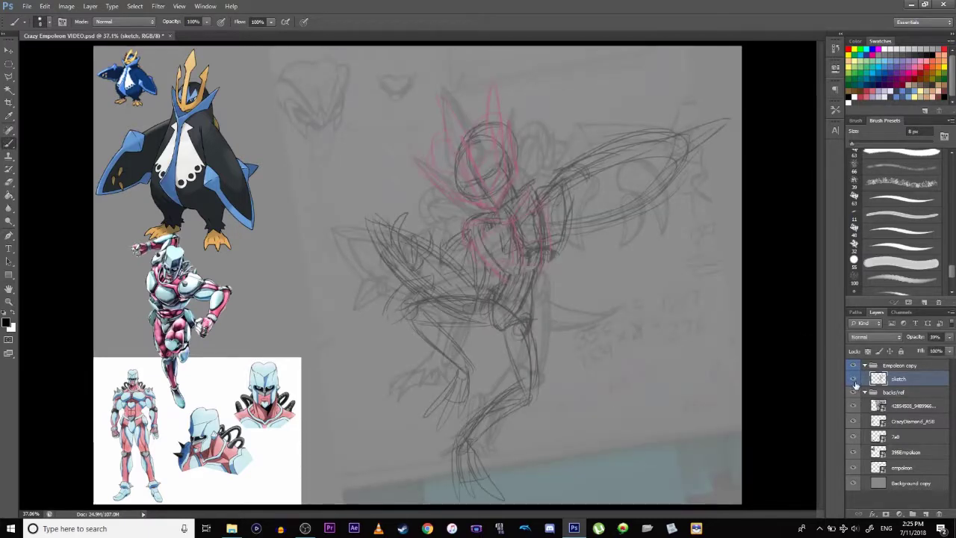
{"action": "left_click", "coordinate": [855, 383]}
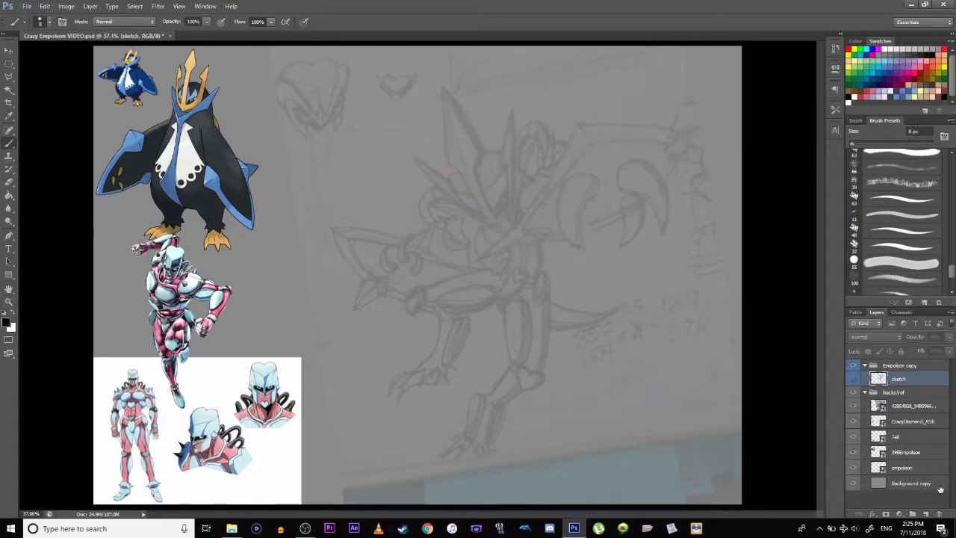
- Add a new layer above the hidden sketch layer and choose the textured 6 px brush preset
{"action": "left_click", "coordinate": [924, 514]}
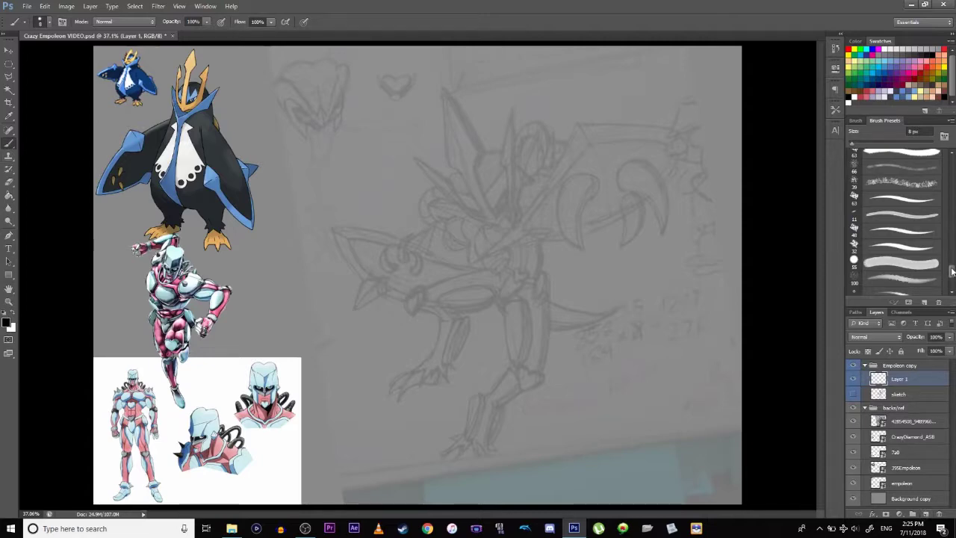
{"action": "left_click_drag", "start_coordinate": [950, 273], "coordinate": [951, 283]}
{"action": "left_click", "coordinate": [901, 209]}
- Draw the head circle with its curved guidelines over the photographed pose and adjust its placement with Free Transform
{"action": "left_click_drag", "start_coordinate": [485, 167], "coordinate": [495, 225]}
{"action": "left_click_drag", "start_coordinate": [461, 208], "coordinate": [514, 185]}
{"action": "key", "text": "ctrl+t"}
{"action": "left_click_drag", "start_coordinate": [445, 186], "coordinate": [440, 179]}
{"action": "key", "text": "Return"}
- Sketch the torso, both bent legs and the two outstretched wings as a loose construction figure
{"action": "left_click_drag", "start_coordinate": [507, 196], "coordinate": [516, 288]}
{"action": "left_click_drag", "start_coordinate": [544, 201], "coordinate": [536, 267]}
{"action": "mouse_move", "coordinate": [411, 305]}
{"action": "left_mouse_down"}
{"action": "mouse_move", "coordinate": [489, 289]}
{"action": "mouse_move", "coordinate": [529, 384]}
{"action": "left_mouse_up"}
{"action": "left_click_drag", "start_coordinate": [448, 311], "coordinate": [431, 381]}
{"action": "left_click_drag", "start_coordinate": [363, 249], "coordinate": [429, 293]}
{"action": "left_click_drag", "start_coordinate": [550, 191], "coordinate": [688, 132]}
{"action": "left_click_drag", "start_coordinate": [550, 227], "coordinate": [683, 143]}
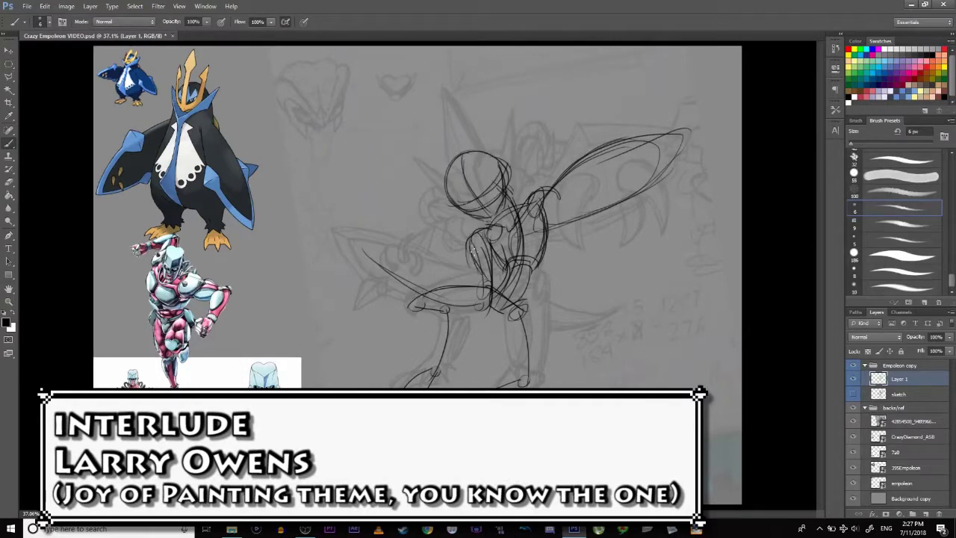
- Build up the torso and thigh lines and outline the lower wing as a pointed oval
{"action": "left_click_drag", "start_coordinate": [478, 233], "coordinate": [489, 295]}
{"action": "left_click_drag", "start_coordinate": [482, 297], "coordinate": [405, 333]}
{"action": "key", "text": "l"}
{"action": "key", "text": "b"}
{"action": "left_click_drag", "start_coordinate": [364, 247], "coordinate": [463, 285]}
{"action": "left_click_drag", "start_coordinate": [366, 256], "coordinate": [450, 309]}
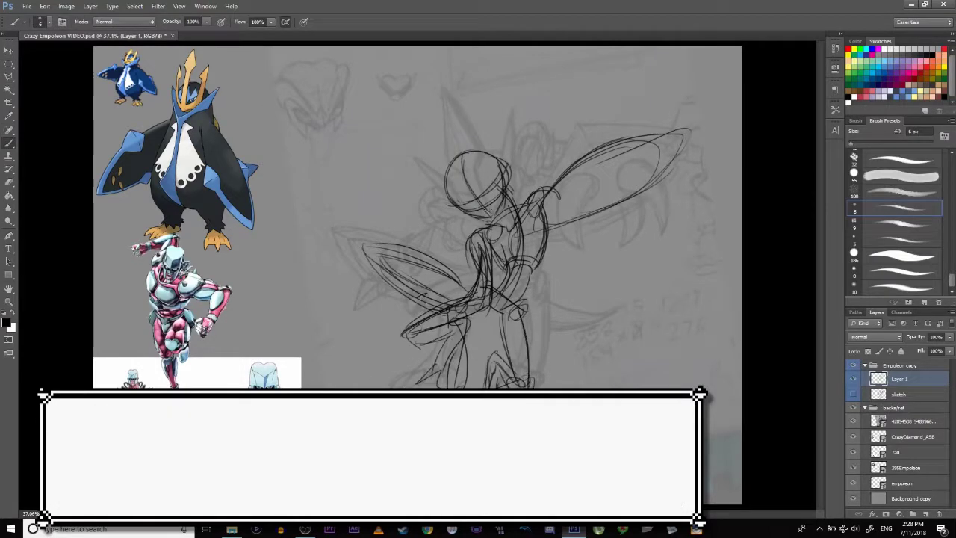
- Sketch the crown spikes above the head, adjust the drawn lines with Free Transform and add a short waist stroke
{"action": "left_click_drag", "start_coordinate": [478, 146], "coordinate": [450, 88]}
{"action": "key", "text": "ctrl+t"}
{"action": "left_click_drag", "start_coordinate": [691, 452], "coordinate": [702, 458]}
{"action": "key", "text": "Return"}
{"action": "left_click_drag", "start_coordinate": [478, 297], "coordinate": [489, 298]}
- Reshape the construction figure with a transform to refine the pose
{"action": "key", "text": "ctrl+t"}
{"action": "left_click", "coordinate": [45, 6]}
{"action": "mouse_move", "coordinate": [69, 204]}
{"action": "left_click", "coordinate": [189, 262]}
{"action": "key", "text": "Return"}
- Reposition the crown spikes and head lines over the neck with Free Transform
{"action": "key", "text": "ctrl+t"}
{"action": "left_click_drag", "start_coordinate": [469, 135], "coordinate": [465, 155]}
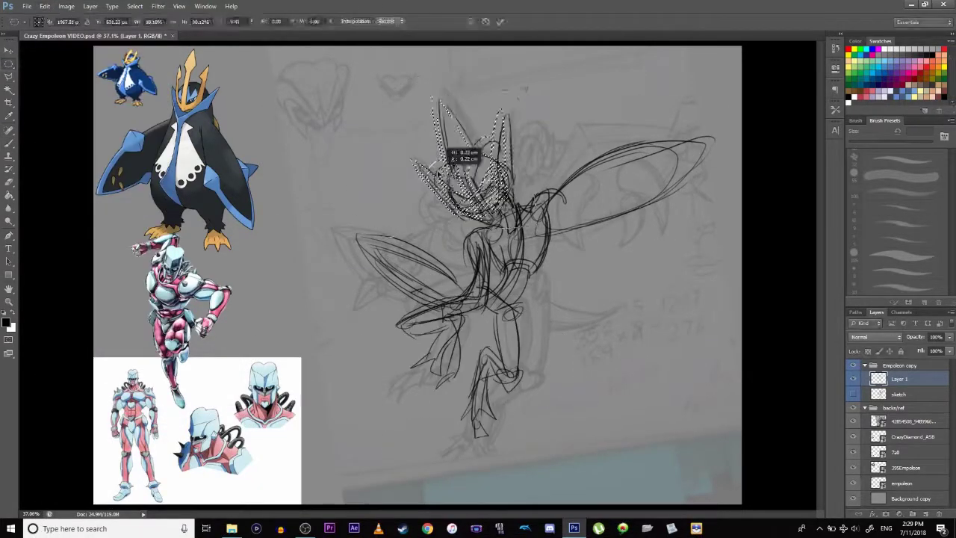
{"action": "key", "text": "Return"}
- Check against the old sketch layer, then rough in the lower legs, the feet and a pointed tail below the waist
{"action": "left_click", "coordinate": [853, 394]}
{"action": "left_click", "coordinate": [853, 394]}
{"action": "left_click_drag", "start_coordinate": [519, 345], "coordinate": [511, 413]}
{"action": "left_click_drag", "start_coordinate": [451, 363], "coordinate": [424, 409]}
{"action": "left_click_drag", "start_coordinate": [516, 305], "coordinate": [578, 342]}
- Rotate and enlarge the whole figure slightly with Free Transform
{"action": "key", "text": "ctrl+t"}
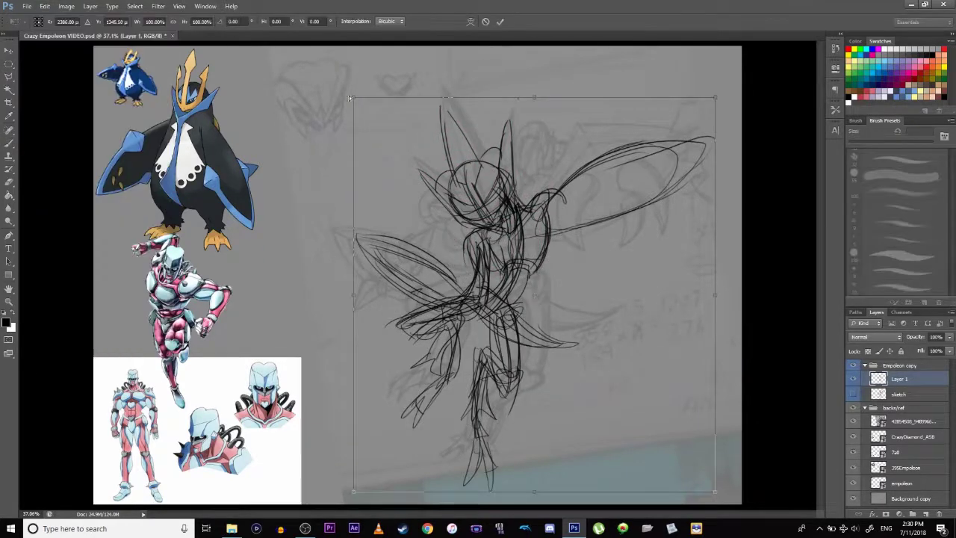
{"action": "left_click_drag", "start_coordinate": [736, 180], "coordinate": [746, 142]}
{"action": "key", "text": "Return"}
- Sketch a crossing pointed fin on the lower wing and curved claw shapes hanging below the upper wing
{"action": "left_click", "coordinate": [853, 393]}
{"action": "key", "text": "b"}
{"action": "left_click_drag", "start_coordinate": [419, 251], "coordinate": [399, 300]}
{"action": "left_click_drag", "start_coordinate": [657, 171], "coordinate": [659, 253]}
- Delete the lassoed leg lines and redraw both bent legs and the standing foot
{"action": "key", "text": "l"}
{"action": "key", "text": "Delete"}
{"action": "left_click_drag", "start_coordinate": [478, 329], "coordinate": [514, 418]}
{"action": "key", "text": "b"}
{"action": "left_click_drag", "start_coordinate": [478, 261], "coordinate": [476, 247], "text": "ctrl"}
{"action": "left_click_drag", "start_coordinate": [450, 335], "coordinate": [433, 414]}
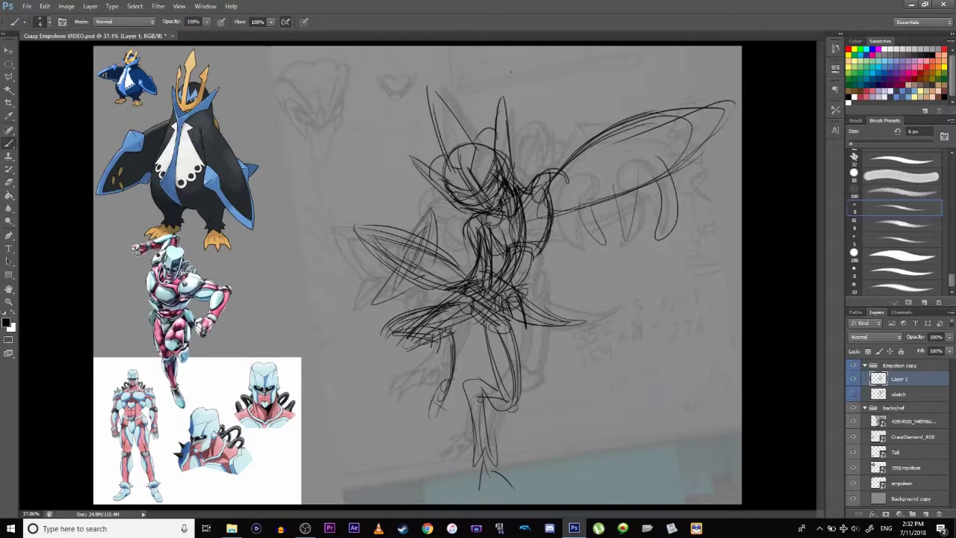
- Add loose detail strokes to the head, the lower wing's fingers and the inside of the upper wing
{"action": "left_click_drag", "start_coordinate": [472, 197], "coordinate": [457, 193]}
{"action": "left_click_drag", "start_coordinate": [439, 290], "coordinate": [411, 267]}
{"action": "mouse_move", "coordinate": [404, 228]}
{"action": "left_mouse_down"}
{"action": "mouse_move", "coordinate": [414, 263]}
{"action": "mouse_move", "coordinate": [387, 227]}
{"action": "left_mouse_up"}
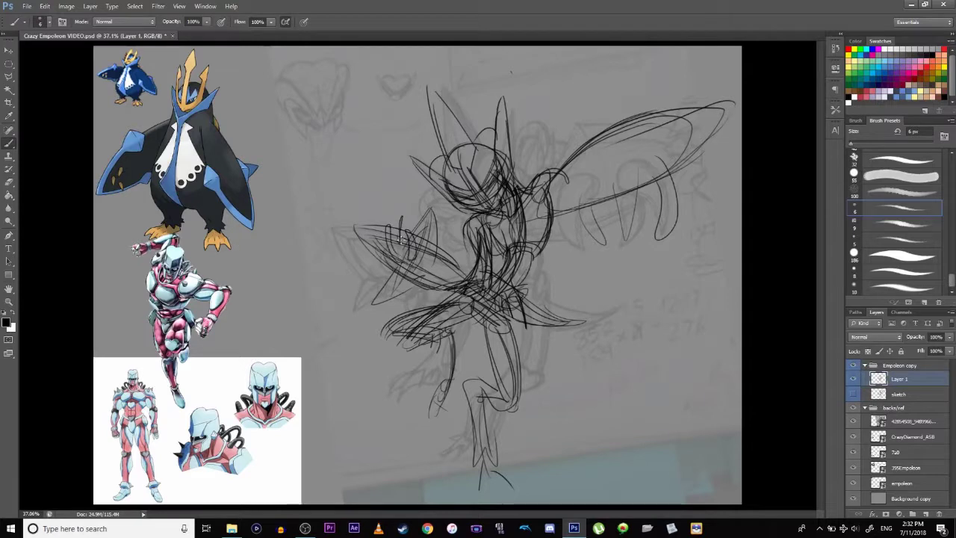
{"action": "mouse_move", "coordinate": [635, 173]}
{"action": "left_mouse_down"}
{"action": "mouse_move", "coordinate": [648, 157]}
{"action": "mouse_move", "coordinate": [570, 177]}
{"action": "left_mouse_up"}
{"action": "left_click_drag", "start_coordinate": [634, 165], "coordinate": [612, 127]}
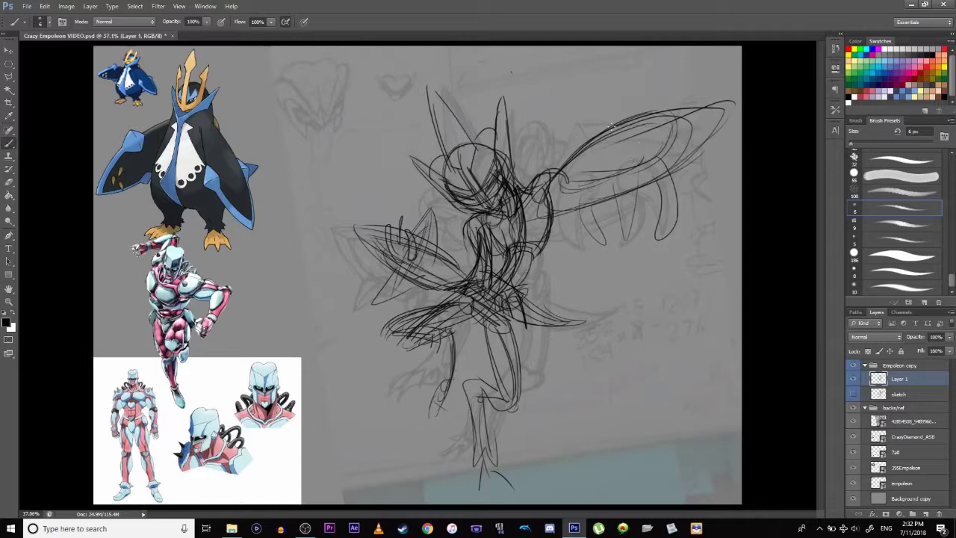
- Select the raised bent leg with elliptical marquees, rotate it slightly with Free Transform and deselect it
{"action": "left_click", "coordinate": [9, 64]}
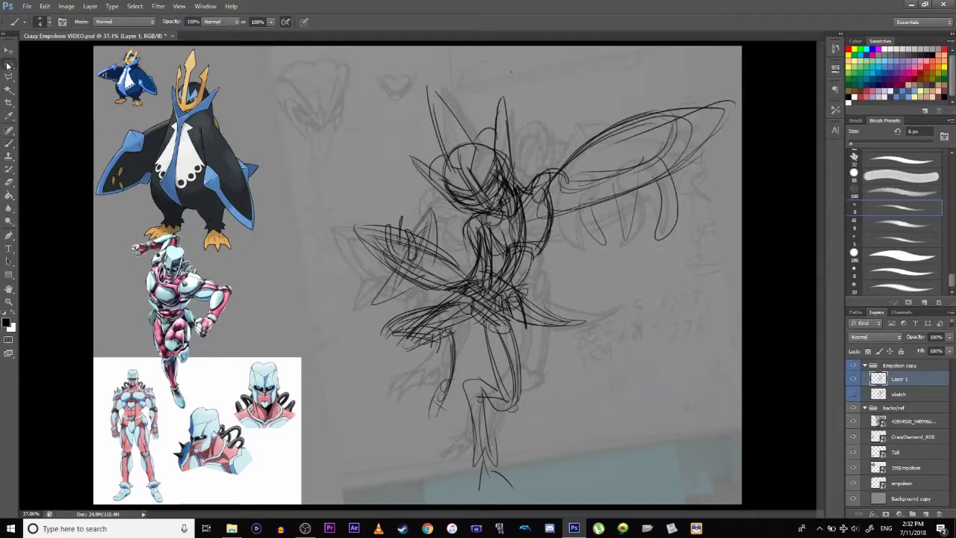
{"action": "mouse_move", "coordinate": [348, 312]}
{"action": "left_mouse_down"}
{"action": "mouse_move", "coordinate": [436, 420]}
{"action": "mouse_move", "coordinate": [481, 421]}
{"action": "left_mouse_up"}
{"action": "mouse_move", "coordinate": [405, 356]}
{"action": "left_mouse_down"}
{"action": "mouse_move", "coordinate": [386, 333]}
{"action": "mouse_move", "coordinate": [400, 329]}
{"action": "left_mouse_up"}
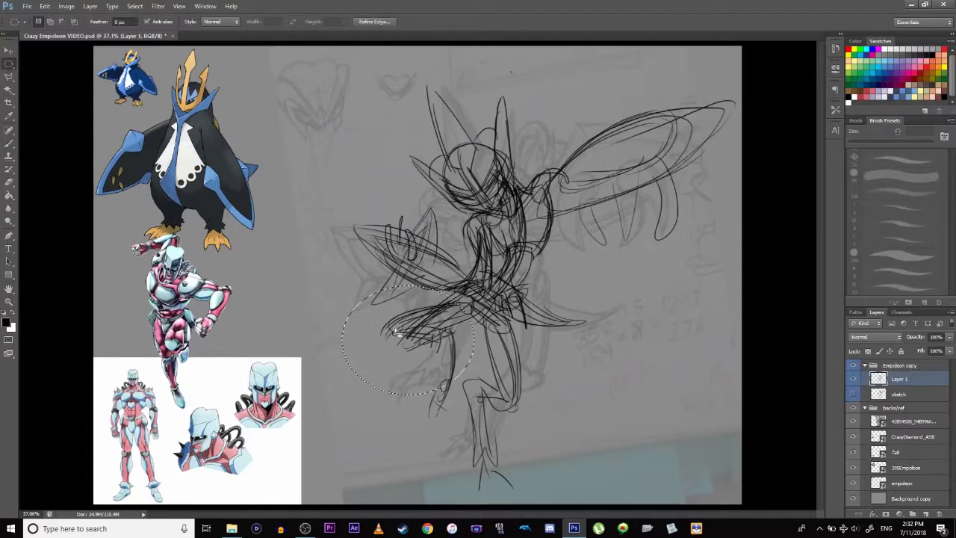
{"action": "left_click_drag", "start_coordinate": [401, 367], "coordinate": [455, 425]}
{"action": "key", "text": "ctrl+t"}
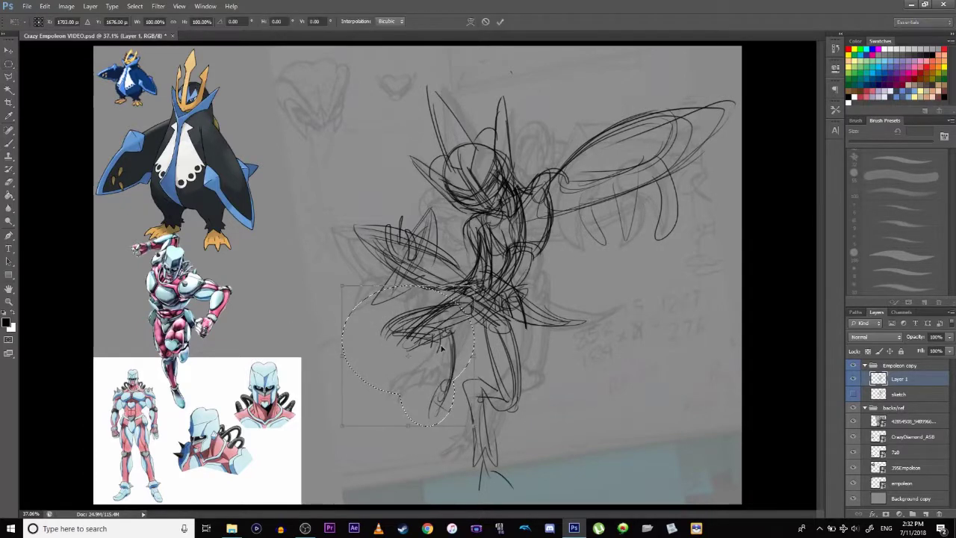
{"action": "left_click_drag", "start_coordinate": [351, 240], "coordinate": [340, 247]}
{"action": "key", "text": "Return"}
{"action": "key", "text": "ctrl+d"}
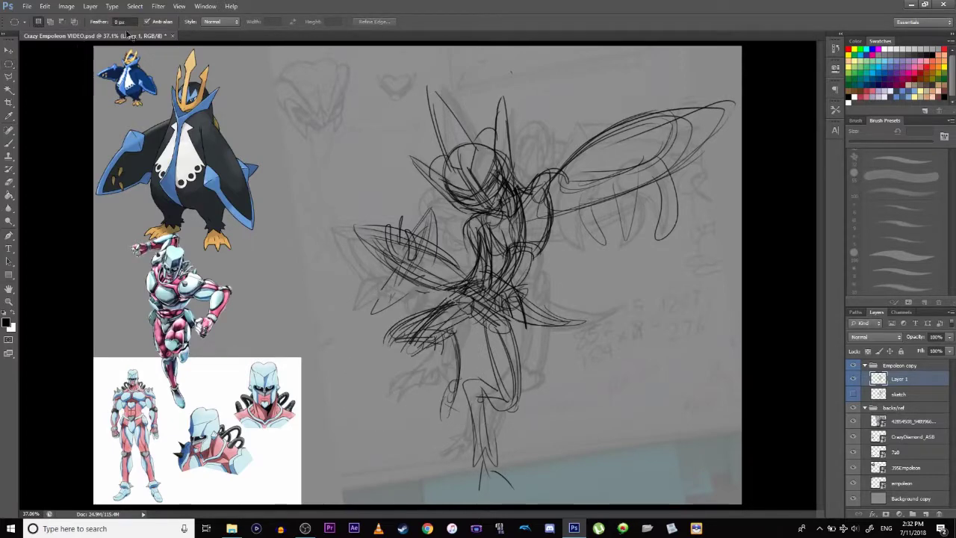
- Skew the whole figure about -2.3° by shifting its lower edge sideways, undoing a first skew of the upper edge
{"action": "key", "text": "ctrl+t"}
{"action": "left_click", "coordinate": [45, 6]}
{"action": "mouse_move", "coordinate": [66, 203]}
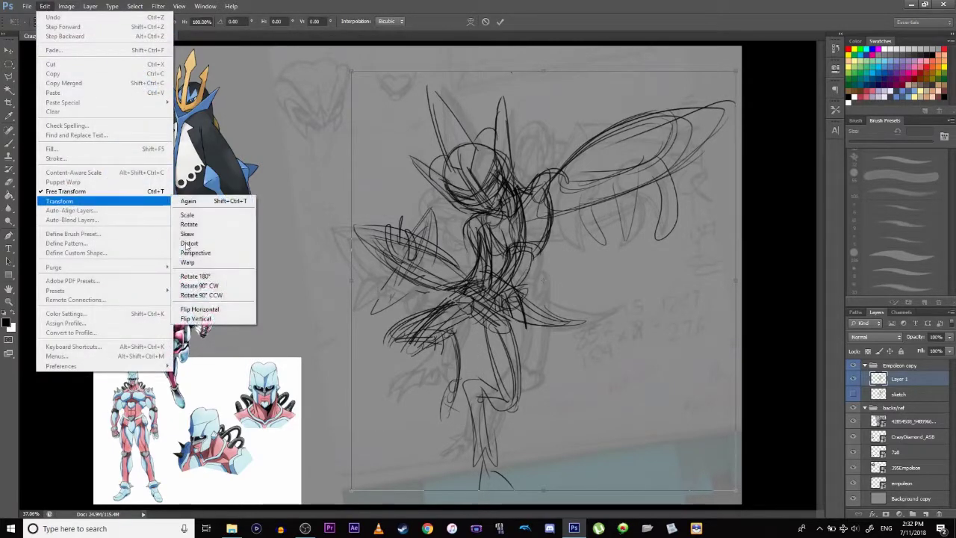
{"action": "left_click", "coordinate": [186, 234]}
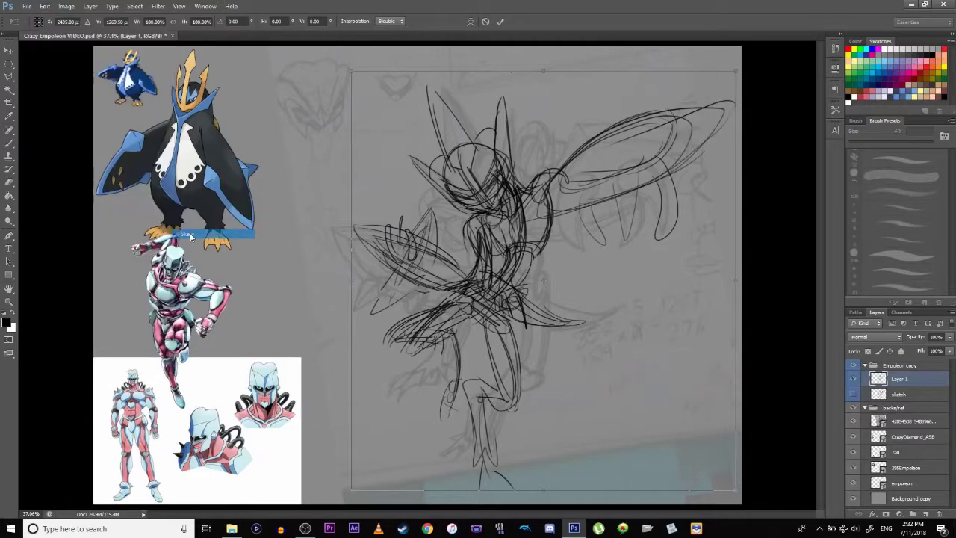
{"action": "left_click_drag", "start_coordinate": [544, 72], "coordinate": [534, 76]}
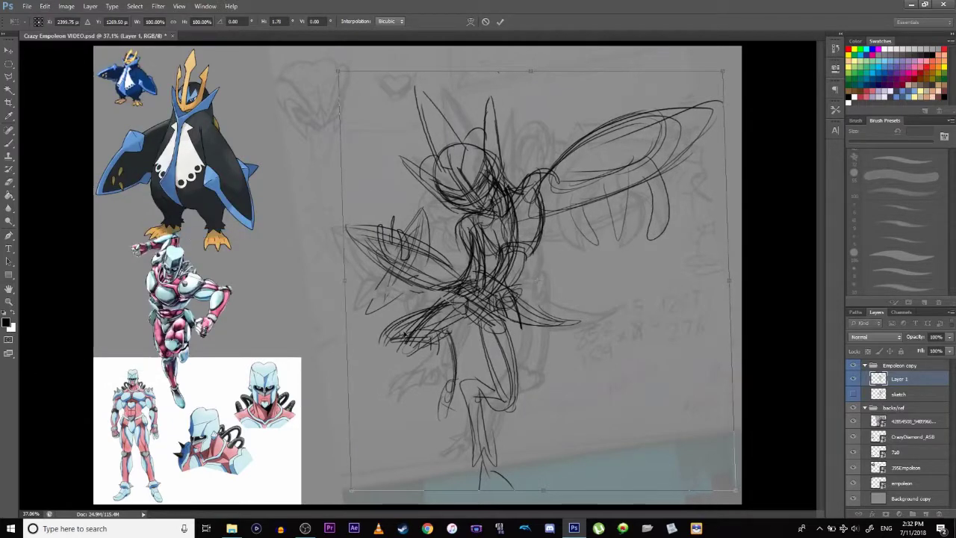
{"action": "key", "text": "ctrl+z"}
{"action": "left_click_drag", "start_coordinate": [543, 490], "coordinate": [529, 487]}
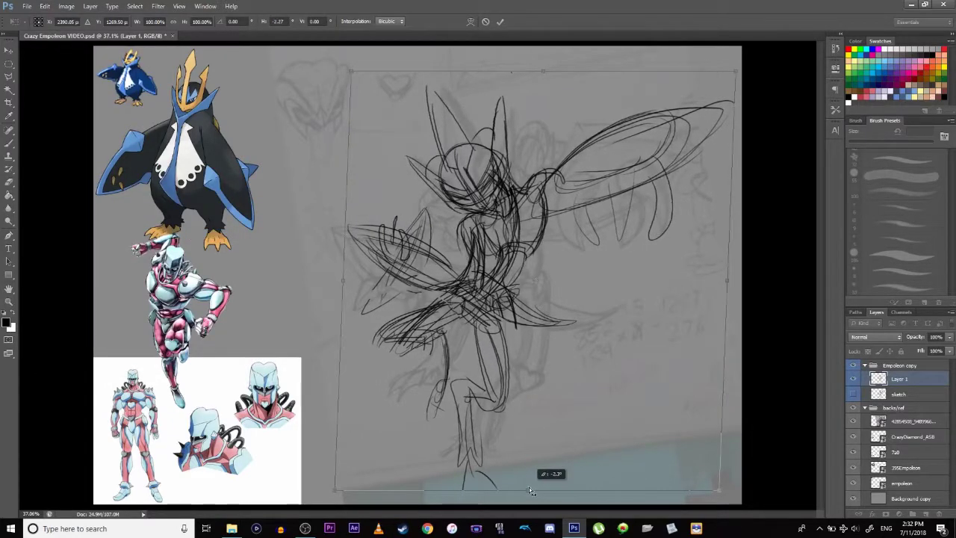
- Warp the figure by pushing the torso outward and pulling in the lower corners, and apply the transform
{"action": "left_click", "coordinate": [45, 6]}
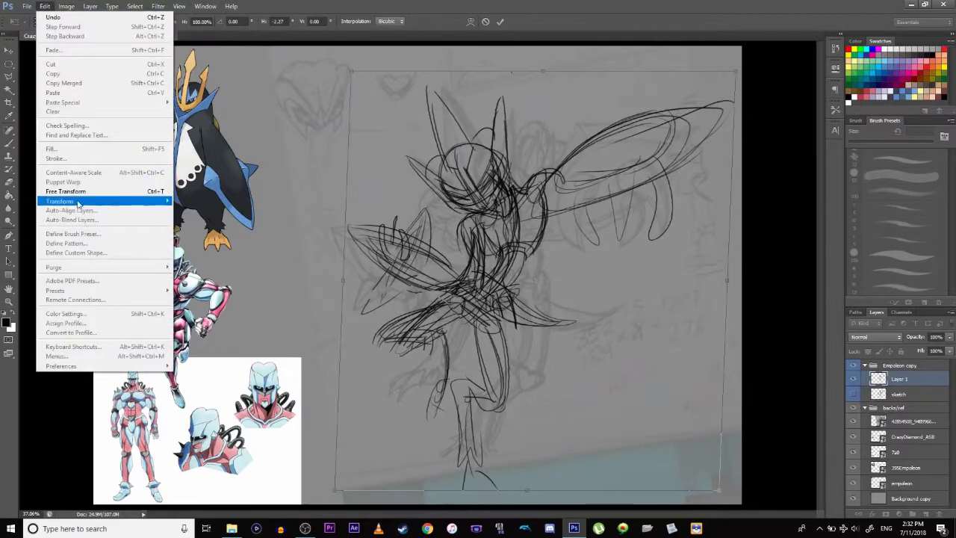
{"action": "mouse_move", "coordinate": [75, 201]}
{"action": "left_click", "coordinate": [213, 263]}
{"action": "left_click_drag", "start_coordinate": [481, 277], "coordinate": [492, 278]}
{"action": "mouse_move", "coordinate": [336, 490]}
{"action": "left_mouse_down"}
{"action": "mouse_move", "coordinate": [299, 472]}
{"action": "mouse_move", "coordinate": [316, 478]}
{"action": "left_mouse_up"}
{"action": "left_click_drag", "start_coordinate": [715, 493], "coordinate": [707, 495]}
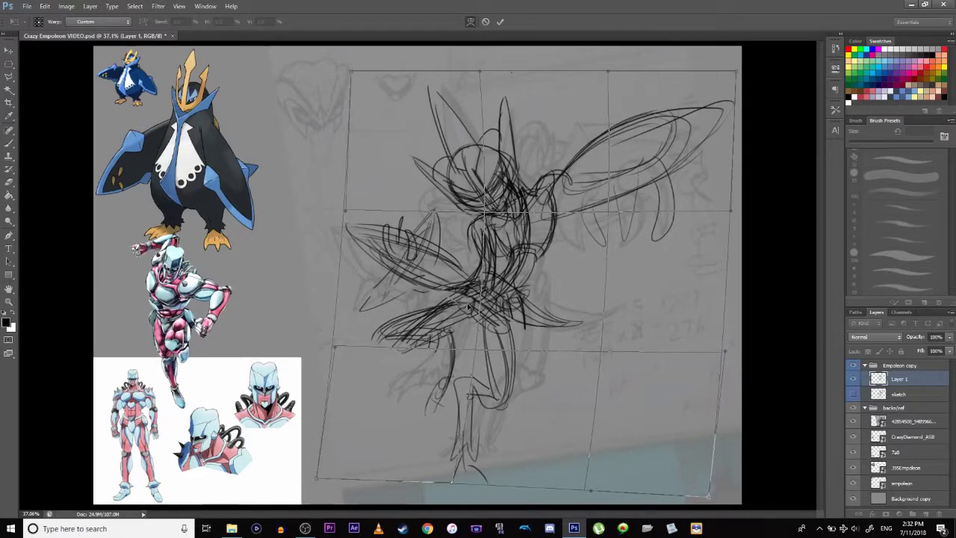
{"action": "key", "text": "Return"}
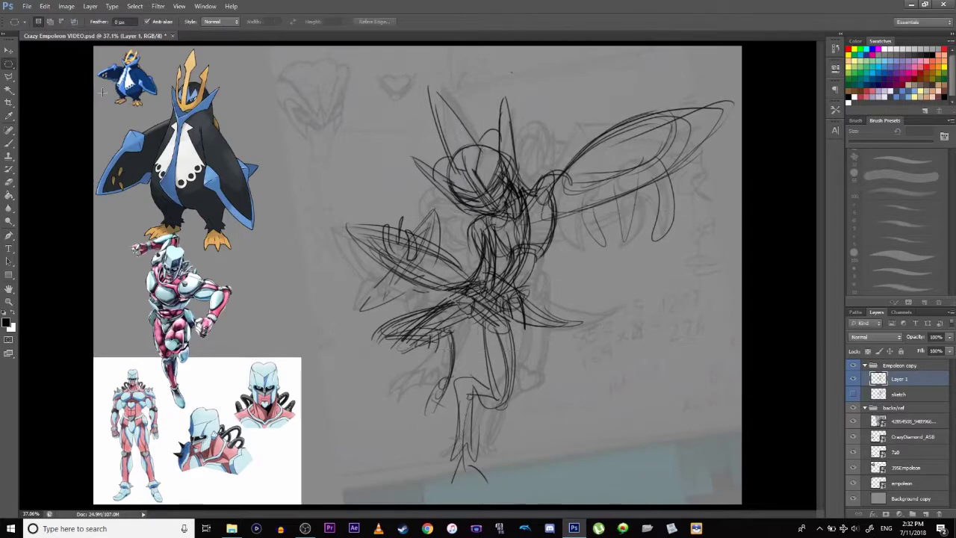
- Delete the old "sketch" layer and add a new layer beneath Layer 1
{"action": "left_click", "coordinate": [899, 394]}
{"action": "left_click", "coordinate": [938, 514]}
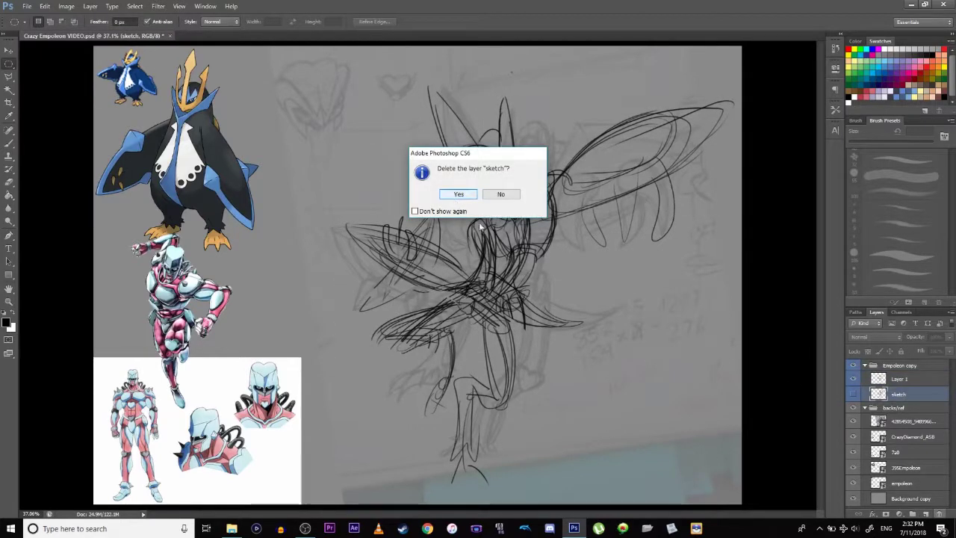
{"action": "left_click", "coordinate": [459, 194]}
{"action": "left_click", "coordinate": [926, 514]}
{"action": "left_click_drag", "start_coordinate": [898, 381], "coordinate": [899, 400]}
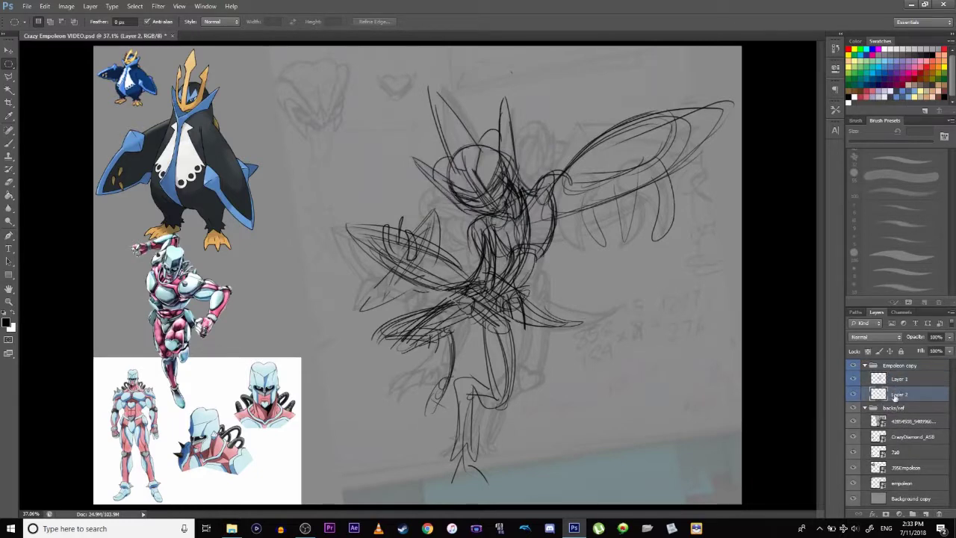
- Sample the reference's dark body colour, enlarge the brush to 99 px and block in the torso
{"action": "left_click", "coordinate": [9, 116]}
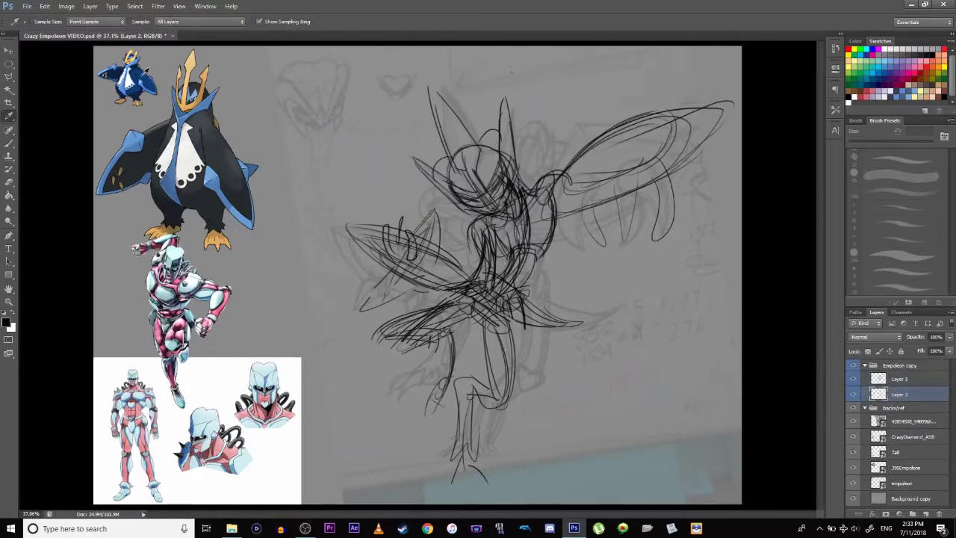
{"action": "left_click", "coordinate": [9, 142]}
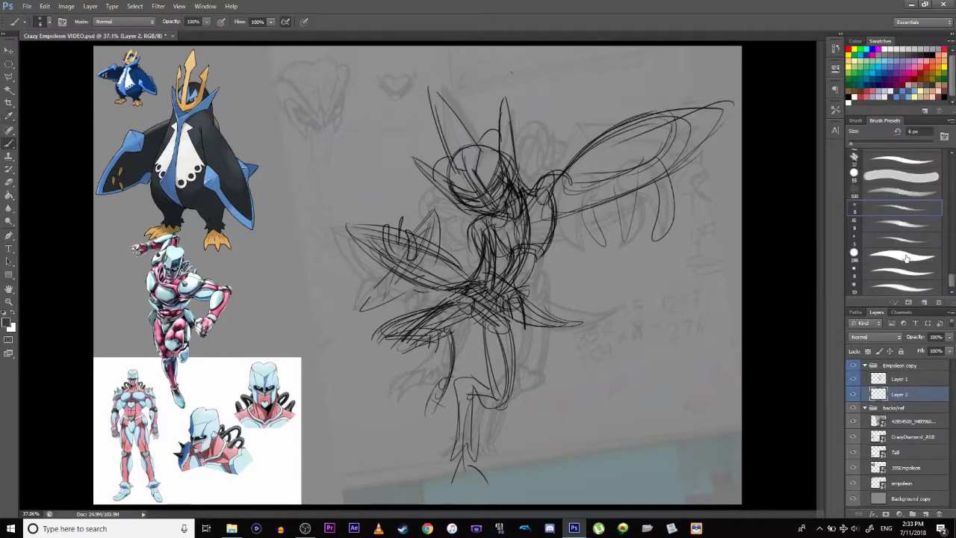
{"action": "left_click_drag", "start_coordinate": [855, 143], "coordinate": [873, 143]}
{"action": "mouse_move", "coordinate": [540, 191]}
{"action": "left_mouse_down"}
{"action": "mouse_move", "coordinate": [522, 246]}
{"action": "mouse_move", "coordinate": [500, 224]}
{"action": "mouse_move", "coordinate": [504, 262]}
{"action": "left_mouse_up"}
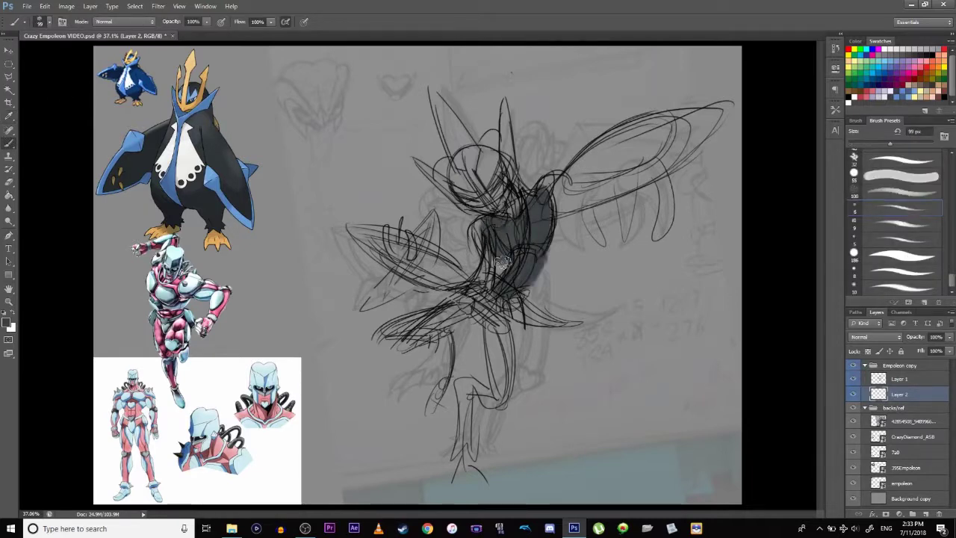
- Sample the small Empoleon reference's dark blue and block in the torso, both legs and the insides of both wings
{"action": "left_click", "coordinate": [9, 116]}
{"action": "left_click", "coordinate": [143, 72]}
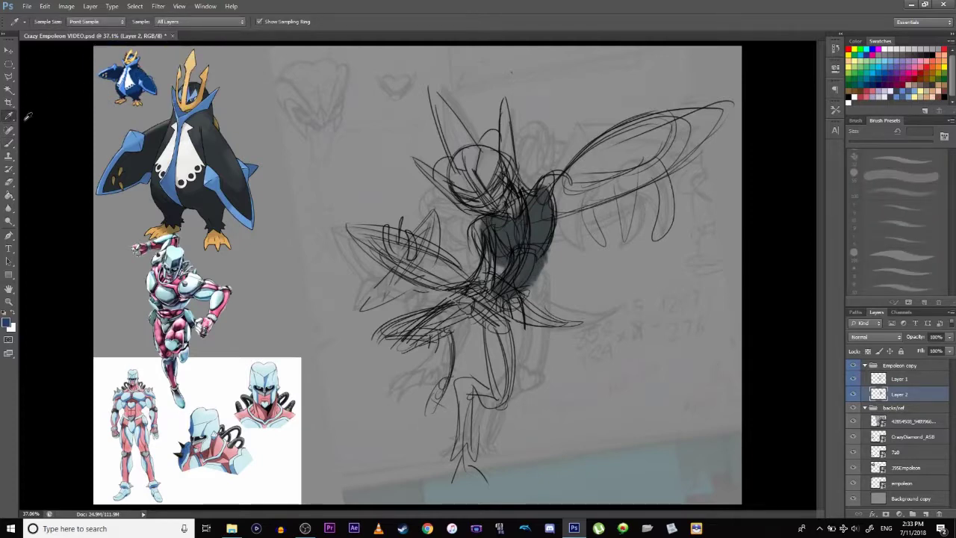
{"action": "left_click", "coordinate": [9, 144]}
{"action": "mouse_move", "coordinate": [540, 186]}
{"action": "left_mouse_down"}
{"action": "mouse_move", "coordinate": [497, 257]}
{"action": "mouse_move", "coordinate": [479, 247]}
{"action": "mouse_move", "coordinate": [459, 273]}
{"action": "mouse_move", "coordinate": [403, 251]}
{"action": "mouse_move", "coordinate": [437, 263]}
{"action": "left_mouse_up"}
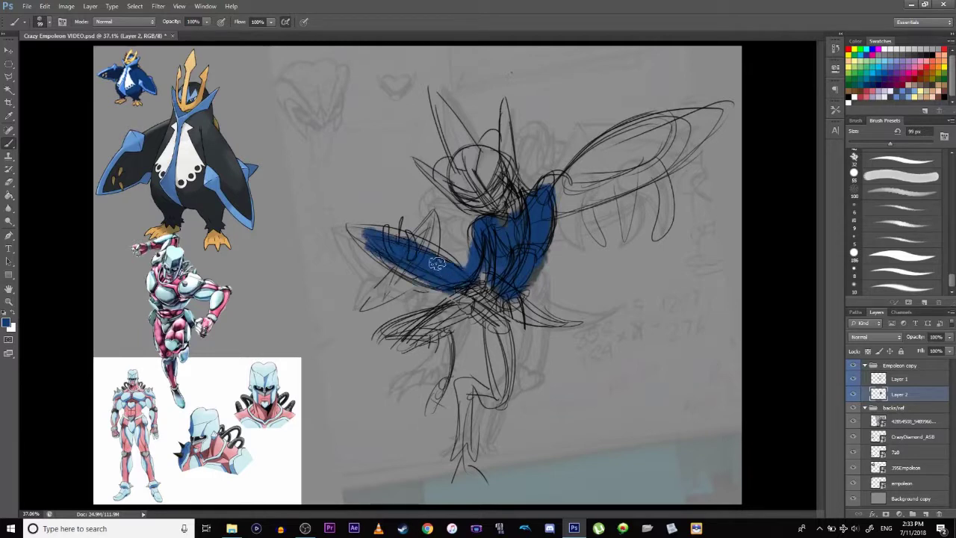
{"action": "mouse_move", "coordinate": [494, 292]}
{"action": "left_mouse_down"}
{"action": "mouse_move", "coordinate": [388, 339]}
{"action": "mouse_move", "coordinate": [415, 334]}
{"action": "mouse_move", "coordinate": [435, 399]}
{"action": "left_mouse_up"}
{"action": "mouse_move", "coordinate": [492, 314]}
{"action": "left_mouse_down"}
{"action": "mouse_move", "coordinate": [500, 399]}
{"action": "mouse_move", "coordinate": [495, 357]}
{"action": "left_mouse_up"}
{"action": "mouse_move", "coordinate": [498, 340]}
{"action": "left_mouse_down"}
{"action": "mouse_move", "coordinate": [467, 418]}
{"action": "mouse_move", "coordinate": [500, 445]}
{"action": "left_mouse_up"}
{"action": "mouse_move", "coordinate": [632, 150]}
{"action": "left_mouse_down"}
{"action": "mouse_move", "coordinate": [672, 155]}
{"action": "mouse_move", "coordinate": [555, 192]}
{"action": "mouse_move", "coordinate": [594, 163]}
{"action": "mouse_move", "coordinate": [699, 129]}
{"action": "mouse_move", "coordinate": [696, 117]}
{"action": "mouse_move", "coordinate": [570, 200]}
{"action": "mouse_move", "coordinate": [691, 129]}
{"action": "left_mouse_up"}
- Sample Crazy Diamond's pale blue and paint the head, wing borders, lower fin, waist and knees
{"action": "left_click", "coordinate": [9, 115]}
{"action": "left_click", "coordinate": [179, 247]}
{"action": "left_click", "coordinate": [9, 142]}
{"action": "mouse_move", "coordinate": [489, 142]}
{"action": "left_mouse_down"}
{"action": "mouse_move", "coordinate": [485, 179]}
{"action": "mouse_move", "coordinate": [448, 161]}
{"action": "mouse_move", "coordinate": [467, 194]}
{"action": "mouse_move", "coordinate": [490, 185]}
{"action": "mouse_move", "coordinate": [486, 205]}
{"action": "mouse_move", "coordinate": [461, 162]}
{"action": "left_mouse_up"}
{"action": "mouse_move", "coordinate": [427, 214]}
{"action": "left_mouse_down"}
{"action": "mouse_move", "coordinate": [433, 255]}
{"action": "mouse_move", "coordinate": [395, 222]}
{"action": "mouse_move", "coordinate": [351, 224]}
{"action": "mouse_move", "coordinate": [386, 272]}
{"action": "mouse_move", "coordinate": [368, 306]}
{"action": "mouse_move", "coordinate": [409, 281]}
{"action": "mouse_move", "coordinate": [420, 293]}
{"action": "mouse_move", "coordinate": [471, 278]}
{"action": "left_mouse_up"}
{"action": "mouse_move", "coordinate": [578, 158]}
{"action": "left_mouse_down"}
{"action": "mouse_move", "coordinate": [555, 195]}
{"action": "mouse_move", "coordinate": [635, 178]}
{"action": "mouse_move", "coordinate": [603, 203]}
{"action": "mouse_move", "coordinate": [706, 118]}
{"action": "left_mouse_up"}
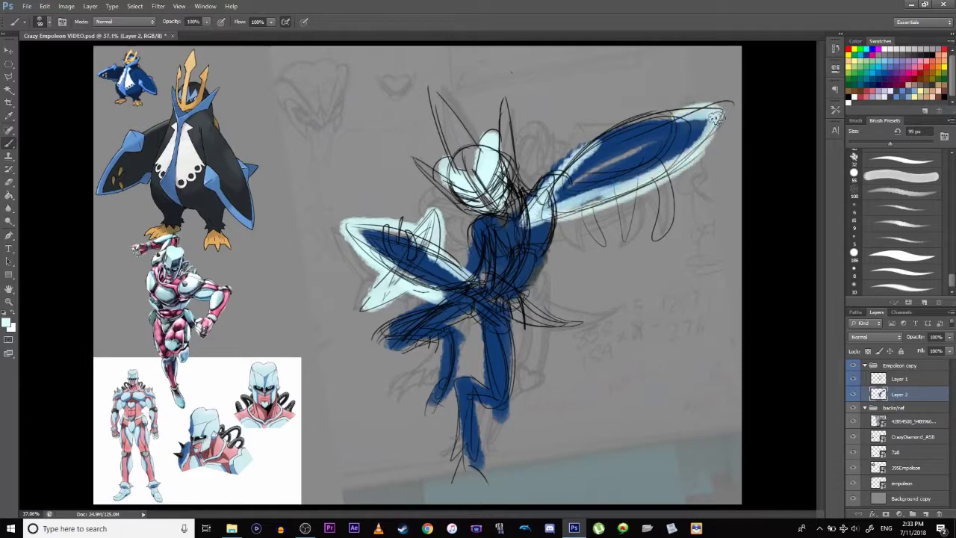
{"action": "left_click_drag", "start_coordinate": [391, 333], "coordinate": [398, 325]}
{"action": "left_click_drag", "start_coordinate": [497, 404], "coordinate": [509, 378]}
{"action": "mouse_move", "coordinate": [515, 320]}
{"action": "left_mouse_down"}
{"action": "mouse_move", "coordinate": [473, 292]}
{"action": "mouse_move", "coordinate": [495, 322]}
{"action": "mouse_move", "coordinate": [514, 322]}
{"action": "left_mouse_up"}
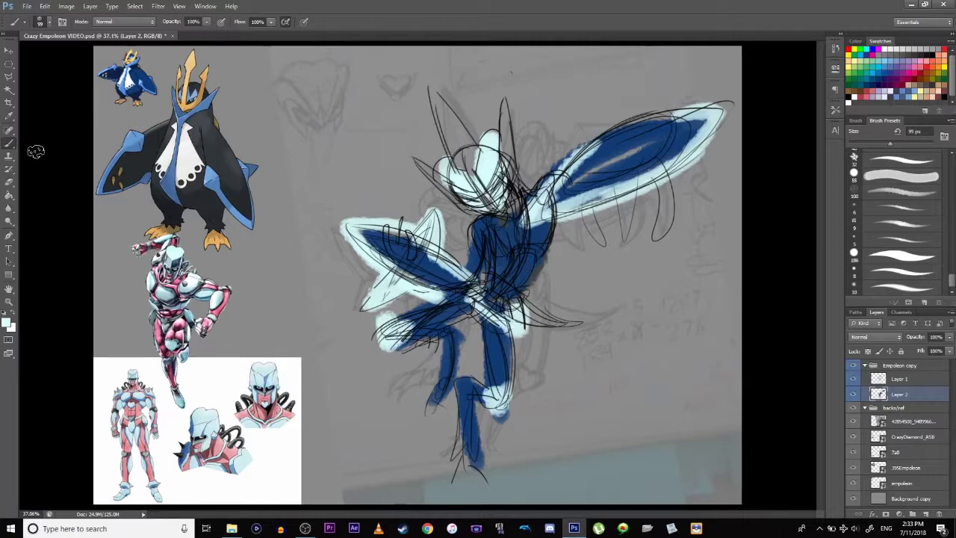
- Sample the golden colour from Empoleon's crown and paint the crown spikes, beak area and both feet
{"action": "key", "text": "i"}
{"action": "left_click", "coordinate": [194, 60]}
{"action": "key", "text": "b"}
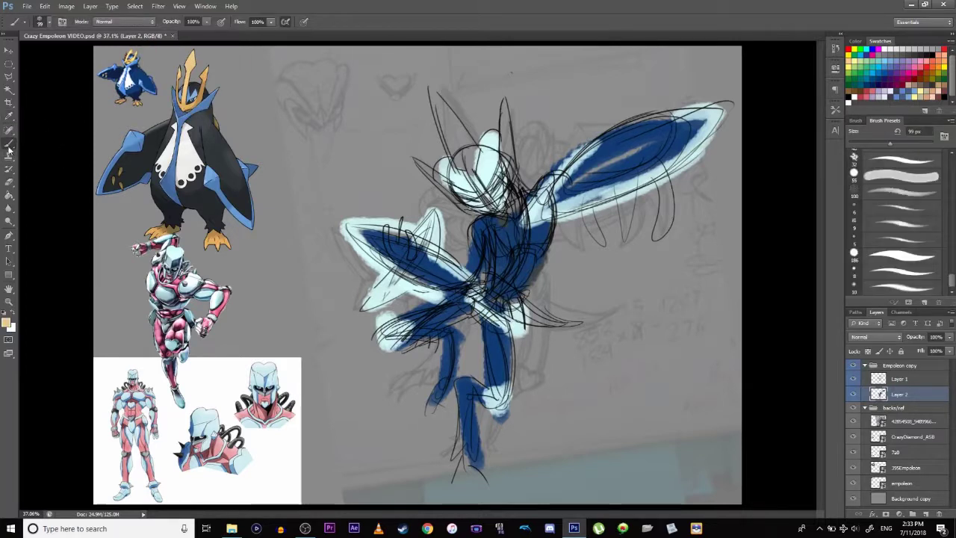
{"action": "mouse_move", "coordinate": [497, 208]}
{"action": "left_mouse_down"}
{"action": "mouse_move", "coordinate": [436, 95]}
{"action": "mouse_move", "coordinate": [493, 206]}
{"action": "mouse_move", "coordinate": [516, 175]}
{"action": "mouse_move", "coordinate": [507, 112]}
{"action": "mouse_move", "coordinate": [445, 193]}
{"action": "mouse_move", "coordinate": [420, 168]}
{"action": "mouse_move", "coordinate": [465, 206]}
{"action": "left_mouse_up"}
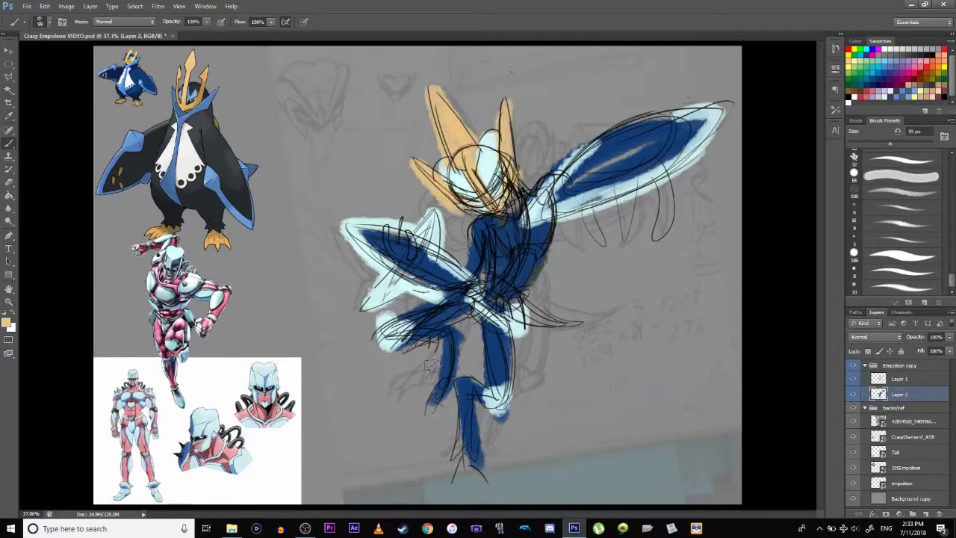
{"action": "left_click_drag", "start_coordinate": [442, 384], "coordinate": [430, 404]}
{"action": "mouse_move", "coordinate": [474, 445]}
{"action": "left_mouse_down"}
{"action": "mouse_move", "coordinate": [478, 470]}
{"action": "mouse_move", "coordinate": [464, 469]}
{"action": "left_mouse_up"}
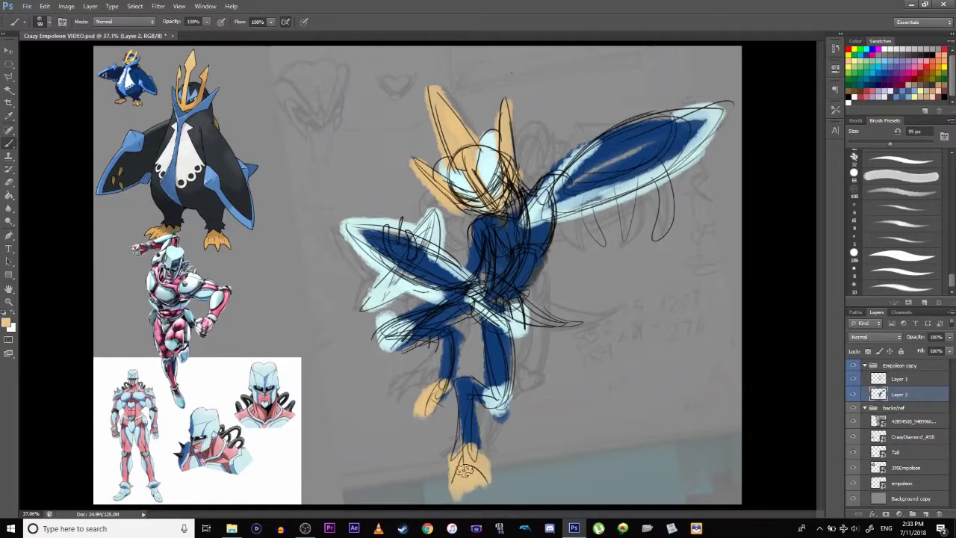
- Sample the dark blue from the upper wing and paint the split tail behind the waist
{"action": "left_click", "coordinate": [9, 117]}
{"action": "left_click", "coordinate": [624, 146]}
{"action": "left_click", "coordinate": [9, 142]}
{"action": "mouse_move", "coordinate": [568, 323]}
{"action": "left_mouse_down"}
{"action": "mouse_move", "coordinate": [487, 297]}
{"action": "mouse_move", "coordinate": [582, 359]}
{"action": "left_mouse_up"}
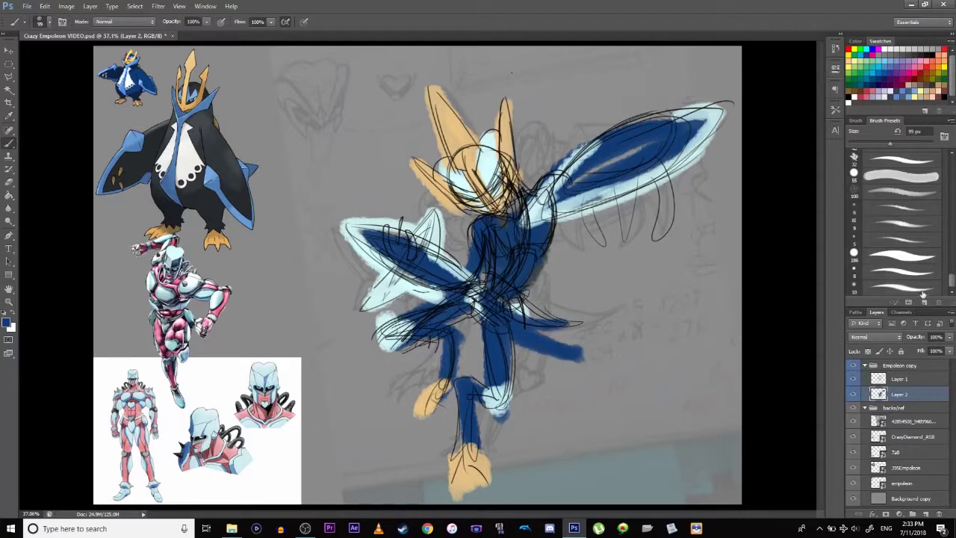
- Lower the colour layer's opacity, hide the photographed sketch layer and set the line layer's opacity to 33%
{"action": "left_click_drag", "start_coordinate": [949, 337], "coordinate": [913, 349]}
{"action": "left_click", "coordinate": [853, 420]}
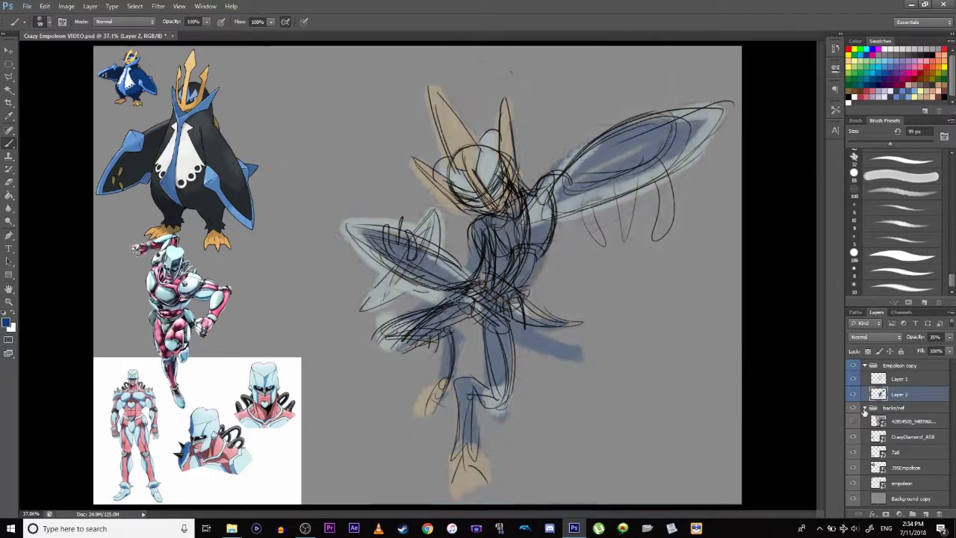
{"action": "left_click", "coordinate": [900, 379]}
{"action": "mouse_move", "coordinate": [949, 337]}
{"action": "left_mouse_down"}
{"action": "mouse_move", "coordinate": [946, 351]}
{"action": "mouse_move", "coordinate": [910, 351]}
{"action": "left_mouse_up"}
{"action": "left_click", "coordinate": [900, 393]}
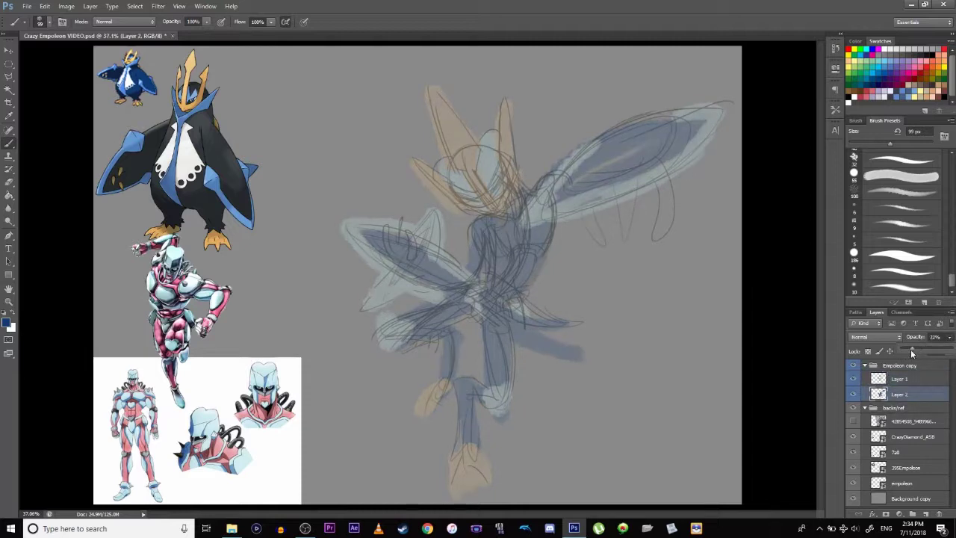
- Restore the default black foreground colour and rename the line layer "sketch" and the colour layer "colsketc"
{"action": "left_click", "coordinate": [5, 315]}
{"action": "double_click", "coordinate": [899, 381]}
{"action": "type", "text": "sketch"}
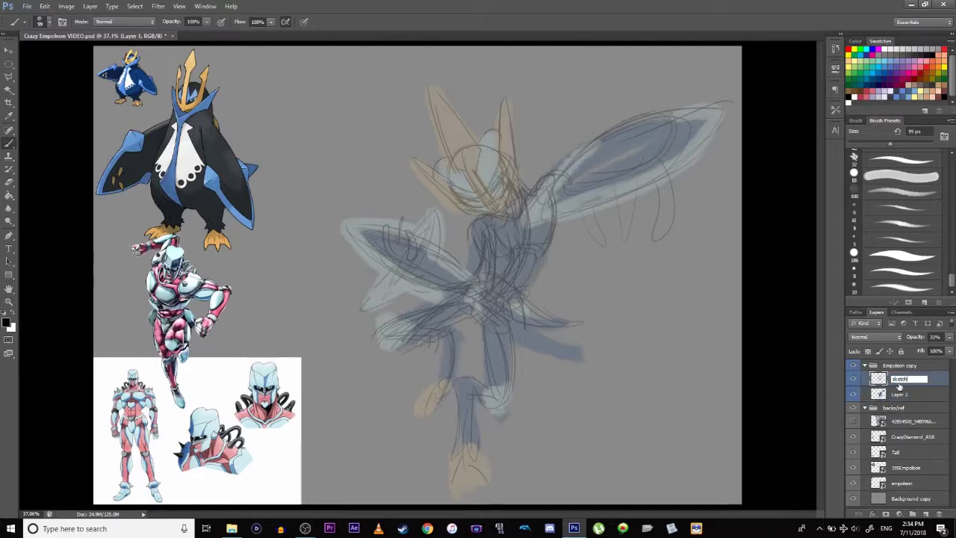
{"action": "key", "text": "Return"}
{"action": "double_click", "coordinate": [898, 395]}
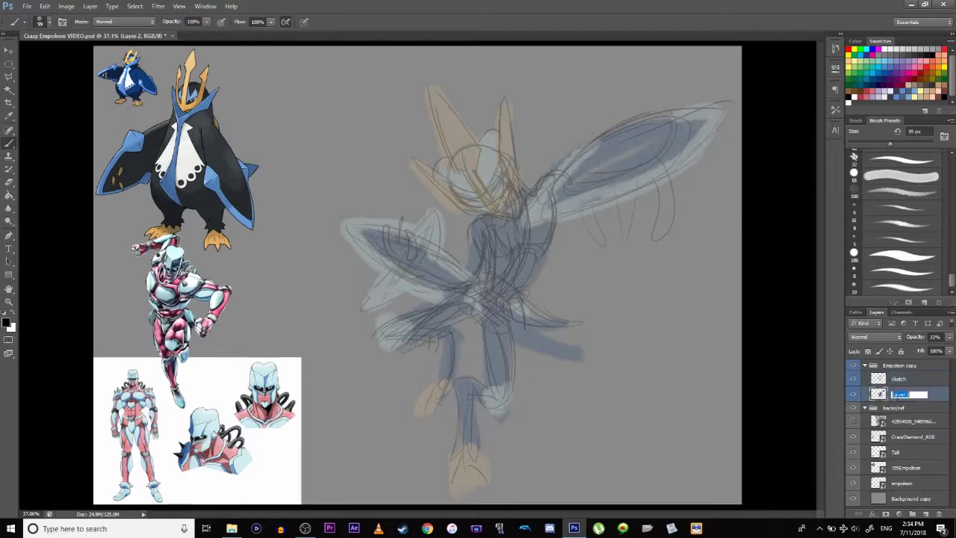
{"action": "type", "text": "colsketc"}
{"action": "key", "text": "Return"}
- Add a new layer above the sketch layer and name it "outline"
{"action": "left_click", "coordinate": [903, 382]}
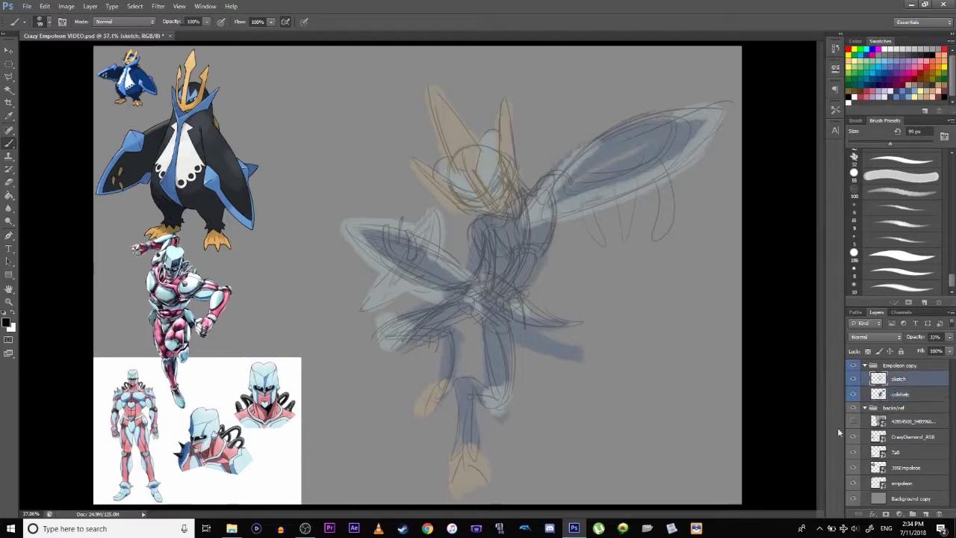
{"action": "left_click", "coordinate": [926, 515]}
{"action": "double_click", "coordinate": [897, 379]}
{"action": "type", "text": "col"}
{"action": "key", "text": "Return"}
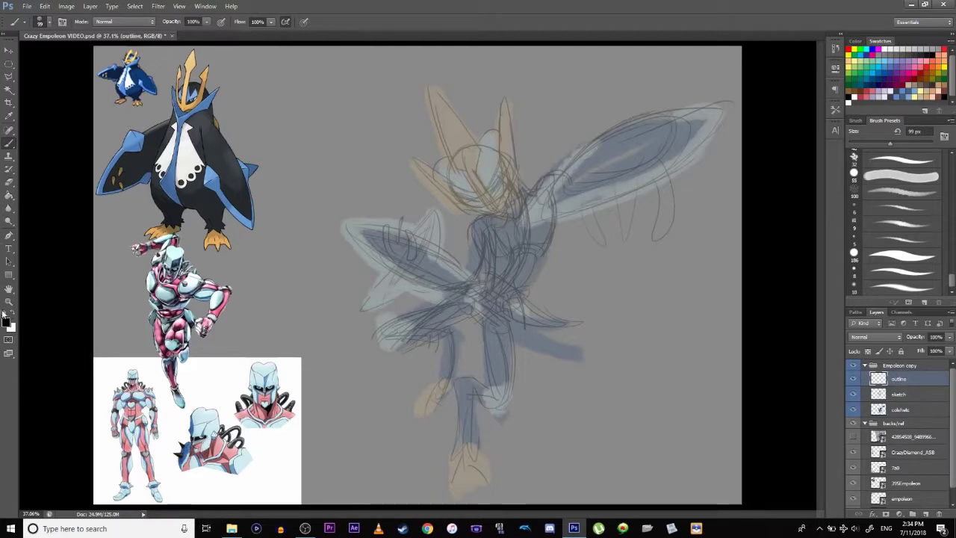
- Choose the 8 px brush preset and shorten the brush preset list so the full layer list fits below it
{"action": "left_click", "coordinate": [942, 278]}
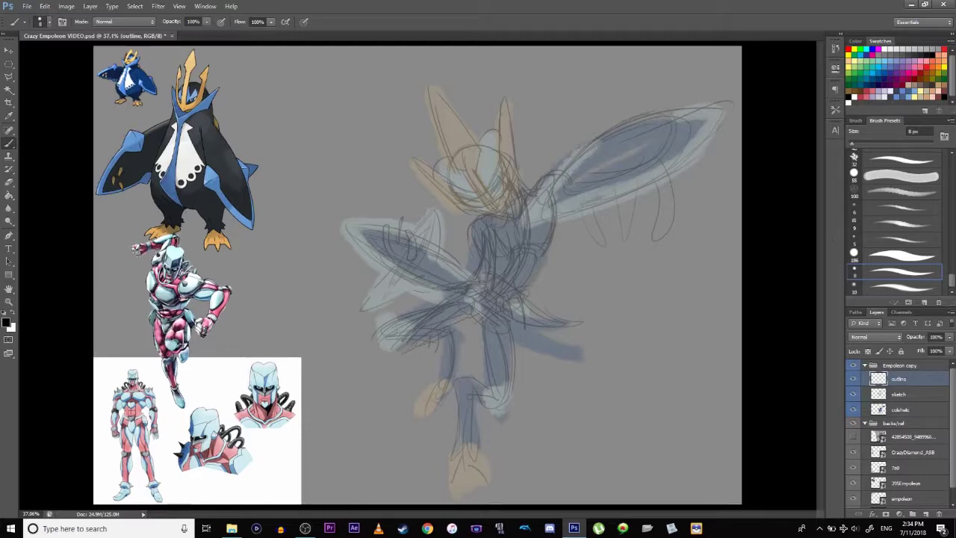
{"action": "left_click", "coordinate": [856, 121]}
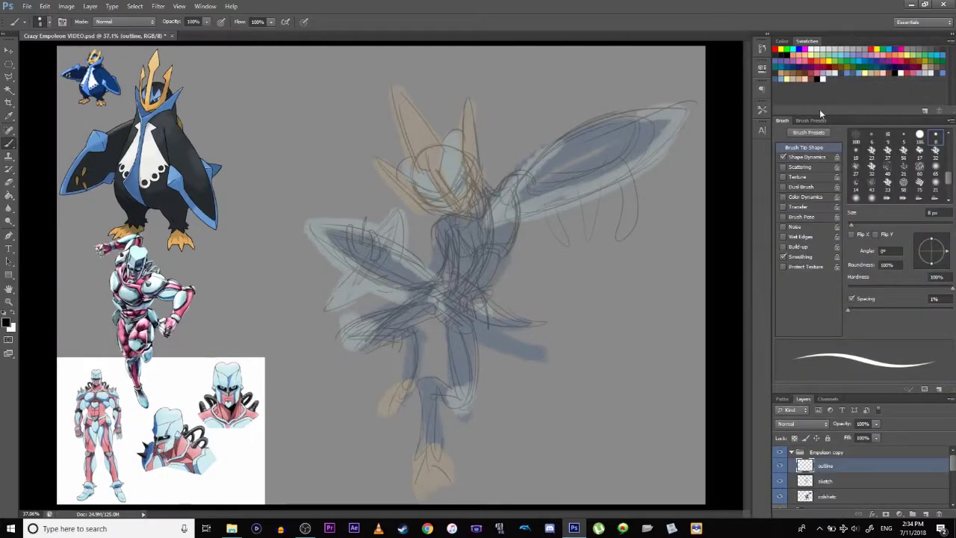
{"action": "left_click", "coordinate": [811, 120]}
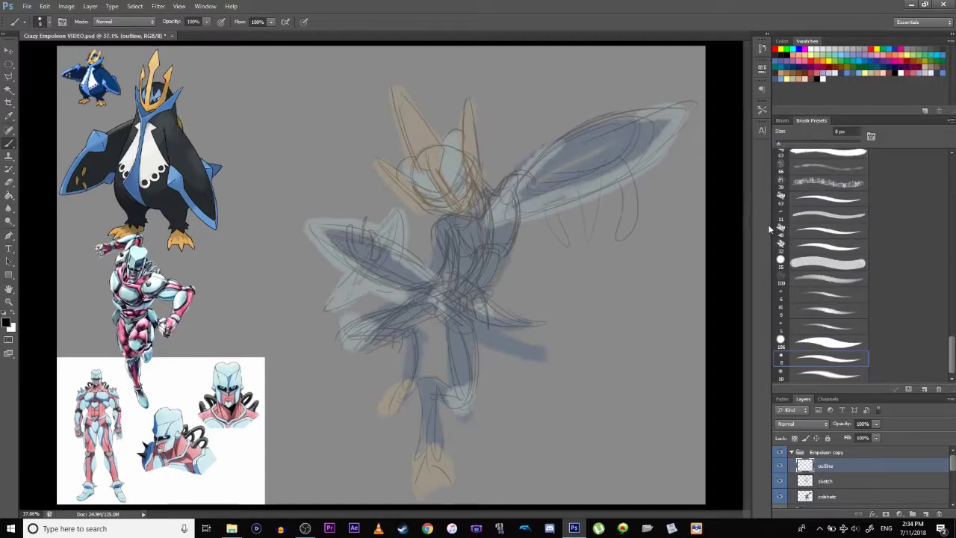
{"action": "left_click_drag", "start_coordinate": [769, 224], "coordinate": [847, 233]}
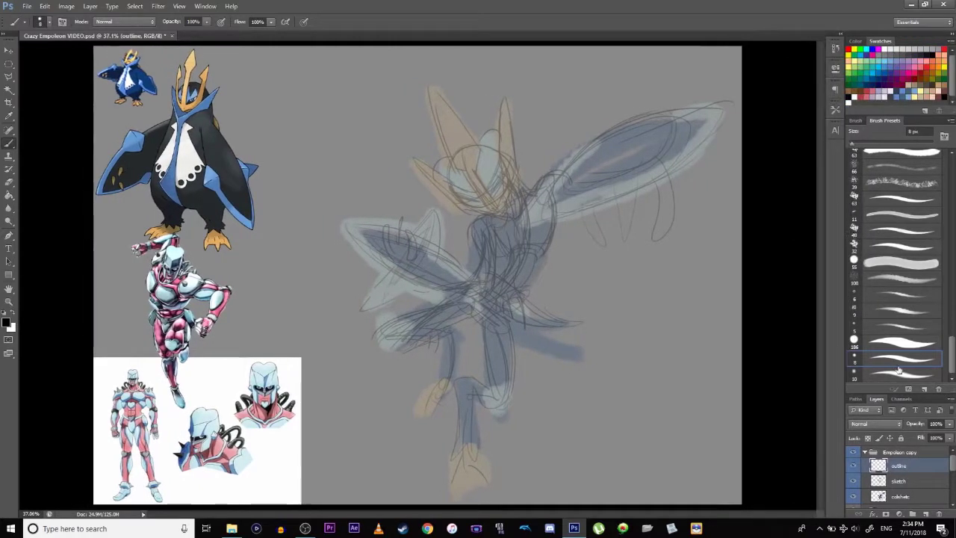
{"action": "left_click_drag", "start_coordinate": [894, 399], "coordinate": [894, 291]}
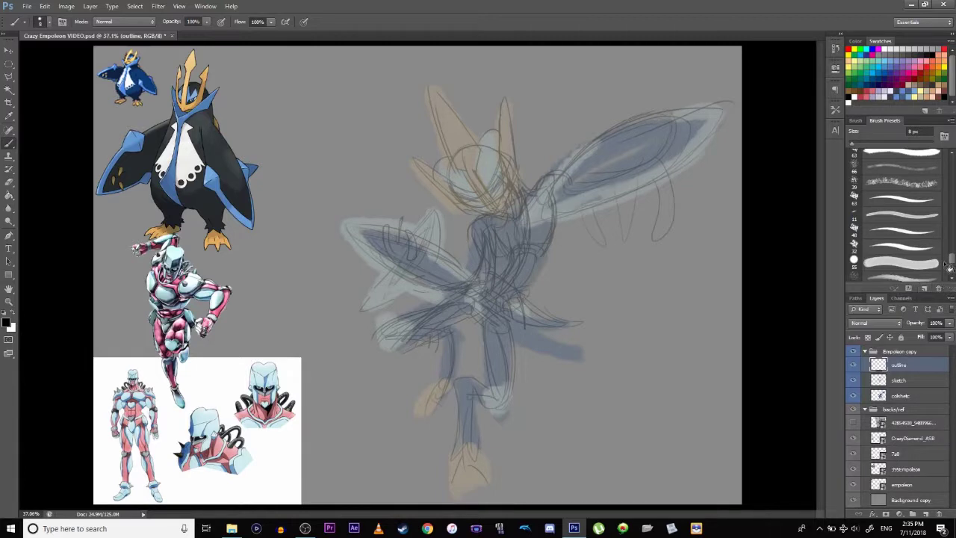
{"action": "left_click_drag", "start_coordinate": [952, 260], "coordinate": [952, 265]}
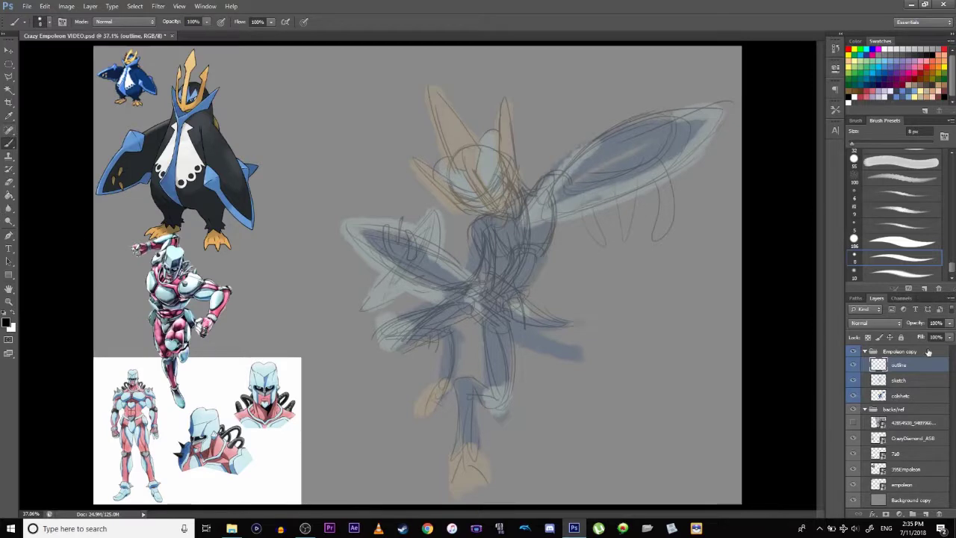
- Rename the outline layer "head"
{"action": "double_click", "coordinate": [899, 365]}
{"action": "type", "text": "head"}
{"action": "key", "text": "Return"}
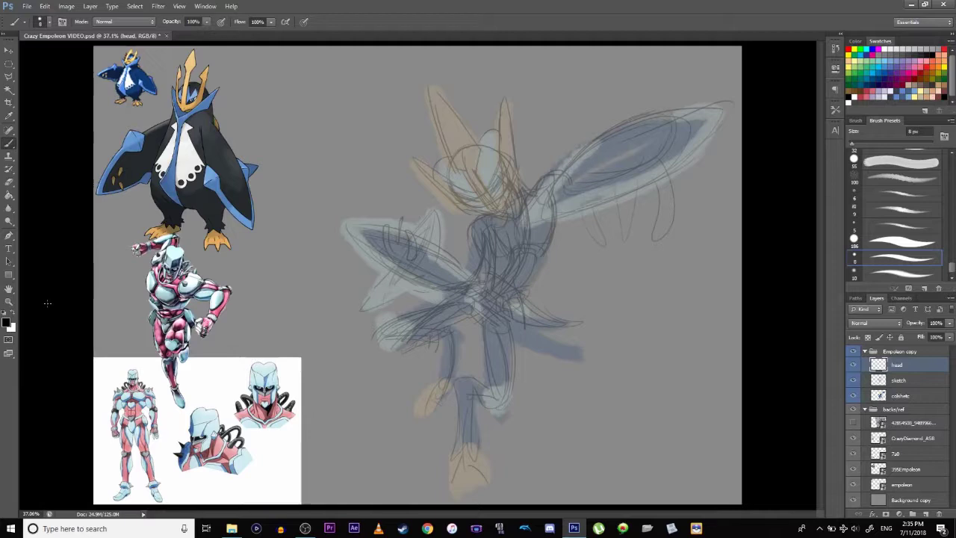
- Examine the large Empoleon reference and the sketched head and crest up close
{"action": "key", "text": "ctrl+plus"}
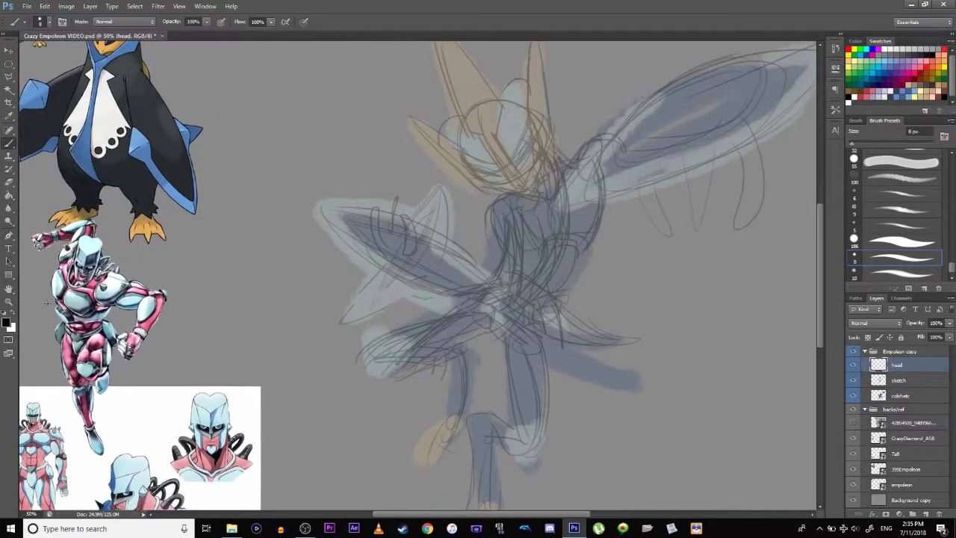
{"action": "left_click_drag", "start_coordinate": [275, 298], "coordinate": [401, 411]}
{"action": "key", "text": "ctrl+plus"}
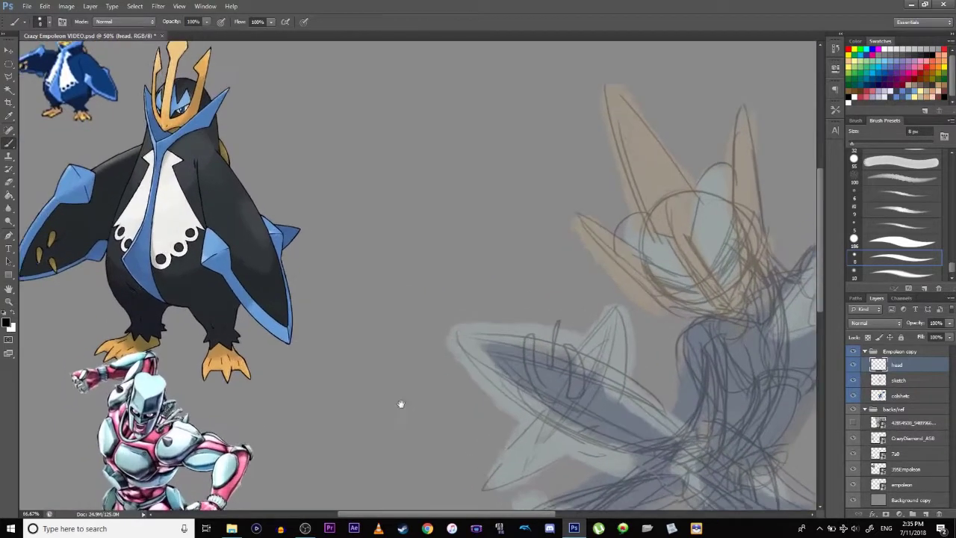
{"action": "left_click_drag", "start_coordinate": [302, 354], "coordinate": [351, 433]}
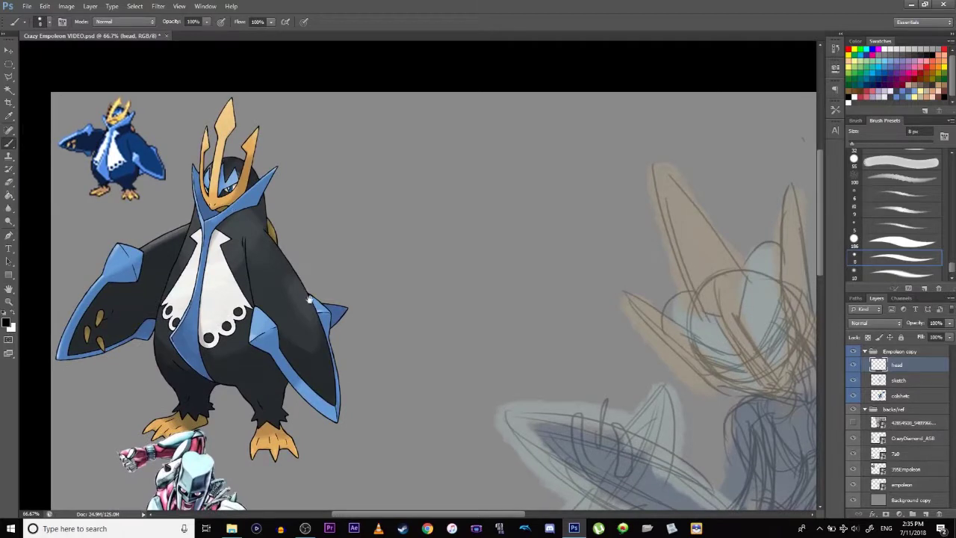
{"action": "left_click_drag", "start_coordinate": [309, 299], "coordinate": [334, 327]}
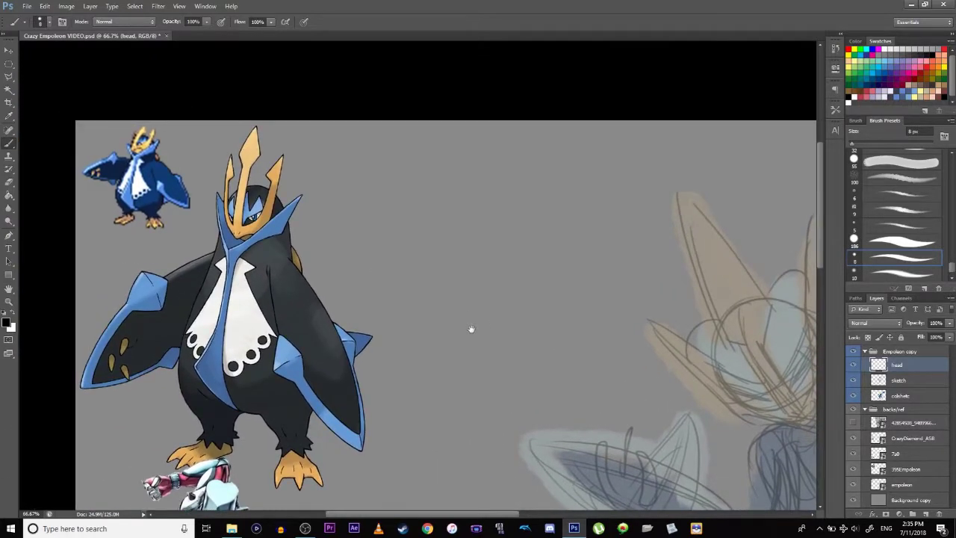
{"action": "left_click_drag", "start_coordinate": [729, 349], "coordinate": [316, 326]}
{"action": "left_click_drag", "start_coordinate": [382, 458], "coordinate": [348, 363]}
{"action": "left_click_drag", "start_coordinate": [334, 420], "coordinate": [371, 393]}
{"action": "left_click_drag", "start_coordinate": [333, 326], "coordinate": [374, 389]}
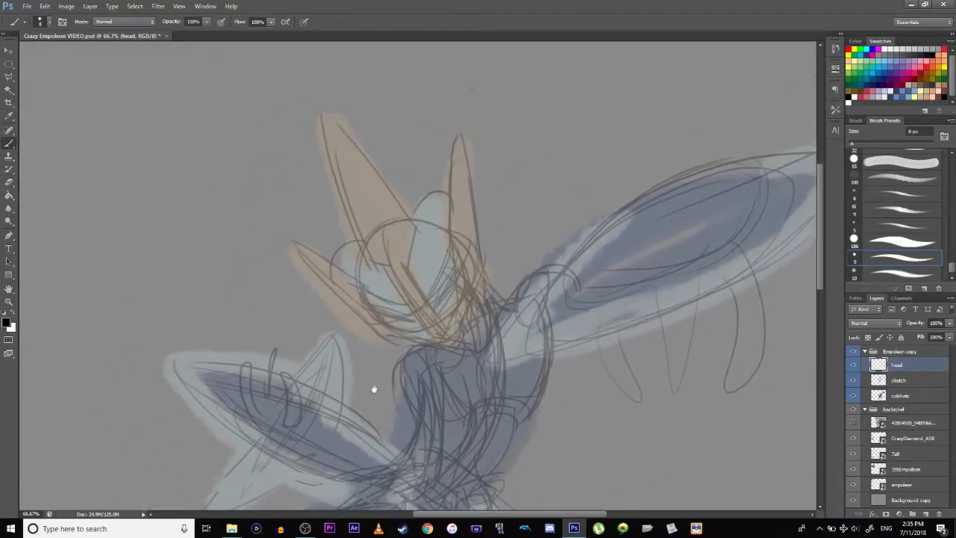
{"action": "key", "text": "ctrl+plus"}
{"action": "left_click_drag", "start_coordinate": [439, 313], "coordinate": [456, 369]}
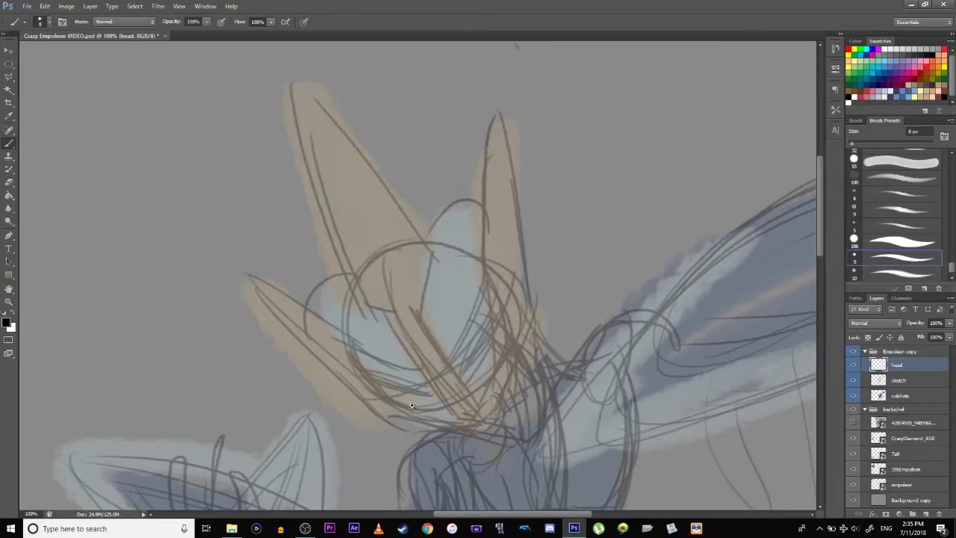
{"action": "key", "text": "ctrl+plus"}
{"action": "key", "text": "ctrl+minus"}
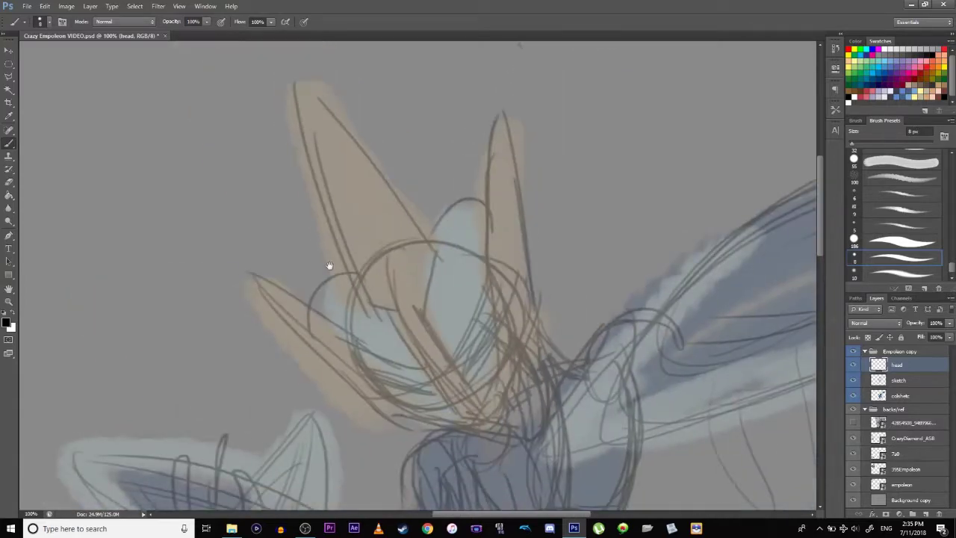
- Open the older artwork "3.1 D" from the Channel Arts folder, examine its line quality up close and return to the drawing
{"action": "left_click", "coordinate": [232, 529]}
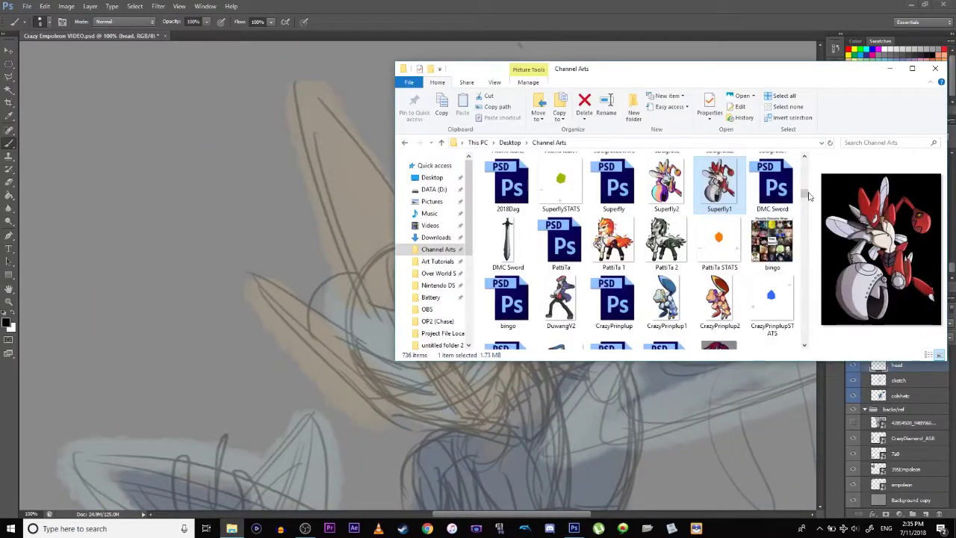
{"action": "left_click_drag", "start_coordinate": [804, 268], "coordinate": [804, 348]}
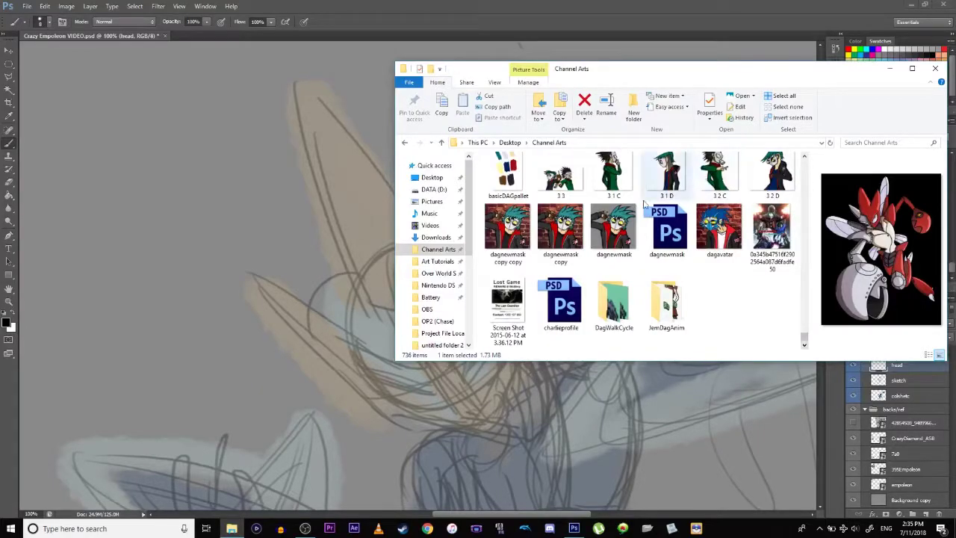
{"action": "double_click", "coordinate": [672, 180]}
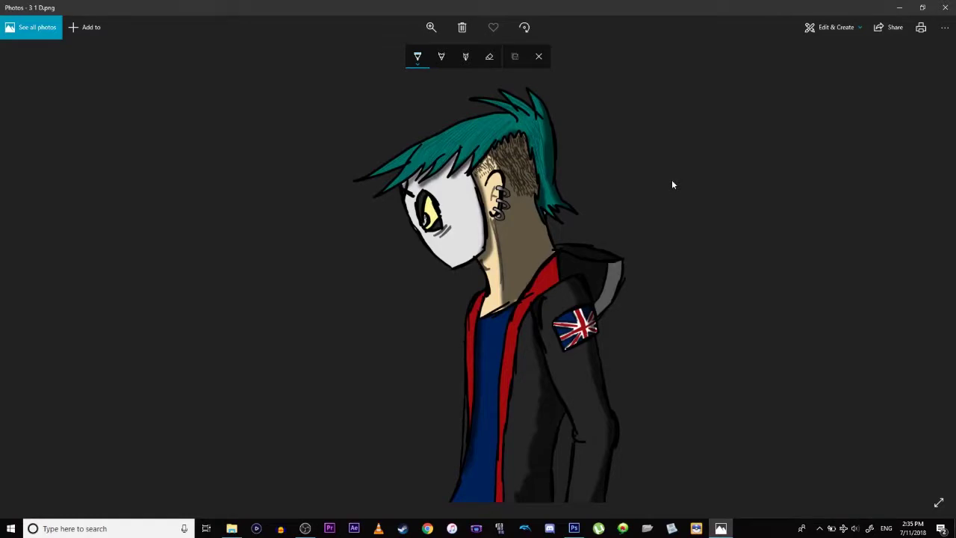
{"action": "left_click", "coordinate": [539, 56]}
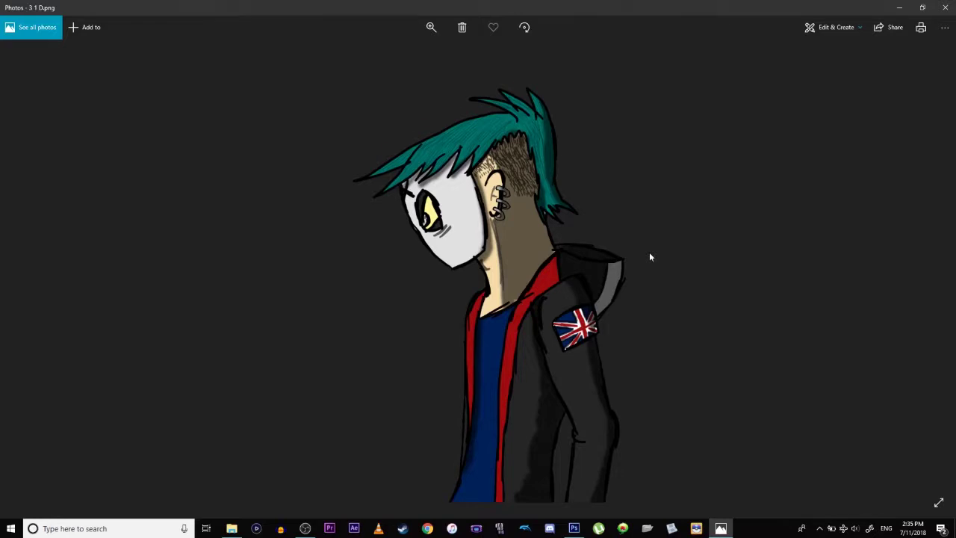
{"action": "scroll", "coordinate": [649, 257], "scroll_direction": "up", "scroll_amount": 5}
{"action": "scroll", "coordinate": [649, 257], "scroll_direction": "up", "scroll_amount": 3}
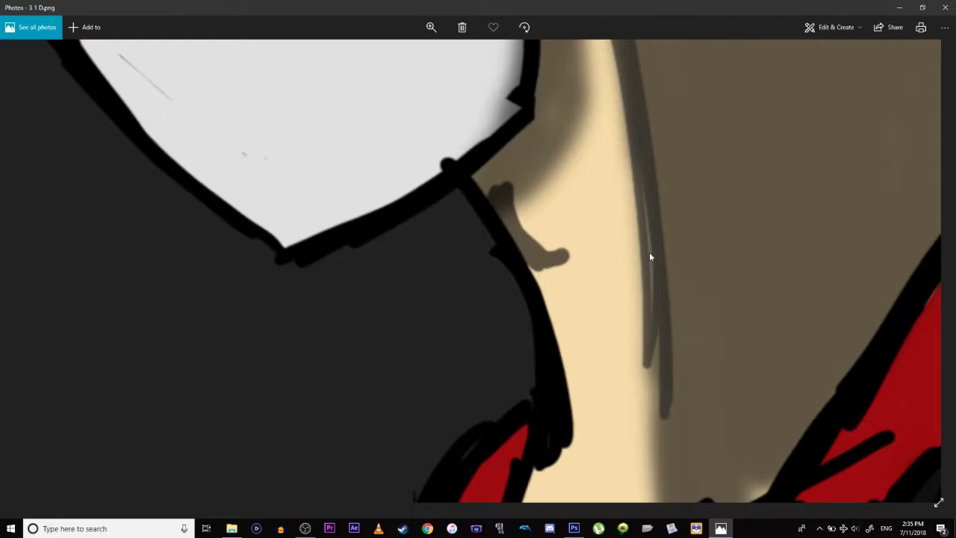
{"action": "left_click", "coordinate": [948, 3]}
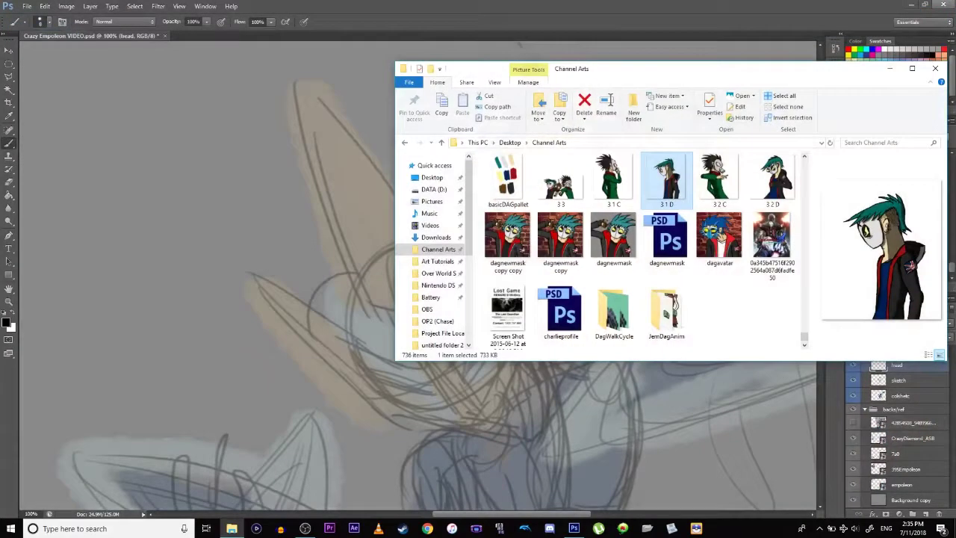
{"action": "left_click", "coordinate": [362, 3]}
{"action": "left_click_drag", "start_coordinate": [380, 373], "coordinate": [384, 323]}
{"action": "left_click_drag", "start_coordinate": [429, 256], "coordinate": [485, 357]}
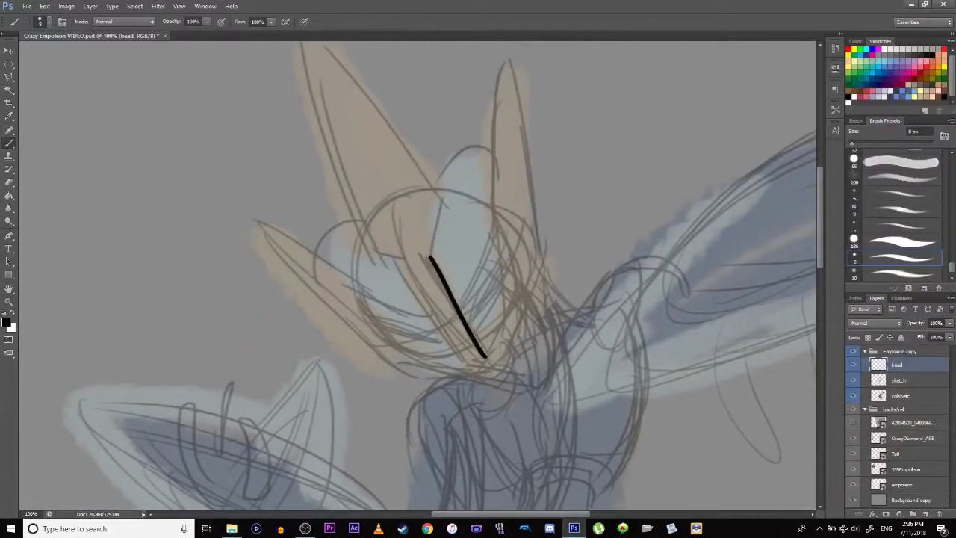
{"action": "left_click_drag", "start_coordinate": [405, 266], "coordinate": [475, 361]}
{"action": "mouse_move", "coordinate": [432, 266]}
{"action": "left_mouse_down"}
{"action": "mouse_move", "coordinate": [443, 199]}
{"action": "mouse_move", "coordinate": [505, 310]}
{"action": "mouse_move", "coordinate": [363, 147]}
{"action": "mouse_move", "coordinate": [405, 303]}
{"action": "left_mouse_up"}
{"action": "mouse_move", "coordinate": [374, 145]}
{"action": "left_mouse_down"}
{"action": "mouse_move", "coordinate": [431, 368]}
{"action": "mouse_move", "coordinate": [468, 383]}
{"action": "left_mouse_up"}
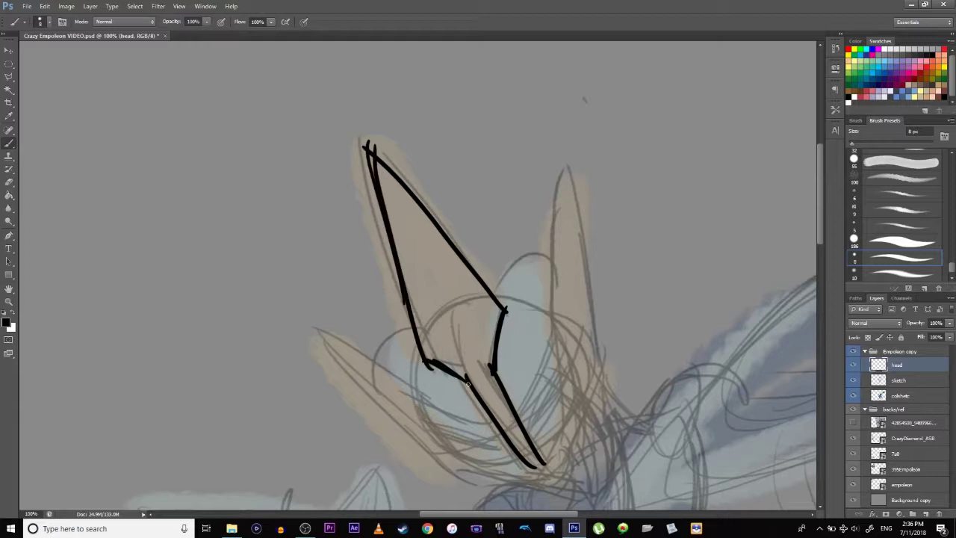
{"action": "left_click_drag", "start_coordinate": [348, 389], "coordinate": [311, 327]}
{"action": "left_click_drag", "start_coordinate": [375, 281], "coordinate": [445, 371]}
{"action": "left_click_drag", "start_coordinate": [422, 307], "coordinate": [463, 366]}
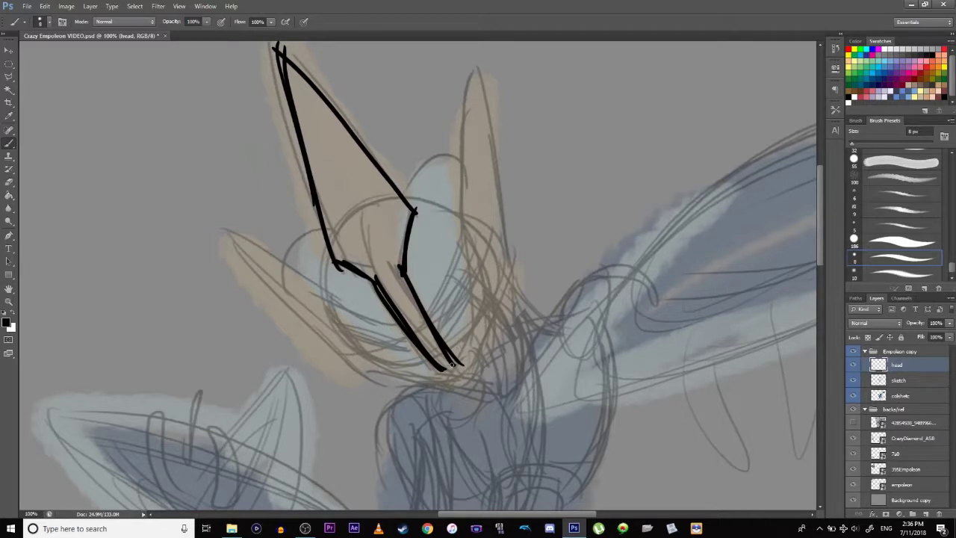
{"action": "key", "text": "ctrl+alt+z"}
{"action": "key", "text": "ctrl+alt+z"}
{"action": "key", "text": "ctrl+alt+z"}
{"action": "key", "text": "ctrl+alt+z"}
{"action": "key", "text": "ctrl+alt+z"}
{"action": "key", "text": "ctrl+alt+z"}
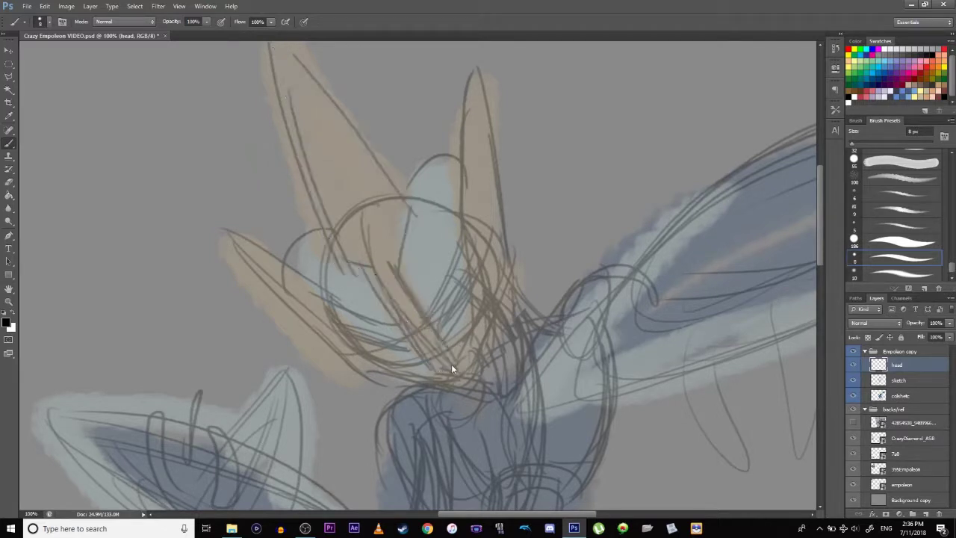
- Ink two short black strokes on the head layer, one on each side of the crest's lower tip
{"action": "left_click", "coordinate": [9, 65]}
{"action": "left_click", "coordinate": [11, 148]}
{"action": "key", "text": "ctrl+plus"}
{"action": "left_click_drag", "start_coordinate": [303, 330], "coordinate": [336, 314]}
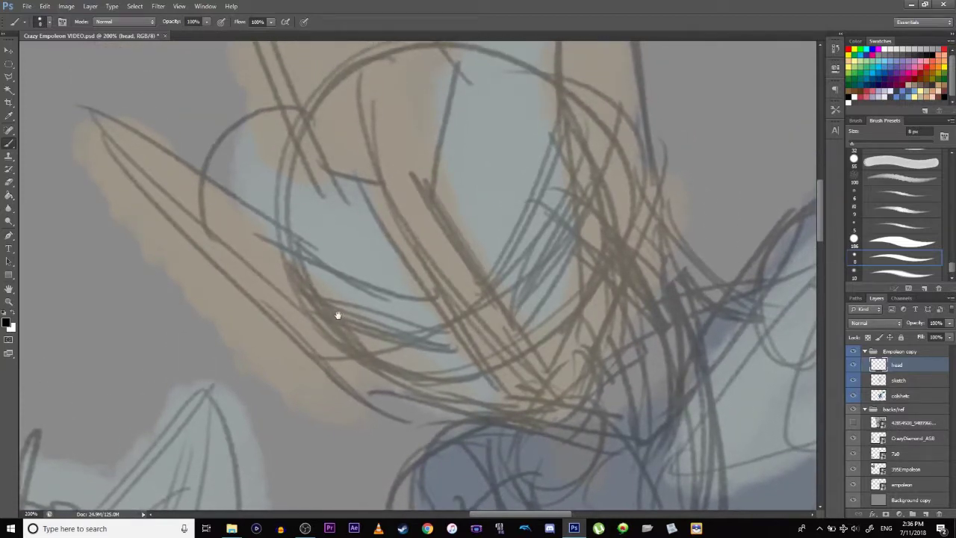
{"action": "left_click_drag", "start_coordinate": [431, 366], "coordinate": [429, 369]}
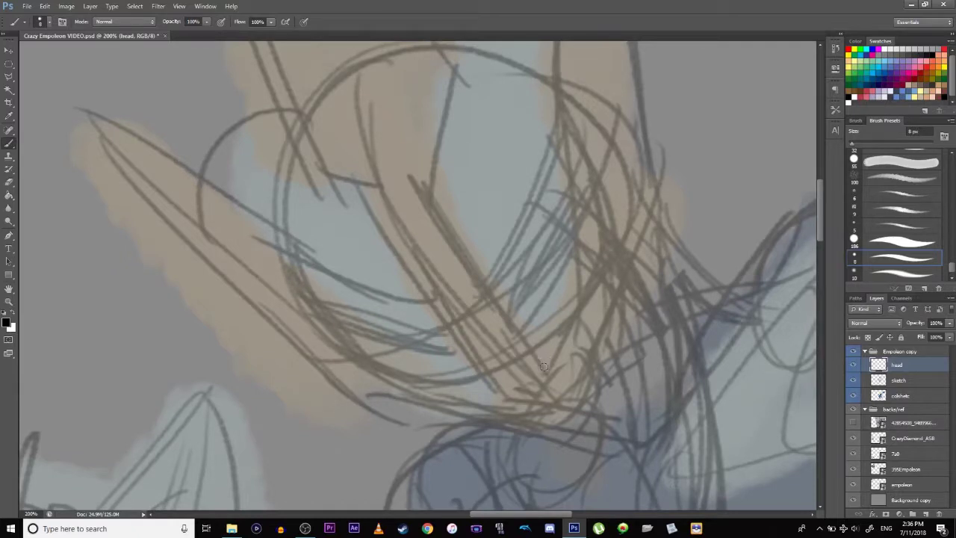
{"action": "left_click_drag", "start_coordinate": [544, 366], "coordinate": [580, 306]}
{"action": "left_click_drag", "start_coordinate": [486, 389], "coordinate": [399, 378]}
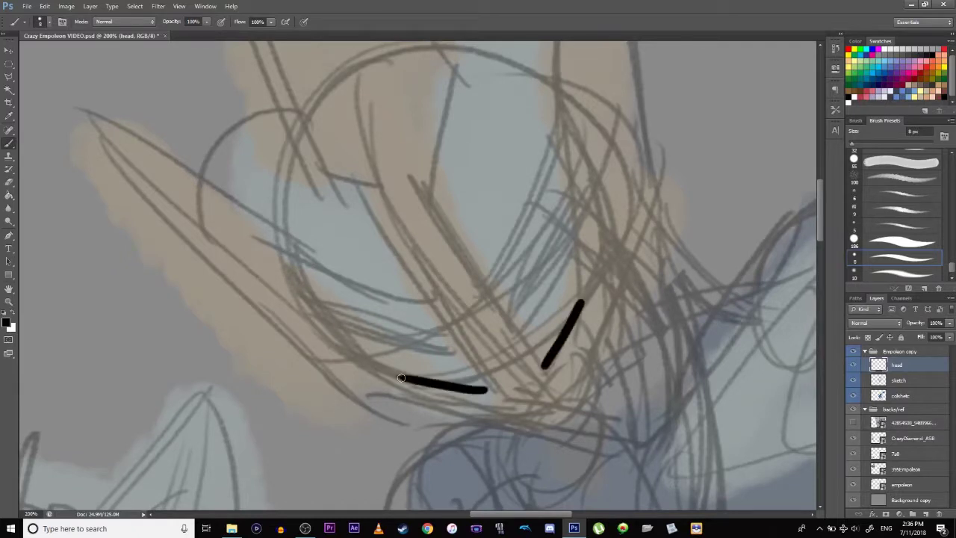
- Select the nearly horizontal short stroke with an elliptical marquee, nudge it slightly toward the crest's tip and deselect
{"action": "left_click", "coordinate": [9, 64]}
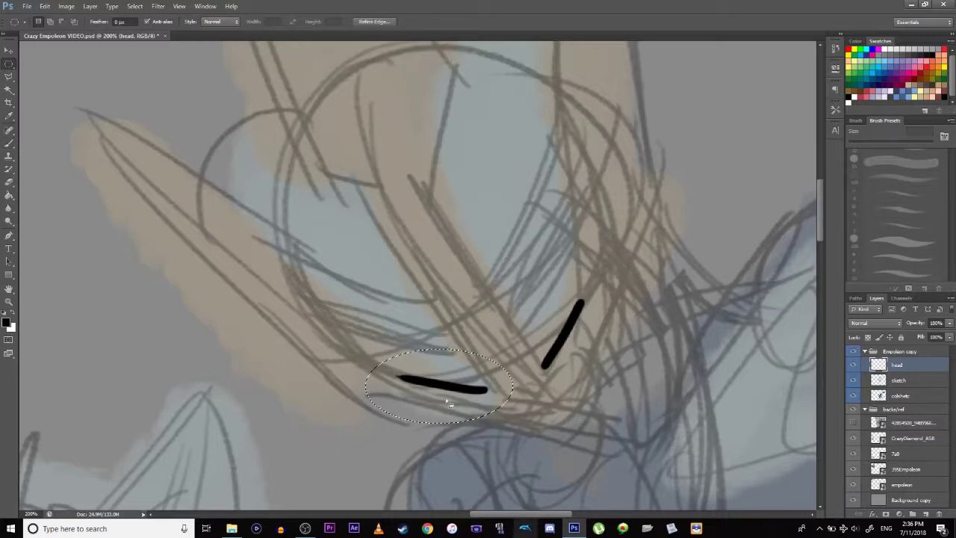
{"action": "key", "text": "ctrl+t"}
{"action": "mouse_move", "coordinate": [448, 396]}
{"action": "left_mouse_down"}
{"action": "mouse_move", "coordinate": [439, 366]}
{"action": "mouse_move", "coordinate": [438, 377]}
{"action": "left_mouse_up"}
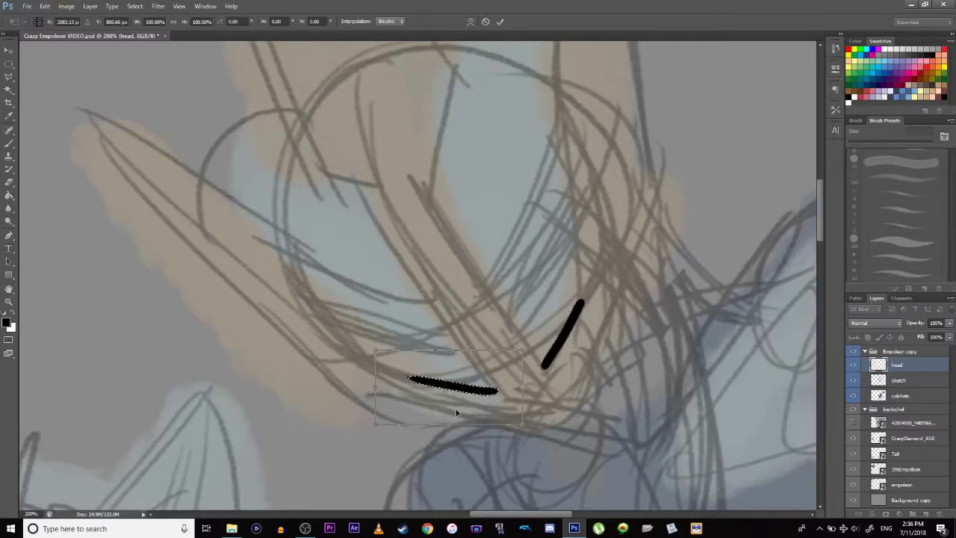
{"action": "key", "text": "Return"}
{"action": "left_click", "coordinate": [103, 105]}
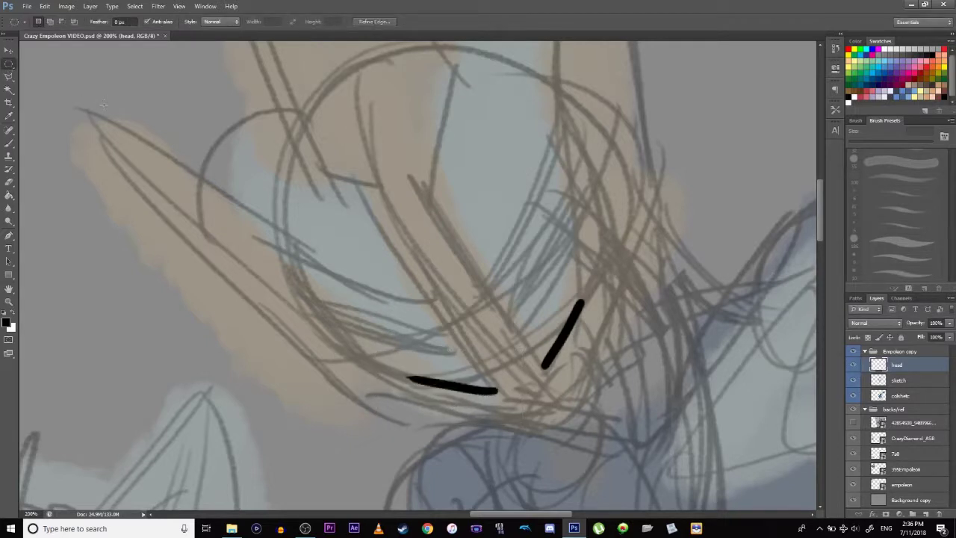
- Ink the left edge of the crest's central band with one smooth stroke meeting the nearly horizontal short stroke, redoing unsatisfactory attempts
{"action": "left_click_drag", "start_coordinate": [309, 354], "coordinate": [366, 410]}
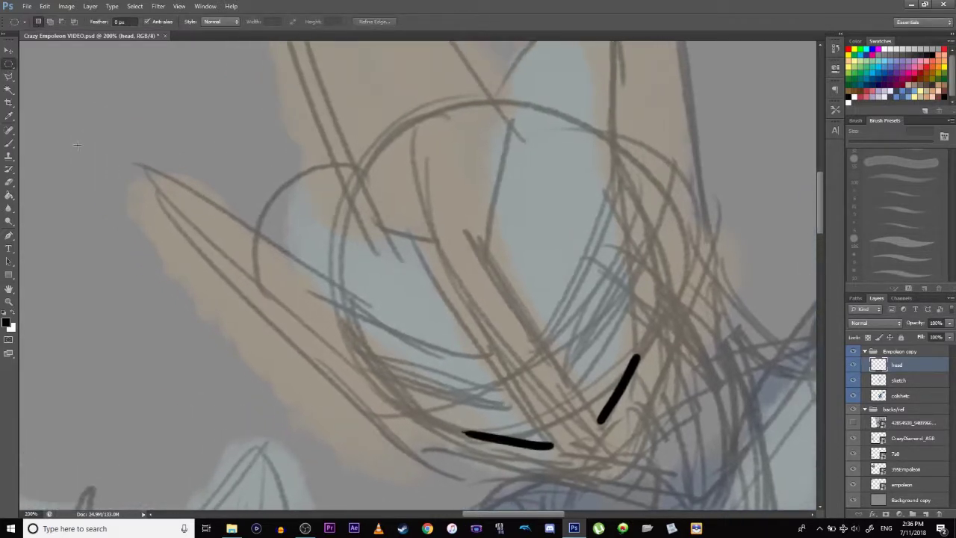
{"action": "left_click", "coordinate": [9, 143]}
{"action": "scroll", "coordinate": [401, 381], "scroll_direction": "down", "scroll_amount": 3}
{"action": "scroll", "coordinate": [401, 381], "scroll_direction": "right", "scroll_amount": 3}
{"action": "mouse_move", "coordinate": [484, 378]}
{"action": "left_mouse_down"}
{"action": "mouse_move", "coordinate": [433, 319]}
{"action": "mouse_move", "coordinate": [354, 180]}
{"action": "left_mouse_up"}
{"action": "key", "text": "ctrl+z"}
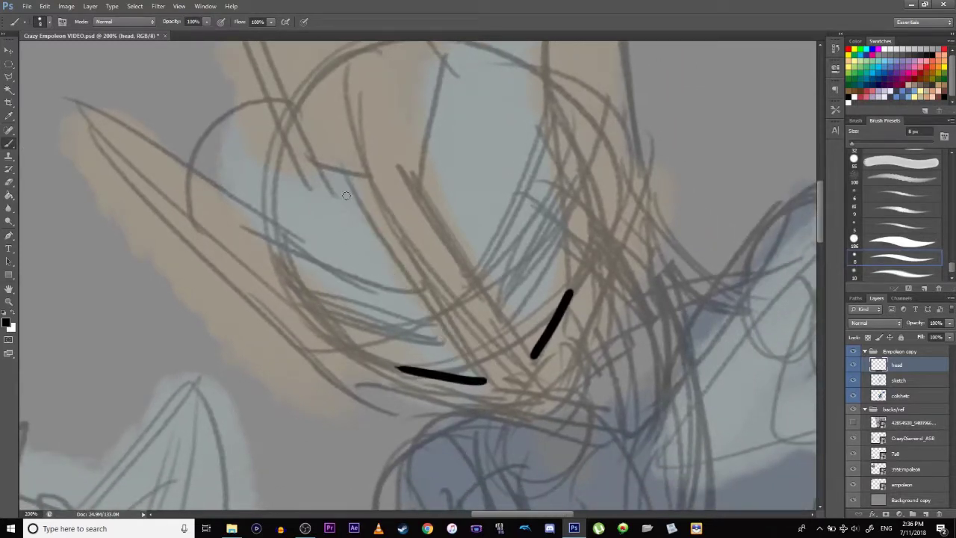
{"action": "left_click_drag", "start_coordinate": [348, 181], "coordinate": [517, 384]}
{"action": "key", "text": "ctrl+z"}
{"action": "mouse_move", "coordinate": [350, 181]}
{"action": "left_mouse_down"}
{"action": "mouse_move", "coordinate": [454, 356]}
{"action": "mouse_move", "coordinate": [487, 384]}
{"action": "left_mouse_up"}
- Ink the right edge of the crest's central band down to the slanted short stroke, redrawing it until it joins cleanly
{"action": "mouse_move", "coordinate": [420, 172]}
{"action": "left_mouse_down"}
{"action": "mouse_move", "coordinate": [535, 348]}
{"action": "mouse_move", "coordinate": [450, 217]}
{"action": "mouse_move", "coordinate": [539, 338]}
{"action": "mouse_move", "coordinate": [429, 193]}
{"action": "left_mouse_up"}
{"action": "key", "text": "ctrl+z"}
{"action": "key", "text": "ctrl+z"}
{"action": "left_click_drag", "start_coordinate": [480, 281], "coordinate": [535, 354]}
{"action": "key", "text": "ctrl+z"}
{"action": "mouse_move", "coordinate": [418, 178]}
{"action": "left_mouse_down"}
{"action": "mouse_move", "coordinate": [465, 268]}
{"action": "mouse_move", "coordinate": [535, 354]}
{"action": "left_mouse_up"}
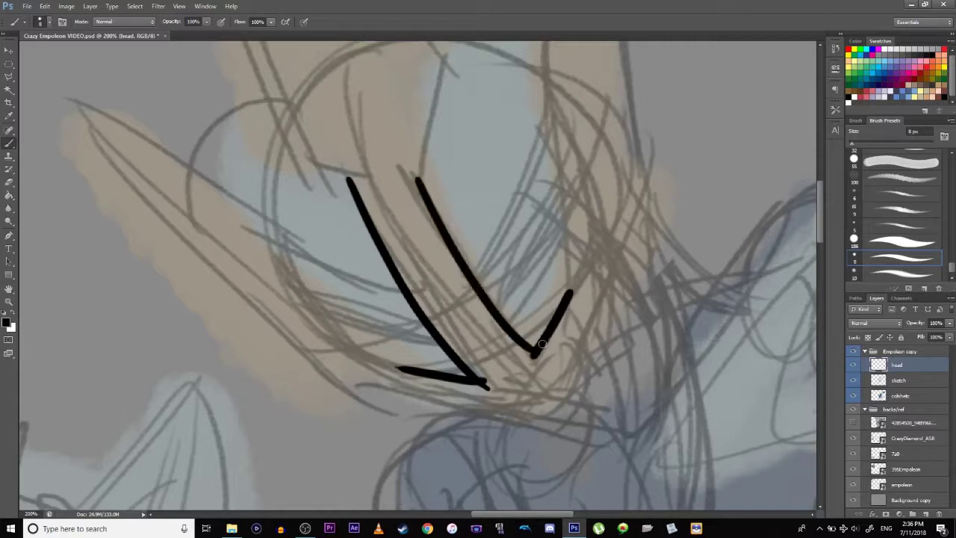
{"action": "key", "text": "ctrl+z"}
{"action": "mouse_move", "coordinate": [415, 167]}
{"action": "left_mouse_down"}
{"action": "mouse_move", "coordinate": [469, 279]}
{"action": "mouse_move", "coordinate": [535, 354]}
{"action": "left_mouse_up"}
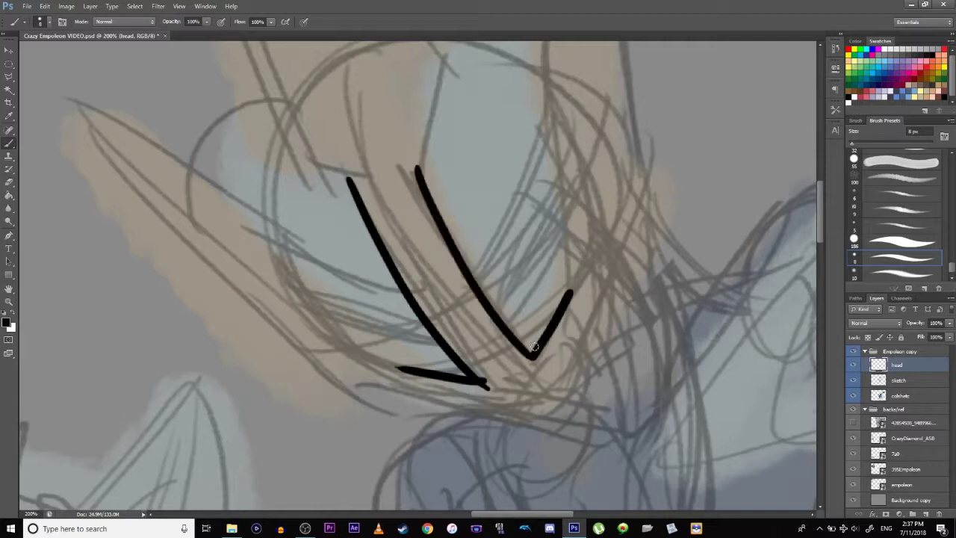
{"action": "key", "text": "ctrl+plus"}
{"action": "key", "text": "ctrl+plus"}
{"action": "left_click_drag", "start_coordinate": [358, 332], "coordinate": [282, 261]}
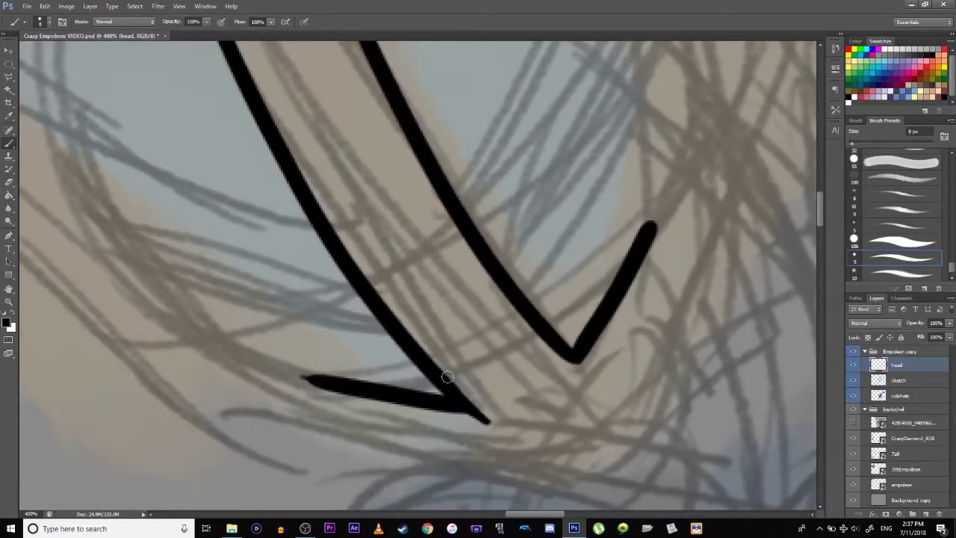
- Rework the upper end of the crest's central band's right edge, redoing the stroke until it runs smoothly into the line below
{"action": "left_click_drag", "start_coordinate": [476, 416], "coordinate": [465, 416]}
{"action": "key", "text": "ctrl+z"}
{"action": "left_click_drag", "start_coordinate": [469, 371], "coordinate": [429, 490]}
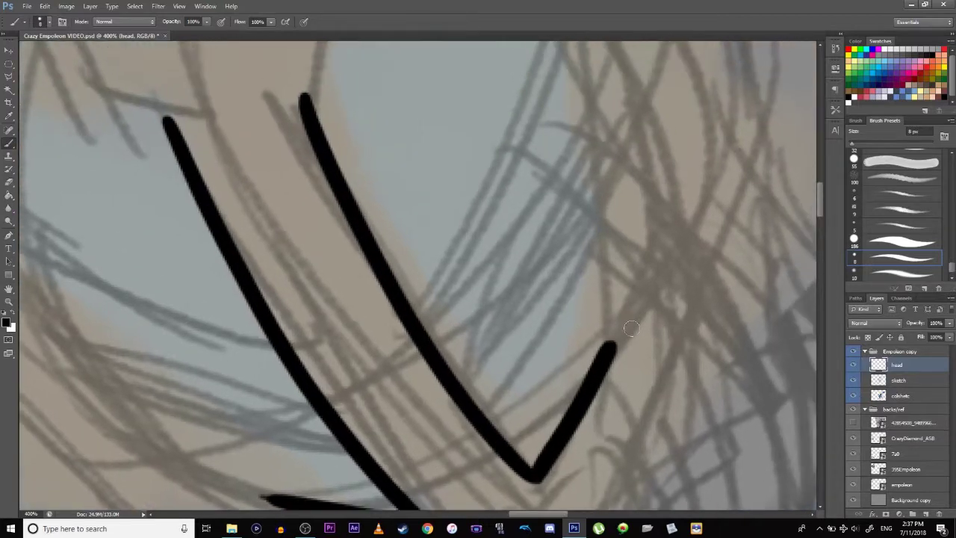
{"action": "left_click_drag", "start_coordinate": [620, 327], "coordinate": [567, 448]}
{"action": "key", "text": "ctrl+minus"}
{"action": "key", "text": "ctrl+minus"}
{"action": "key", "text": "ctrl+minus"}
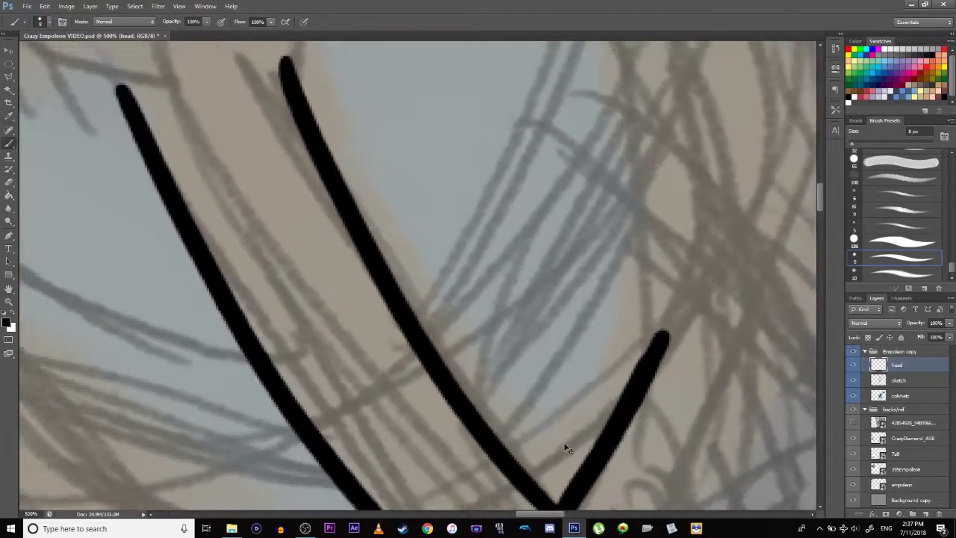
{"action": "key", "text": "ctrl+plus"}
{"action": "key", "text": "ctrl+plus"}
{"action": "key", "text": "ctrl+plus"}
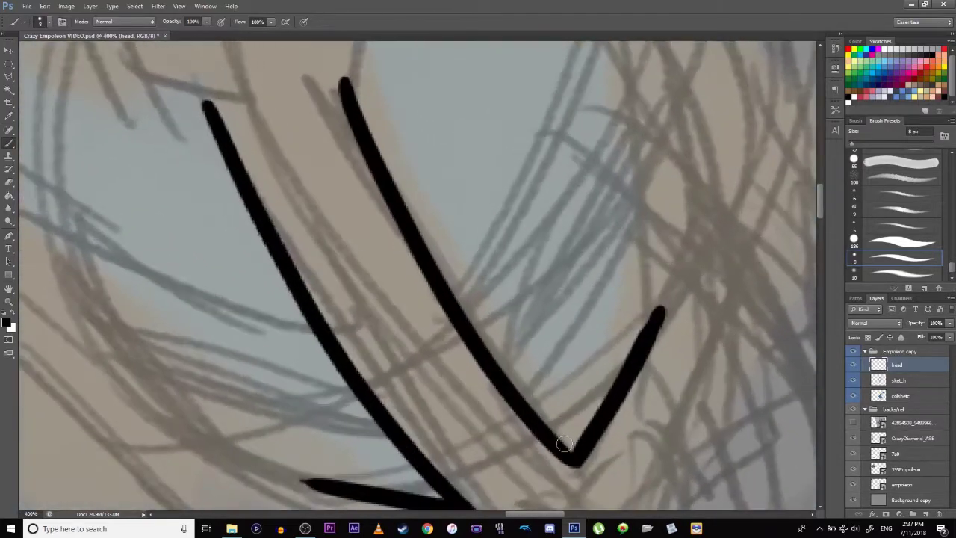
{"action": "left_click_drag", "start_coordinate": [312, 190], "coordinate": [346, 309]}
{"action": "left_click_drag", "start_coordinate": [365, 169], "coordinate": [396, 232]}
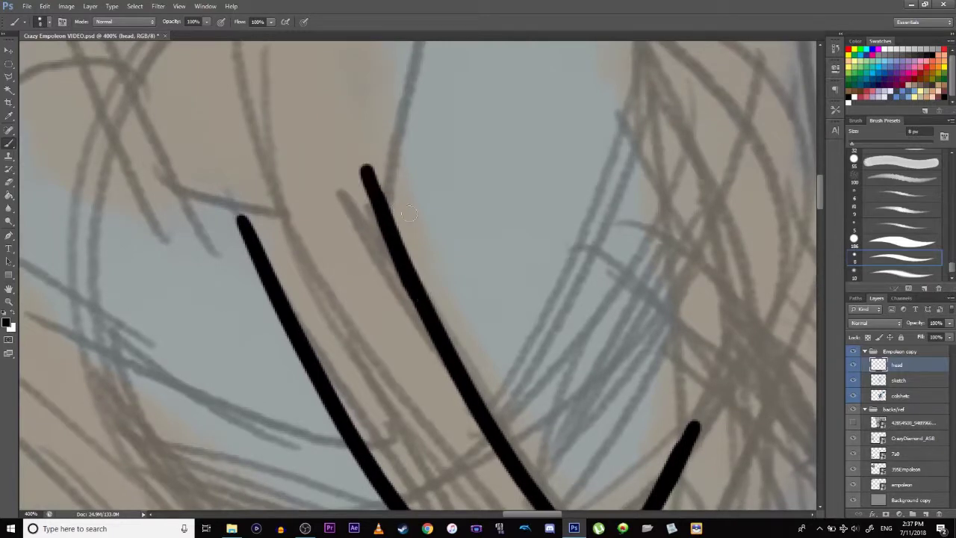
{"action": "key", "text": "ctrl+z"}
{"action": "key", "text": "ctrl+z"}
{"action": "key", "text": "ctrl+z"}
{"action": "key", "text": "ctrl+z"}
{"action": "key", "text": "ctrl+z"}
{"action": "key", "text": "ctrl+z"}
{"action": "key", "text": "ctrl+z"}
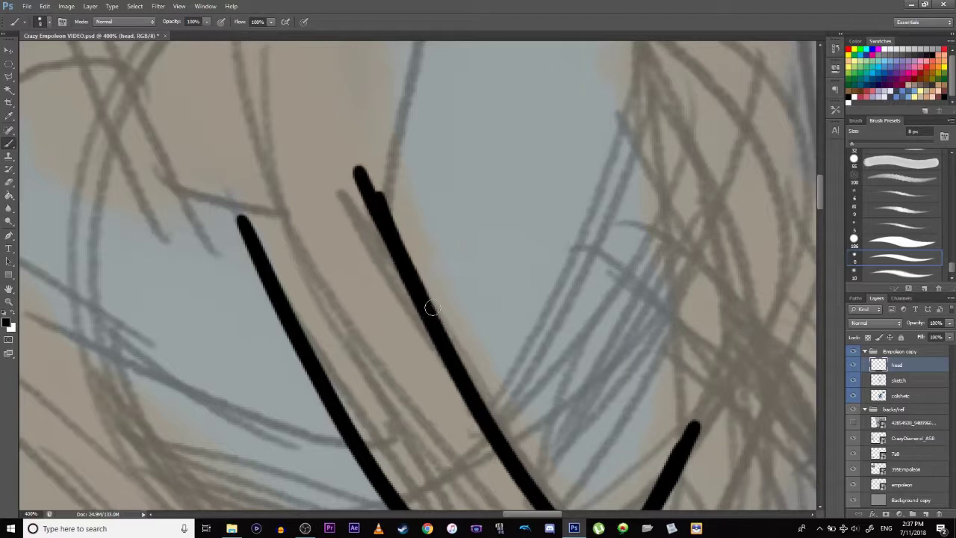
{"action": "key", "text": "ctrl+z"}
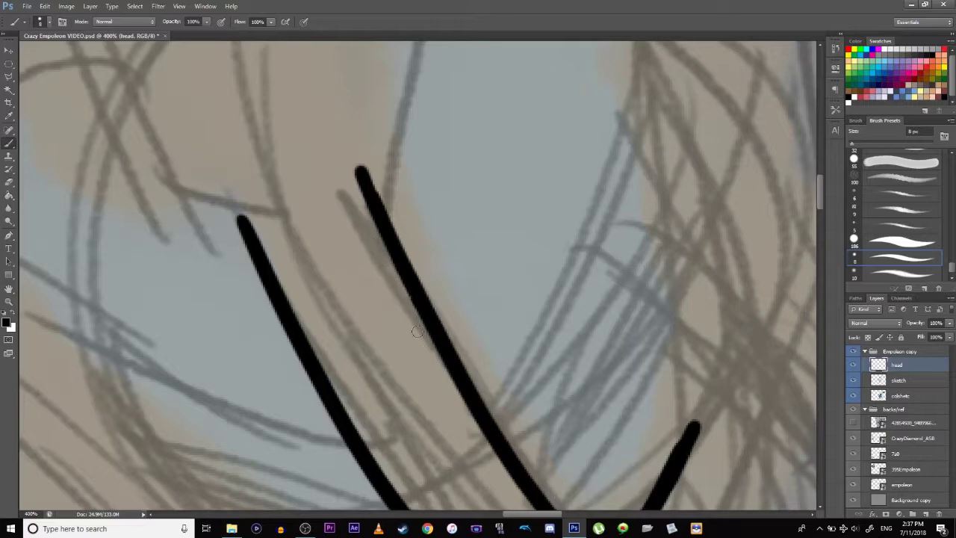
- Ink two short strokes flaring outward from the central band's upper ends, one nearly horizontal on the left edge and one slanting up from the right edge
{"action": "mouse_move", "coordinate": [377, 301]}
{"action": "left_mouse_down"}
{"action": "mouse_move", "coordinate": [193, 68]}
{"action": "mouse_move", "coordinate": [369, 352]}
{"action": "left_mouse_up"}
{"action": "mouse_move", "coordinate": [260, 225]}
{"action": "left_mouse_down"}
{"action": "mouse_move", "coordinate": [362, 376]}
{"action": "mouse_move", "coordinate": [384, 363]}
{"action": "mouse_move", "coordinate": [301, 254]}
{"action": "mouse_move", "coordinate": [355, 333]}
{"action": "left_mouse_up"}
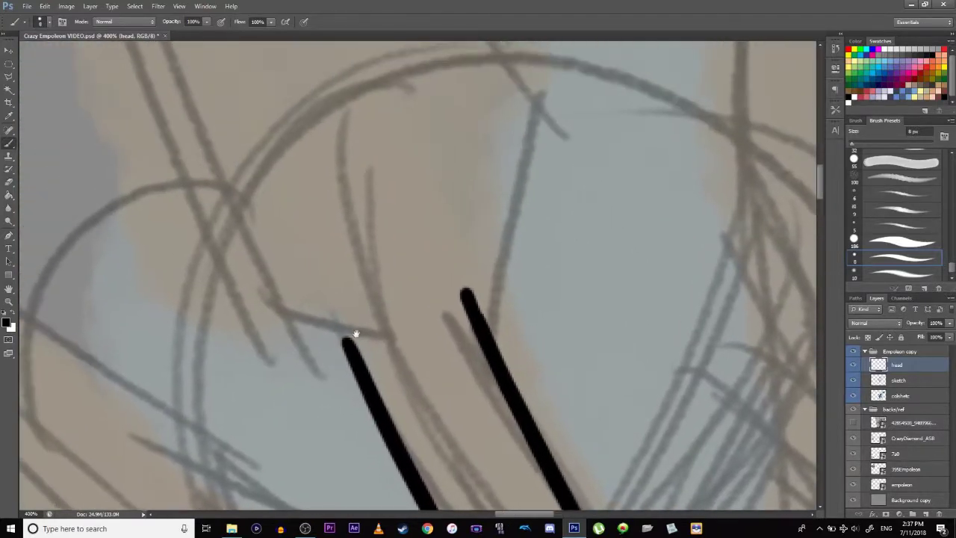
{"action": "key", "text": "ctrl+minus"}
{"action": "key", "text": "ctrl+minus"}
{"action": "key", "text": "ctrl+minus"}
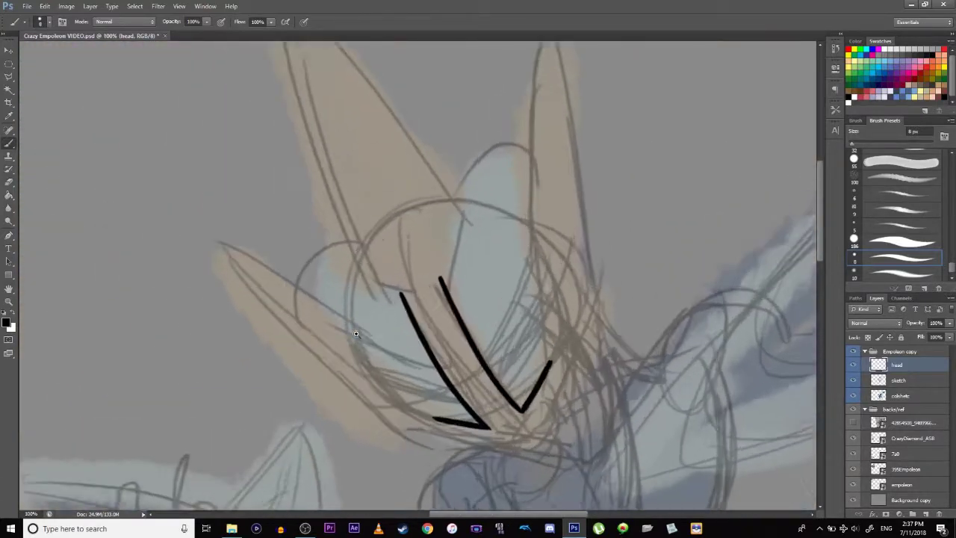
{"action": "key", "text": "ctrl+plus"}
{"action": "key", "text": "ctrl+plus"}
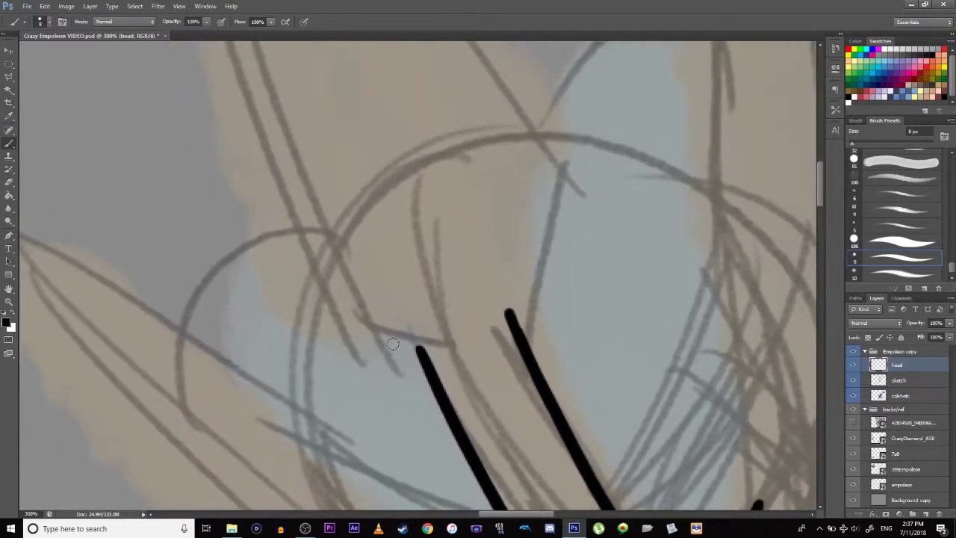
{"action": "left_click_drag", "start_coordinate": [416, 351], "coordinate": [329, 332]}
{"action": "left_click_drag", "start_coordinate": [446, 308], "coordinate": [470, 354]}
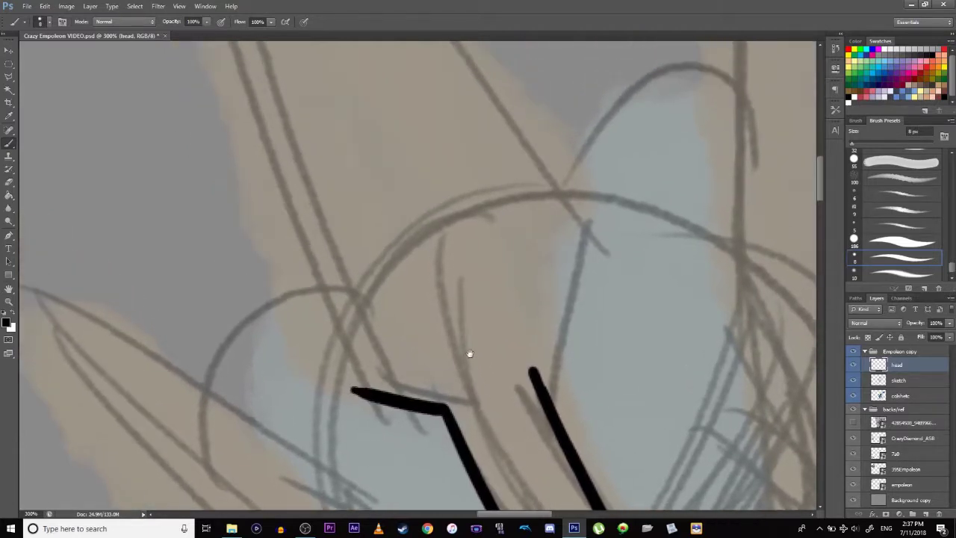
{"action": "left_click_drag", "start_coordinate": [531, 371], "coordinate": [574, 278]}
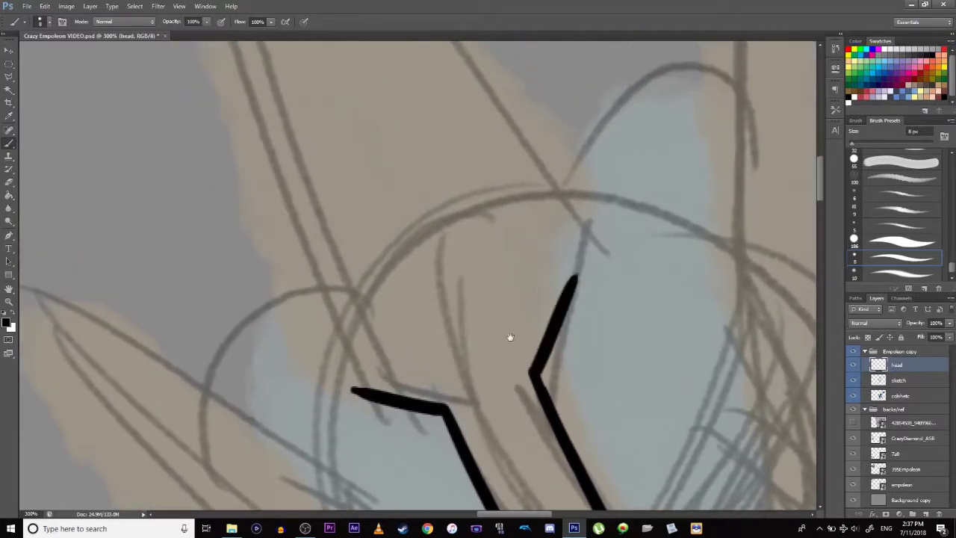
- Ink the right edge of the crest's central spike from the slanted short stroke up to the tip, redrawing the first attempt
{"action": "key", "text": "ctrl+minus"}
{"action": "left_click_drag", "start_coordinate": [255, 261], "coordinate": [314, 371]}
{"action": "left_click_drag", "start_coordinate": [358, 317], "coordinate": [337, 385]}
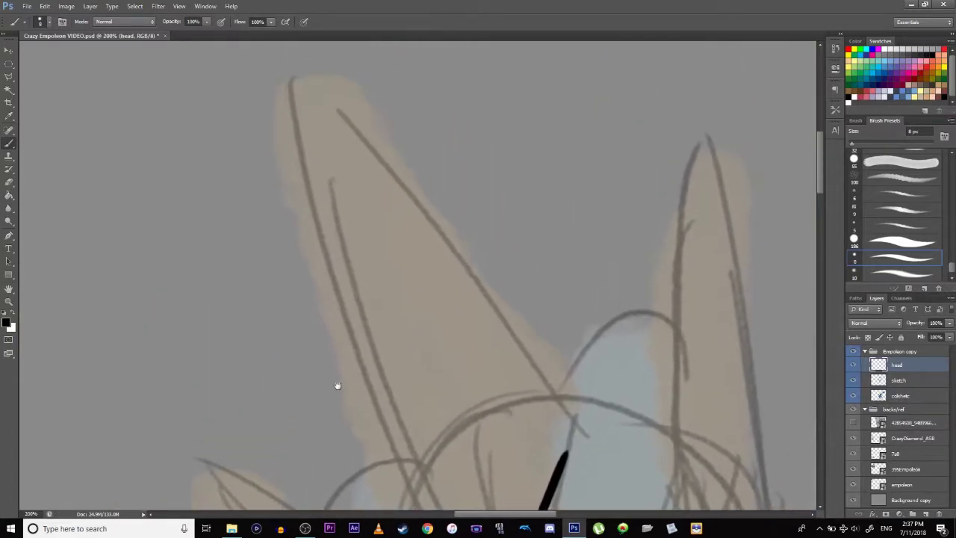
{"action": "scroll", "coordinate": [393, 324], "scroll_direction": "down", "scroll_amount": 1}
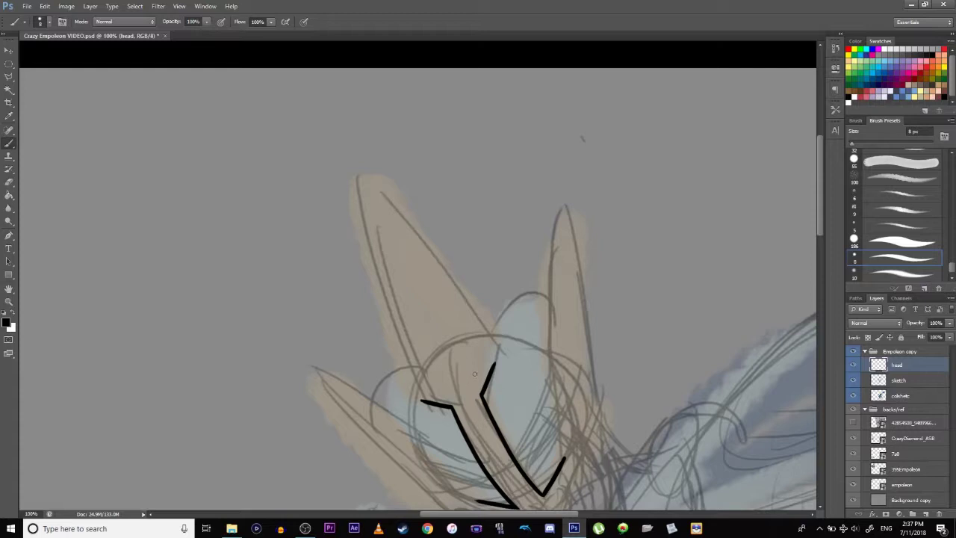
{"action": "left_click_drag", "start_coordinate": [493, 359], "coordinate": [370, 205]}
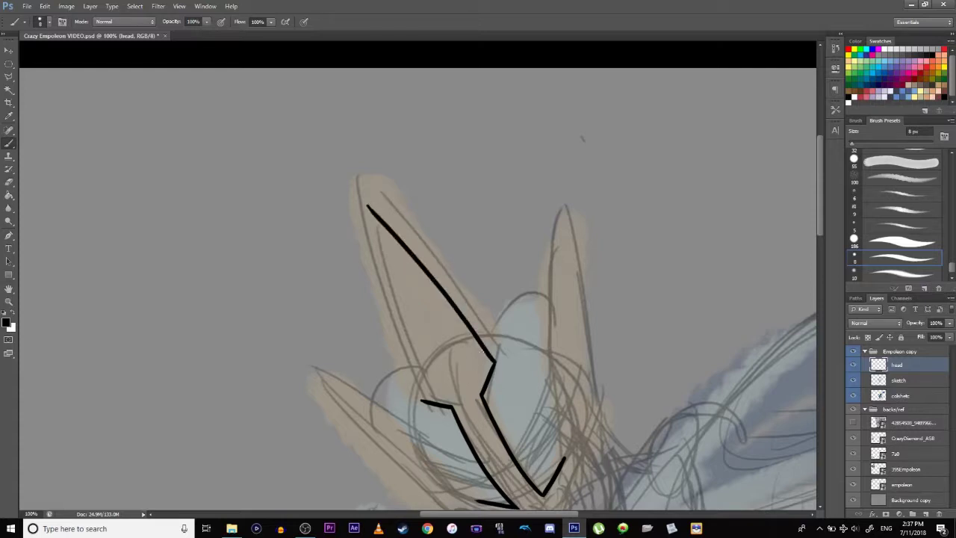
{"action": "key", "text": "ctrl+z"}
{"action": "left_click_drag", "start_coordinate": [493, 362], "coordinate": [394, 249]}
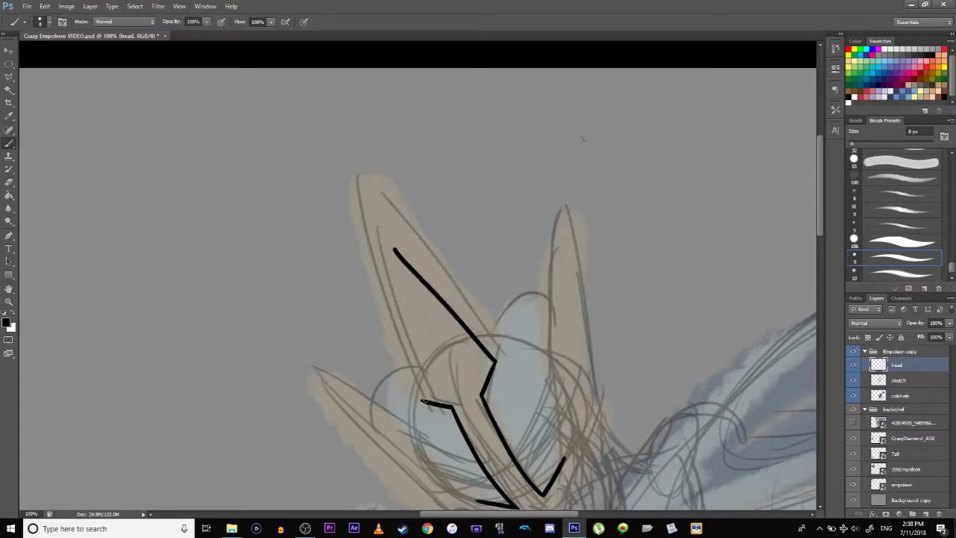
- Ink the left edge of the central spike in one curved stroke from the tip down toward the nearly horizontal short stroke, redoing unsatisfactory attempts
{"action": "left_click_drag", "start_coordinate": [406, 350], "coordinate": [428, 397]}
{"action": "mouse_move", "coordinate": [516, 489]}
{"action": "left_mouse_down"}
{"action": "mouse_move", "coordinate": [386, 259]}
{"action": "mouse_move", "coordinate": [416, 352]}
{"action": "mouse_move", "coordinate": [438, 357]}
{"action": "left_mouse_up"}
{"action": "key", "text": "ctrl+z"}
{"action": "left_click_drag", "start_coordinate": [345, 170], "coordinate": [383, 334]}
{"action": "key", "text": "ctrl+z"}
{"action": "left_click_drag", "start_coordinate": [345, 170], "coordinate": [382, 333]}
{"action": "key", "text": "ctrl+z"}
{"action": "left_click_drag", "start_coordinate": [345, 171], "coordinate": [383, 335]}
{"action": "key", "text": "ctrl+z"}
{"action": "key", "text": "ctrl+z"}
{"action": "key", "text": "ctrl+z"}
{"action": "left_click_drag", "start_coordinate": [346, 172], "coordinate": [401, 330]}
{"action": "key", "text": "ctrl+z"}
{"action": "mouse_move", "coordinate": [346, 172]}
{"action": "left_mouse_down"}
{"action": "mouse_move", "coordinate": [400, 329]}
{"action": "mouse_move", "coordinate": [346, 206]}
{"action": "mouse_move", "coordinate": [346, 172]}
{"action": "mouse_move", "coordinate": [386, 331]}
{"action": "left_mouse_up"}
{"action": "key", "text": "ctrl+z"}
{"action": "key", "text": "ctrl+z"}
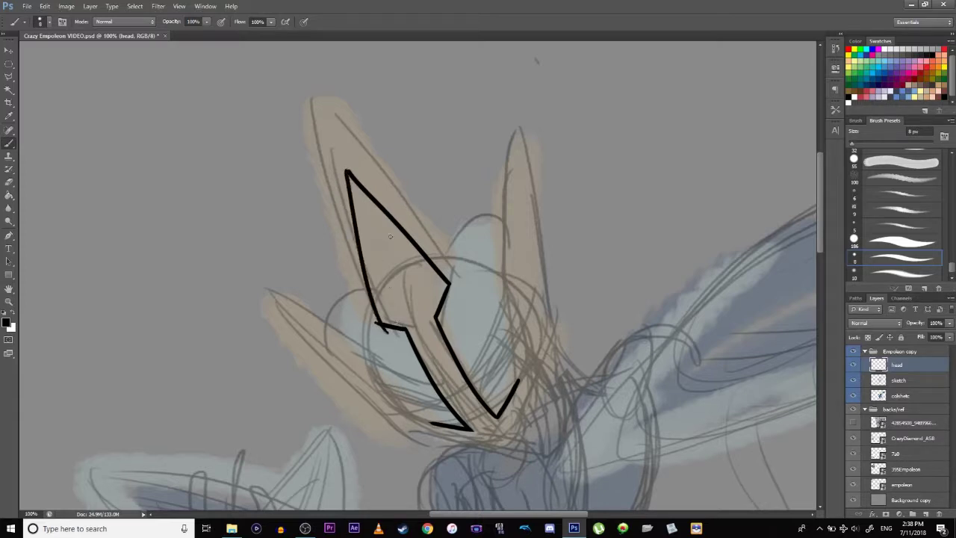
{"action": "key", "text": "ctrl+z"}
{"action": "left_click_drag", "start_coordinate": [346, 174], "coordinate": [376, 319]}
{"action": "key", "text": "ctrl+z"}
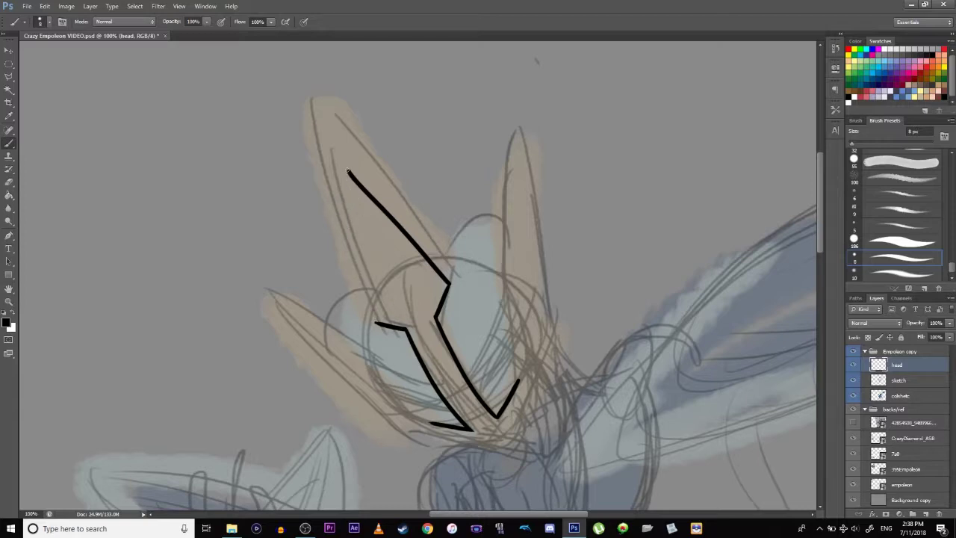
{"action": "left_click_drag", "start_coordinate": [346, 172], "coordinate": [377, 320]}
- Extend the lower end of the spike's left edge until it joins the nearly horizontal short stroke, retrying the connecting stroke as needed
{"action": "scroll", "coordinate": [386, 308], "scroll_direction": "up", "scroll_amount": 4}
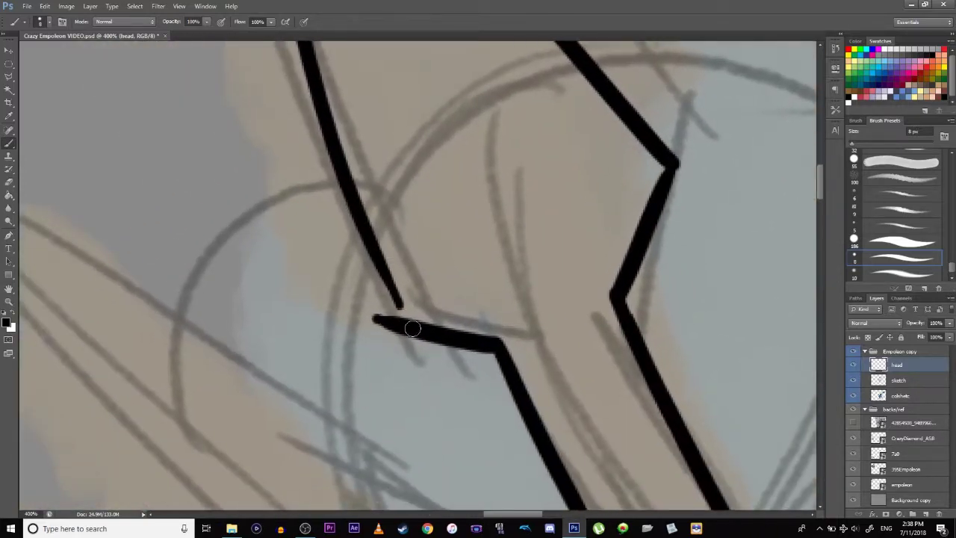
{"action": "mouse_move", "coordinate": [412, 326]}
{"action": "left_mouse_down"}
{"action": "mouse_move", "coordinate": [373, 257]}
{"action": "mouse_move", "coordinate": [354, 195]}
{"action": "left_mouse_up"}
{"action": "key", "text": "ctrl+z"}
{"action": "left_click_drag", "start_coordinate": [409, 326], "coordinate": [342, 171]}
{"action": "key", "text": "ctrl+z"}
{"action": "left_click_drag", "start_coordinate": [410, 325], "coordinate": [351, 167]}
{"action": "key", "text": "ctrl+z"}
{"action": "left_click_drag", "start_coordinate": [356, 214], "coordinate": [429, 328]}
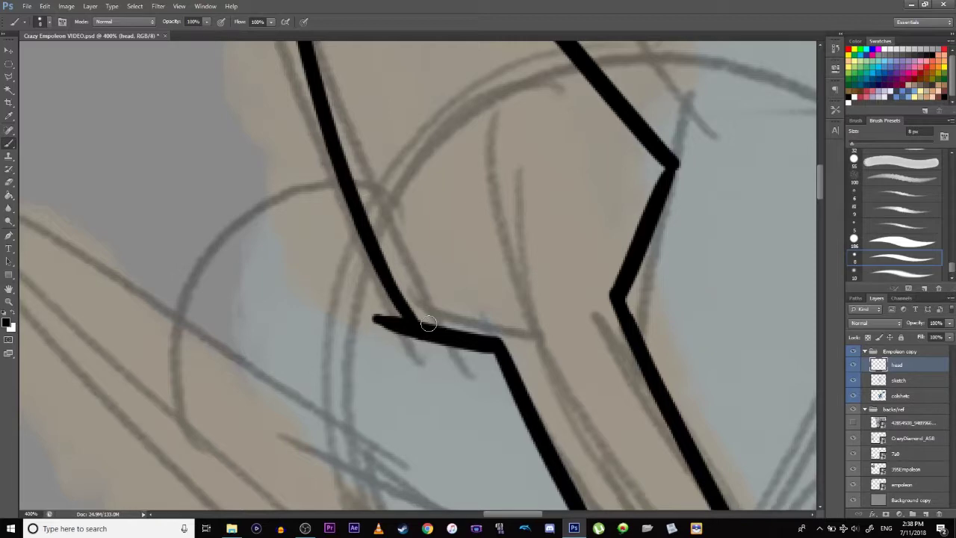
- Select the spike's left edge with combined elliptical marquees, then free-transform it outward so its lower end meets the short stroke's outer tip, and deselect
{"action": "key", "text": "ctrl+minus"}
{"action": "key", "text": "ctrl+minus"}
{"action": "key", "text": "ctrl+minus"}
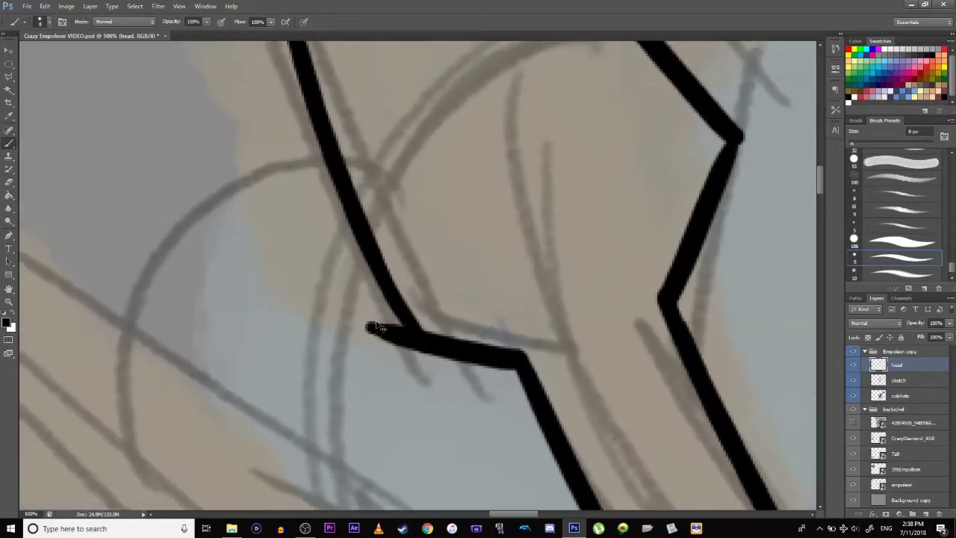
{"action": "key", "text": "ctrl+plus"}
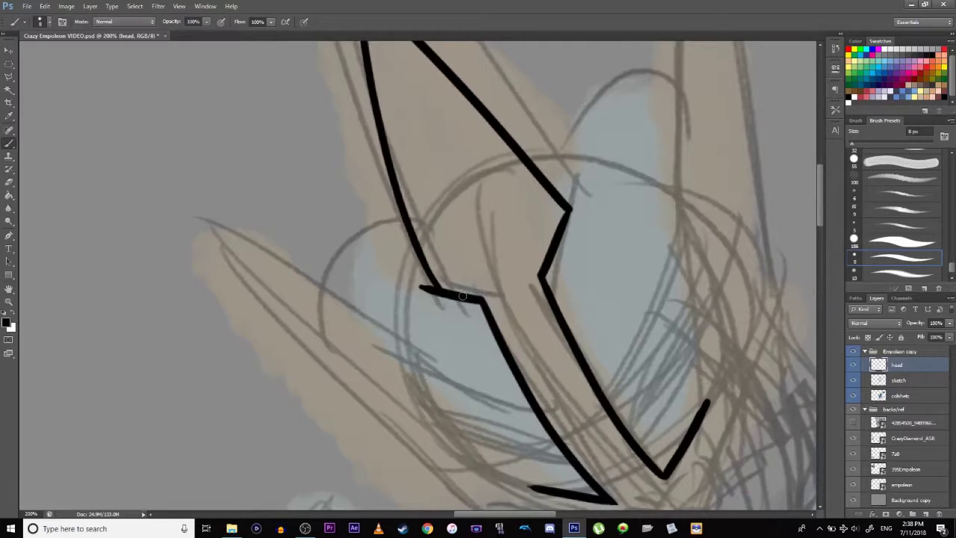
{"action": "left_click_drag", "start_coordinate": [431, 282], "coordinate": [463, 342]}
{"action": "left_click_drag", "start_coordinate": [563, 284], "coordinate": [590, 334]}
{"action": "left_click", "coordinate": [9, 64]}
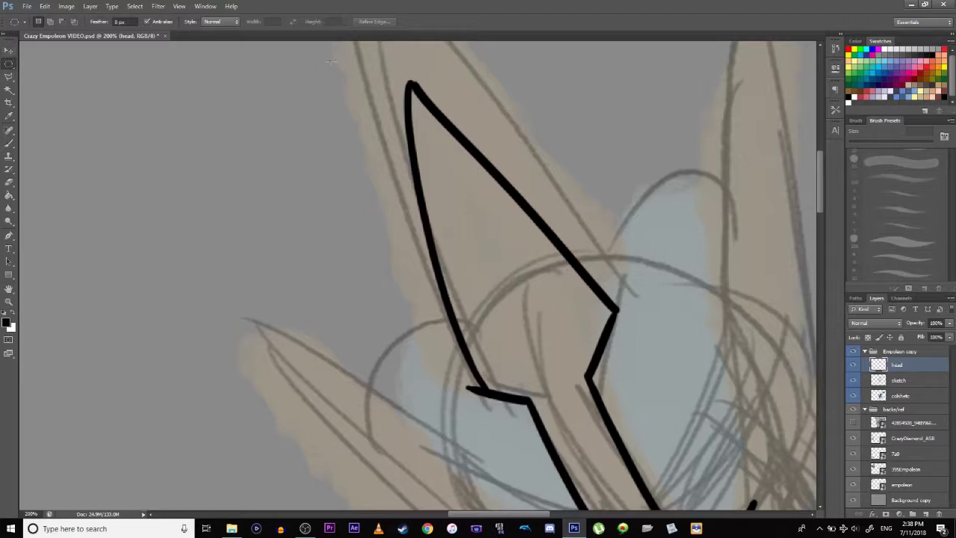
{"action": "left_click_drag", "start_coordinate": [329, 61], "coordinate": [459, 314]}
{"action": "left_click_drag", "start_coordinate": [420, 273], "coordinate": [492, 348]}
{"action": "left_click_drag", "start_coordinate": [445, 313], "coordinate": [469, 388]}
{"action": "left_click_drag", "start_coordinate": [508, 354], "coordinate": [475, 388]}
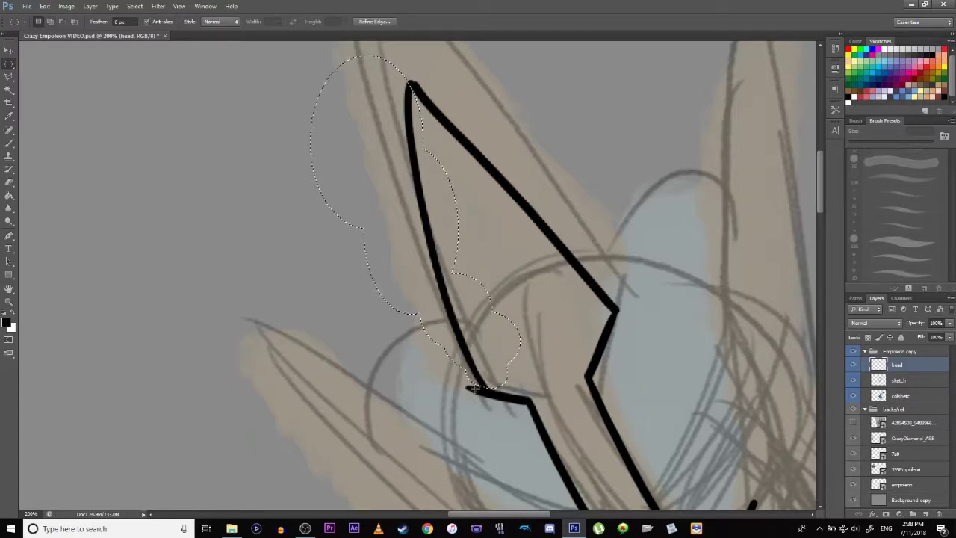
{"action": "key", "text": "ctrl+t"}
{"action": "left_click_drag", "start_coordinate": [394, 102], "coordinate": [412, 82]}
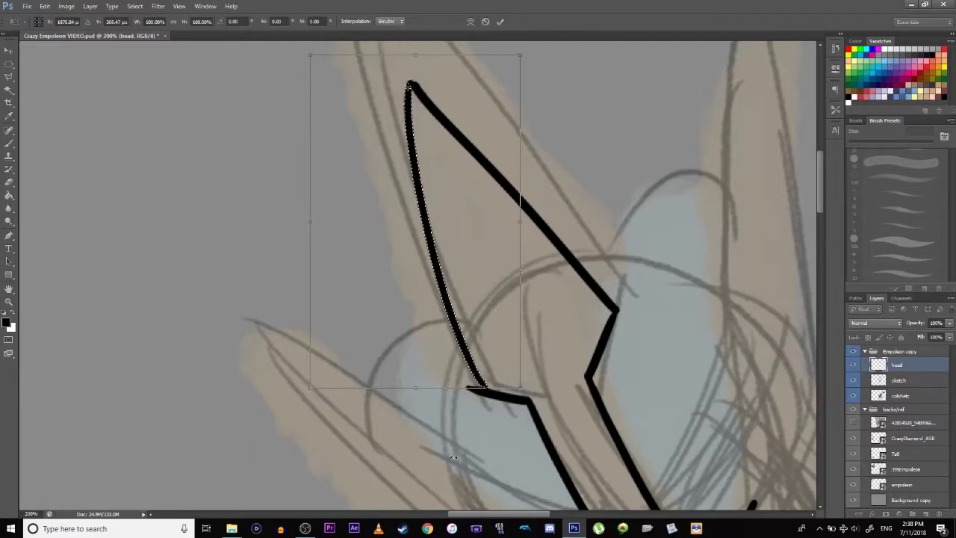
{"action": "mouse_move", "coordinate": [544, 387]}
{"action": "left_mouse_down"}
{"action": "mouse_move", "coordinate": [531, 398]}
{"action": "mouse_move", "coordinate": [541, 393]}
{"action": "left_mouse_up"}
{"action": "left_click_drag", "start_coordinate": [403, 390], "coordinate": [402, 389]}
{"action": "left_click_drag", "start_coordinate": [370, 344], "coordinate": [378, 386]}
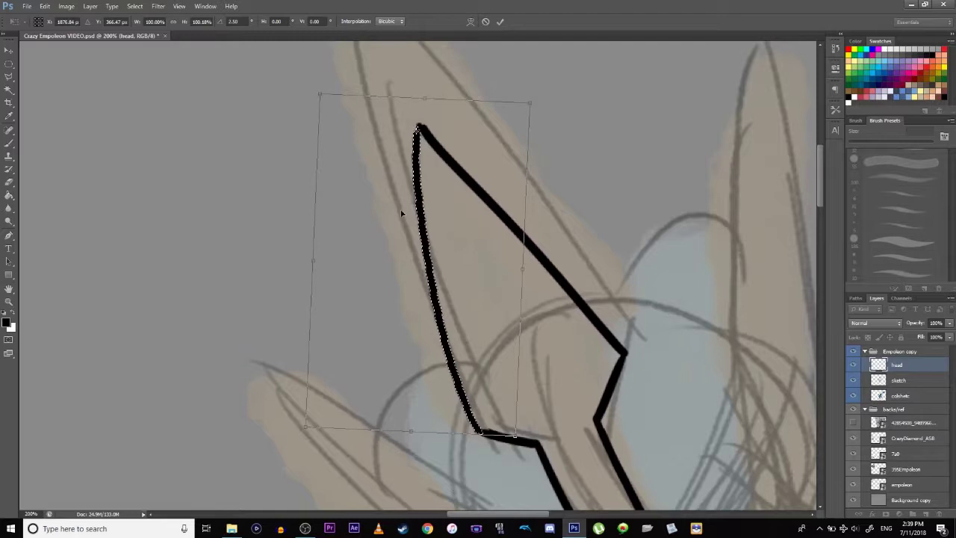
{"action": "left_click_drag", "start_coordinate": [398, 152], "coordinate": [482, 438]}
{"action": "left_click_drag", "start_coordinate": [433, 70], "coordinate": [421, 74]}
{"action": "key", "text": "Return"}
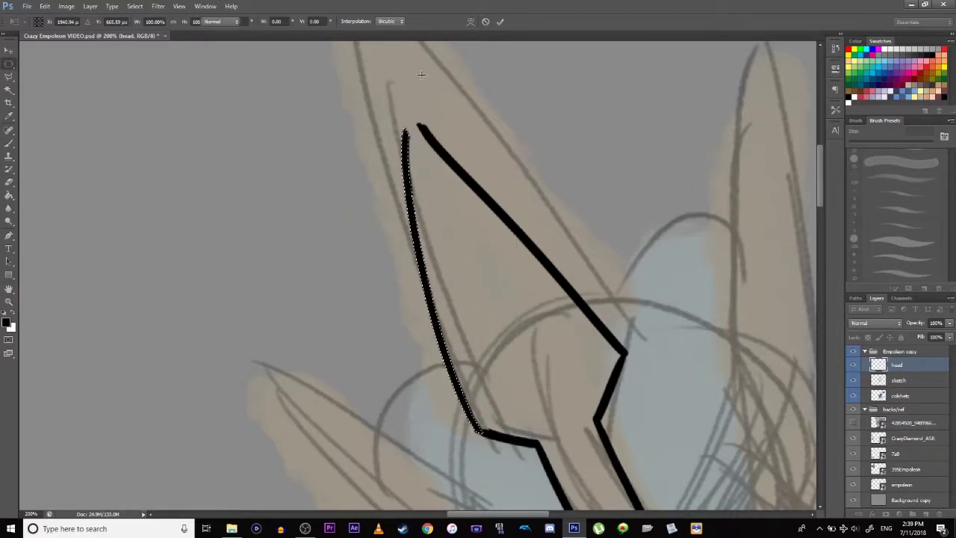
{"action": "key", "text": "ctrl+d"}
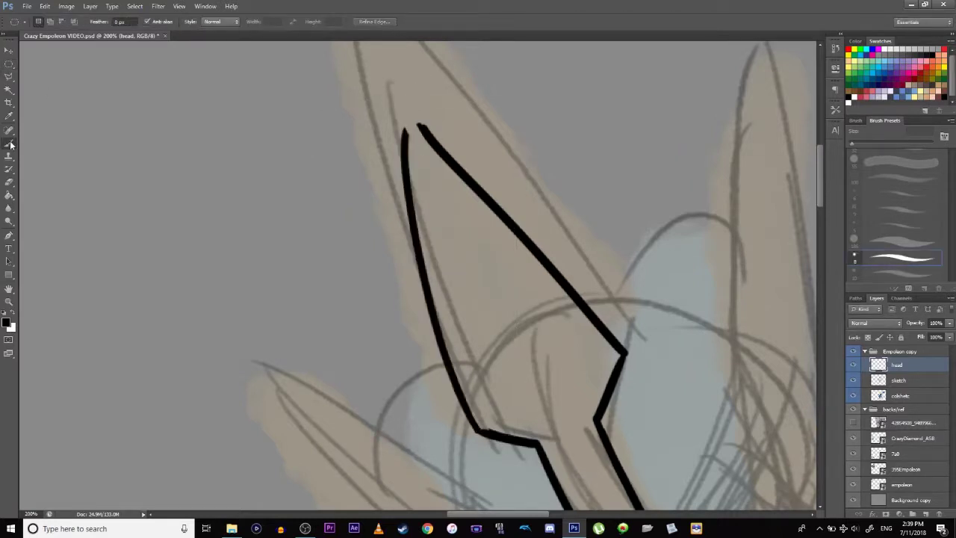
- Close the gap at the spike's tip with the brush, joining the left edge to the right edge and redoing uneven strokes
{"action": "key", "text": "b"}
{"action": "mouse_move", "coordinate": [404, 111]}
{"action": "left_mouse_down"}
{"action": "mouse_move", "coordinate": [405, 132]}
{"action": "mouse_move", "coordinate": [460, 171]}
{"action": "left_mouse_up"}
{"action": "key", "text": "ctrl+plus"}
{"action": "key", "text": "ctrl+plus"}
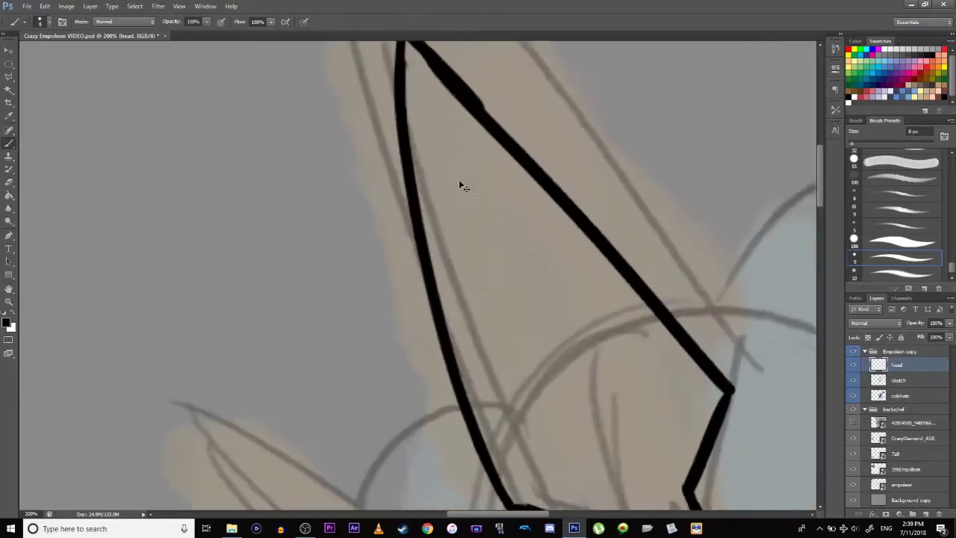
{"action": "left_click_drag", "start_coordinate": [379, 182], "coordinate": [393, 357]}
{"action": "key", "text": "ctrl+z"}
{"action": "left_click_drag", "start_coordinate": [404, 125], "coordinate": [512, 242]}
{"action": "key", "text": "ctrl+z"}
{"action": "left_click_drag", "start_coordinate": [404, 125], "coordinate": [527, 243]}
{"action": "key", "text": "ctrl+z"}
{"action": "left_click_drag", "start_coordinate": [404, 125], "coordinate": [529, 254]}
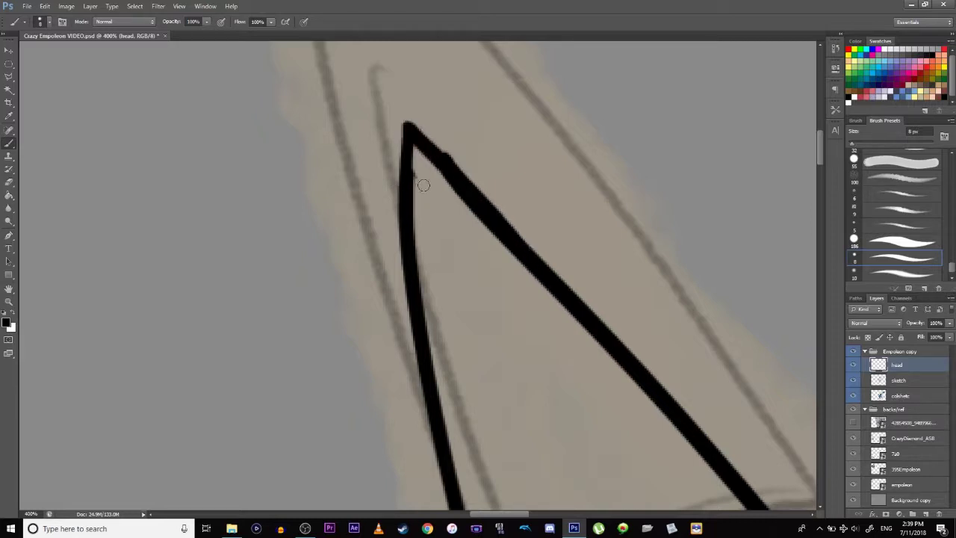
{"action": "key", "text": "ctrl+z"}
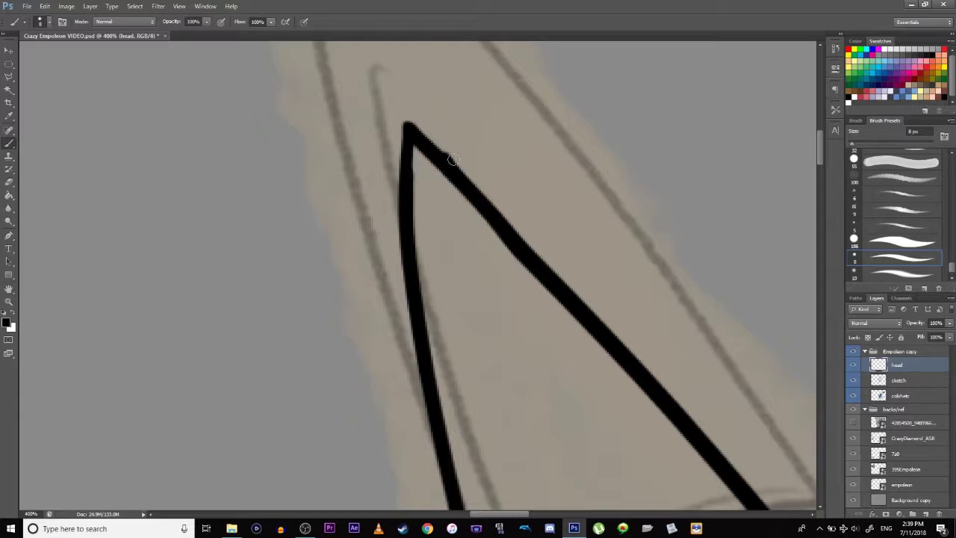
{"action": "key", "text": "ctrl+z"}
{"action": "key", "text": "ctrl+z"}
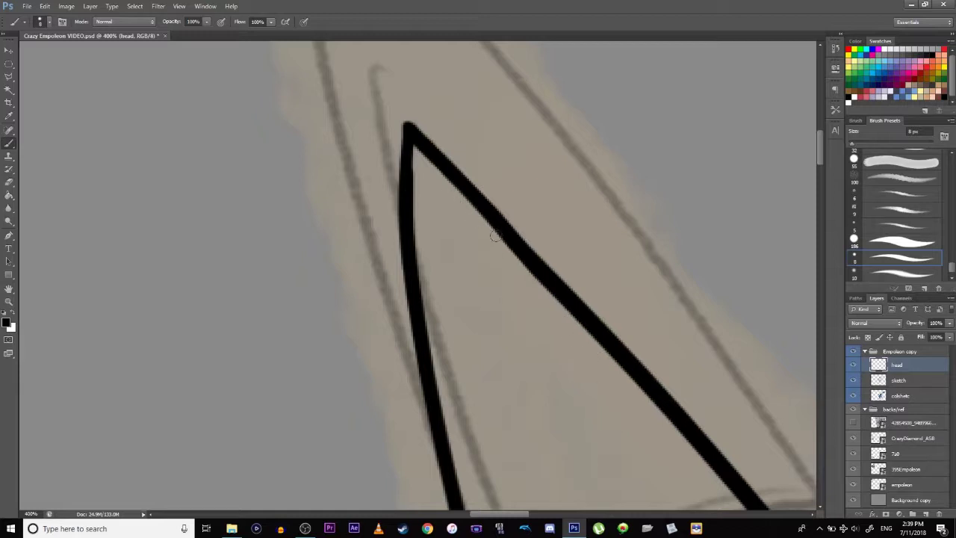
{"action": "key", "text": "ctrl+z"}
- Smooth the kink along the upper part of the spike's right edge with overlapping strokes from the tip, undoing those that bulge
{"action": "left_click_drag", "start_coordinate": [556, 274], "coordinate": [454, 190]}
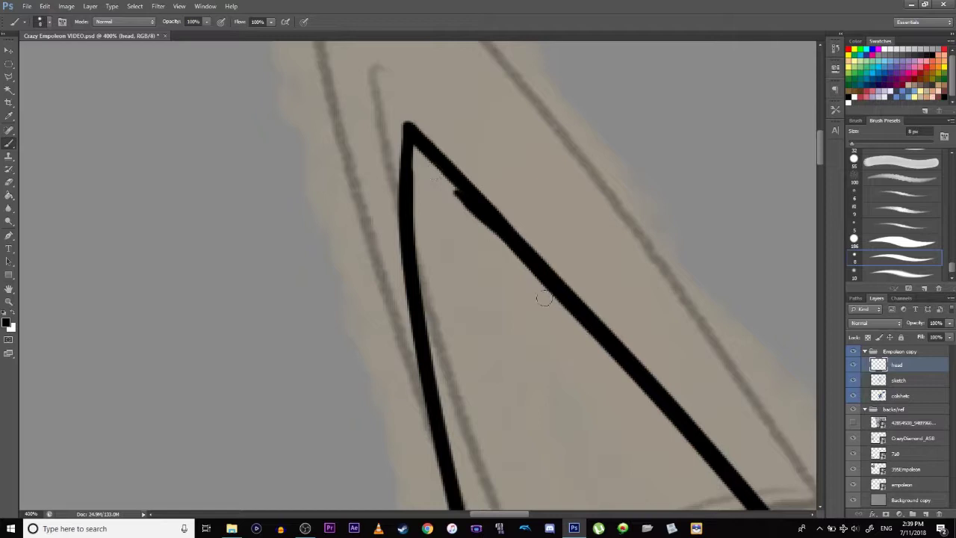
{"action": "key", "text": "ctrl+z"}
{"action": "mouse_move", "coordinate": [590, 323]}
{"action": "left_mouse_down"}
{"action": "mouse_move", "coordinate": [424, 138]}
{"action": "mouse_move", "coordinate": [620, 366]}
{"action": "left_mouse_up"}
{"action": "key", "text": "ctrl+z"}
{"action": "key", "text": "ctrl+z"}
{"action": "left_click_drag", "start_coordinate": [418, 136], "coordinate": [620, 370]}
{"action": "key", "text": "ctrl+z"}
{"action": "left_click_drag", "start_coordinate": [408, 132], "coordinate": [604, 335]}
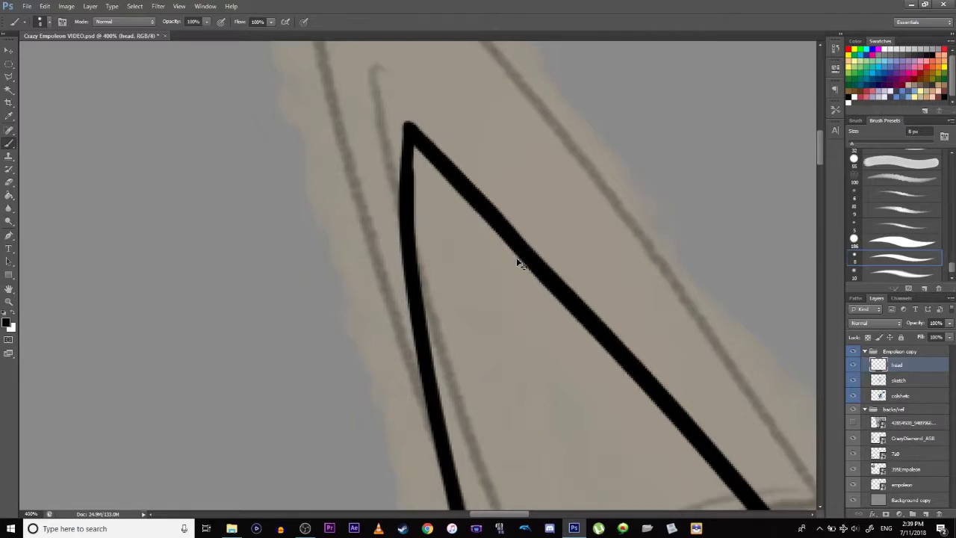
{"action": "scroll", "coordinate": [516, 261], "scroll_direction": "down", "scroll_amount": 6}
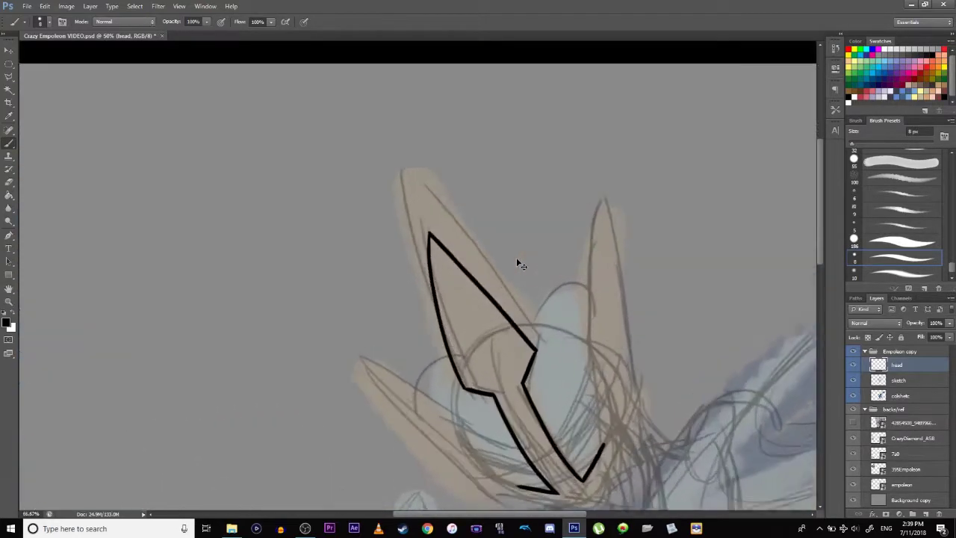
{"action": "key", "text": "ctrl+plus"}
{"action": "left_click_drag", "start_coordinate": [424, 280], "coordinate": [441, 341]}
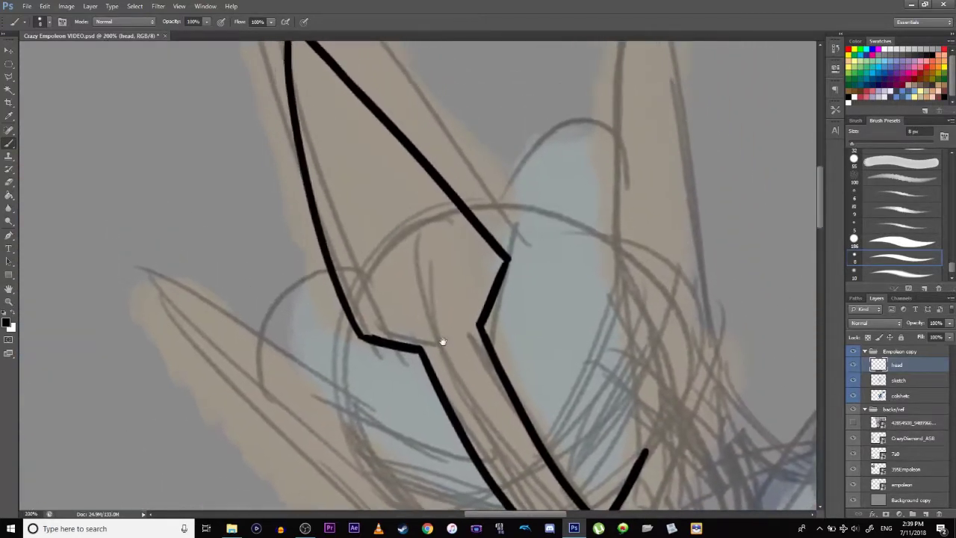
- Flip the canvas horizontally to check the inked crest spike in mirror view
{"action": "scroll", "coordinate": [443, 340], "scroll_direction": "down", "scroll_amount": 3}
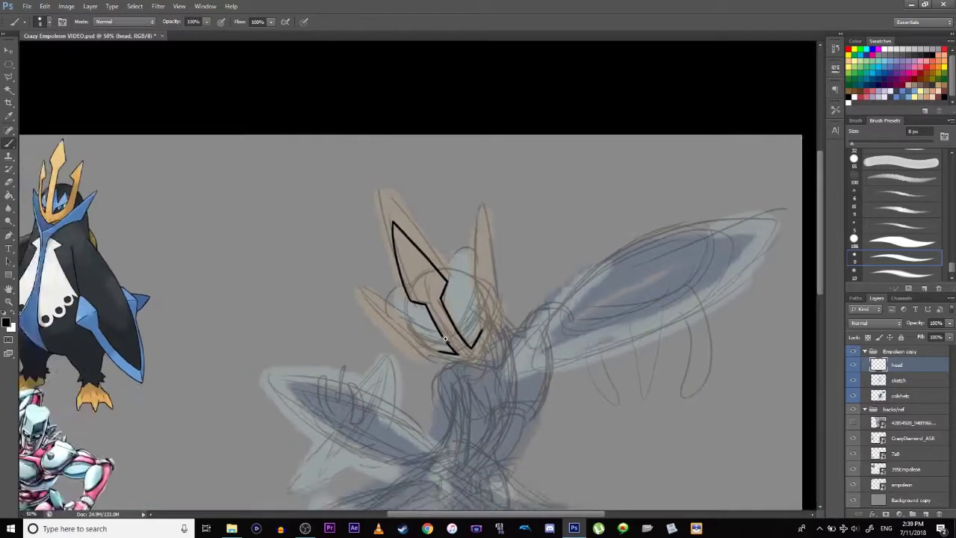
{"action": "scroll", "coordinate": [445, 339], "scroll_direction": "up", "scroll_amount": 3}
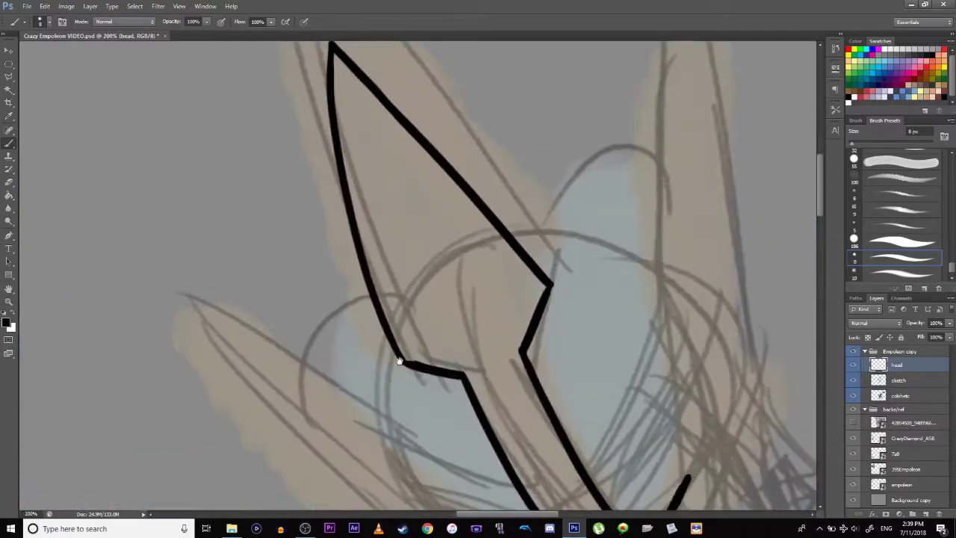
{"action": "left_click_drag", "start_coordinate": [400, 361], "coordinate": [415, 381]}
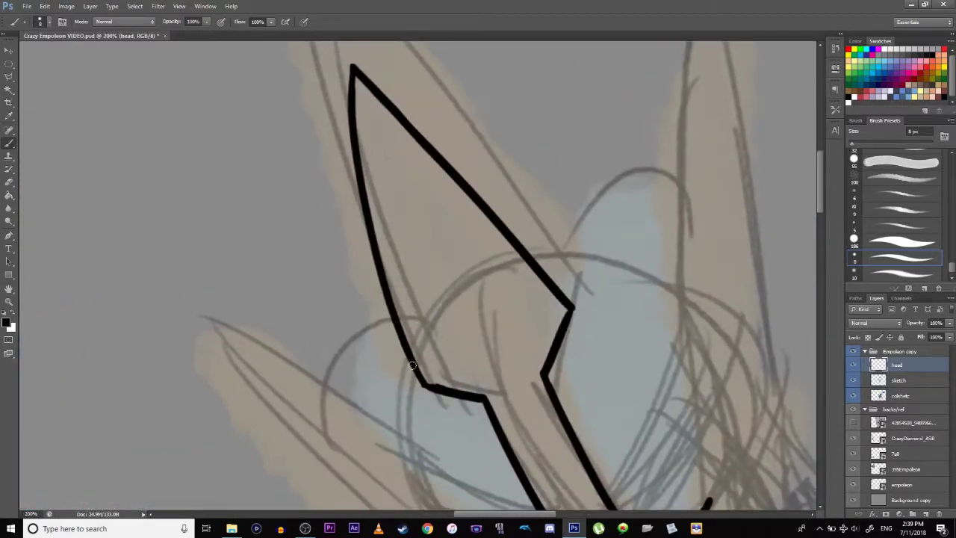
{"action": "left_click", "coordinate": [67, 7]}
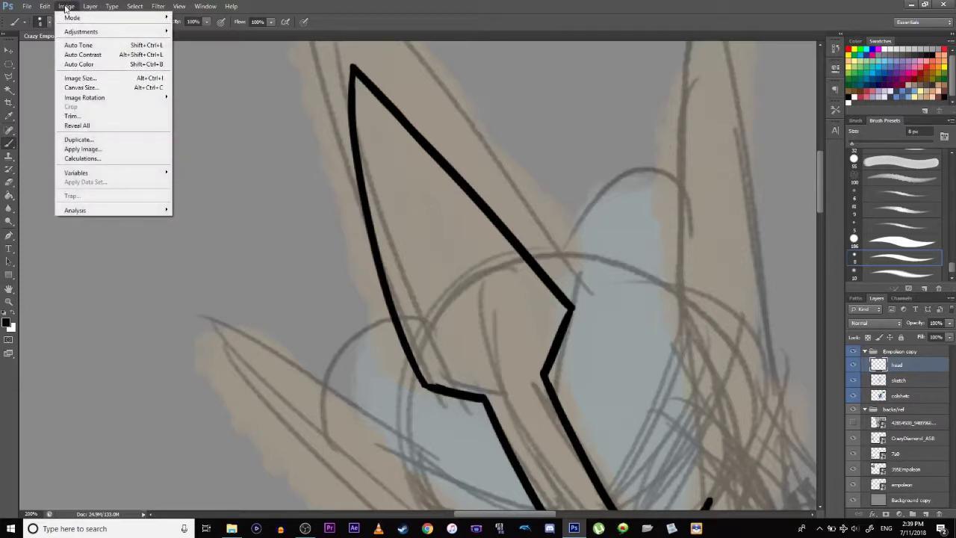
{"action": "left_click", "coordinate": [65, 9]}
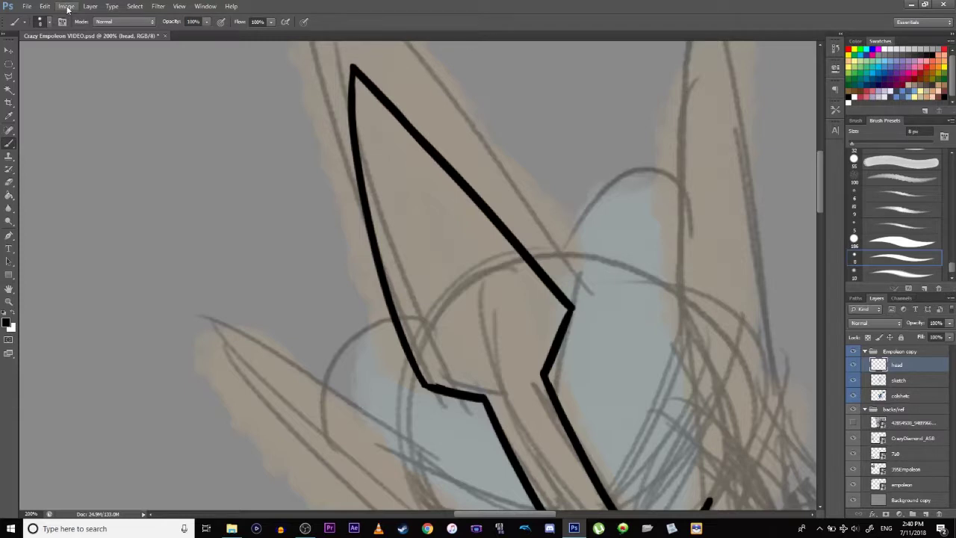
{"action": "left_click", "coordinate": [67, 6]}
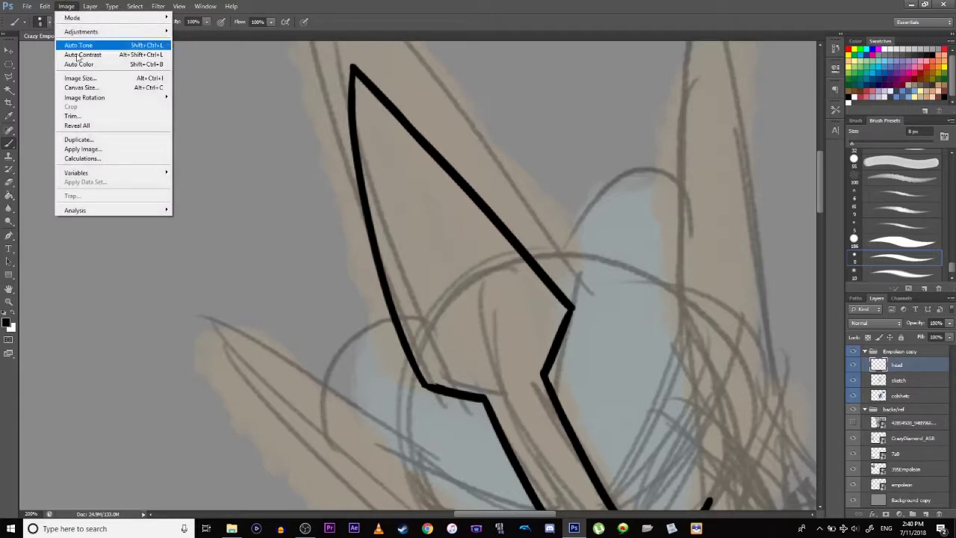
{"action": "mouse_move", "coordinate": [96, 98]}
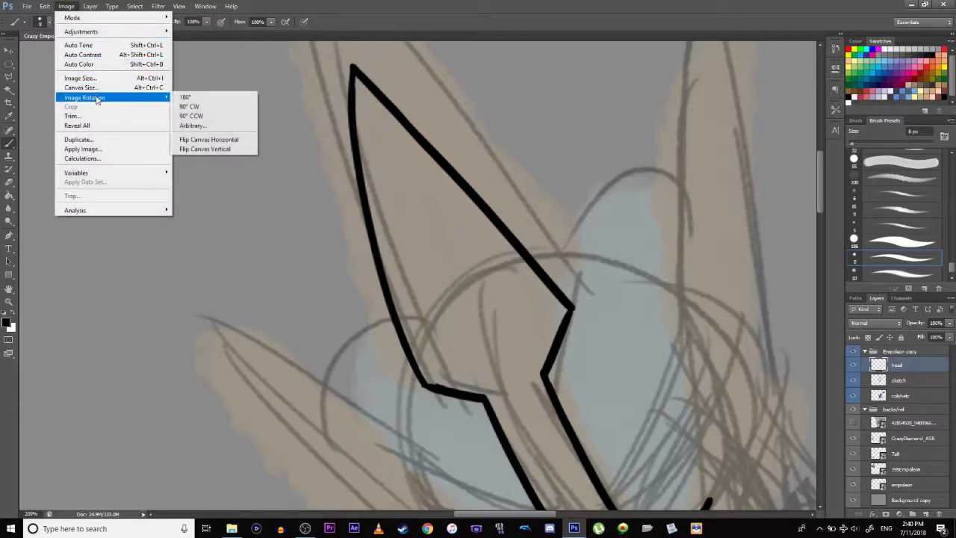
{"action": "left_click", "coordinate": [200, 144]}
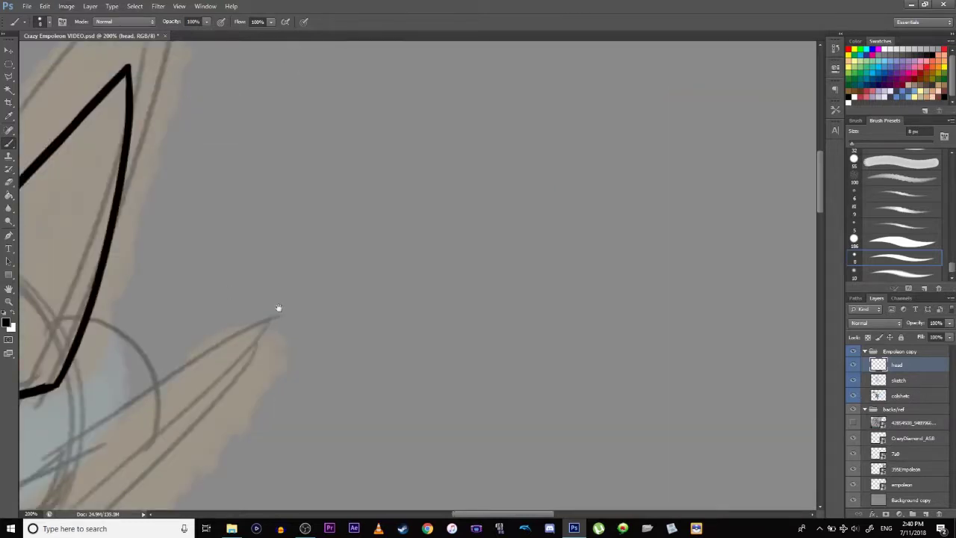
- Select the mirrored spike's curved outer edge with combined elliptical marquees, free-transform it from its tip with about 1.3° of rotation, and deselect
{"action": "left_click_drag", "start_coordinate": [277, 308], "coordinate": [405, 310]}
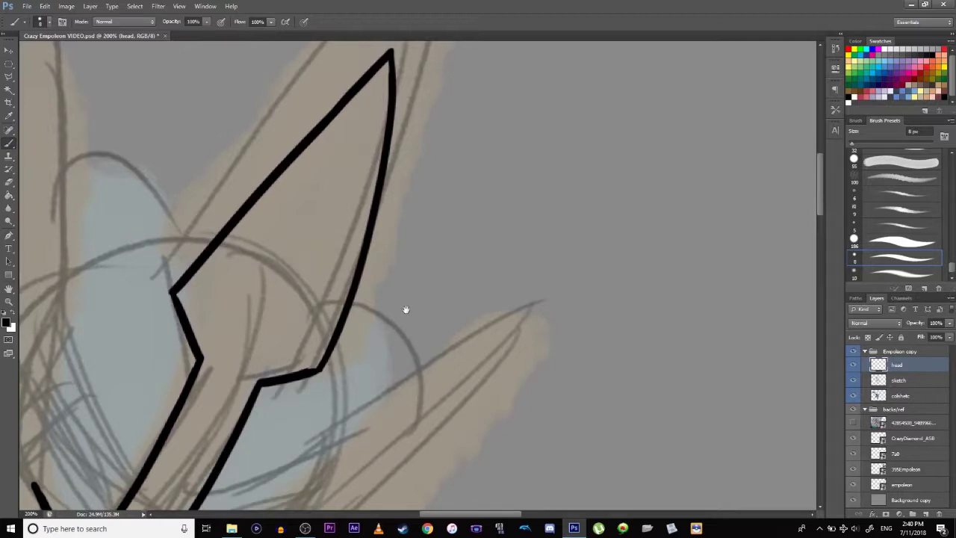
{"action": "left_click_drag", "start_coordinate": [306, 352], "coordinate": [451, 197]}
{"action": "left_click_drag", "start_coordinate": [319, 291], "coordinate": [336, 404]}
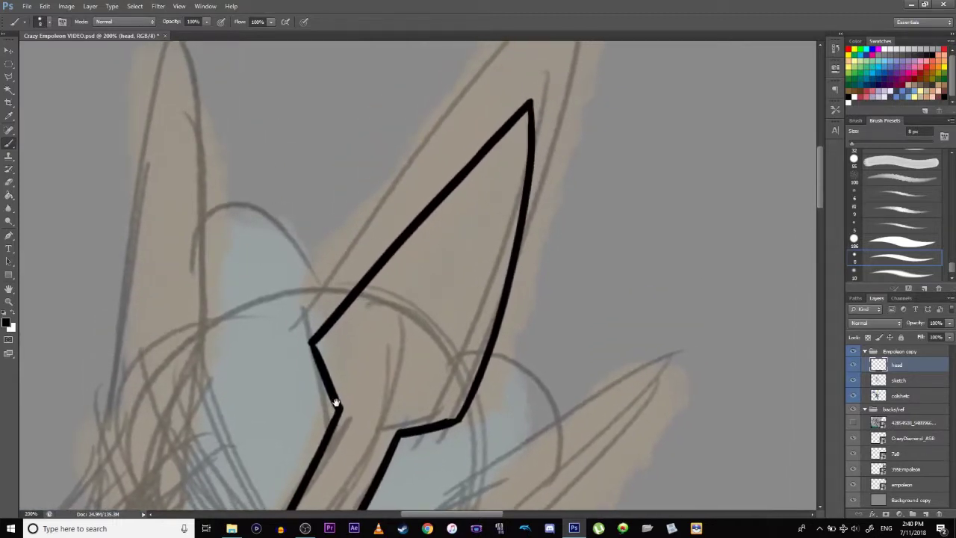
{"action": "left_click", "coordinate": [9, 64]}
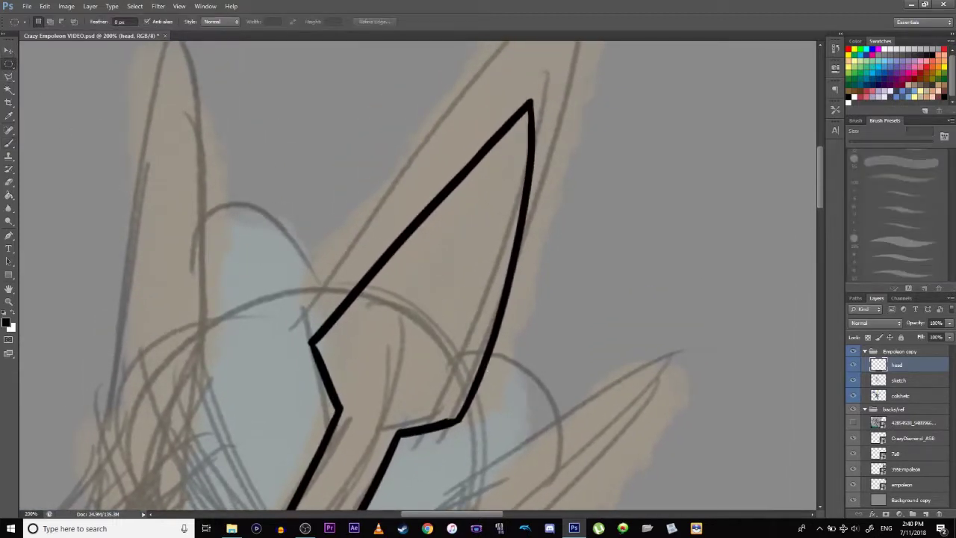
{"action": "left_click_drag", "start_coordinate": [574, 65], "coordinate": [515, 204]}
{"action": "left_click_drag", "start_coordinate": [546, 132], "coordinate": [489, 336]}
{"action": "left_click_drag", "start_coordinate": [527, 263], "coordinate": [453, 396]}
{"action": "left_click_drag", "start_coordinate": [500, 336], "coordinate": [451, 438]}
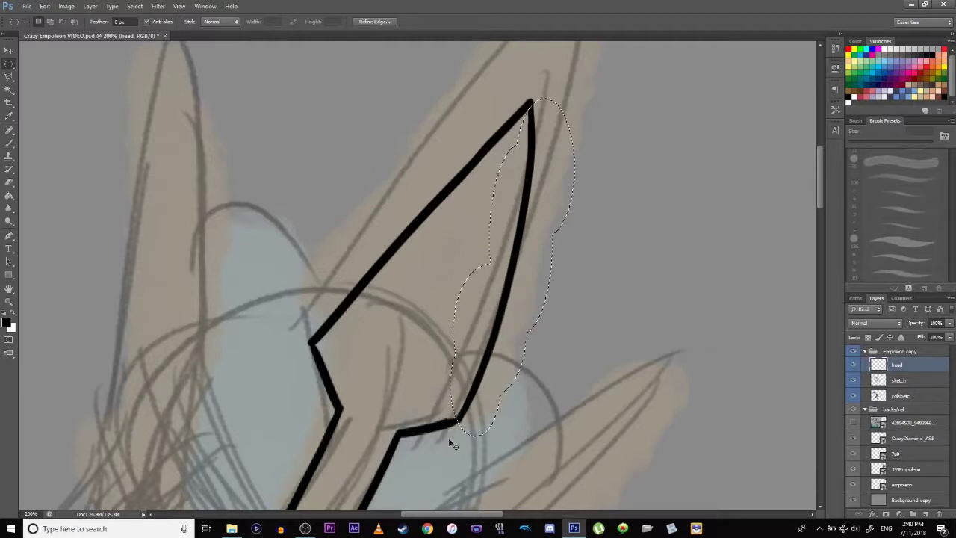
{"action": "key", "text": "ctrl+t"}
{"action": "left_click_drag", "start_coordinate": [512, 267], "coordinate": [531, 107]}
{"action": "mouse_move", "coordinate": [484, 457]}
{"action": "left_mouse_down"}
{"action": "mouse_move", "coordinate": [499, 442]}
{"action": "mouse_move", "coordinate": [493, 457]}
{"action": "left_mouse_up"}
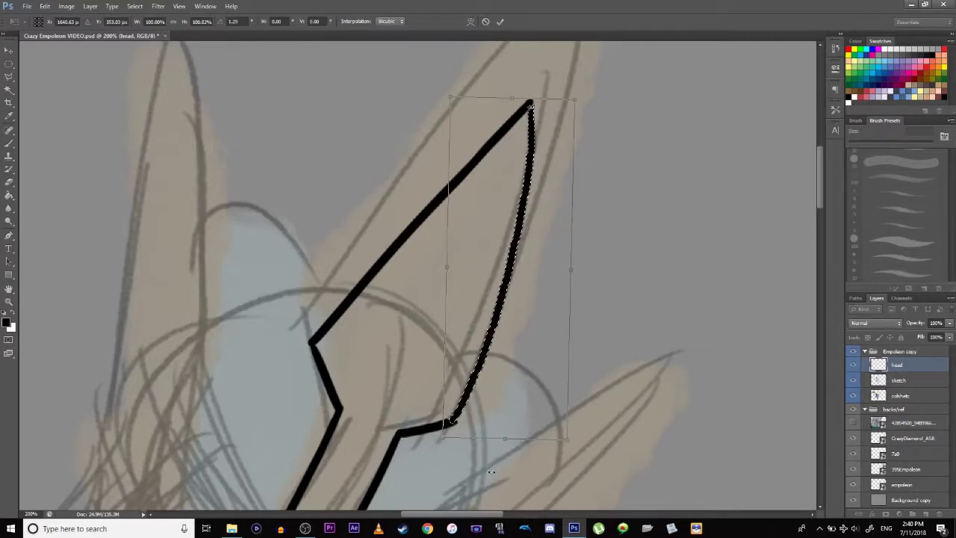
{"action": "key", "text": "Return"}
{"action": "key", "text": "ctrl+d"}
- Select the spike's long straight edge with combined elliptical marquees and warp it into a slight outward curve between the tip and the notch
{"action": "mouse_move", "coordinate": [469, 85]}
{"action": "left_mouse_down"}
{"action": "mouse_move", "coordinate": [535, 111]}
{"action": "mouse_move", "coordinate": [514, 192]}
{"action": "left_mouse_up"}
{"action": "left_click_drag", "start_coordinate": [490, 120], "coordinate": [491, 99]}
{"action": "mouse_move", "coordinate": [496, 134]}
{"action": "left_mouse_down", "text": "shift"}
{"action": "mouse_move", "coordinate": [456, 182]}
{"action": "mouse_move", "coordinate": [399, 281]}
{"action": "left_mouse_up", "text": "shift"}
{"action": "left_click_drag", "start_coordinate": [436, 185], "coordinate": [347, 326], "text": "shift"}
{"action": "left_click_drag", "start_coordinate": [366, 257], "coordinate": [297, 350], "text": "shift"}
{"action": "left_click_drag", "start_coordinate": [272, 311], "coordinate": [321, 346], "text": "shift"}
{"action": "left_click_drag", "start_coordinate": [490, 69], "coordinate": [533, 112], "text": "shift"}
{"action": "key", "text": "ctrl+t"}
{"action": "left_click", "coordinate": [67, 6]}
{"action": "mouse_move", "coordinate": [45, 6]}
{"action": "mouse_move", "coordinate": [71, 201]}
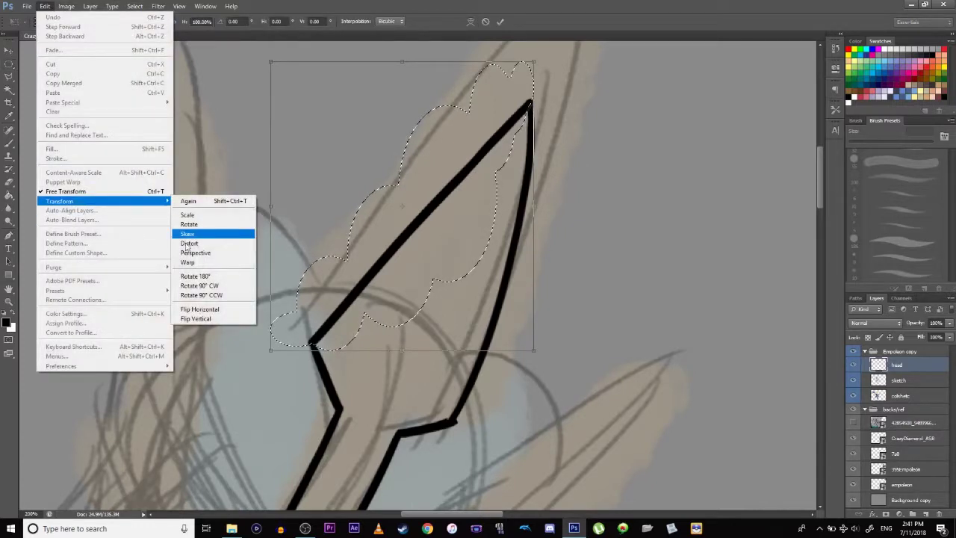
{"action": "left_click", "coordinate": [187, 262]}
{"action": "left_click_drag", "start_coordinate": [473, 176], "coordinate": [470, 171]}
{"action": "left_click_drag", "start_coordinate": [331, 336], "coordinate": [333, 344]}
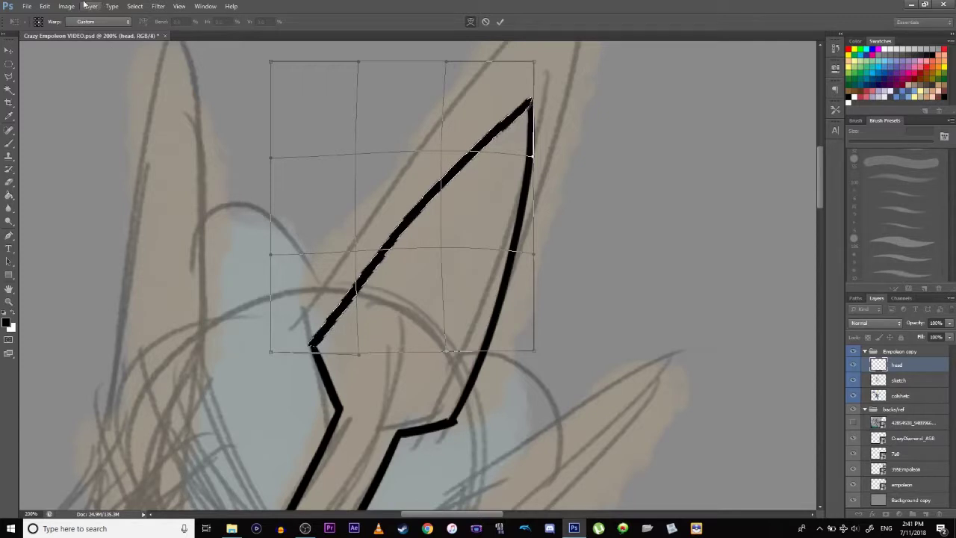
{"action": "key", "text": "Return"}
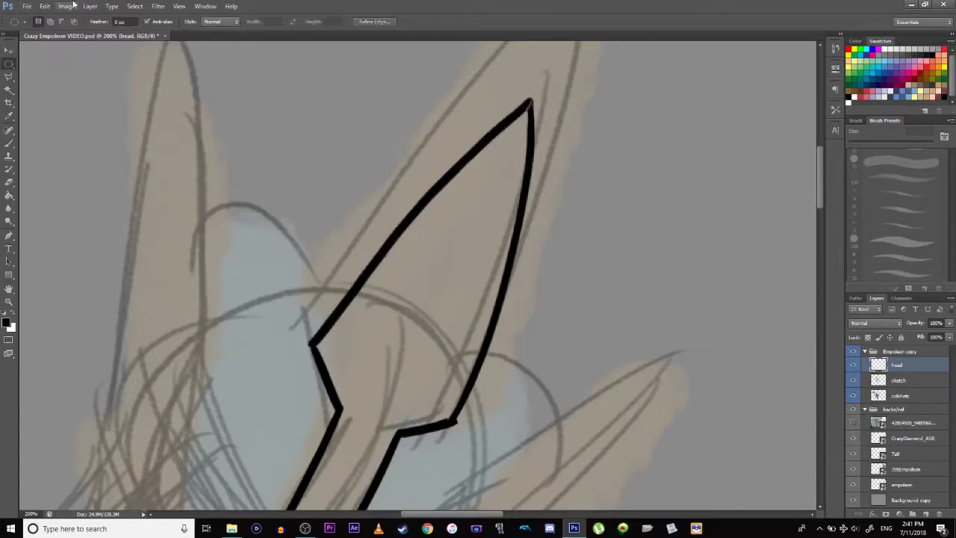
- Flip the canvas horizontally back to its original orientation and switch to the Brush tool
{"action": "left_click", "coordinate": [68, 6]}
{"action": "mouse_move", "coordinate": [92, 99]}
{"action": "left_click", "coordinate": [222, 139]}
{"action": "left_click_drag", "start_coordinate": [339, 306], "coordinate": [289, 366]}
{"action": "left_click", "coordinate": [9, 144]}
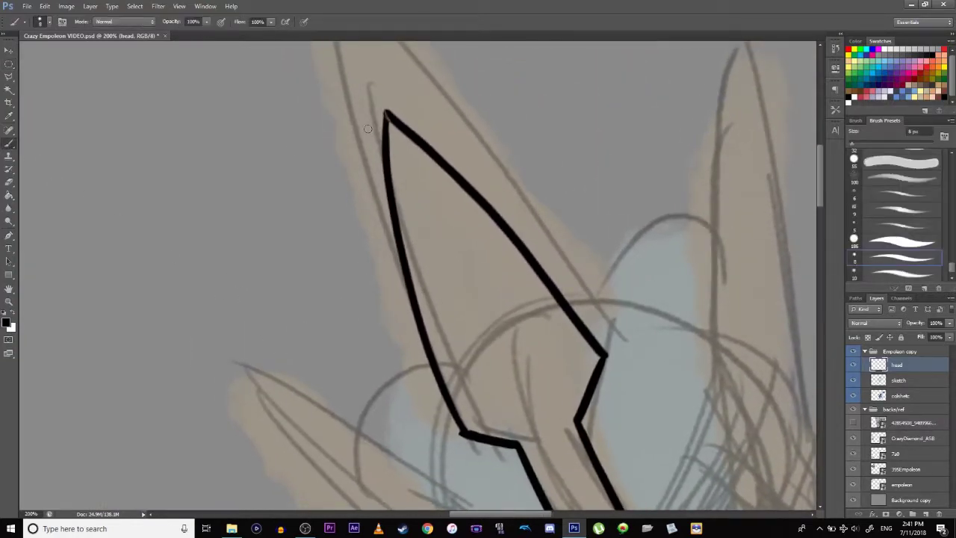
- Ink a stroke from the upper end of the short slanted line up along the inner edge of the crest's right prong
{"action": "left_click_drag", "start_coordinate": [339, 301], "coordinate": [281, 143]}
{"action": "left_click_drag", "start_coordinate": [438, 219], "coordinate": [330, 230]}
{"action": "left_click_drag", "start_coordinate": [376, 365], "coordinate": [363, 398]}
{"action": "left_click_drag", "start_coordinate": [534, 338], "coordinate": [545, 330]}
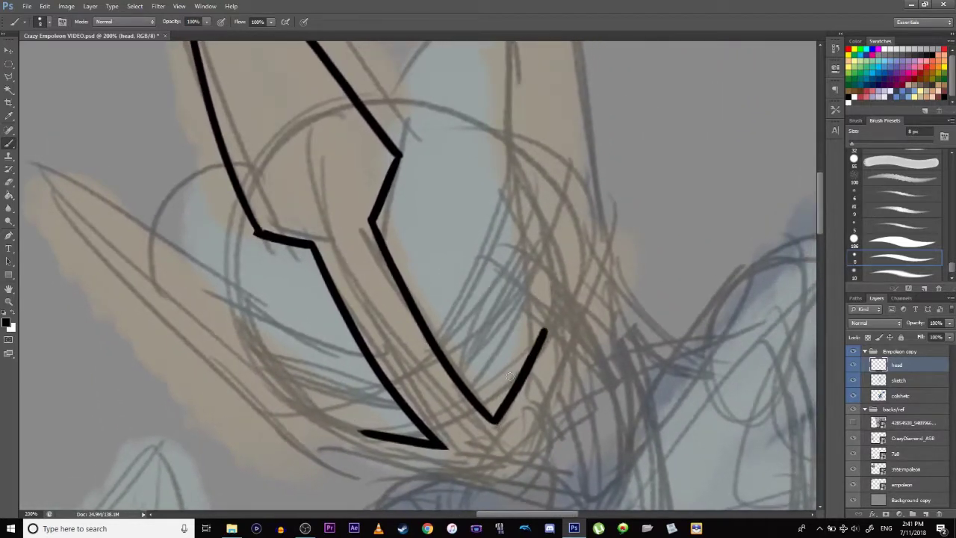
{"action": "left_click_drag", "start_coordinate": [428, 324], "coordinate": [441, 418]}
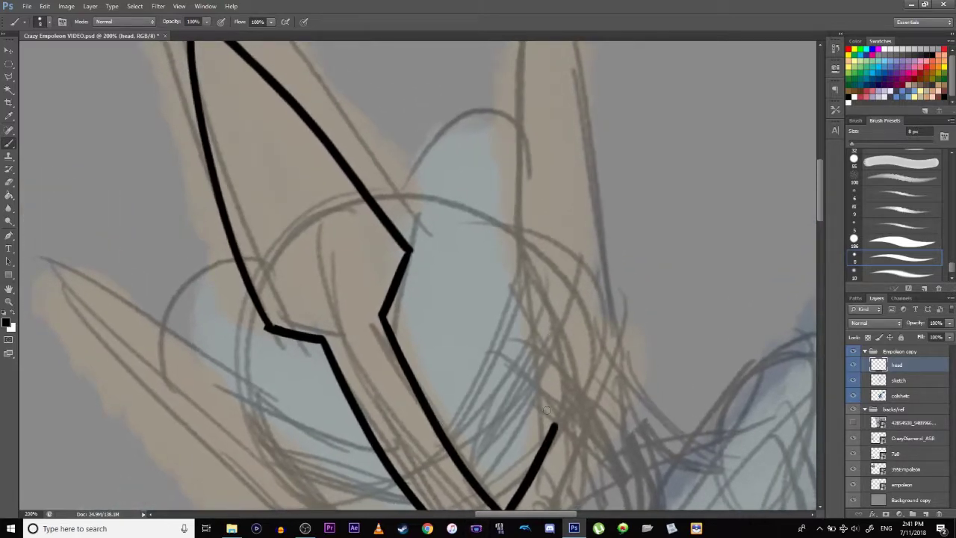
{"action": "left_click_drag", "start_coordinate": [556, 424], "coordinate": [536, 272]}
{"action": "left_click_drag", "start_coordinate": [524, 456], "coordinate": [529, 337]}
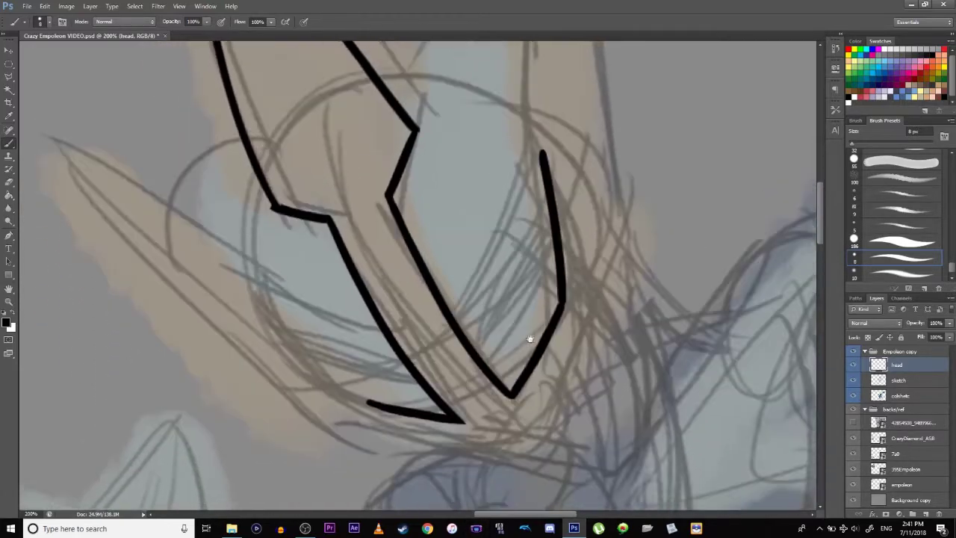
- Extend the lower left stroke outward along the left prong's inner edge, and ink the beak's right edge down to its rounded tip
{"action": "left_click_drag", "start_coordinate": [492, 278], "coordinate": [500, 380]}
{"action": "left_click_drag", "start_coordinate": [408, 424], "coordinate": [499, 351]}
{"action": "left_click_drag", "start_coordinate": [462, 423], "coordinate": [382, 342]}
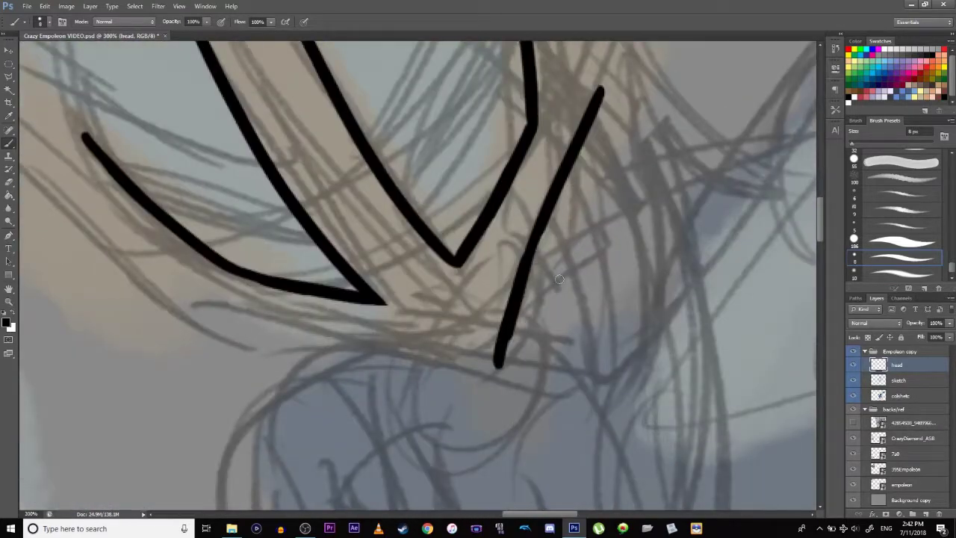
{"action": "scroll", "coordinate": [418, 276], "scroll_direction": "up", "scroll_amount": 2}
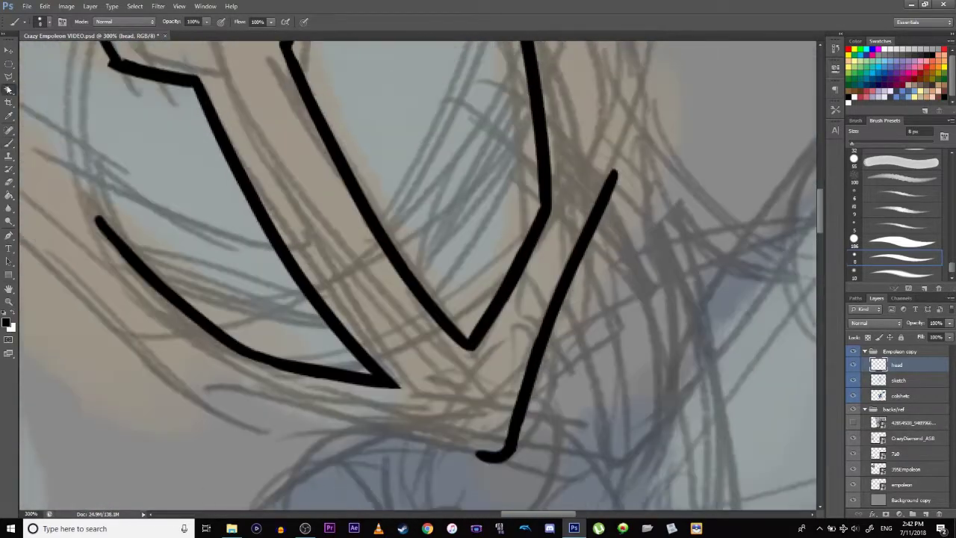
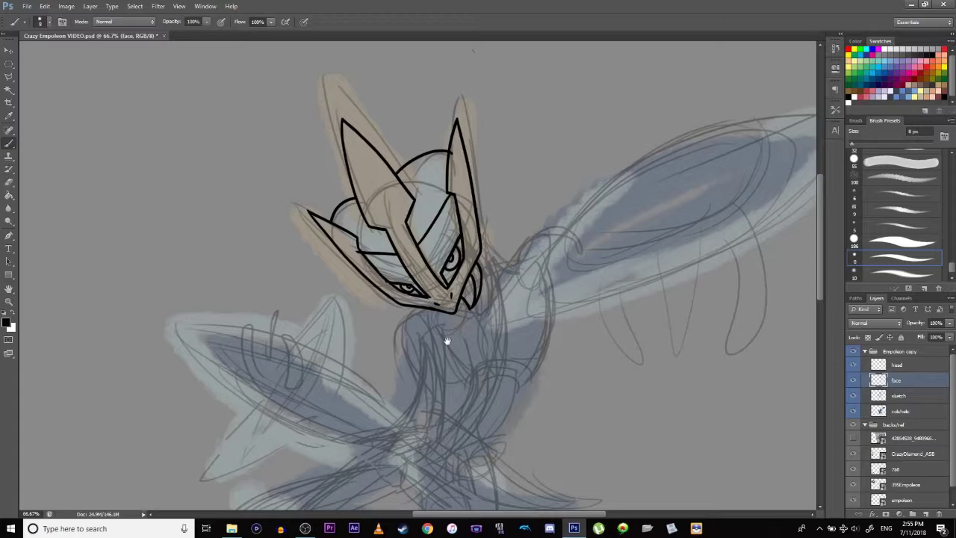
- On the face layer, select the left eye's iris with an elliptical marquee, free-transform it slightly toward the beak, and deselect
{"action": "key", "text": "ctrl+plus"}
{"action": "key", "text": "ctrl+plus"}
{"action": "key", "text": "ctrl+plus"}
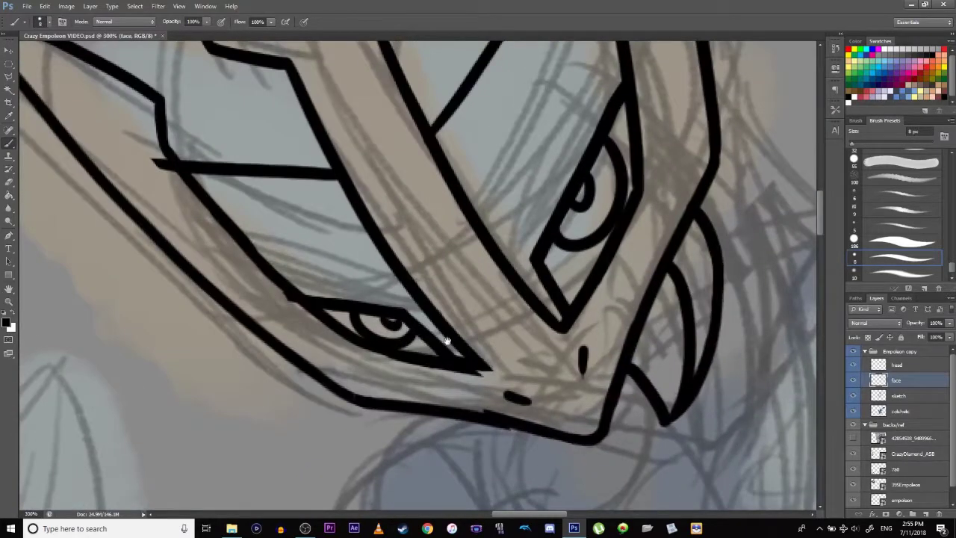
{"action": "left_click", "coordinate": [10, 64]}
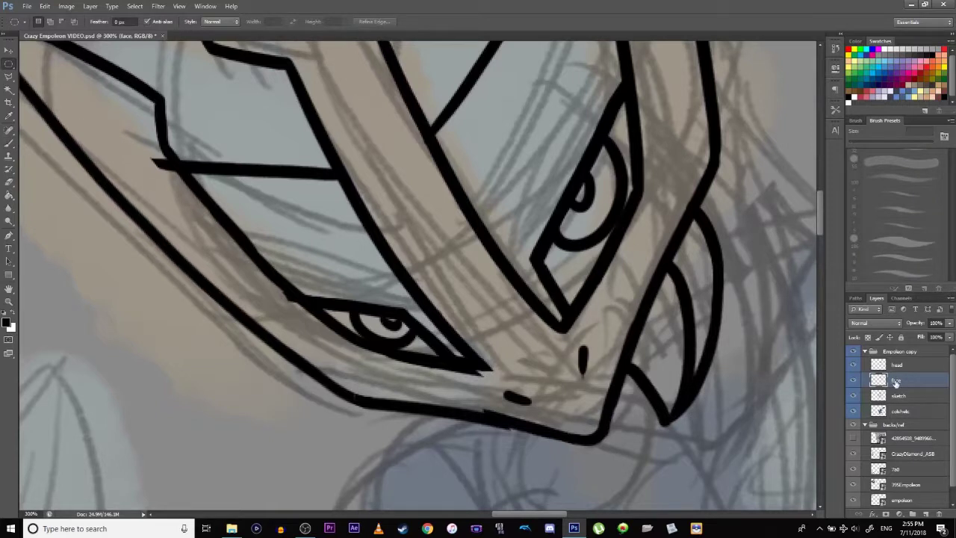
{"action": "mouse_move", "coordinate": [395, 376]}
{"action": "left_mouse_down"}
{"action": "mouse_move", "coordinate": [348, 342]}
{"action": "mouse_move", "coordinate": [418, 372]}
{"action": "mouse_move", "coordinate": [386, 340]}
{"action": "mouse_move", "coordinate": [416, 358]}
{"action": "mouse_move", "coordinate": [401, 339]}
{"action": "mouse_move", "coordinate": [420, 349]}
{"action": "mouse_move", "coordinate": [368, 319]}
{"action": "mouse_move", "coordinate": [387, 375]}
{"action": "left_mouse_up"}
{"action": "key", "text": "ctrl+t"}
{"action": "left_click_drag", "start_coordinate": [366, 352], "coordinate": [375, 359]}
{"action": "left_click_drag", "start_coordinate": [293, 294], "coordinate": [289, 299]}
{"action": "left_click_drag", "start_coordinate": [381, 376], "coordinate": [385, 378]}
{"action": "key", "text": "Return"}
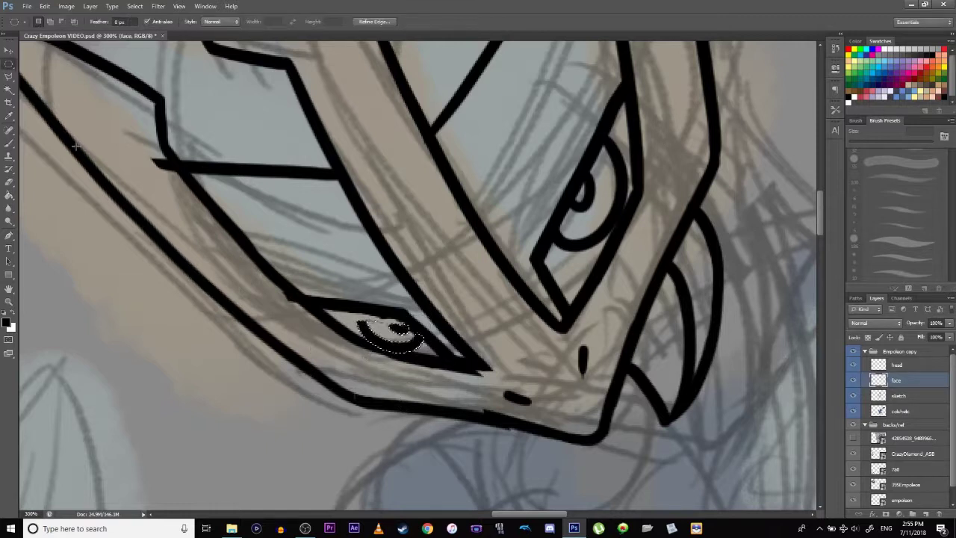
{"action": "key", "text": "ctrl+d"}
- Touch up the left eye's iris and pupil lines using the brush and a small eraser
{"action": "key", "text": "b"}
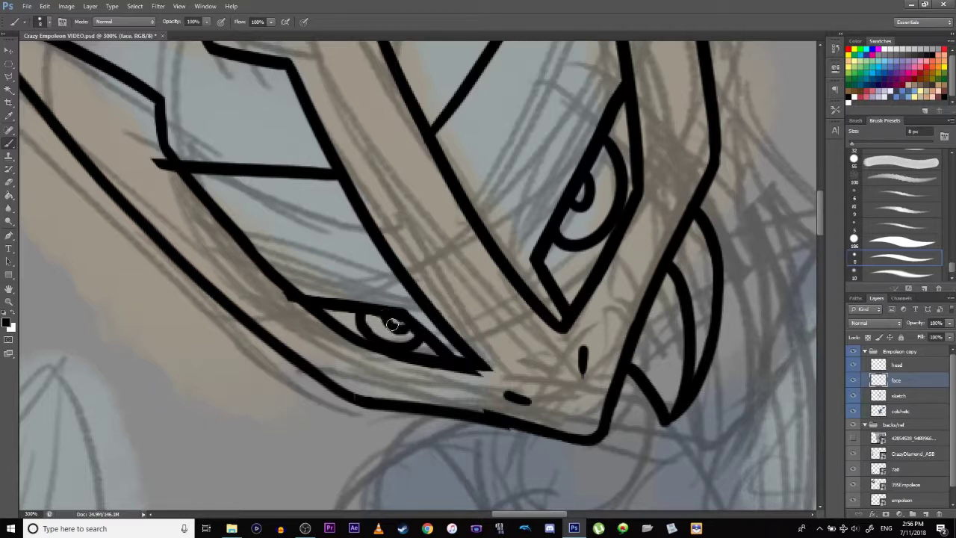
{"action": "key", "text": "e"}
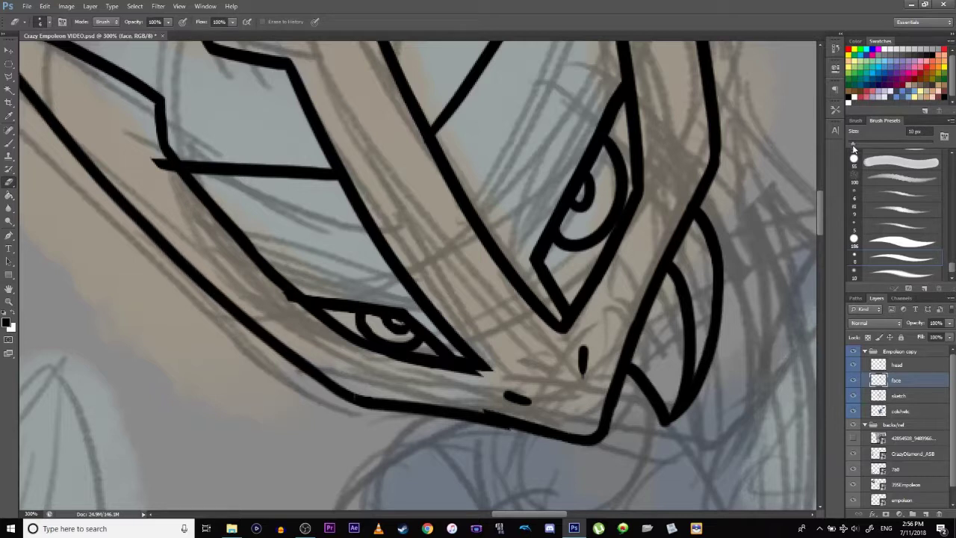
{"action": "left_click_drag", "start_coordinate": [854, 149], "coordinate": [856, 150]}
{"action": "left_click", "coordinate": [9, 143]}
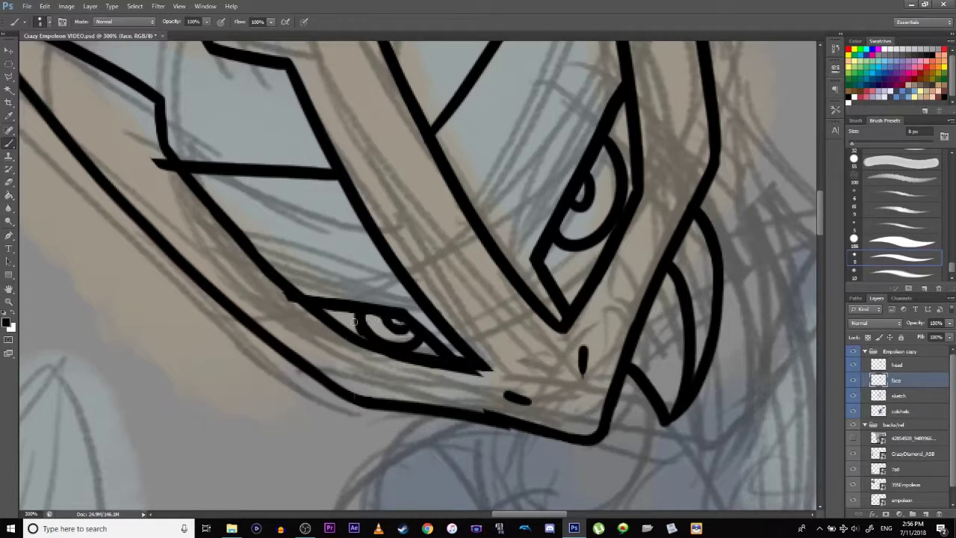
- Check the whole head's linework by hiding and showing the head layer and the face layer
{"action": "scroll", "coordinate": [354, 321], "scroll_direction": "down", "scroll_amount": 6}
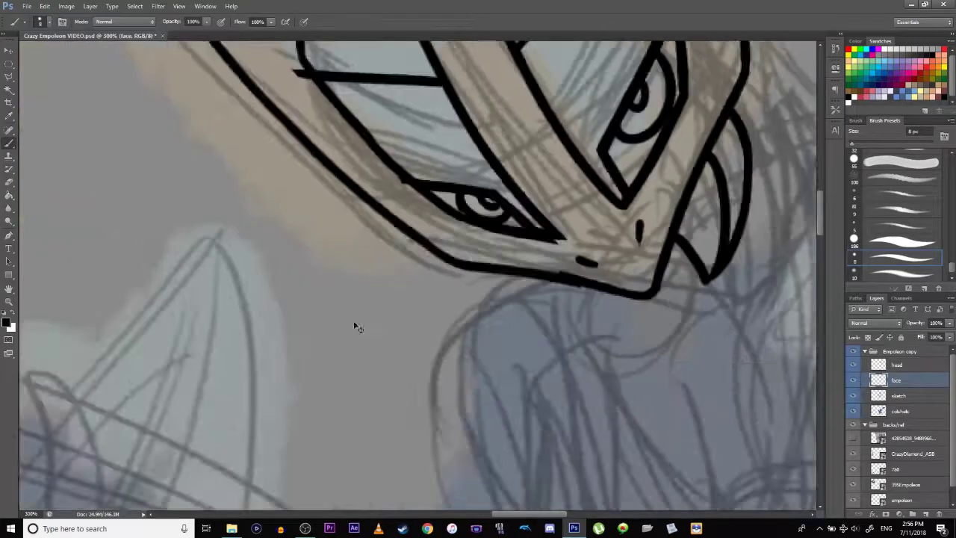
{"action": "scroll", "coordinate": [354, 321], "scroll_direction": "up", "scroll_amount": 3}
{"action": "mouse_move", "coordinate": [322, 332]}
{"action": "left_mouse_down"}
{"action": "mouse_move", "coordinate": [216, 461]}
{"action": "mouse_move", "coordinate": [244, 471]}
{"action": "left_mouse_up"}
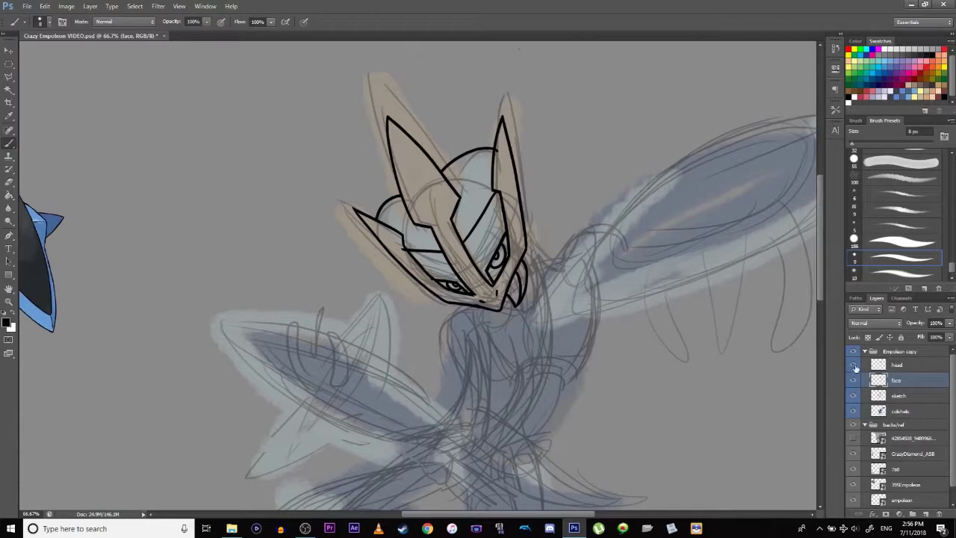
{"action": "left_click", "coordinate": [854, 366]}
{"action": "left_click", "coordinate": [855, 368]}
{"action": "left_click", "coordinate": [854, 366]}
{"action": "left_click", "coordinate": [855, 368]}
{"action": "left_click", "coordinate": [853, 383]}
{"action": "left_click", "coordinate": [853, 383]}
- Flip the canvas horizontally and centre the mirrored head and upper body in view
{"action": "left_click", "coordinate": [67, 7]}
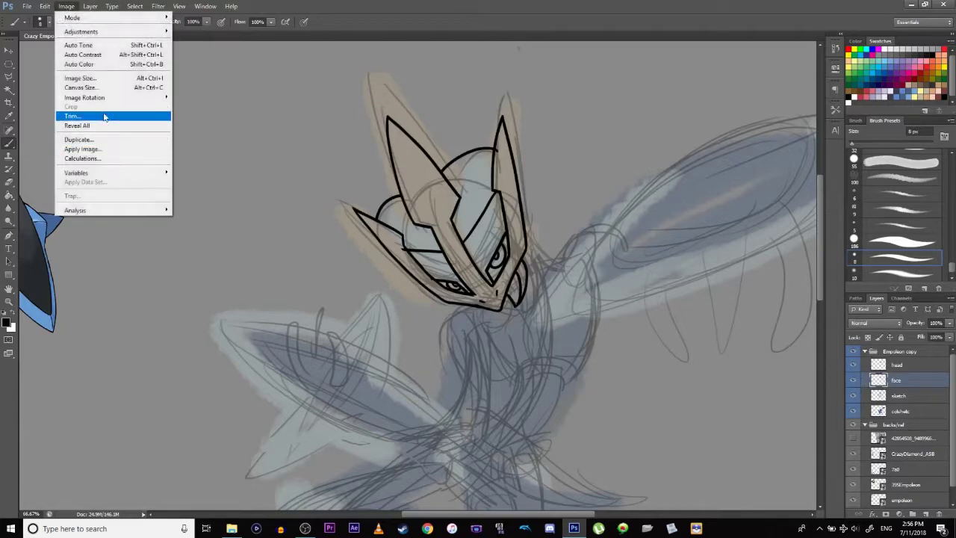
{"action": "mouse_move", "coordinate": [105, 97]}
{"action": "left_click", "coordinate": [202, 143]}
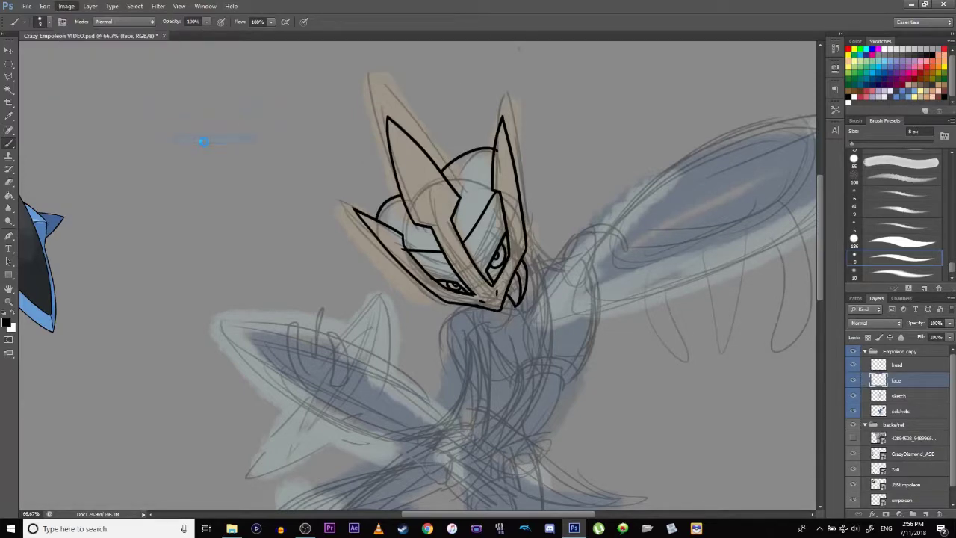
{"action": "left_click_drag", "start_coordinate": [298, 216], "coordinate": [456, 243]}
{"action": "left_click_drag", "start_coordinate": [337, 264], "coordinate": [381, 219]}
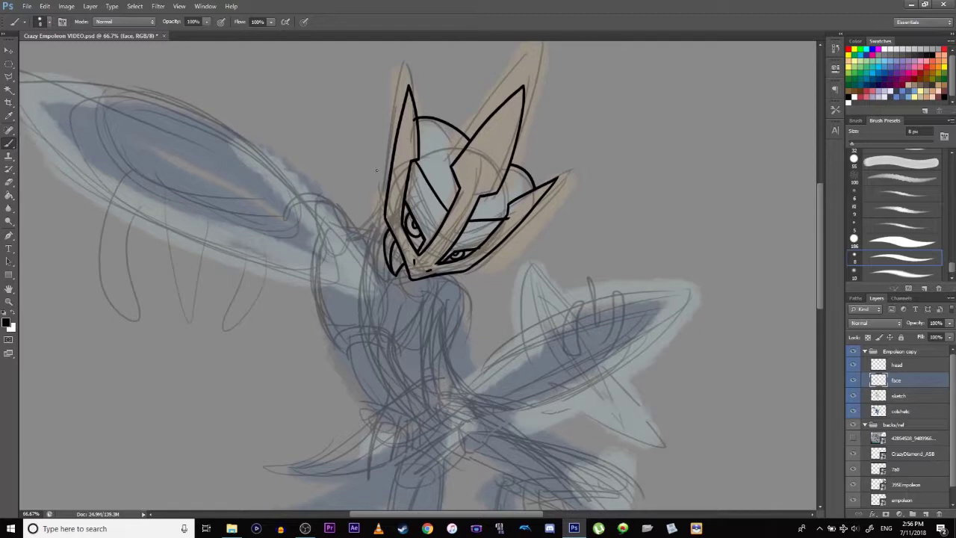
{"action": "left_click_drag", "start_coordinate": [368, 230], "coordinate": [361, 260]}
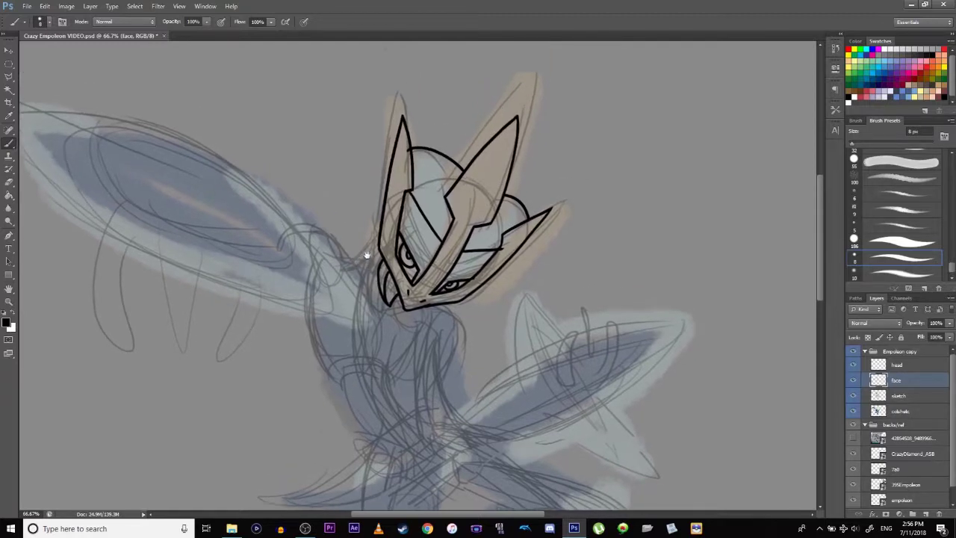
- On the head layer, widen the left crest prong by redrawing its base and inner edge slightly farther out
{"action": "left_click", "coordinate": [900, 370]}
{"action": "key", "text": "ctrl+plus"}
{"action": "key", "text": "ctrl+plus"}
{"action": "left_click_drag", "start_coordinate": [341, 280], "coordinate": [319, 503]}
{"action": "left_click_drag", "start_coordinate": [344, 244], "coordinate": [394, 231]}
{"action": "key", "text": "ctrl+z"}
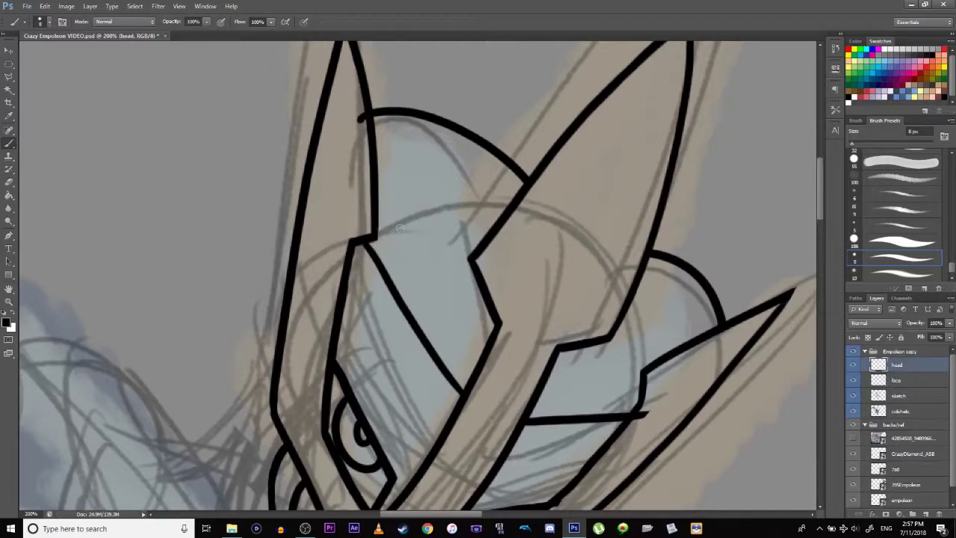
{"action": "left_click_drag", "start_coordinate": [351, 242], "coordinate": [400, 231]}
{"action": "left_click_drag", "start_coordinate": [237, 378], "coordinate": [240, 408]}
{"action": "left_click_drag", "start_coordinate": [404, 249], "coordinate": [372, 118]}
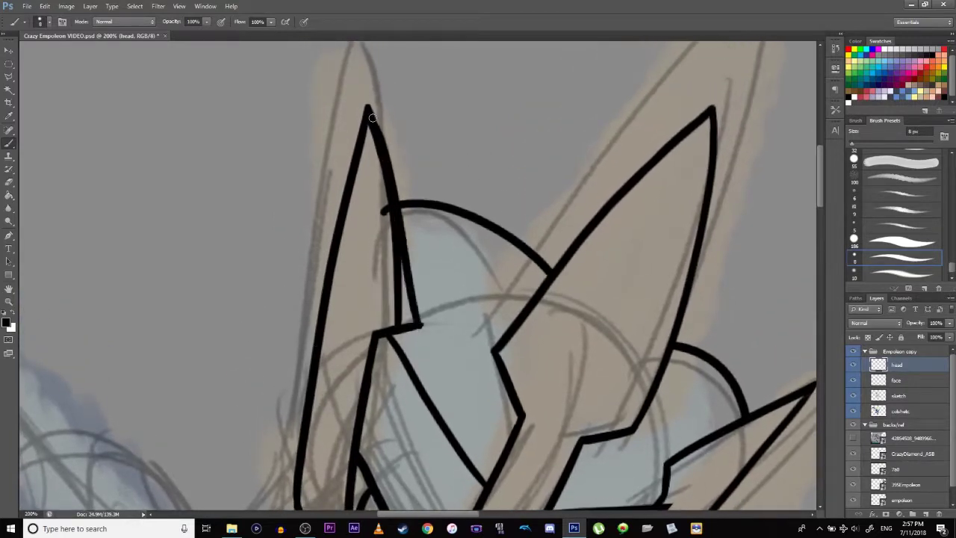
{"action": "key", "text": "ctrl+z"}
{"action": "mouse_move", "coordinate": [414, 322]}
{"action": "left_mouse_down"}
{"action": "mouse_move", "coordinate": [373, 122]}
{"action": "mouse_move", "coordinate": [410, 315]}
{"action": "left_mouse_up"}
{"action": "key", "text": "ctrl+z"}
{"action": "key", "text": "ctrl+z"}
{"action": "left_click_drag", "start_coordinate": [371, 110], "coordinate": [411, 330]}
{"action": "left_click_drag", "start_coordinate": [399, 272], "coordinate": [343, 139]}
{"action": "mouse_move", "coordinate": [360, 192]}
{"action": "left_mouse_down"}
{"action": "mouse_move", "coordinate": [340, 260]}
{"action": "mouse_move", "coordinate": [376, 216]}
{"action": "left_mouse_up"}
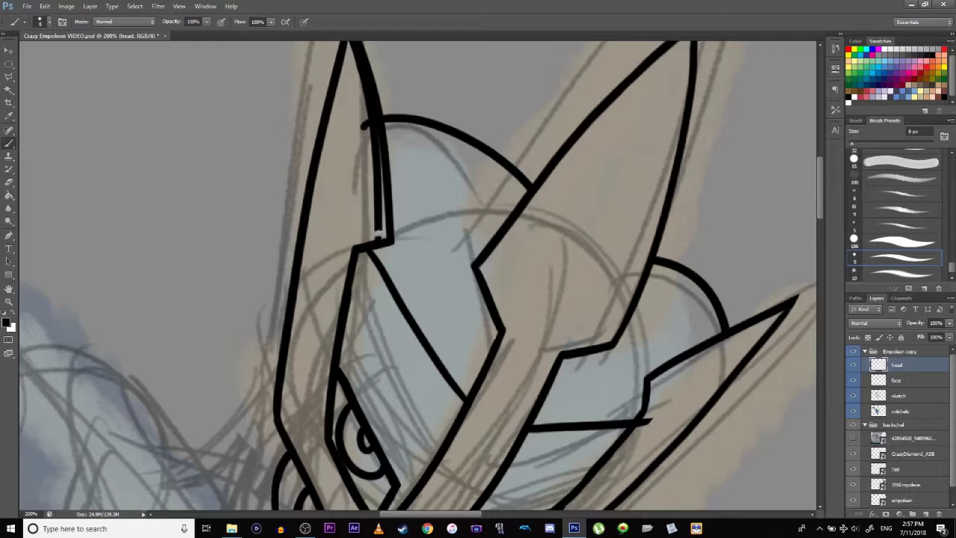
- Erase the old inner edge line inside the widened left crest prong
{"action": "key", "text": "ctrl+alt+z"}
{"action": "key", "text": "ctrl+alt+z"}
{"action": "key", "text": "ctrl+alt+z"}
{"action": "key", "text": "ctrl+alt+z"}
{"action": "key", "text": "ctrl+alt+z"}
{"action": "key", "text": "ctrl+alt+z"}
{"action": "key", "text": "ctrl+alt+z"}
{"action": "key", "text": "ctrl+alt+z"}
{"action": "key", "text": "ctrl+alt+z"}
{"action": "key", "text": "ctrl+alt+z"}
{"action": "key", "text": "ctrl+alt+z"}
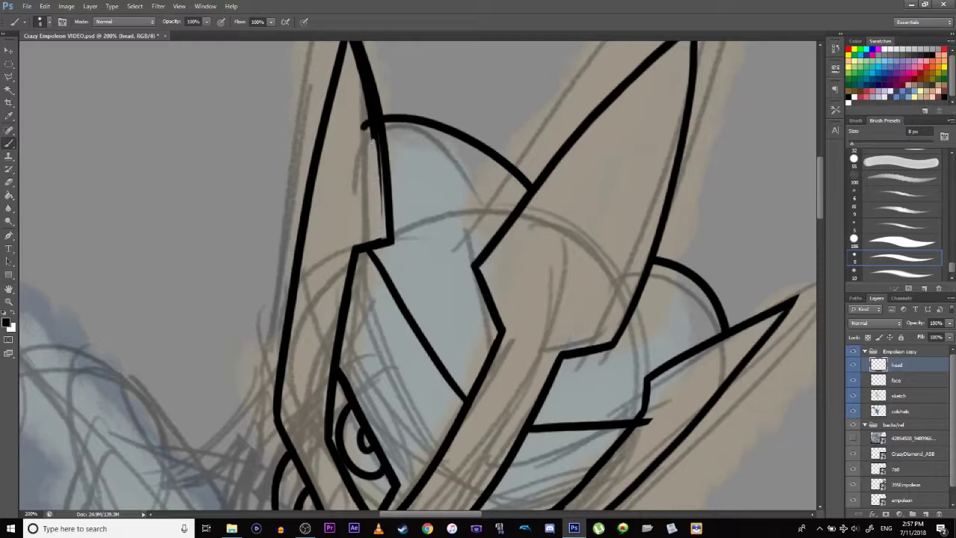
{"action": "key", "text": "ctrl+alt+z"}
{"action": "key", "text": "ctrl+alt+z"}
{"action": "key", "text": "ctrl+alt+z"}
{"action": "key", "text": "ctrl+alt+z"}
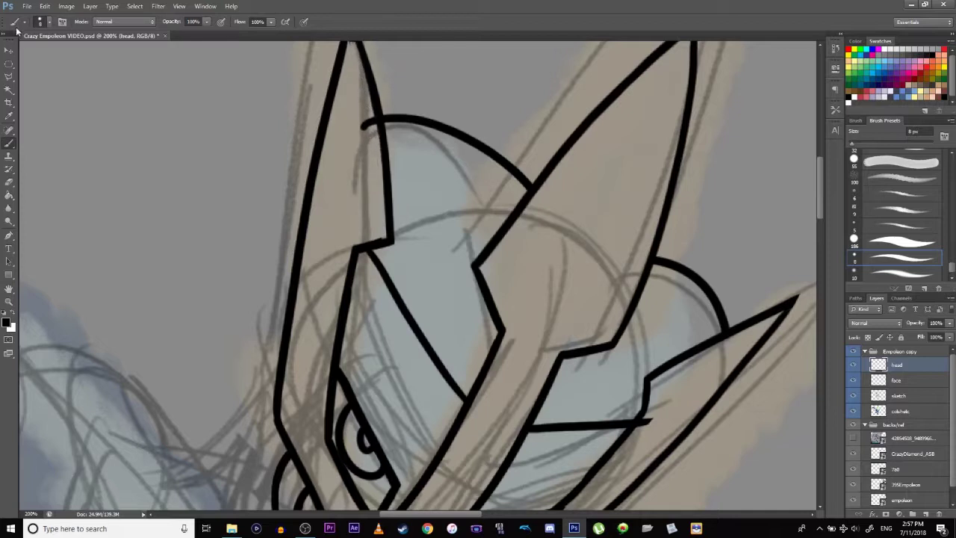
{"action": "left_click", "coordinate": [9, 64]}
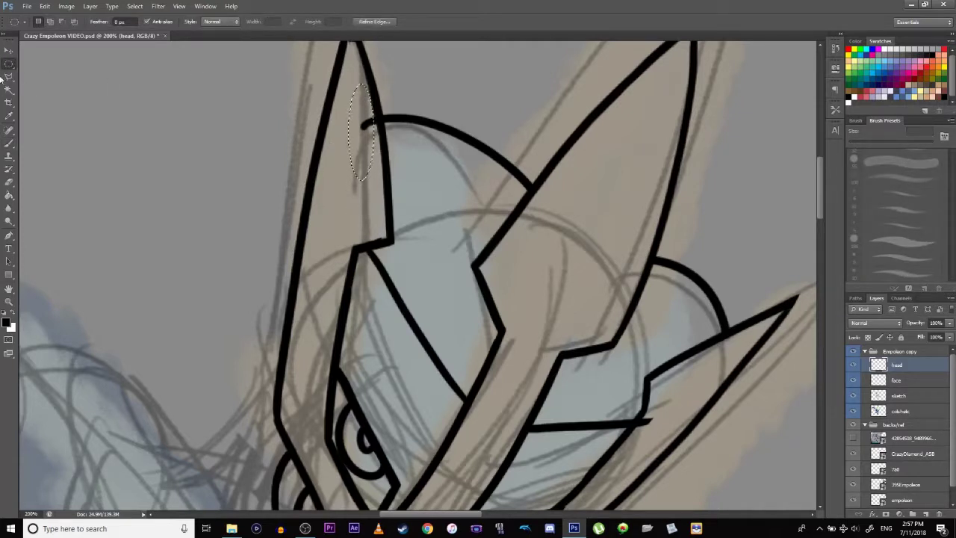
{"action": "scroll", "coordinate": [244, 207], "scroll_direction": "up", "scroll_amount": 5}
{"action": "left_click", "coordinate": [36, 123]}
{"action": "left_click", "coordinate": [10, 142]}
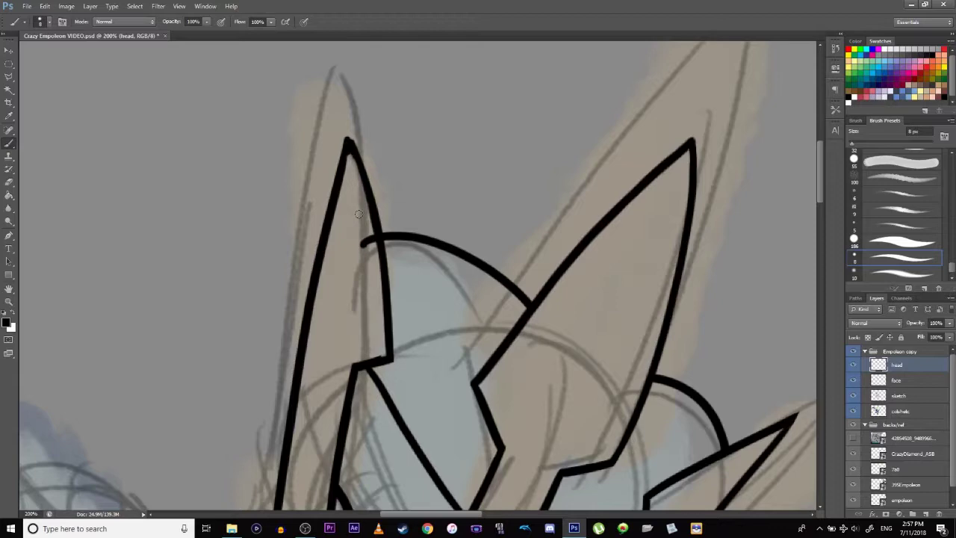
- On the face layer, select the right eye with an elliptical marquee, free-transform it slightly down and toward the beak, and deselect
{"action": "left_click_drag", "start_coordinate": [465, 389], "coordinate": [307, 141]}
{"action": "left_click_drag", "start_coordinate": [347, 337], "coordinate": [408, 273]}
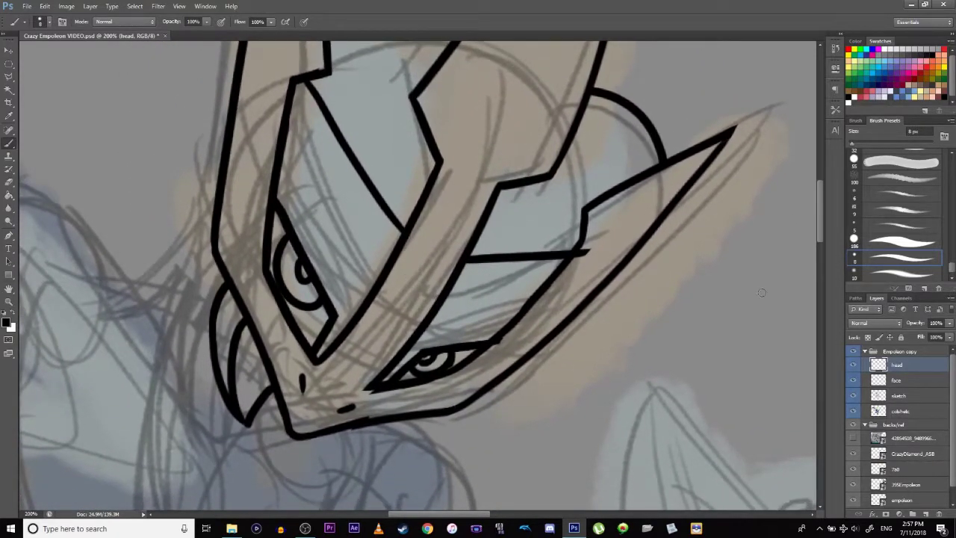
{"action": "left_click", "coordinate": [911, 383]}
{"action": "left_click", "coordinate": [9, 64]}
{"action": "mouse_move", "coordinate": [524, 319]}
{"action": "left_mouse_down"}
{"action": "mouse_move", "coordinate": [376, 411]}
{"action": "mouse_move", "coordinate": [511, 396]}
{"action": "mouse_move", "coordinate": [518, 416]}
{"action": "left_mouse_up"}
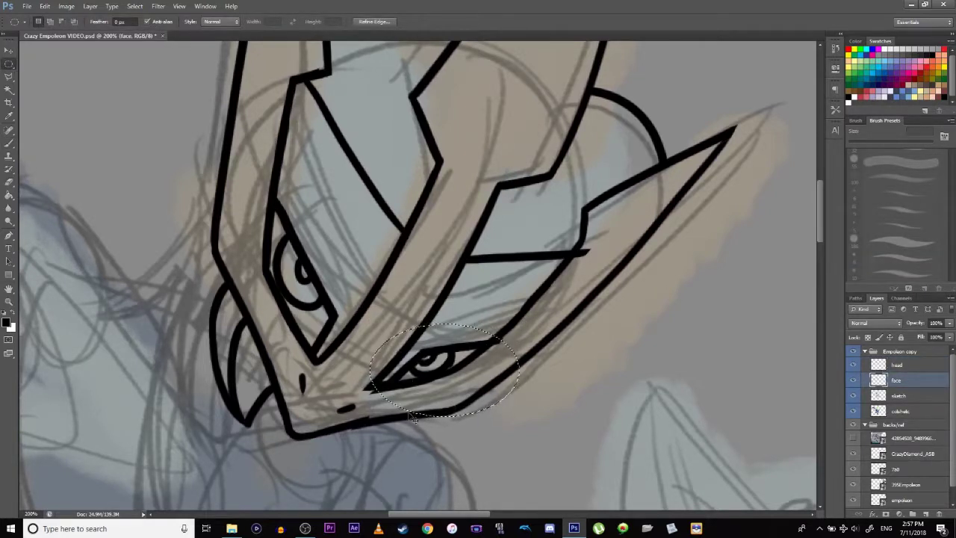
{"action": "key", "text": "ctrl+t"}
{"action": "left_click_drag", "start_coordinate": [410, 413], "coordinate": [409, 415]}
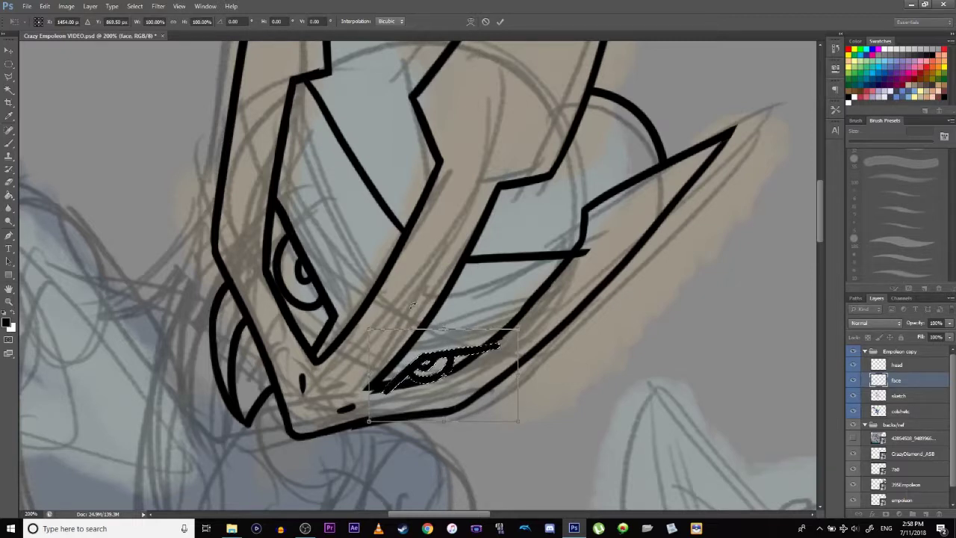
{"action": "mouse_move", "coordinate": [401, 309]}
{"action": "left_mouse_down"}
{"action": "mouse_move", "coordinate": [398, 319]}
{"action": "mouse_move", "coordinate": [403, 303]}
{"action": "left_mouse_up"}
{"action": "key", "text": "Left"}
{"action": "key", "text": "Left"}
{"action": "key", "text": "Left"}
{"action": "key", "text": "Left"}
{"action": "key", "text": "Left"}
{"action": "key", "text": "Return"}
{"action": "key", "text": "ctrl+d"}
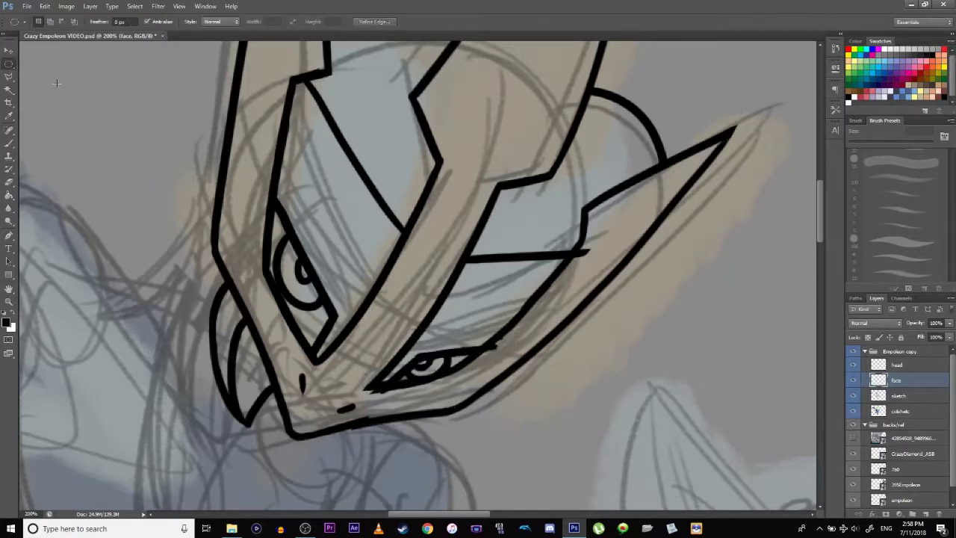
- Trim the overshooting line ends at the right eye's outer corner and cheek, and check the face layer by hiding and showing it
{"action": "left_click", "coordinate": [10, 130]}
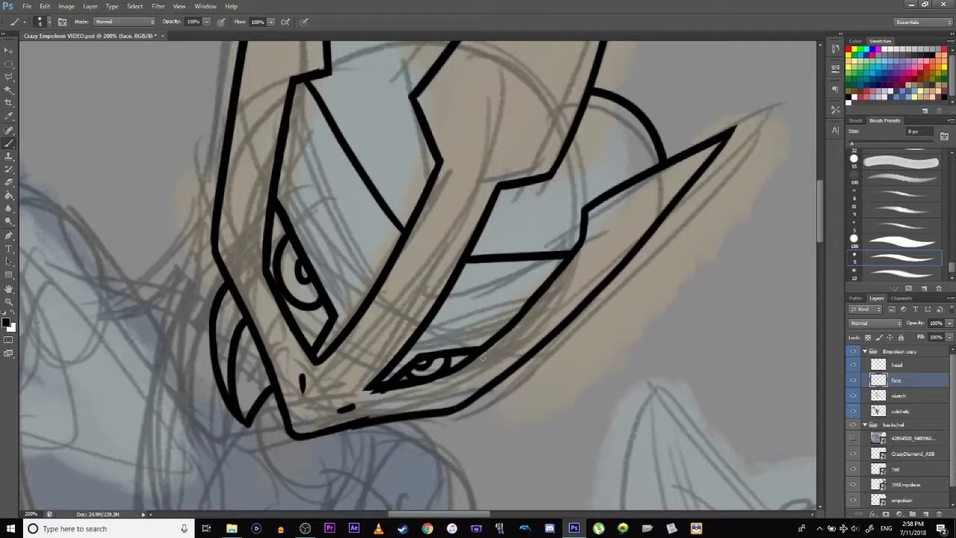
{"action": "left_click", "coordinate": [853, 380]}
{"action": "left_click", "coordinate": [853, 380]}
{"action": "left_click_drag", "start_coordinate": [818, 197], "coordinate": [821, 175]}
{"action": "left_click_drag", "start_coordinate": [818, 223], "coordinate": [821, 192]}
{"action": "key", "text": "ctrl+minus"}
{"action": "key", "text": "ctrl+minus"}
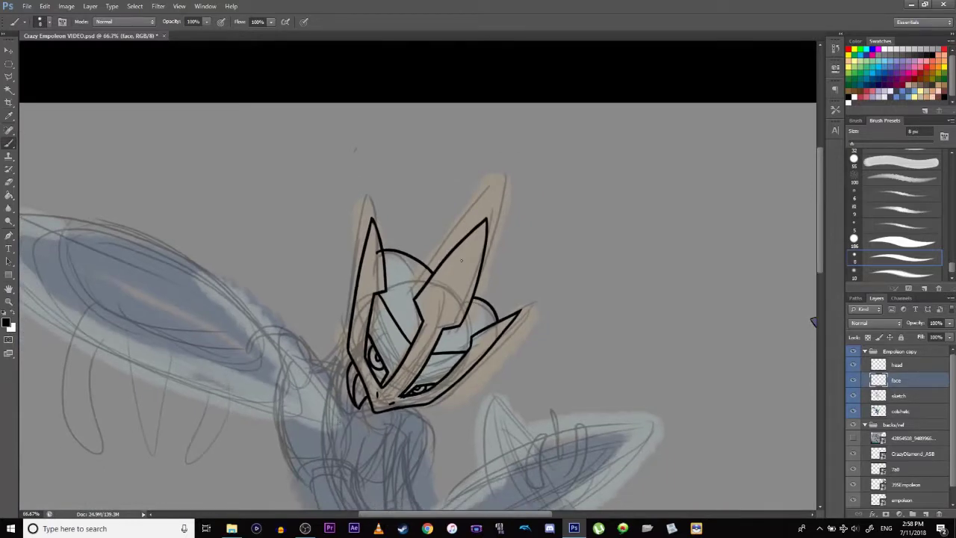
- Try drawing a long line from the beak tip up to the tip of the central crest prong, and undo it
{"action": "left_click_drag", "start_coordinate": [486, 220], "coordinate": [374, 410]}
{"action": "key", "text": "ctrl+z"}
{"action": "left_click_drag", "start_coordinate": [373, 407], "coordinate": [486, 190]}
{"action": "key", "text": "ctrl+z"}
{"action": "left_click_drag", "start_coordinate": [377, 407], "coordinate": [487, 217]}
{"action": "key", "text": "ctrl+z"}
{"action": "left_click_drag", "start_coordinate": [377, 407], "coordinate": [487, 216]}
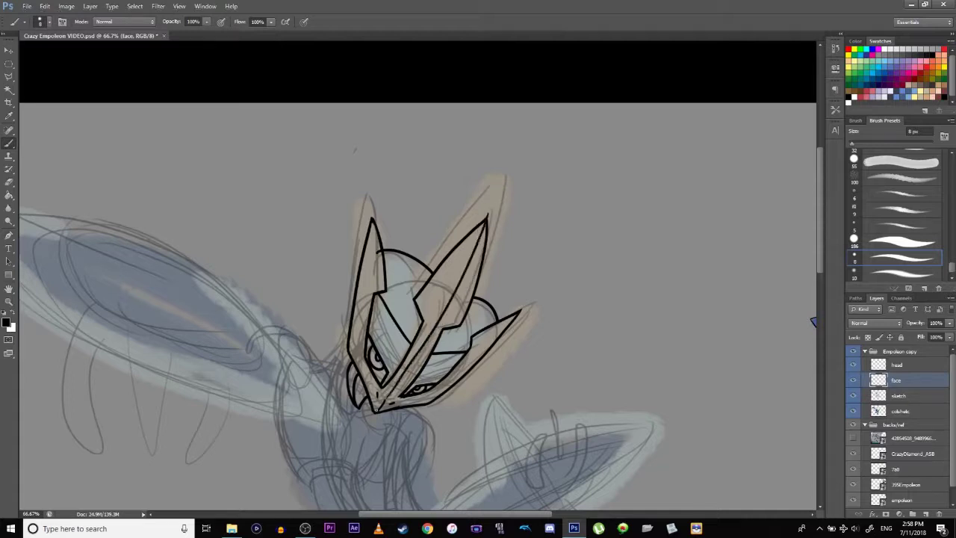
{"action": "key", "text": "ctrl+z"}
{"action": "mouse_move", "coordinate": [379, 405]}
{"action": "left_mouse_down"}
{"action": "mouse_move", "coordinate": [433, 330]}
{"action": "mouse_move", "coordinate": [489, 204]}
{"action": "left_mouse_up"}
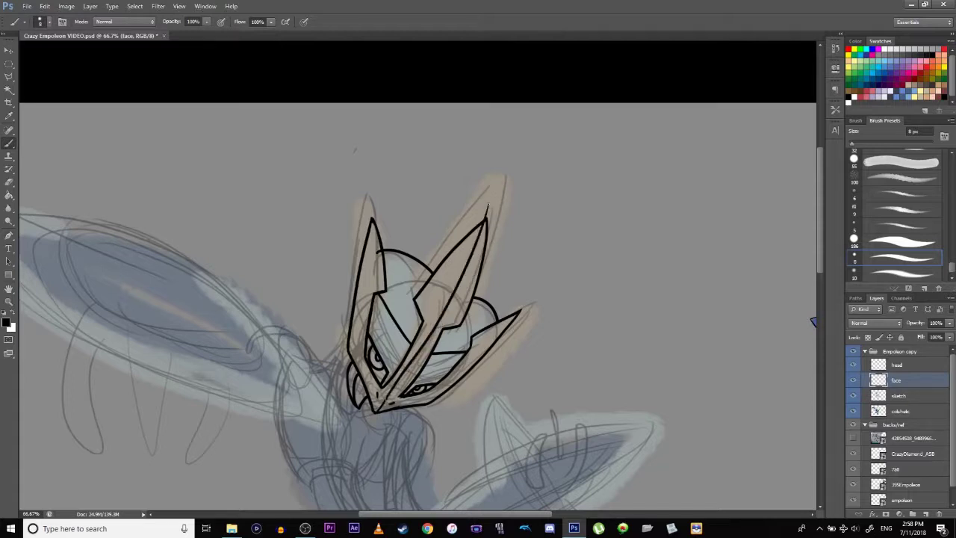
{"action": "left_click_drag", "start_coordinate": [345, 427], "coordinate": [318, 351]}
{"action": "left_click_drag", "start_coordinate": [374, 444], "coordinate": [373, 406]}
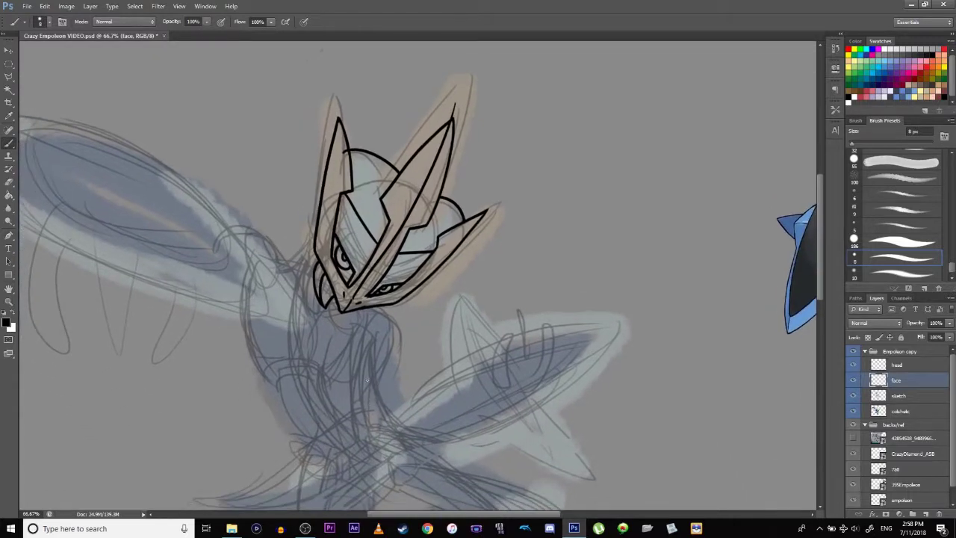
{"action": "left_click_drag", "start_coordinate": [371, 462], "coordinate": [390, 381]}
{"action": "mouse_move", "coordinate": [340, 338]}
{"action": "left_mouse_down"}
{"action": "mouse_move", "coordinate": [379, 405]}
{"action": "mouse_move", "coordinate": [363, 390]}
{"action": "mouse_move", "coordinate": [371, 389]}
{"action": "mouse_move", "coordinate": [370, 406]}
{"action": "left_mouse_up"}
{"action": "key", "text": "ctrl+z"}
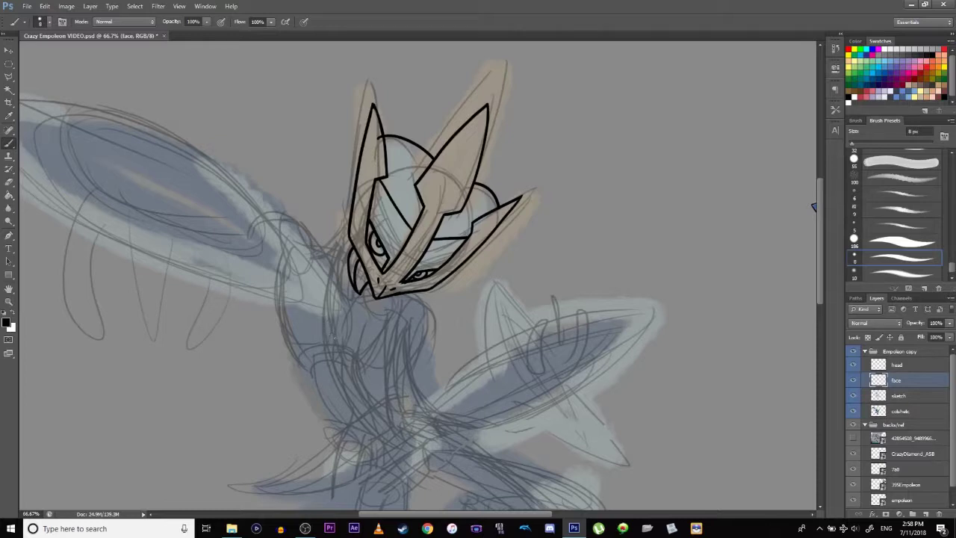
- Look over the body sketch and compare it with the Empoleon and Crazy Diamond reference images
{"action": "left_click_drag", "start_coordinate": [332, 342], "coordinate": [336, 349]}
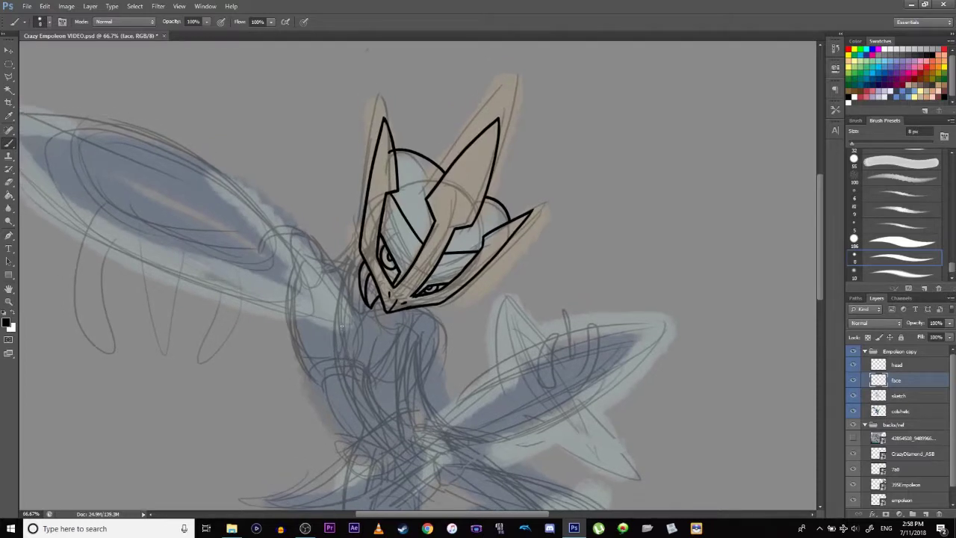
{"action": "mouse_move", "coordinate": [335, 331]}
{"action": "left_mouse_down"}
{"action": "mouse_move", "coordinate": [252, 142]}
{"action": "mouse_move", "coordinate": [370, 397]}
{"action": "left_mouse_up"}
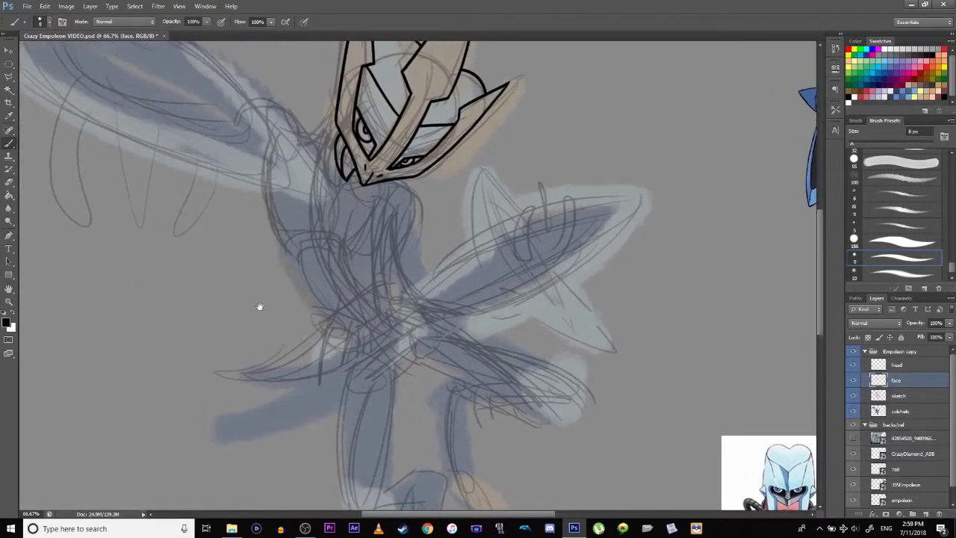
{"action": "left_click_drag", "start_coordinate": [544, 460], "coordinate": [267, 316]}
{"action": "left_click_drag", "start_coordinate": [286, 203], "coordinate": [303, 358]}
{"action": "left_click_drag", "start_coordinate": [289, 258], "coordinate": [316, 390]}
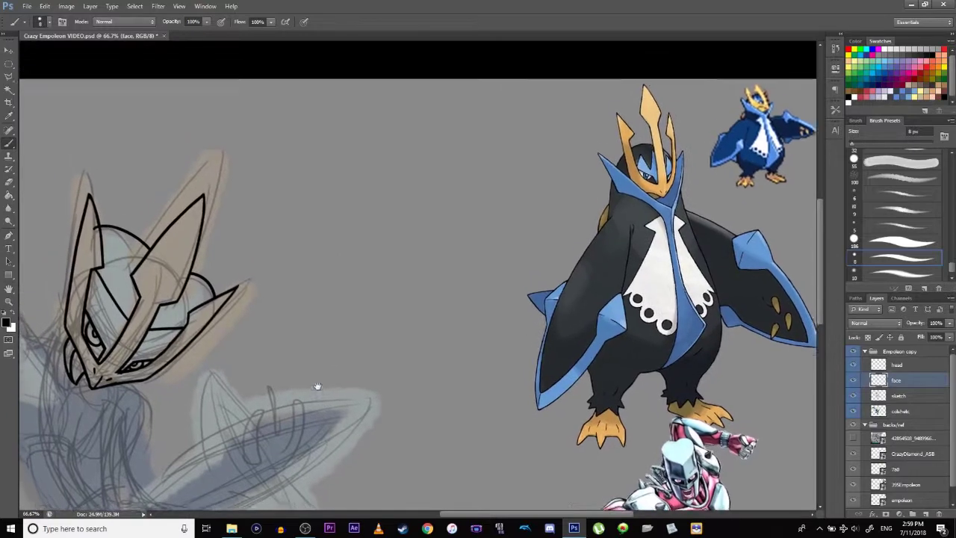
{"action": "mouse_move", "coordinate": [284, 368]}
{"action": "left_mouse_down"}
{"action": "mouse_move", "coordinate": [326, 323]}
{"action": "mouse_move", "coordinate": [366, 324]}
{"action": "left_mouse_up"}
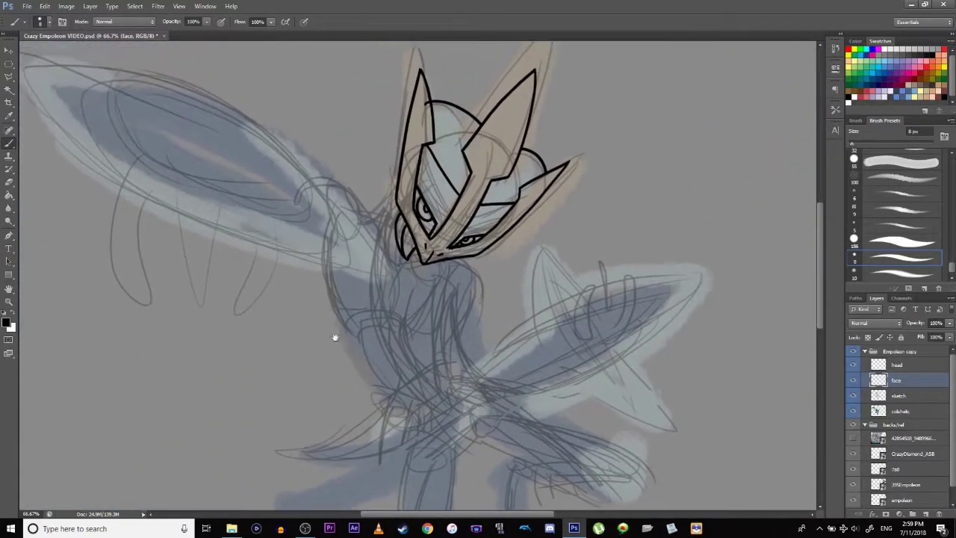
{"action": "mouse_move", "coordinate": [333, 341]}
{"action": "left_mouse_down"}
{"action": "mouse_move", "coordinate": [329, 352]}
{"action": "mouse_move", "coordinate": [323, 342]}
{"action": "left_mouse_up"}
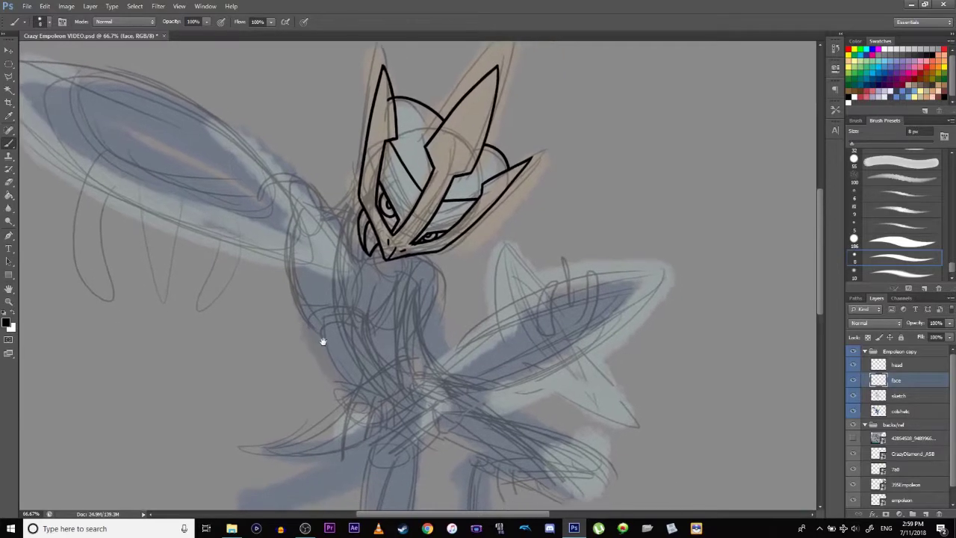
- Place the 600px black circle image from the desktop into the document, scaled down in the empty area beside the legs
{"action": "left_click", "coordinate": [925, 6]}
{"action": "left_click", "coordinate": [938, 68]}
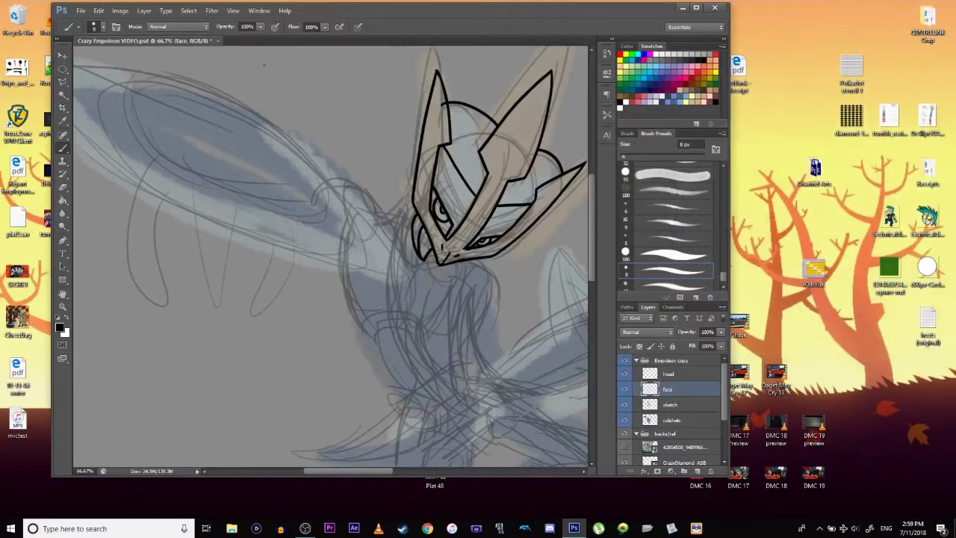
{"action": "left_click_drag", "start_coordinate": [928, 273], "coordinate": [267, 214]}
{"action": "key", "text": "ctrl+0"}
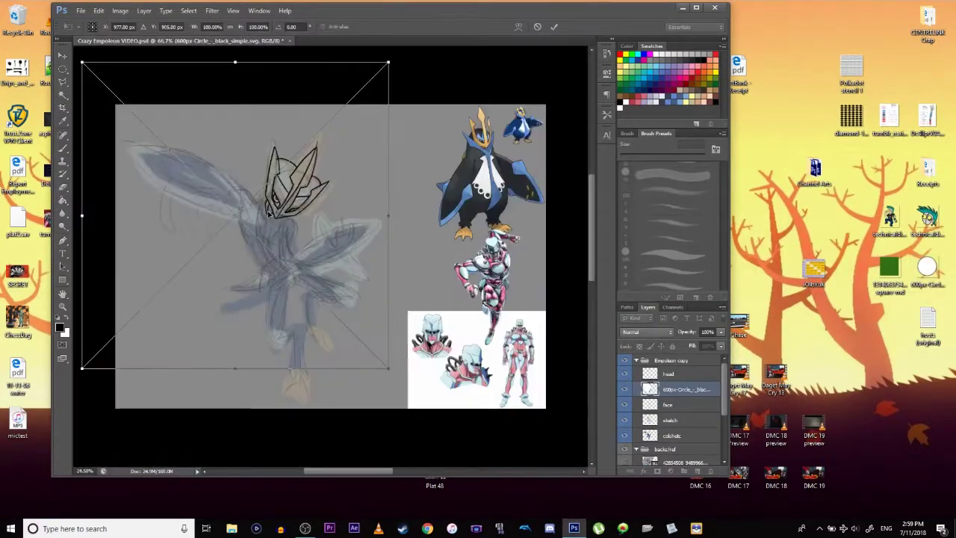
{"action": "left_click_drag", "start_coordinate": [426, 106], "coordinate": [222, 270]}
{"action": "left_click_drag", "start_coordinate": [180, 335], "coordinate": [181, 300]}
{"action": "key", "text": "Return"}
- Move the circle layer beneath the rough colour layer and hide the colour and sketch layers
{"action": "key", "text": "ctrl+plus"}
{"action": "key", "text": "ctrl+plus"}
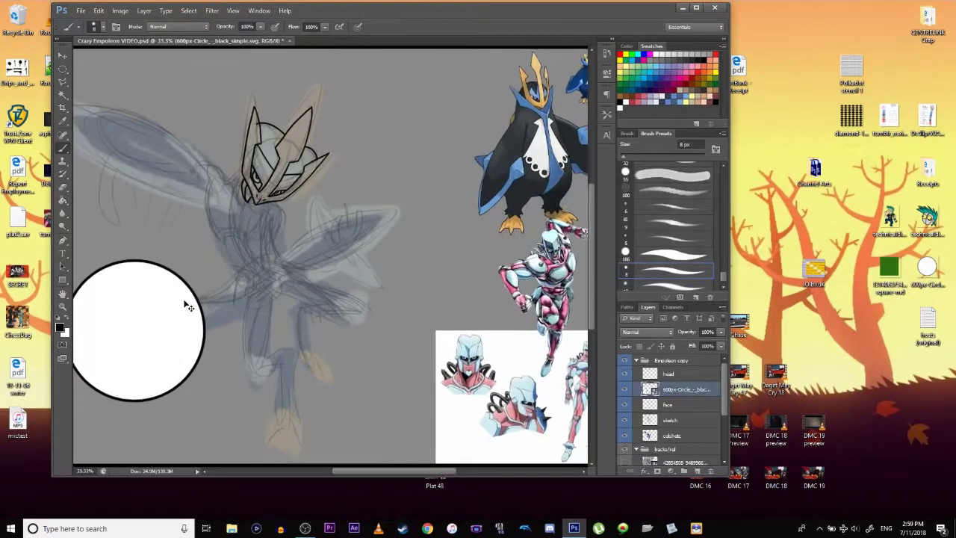
{"action": "key", "text": "ctrl+plus"}
{"action": "key", "text": "ctrl+plus"}
{"action": "key", "text": "ctrl+plus"}
{"action": "left_click_drag", "start_coordinate": [220, 259], "coordinate": [478, 202]}
{"action": "left_click_drag", "start_coordinate": [268, 347], "coordinate": [251, 325]}
{"action": "key", "text": "ctrl+minus"}
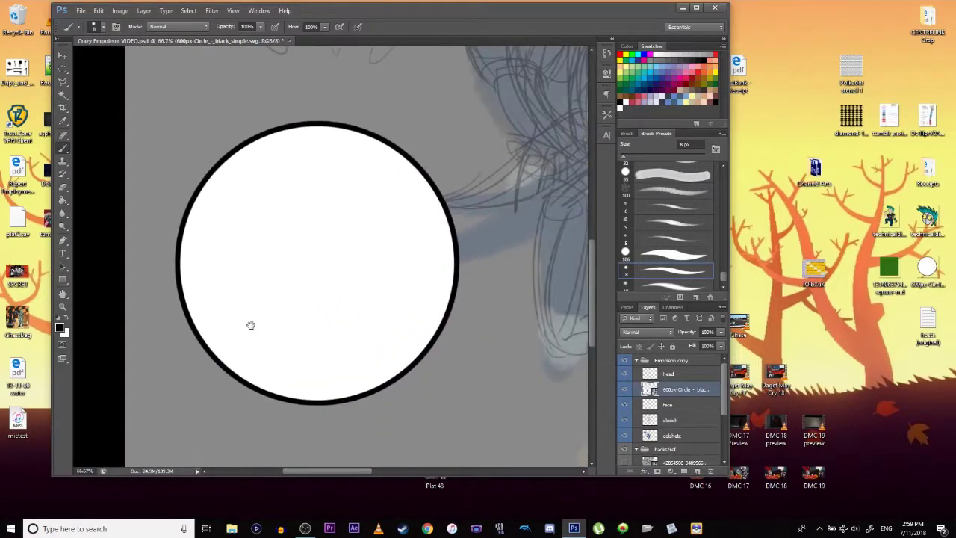
{"action": "left_click_drag", "start_coordinate": [673, 391], "coordinate": [657, 441]}
{"action": "left_click", "coordinate": [626, 421]}
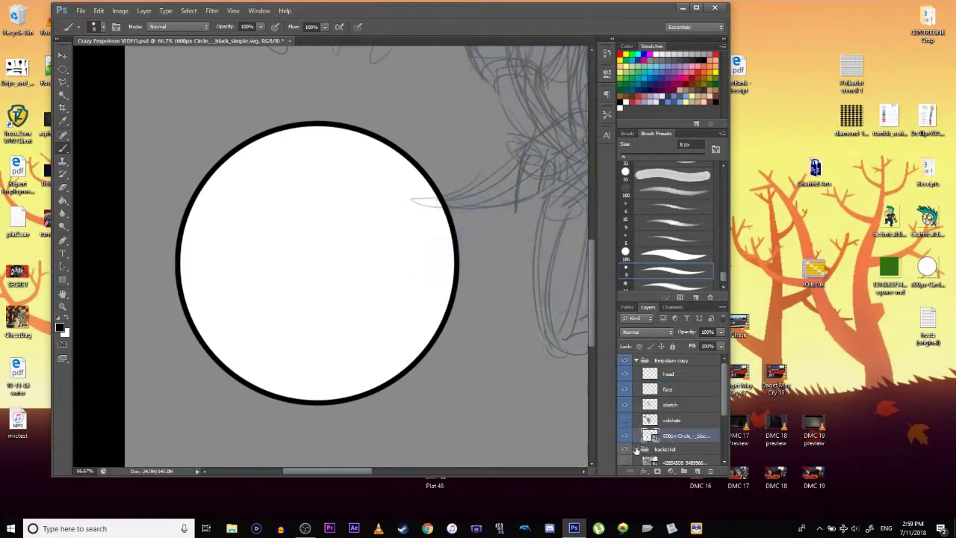
{"action": "left_click", "coordinate": [625, 405]}
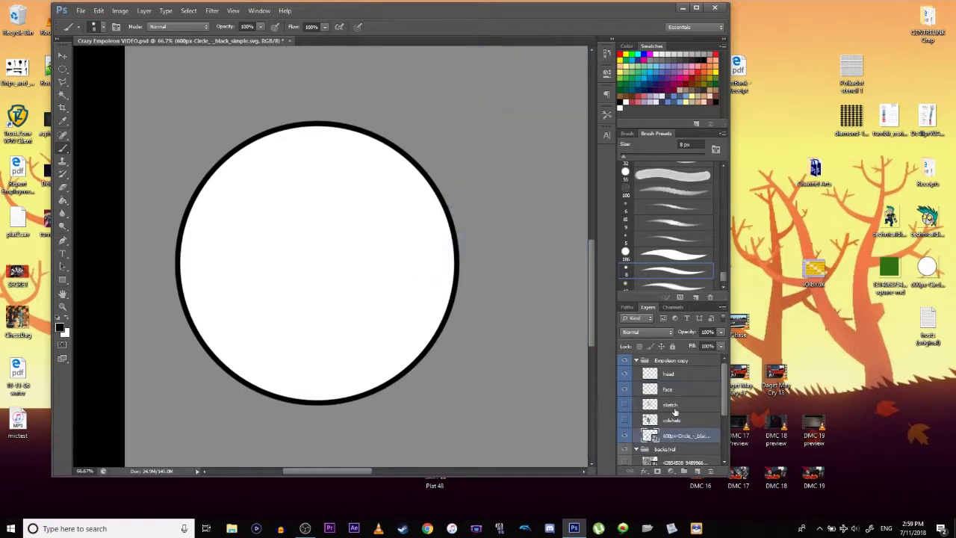
- Lower the circle layer's opacity to 27% and scale the circle down to about 23%
{"action": "left_click", "coordinate": [721, 333]}
{"action": "left_click_drag", "start_coordinate": [681, 344], "coordinate": [686, 345]}
{"action": "left_click_drag", "start_coordinate": [382, 353], "coordinate": [379, 394]}
{"action": "key", "text": "ctrl+t"}
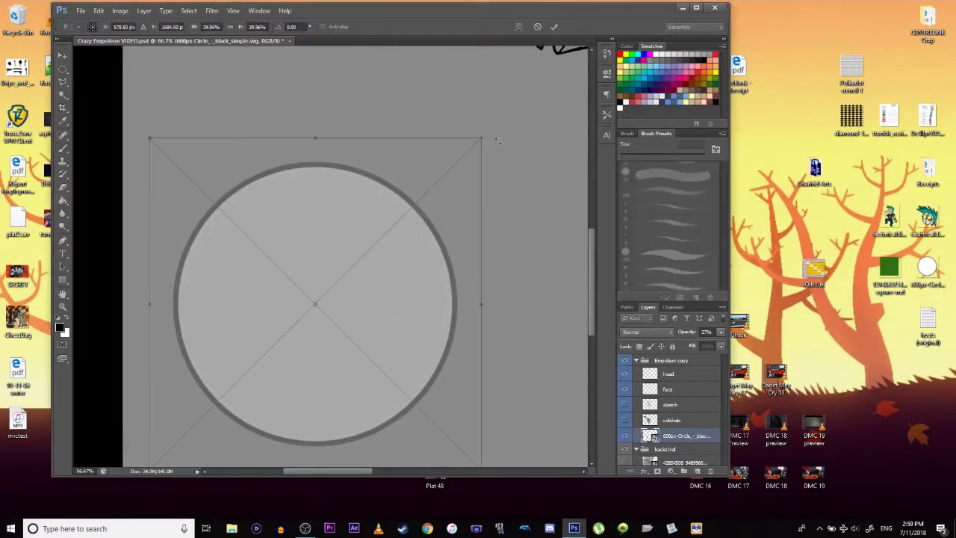
{"action": "left_click_drag", "start_coordinate": [480, 134], "coordinate": [332, 250]}
{"action": "left_click_drag", "start_coordinate": [267, 309], "coordinate": [282, 297]}
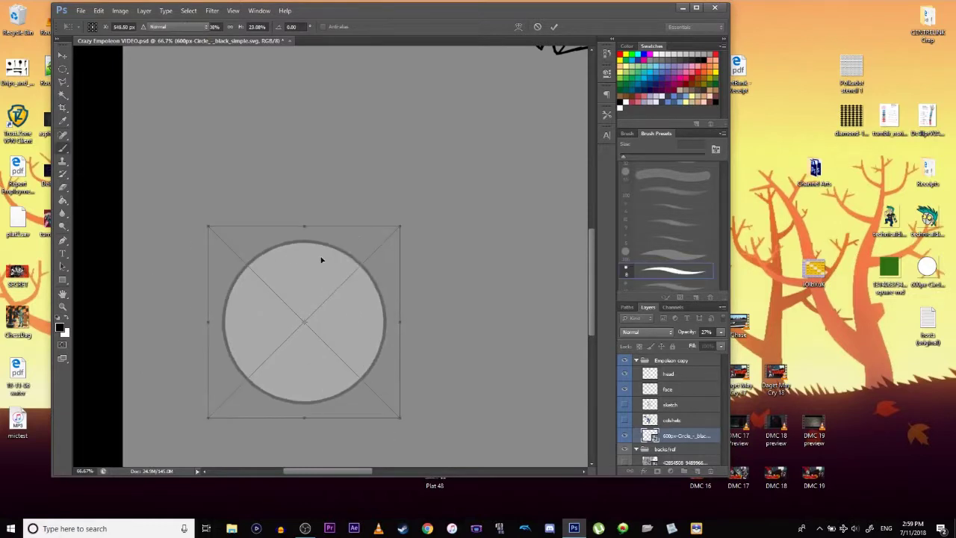
{"action": "key", "text": "Return"}
- Add a new layer above the circle and trace its outline freehand with the 8 px brush, undoing and repeating poor attempts
{"action": "key", "text": "ctrl+plus"}
{"action": "left_click_drag", "start_coordinate": [334, 298], "coordinate": [381, 248]}
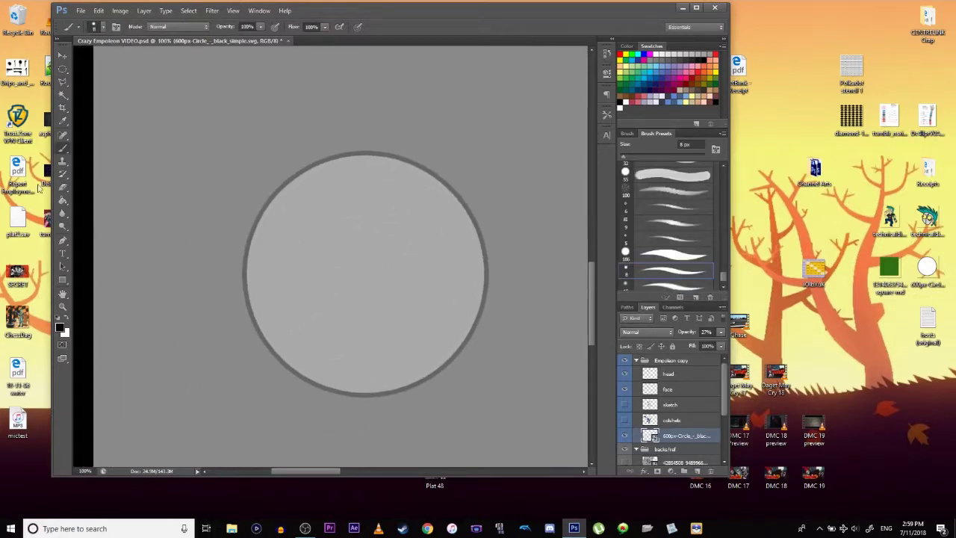
{"action": "left_click", "coordinate": [696, 471]}
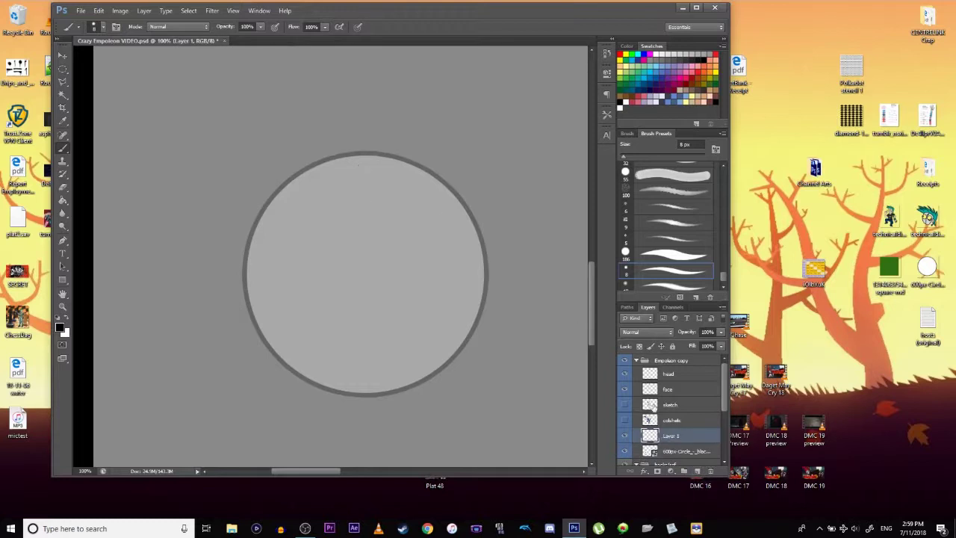
{"action": "mouse_move", "coordinate": [379, 154]}
{"action": "left_mouse_down"}
{"action": "mouse_move", "coordinate": [268, 309]}
{"action": "mouse_move", "coordinate": [281, 177]}
{"action": "mouse_move", "coordinate": [232, 223]}
{"action": "left_mouse_up"}
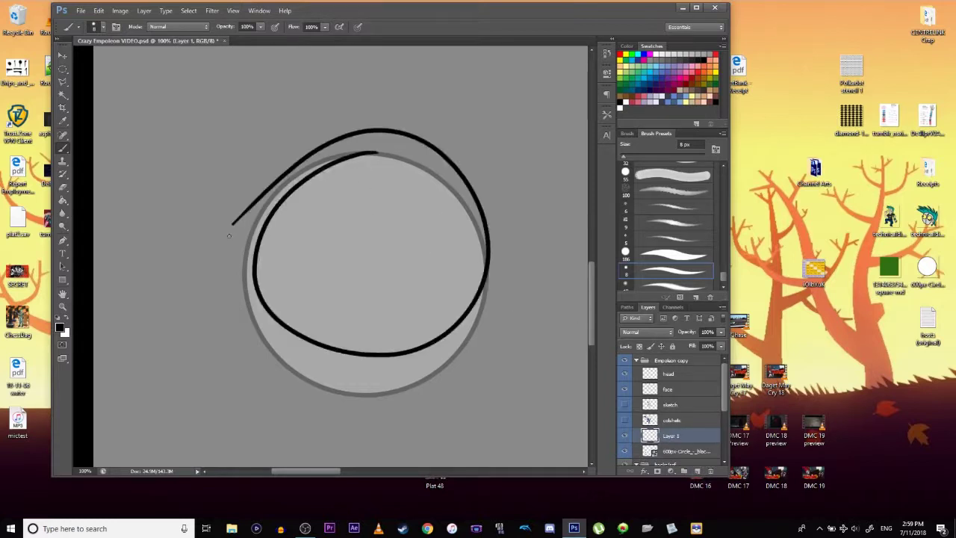
{"action": "key", "text": "ctrl+z"}
{"action": "mouse_move", "coordinate": [368, 155]}
{"action": "left_mouse_down"}
{"action": "mouse_move", "coordinate": [493, 261]}
{"action": "mouse_move", "coordinate": [321, 158]}
{"action": "mouse_move", "coordinate": [219, 260]}
{"action": "left_mouse_up"}
{"action": "key", "text": "ctrl+z"}
{"action": "left_click_drag", "start_coordinate": [243, 352], "coordinate": [299, 175]}
{"action": "key", "text": "ctrl+z"}
{"action": "mouse_move", "coordinate": [366, 151]}
{"action": "left_mouse_down"}
{"action": "mouse_move", "coordinate": [308, 387]}
{"action": "mouse_move", "coordinate": [284, 186]}
{"action": "left_mouse_up"}
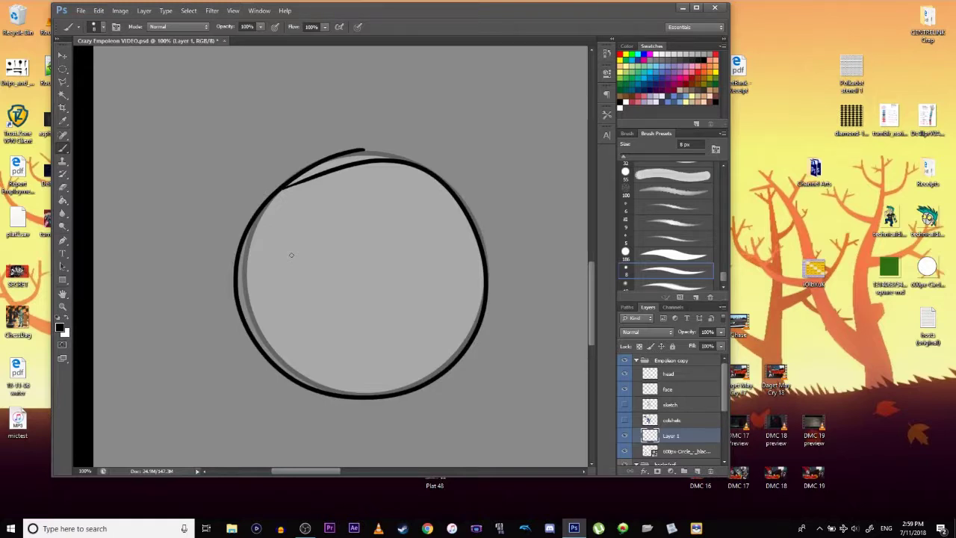
- Ink an 8 px brush stroke across the open gap at the top of the circle outline and maximise the program window
{"action": "key", "text": "ctrl+plus"}
{"action": "key", "text": "ctrl+plus"}
{"action": "left_click_drag", "start_coordinate": [354, 302], "coordinate": [262, 425]}
{"action": "left_click_drag", "start_coordinate": [426, 321], "coordinate": [453, 317]}
{"action": "left_click_drag", "start_coordinate": [446, 242], "coordinate": [194, 218]}
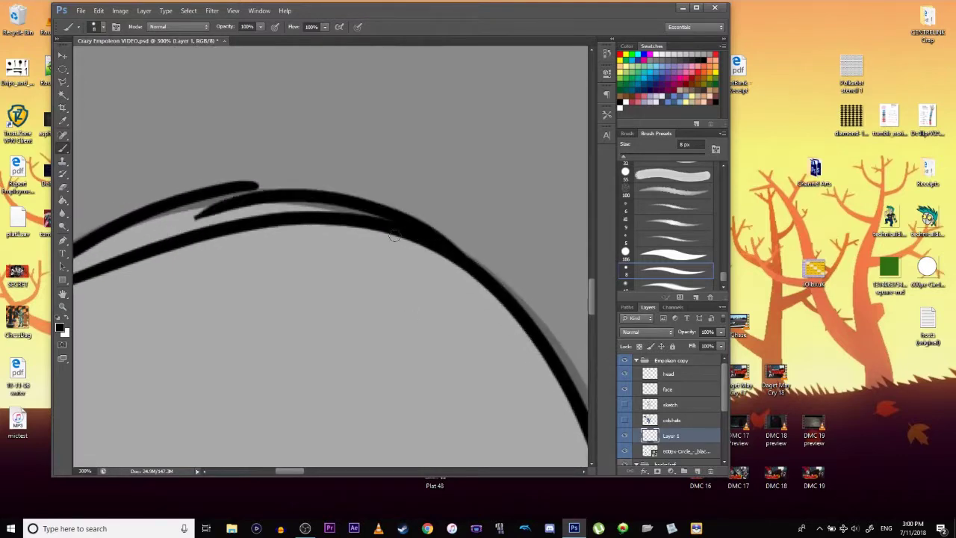
{"action": "key", "text": "super"}
{"action": "key", "text": "super"}
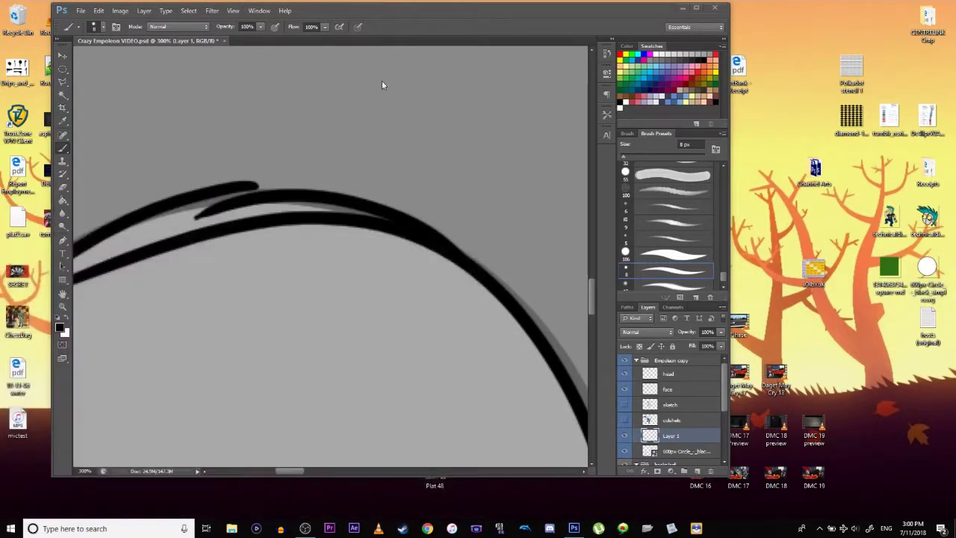
{"action": "left_click", "coordinate": [697, 7]}
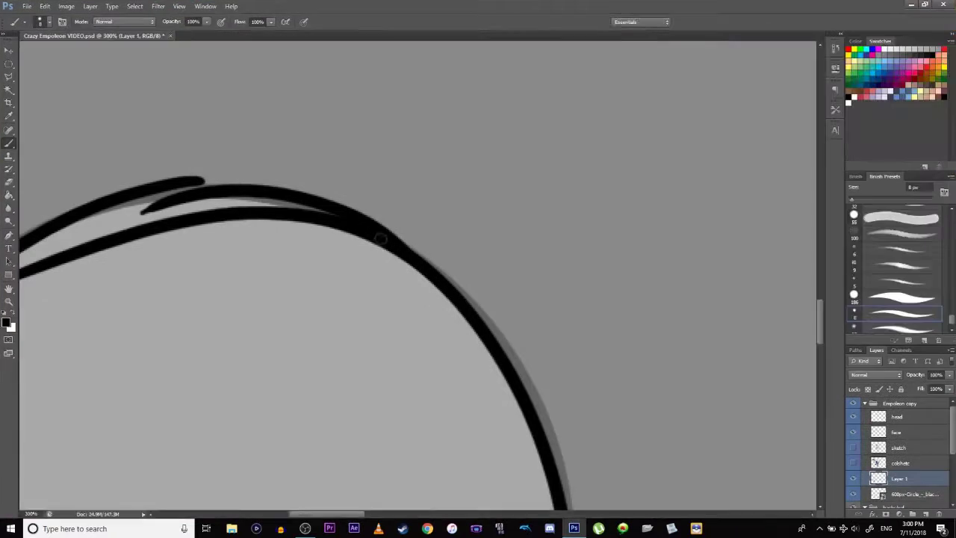
- Add overlapping brush strokes along the circle's upper-right arc to join it with the loose end of the outline
{"action": "mouse_move", "coordinate": [424, 279]}
{"action": "left_mouse_down"}
{"action": "mouse_move", "coordinate": [399, 247]}
{"action": "mouse_move", "coordinate": [109, 222]}
{"action": "left_mouse_up"}
{"action": "left_click_drag", "start_coordinate": [202, 183], "coordinate": [428, 291]}
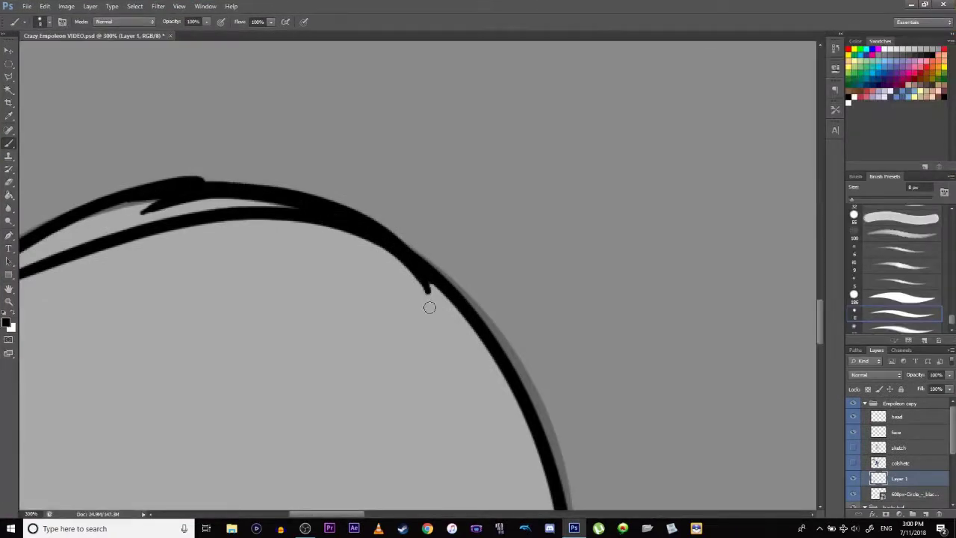
{"action": "left_click_drag", "start_coordinate": [192, 185], "coordinate": [436, 290]}
{"action": "left_click_drag", "start_coordinate": [370, 335], "coordinate": [485, 243]}
{"action": "left_click_drag", "start_coordinate": [392, 298], "coordinate": [436, 351]}
- Erase the stray inner line and overshooting stroke ends around the top of the circle outline with the 15 px eraser
{"action": "left_click", "coordinate": [10, 182]}
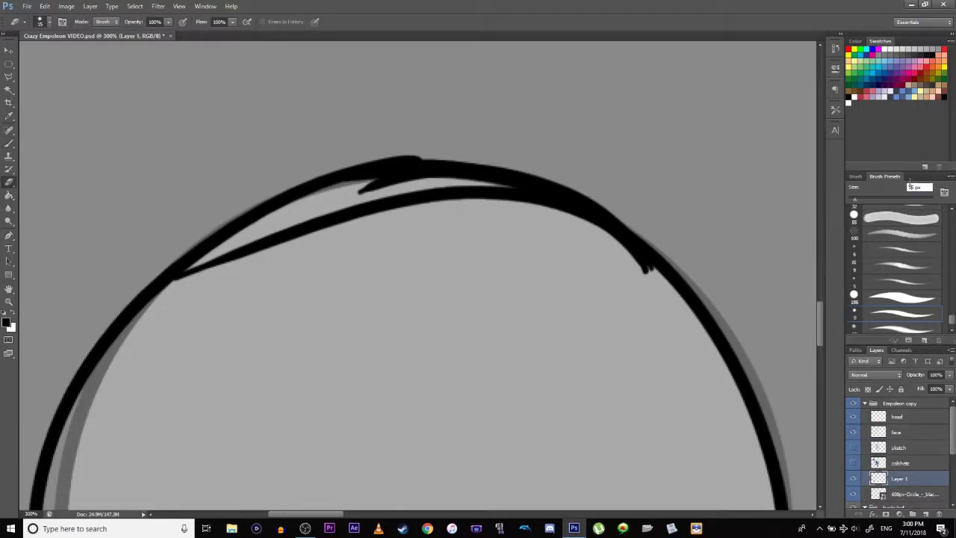
{"action": "mouse_move", "coordinate": [306, 221]}
{"action": "left_mouse_down"}
{"action": "mouse_move", "coordinate": [475, 219]}
{"action": "mouse_move", "coordinate": [401, 200]}
{"action": "mouse_move", "coordinate": [462, 227]}
{"action": "left_mouse_up"}
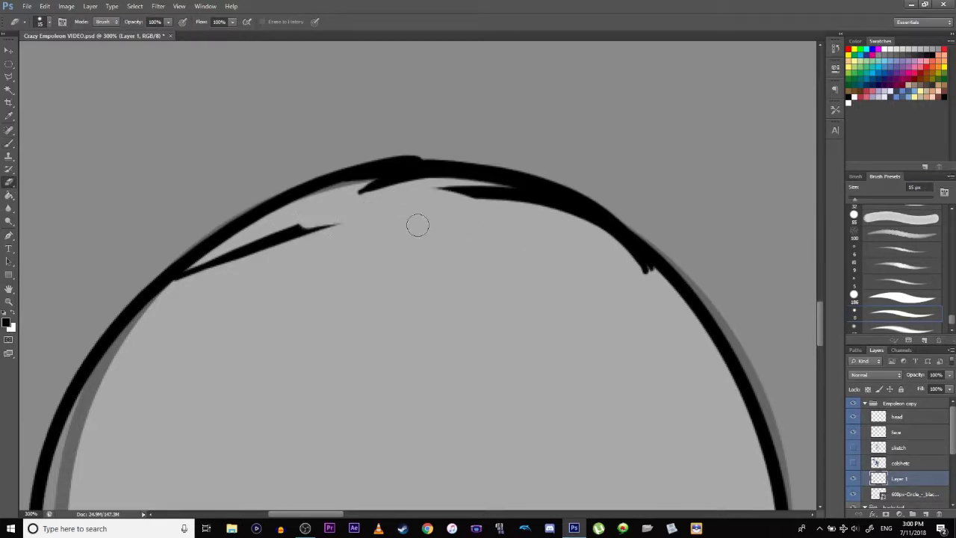
{"action": "left_click_drag", "start_coordinate": [353, 198], "coordinate": [527, 196]}
{"action": "mouse_move", "coordinate": [644, 281]}
{"action": "left_mouse_down"}
{"action": "mouse_move", "coordinate": [478, 208]}
{"action": "mouse_move", "coordinate": [666, 314]}
{"action": "left_mouse_up"}
{"action": "left_click_drag", "start_coordinate": [525, 198], "coordinate": [673, 352]}
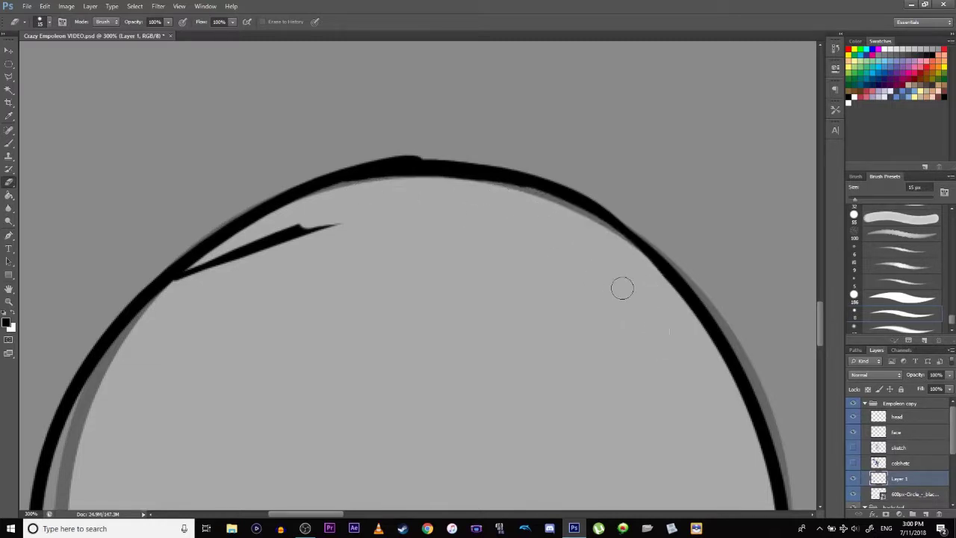
{"action": "mouse_move", "coordinate": [296, 240]}
{"action": "left_mouse_down"}
{"action": "mouse_move", "coordinate": [333, 229]}
{"action": "mouse_move", "coordinate": [363, 250]}
{"action": "left_mouse_up"}
{"action": "mouse_move", "coordinate": [270, 249]}
{"action": "left_mouse_down"}
{"action": "mouse_move", "coordinate": [212, 298]}
{"action": "mouse_move", "coordinate": [199, 282]}
{"action": "mouse_move", "coordinate": [243, 254]}
{"action": "mouse_move", "coordinate": [204, 280]}
{"action": "left_mouse_up"}
{"action": "left_click_drag", "start_coordinate": [446, 149], "coordinate": [424, 153]}
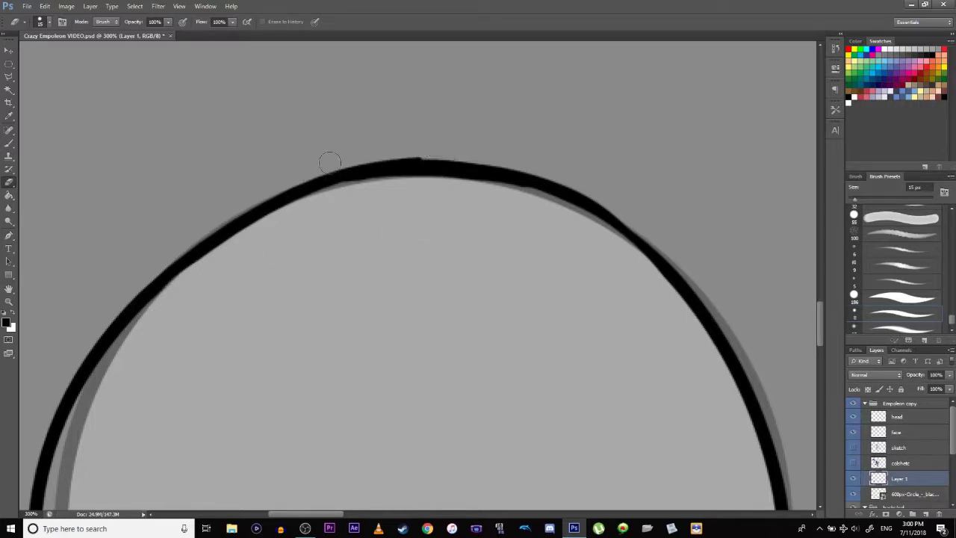
{"action": "left_click_drag", "start_coordinate": [398, 152], "coordinate": [436, 152]}
- Trim the inner edge of the outline at the circle's top with the eraser to even out its thickness, undoing a poor stroke
{"action": "mouse_move", "coordinate": [361, 187]}
{"action": "left_mouse_down"}
{"action": "mouse_move", "coordinate": [575, 207]}
{"action": "mouse_move", "coordinate": [611, 254]}
{"action": "left_mouse_up"}
{"action": "key", "text": "ctrl+z"}
{"action": "mouse_move", "coordinate": [542, 203]}
{"action": "left_mouse_down"}
{"action": "mouse_move", "coordinate": [409, 193]}
{"action": "mouse_move", "coordinate": [372, 210]}
{"action": "left_mouse_up"}
{"action": "mouse_move", "coordinate": [462, 191]}
{"action": "left_mouse_down"}
{"action": "mouse_move", "coordinate": [392, 183]}
{"action": "mouse_move", "coordinate": [353, 203]}
{"action": "left_mouse_up"}
{"action": "mouse_move", "coordinate": [410, 185]}
{"action": "left_mouse_down"}
{"action": "mouse_move", "coordinate": [344, 196]}
{"action": "mouse_move", "coordinate": [446, 193]}
{"action": "left_mouse_up"}
{"action": "key", "text": "ctrl+minus"}
{"action": "key", "text": "ctrl+minus"}
{"action": "key", "text": "ctrl+minus"}
{"action": "key", "text": "ctrl+minus"}
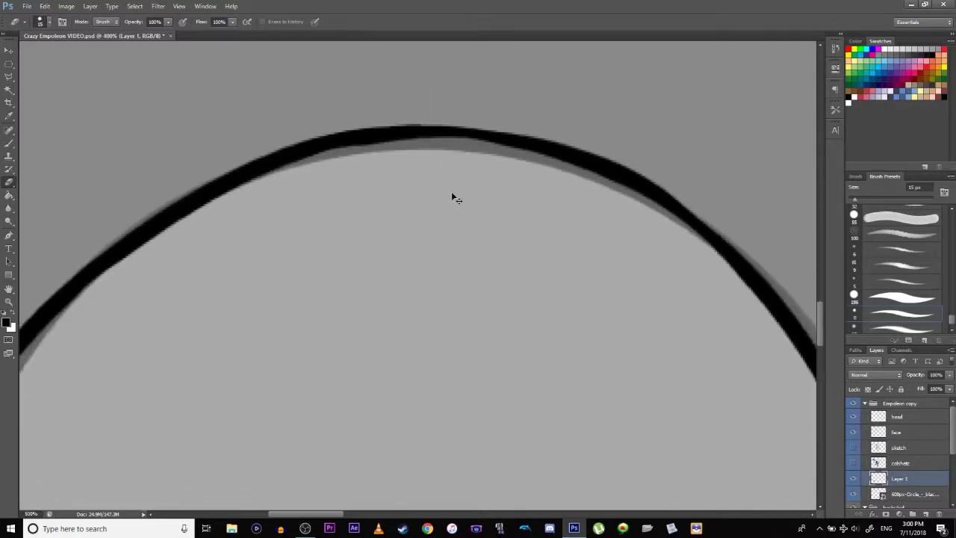
{"action": "key", "text": "ctrl+plus"}
{"action": "key", "text": "ctrl+plus"}
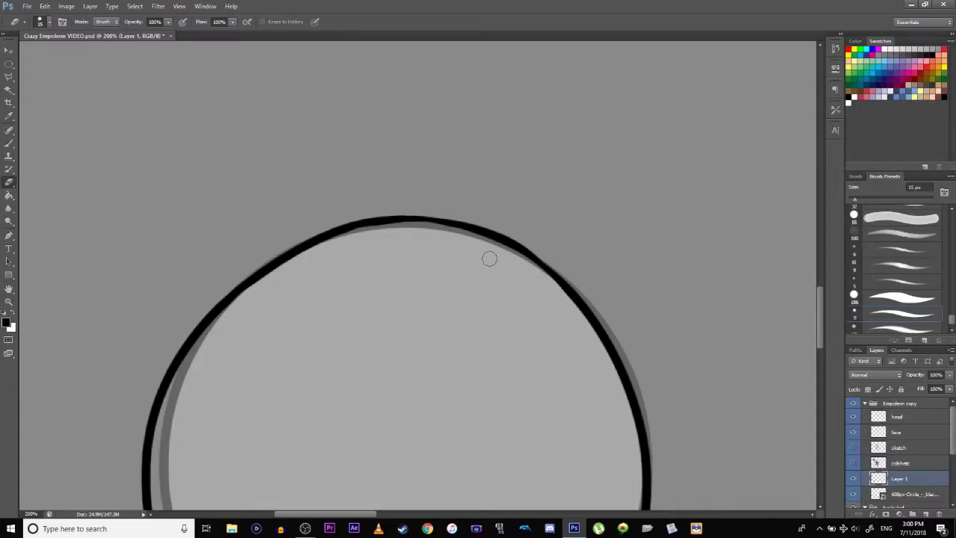
- Touch up the circle's upper arc with the 8 px brush to smooth the line, undoing poor strokes
{"action": "key", "text": "b"}
{"action": "mouse_move", "coordinate": [545, 269]}
{"action": "left_mouse_down"}
{"action": "mouse_move", "coordinate": [376, 226]}
{"action": "mouse_move", "coordinate": [339, 239]}
{"action": "left_mouse_up"}
{"action": "key", "text": "ctrl+z"}
{"action": "mouse_move", "coordinate": [547, 271]}
{"action": "left_mouse_down"}
{"action": "mouse_move", "coordinate": [412, 220]}
{"action": "mouse_move", "coordinate": [307, 237]}
{"action": "mouse_move", "coordinate": [431, 225]}
{"action": "mouse_move", "coordinate": [533, 279]}
{"action": "left_mouse_up"}
{"action": "key", "text": "ctrl+z"}
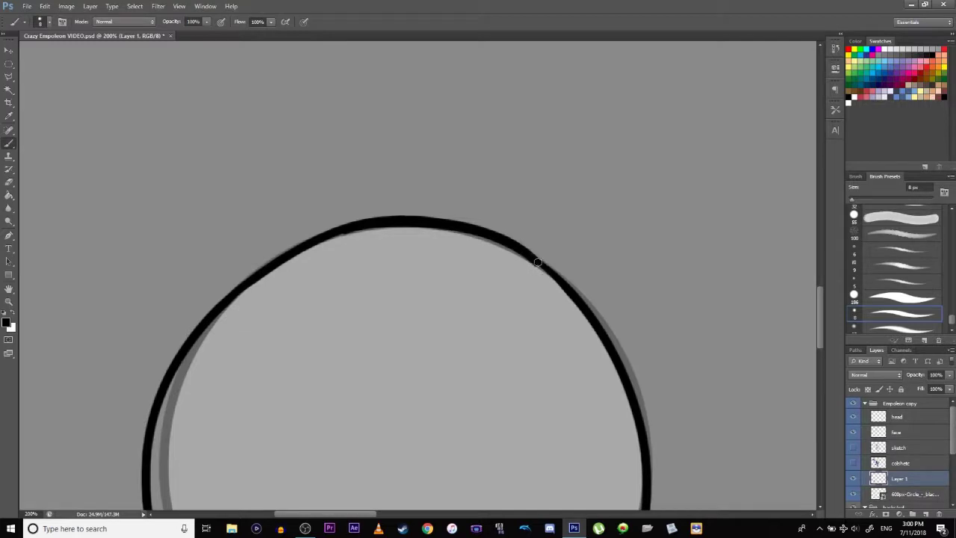
{"action": "key", "text": "ctrl+minus"}
{"action": "key", "text": "ctrl+minus"}
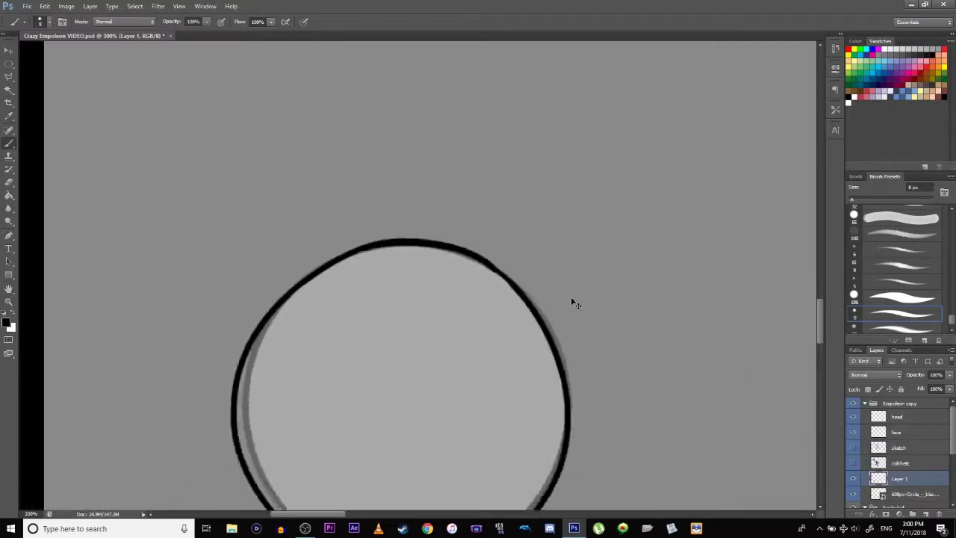
{"action": "key", "text": "ctrl+plus"}
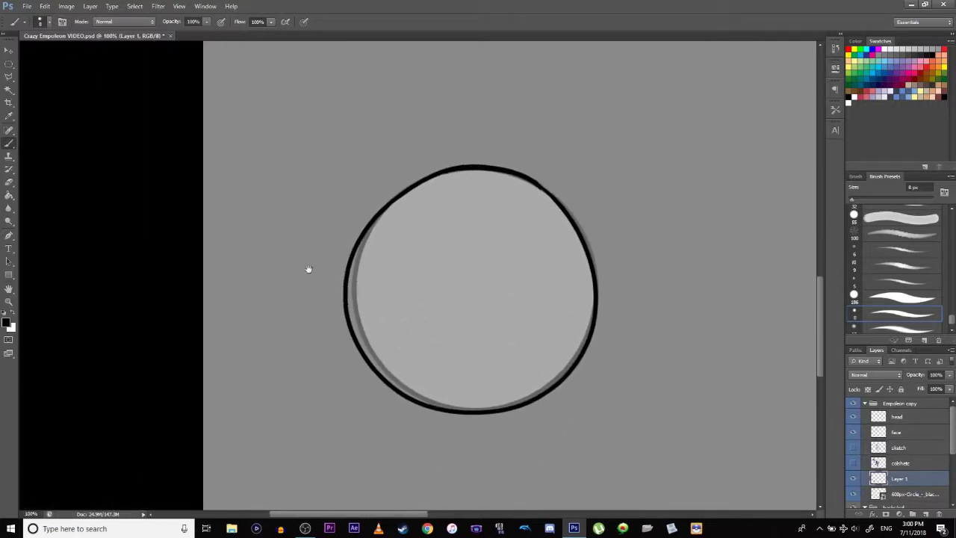
- Warp the traced outline on Layer 1 so its sides, lower curves and upper curves match the guide circle, and apply the transform
{"action": "key", "text": "ctrl+t"}
{"action": "left_click", "coordinate": [45, 6]}
{"action": "mouse_move", "coordinate": [54, 202]}
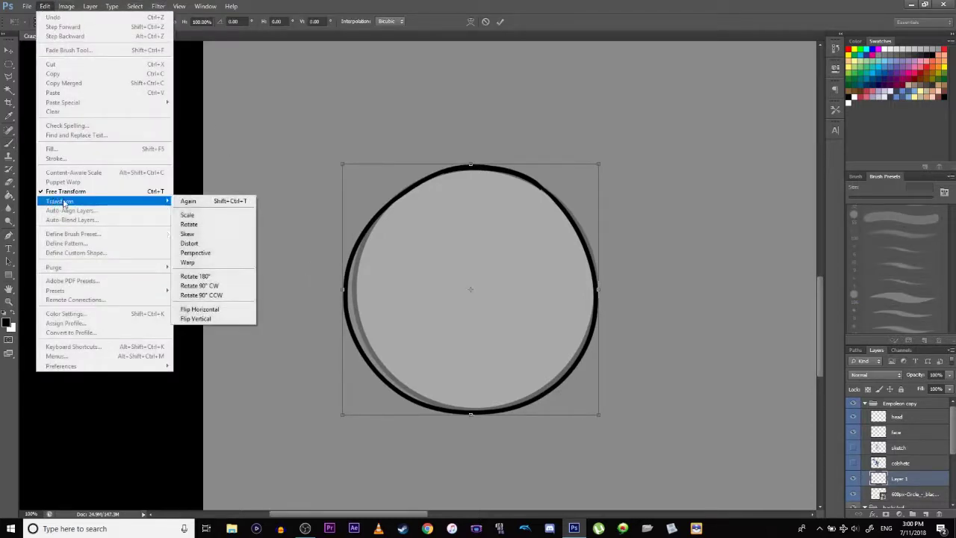
{"action": "left_click", "coordinate": [194, 261]}
{"action": "left_click_drag", "start_coordinate": [349, 299], "coordinate": [372, 337]}
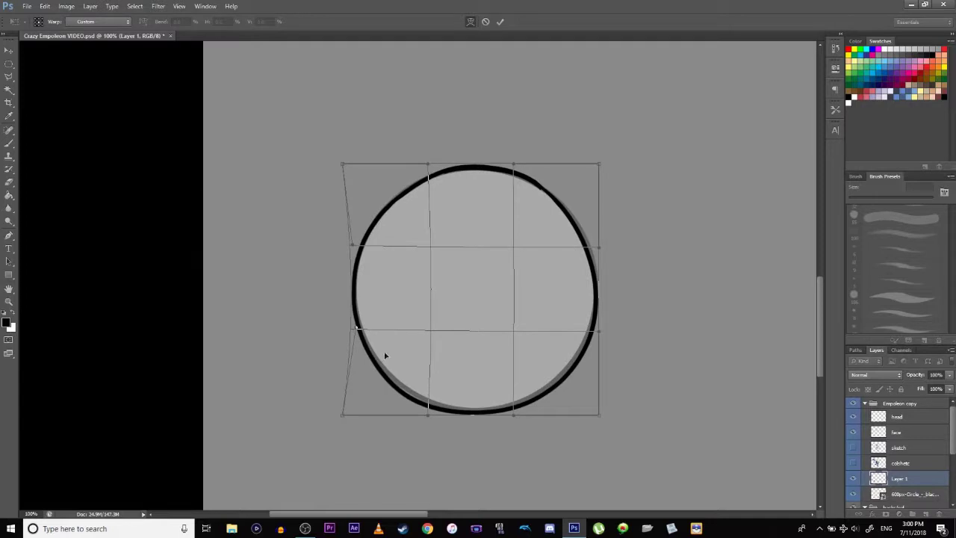
{"action": "left_click_drag", "start_coordinate": [381, 395], "coordinate": [401, 387]}
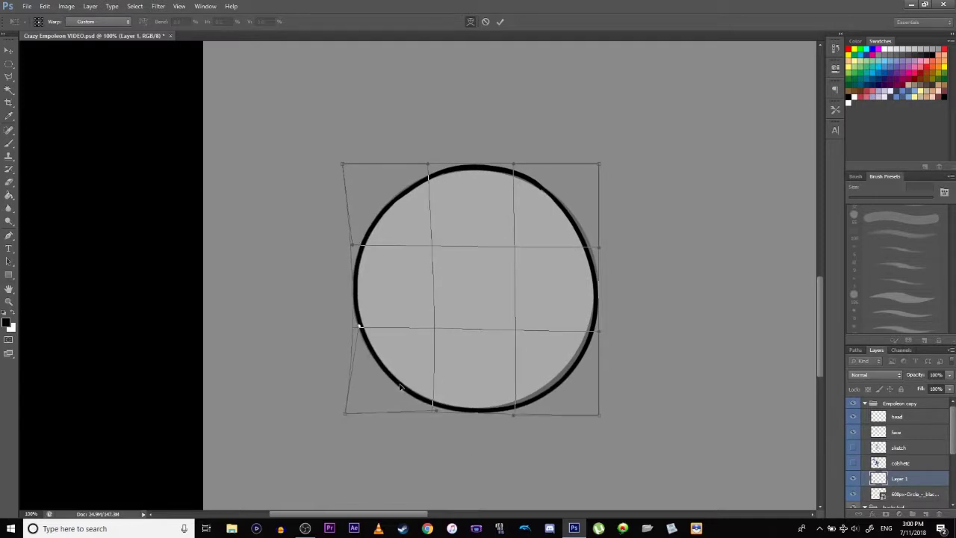
{"action": "left_click_drag", "start_coordinate": [571, 373], "coordinate": [567, 371]}
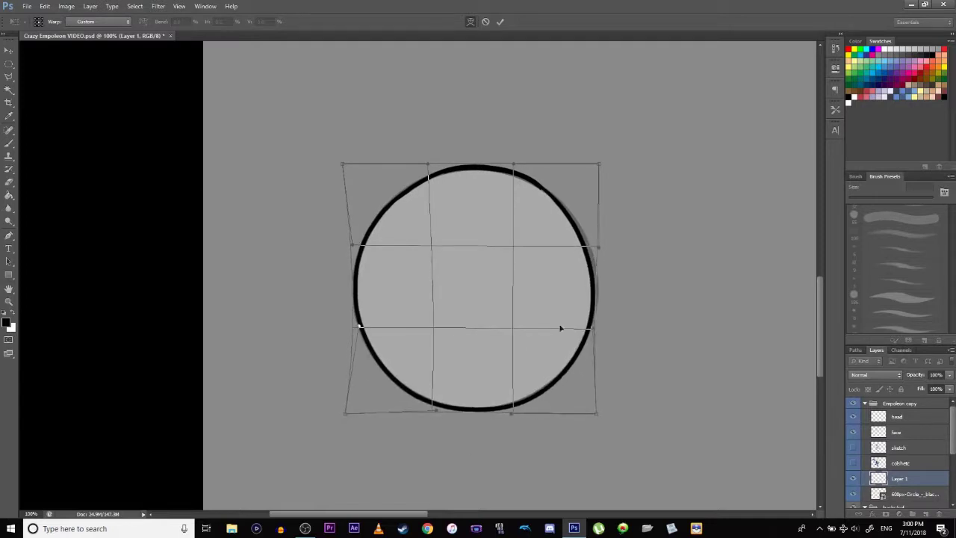
{"action": "left_click_drag", "start_coordinate": [580, 245], "coordinate": [582, 245]}
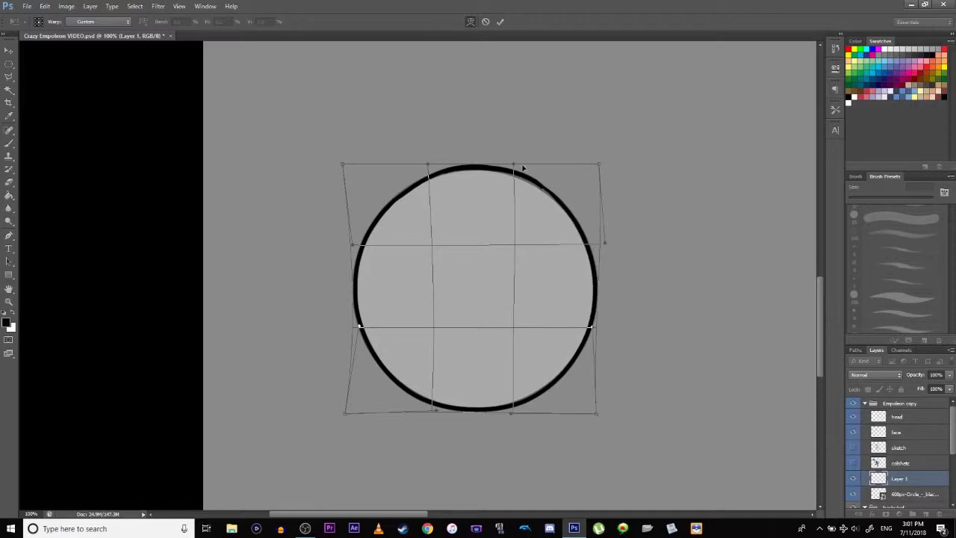
{"action": "left_click_drag", "start_coordinate": [528, 182], "coordinate": [547, 198]}
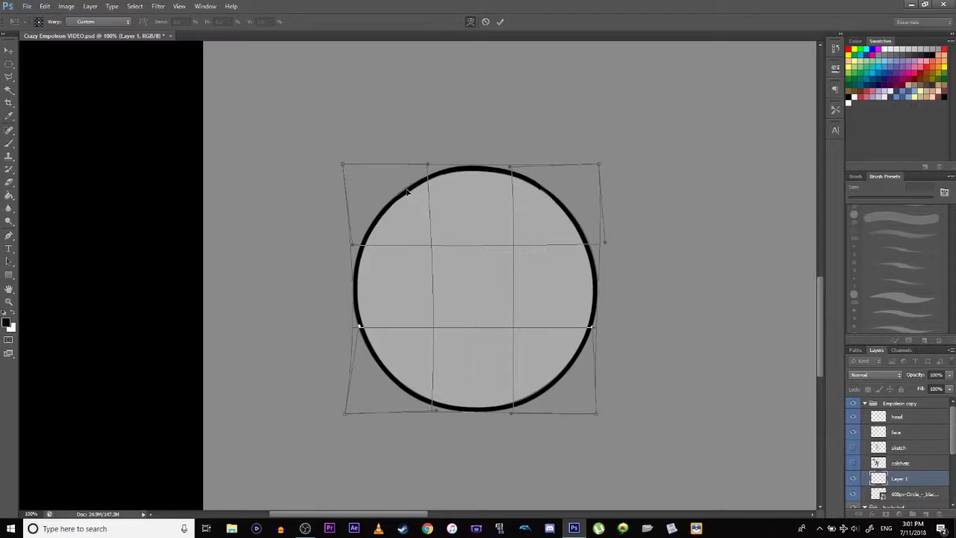
{"action": "left_click_drag", "start_coordinate": [407, 191], "coordinate": [407, 194]}
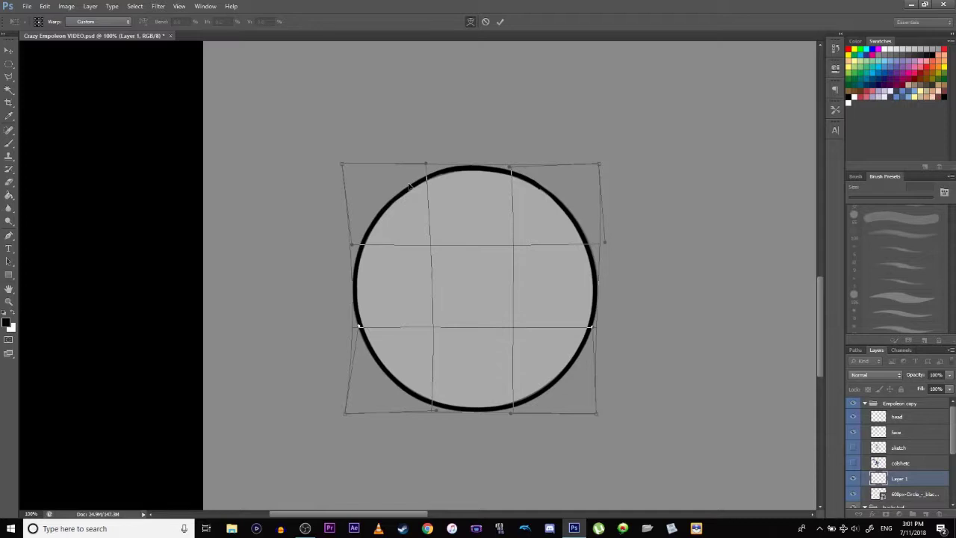
{"action": "key", "text": "Return"}
{"action": "key", "text": "b"}
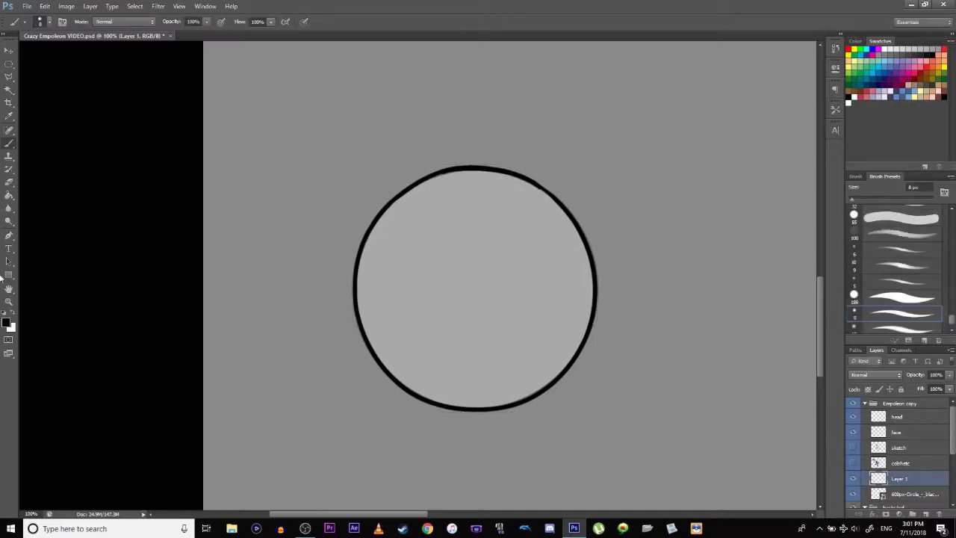
- Rotate the traced outline about -154° around its centre and apply the transform
{"action": "key", "text": "ctrl+t"}
{"action": "left_click_drag", "start_coordinate": [430, 142], "coordinate": [454, 395]}
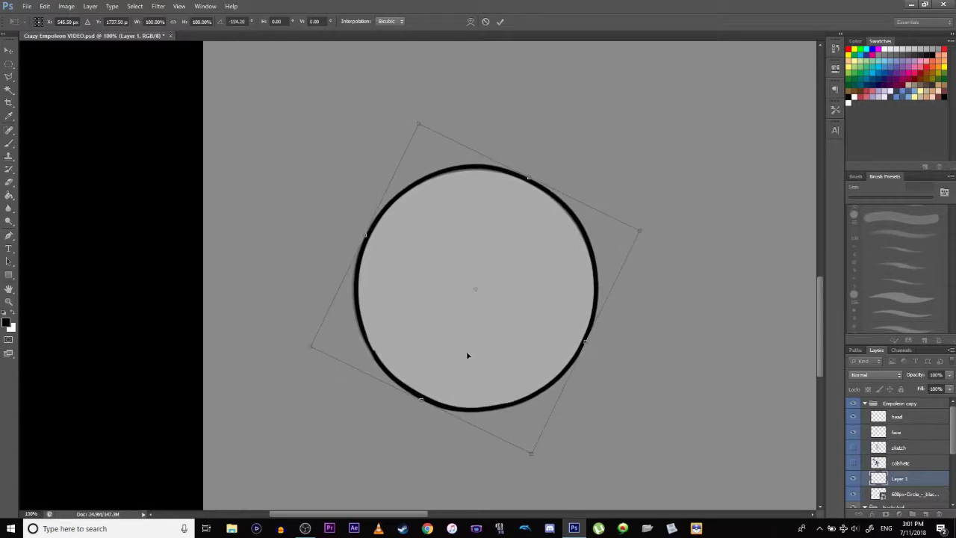
{"action": "key", "text": "Return"}
{"action": "key", "text": "b"}
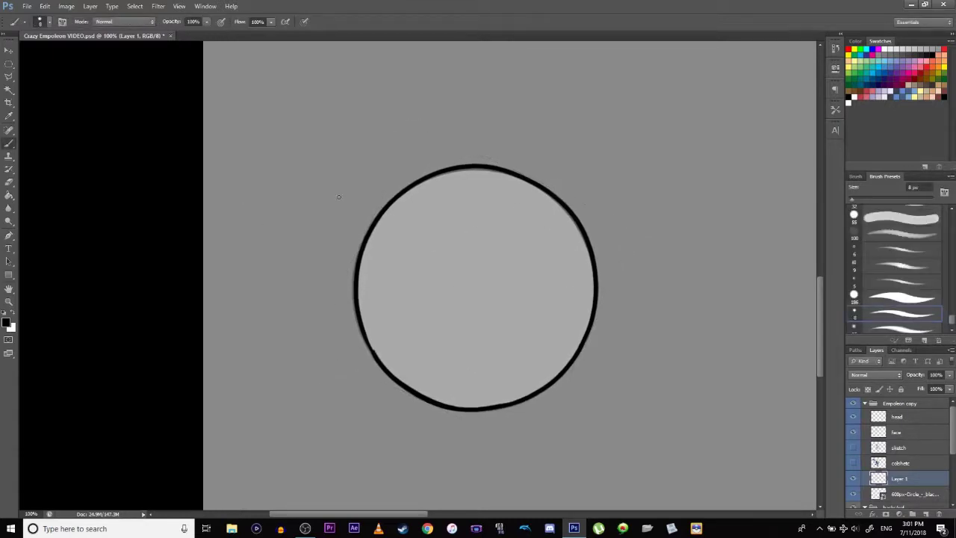
- Rasterize the 600px circle guide layer and fill the circle with yellow using the Paint Bucket
{"action": "left_click", "coordinate": [9, 196]}
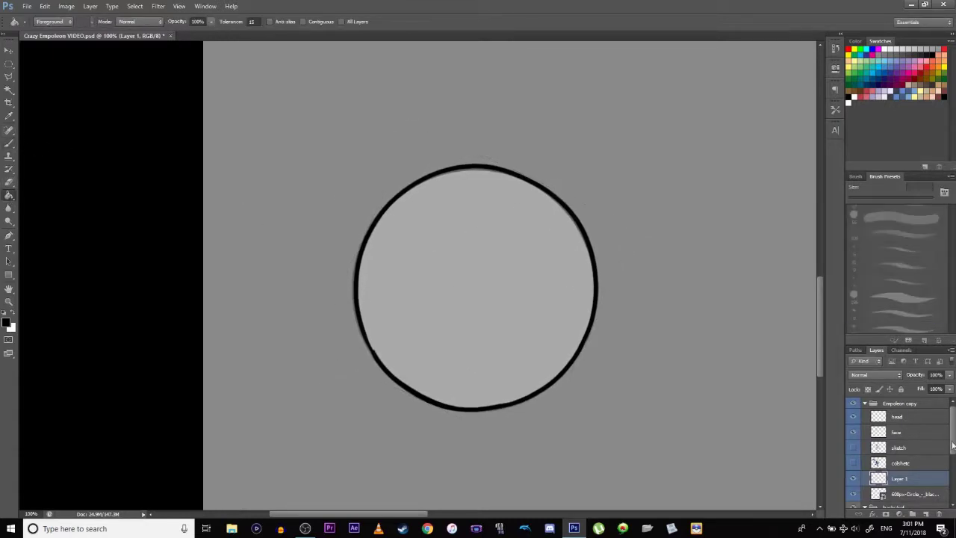
{"action": "left_click", "coordinate": [914, 493]}
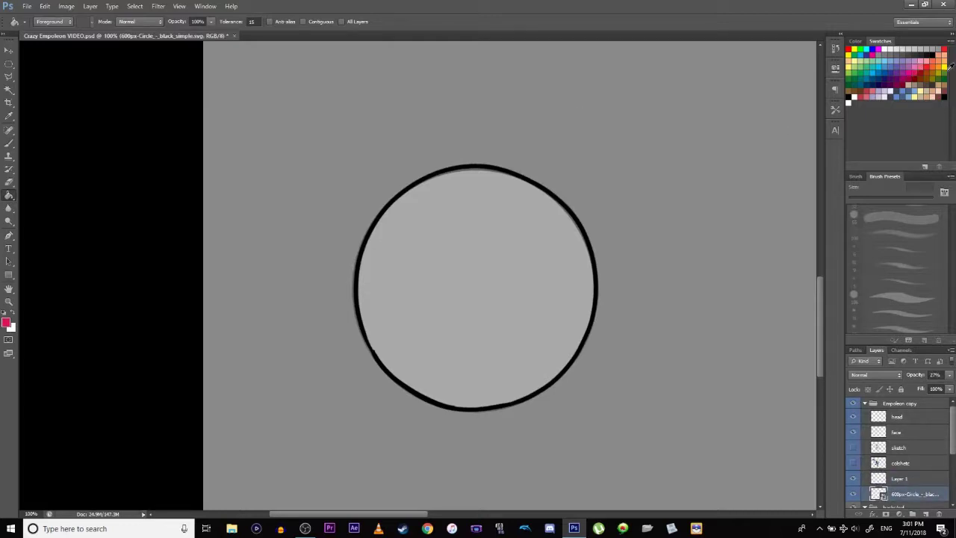
{"action": "left_click", "coordinate": [525, 274]}
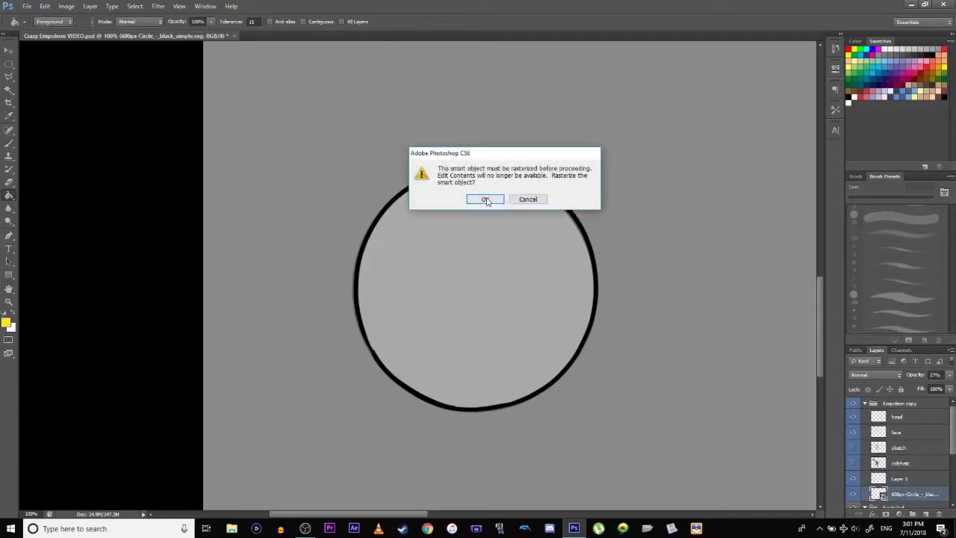
{"action": "left_click", "coordinate": [488, 199]}
{"action": "left_click", "coordinate": [519, 308]}
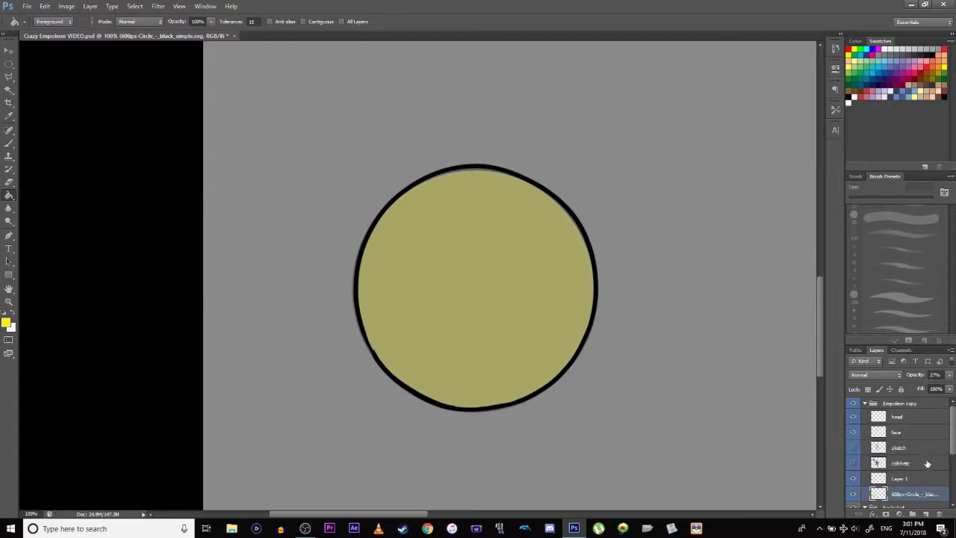
- Select Layer 1 and warp the top and right side of the traced outline to hug the yellow circle
{"action": "left_click", "coordinate": [900, 480]}
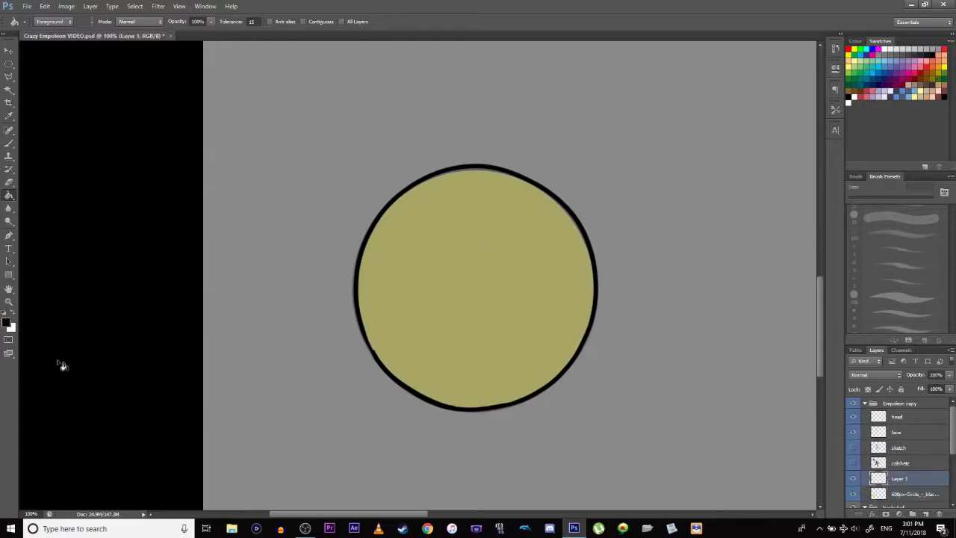
{"action": "key", "text": "ctrl+plus"}
{"action": "left_click_drag", "start_coordinate": [377, 328], "coordinate": [260, 334]}
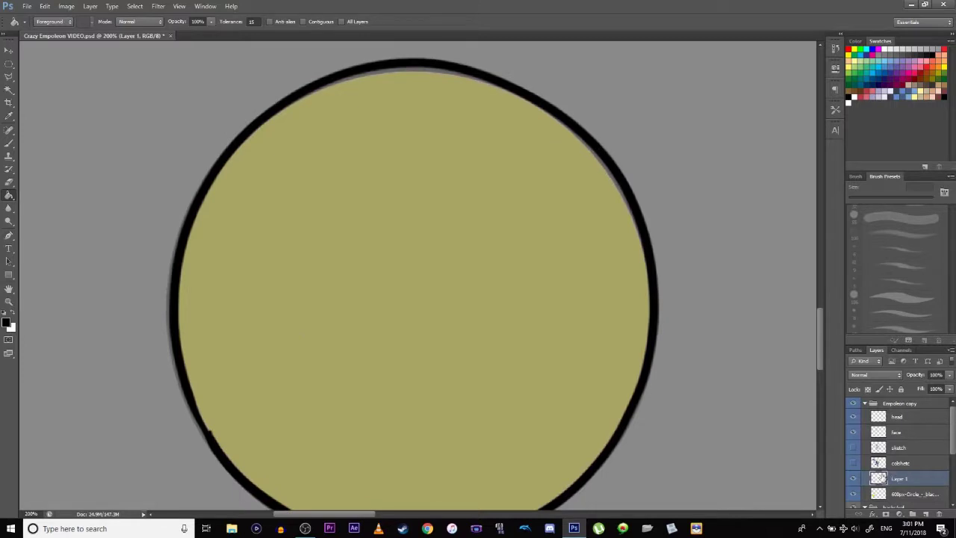
{"action": "key", "text": "ctrl+t"}
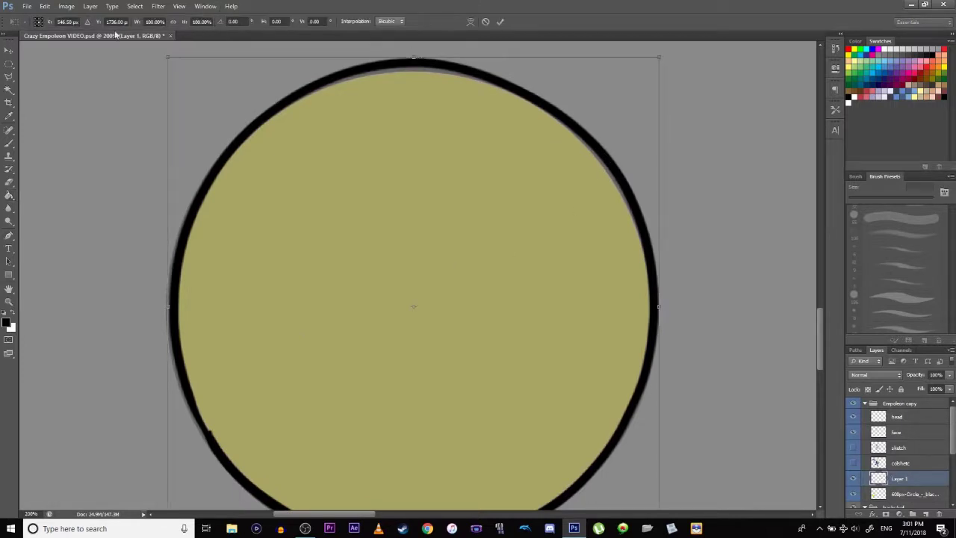
{"action": "left_click", "coordinate": [66, 6]}
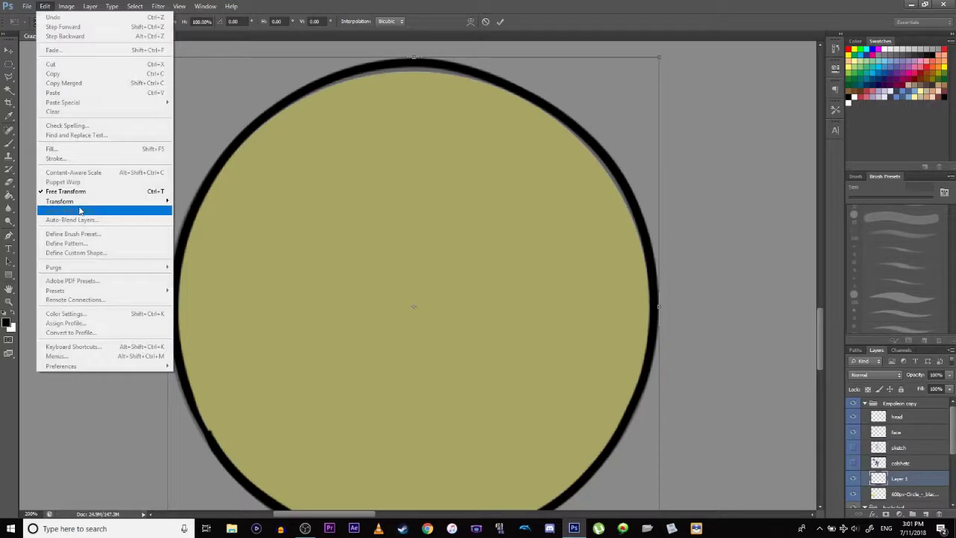
{"action": "mouse_move", "coordinate": [79, 205]}
{"action": "left_click", "coordinate": [187, 262]}
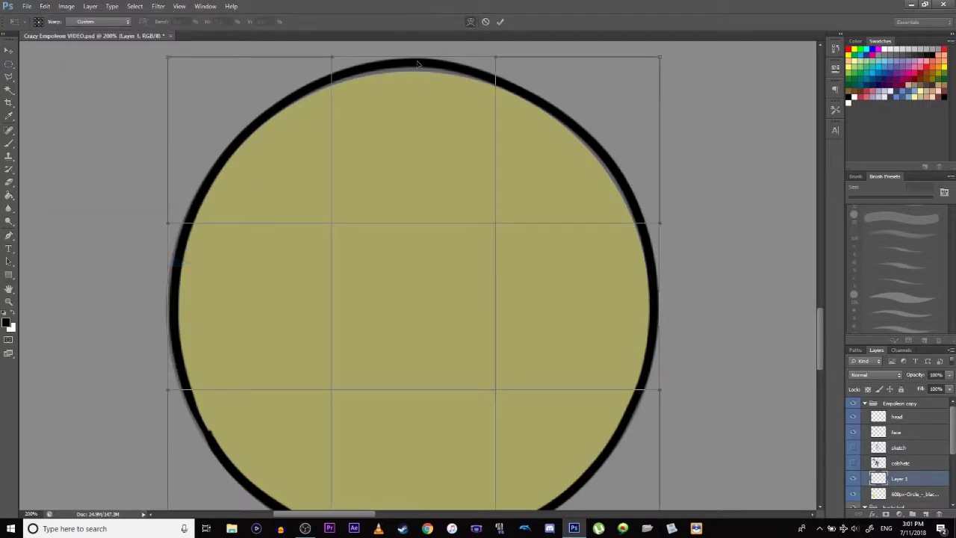
{"action": "left_click_drag", "start_coordinate": [418, 62], "coordinate": [418, 68]}
{"action": "left_click_drag", "start_coordinate": [613, 173], "coordinate": [608, 174]}
{"action": "left_click_drag", "start_coordinate": [580, 327], "coordinate": [570, 265]}
{"action": "left_click_drag", "start_coordinate": [635, 251], "coordinate": [638, 251]}
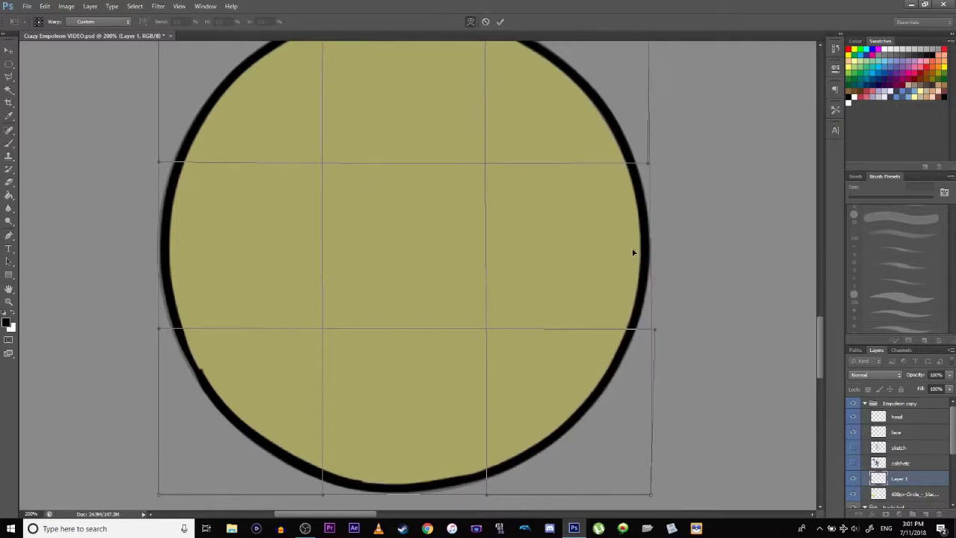
{"action": "left_click_drag", "start_coordinate": [605, 123], "coordinate": [603, 124]}
- Warp the left side of the traced outline slightly outward to match the circle and apply the transform
{"action": "left_click_drag", "start_coordinate": [342, 307], "coordinate": [362, 350]}
{"action": "left_click_drag", "start_coordinate": [188, 290], "coordinate": [186, 289]}
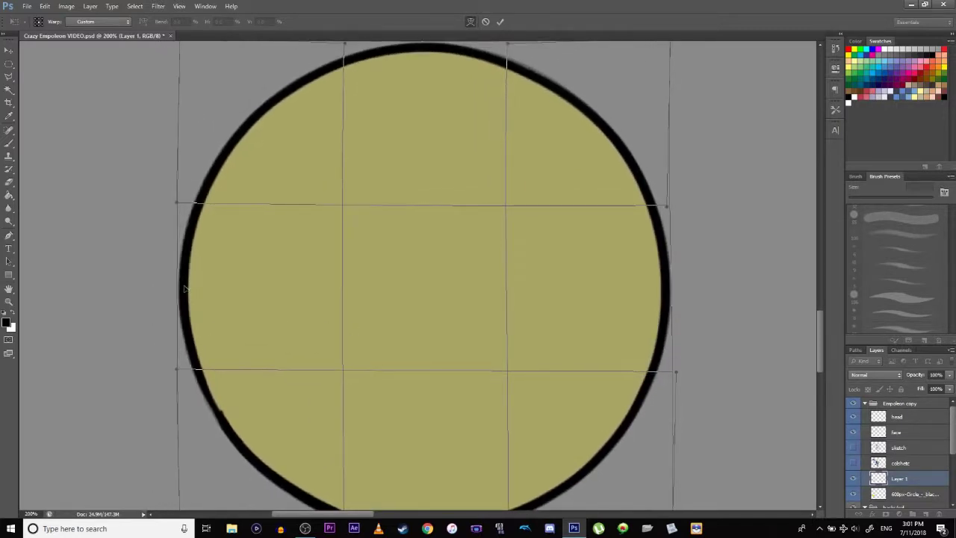
{"action": "left_click_drag", "start_coordinate": [334, 289], "coordinate": [335, 265]}
{"action": "key", "text": "Return"}
{"action": "key", "text": "ctrl+minus"}
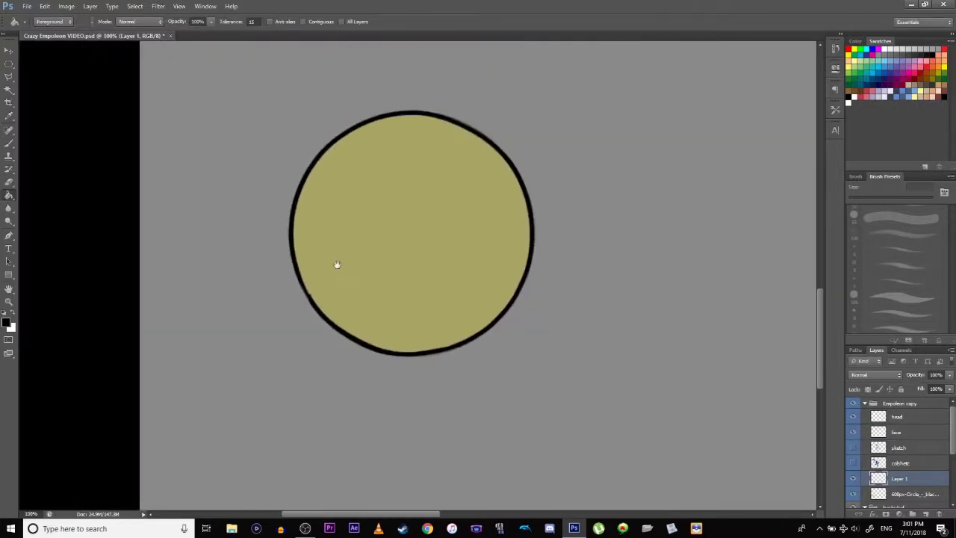
- Rotate the traced outline clockwise around its centre over the yellow circle and apply the transform
{"action": "left_click_drag", "start_coordinate": [360, 343], "coordinate": [361, 354]}
{"action": "key", "text": "ctrl+t"}
{"action": "left_click_drag", "start_coordinate": [478, 385], "coordinate": [247, 295]}
{"action": "mouse_move", "coordinate": [218, 252]}
{"action": "left_mouse_down"}
{"action": "mouse_move", "coordinate": [227, 223]}
{"action": "mouse_move", "coordinate": [216, 204]}
{"action": "left_mouse_up"}
{"action": "key", "text": "Return"}
{"action": "key", "text": "g"}
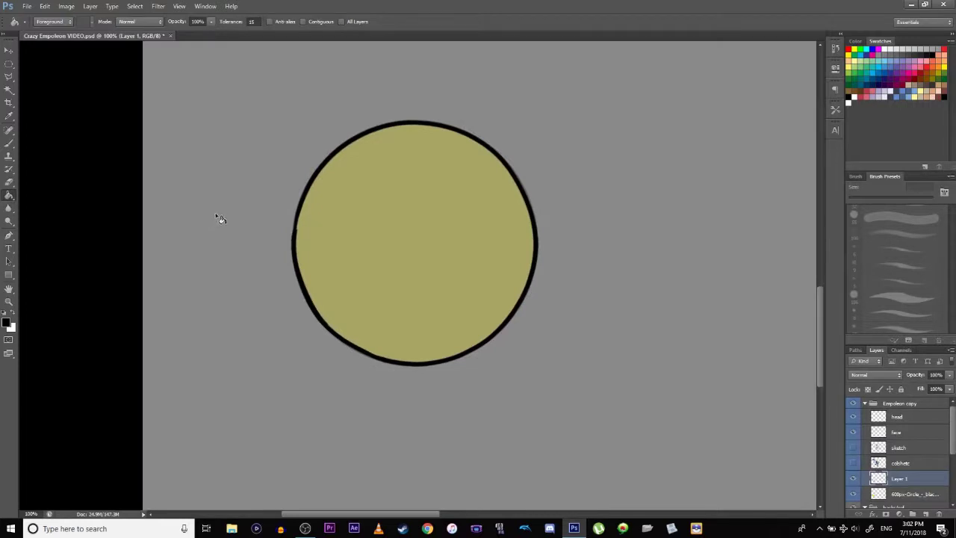
- Rotate the traced outline by a further 33° or so clockwise and apply the transform
{"action": "key", "text": "ctrl+t"}
{"action": "left_click_drag", "start_coordinate": [239, 196], "coordinate": [219, 94]}
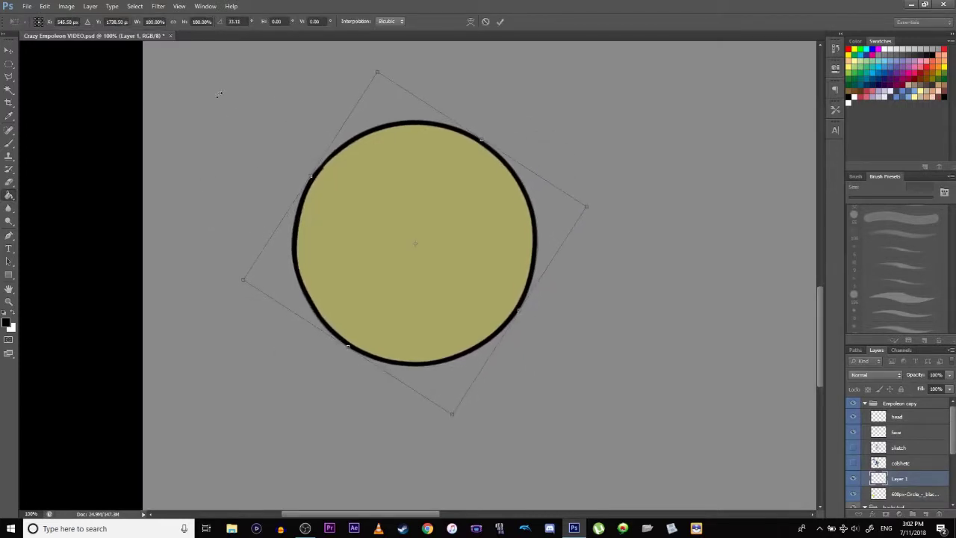
{"action": "key", "text": "Return"}
- Select the left half of the traced outline with the Rectangular Marquee, delete it and clear the selection
{"action": "right_click", "coordinate": [9, 65]}
{"action": "left_click", "coordinate": [37, 63]}
{"action": "left_click_drag", "start_coordinate": [265, 90], "coordinate": [416, 434]}
{"action": "key", "text": "Delete"}
{"action": "left_click", "coordinate": [52, 77]}
- Duplicate Layer 1 as Layer 1 copy and flip the copied half outline horizontally
{"action": "right_click", "coordinate": [893, 486]}
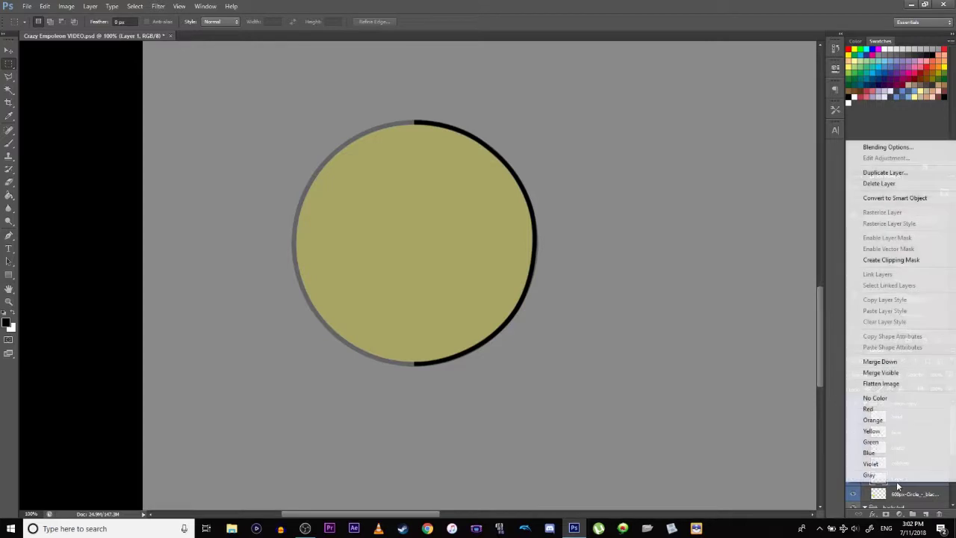
{"action": "left_click", "coordinate": [871, 177]}
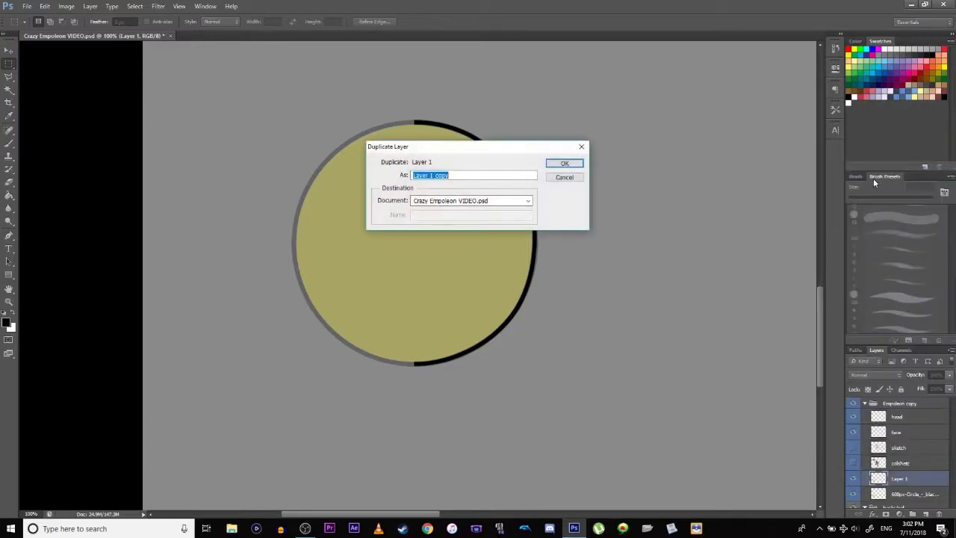
{"action": "left_click", "coordinate": [566, 164]}
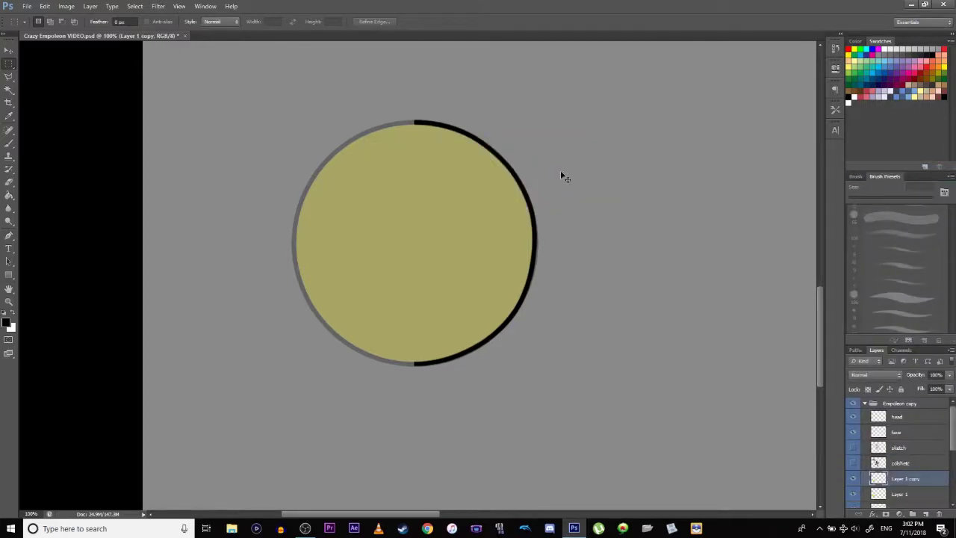
{"action": "key", "text": "ctrl+t"}
{"action": "left_click", "coordinate": [67, 11]}
{"action": "mouse_move", "coordinate": [45, 6]}
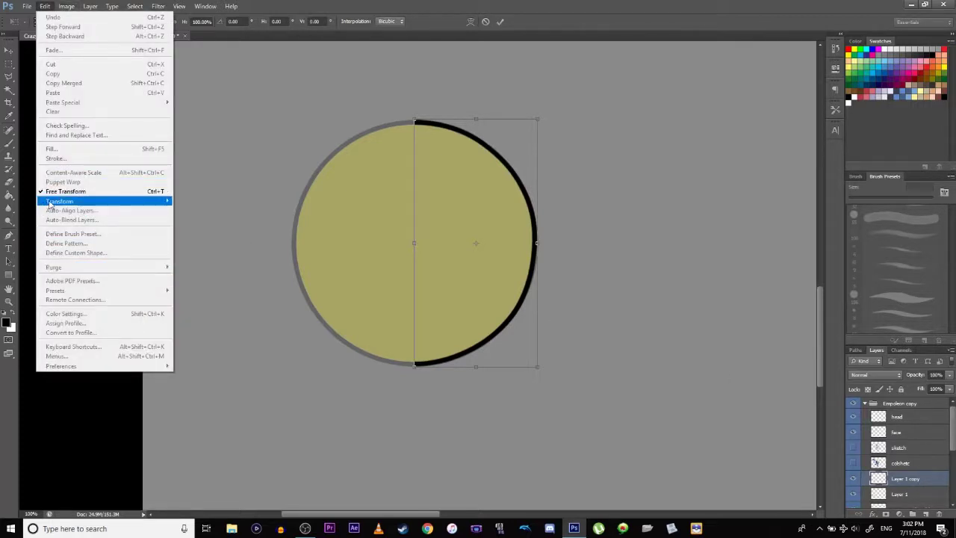
{"action": "mouse_move", "coordinate": [49, 202]}
{"action": "left_click", "coordinate": [200, 308]}
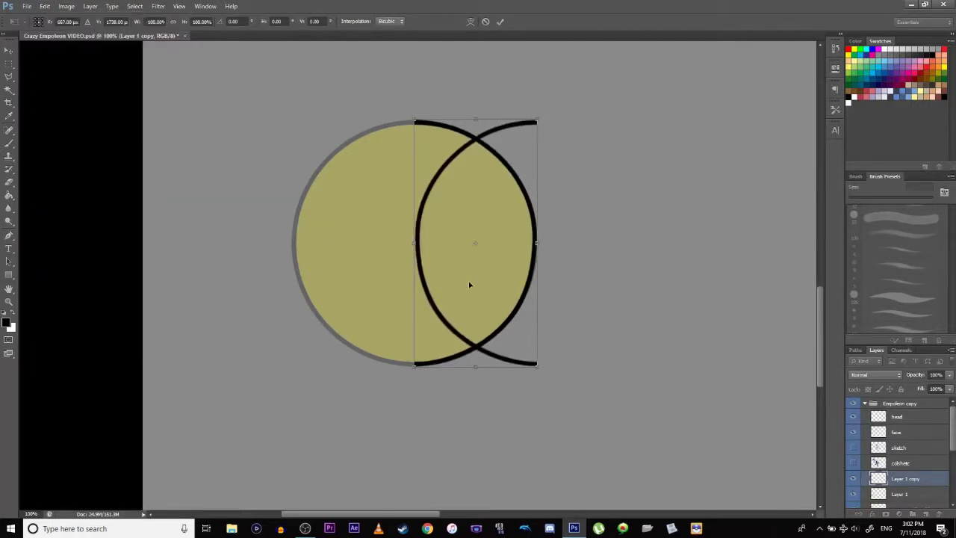
- Move the flipped half outline horizontally towards the left side of the yellow circle, to about X 491 px
{"action": "key", "text": "Left"}
{"action": "key", "text": "Left"}
{"action": "key", "text": "Left"}
{"action": "key", "text": "Left"}
{"action": "key", "text": "Left"}
{"action": "key", "text": "Left"}
{"action": "key", "text": "Left"}
{"action": "key", "text": "Left"}
{"action": "key", "text": "Left"}
{"action": "key", "text": "Left"}
{"action": "key", "text": "Left"}
{"action": "key", "text": "Left"}
{"action": "key", "text": "Left"}
{"action": "key", "text": "Left"}
{"action": "key", "text": "Left"}
{"action": "key", "text": "Left"}
{"action": "key", "text": "Left"}
{"action": "key", "text": "Left"}
{"action": "key", "text": "Left"}
{"action": "key", "text": "Left"}
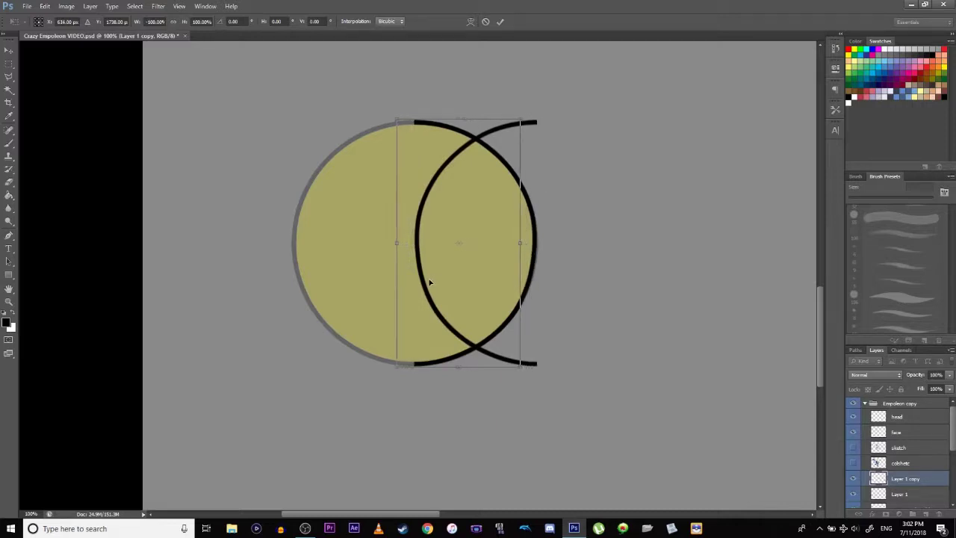
{"action": "key", "text": "Left"}
{"action": "key", "text": "Left"}
{"action": "key", "text": "Left"}
{"action": "key", "text": "Left"}
{"action": "key", "text": "Left"}
{"action": "key", "text": "ctrl+minus"}
{"action": "key", "text": "ctrl+minus"}
{"action": "key", "text": "ctrl+minus"}
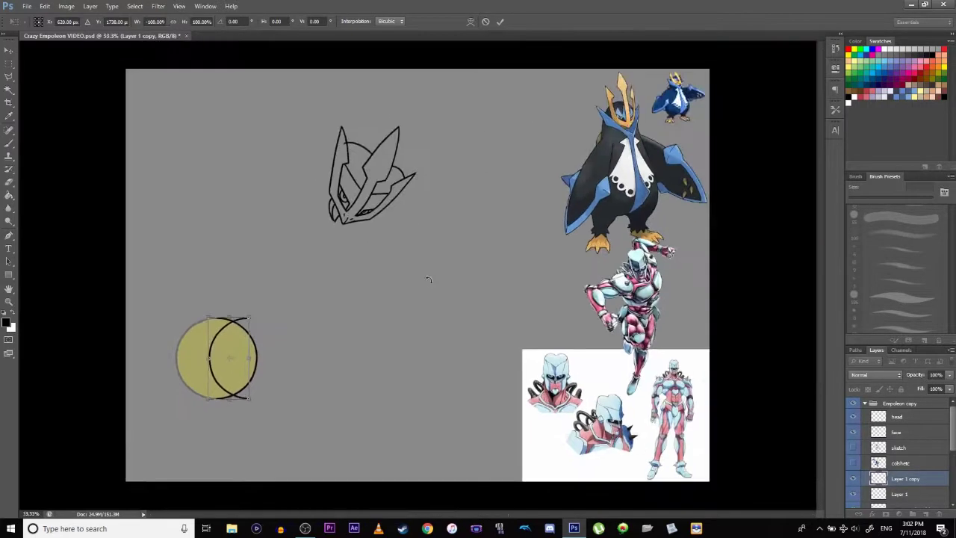
{"action": "key", "text": "Left"}
{"action": "key", "text": "Left"}
{"action": "key", "text": "Left"}
{"action": "key", "text": "Left"}
{"action": "key", "text": "Left"}
{"action": "key", "text": "Left"}
{"action": "key", "text": "Left"}
{"action": "key", "text": "Left"}
{"action": "key", "text": "Left"}
{"action": "key", "text": "Left"}
{"action": "key", "text": "Left"}
{"action": "key", "text": "Left"}
{"action": "key", "text": "Left"}
{"action": "key", "text": "Left"}
{"action": "key", "text": "Left"}
{"action": "key", "text": "Left"}
{"action": "key", "text": "Left"}
{"action": "key", "text": "Left"}
{"action": "key", "text": "Left"}
{"action": "key", "text": "Left"}
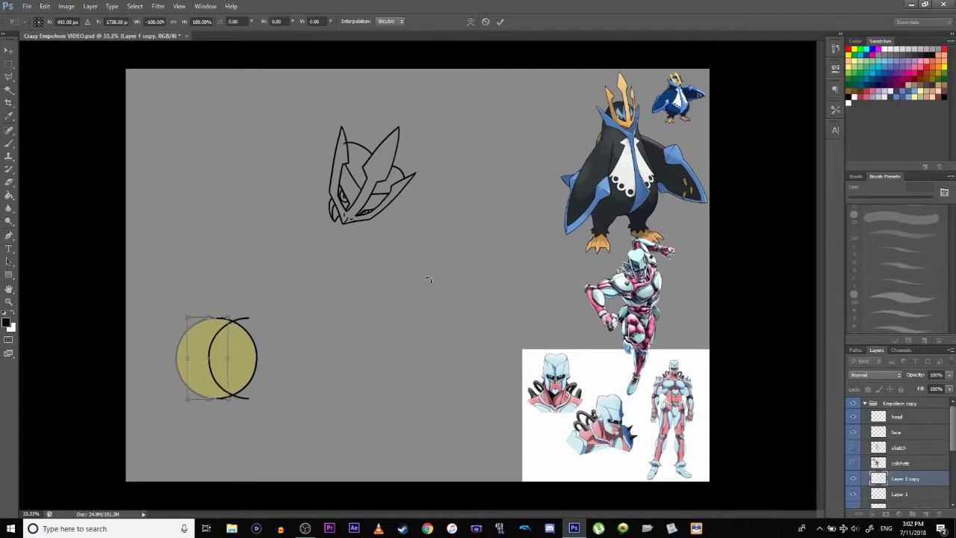
- Move the mirrored half-circle outline left until it closes the ring around the yellow circle, and apply the transform
{"action": "key", "text": "Left"}
{"action": "key", "text": "Left"}
{"action": "key", "text": "Left"}
{"action": "key", "text": "Left"}
{"action": "key", "text": "Left"}
{"action": "key", "text": "Left"}
{"action": "key", "text": "Left"}
{"action": "key", "text": "Left"}
{"action": "key", "text": "Left"}
{"action": "key", "text": "Left"}
{"action": "key", "text": "Left"}
{"action": "key", "text": "Left"}
{"action": "key", "text": "Left"}
{"action": "key", "text": "Left"}
{"action": "key", "text": "Left"}
{"action": "key", "text": "Left"}
{"action": "key", "text": "Left"}
{"action": "key", "text": "Left"}
{"action": "key", "text": "Left"}
{"action": "key", "text": "Left"}
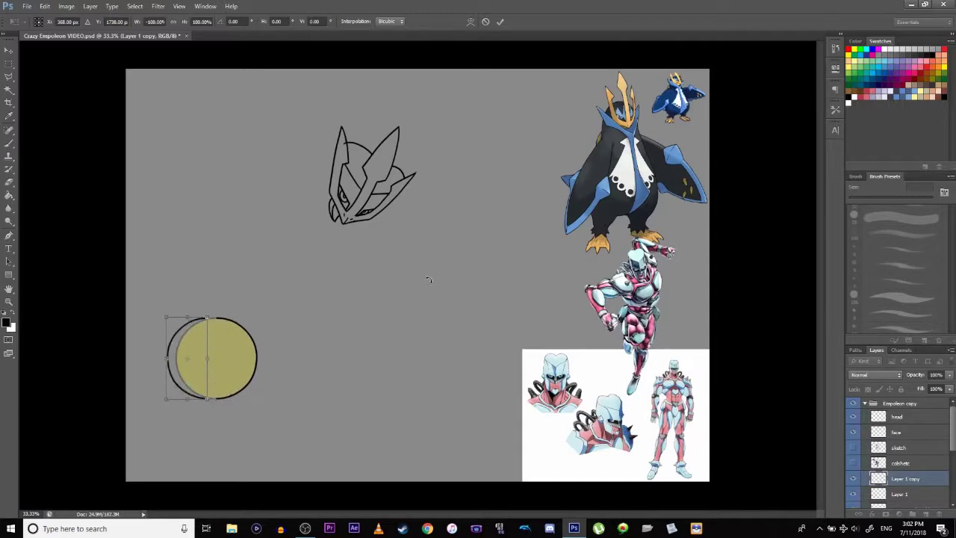
{"action": "key", "text": "ctrl+plus"}
{"action": "key", "text": "ctrl+plus"}
{"action": "key", "text": "ctrl+plus"}
{"action": "left_click_drag", "start_coordinate": [308, 294], "coordinate": [485, 297]}
{"action": "left_click_drag", "start_coordinate": [326, 354], "coordinate": [389, 290]}
{"action": "mouse_move", "coordinate": [320, 278]}
{"action": "left_mouse_down"}
{"action": "mouse_move", "coordinate": [365, 275]}
{"action": "mouse_move", "coordinate": [379, 287]}
{"action": "mouse_move", "coordinate": [319, 278]}
{"action": "left_mouse_up"}
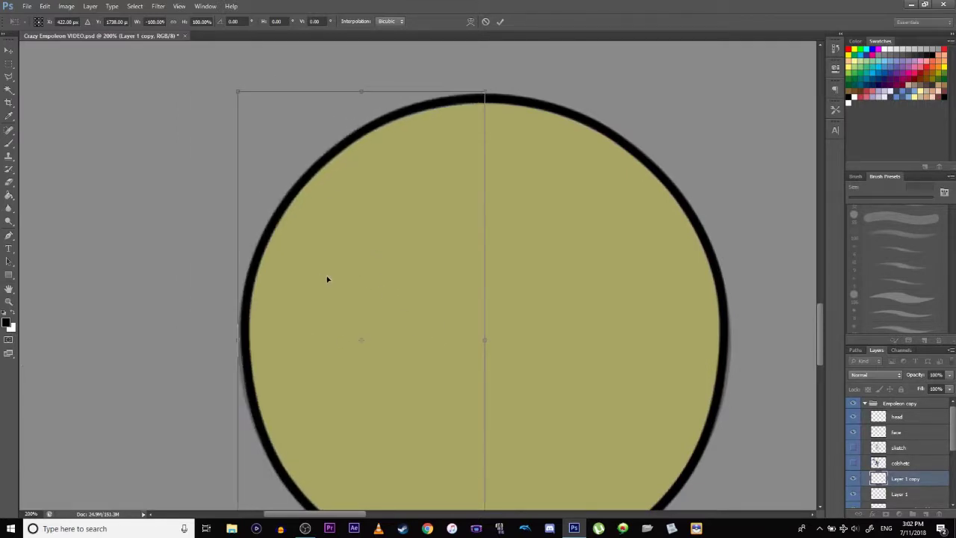
{"action": "left_click_drag", "start_coordinate": [440, 405], "coordinate": [405, 260]}
{"action": "left_click_drag", "start_coordinate": [424, 307], "coordinate": [434, 348]}
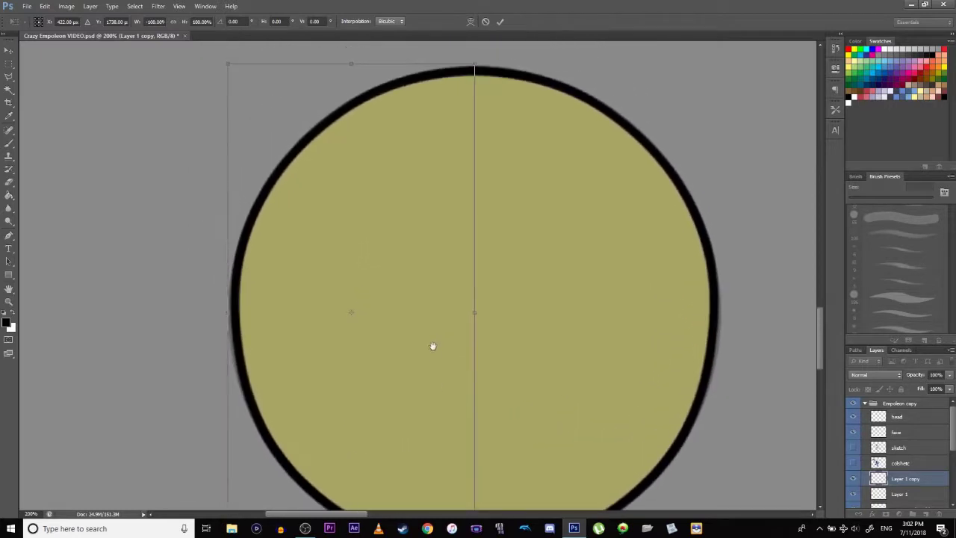
{"action": "key", "text": "Return"}
- Merge the Layer 1 and Layer 1 copy half-circle outlines into a single layer
{"action": "left_click_drag", "start_coordinate": [435, 297], "coordinate": [434, 283]}
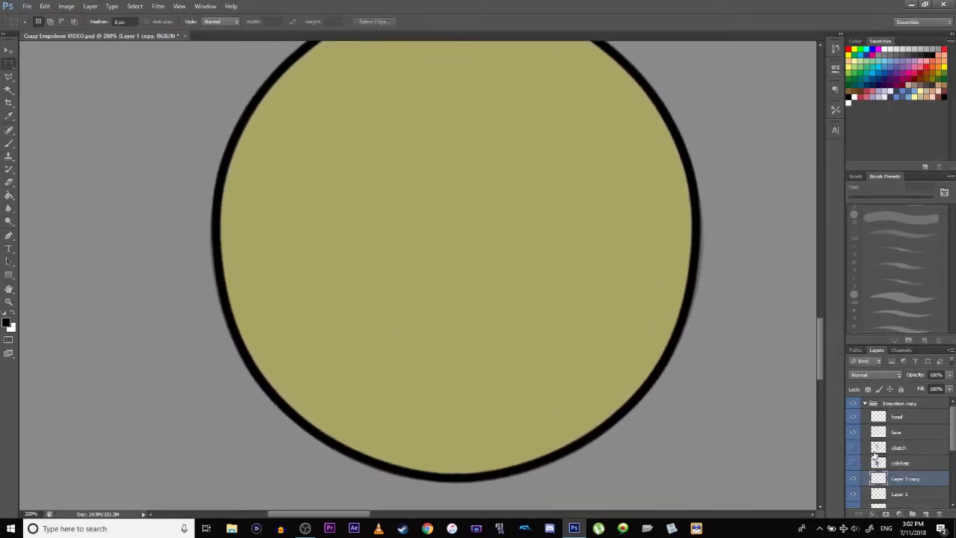
{"action": "right_click", "coordinate": [894, 493]}
{"action": "left_click", "coordinate": [873, 366]}
{"action": "key", "text": "ctrl+plus"}
{"action": "key", "text": "ctrl+minus"}
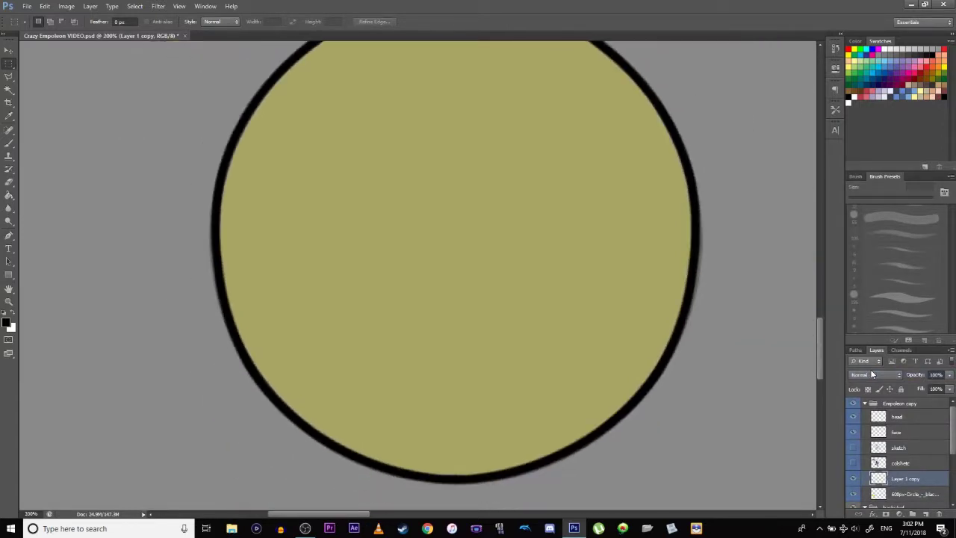
{"action": "left_click_drag", "start_coordinate": [438, 220], "coordinate": [423, 283]}
{"action": "key", "text": "ctrl+minus"}
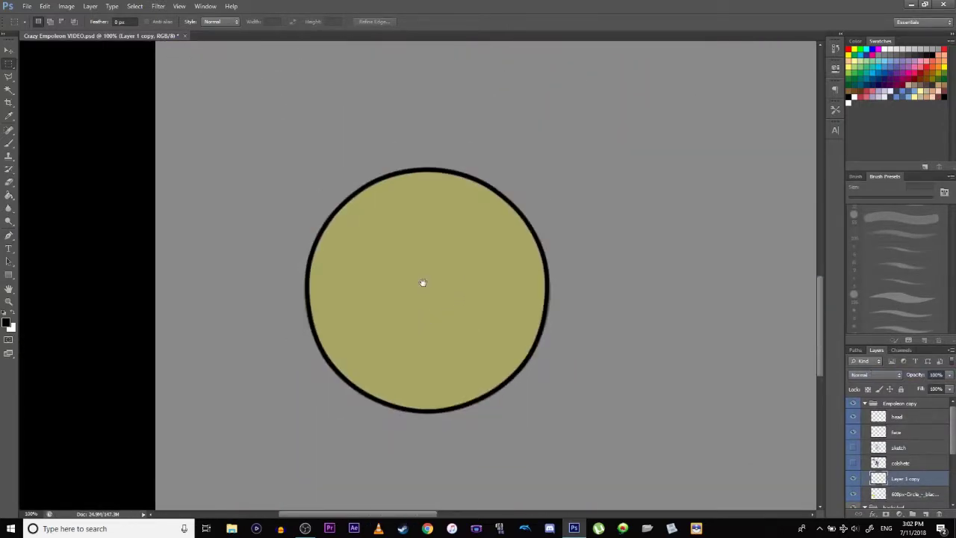
- Adjust the merged circle outline with Free Transform and Warp so it fits around the yellow circle
{"action": "key", "text": "ctrl+t"}
{"action": "left_click_drag", "start_coordinate": [259, 203], "coordinate": [512, 392]}
{"action": "key", "text": "Return"}
{"action": "left_click", "coordinate": [45, 6]}
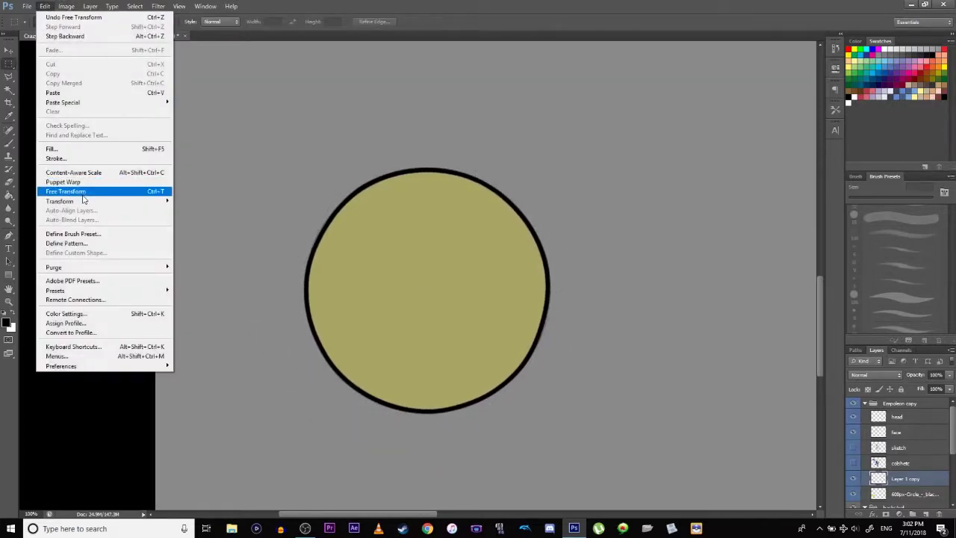
{"action": "mouse_move", "coordinate": [84, 203]}
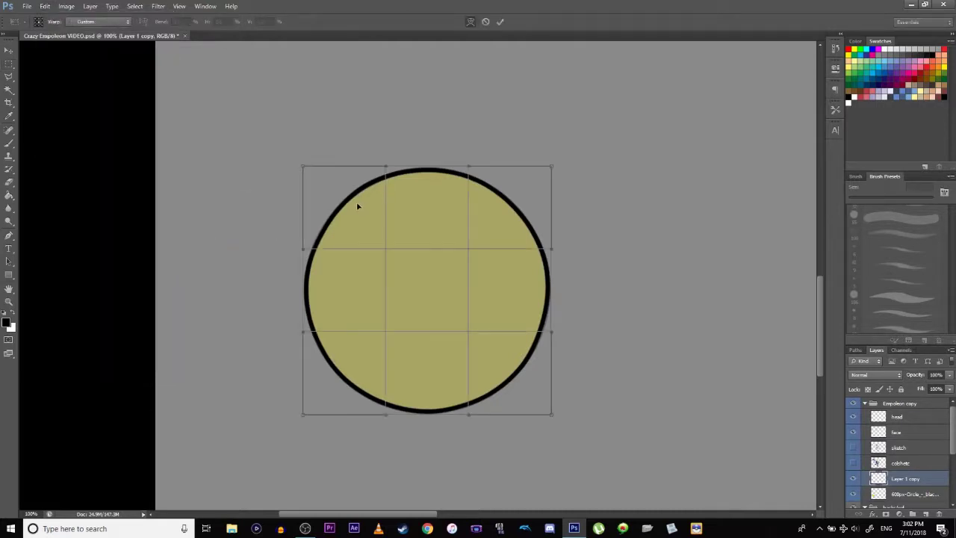
{"action": "key", "text": "Return"}
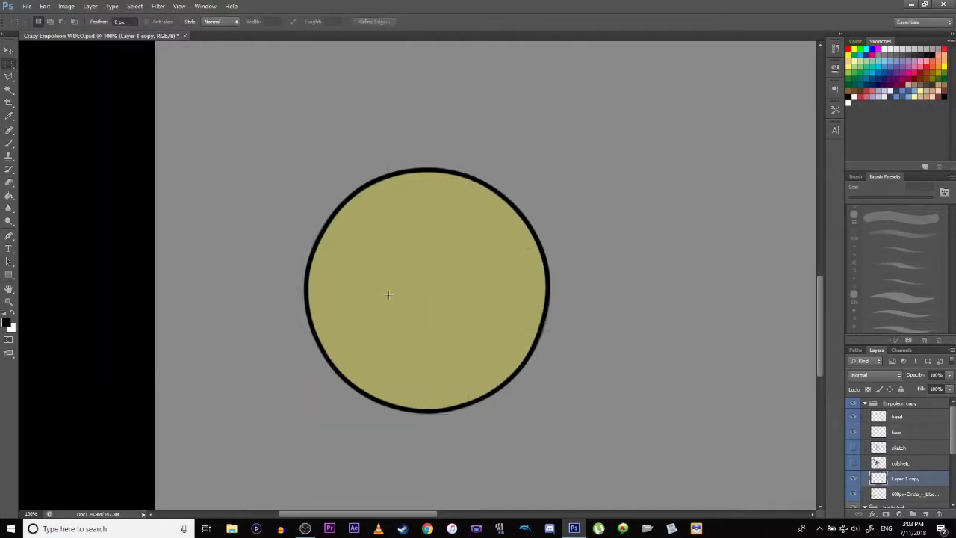
- Duplicate the Layer 1 copy circle outline layer within the same document
{"action": "key", "text": "ctrl+minus"}
{"action": "key", "text": "ctrl+minus"}
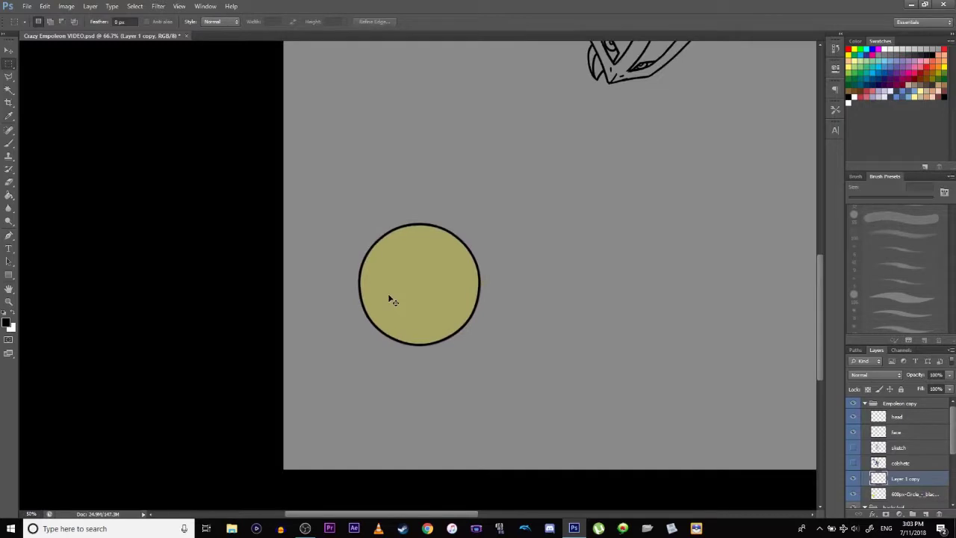
{"action": "key", "text": "ctrl+minus"}
{"action": "key", "text": "ctrl+minus"}
{"action": "right_click", "coordinate": [900, 478]}
{"action": "left_click", "coordinate": [881, 170]}
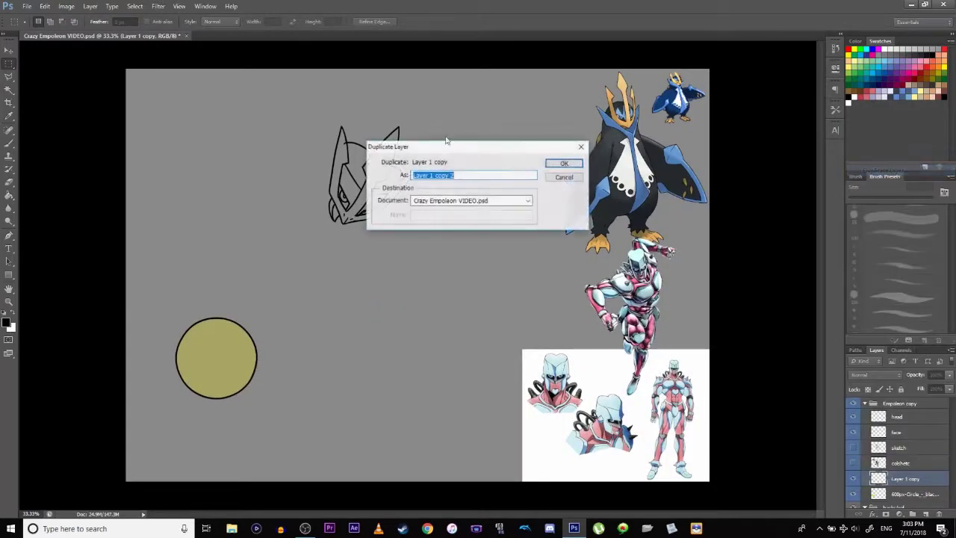
{"action": "left_click", "coordinate": [561, 162]}
- Scale the duplicated circle outline to about 28% and place it over the large eye of the head drawing
{"action": "key", "text": "ctrl+t"}
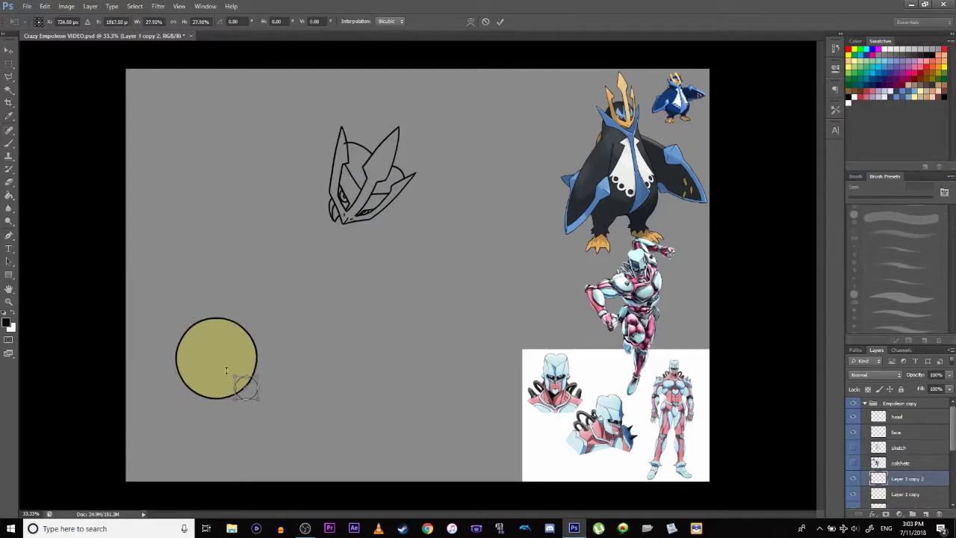
{"action": "left_click_drag", "start_coordinate": [254, 394], "coordinate": [344, 206]}
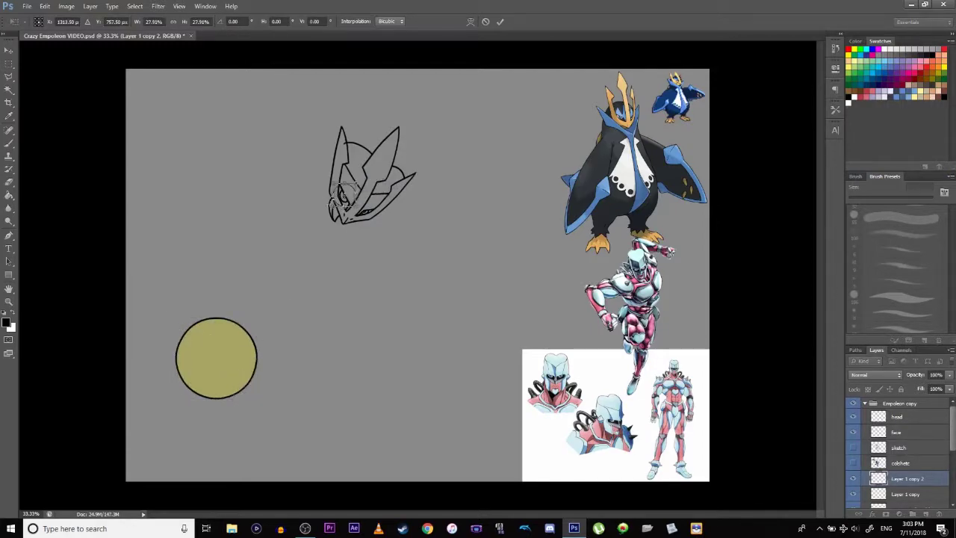
{"action": "key", "text": "Return"}
{"action": "key", "text": "ctrl+plus"}
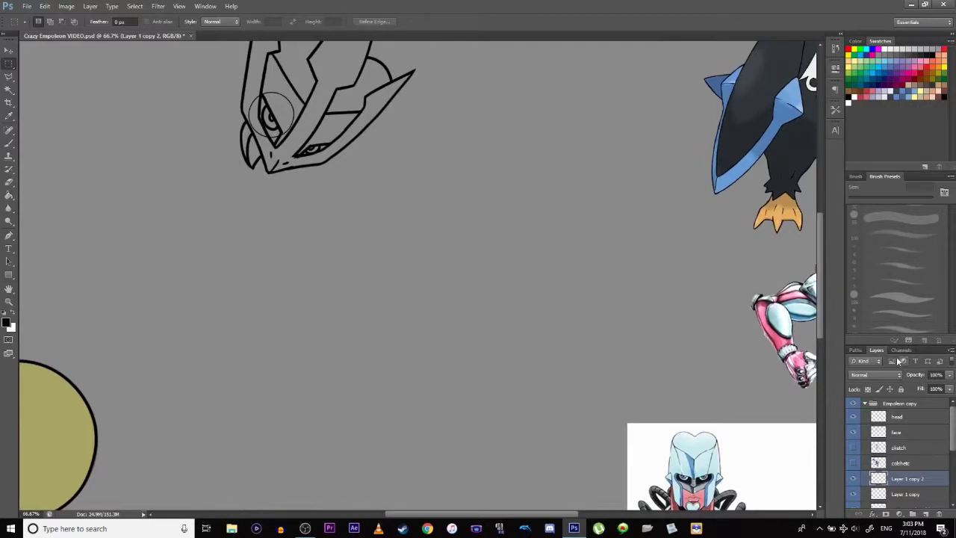
- Enlarge the Layers panel and delete the layer with the small duplicated circle
{"action": "left_click_drag", "start_coordinate": [897, 345], "coordinate": [889, 113]}
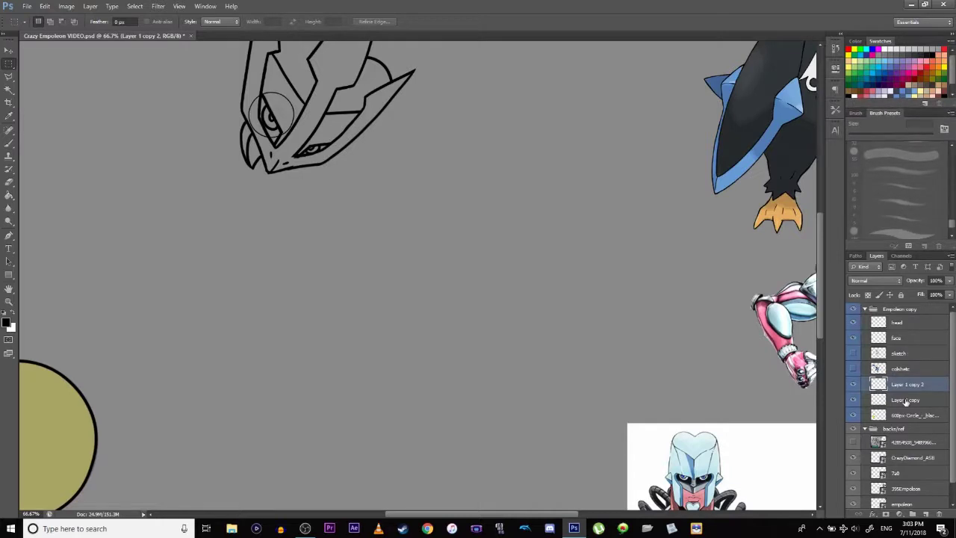
{"action": "left_click", "coordinate": [940, 514]}
{"action": "left_click", "coordinate": [460, 194]}
- Show the sketch layer and the rough colour layer directly beneath it
{"action": "left_click_drag", "start_coordinate": [143, 323], "coordinate": [354, 370]}
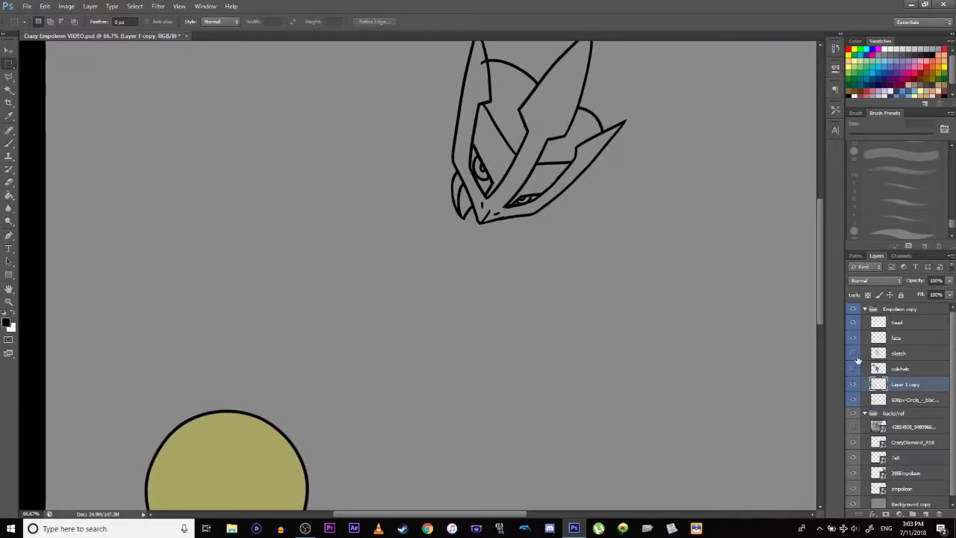
{"action": "left_click", "coordinate": [852, 353]}
{"action": "left_click", "coordinate": [853, 368]}
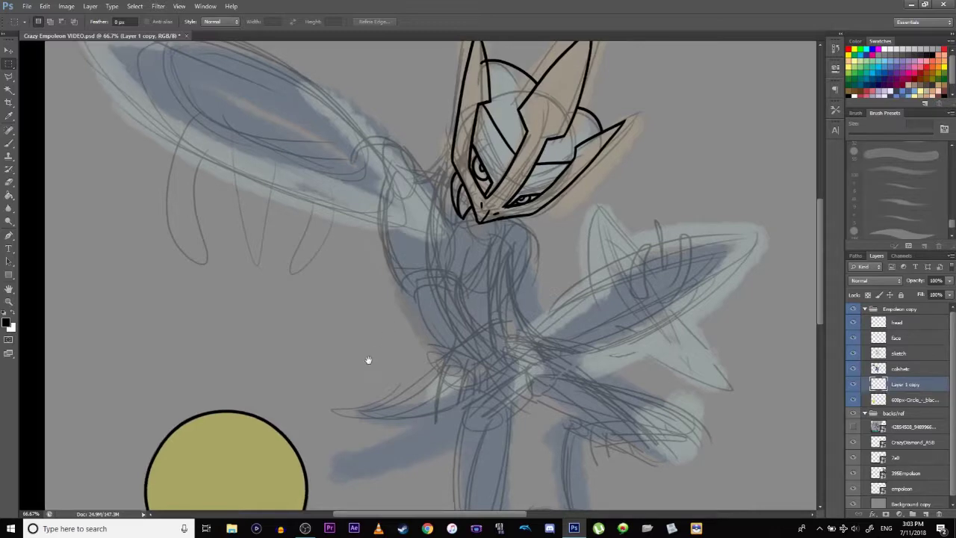
- Flip the whole canvas horizontally and bring the mirrored character sketch into view
{"action": "scroll", "coordinate": [365, 358], "scroll_direction": "up", "scroll_amount": 2}
{"action": "scroll", "coordinate": [365, 358], "scroll_direction": "right", "scroll_amount": 2}
{"action": "left_click", "coordinate": [67, 5]}
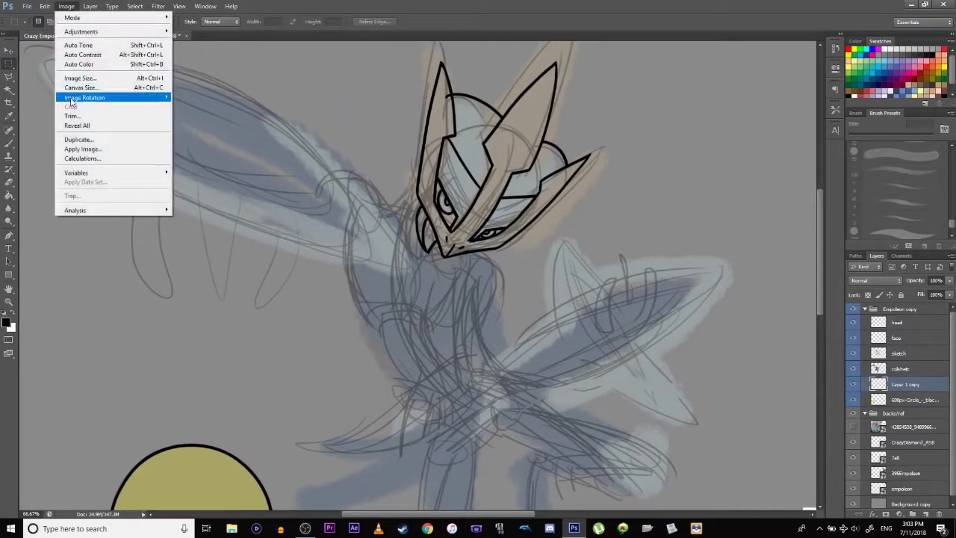
{"action": "mouse_move", "coordinate": [85, 98]}
{"action": "left_click", "coordinate": [188, 139]}
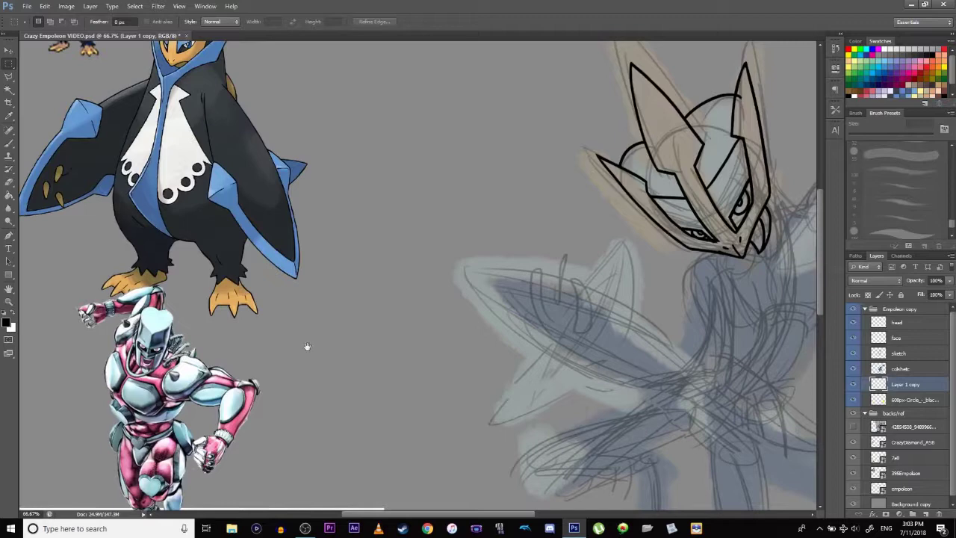
{"action": "left_click_drag", "start_coordinate": [318, 348], "coordinate": [186, 300]}
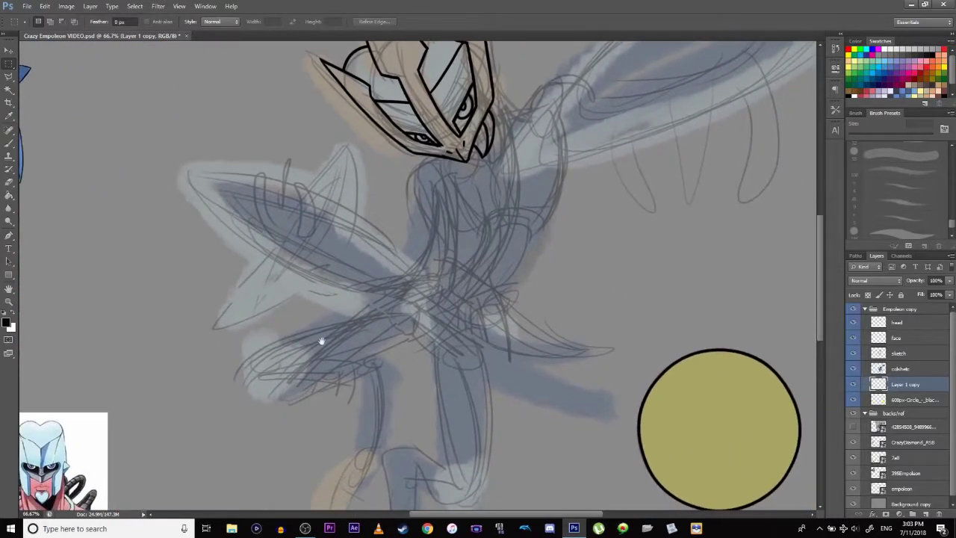
{"action": "scroll", "coordinate": [314, 343], "scroll_direction": "up", "scroll_amount": 3}
{"action": "scroll", "coordinate": [313, 344], "scroll_direction": "right", "scroll_amount": 2}
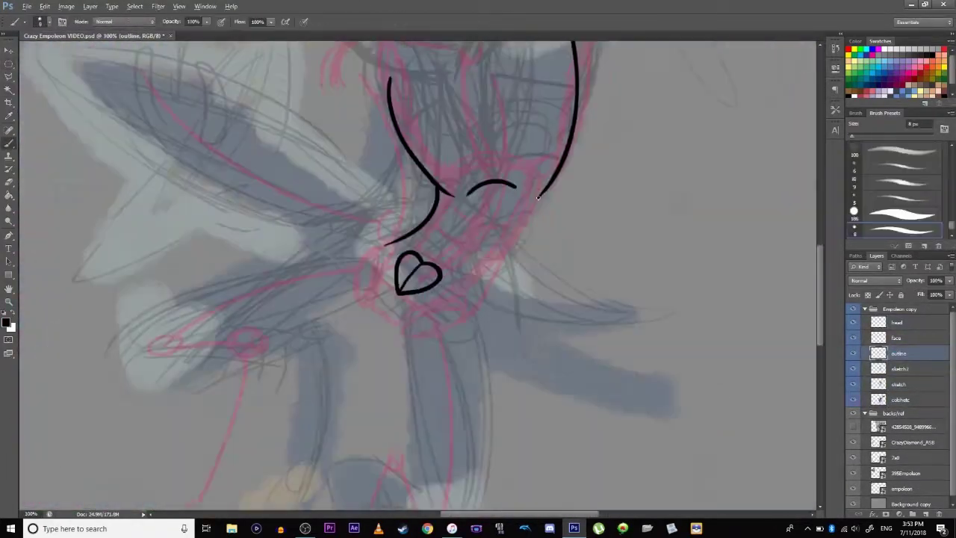
{"action": "key", "text": "ctrl+t"}
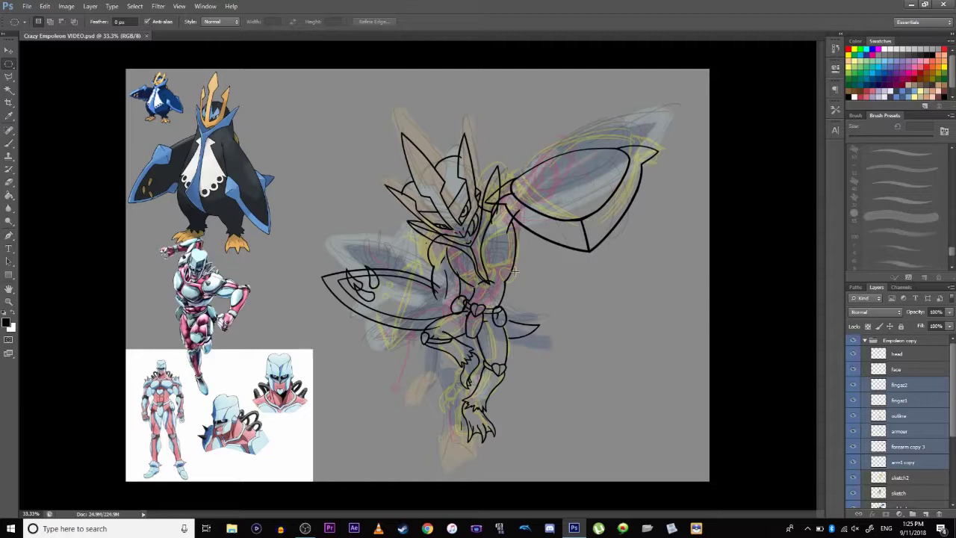
- Hide the sketch2, sketch and rough colour layers so only the line art and references show
{"action": "left_click", "coordinate": [853, 477]}
{"action": "left_click", "coordinate": [853, 495]}
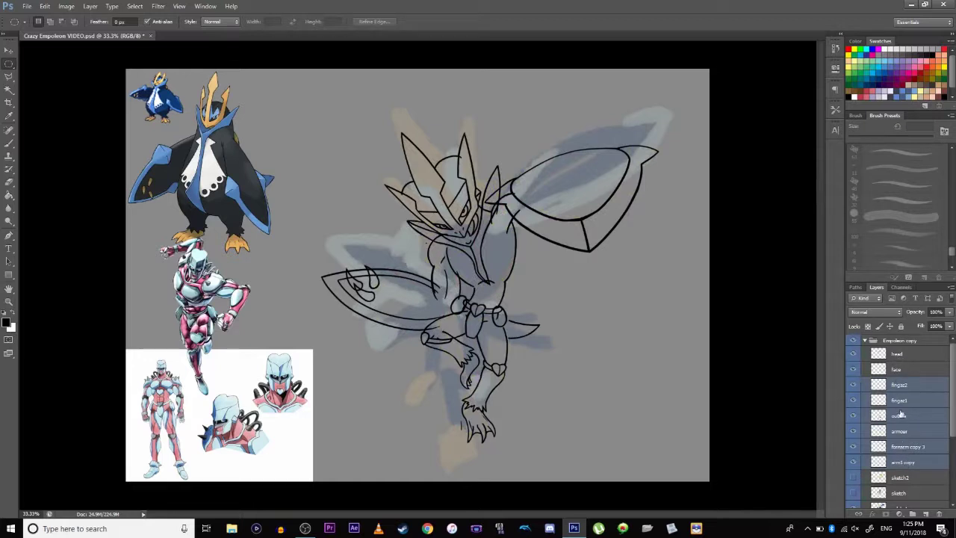
{"action": "left_click_drag", "start_coordinate": [953, 420], "coordinate": [953, 433]}
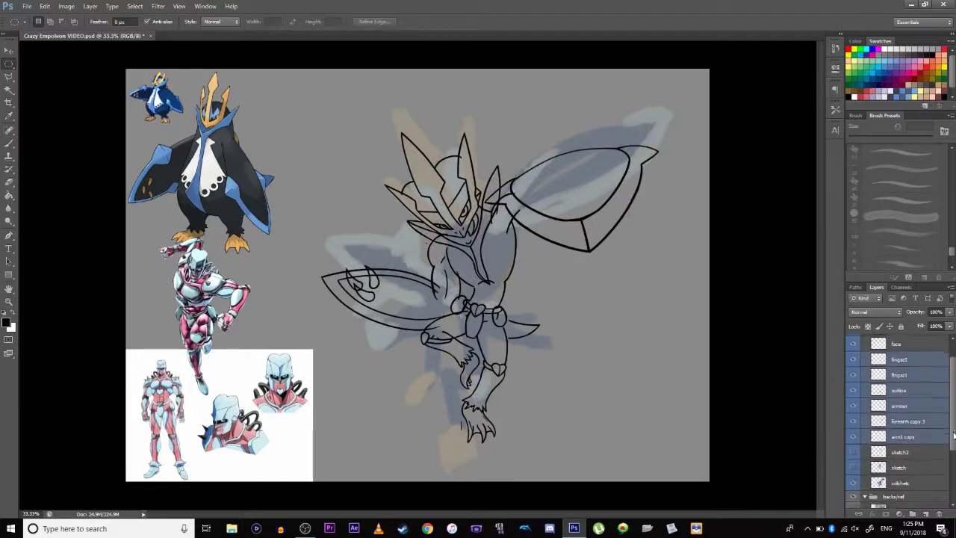
{"action": "left_click", "coordinate": [854, 479]}
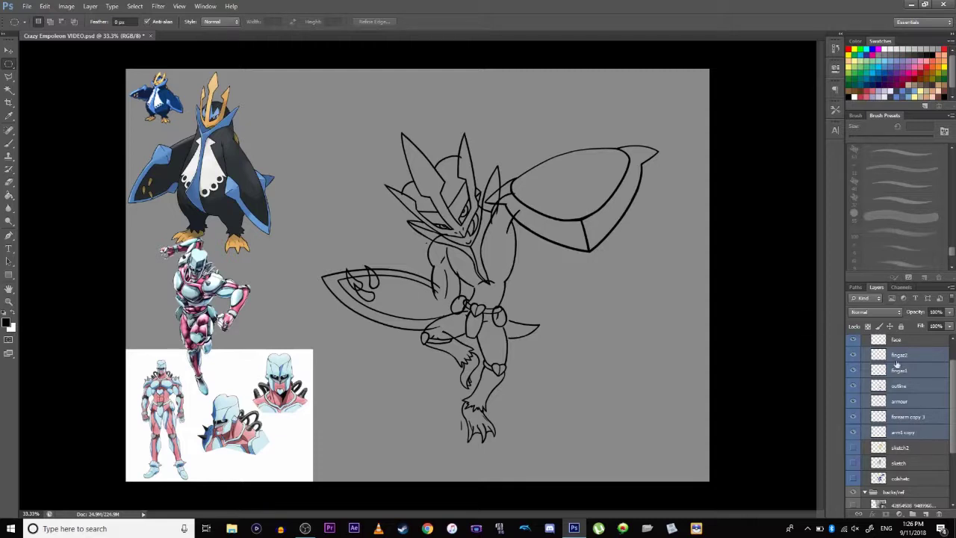
- Reorder the forearm copy 3 layer so it sits directly below the face layer
{"action": "left_click", "coordinate": [912, 376]}
{"action": "scroll", "coordinate": [917, 437], "scroll_direction": "up", "scroll_amount": 2}
{"action": "left_click", "coordinate": [917, 436]}
{"action": "left_click", "coordinate": [854, 450]}
{"action": "left_click", "coordinate": [854, 450]}
{"action": "left_click_drag", "start_coordinate": [902, 434], "coordinate": [902, 366]}
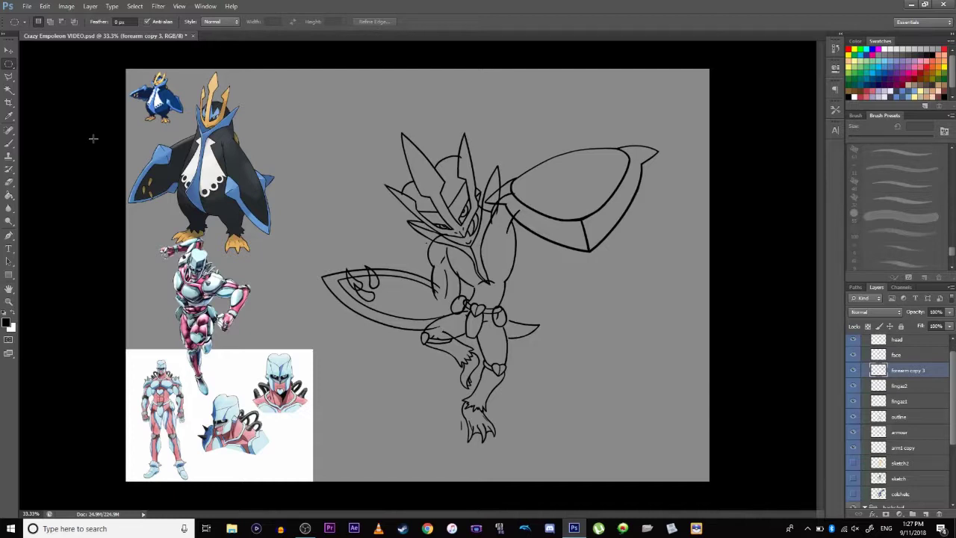
{"action": "left_click", "coordinate": [67, 7]}
{"action": "left_click", "coordinate": [68, 7]}
{"action": "left_click", "coordinate": [9, 143]}
- Try enlarging the head and face line art together to about 112% and repositioning it on the body
{"action": "left_click", "coordinate": [899, 356]}
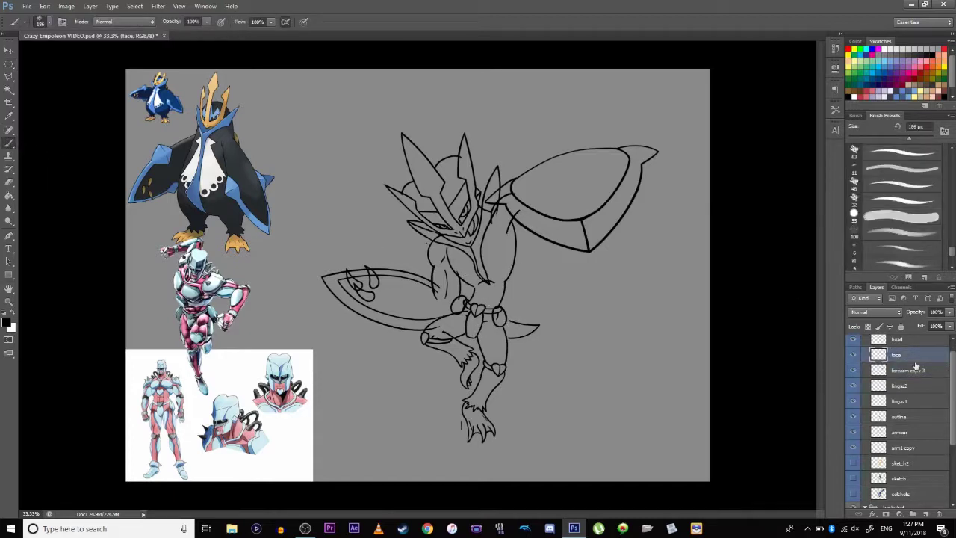
{"action": "left_click", "coordinate": [897, 340], "text": "shift"}
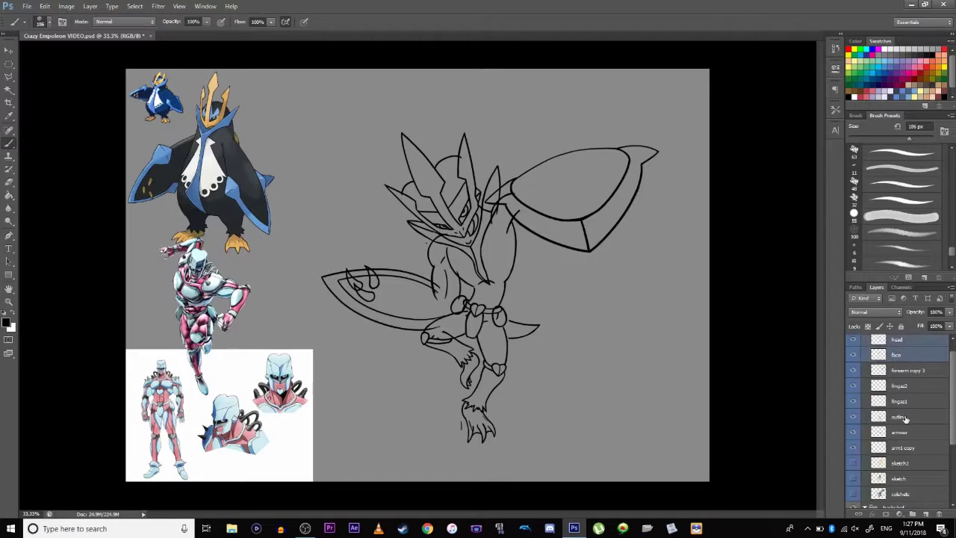
{"action": "key", "text": "ctrl+t"}
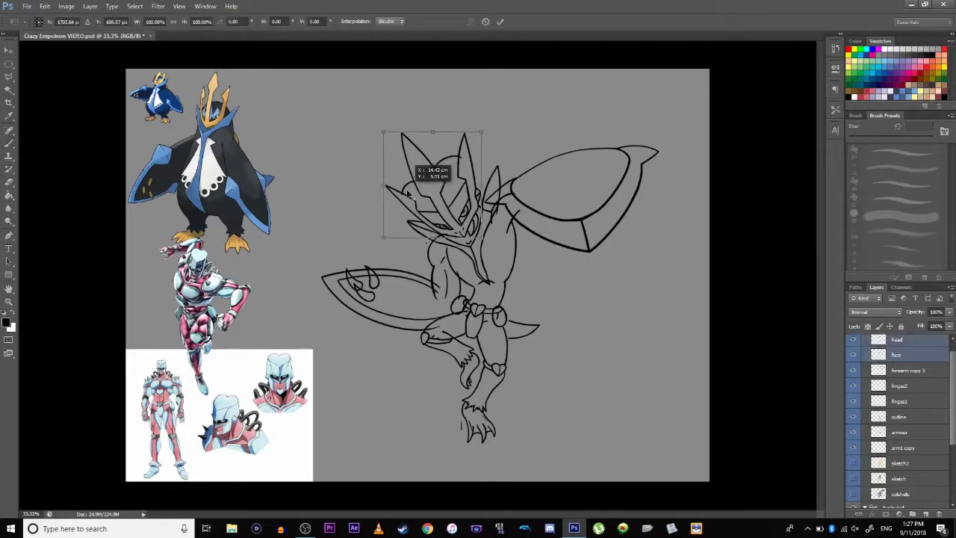
{"action": "left_click_drag", "start_coordinate": [426, 172], "coordinate": [425, 185]}
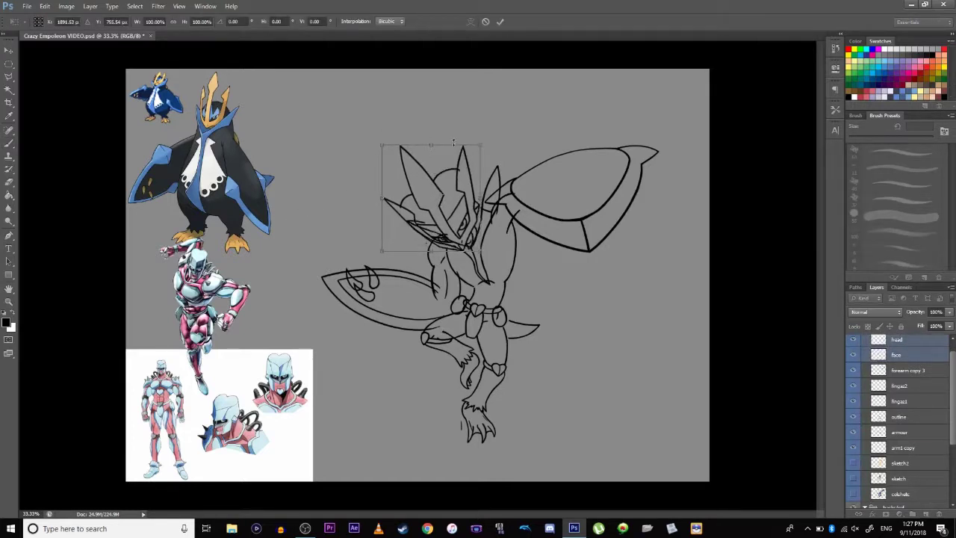
{"action": "left_click_drag", "start_coordinate": [477, 143], "coordinate": [489, 129]}
{"action": "left_click_drag", "start_coordinate": [443, 200], "coordinate": [435, 193]}
{"action": "left_click", "coordinate": [9, 63]}
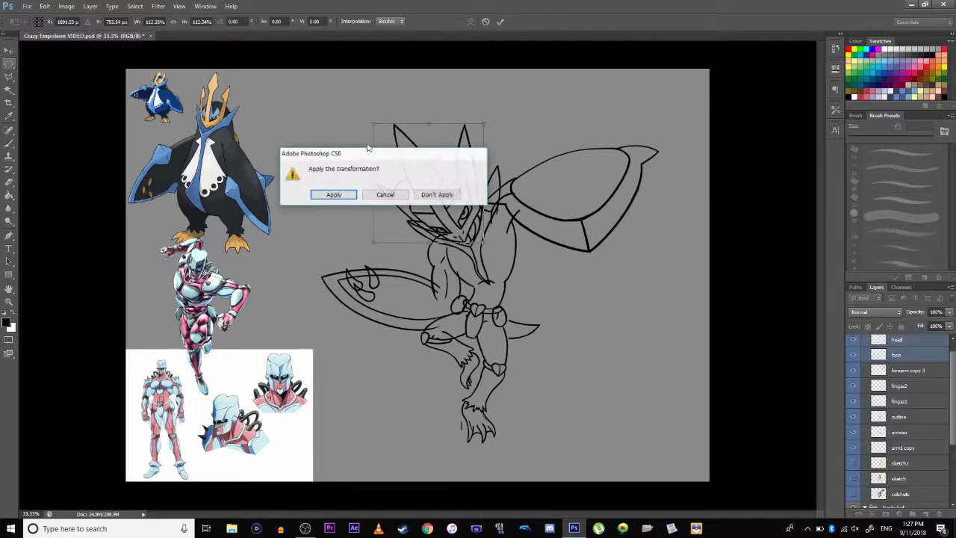
{"action": "key", "text": "Return"}
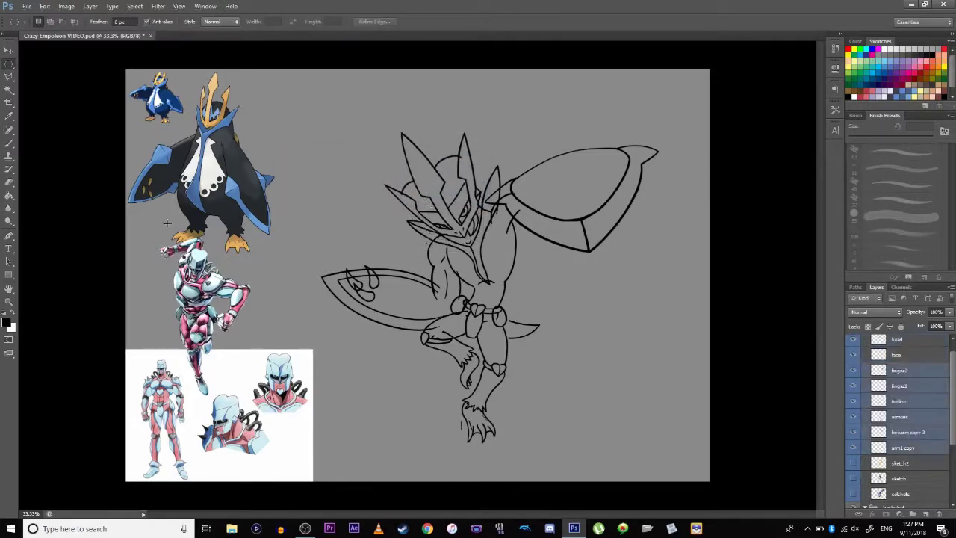
- Move the forearm copy 3 layer up the stack to just beneath the face layer
{"action": "left_click", "coordinate": [908, 432]}
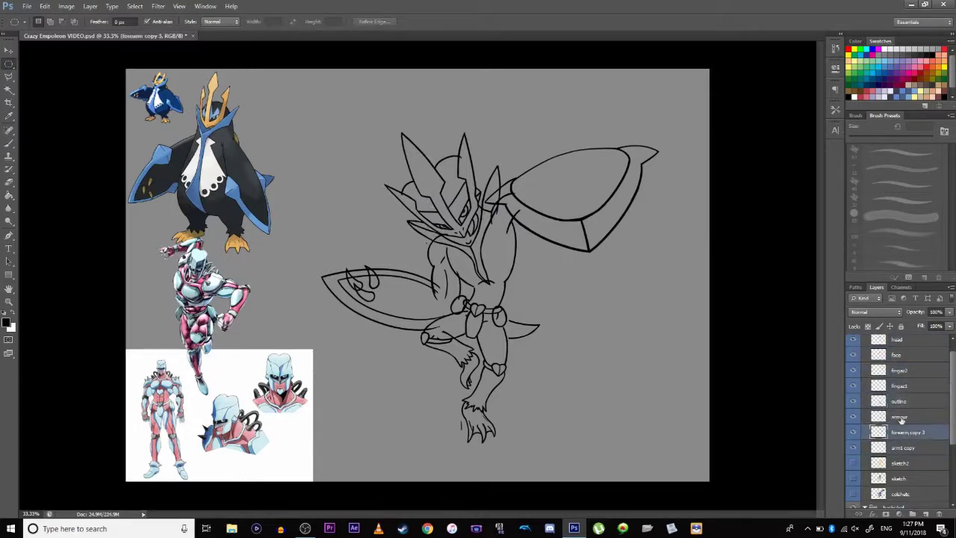
{"action": "left_click_drag", "start_coordinate": [905, 431], "coordinate": [906, 363]}
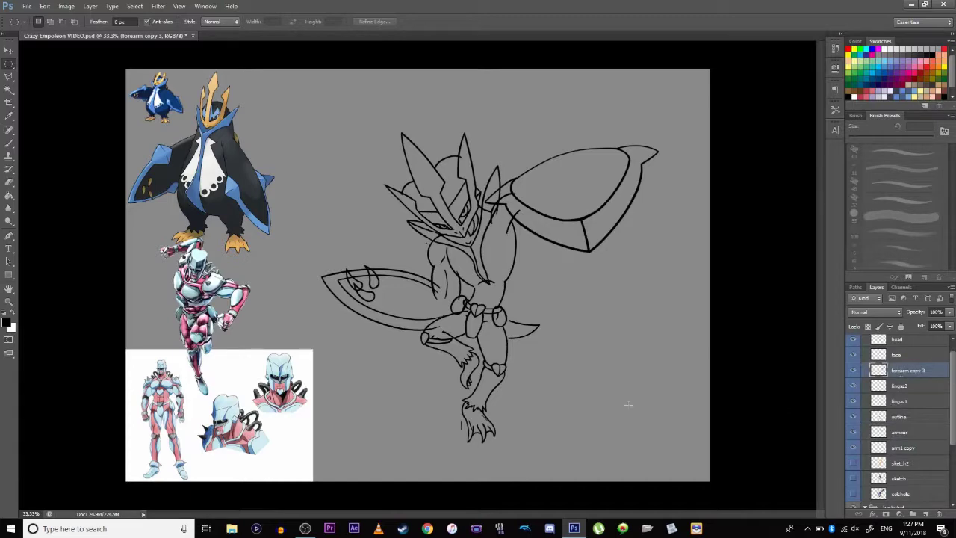
- Warp the forearm copy 3 line art to bulge its upper edge outward, and nudge the forearm into place beside the upper arm
{"action": "key", "text": "ctrl+t"}
{"action": "mouse_move", "coordinate": [555, 196]}
{"action": "left_mouse_down"}
{"action": "mouse_move", "coordinate": [555, 187]}
{"action": "mouse_move", "coordinate": [546, 198]}
{"action": "left_mouse_up"}
{"action": "left_click", "coordinate": [45, 6]}
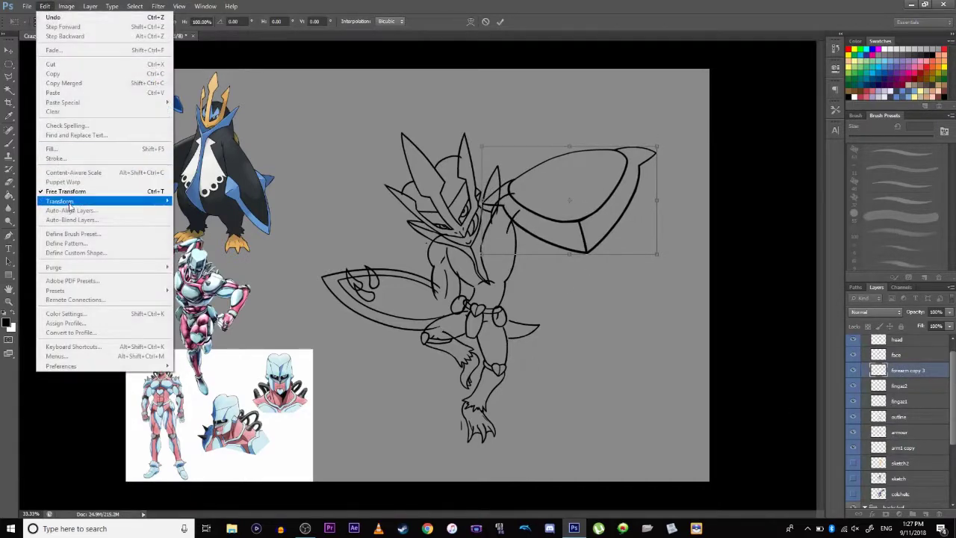
{"action": "mouse_move", "coordinate": [86, 203]}
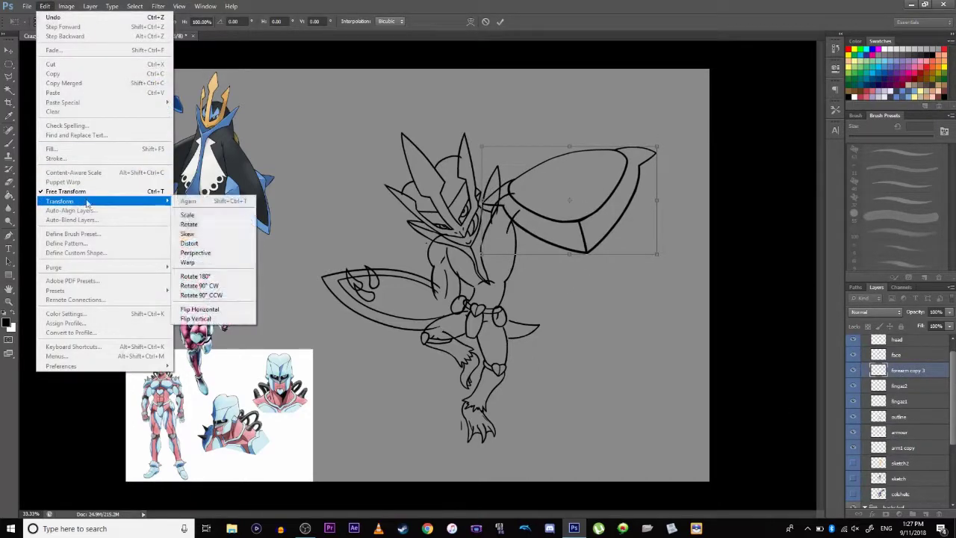
{"action": "left_click", "coordinate": [188, 262]}
{"action": "left_click_drag", "start_coordinate": [563, 156], "coordinate": [588, 174]}
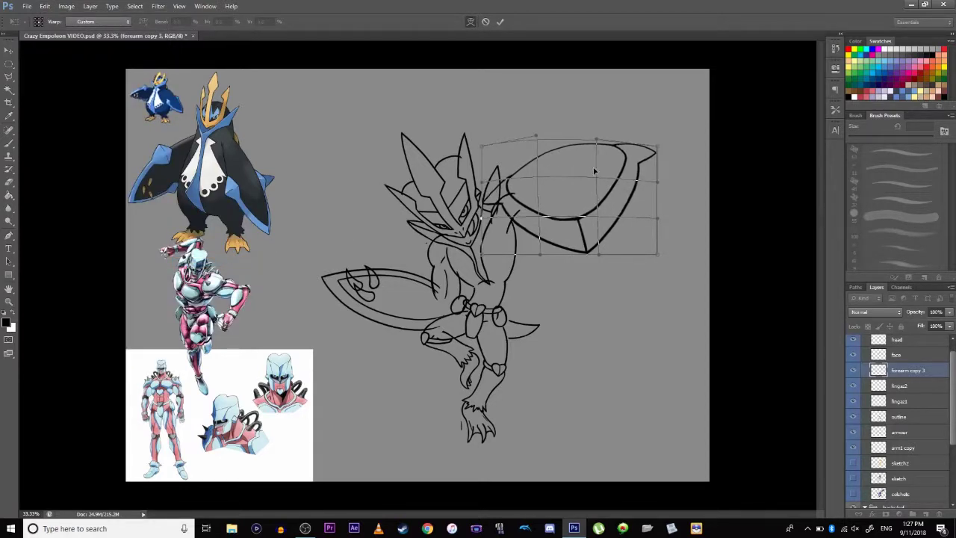
{"action": "key", "text": "Return"}
{"action": "key", "text": "m"}
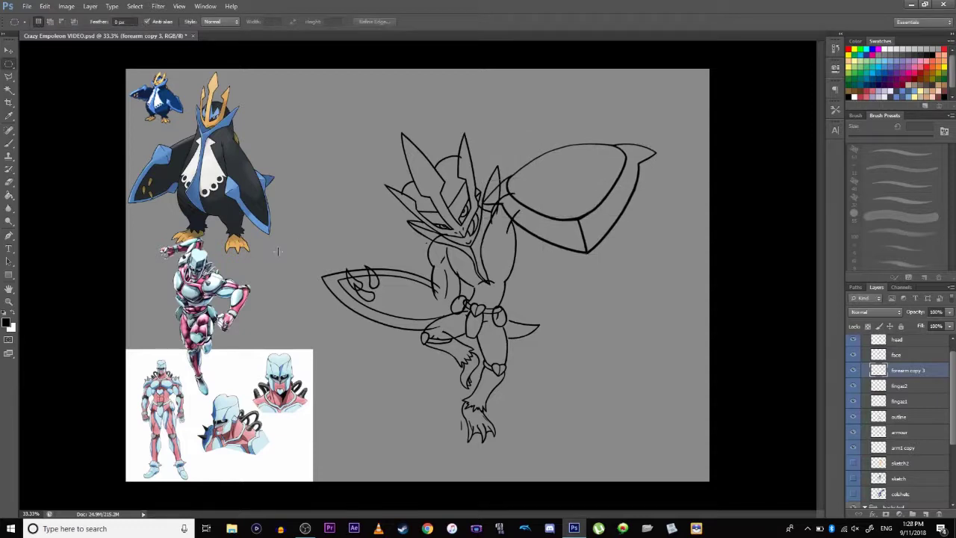
{"action": "key", "text": "ctrl+t"}
{"action": "left_click_drag", "start_coordinate": [552, 184], "coordinate": [557, 186]}
{"action": "key", "text": "Return"}
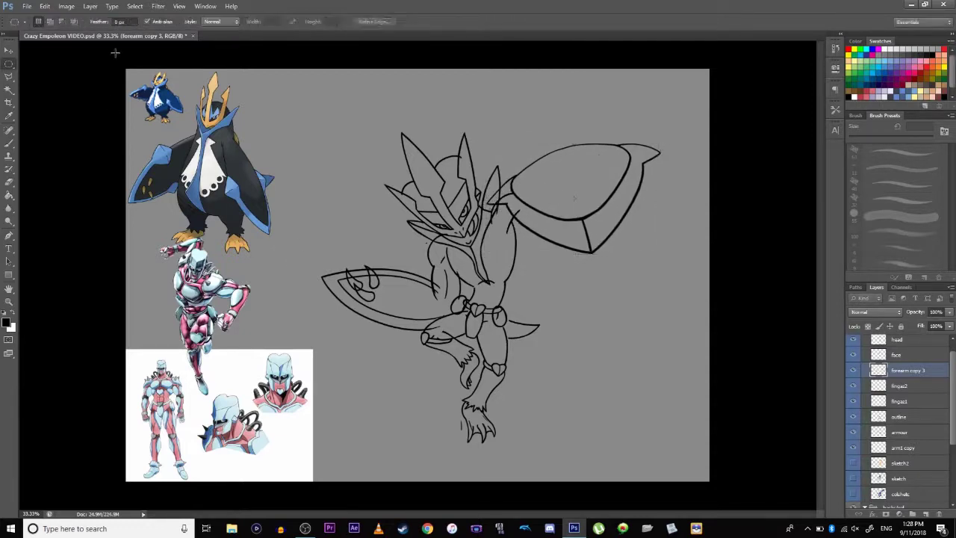
- Flip the whole canvas horizontally
{"action": "left_click", "coordinate": [67, 9]}
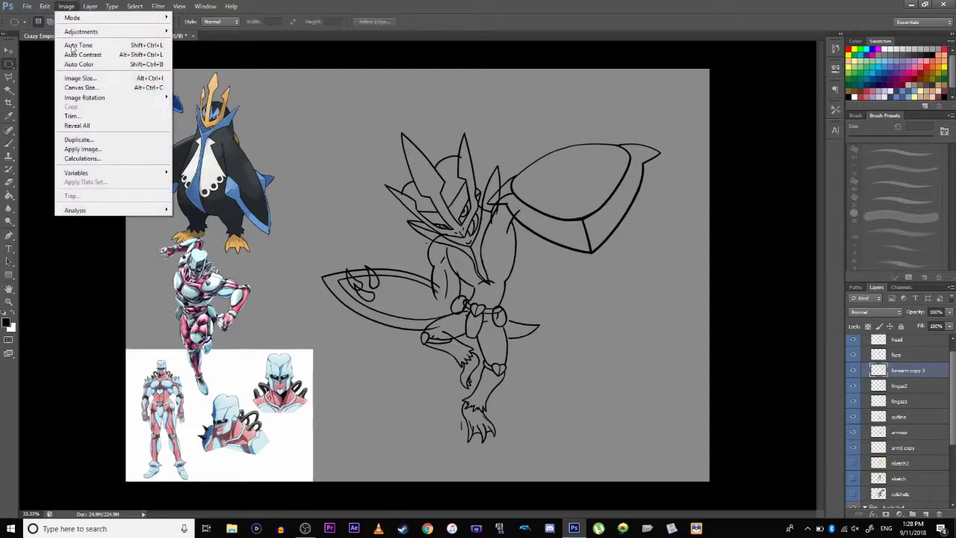
{"action": "mouse_move", "coordinate": [81, 97]}
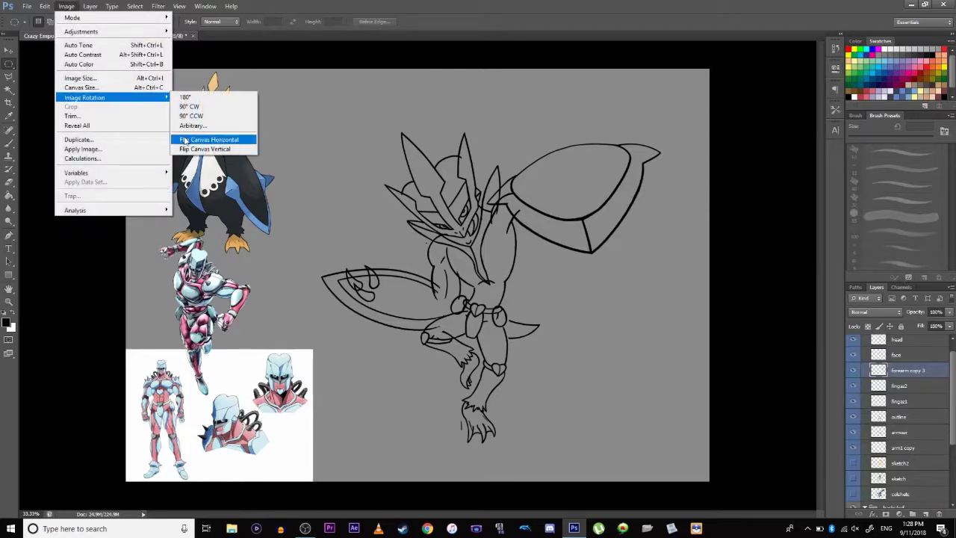
{"action": "left_click", "coordinate": [190, 140]}
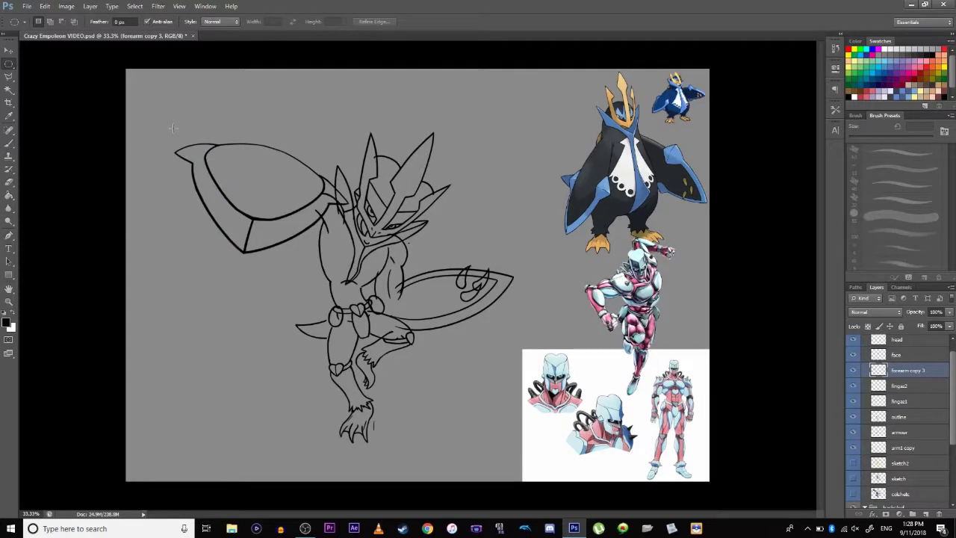
- Make the outline layer active and choose the tapered 8 px brush preset for line work near the shoulder
{"action": "left_click", "coordinate": [9, 142]}
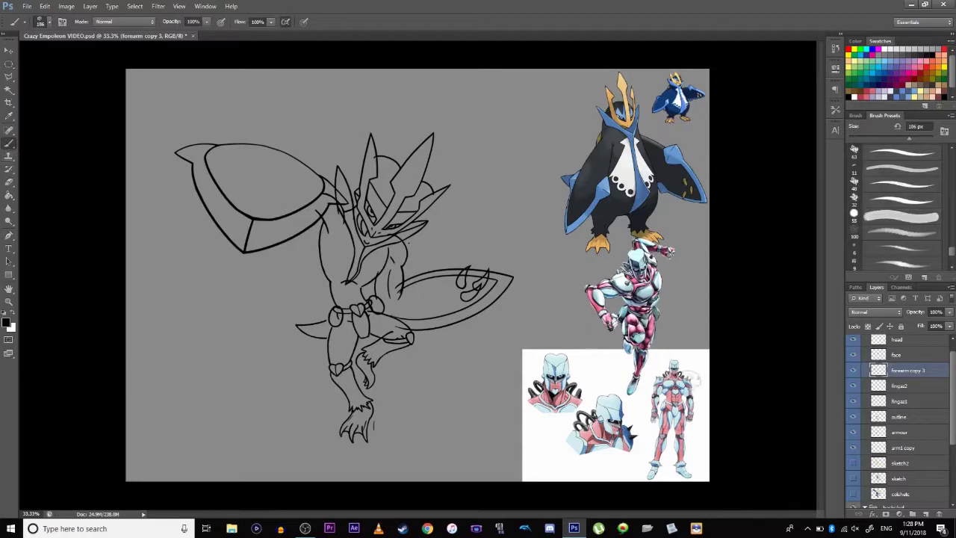
{"action": "left_click", "coordinate": [911, 419]}
{"action": "scroll", "coordinate": [919, 239], "scroll_direction": "down", "scroll_amount": 3}
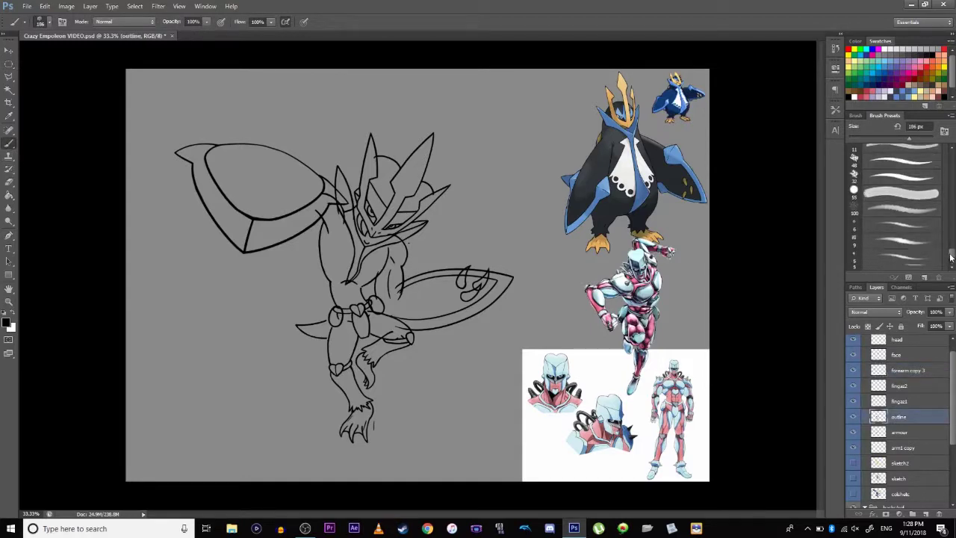
{"action": "left_click", "coordinate": [911, 245]}
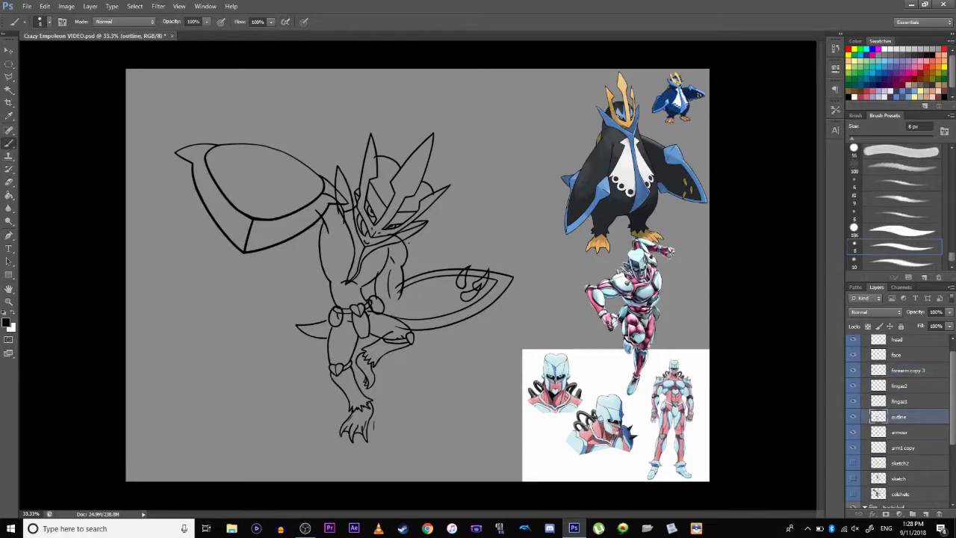
{"action": "key", "text": "ctrl+plus"}
{"action": "key", "text": "ctrl+plus"}
{"action": "key", "text": "ctrl+plus"}
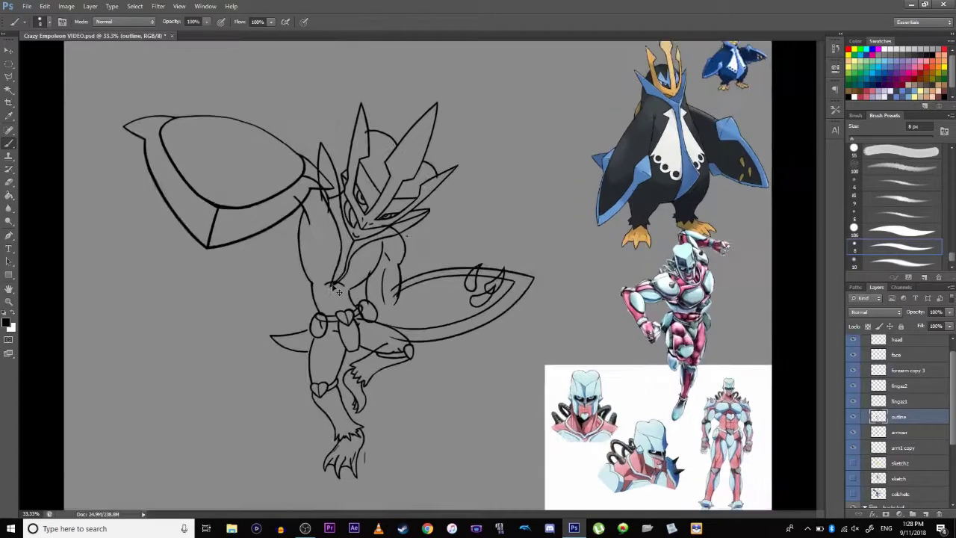
{"action": "left_click_drag", "start_coordinate": [362, 336], "coordinate": [421, 389]}
{"action": "left_click", "coordinate": [7, 64]}
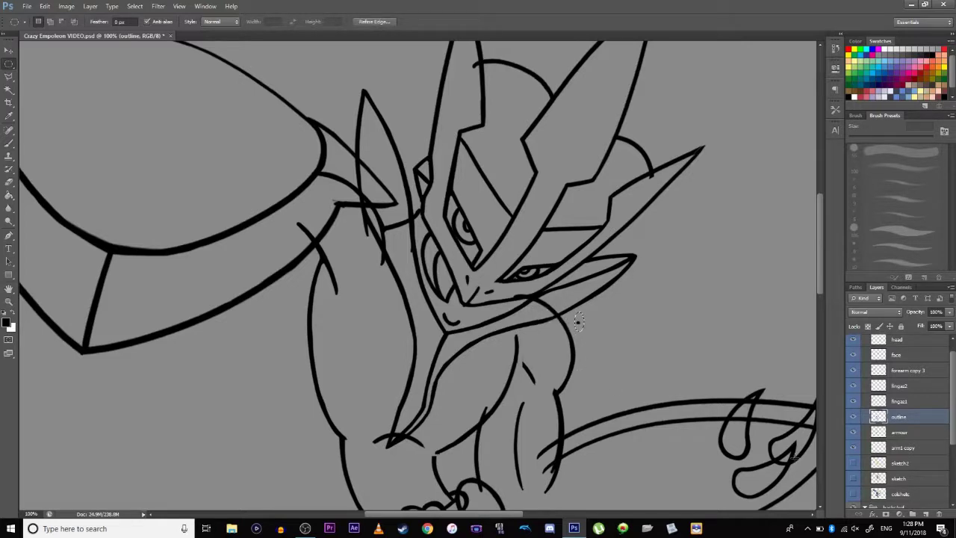
{"action": "left_click", "coordinate": [899, 432]}
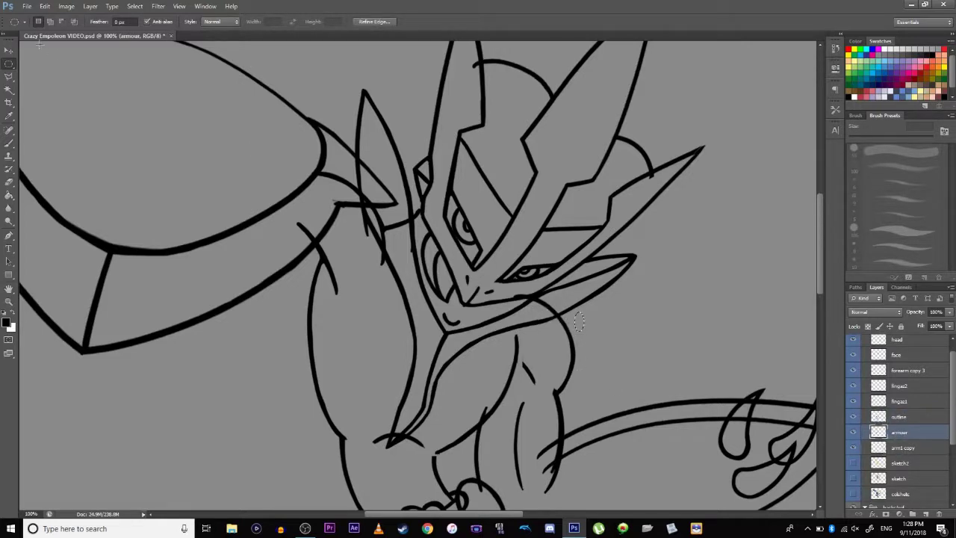
{"action": "key", "text": "ctrl+d"}
{"action": "key", "text": "b"}
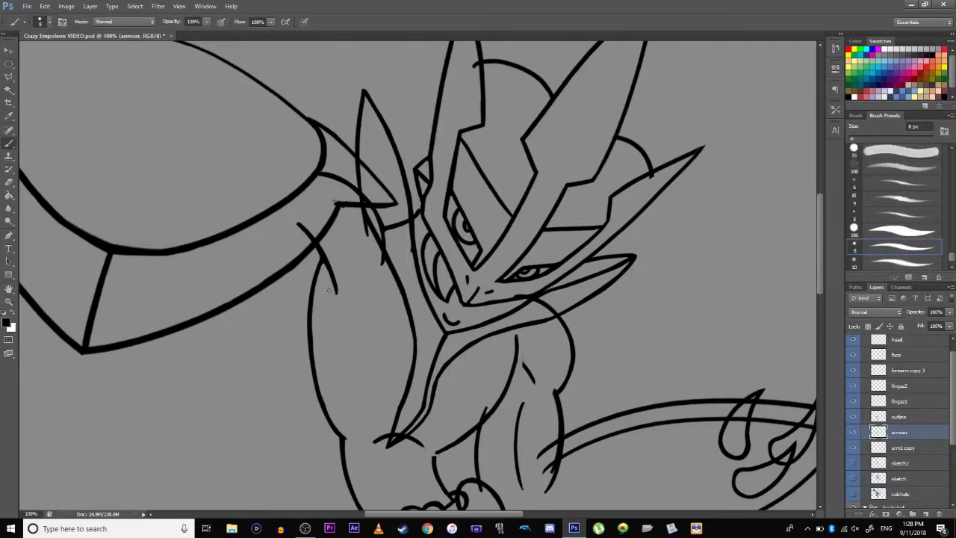
{"action": "left_click_drag", "start_coordinate": [329, 289], "coordinate": [287, 241]}
{"action": "mouse_move", "coordinate": [290, 291]}
{"action": "left_mouse_down"}
{"action": "mouse_move", "coordinate": [411, 324]}
{"action": "mouse_move", "coordinate": [388, 236]}
{"action": "mouse_move", "coordinate": [410, 277]}
{"action": "left_mouse_up"}
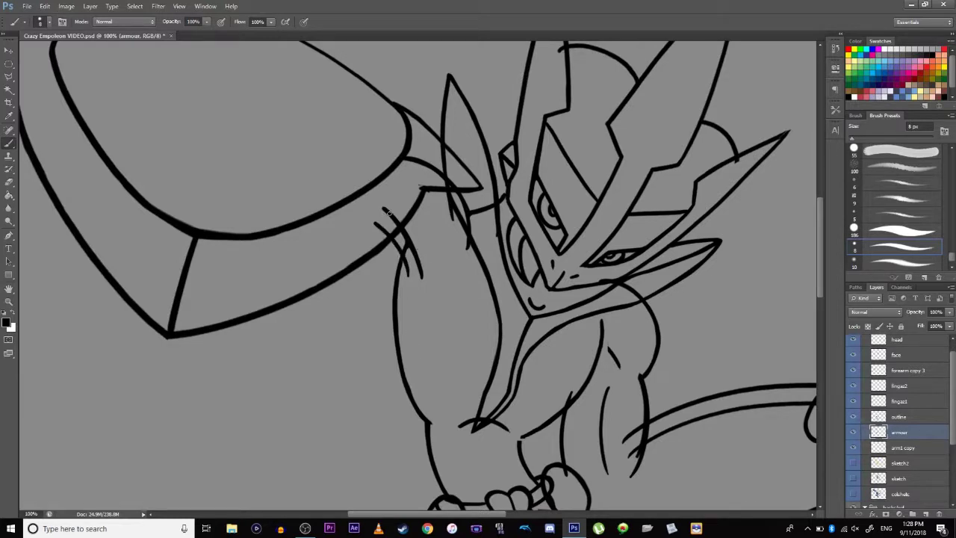
{"action": "key", "text": "ctrl+z"}
- Redraw the short contour where the raised upper arm meets the forearm on the outline layer, and erase the old stroke
{"action": "left_click", "coordinate": [902, 416]}
{"action": "left_click_drag", "start_coordinate": [413, 279], "coordinate": [391, 238]}
{"action": "key", "text": "ctrl+z"}
{"action": "left_click_drag", "start_coordinate": [390, 240], "coordinate": [413, 278]}
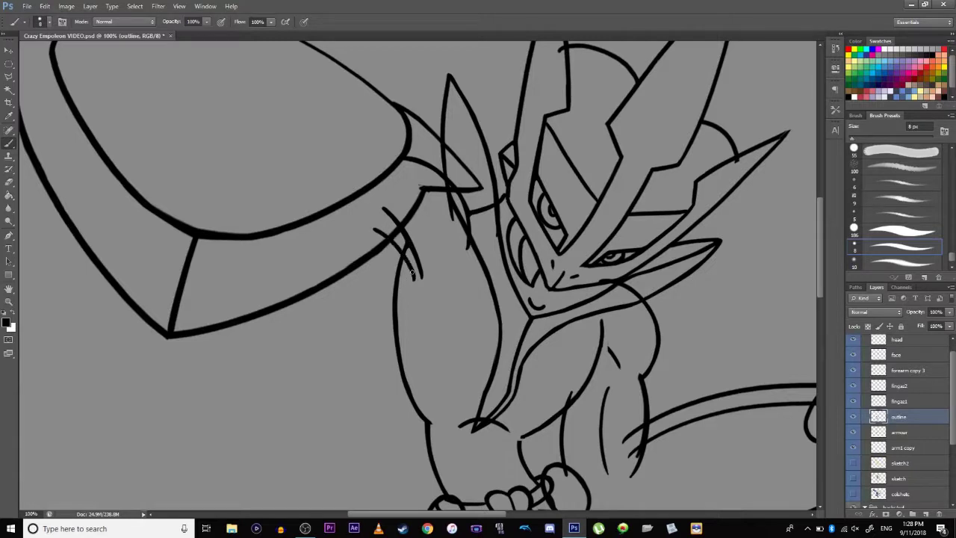
{"action": "left_click_drag", "start_coordinate": [382, 206], "coordinate": [422, 278]}
- Select the bent leg's foot and jagged ankle cuff on the outline layer
{"action": "scroll", "coordinate": [415, 263], "scroll_direction": "down", "scroll_amount": 3}
{"action": "scroll", "coordinate": [414, 263], "scroll_direction": "up", "scroll_amount": 1}
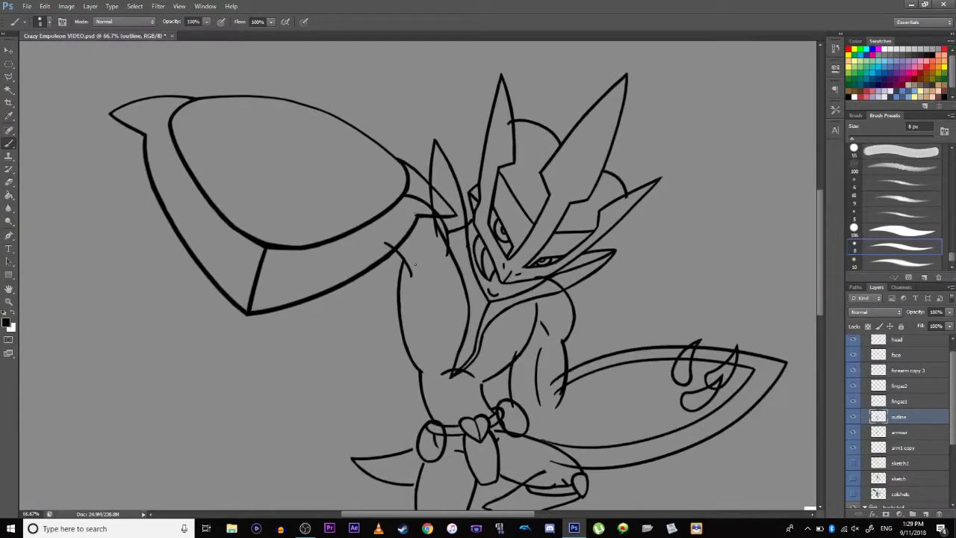
{"action": "left_click_drag", "start_coordinate": [402, 422], "coordinate": [324, 335]}
{"action": "left_click_drag", "start_coordinate": [342, 405], "coordinate": [329, 325]}
{"action": "mouse_move", "coordinate": [378, 379]}
{"action": "left_mouse_down"}
{"action": "mouse_move", "coordinate": [313, 317]}
{"action": "mouse_move", "coordinate": [346, 350]}
{"action": "left_mouse_up"}
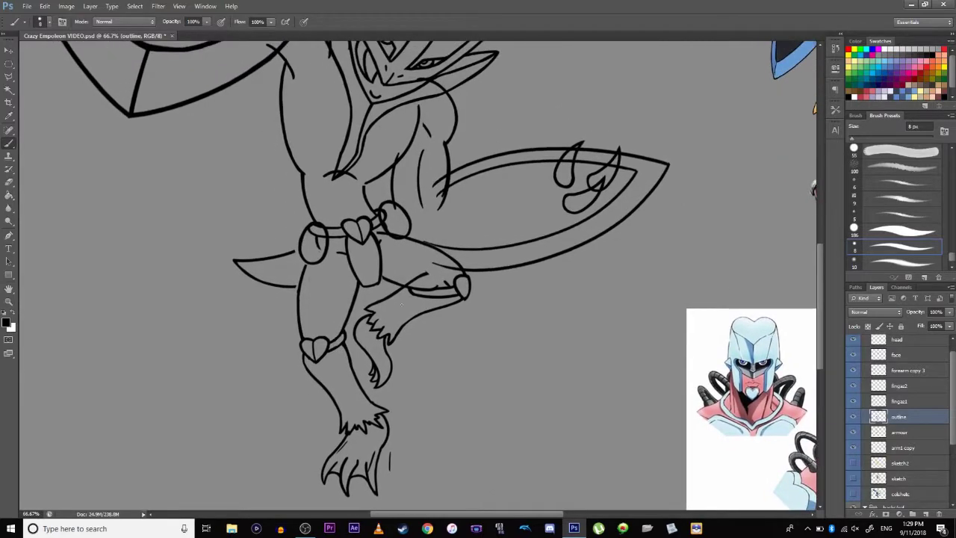
{"action": "scroll", "coordinate": [404, 317], "scroll_direction": "up", "scroll_amount": 2}
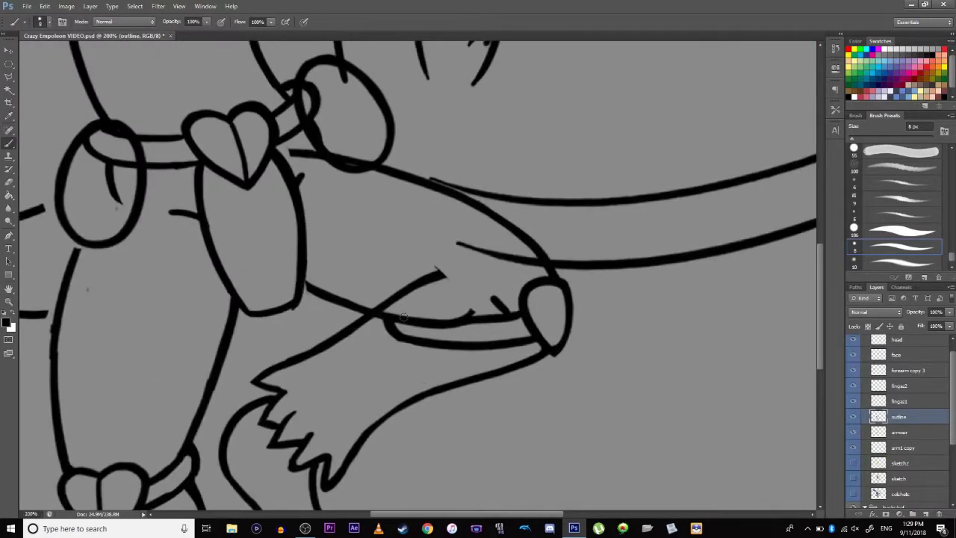
{"action": "left_click_drag", "start_coordinate": [326, 439], "coordinate": [354, 314]}
{"action": "left_click", "coordinate": [9, 64]}
{"action": "left_click_drag", "start_coordinate": [428, 415], "coordinate": [305, 238]}
{"action": "left_click_drag", "start_coordinate": [351, 361], "coordinate": [267, 221]}
{"action": "mouse_move", "coordinate": [255, 338]}
{"action": "left_mouse_down"}
{"action": "mouse_move", "coordinate": [234, 304]}
{"action": "mouse_move", "coordinate": [237, 379]}
{"action": "mouse_move", "coordinate": [366, 432]}
{"action": "mouse_move", "coordinate": [388, 404]}
{"action": "mouse_move", "coordinate": [317, 484]}
{"action": "mouse_move", "coordinate": [278, 499]}
{"action": "mouse_move", "coordinate": [277, 510]}
{"action": "left_mouse_up"}
{"action": "left_click_drag", "start_coordinate": [347, 348], "coordinate": [366, 223]}
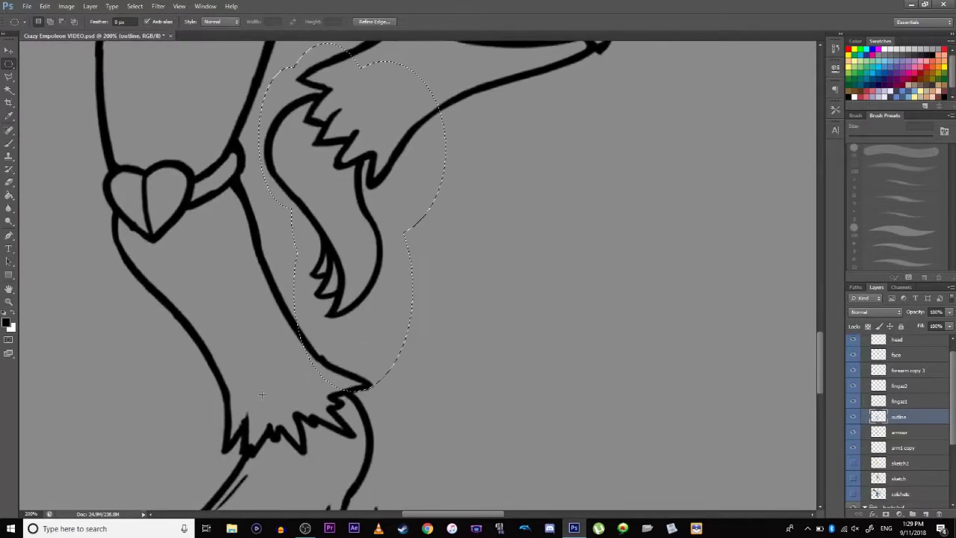
- Extend the selection along both shin lines of the bent leg up to the knee armour
{"action": "left_click_drag", "start_coordinate": [323, 389], "coordinate": [338, 372]}
{"action": "left_click_drag", "start_coordinate": [412, 352], "coordinate": [393, 423]}
{"action": "left_click_drag", "start_coordinate": [391, 351], "coordinate": [515, 243]}
{"action": "left_click_drag", "start_coordinate": [401, 327], "coordinate": [547, 239]}
{"action": "left_click_drag", "start_coordinate": [432, 236], "coordinate": [347, 214]}
{"action": "left_click_drag", "start_coordinate": [312, 276], "coordinate": [376, 207]}
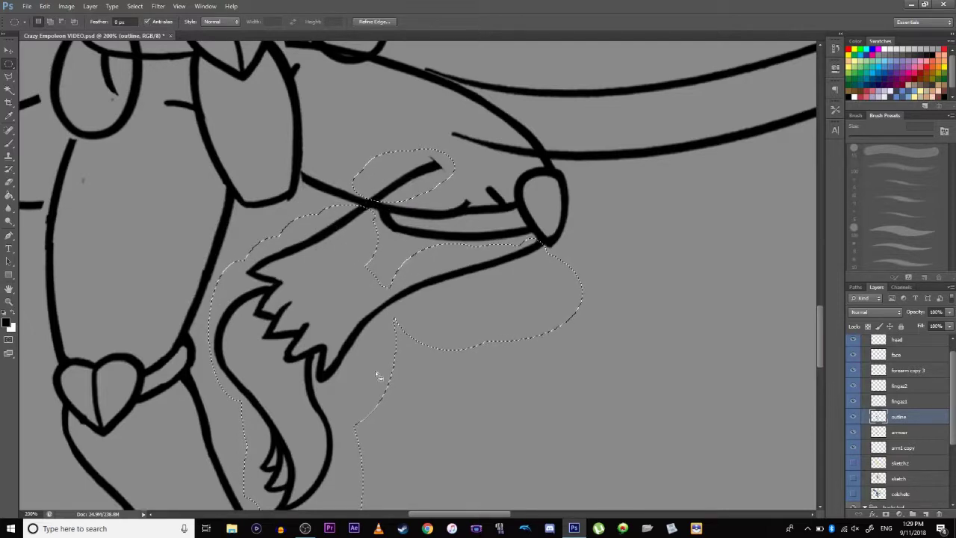
- Rotate the selected lower leg about 9° counterclockwise, move it slightly down below the knee, and clear the selection
{"action": "key", "text": "ctrl+t"}
{"action": "left_click_drag", "start_coordinate": [315, 301], "coordinate": [324, 321]}
{"action": "key", "text": "ctrl+minus"}
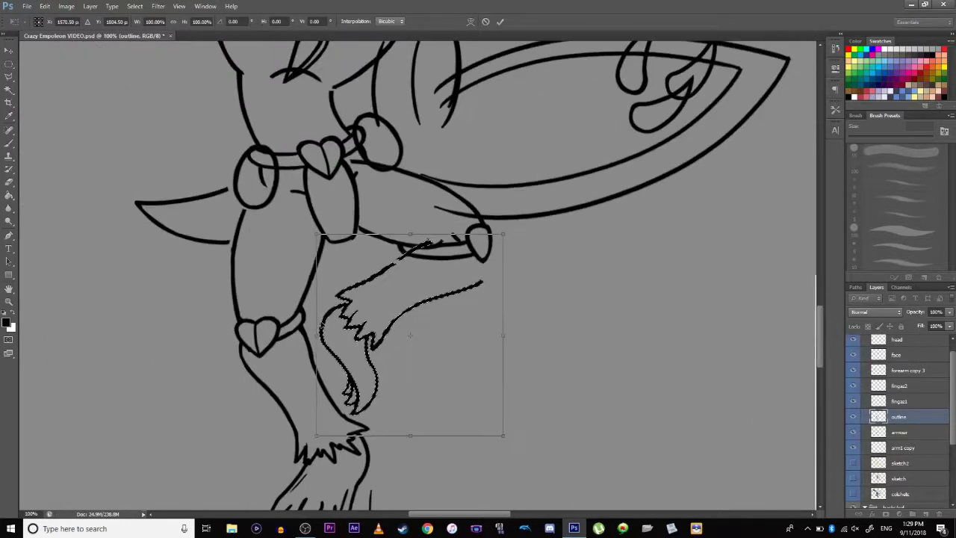
{"action": "key", "text": "ctrl+plus"}
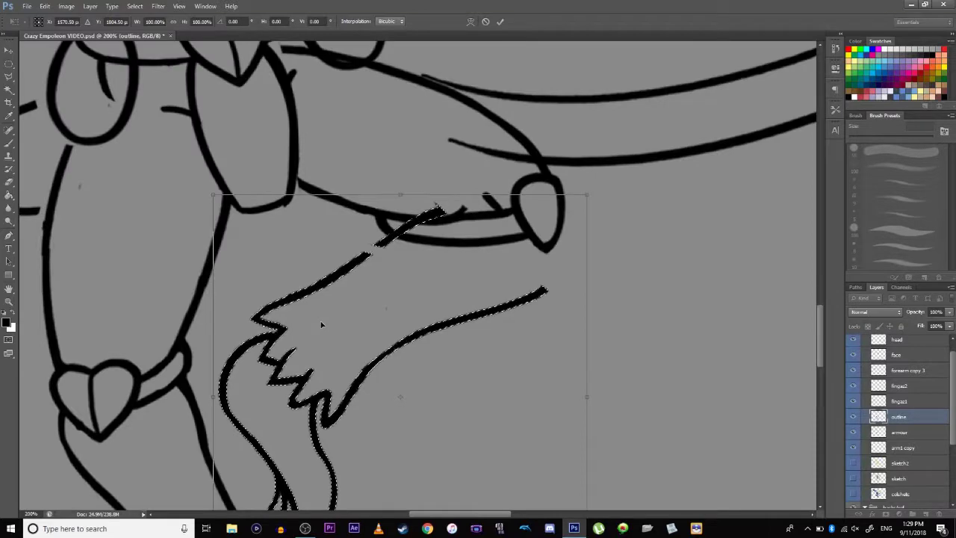
{"action": "key", "text": "ctrl+minus"}
{"action": "left_click_drag", "start_coordinate": [536, 301], "coordinate": [488, 305]}
{"action": "left_click_drag", "start_coordinate": [382, 323], "coordinate": [391, 327]}
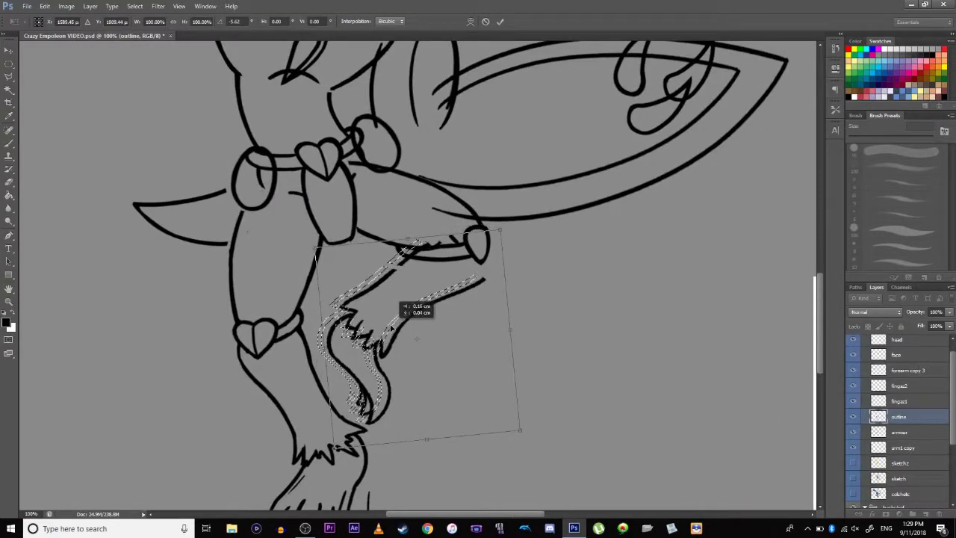
{"action": "left_click_drag", "start_coordinate": [407, 385], "coordinate": [415, 337]}
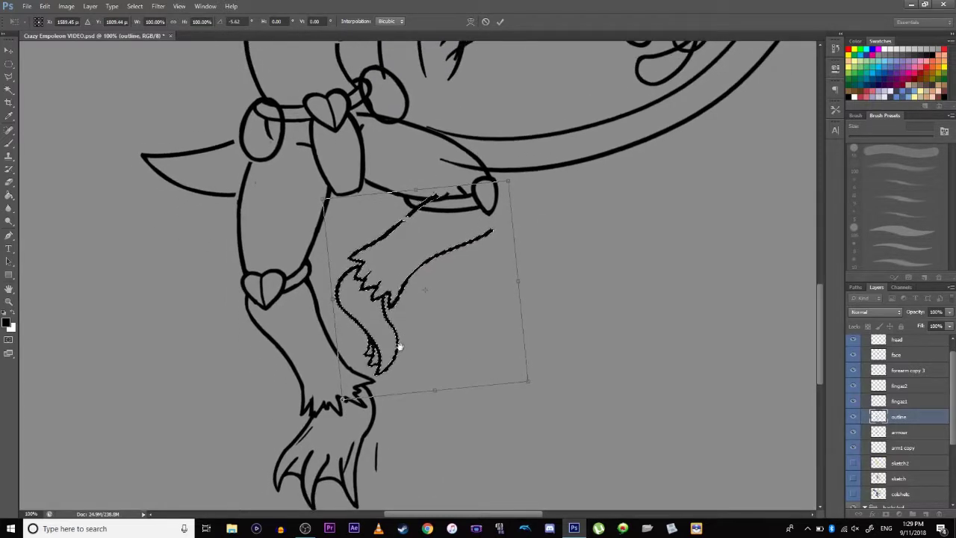
{"action": "left_click_drag", "start_coordinate": [393, 156], "coordinate": [385, 157]}
{"action": "left_click_drag", "start_coordinate": [424, 286], "coordinate": [432, 296]}
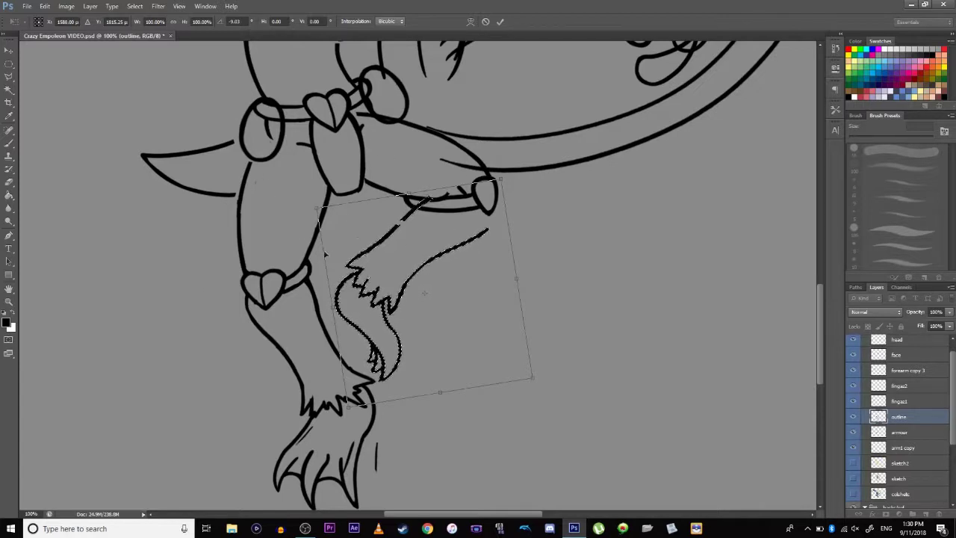
{"action": "left_click", "coordinate": [8, 64]}
{"action": "left_click", "coordinate": [340, 196]}
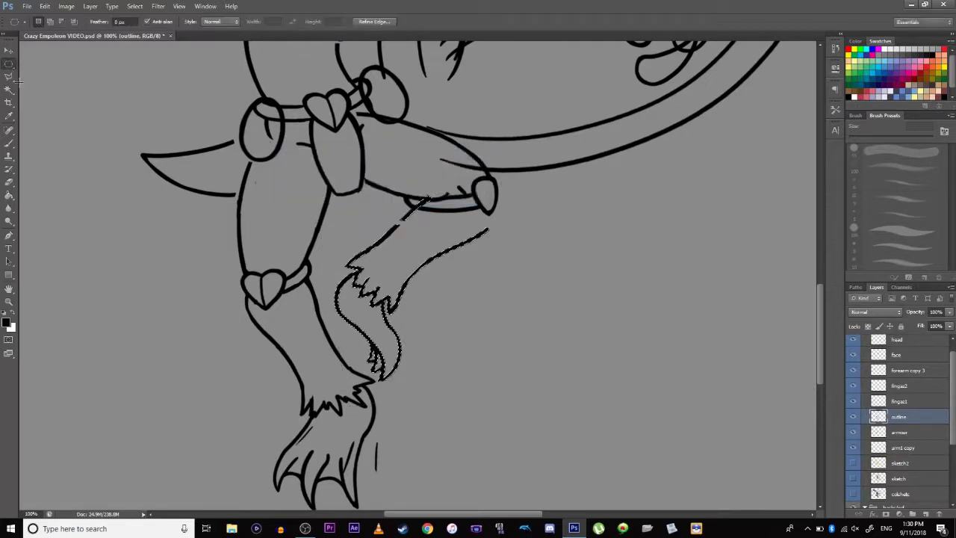
- Draw a curved 8 px line joining the bent leg's knee armour to the lower shin line
{"action": "scroll", "coordinate": [331, 364], "scroll_direction": "up", "scroll_amount": 10}
{"action": "left_click_drag", "start_coordinate": [302, 331], "coordinate": [323, 340]}
{"action": "scroll", "coordinate": [323, 341], "scroll_direction": "down", "scroll_amount": 10}
{"action": "scroll", "coordinate": [323, 341], "scroll_direction": "right", "scroll_amount": 8}
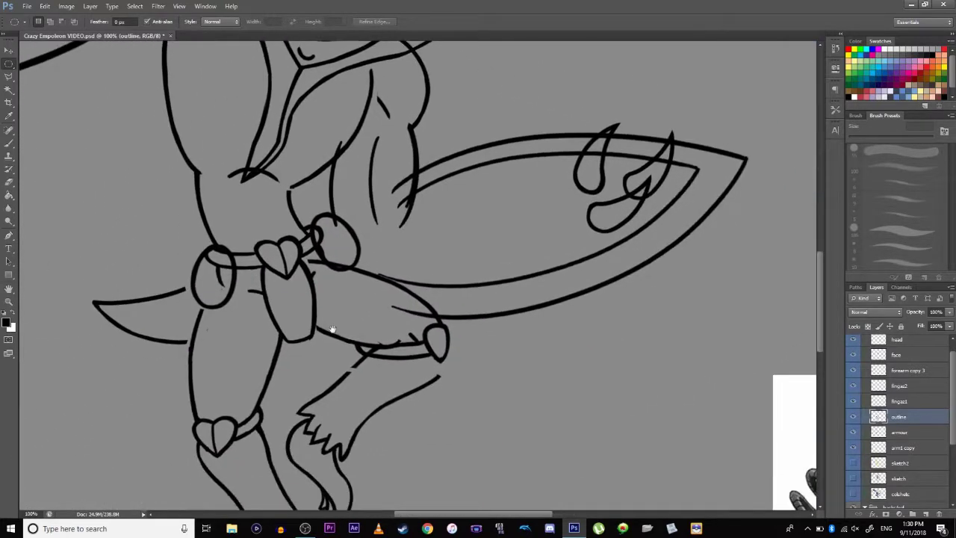
{"action": "key", "text": "ctrl+plus"}
{"action": "left_click", "coordinate": [9, 142]}
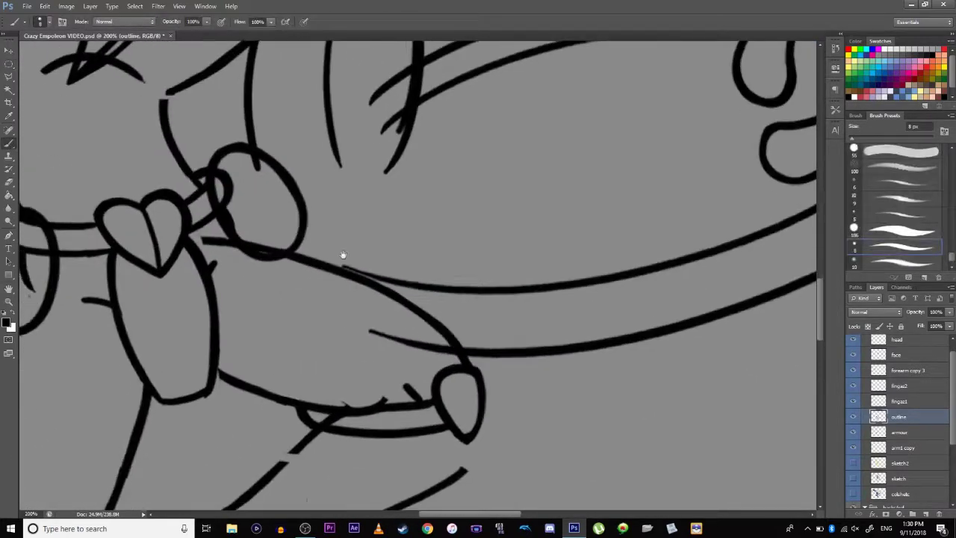
{"action": "scroll", "coordinate": [342, 256], "scroll_direction": "down", "scroll_amount": 10}
{"action": "scroll", "coordinate": [341, 256], "scroll_direction": "left", "scroll_amount": 3}
{"action": "left_click_drag", "start_coordinate": [494, 277], "coordinate": [496, 267]}
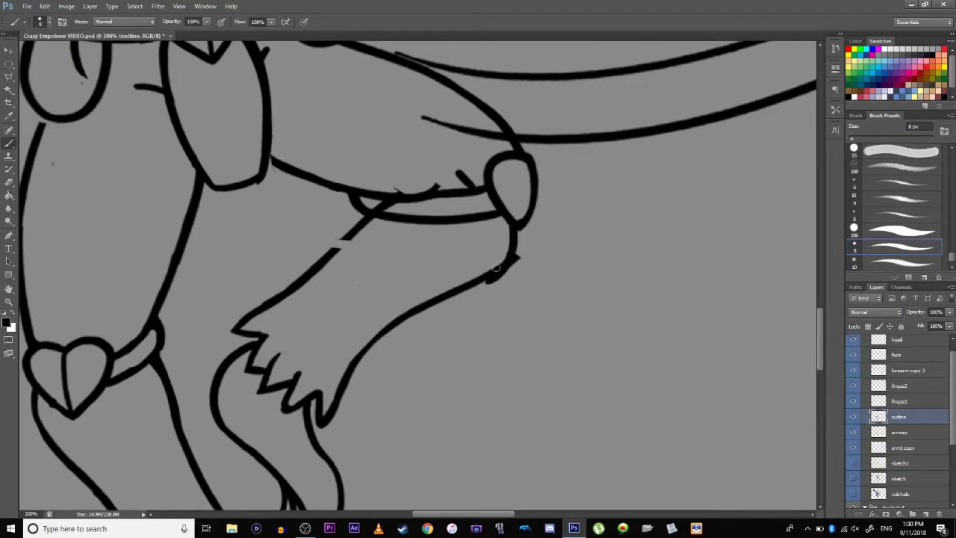
{"action": "key", "text": "ctrl+z"}
{"action": "left_click_drag", "start_coordinate": [515, 226], "coordinate": [487, 271]}
{"action": "key", "text": "ctrl+z"}
{"action": "left_click_drag", "start_coordinate": [514, 224], "coordinate": [452, 286]}
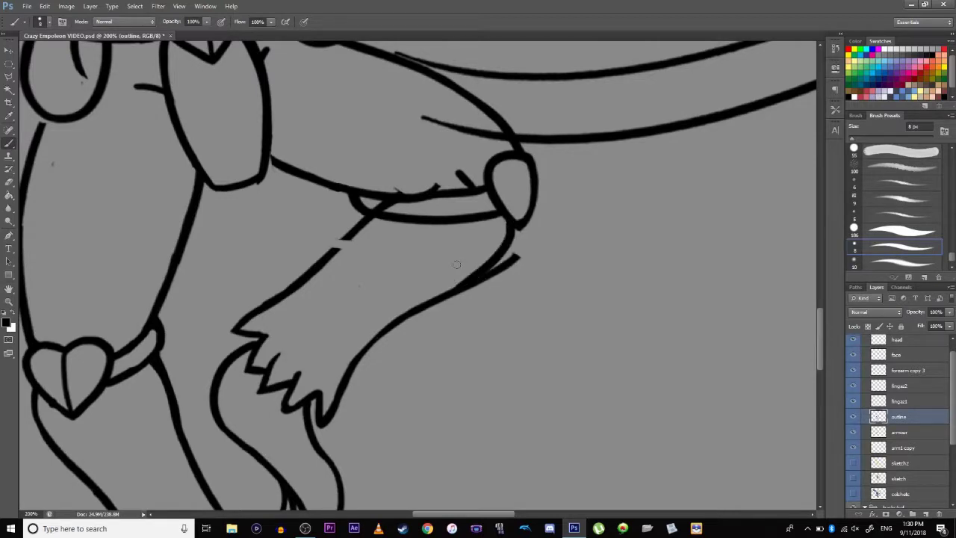
- Review the figure and toggle the visibility of the fingaz2 and armour layers to check which parts each contains
{"action": "scroll", "coordinate": [456, 264], "scroll_direction": "down", "scroll_amount": 4}
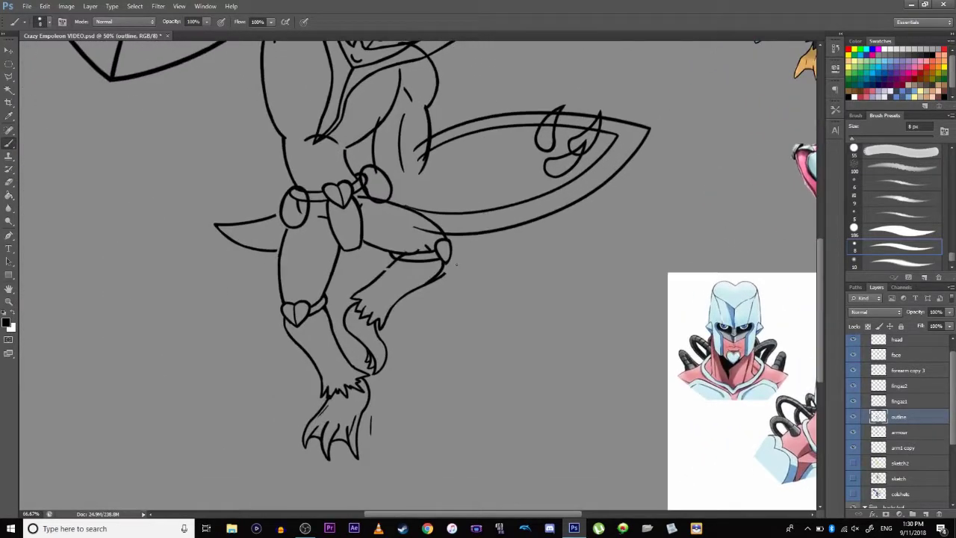
{"action": "left_click_drag", "start_coordinate": [340, 194], "coordinate": [387, 346]}
{"action": "mouse_move", "coordinate": [394, 296]}
{"action": "left_mouse_down"}
{"action": "mouse_move", "coordinate": [272, 342]}
{"action": "mouse_move", "coordinate": [357, 317]}
{"action": "left_mouse_up"}
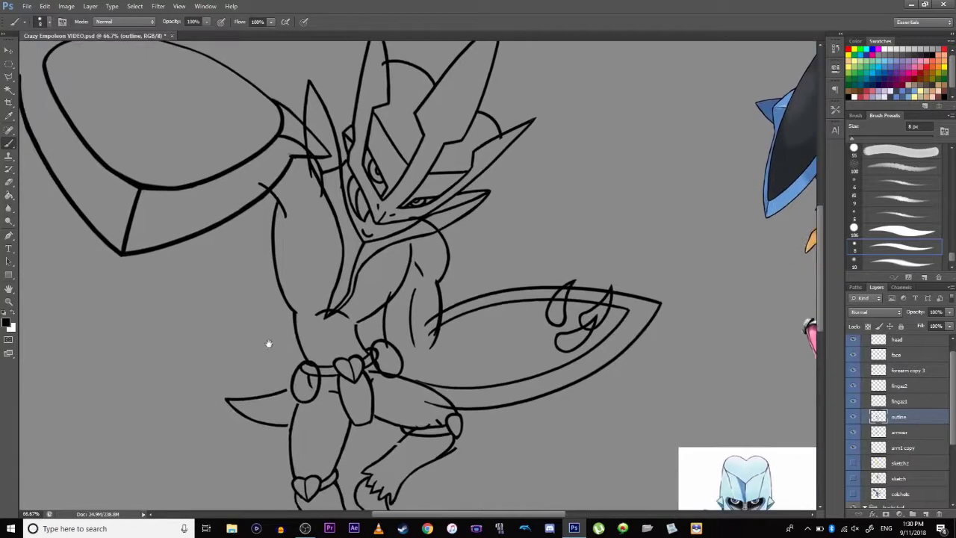
{"action": "left_click", "coordinate": [897, 401]}
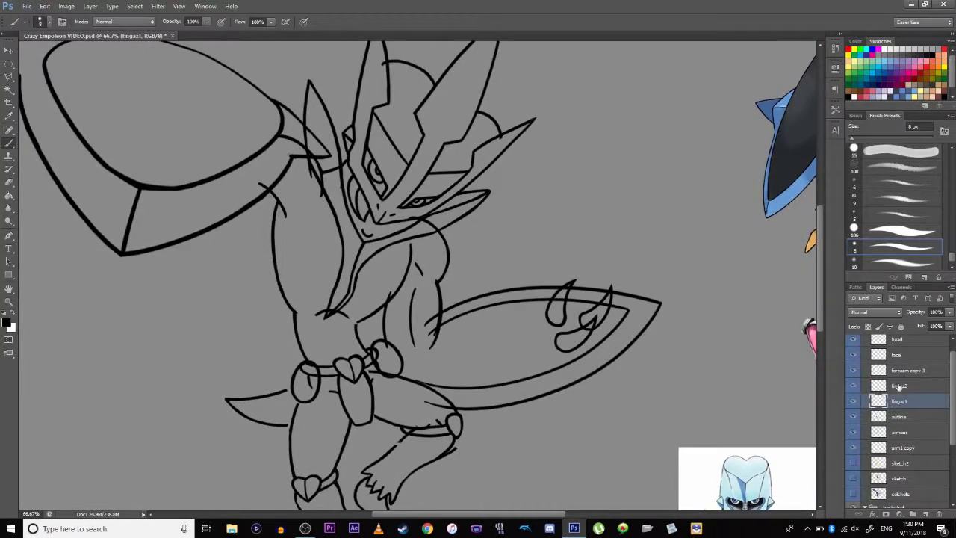
{"action": "left_click", "coordinate": [898, 386]}
{"action": "left_click", "coordinate": [854, 387]}
{"action": "left_click", "coordinate": [854, 388]}
{"action": "left_click", "coordinate": [854, 387]}
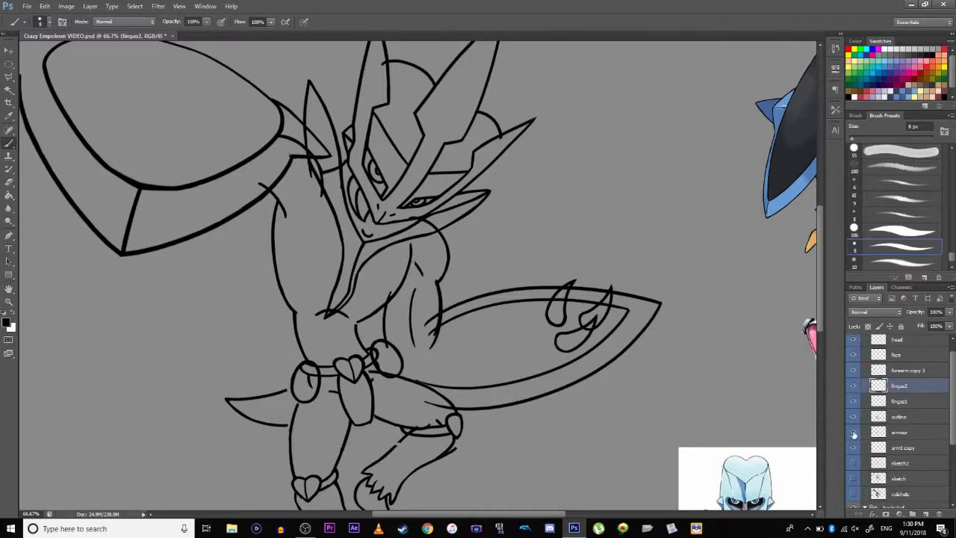
{"action": "left_click", "coordinate": [854, 433]}
{"action": "left_click", "coordinate": [854, 432]}
{"action": "left_click_drag", "start_coordinate": [294, 301], "coordinate": [312, 336]}
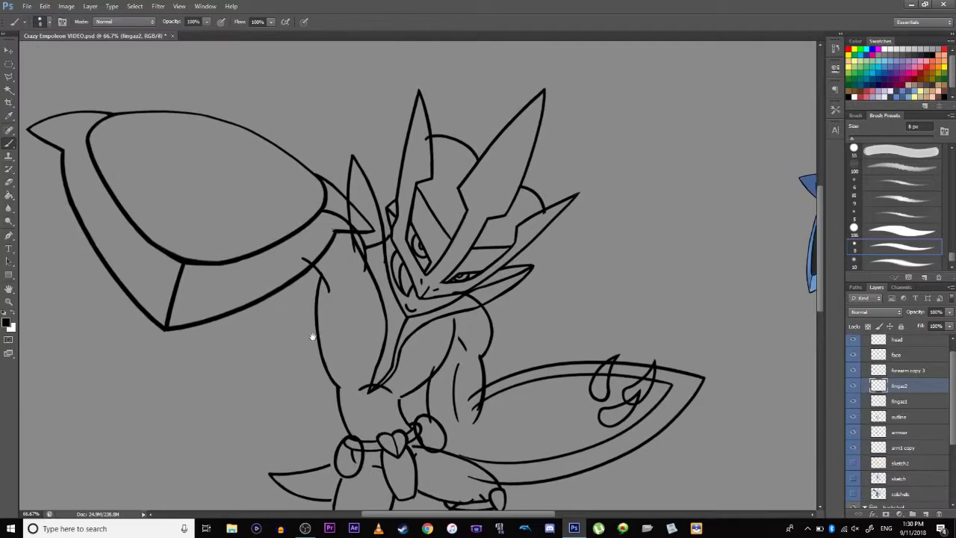
{"action": "left_click_drag", "start_coordinate": [268, 297], "coordinate": [237, 235]}
{"action": "mouse_move", "coordinate": [260, 327]}
{"action": "left_mouse_down"}
{"action": "mouse_move", "coordinate": [332, 343]}
{"action": "mouse_move", "coordinate": [322, 336]}
{"action": "mouse_move", "coordinate": [311, 333]}
{"action": "mouse_move", "coordinate": [320, 374]}
{"action": "mouse_move", "coordinate": [320, 306]}
{"action": "mouse_move", "coordinate": [331, 342]}
{"action": "mouse_move", "coordinate": [411, 402]}
{"action": "mouse_move", "coordinate": [410, 365]}
{"action": "left_mouse_up"}
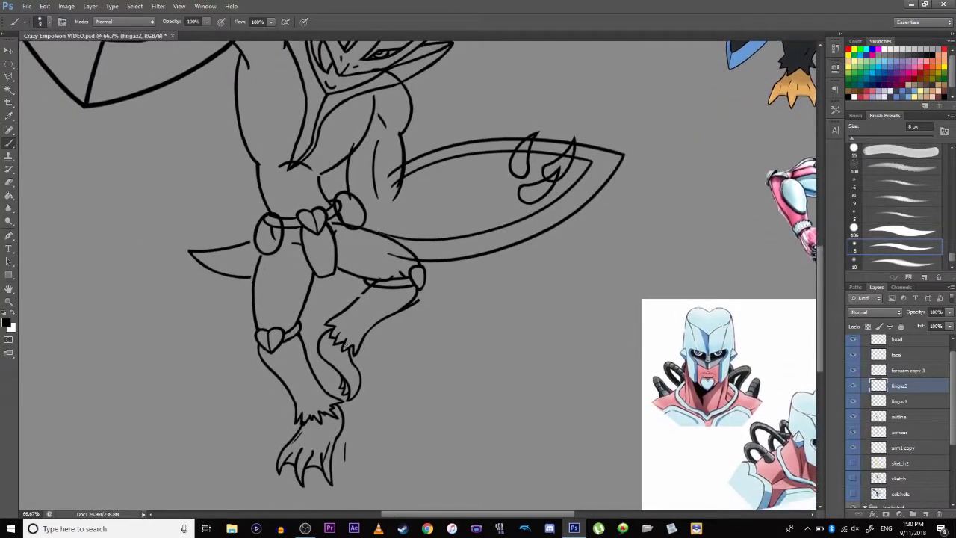
{"action": "mouse_move", "coordinate": [326, 339]}
{"action": "left_mouse_down"}
{"action": "mouse_move", "coordinate": [333, 357]}
{"action": "mouse_move", "coordinate": [322, 296]}
{"action": "mouse_move", "coordinate": [331, 348]}
{"action": "mouse_move", "coordinate": [343, 351]}
{"action": "mouse_move", "coordinate": [355, 397]}
{"action": "mouse_move", "coordinate": [342, 367]}
{"action": "mouse_move", "coordinate": [317, 385]}
{"action": "mouse_move", "coordinate": [305, 352]}
{"action": "mouse_move", "coordinate": [291, 360]}
{"action": "left_mouse_up"}
{"action": "left_click", "coordinate": [896, 433]}
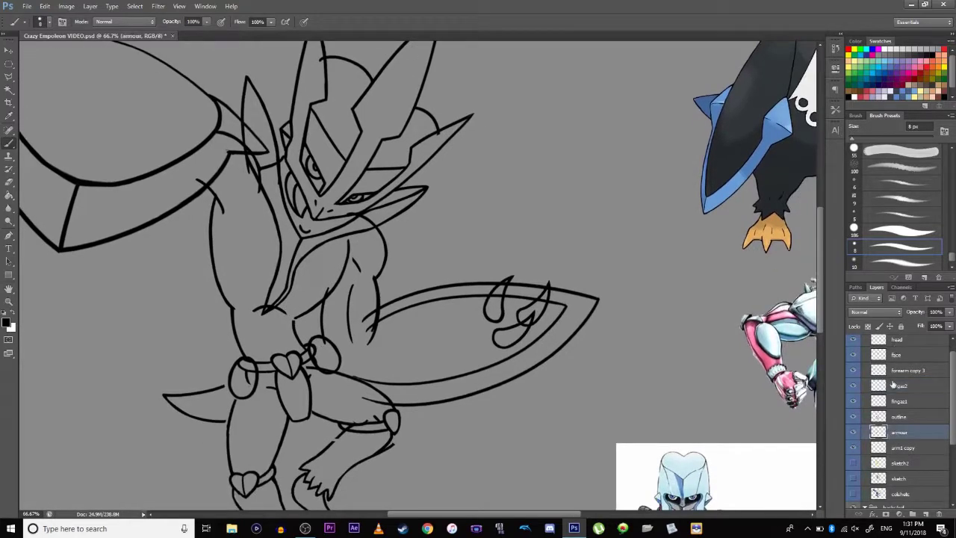
{"action": "left_click", "coordinate": [899, 449]}
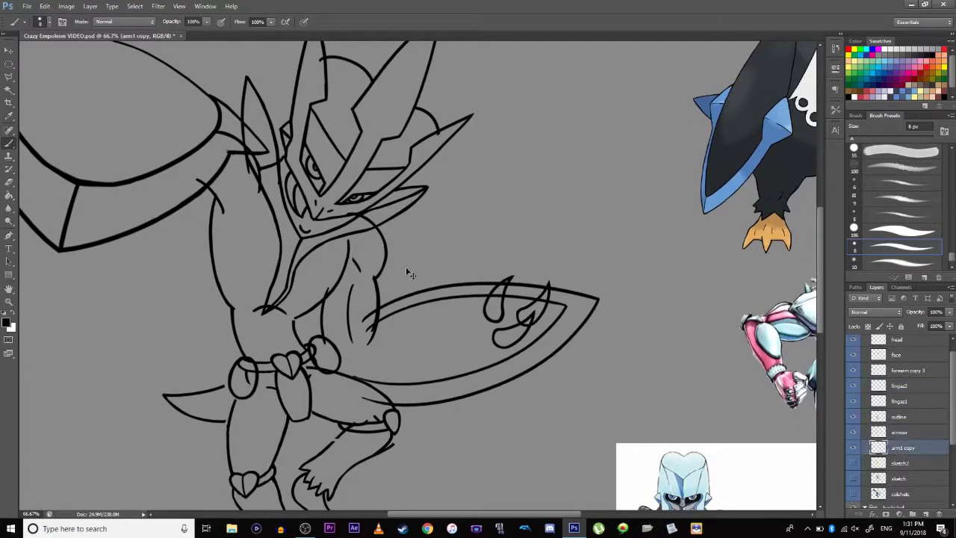
{"action": "key", "text": "ctrl+t"}
{"action": "left_click_drag", "start_coordinate": [412, 341], "coordinate": [400, 335]}
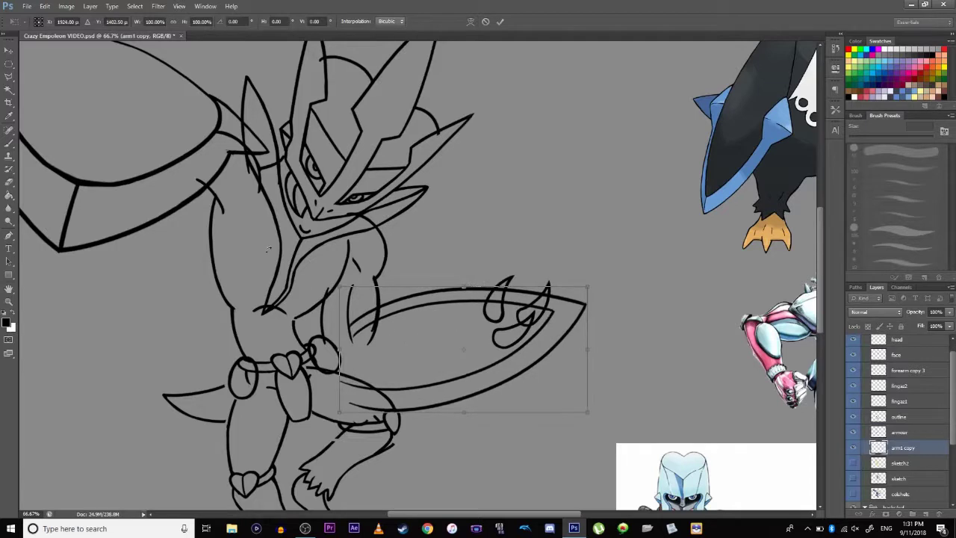
{"action": "left_click", "coordinate": [10, 65]}
{"action": "left_click", "coordinate": [437, 194]}
- Move the fingaz2 and fingaz1 layers below the armour layer, directly above arm1 copy
{"action": "left_click", "coordinate": [899, 386]}
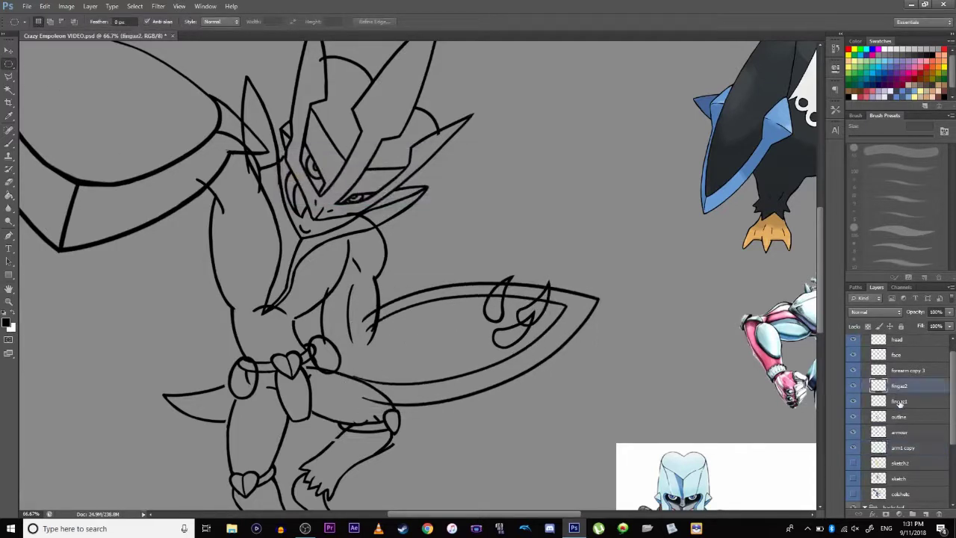
{"action": "left_click", "coordinate": [899, 402], "text": "shift"}
{"action": "left_click_drag", "start_coordinate": [899, 402], "coordinate": [894, 456]}
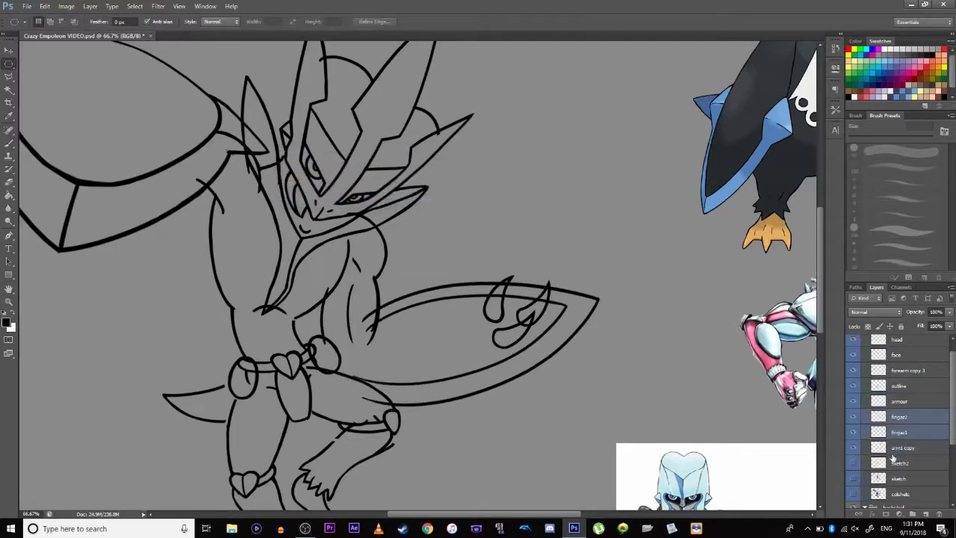
- Select the arm1 copy, fingaz1 and fingaz2 layers and shift the lowered arm toward the body, to X 1891, Y 1403.5
{"action": "double_click", "coordinate": [901, 447]}
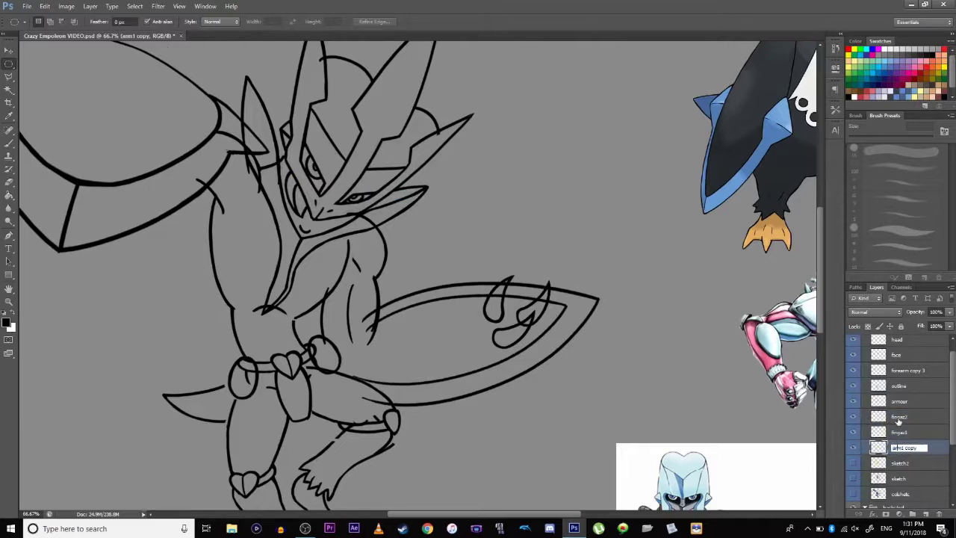
{"action": "key", "text": "Return"}
{"action": "left_click", "coordinate": [899, 417], "text": "shift"}
{"action": "key", "text": "ctrl+t"}
{"action": "left_click_drag", "start_coordinate": [416, 349], "coordinate": [380, 355]}
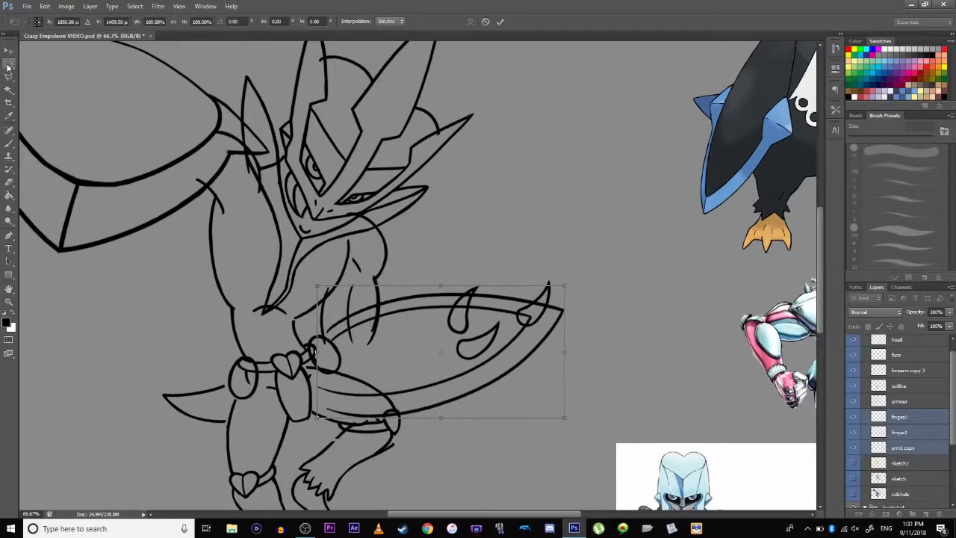
{"action": "left_click_drag", "start_coordinate": [379, 370], "coordinate": [390, 368]}
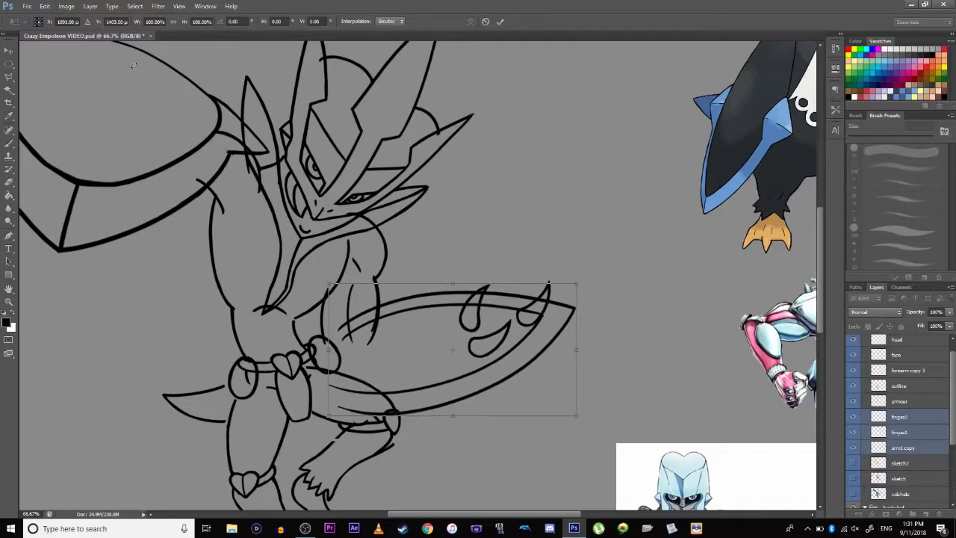
- Apply a slight perspective transform to the lowered arm, narrowing its shoulder end and widening its tip end
{"action": "left_click", "coordinate": [45, 6]}
{"action": "mouse_move", "coordinate": [57, 201]}
{"action": "left_click", "coordinate": [212, 253]}
{"action": "left_click_drag", "start_coordinate": [576, 423], "coordinate": [542, 465]}
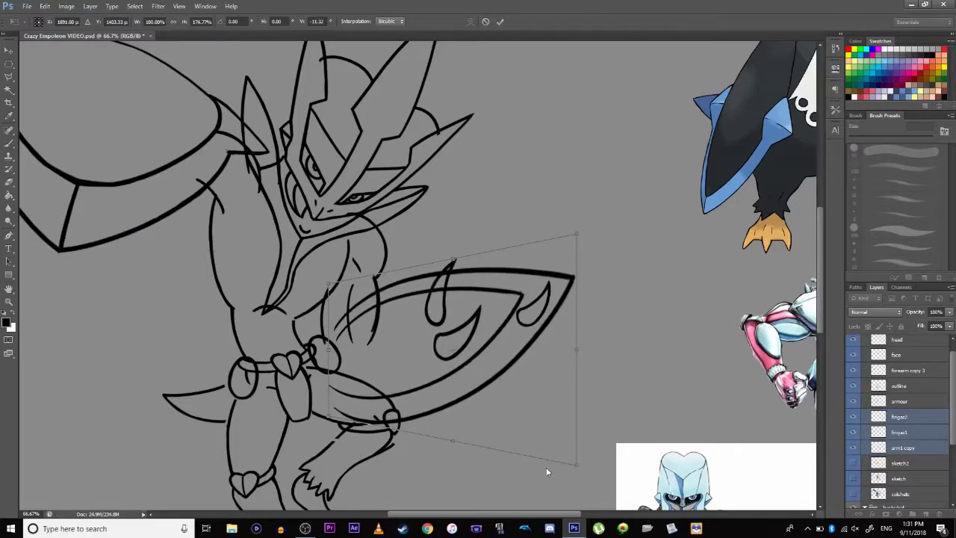
{"action": "key", "text": "ctrl+z"}
{"action": "left_click_drag", "start_coordinate": [328, 284], "coordinate": [327, 293]}
{"action": "left_click_drag", "start_coordinate": [577, 421], "coordinate": [577, 424]}
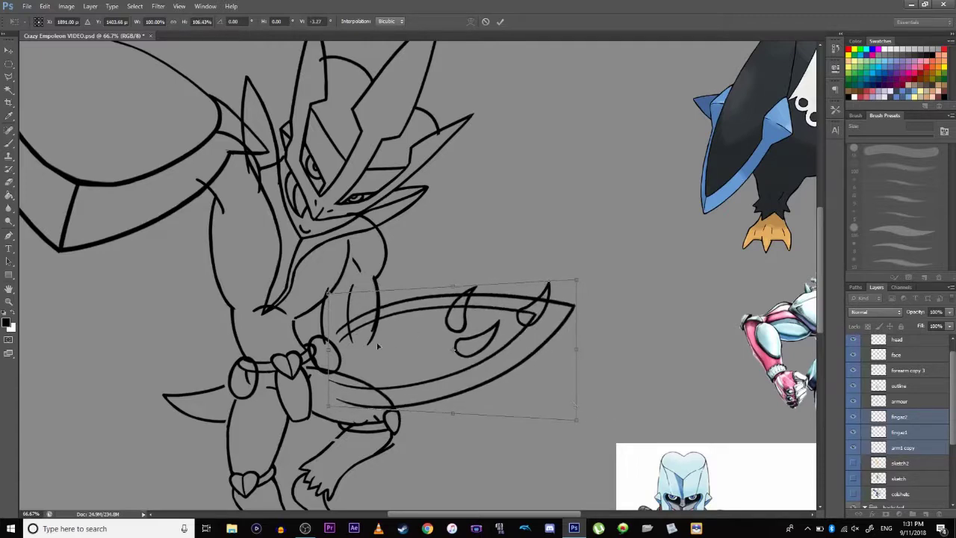
{"action": "left_click", "coordinate": [45, 6]}
{"action": "mouse_move", "coordinate": [64, 11]}
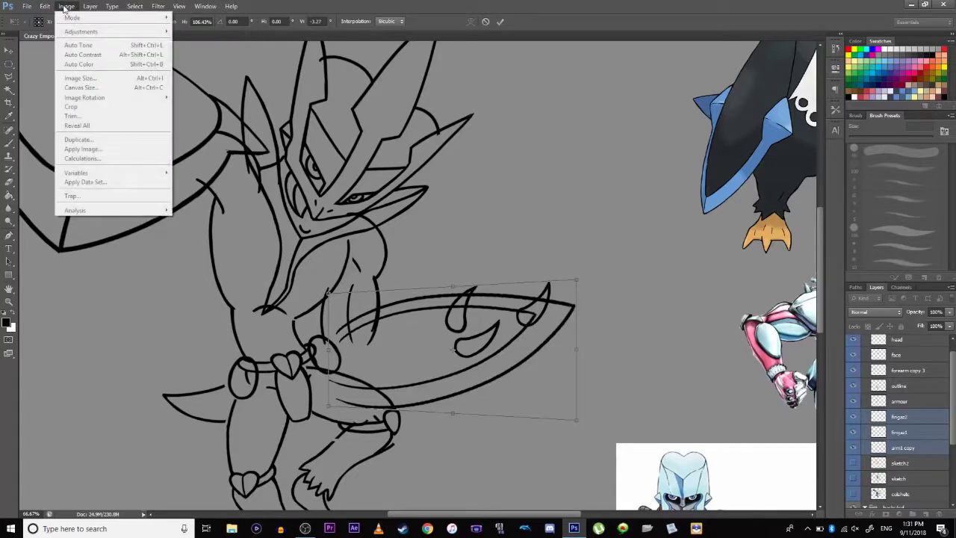
{"action": "mouse_move", "coordinate": [75, 202]}
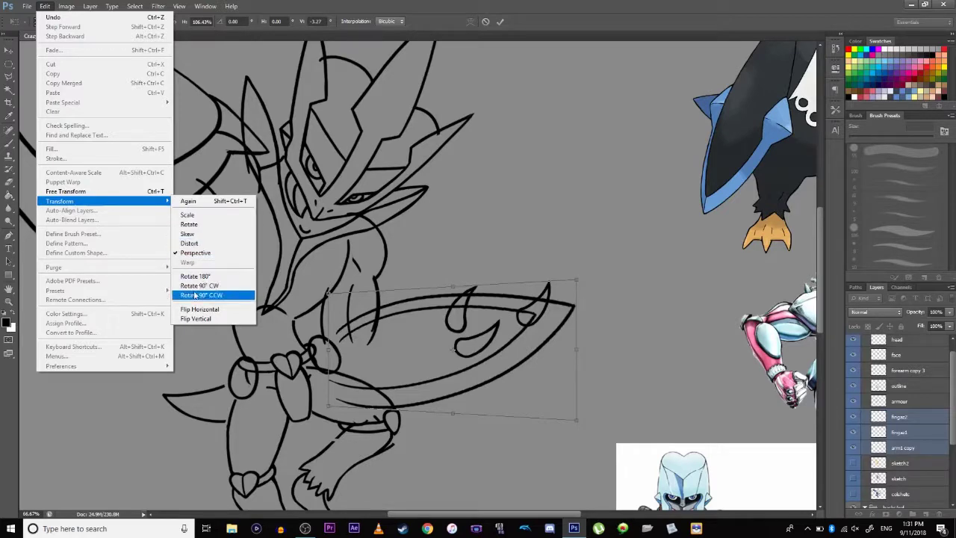
{"action": "left_click", "coordinate": [293, 4]}
- Nudge the transformed arm slightly upward to about X 1892, Y 1399.68 and apply the transformation
{"action": "left_click_drag", "start_coordinate": [224, 232], "coordinate": [338, 284]}
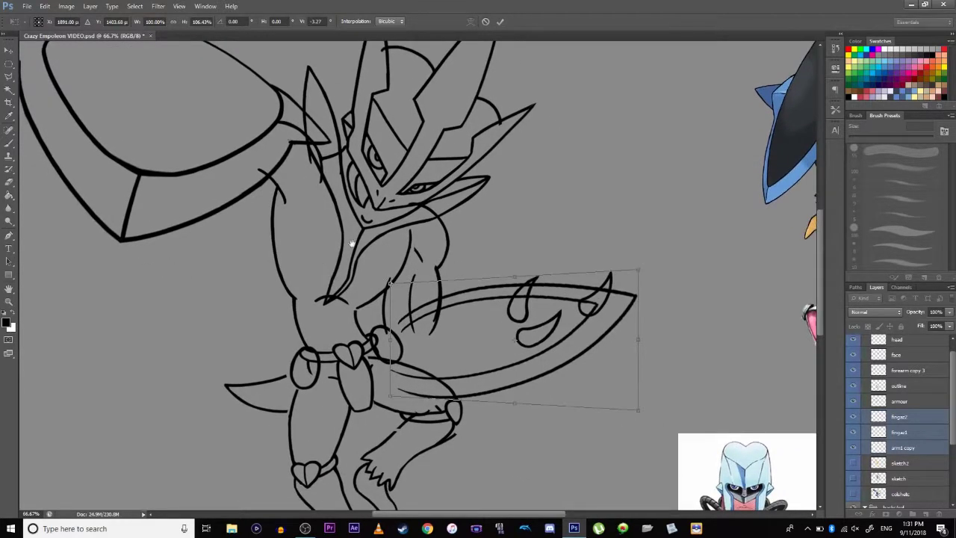
{"action": "scroll", "coordinate": [332, 284], "scroll_direction": "right", "scroll_amount": 5}
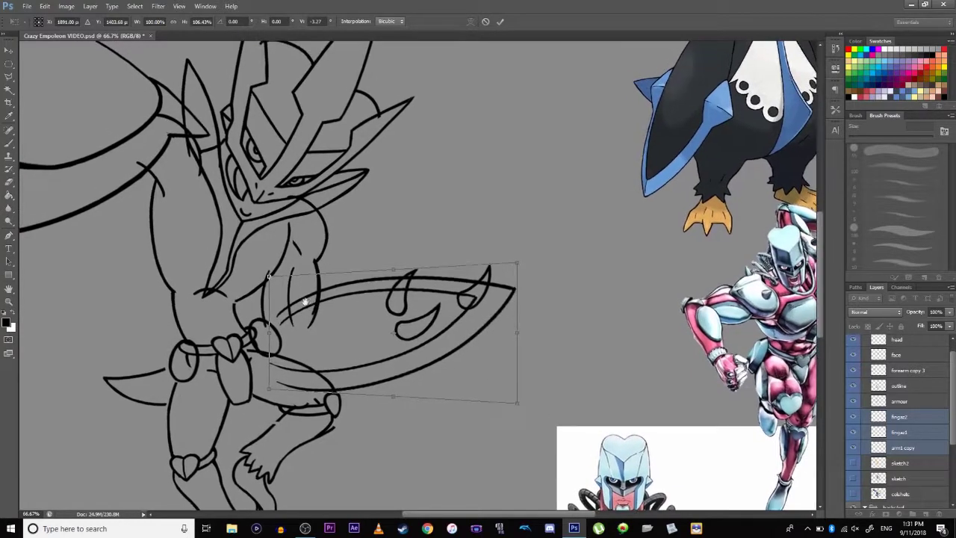
{"action": "key", "text": "Down"}
{"action": "key", "text": "Down"}
{"action": "left_click_drag", "start_coordinate": [329, 346], "coordinate": [384, 297]}
{"action": "left_click_drag", "start_coordinate": [350, 360], "coordinate": [346, 402]}
{"action": "left_click_drag", "start_coordinate": [411, 310], "coordinate": [412, 307]}
{"action": "left_click_drag", "start_coordinate": [398, 259], "coordinate": [383, 322]}
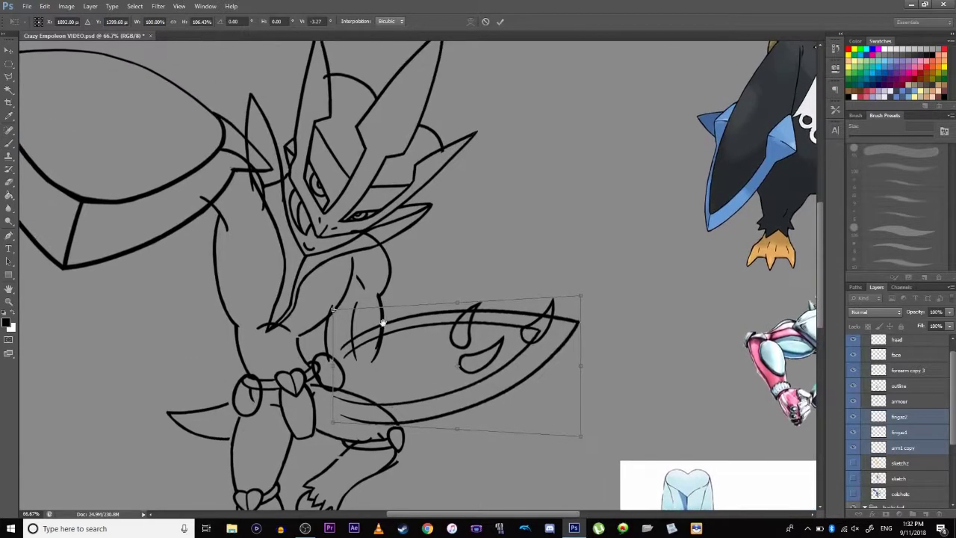
{"action": "key", "text": "Return"}
- Select the claw nearest the fin tip on the armour layer, move it inward toward the other claws and rotate it slightly counterclockwise
{"action": "key", "text": "w"}
{"action": "left_click", "coordinate": [874, 401]}
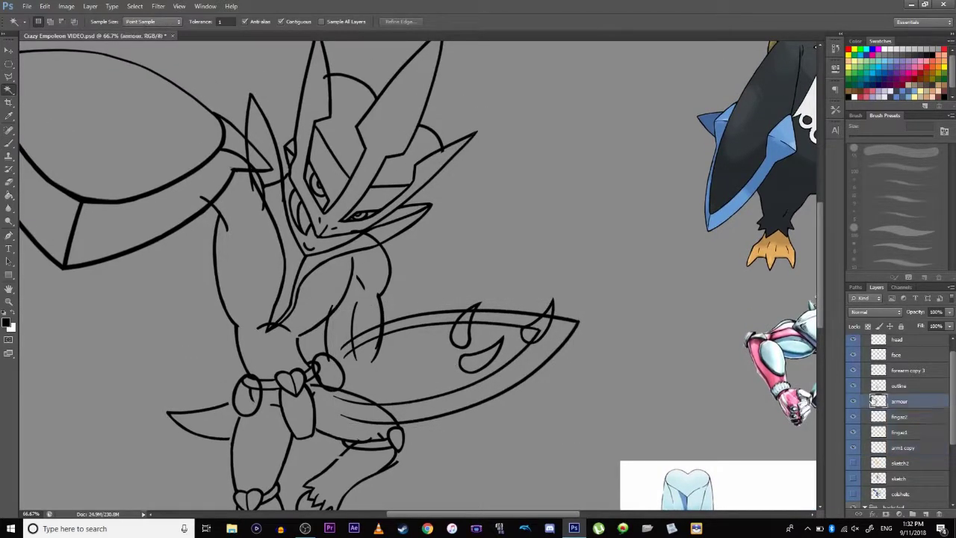
{"action": "left_click", "coordinate": [536, 325]}
{"action": "key", "text": "ctrl+t"}
{"action": "mouse_move", "coordinate": [537, 328]}
{"action": "left_mouse_down"}
{"action": "mouse_move", "coordinate": [551, 327]}
{"action": "mouse_move", "coordinate": [505, 329]}
{"action": "mouse_move", "coordinate": [513, 338]}
{"action": "left_mouse_up"}
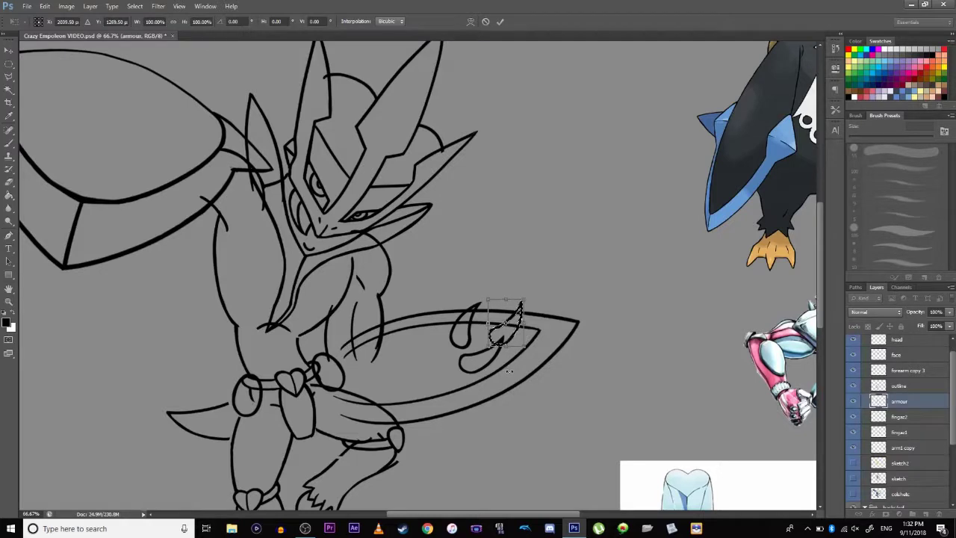
{"action": "left_click_drag", "start_coordinate": [491, 278], "coordinate": [490, 281]}
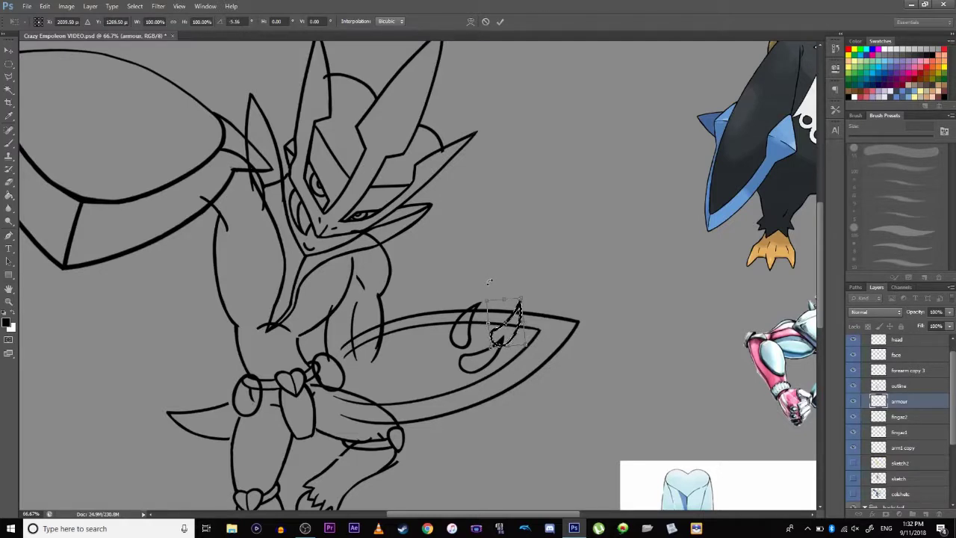
{"action": "key", "text": "Return"}
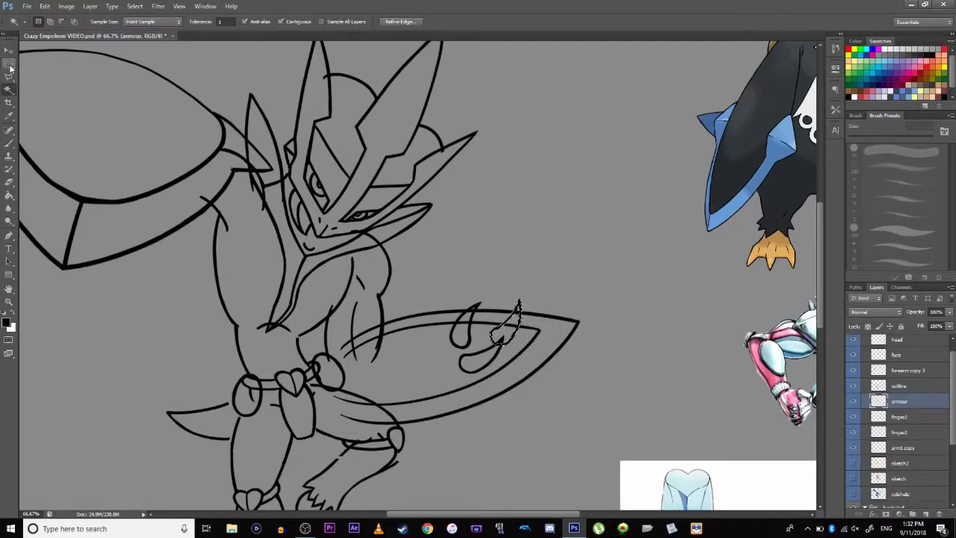
- Move the claws on the fingaz2 and fingaz1 layers slightly closer to the third claw and clear the selection
{"action": "key", "text": "m"}
{"action": "left_click", "coordinate": [906, 372]}
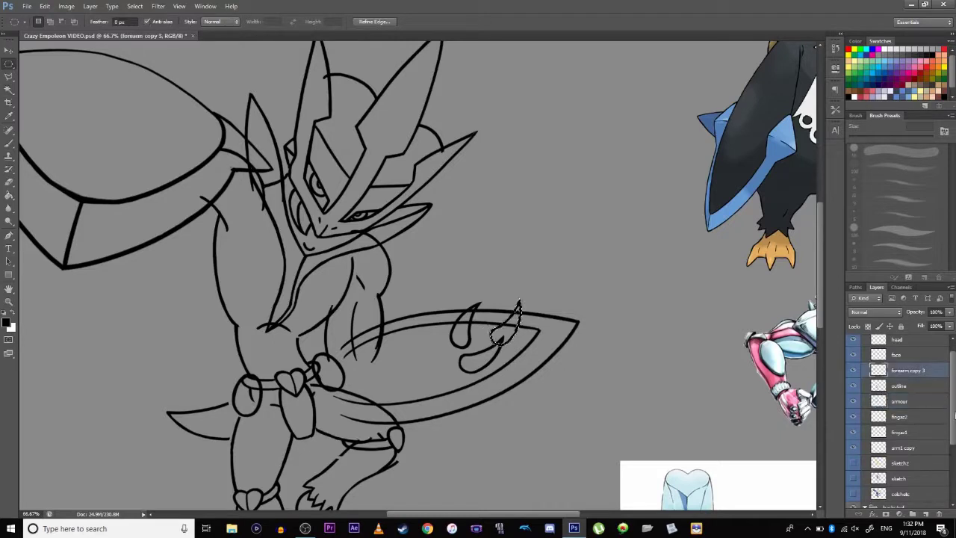
{"action": "scroll", "coordinate": [953, 405], "scroll_direction": "up", "scroll_amount": 1}
{"action": "left_click", "coordinate": [894, 431]}
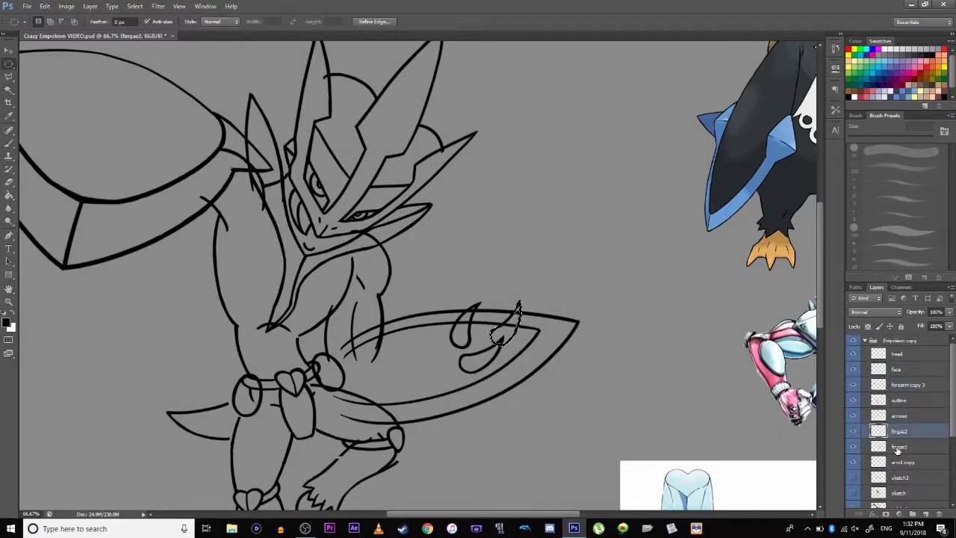
{"action": "left_click", "coordinate": [896, 448], "text": "shift"}
{"action": "key", "text": "ctrl+t"}
{"action": "left_click_drag", "start_coordinate": [464, 346], "coordinate": [473, 348]}
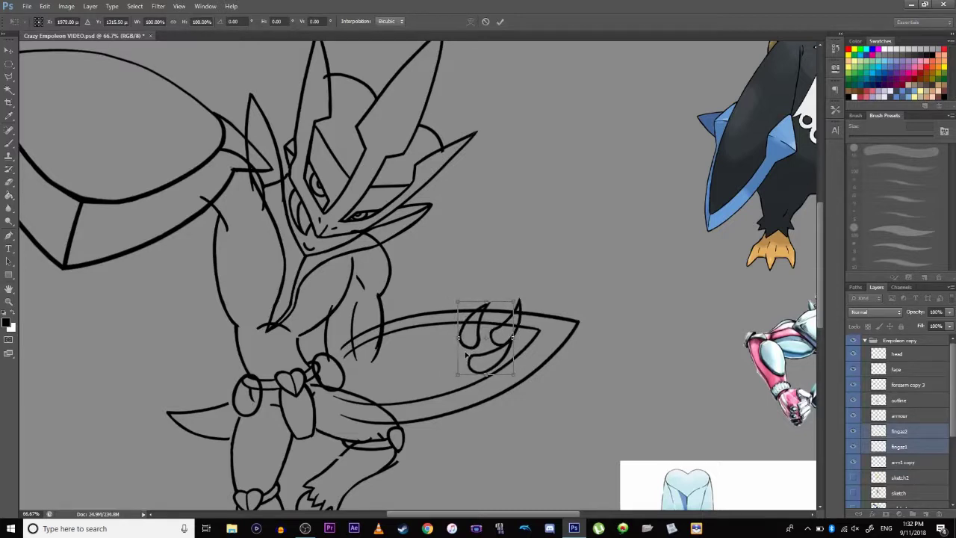
{"action": "key", "text": "Return"}
{"action": "key", "text": "m"}
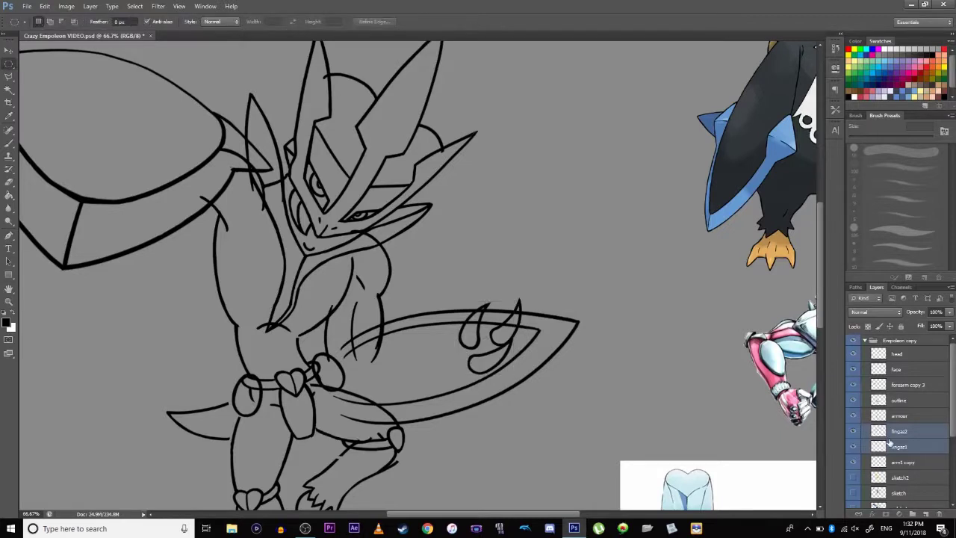
- Make fingaz1 the active layer, flip the canvas horizontally and switch to the 8 px brush
{"action": "left_click", "coordinate": [892, 446]}
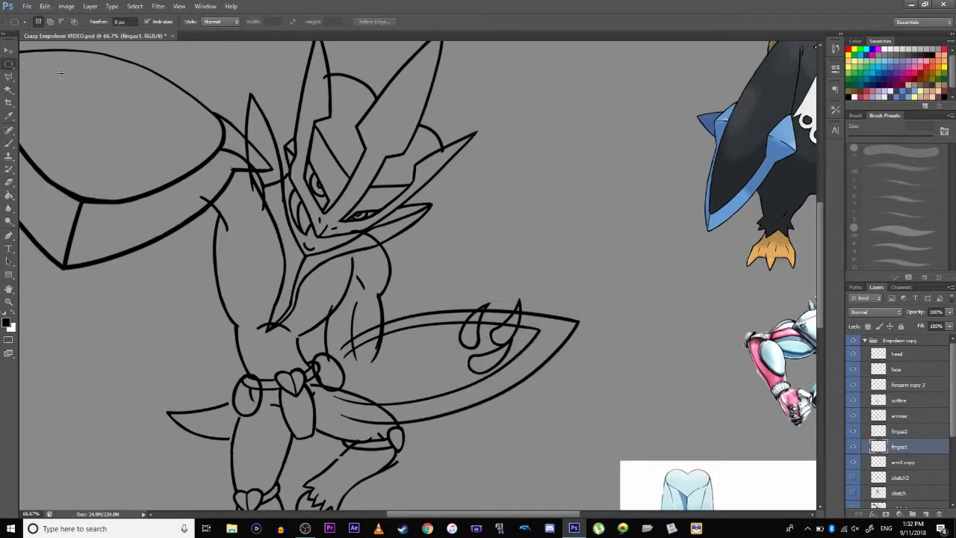
{"action": "left_click", "coordinate": [67, 6]}
{"action": "mouse_move", "coordinate": [87, 98]}
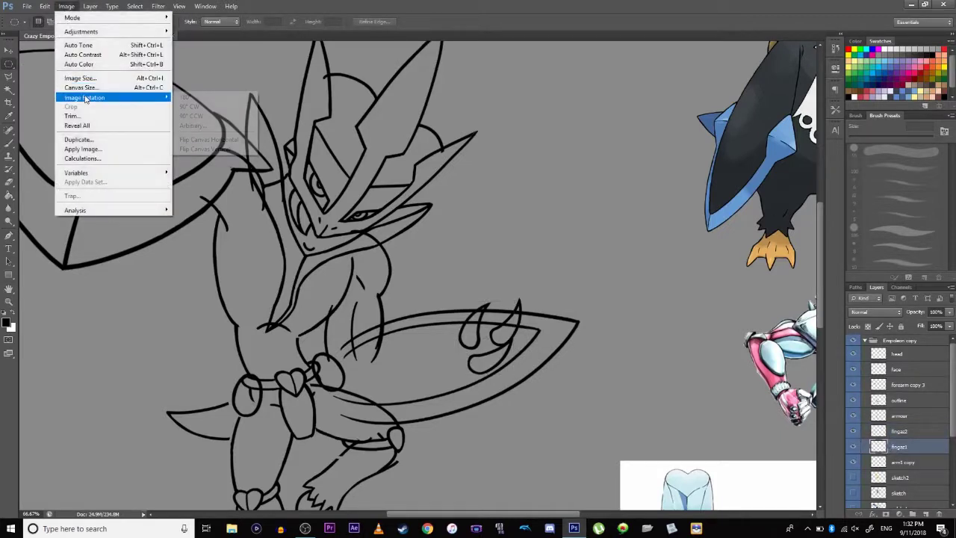
{"action": "left_click", "coordinate": [197, 141]}
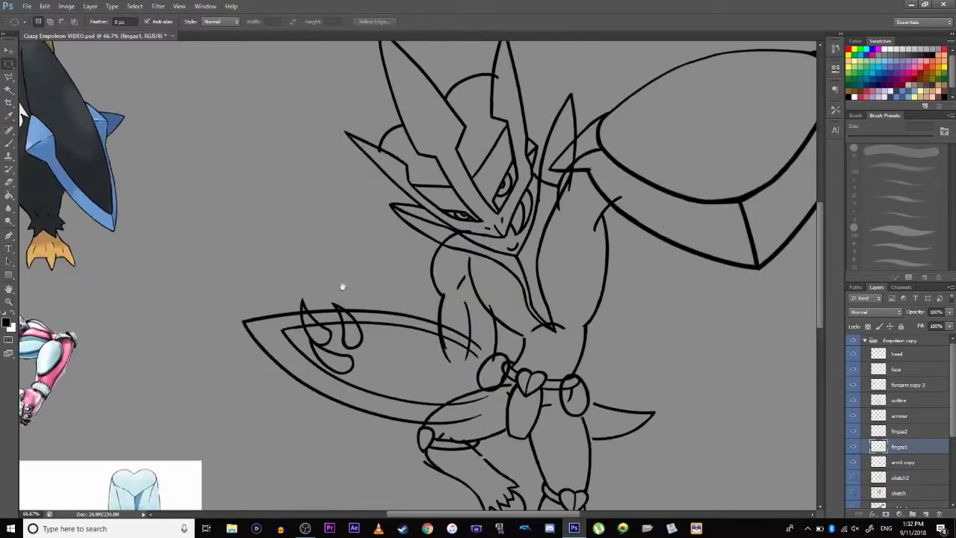
{"action": "mouse_move", "coordinate": [403, 332]}
{"action": "left_mouse_down"}
{"action": "mouse_move", "coordinate": [381, 307]}
{"action": "mouse_move", "coordinate": [407, 324]}
{"action": "left_mouse_up"}
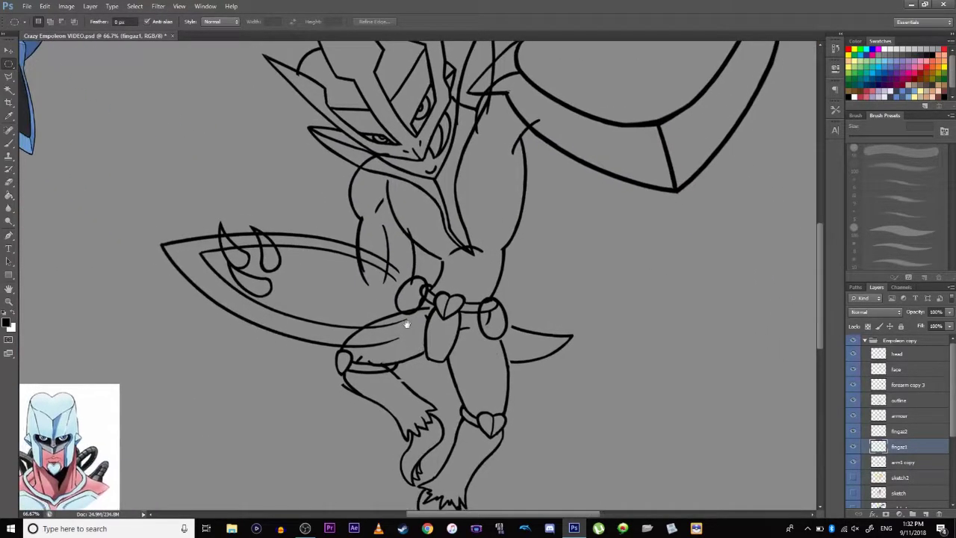
{"action": "scroll", "coordinate": [382, 340], "scroll_direction": "down", "scroll_amount": 3}
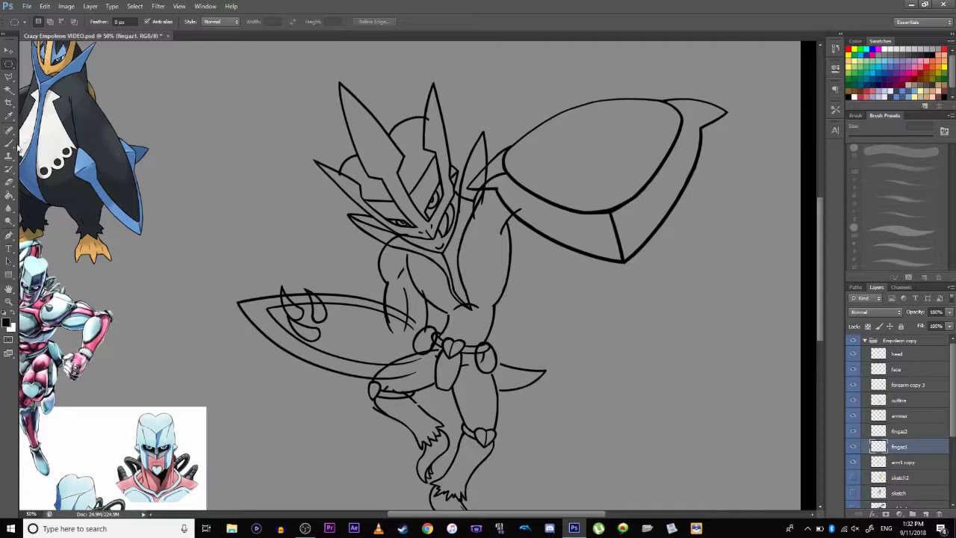
{"action": "key", "text": "b"}
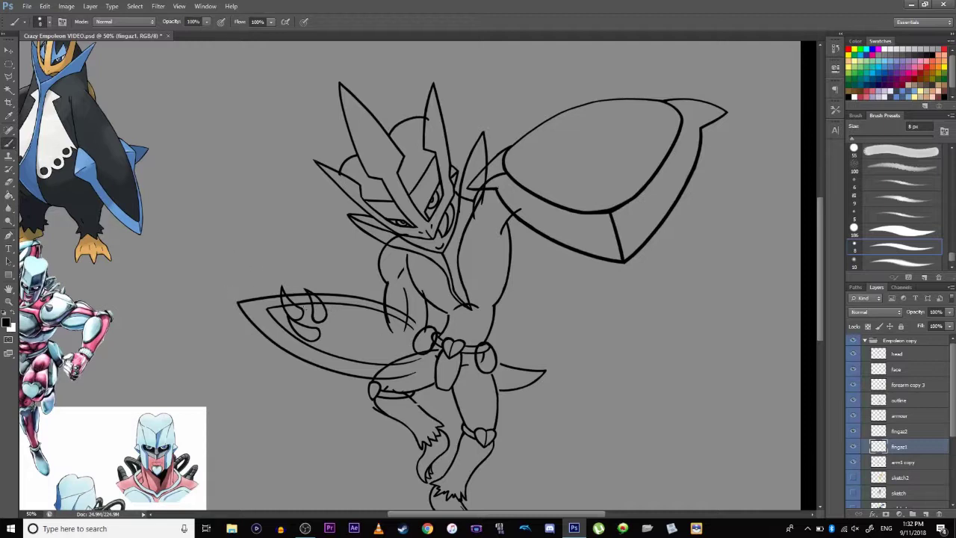
- Shift the fin-shaped arm on the arm1 copy layer slightly outward, rotate it slightly counterclockwise and apply the transformation
{"action": "left_click", "coordinate": [900, 462]}
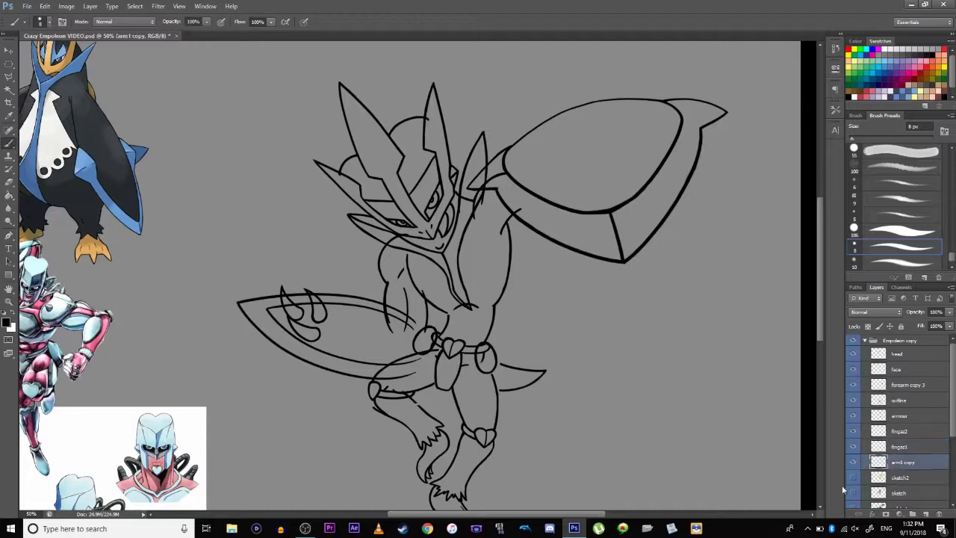
{"action": "key", "text": "ctrl+t"}
{"action": "mouse_move", "coordinate": [348, 336]}
{"action": "left_mouse_down"}
{"action": "mouse_move", "coordinate": [343, 329]}
{"action": "mouse_move", "coordinate": [355, 337]}
{"action": "left_mouse_up"}
{"action": "left_click_drag", "start_coordinate": [328, 273], "coordinate": [322, 280]}
{"action": "key", "text": "Return"}
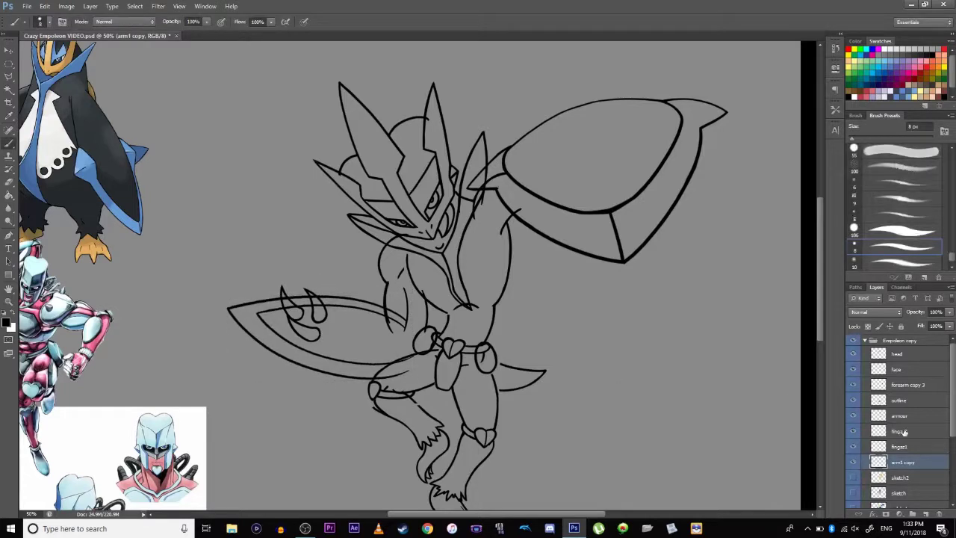
{"action": "left_click", "coordinate": [899, 432]}
{"action": "left_click", "coordinate": [892, 448], "text": "shift"}
{"action": "key", "text": "ctrl+t"}
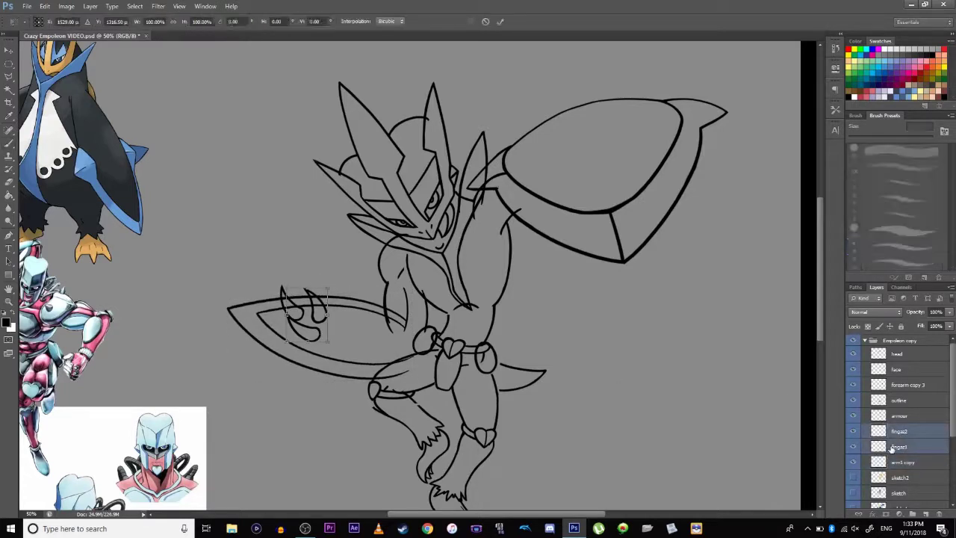
{"action": "key", "text": "Return"}
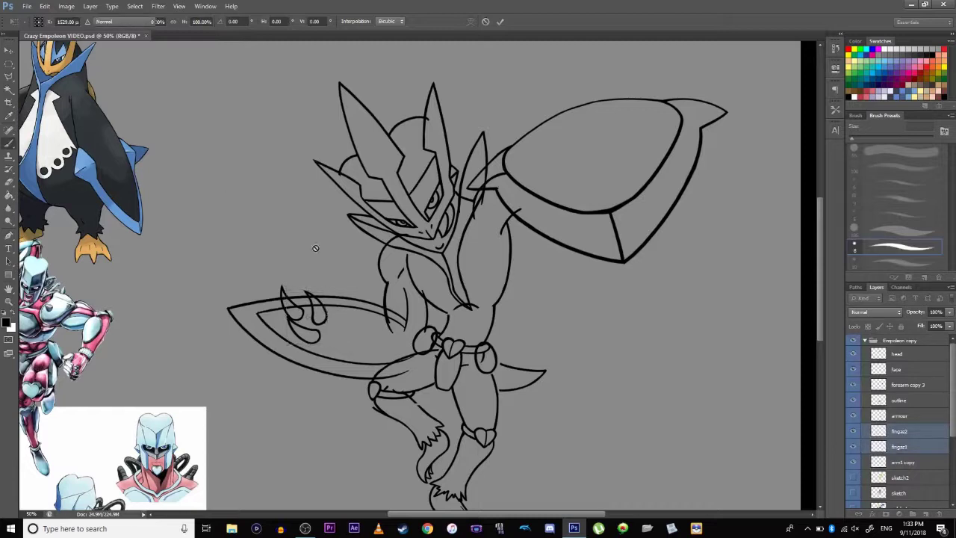
- Select the claw nearest the fin tip on the armour layer and move it slightly down and outward
{"action": "left_click", "coordinate": [899, 416]}
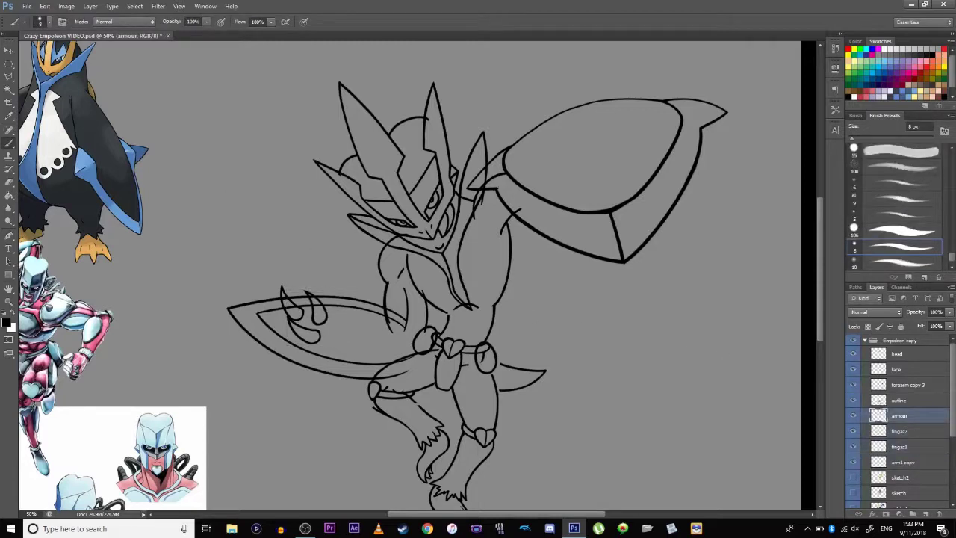
{"action": "left_click", "coordinate": [10, 89]}
{"action": "left_click", "coordinate": [285, 321]}
{"action": "key", "text": "ctrl+t"}
{"action": "left_click_drag", "start_coordinate": [284, 326], "coordinate": [286, 329]}
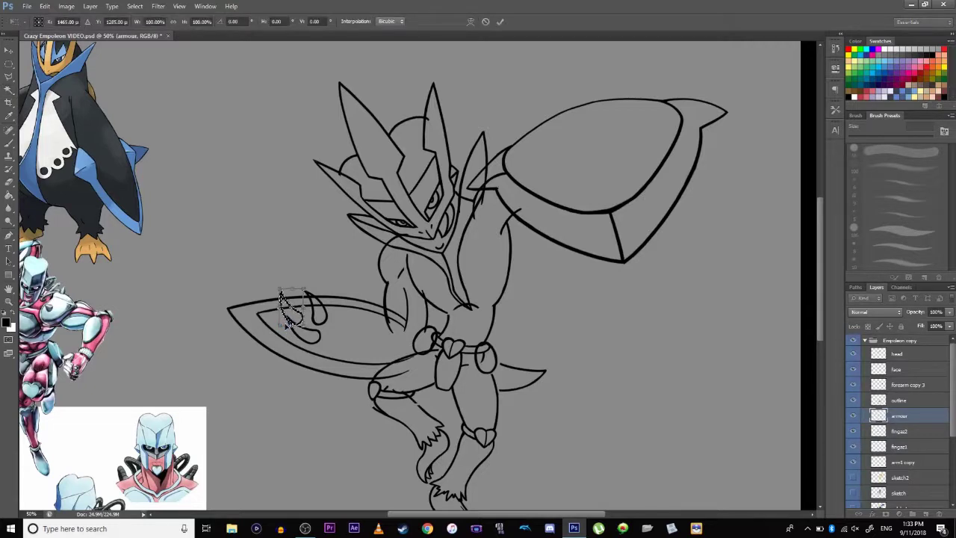
{"action": "key", "text": "Return"}
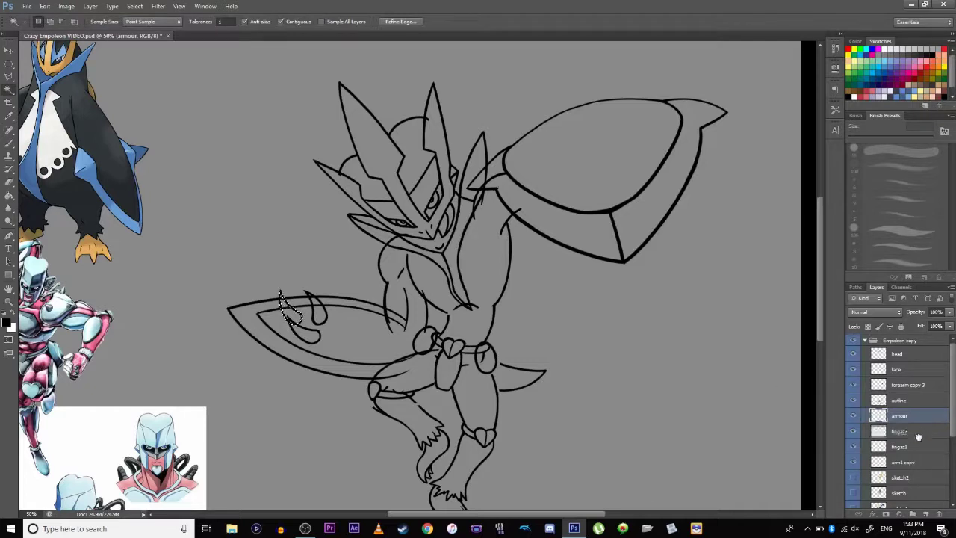
- Clear the selection, rotate the fingaz2 claw by 2.43° and shift it slightly toward the fin tip
{"action": "left_click", "coordinate": [917, 436]}
{"action": "key", "text": "ctrl+d"}
{"action": "key", "text": "m"}
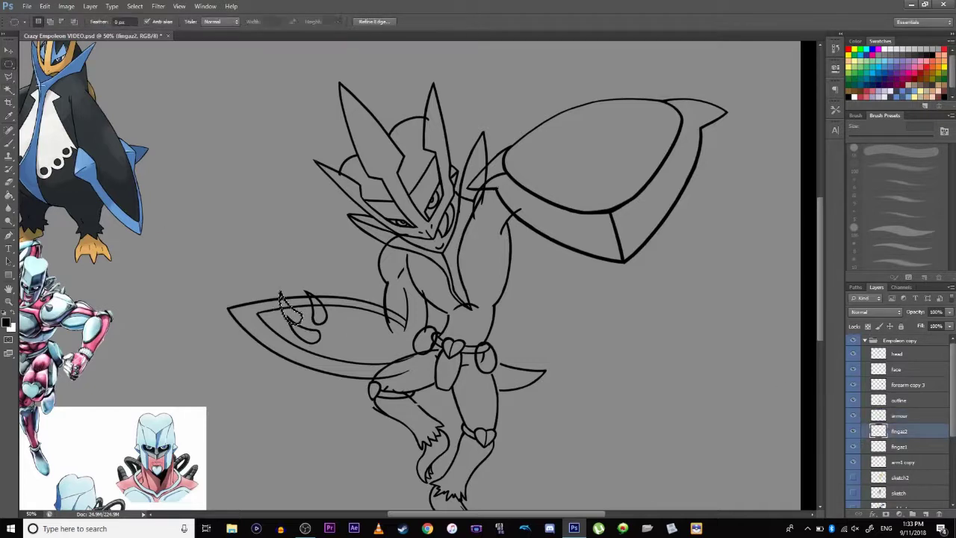
{"action": "left_click", "coordinate": [852, 431]}
{"action": "left_click", "coordinate": [852, 431]}
{"action": "key", "text": "ctrl+t"}
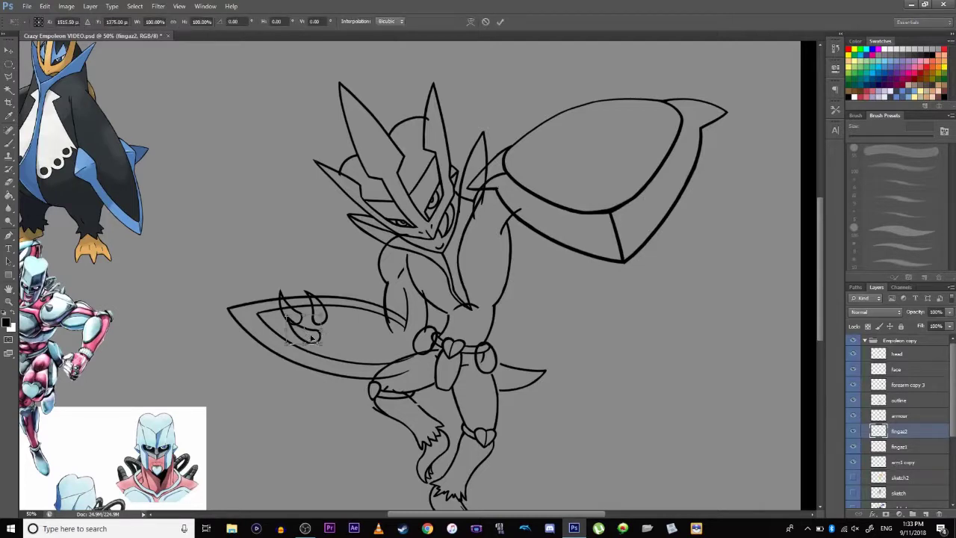
{"action": "left_click_drag", "start_coordinate": [290, 297], "coordinate": [304, 282]}
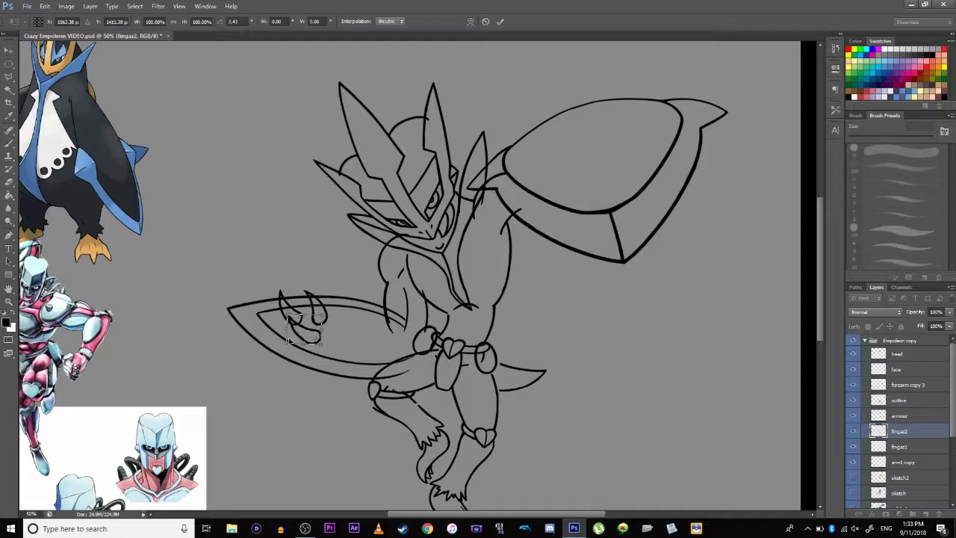
{"action": "left_click_drag", "start_coordinate": [304, 333], "coordinate": [301, 334]}
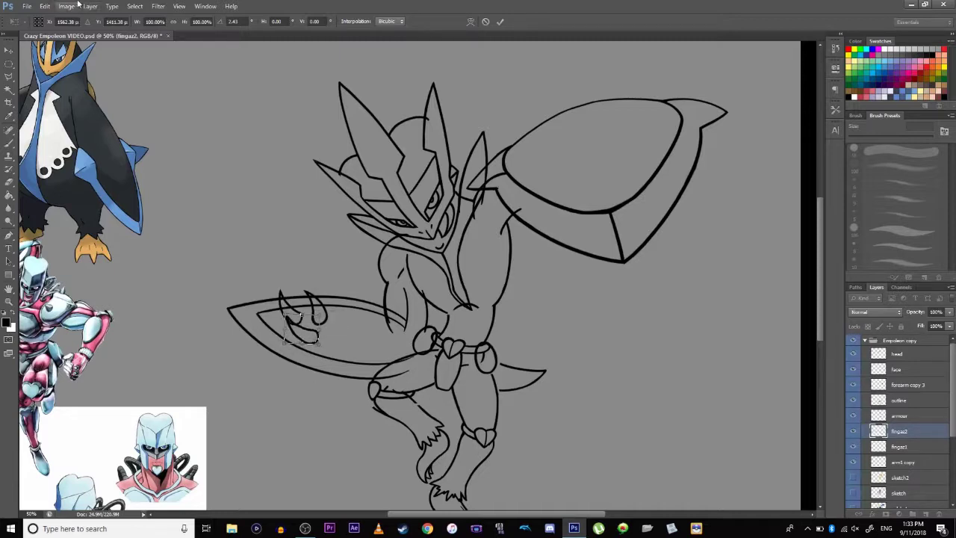
{"action": "left_click", "coordinate": [10, 65]}
{"action": "left_click", "coordinate": [351, 196]}
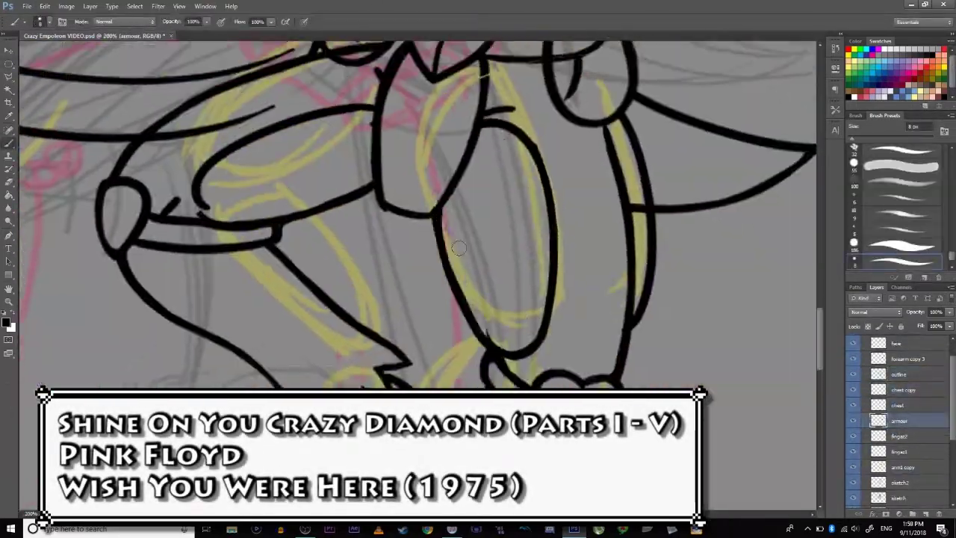
- Work through the outline, head, face and armour layers of the line art, finishing with outline as the active layer
{"action": "left_click", "coordinate": [899, 374]}
{"action": "left_click", "coordinate": [897, 352]}
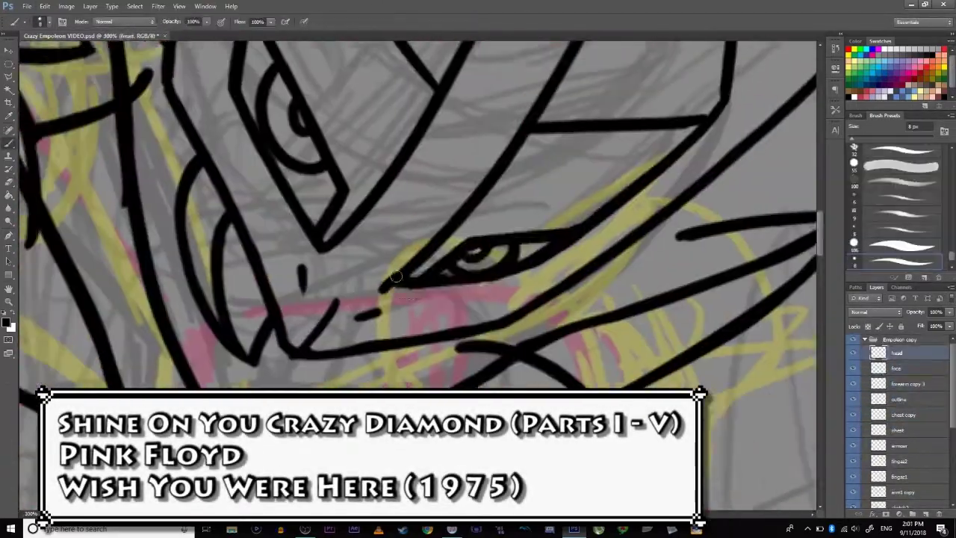
{"action": "left_click", "coordinate": [897, 368]}
{"action": "left_click", "coordinate": [900, 446]}
{"action": "left_click", "coordinate": [899, 399]}
{"action": "left_click", "coordinate": [899, 446]}
{"action": "left_click", "coordinate": [898, 399]}
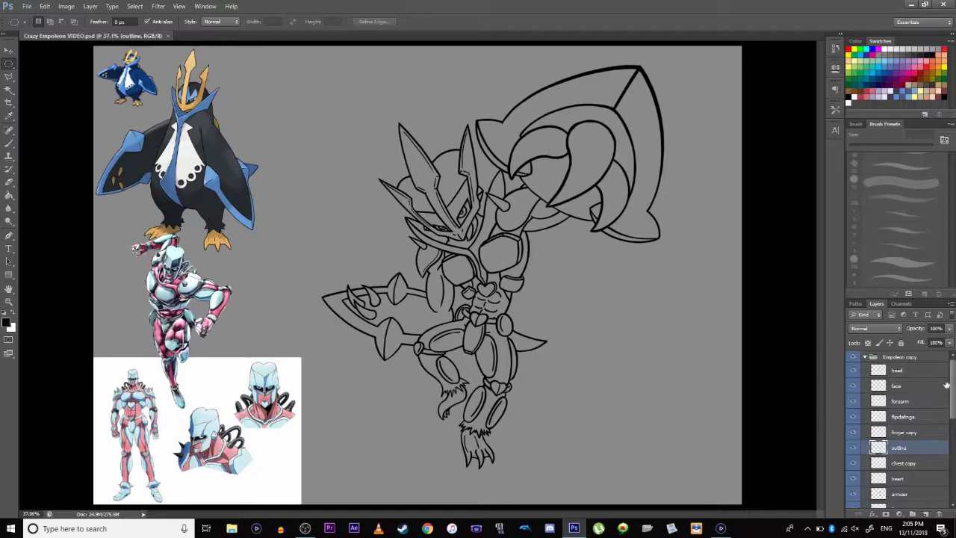
- Merge all the line-art layers from head down to arm1 copy into a single layer
{"action": "scroll", "coordinate": [952, 403], "scroll_direction": "down", "scroll_amount": 5}
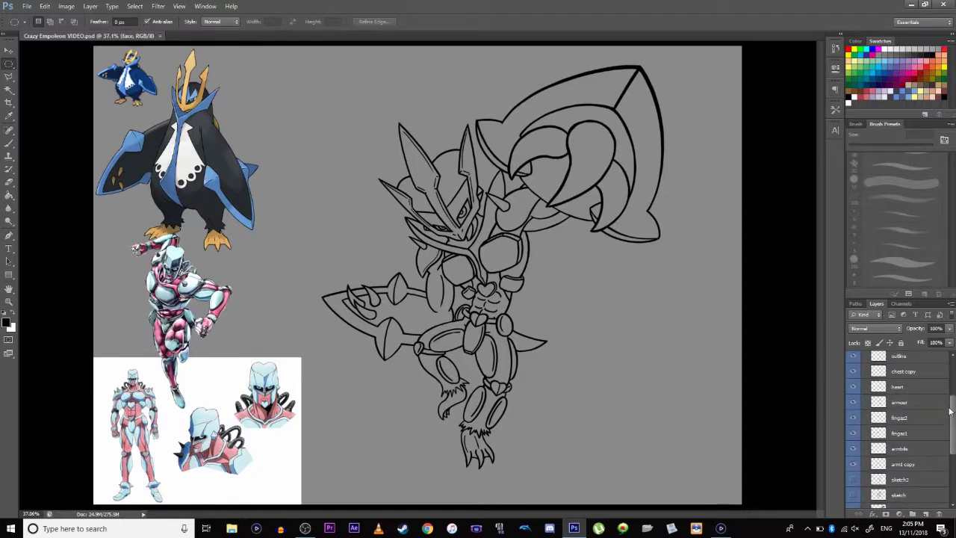
{"action": "scroll", "coordinate": [951, 424], "scroll_direction": "up", "scroll_amount": 5}
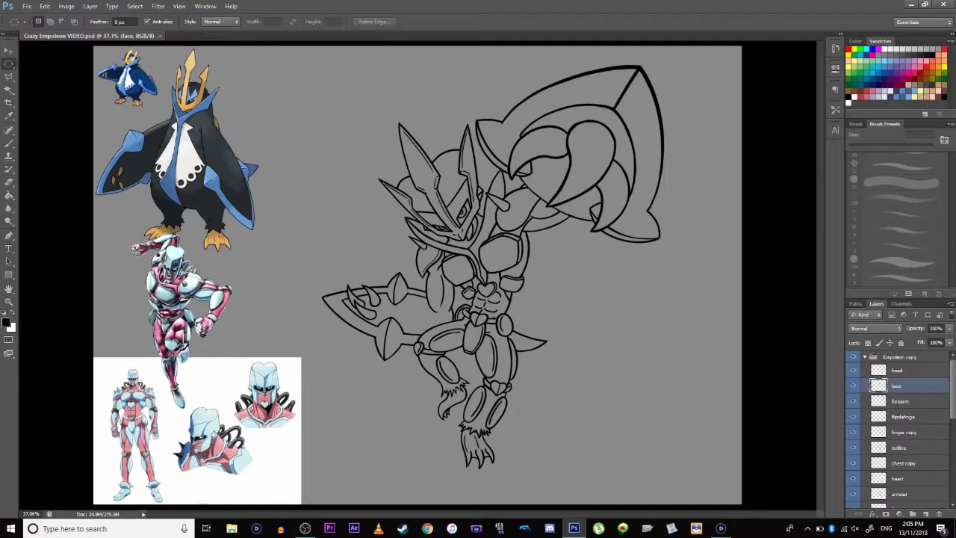
{"action": "mouse_move", "coordinate": [955, 373]}
{"action": "left_mouse_down"}
{"action": "mouse_move", "coordinate": [947, 417]}
{"action": "mouse_move", "coordinate": [947, 370]}
{"action": "left_mouse_up"}
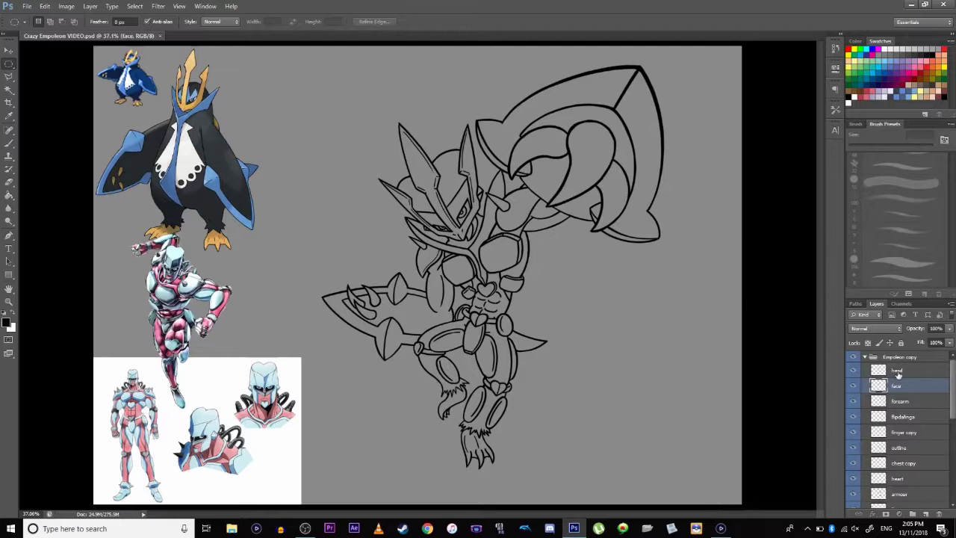
{"action": "left_click", "coordinate": [925, 371]}
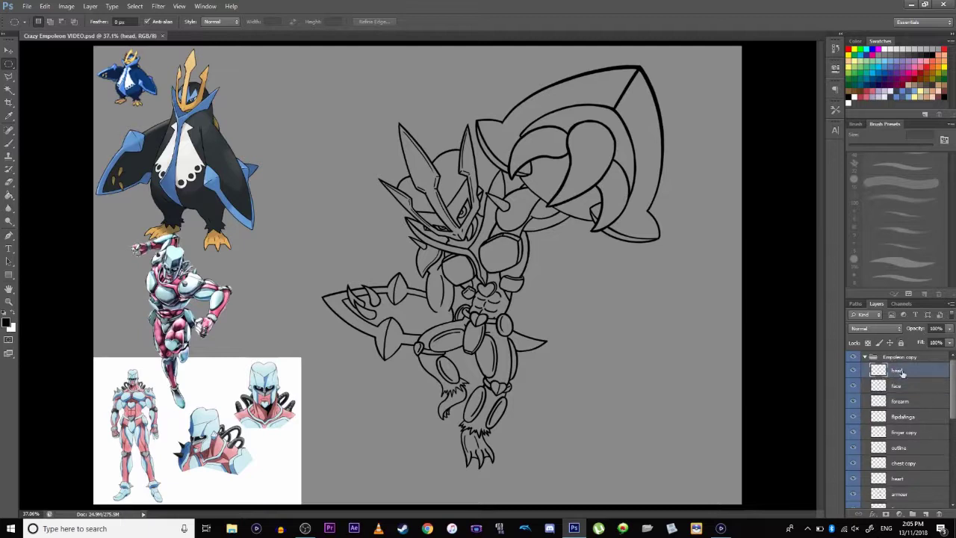
{"action": "left_click_drag", "start_coordinate": [952, 396], "coordinate": [953, 431]}
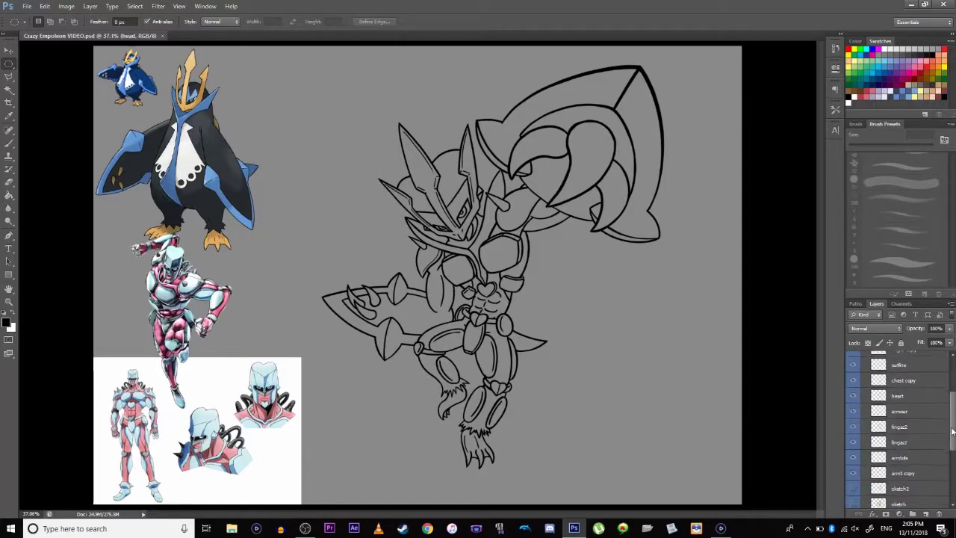
{"action": "left_click", "coordinate": [902, 473], "text": "shift"}
{"action": "right_click", "coordinate": [901, 472]}
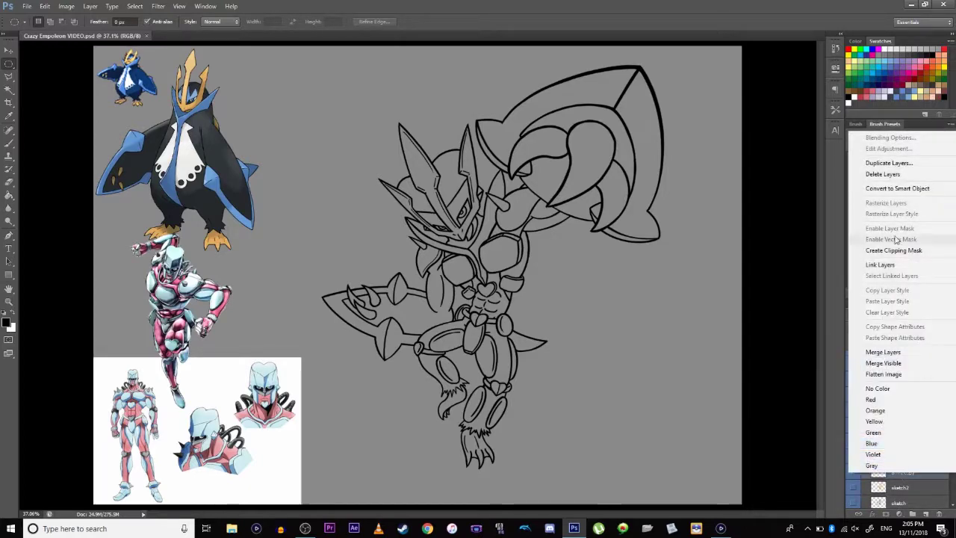
{"action": "left_click", "coordinate": [883, 351]}
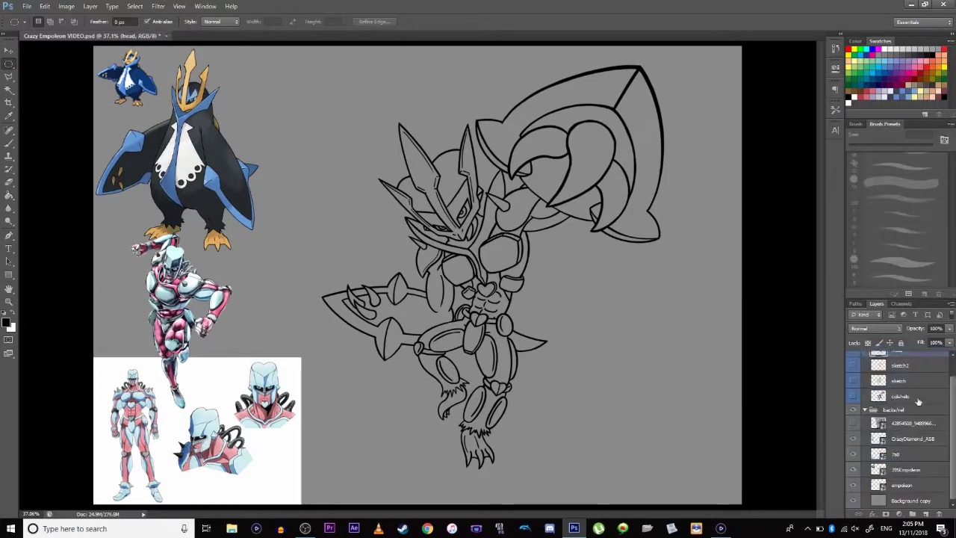
- Rename the merged line-art layer as outline
{"action": "scroll", "coordinate": [907, 381], "scroll_direction": "up", "scroll_amount": 1}
{"action": "double_click", "coordinate": [896, 370]}
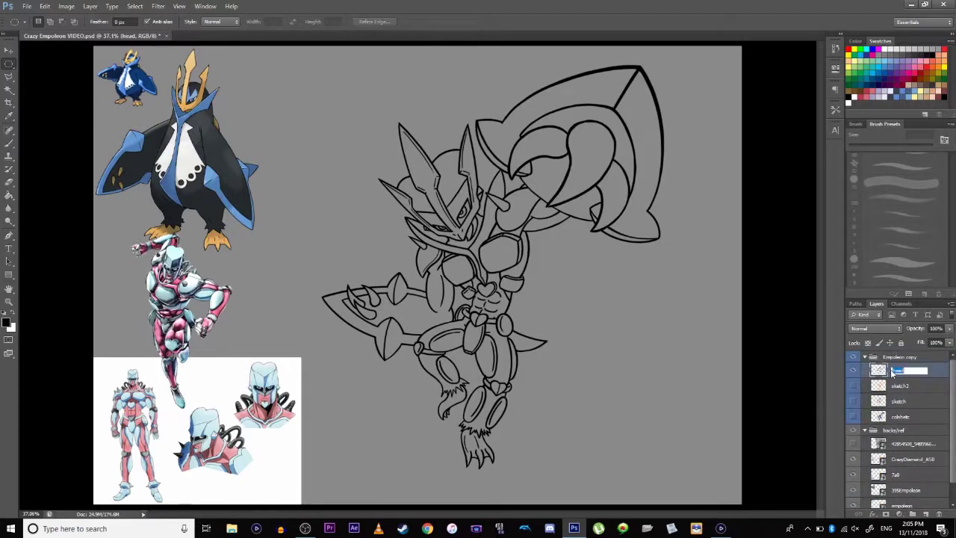
{"action": "type", "text": "outline"}
{"action": "key", "text": "Return"}
- Select the empty area around the character with the Magic Wand, adding the enclosed gap between the arm and torso
{"action": "left_click", "coordinate": [9, 90]}
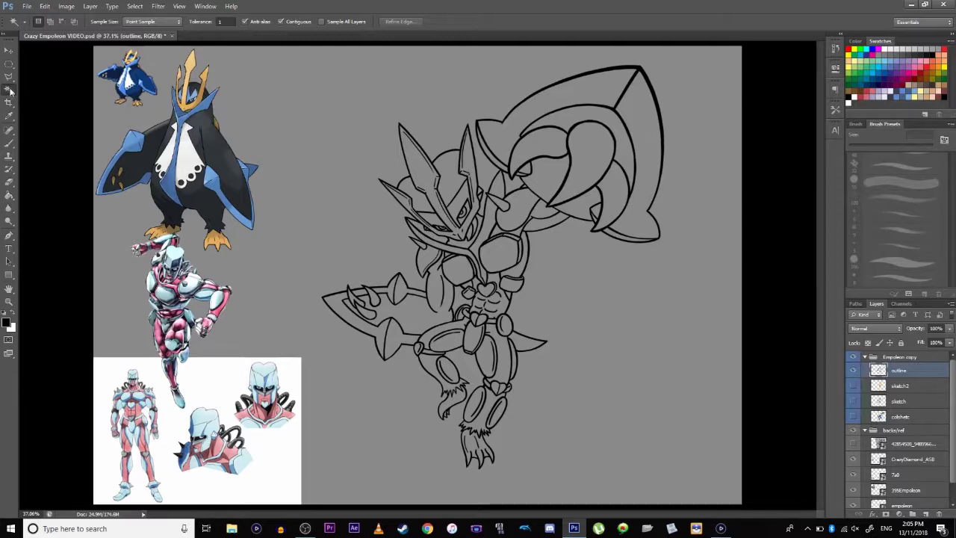
{"action": "left_click", "coordinate": [341, 132]}
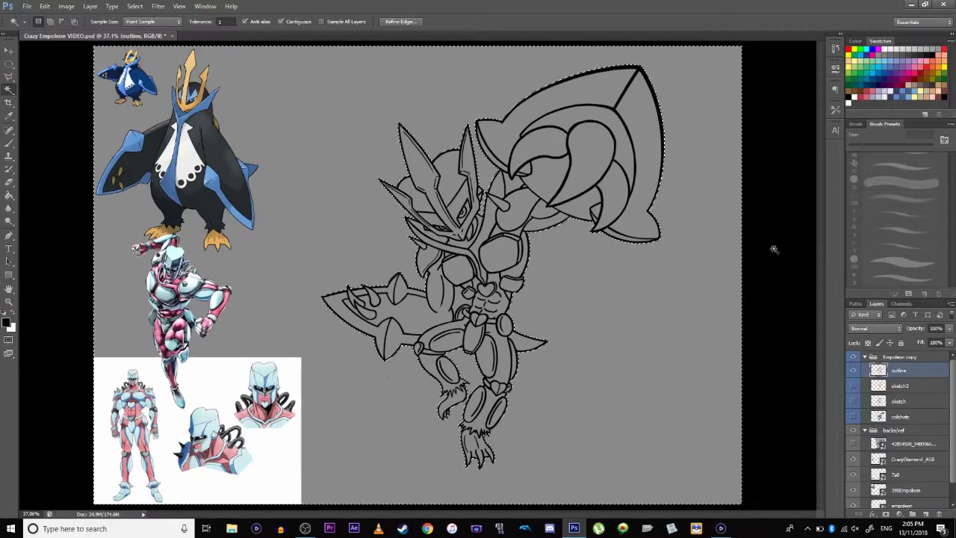
{"action": "key", "text": "shift"}
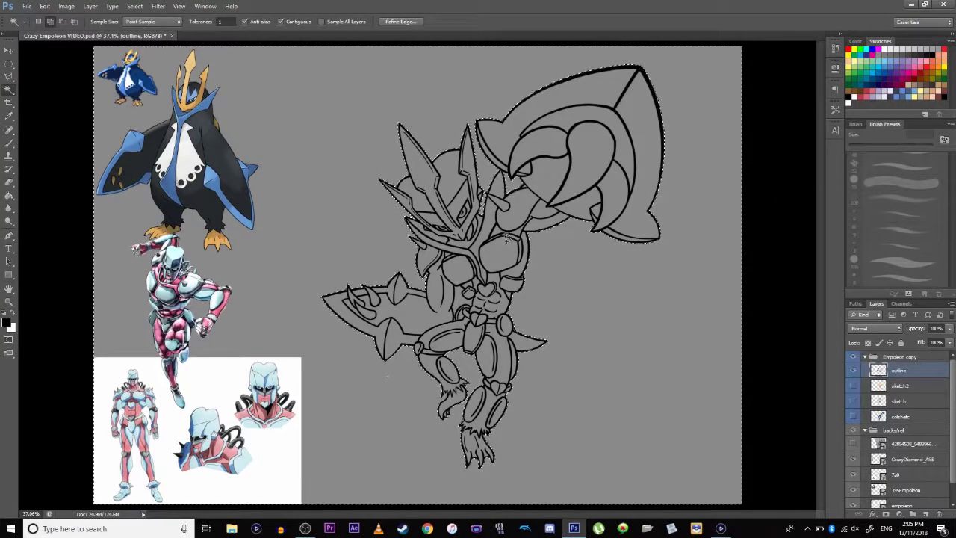
{"action": "left_click", "coordinate": [456, 300], "text": "shift"}
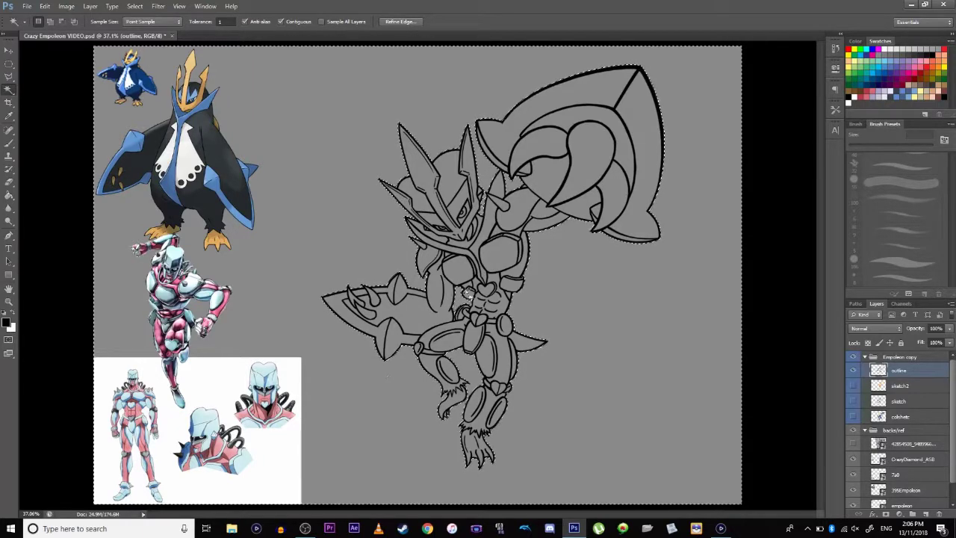
- Expand the background selection with the preset pixel amount and invert it to cover the character
{"action": "left_click", "coordinate": [134, 6]}
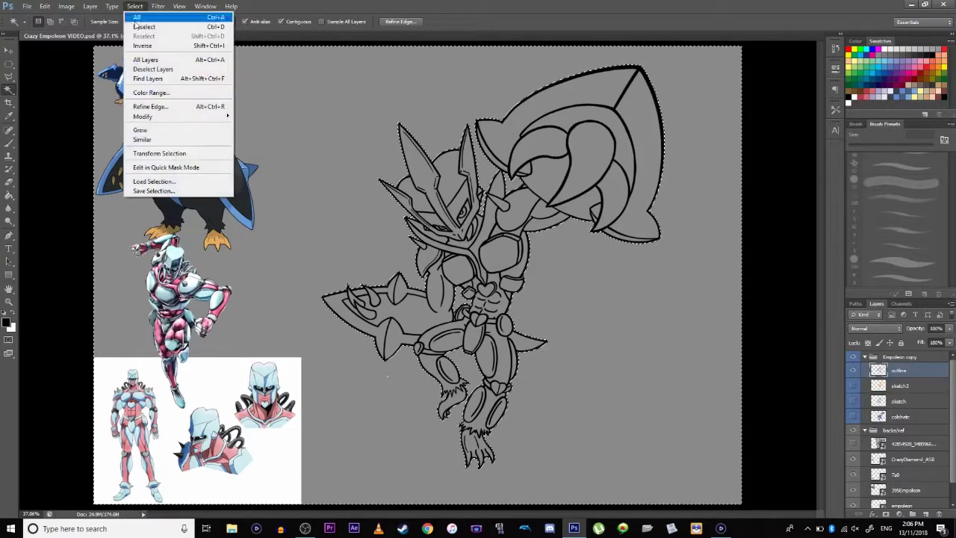
{"action": "mouse_move", "coordinate": [142, 116]}
{"action": "left_click", "coordinate": [257, 136]}
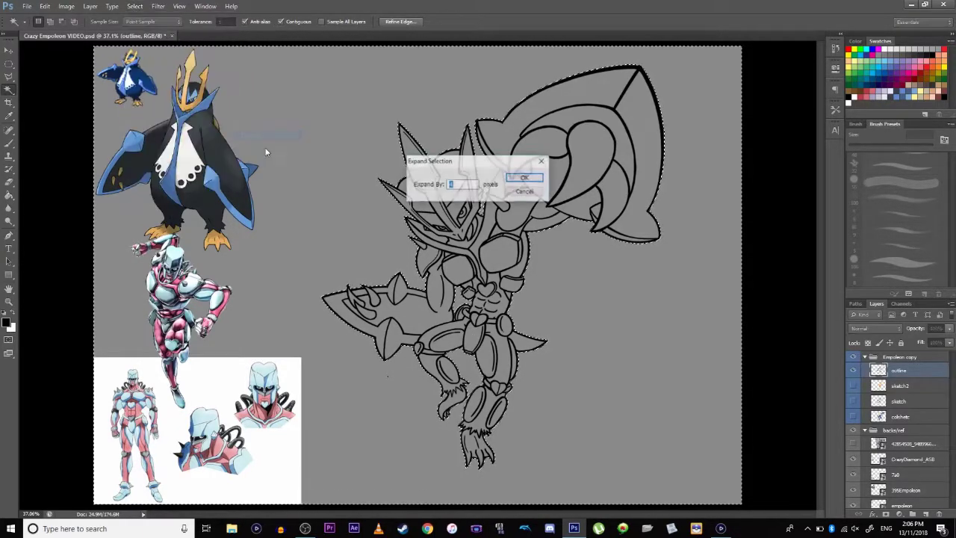
{"action": "key", "text": "Return"}
{"action": "left_click", "coordinate": [135, 6]}
{"action": "left_click", "coordinate": [138, 45]}
- Add a new layer between outline and sketch2 and name it white
{"action": "left_click", "coordinate": [900, 385]}
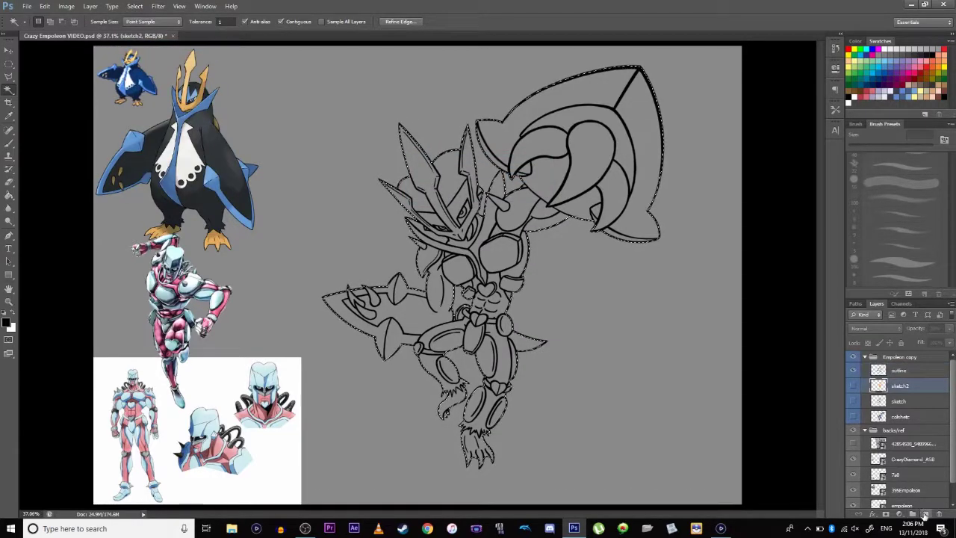
{"action": "left_click", "coordinate": [926, 513]}
{"action": "double_click", "coordinate": [898, 385]}
{"action": "type", "text": "white"}
{"action": "key", "text": "Return"}
- Fill the selected character silhouette with white on the white layer and clear the selection
{"action": "key", "text": "g"}
{"action": "key", "text": "x"}
{"action": "left_click", "coordinate": [444, 217]}
{"action": "key", "text": "ctrl+d"}
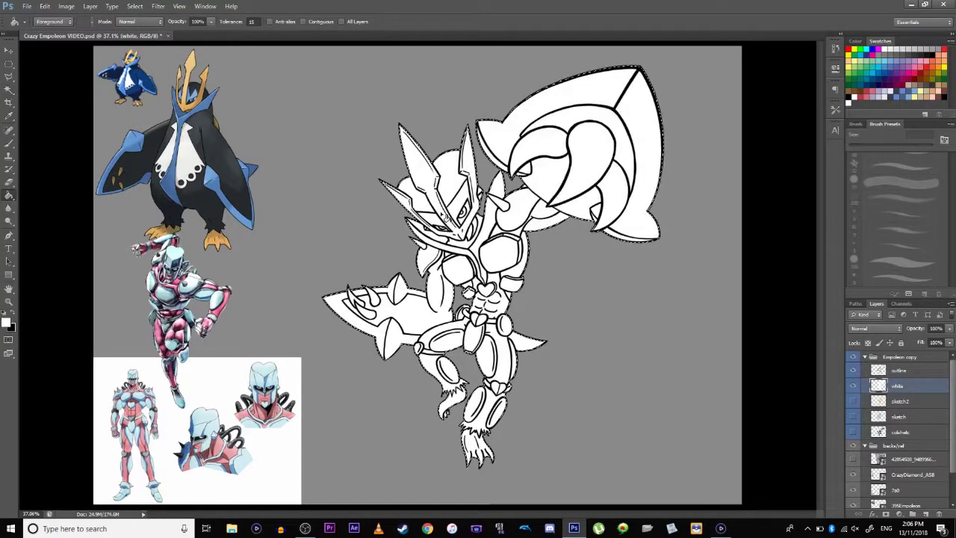
{"action": "key", "text": "m"}
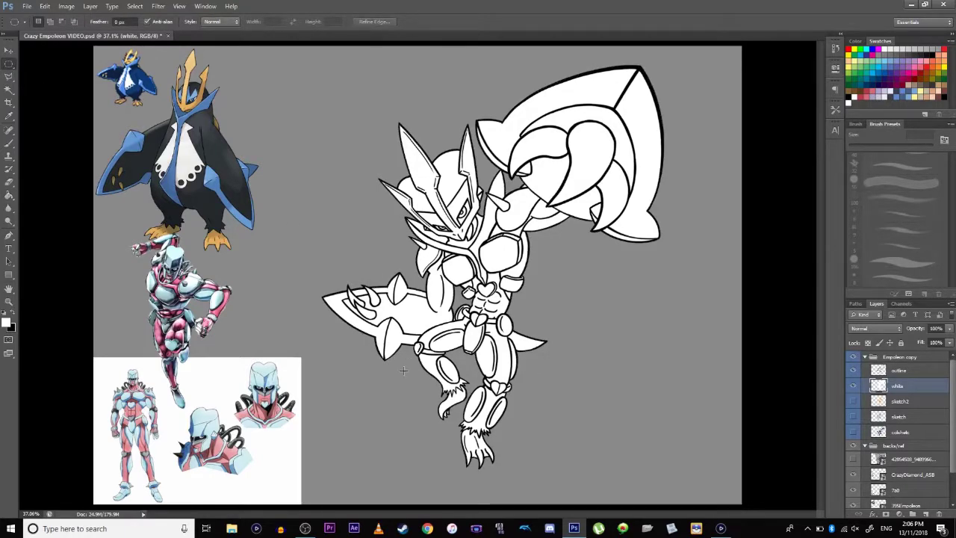
- Examine the white fill around the lowered fin, hips and thighs for gaps, with the 8 px brush ready
{"action": "scroll", "coordinate": [405, 367], "scroll_direction": "up", "scroll_amount": 4}
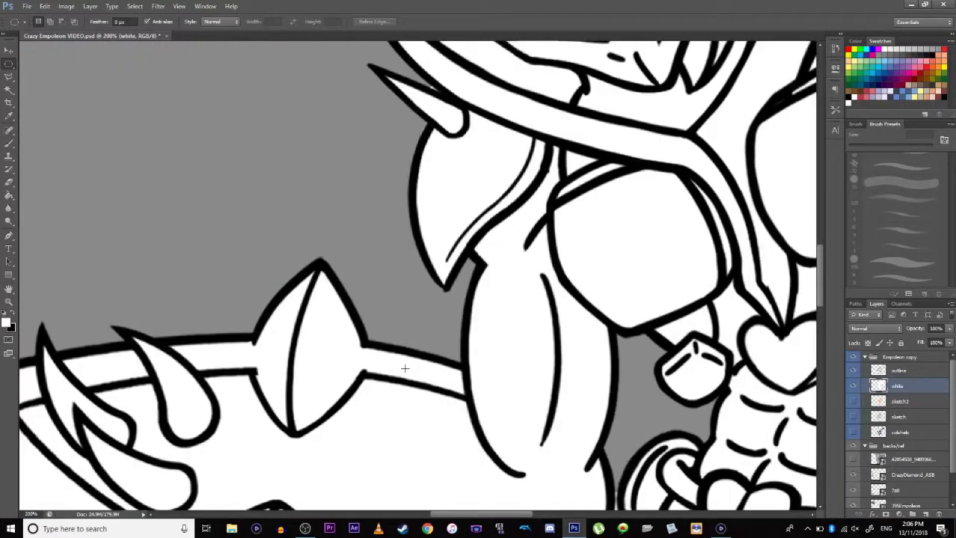
{"action": "left_click_drag", "start_coordinate": [405, 368], "coordinate": [367, 306]}
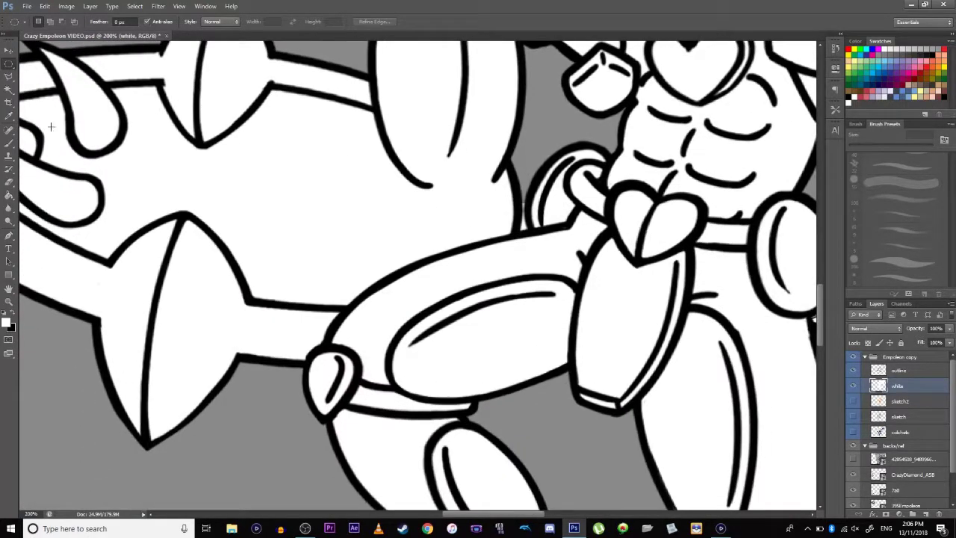
{"action": "left_click", "coordinate": [14, 143]}
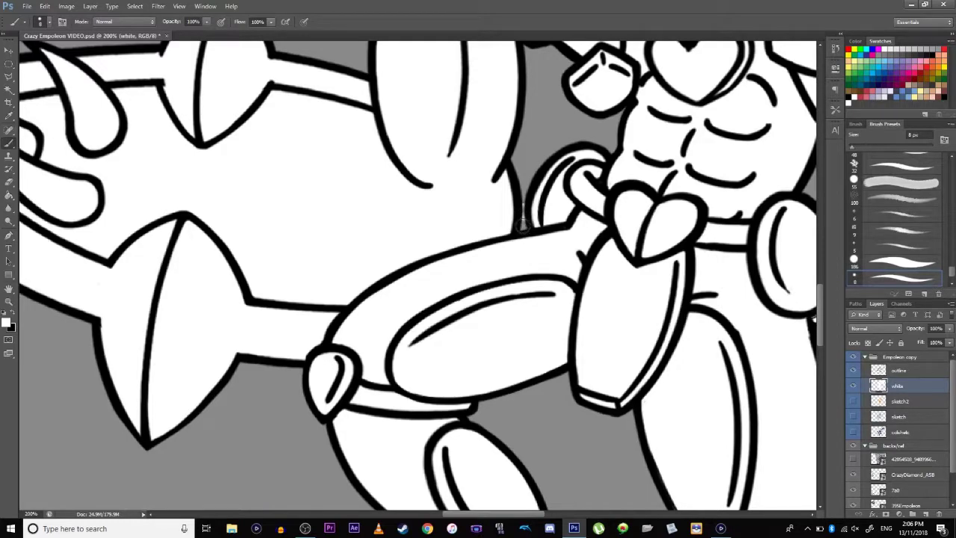
{"action": "scroll", "coordinate": [525, 218], "scroll_direction": "down", "scroll_amount": 1}
{"action": "key", "text": "ctrl+minus"}
{"action": "key", "text": "ctrl+minus"}
{"action": "key", "text": "ctrl+minus"}
{"action": "key", "text": "ctrl+minus"}
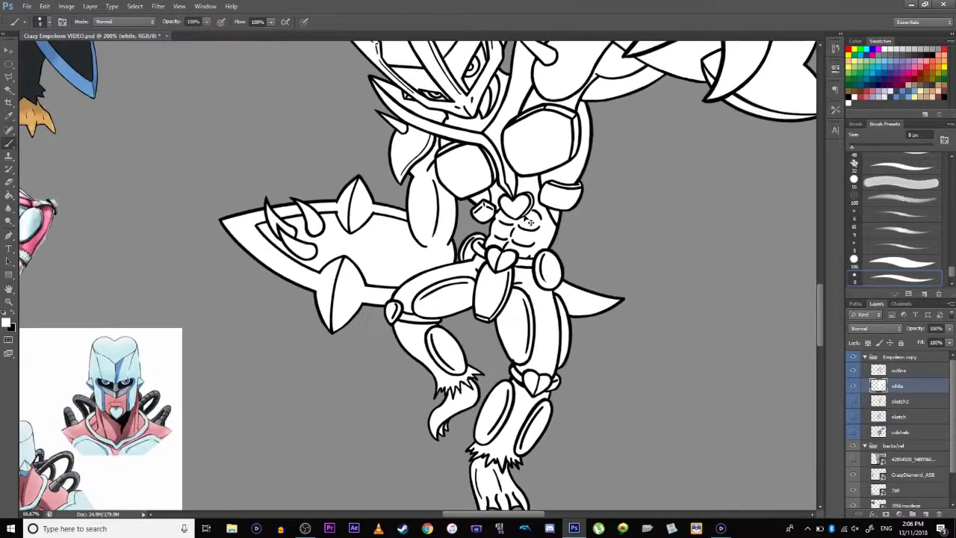
- Select the character's white silhouette on the white layer with the Magic Wand
{"action": "key", "text": "ctrl+plus"}
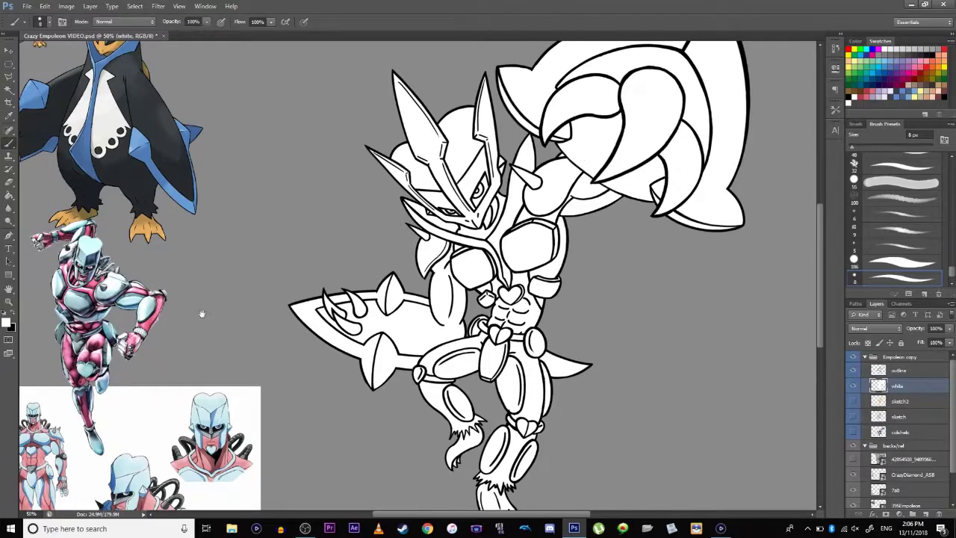
{"action": "scroll", "coordinate": [204, 313], "scroll_direction": "right", "scroll_amount": 3}
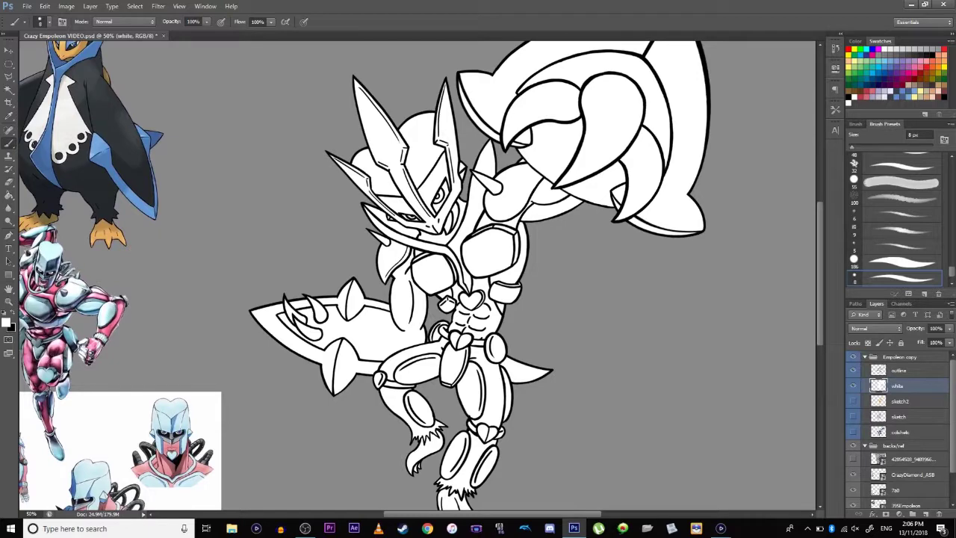
{"action": "left_click", "coordinate": [6, 90]}
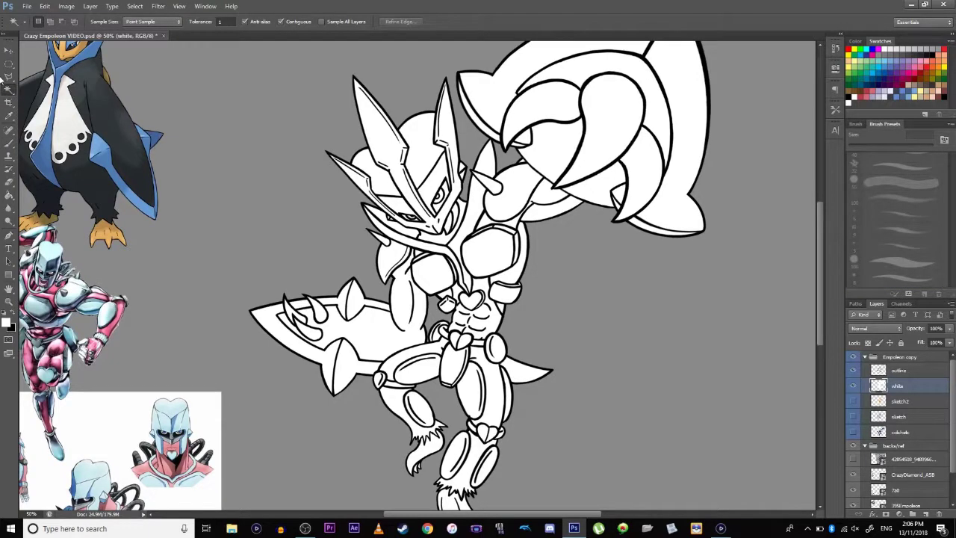
{"action": "left_click", "coordinate": [429, 165]}
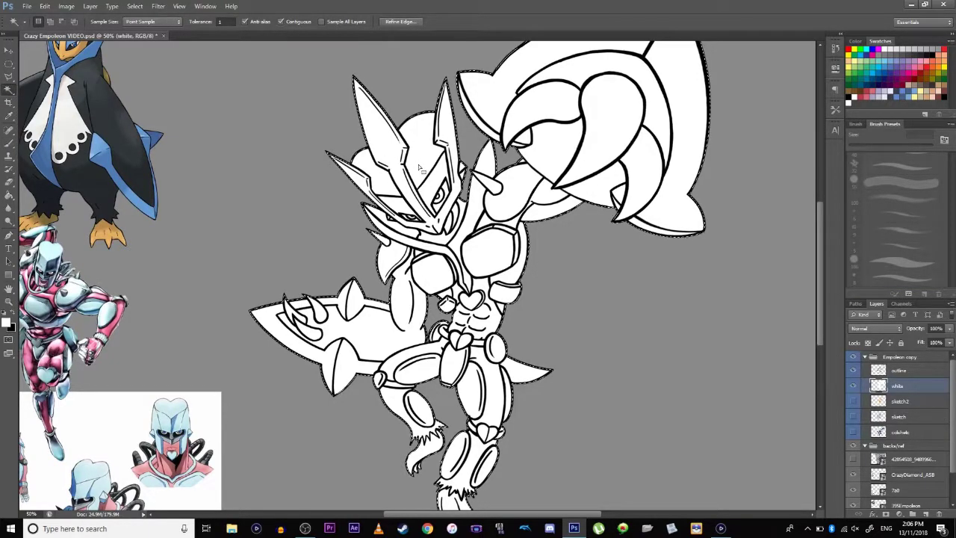
- Add a new layer between white and sketch2 and name it black
{"action": "left_click", "coordinate": [900, 403]}
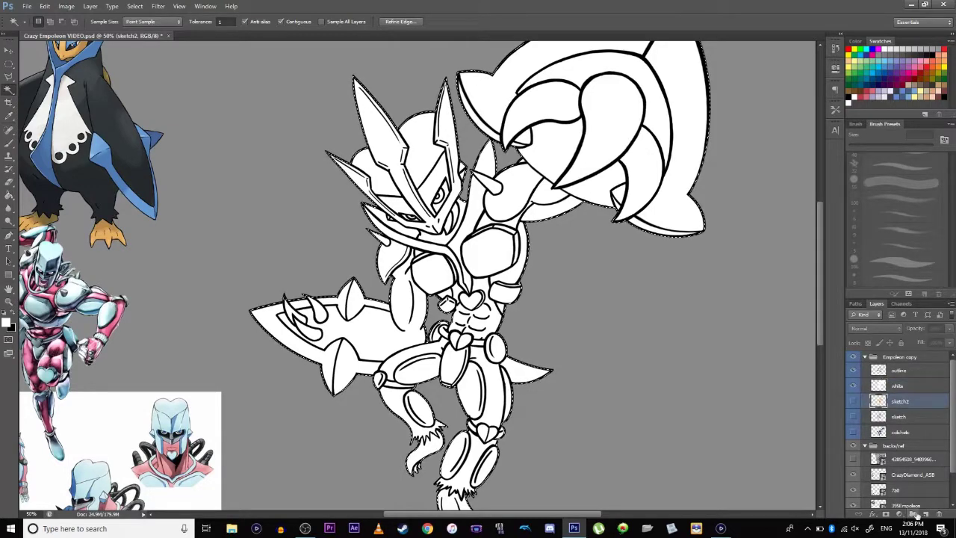
{"action": "left_click", "coordinate": [913, 514]}
{"action": "double_click", "coordinate": [900, 401]}
{"action": "type", "text": "black"}
{"action": "key", "text": "Return"}
- Expand the silhouette selection by the preset pixel amount and smooth it with the preset radius
{"action": "left_click", "coordinate": [135, 6]}
{"action": "mouse_move", "coordinate": [142, 117]}
{"action": "left_click", "coordinate": [253, 135]}
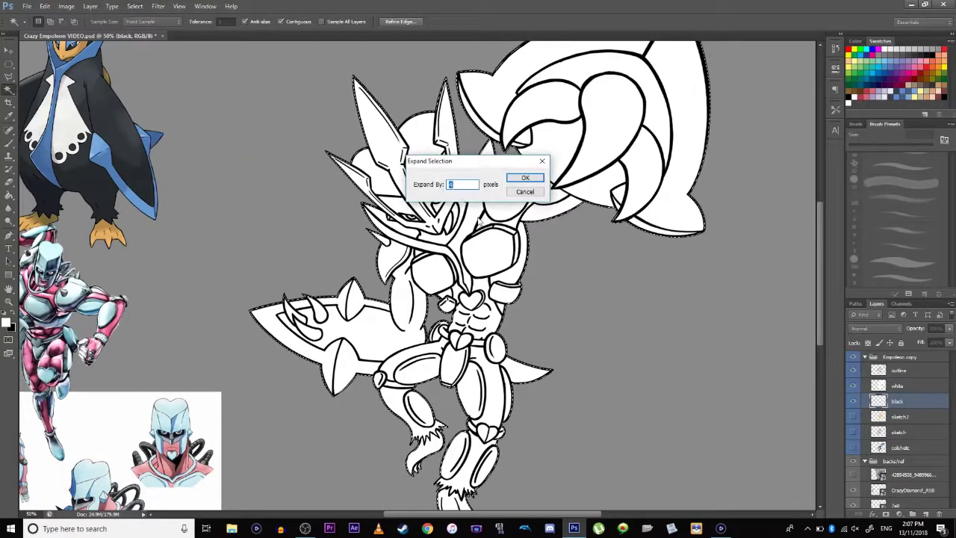
{"action": "key", "text": "Return"}
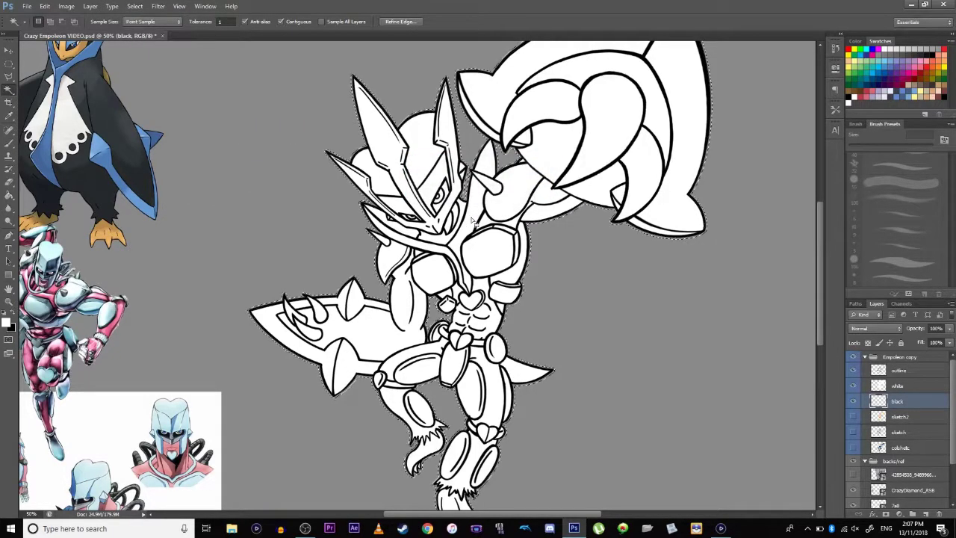
{"action": "left_click", "coordinate": [135, 6]}
{"action": "mouse_move", "coordinate": [150, 118]}
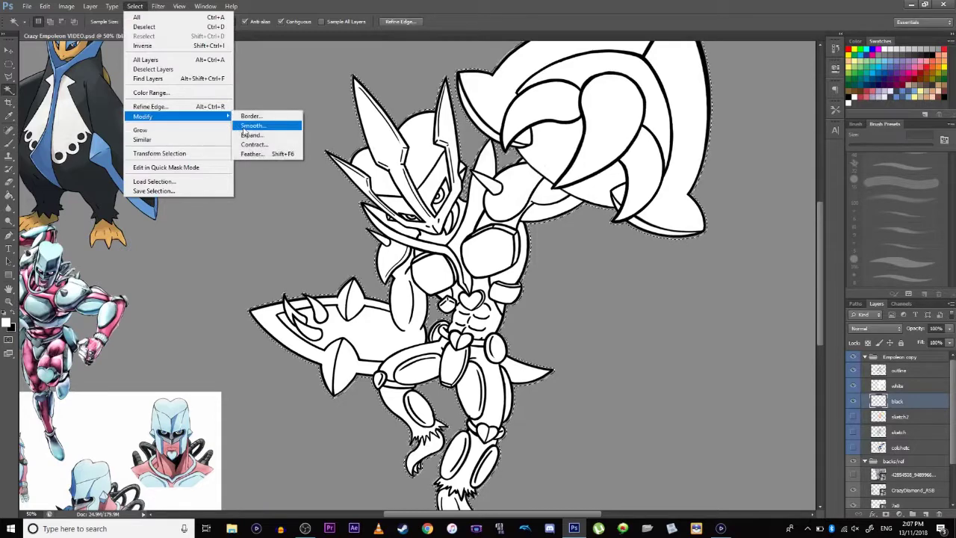
{"action": "left_click", "coordinate": [253, 126]}
{"action": "key", "text": "Return"}
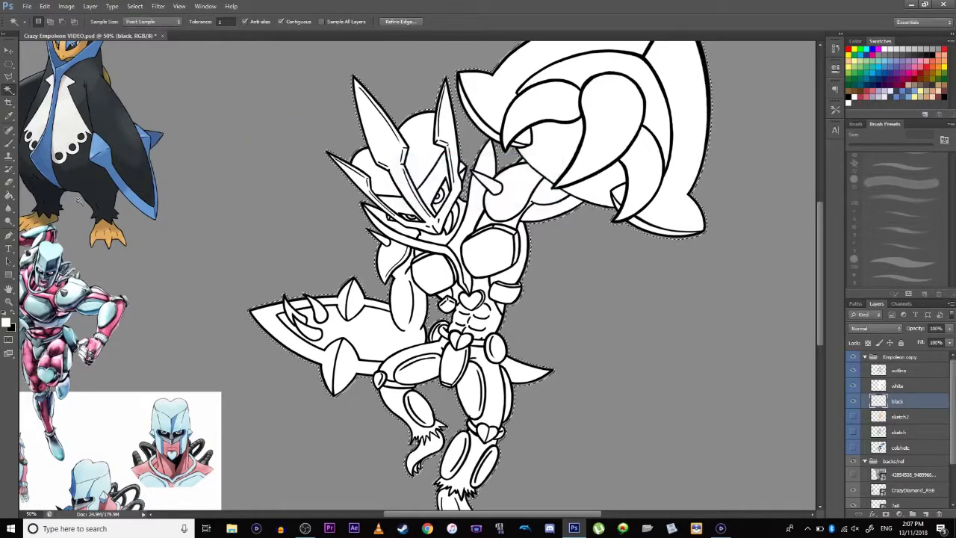
- Fill the expanded silhouette with black on the black layer and clear the selection
{"action": "left_click", "coordinate": [9, 195]}
{"action": "left_click", "coordinate": [4, 317]}
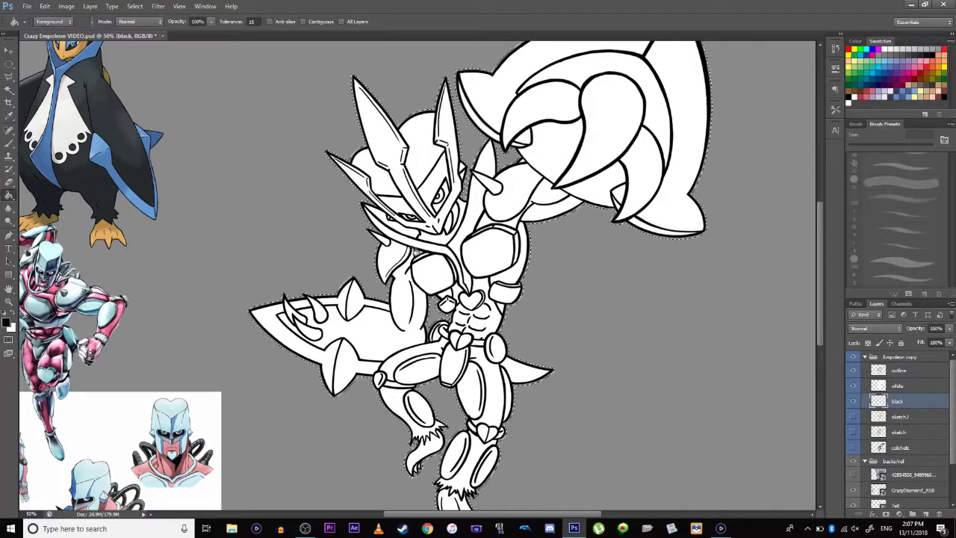
{"action": "left_click", "coordinate": [402, 197]}
{"action": "left_click", "coordinate": [9, 64]}
{"action": "left_click", "coordinate": [67, 74]}
{"action": "key", "text": "ctrl+minus"}
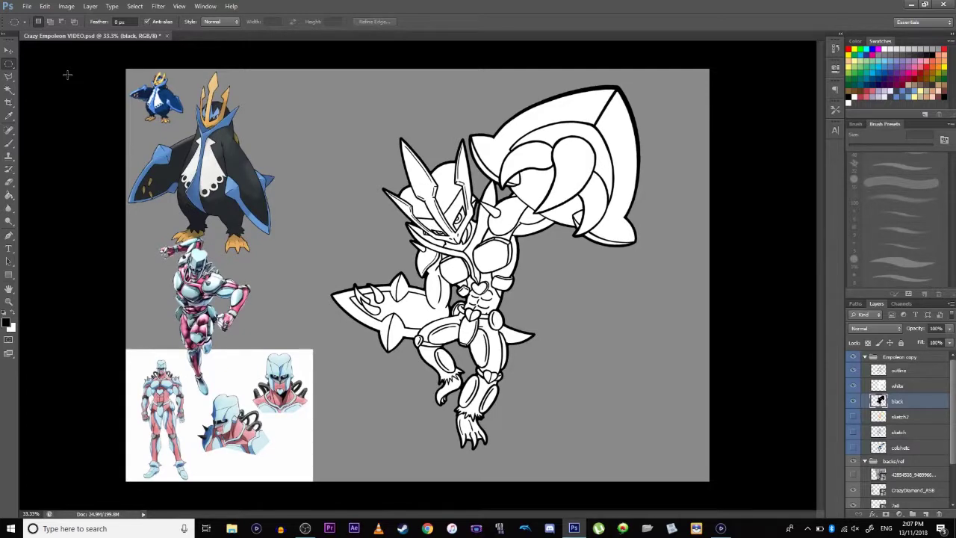
- Duplicate the black layer and rotate the copy clockwise by about 1.3 degrees to vary the thickness of the outer contour
{"action": "right_click", "coordinate": [898, 402]}
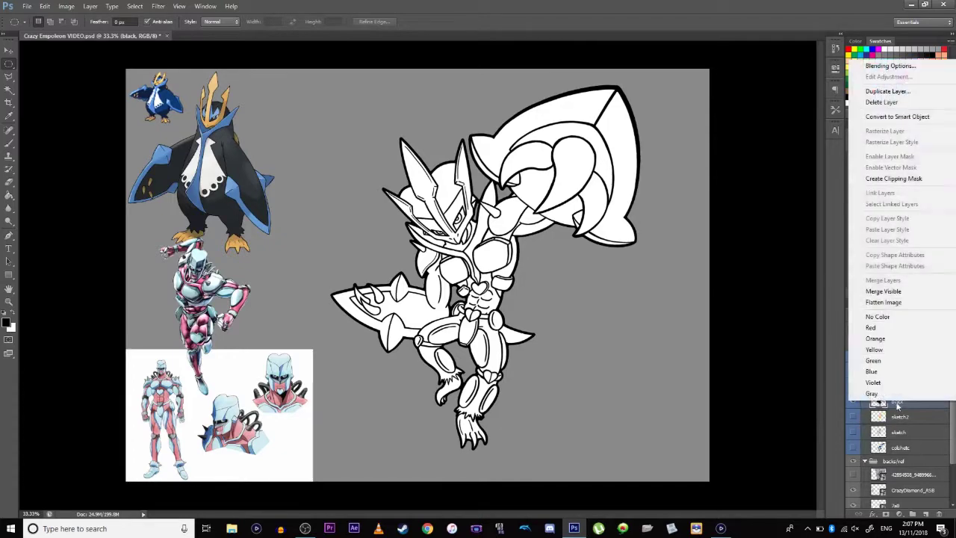
{"action": "left_click", "coordinate": [886, 92]}
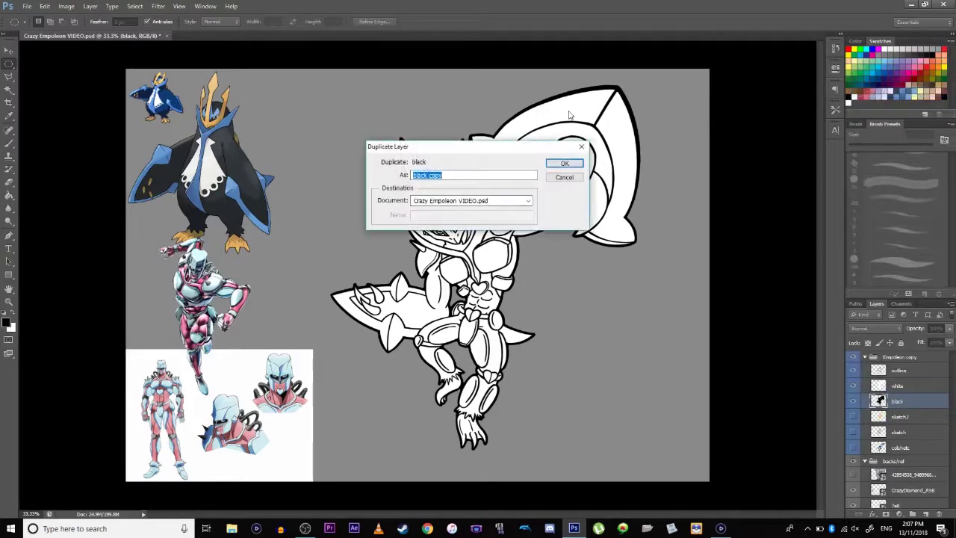
{"action": "left_click", "coordinate": [567, 162]}
{"action": "key", "text": "ctrl+t"}
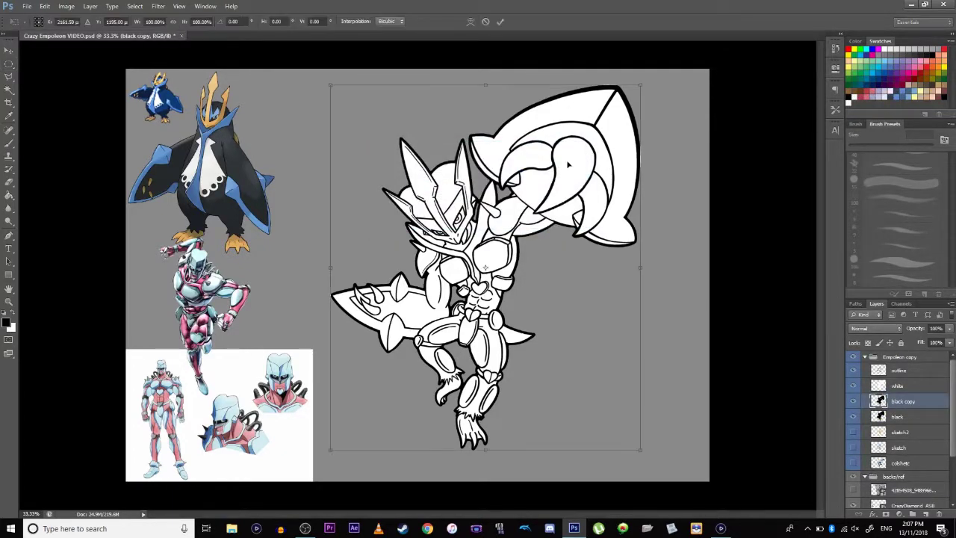
{"action": "left_click_drag", "start_coordinate": [675, 341], "coordinate": [677, 350]}
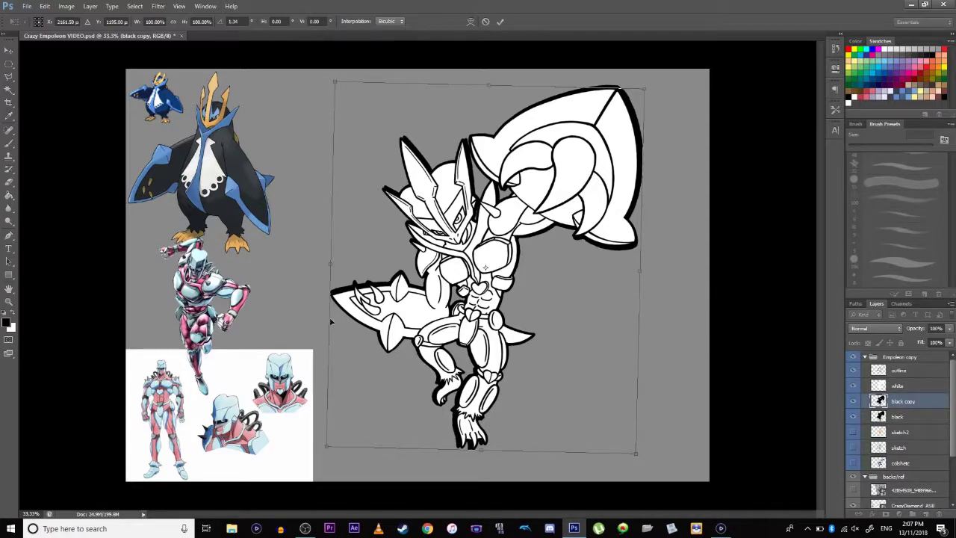
{"action": "key", "text": "Return"}
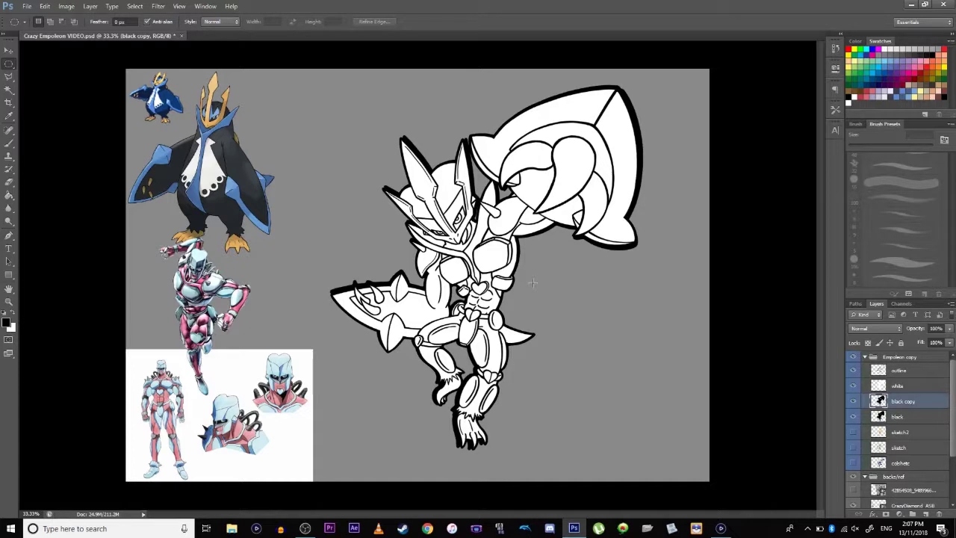
- Add a layer above outline and sketch a pink construction circle with a curved centre line over the character's head
{"action": "left_click", "coordinate": [896, 371]}
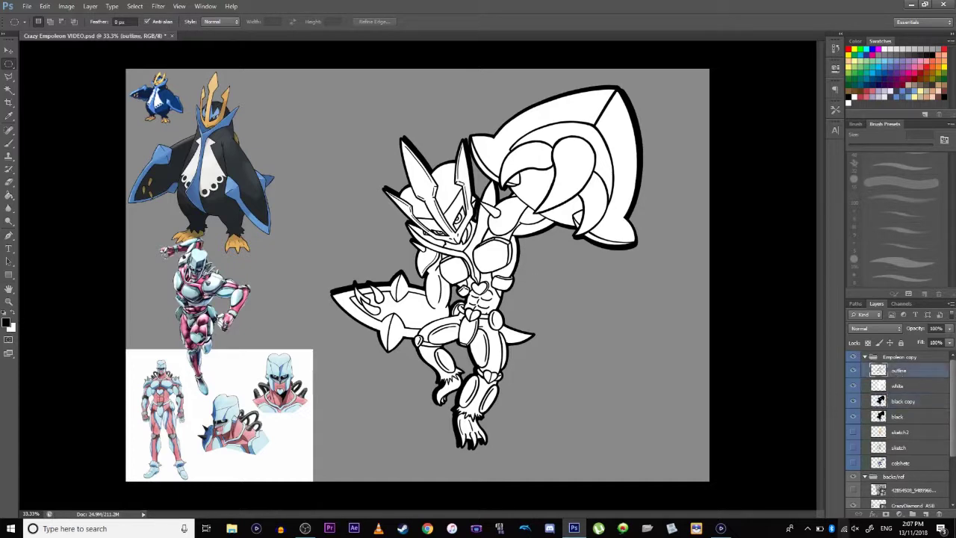
{"action": "left_click", "coordinate": [925, 515]}
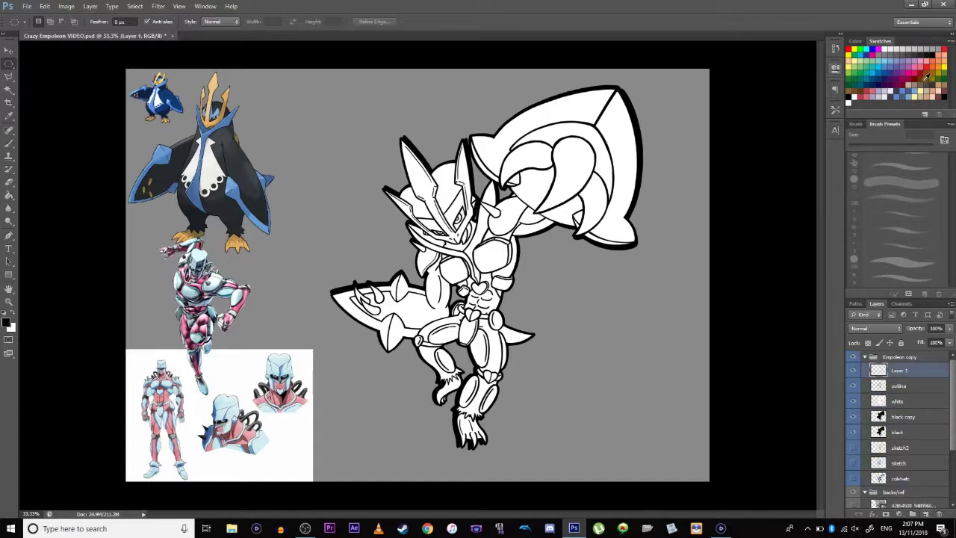
{"action": "left_click", "coordinate": [856, 94]}
{"action": "key", "text": "b"}
{"action": "left_click_drag", "start_coordinate": [446, 189], "coordinate": [418, 224]}
{"action": "left_click_drag", "start_coordinate": [415, 179], "coordinate": [437, 241]}
{"action": "left_click_drag", "start_coordinate": [461, 183], "coordinate": [482, 232]}
{"action": "left_click_drag", "start_coordinate": [432, 180], "coordinate": [439, 217]}
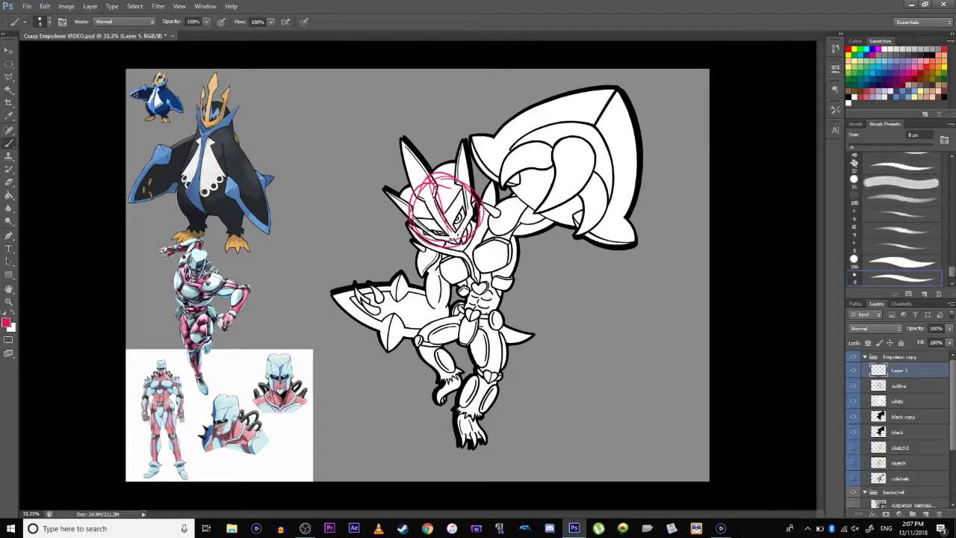
- Draw pink guide lines on the white layer from the face through the torso to the legs
{"action": "left_click", "coordinate": [900, 386]}
{"action": "left_click", "coordinate": [899, 402]}
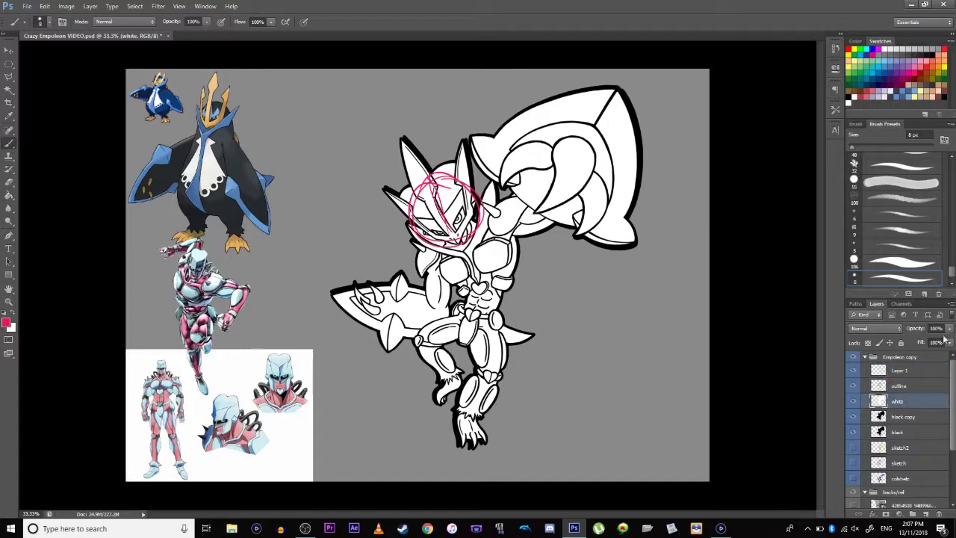
{"action": "left_click_drag", "start_coordinate": [478, 248], "coordinate": [491, 381]}
{"action": "left_click_drag", "start_coordinate": [447, 188], "coordinate": [434, 394]}
{"action": "mouse_move", "coordinate": [445, 202]}
{"action": "left_mouse_down"}
{"action": "mouse_move", "coordinate": [457, 368]}
{"action": "mouse_move", "coordinate": [479, 318]}
{"action": "left_mouse_up"}
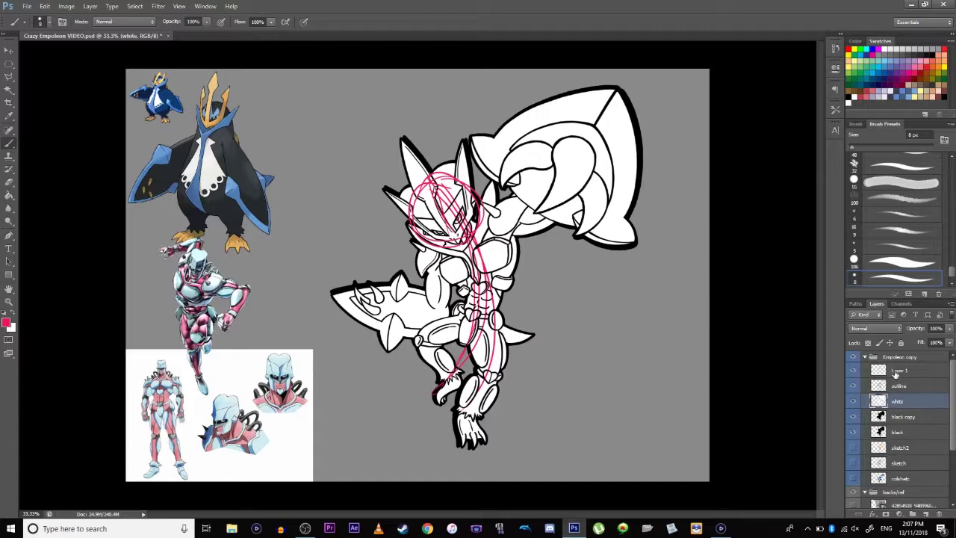
- Undo the pink guide lines on the white layer and delete the layer holding the head construction sketch
{"action": "left_click", "coordinate": [897, 373]}
{"action": "left_click", "coordinate": [938, 516]}
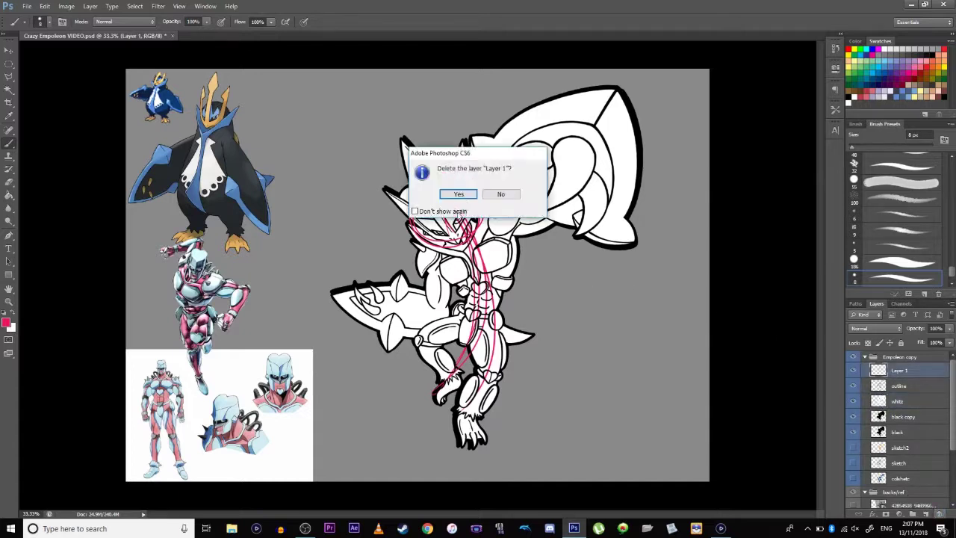
{"action": "key", "text": "Return"}
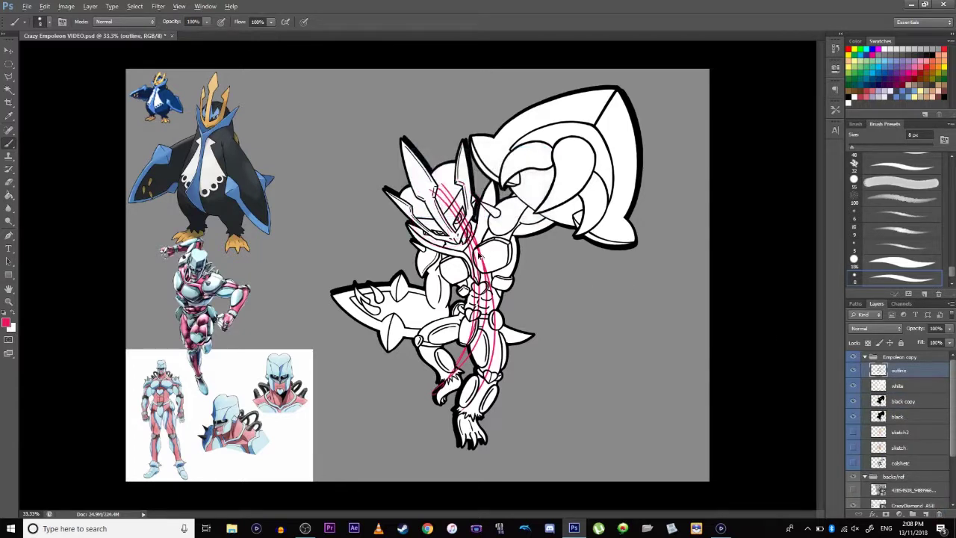
{"action": "key", "text": "ctrl+alt+z"}
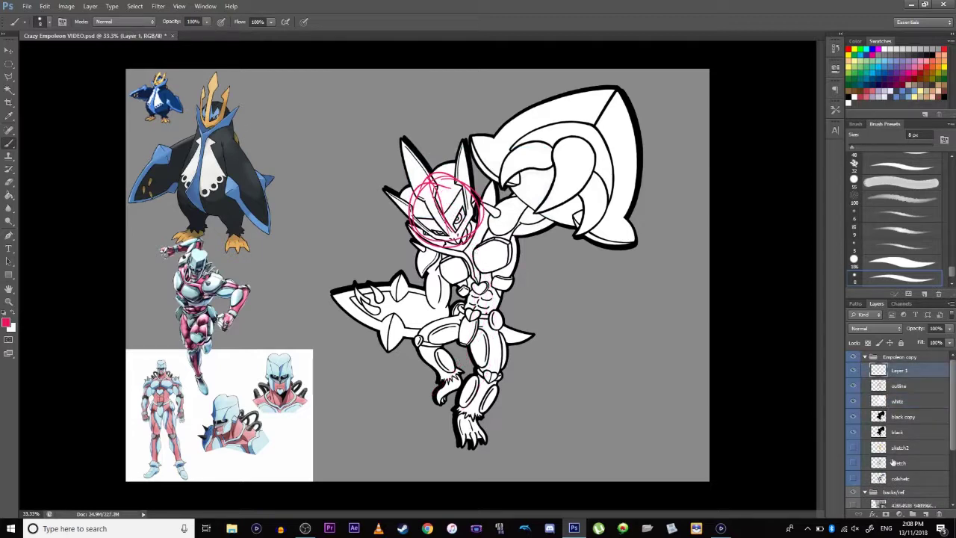
{"action": "left_click", "coordinate": [938, 515]}
{"action": "left_click", "coordinate": [454, 192]}
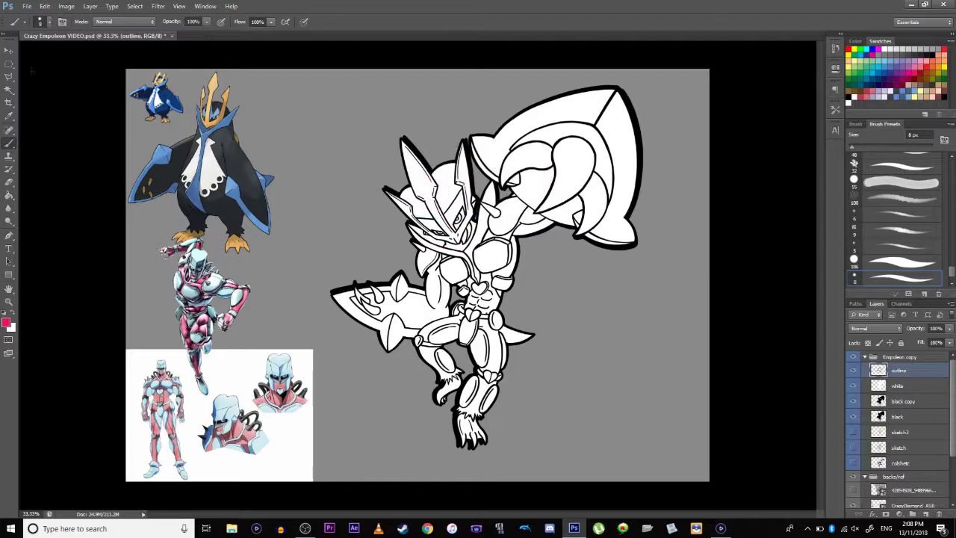
- Reset the colours to black and white and add a layer group named cols between outline and white
{"action": "left_click", "coordinate": [9, 90]}
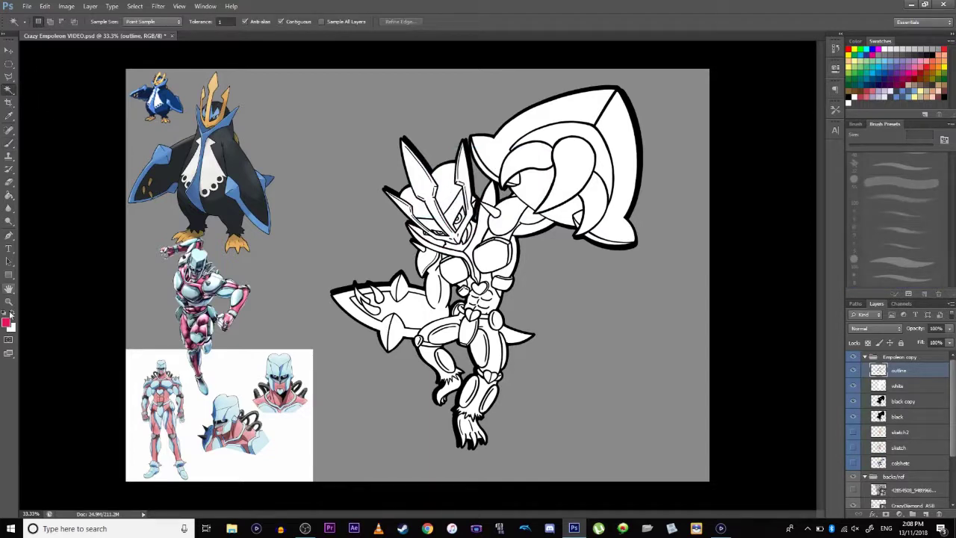
{"action": "left_click", "coordinate": [4, 313]}
{"action": "left_click", "coordinate": [897, 386]}
{"action": "left_click", "coordinate": [913, 514]}
{"action": "double_click", "coordinate": [899, 383]}
{"action": "type", "text": "d"}
{"action": "key", "text": "Return"}
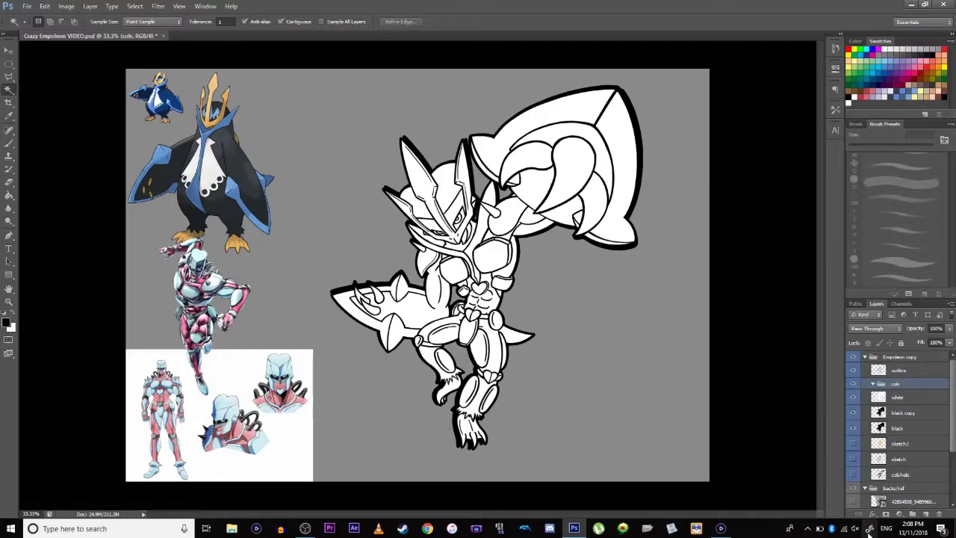
- Add a new layer inside the cols group and name it base
{"action": "left_click", "coordinate": [926, 514]}
{"action": "double_click", "coordinate": [906, 398]}
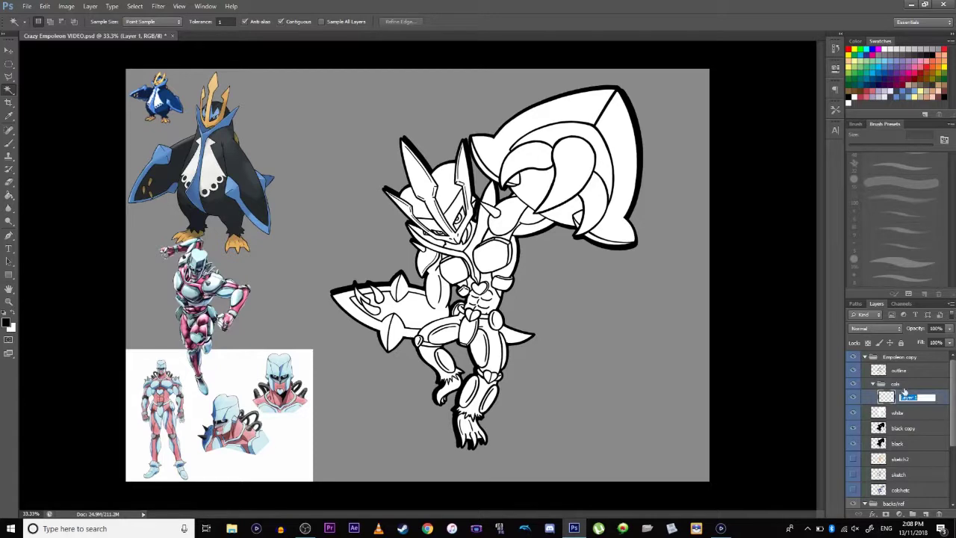
{"action": "type", "text": "base"}
{"action": "key", "text": "Return"}
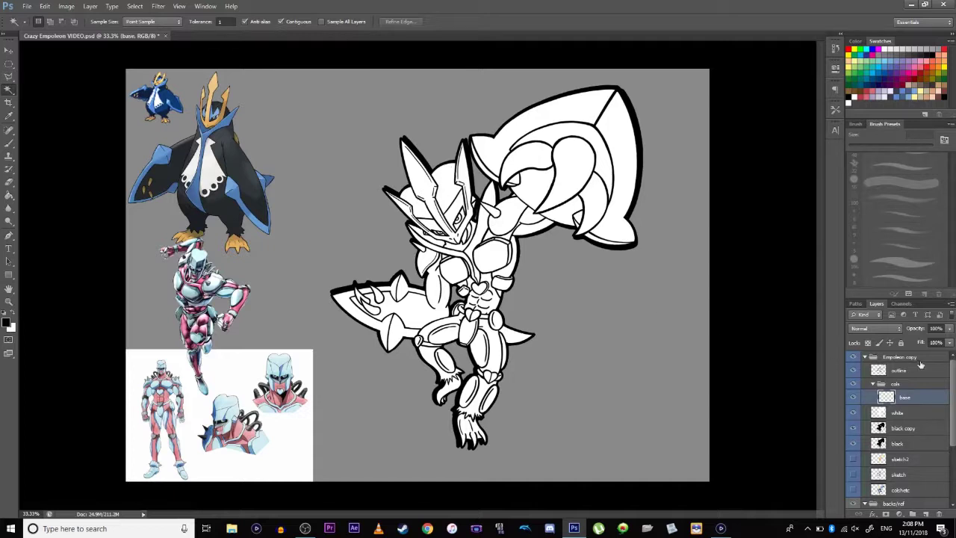
- On the outline layer, select the body, arm, inner flipper and leg areas between the armour plates with the Magic Wand
{"action": "left_click", "coordinate": [905, 374]}
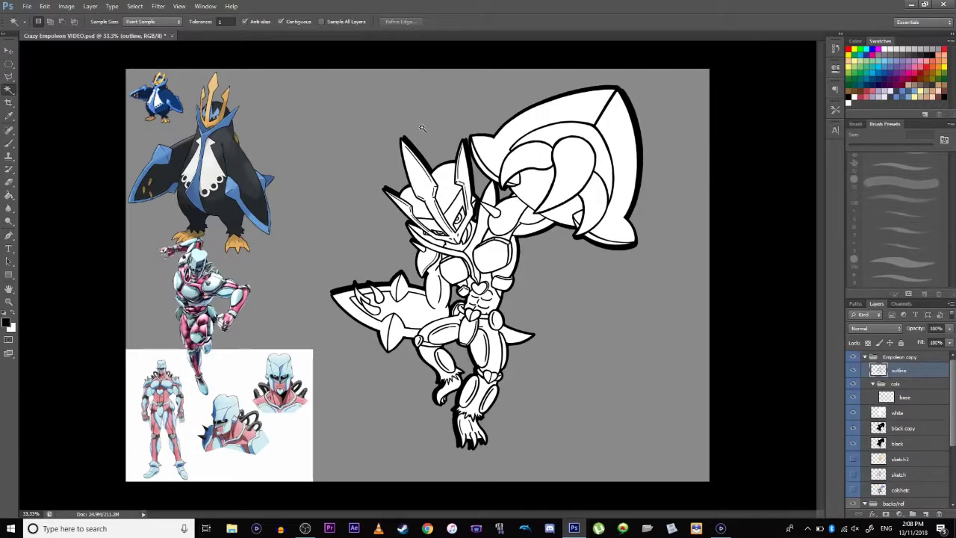
{"action": "left_click", "coordinate": [527, 216]}
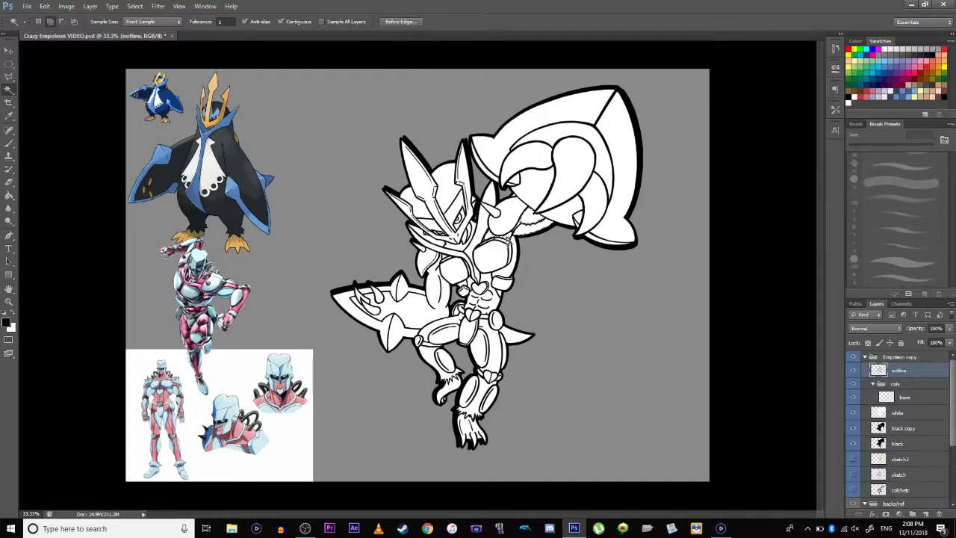
{"action": "left_click", "coordinate": [500, 292], "text": "shift"}
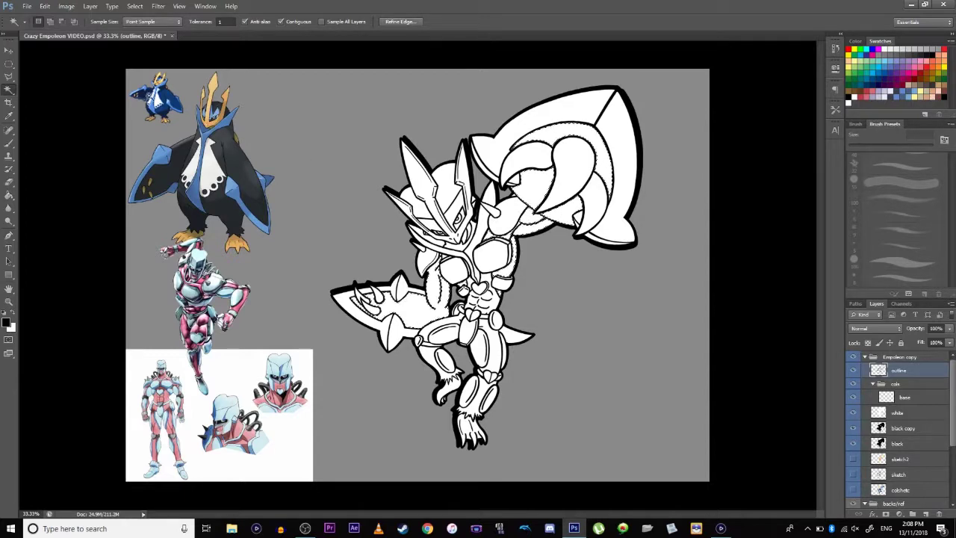
{"action": "key", "text": "shift"}
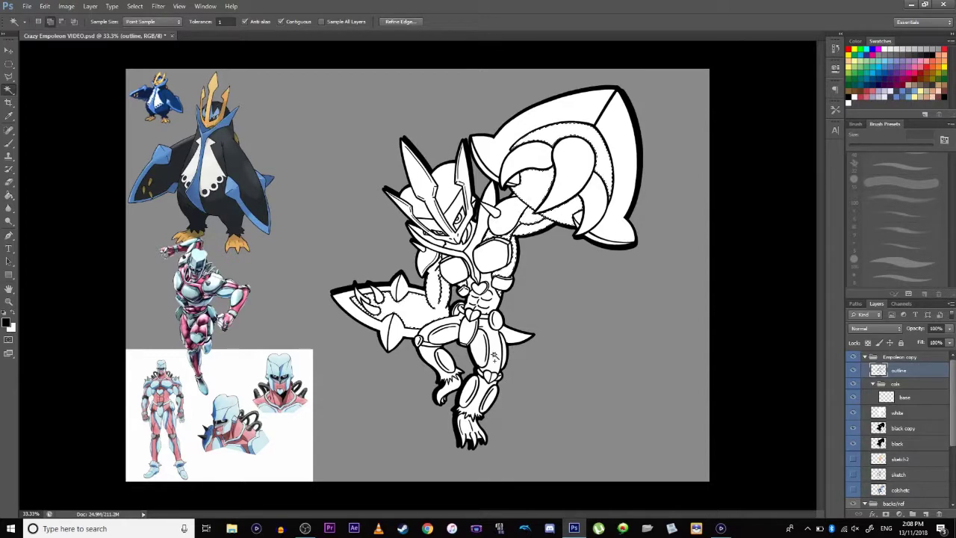
{"action": "left_click", "coordinate": [431, 357], "text": "shift"}
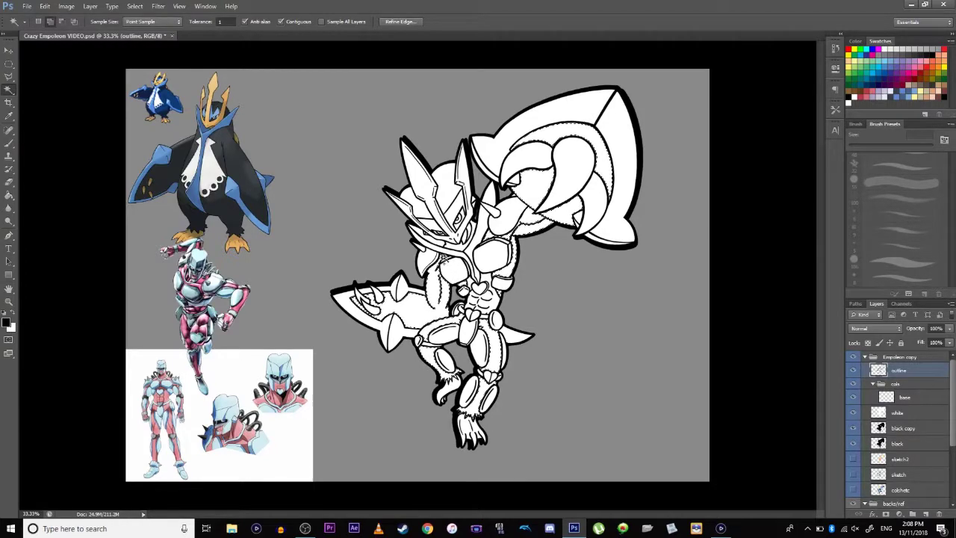
{"action": "left_click", "coordinate": [441, 263], "text": "shift"}
{"action": "key", "text": "ctrl+z"}
{"action": "key", "text": "ctrl+plus"}
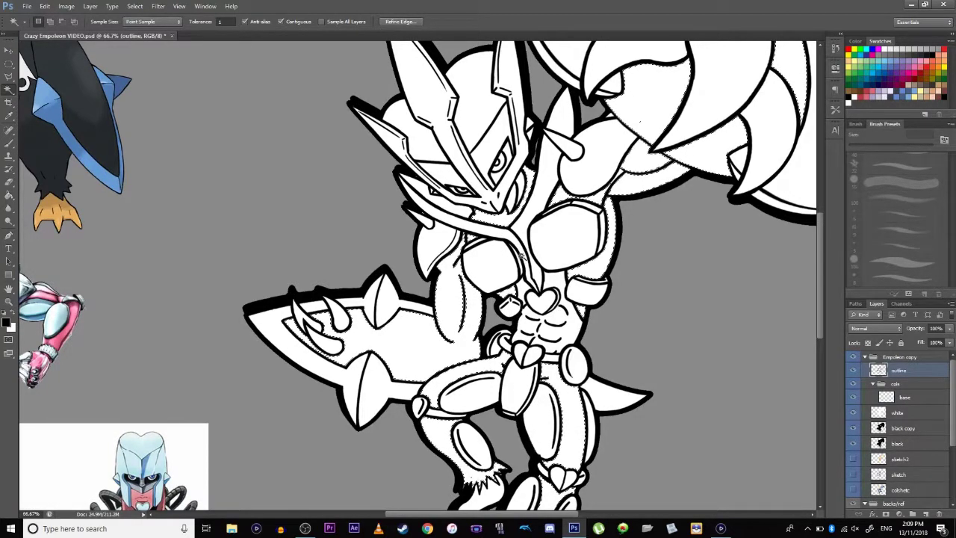
- Expand the selection of body areas so it reaches under the line art
{"action": "left_click", "coordinate": [134, 6]}
{"action": "mouse_move", "coordinate": [158, 118]}
{"action": "left_click", "coordinate": [278, 137]}
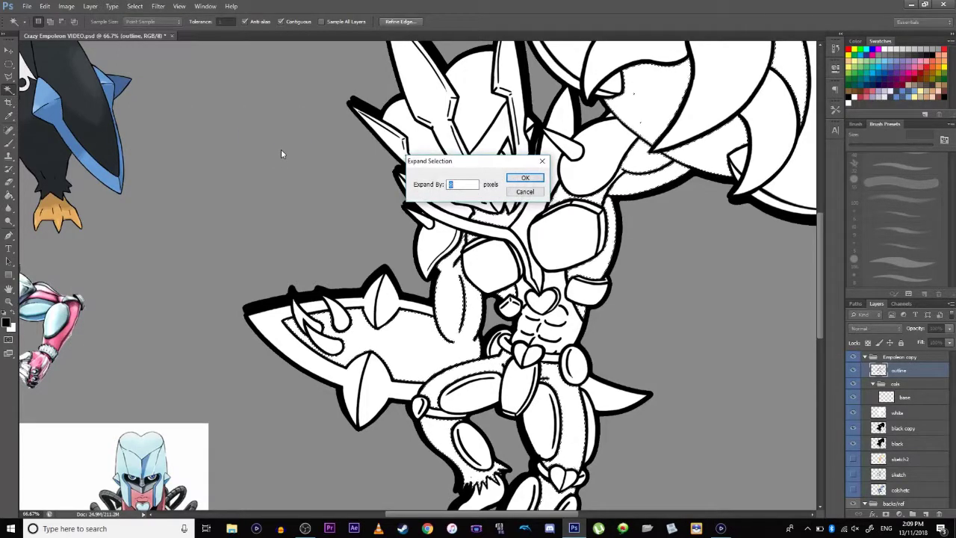
{"action": "key", "text": "Return"}
- Sample the dark body colour from the large Empoleon reference and shift it to a slightly darker, bluer shade
{"action": "left_click_drag", "start_coordinate": [122, 191], "coordinate": [401, 296]}
{"action": "left_click_drag", "start_coordinate": [405, 186], "coordinate": [423, 314]}
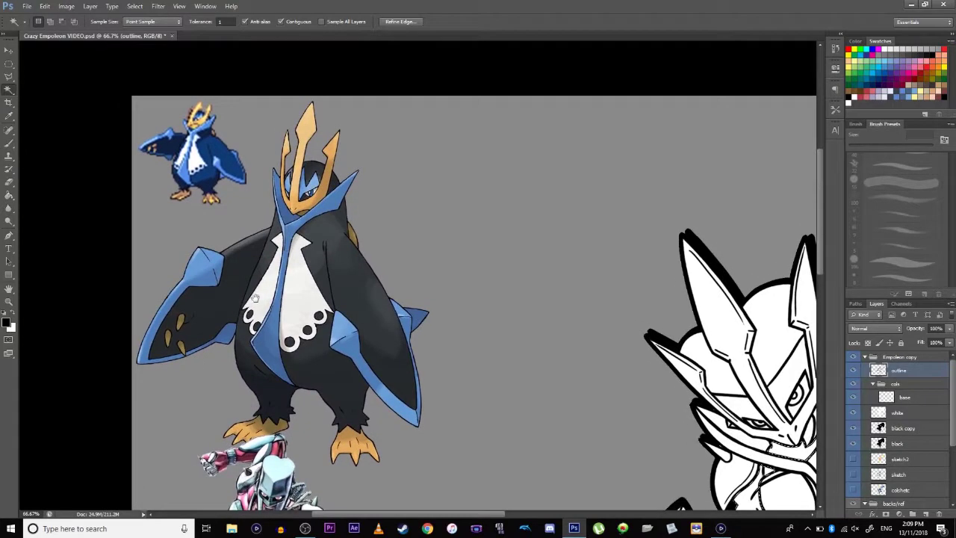
{"action": "left_click", "coordinate": [10, 117]}
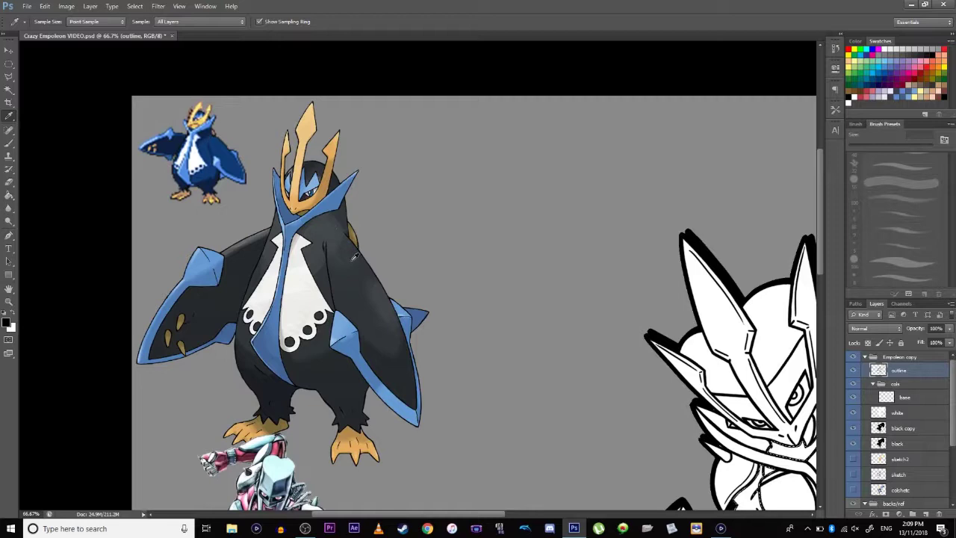
{"action": "left_click", "coordinate": [351, 281]}
{"action": "left_click_drag", "start_coordinate": [572, 370], "coordinate": [705, 367]}
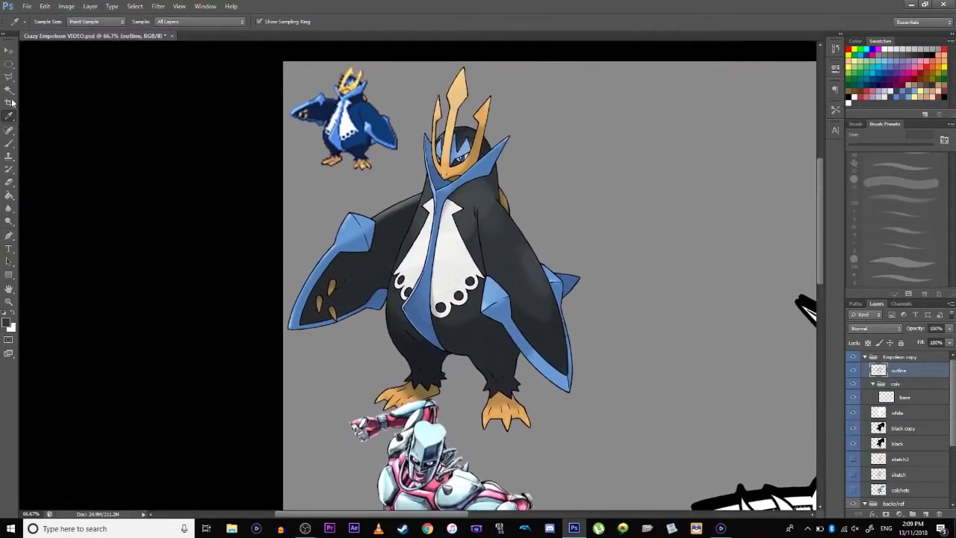
{"action": "left_click", "coordinate": [10, 120]}
{"action": "left_click_drag", "start_coordinate": [626, 286], "coordinate": [336, 277]}
{"action": "left_click_drag", "start_coordinate": [648, 317], "coordinate": [508, 181]}
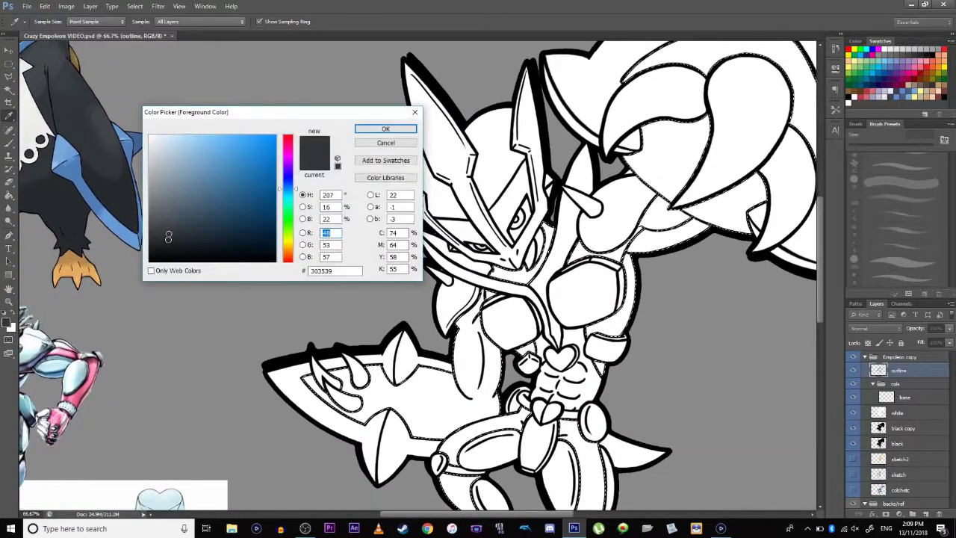
{"action": "left_click", "coordinate": [180, 236]}
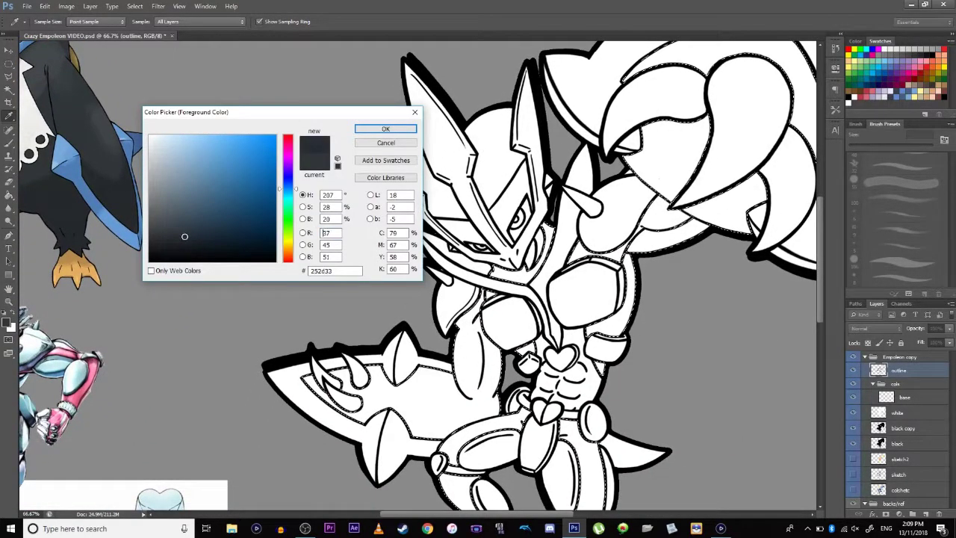
{"action": "left_click_drag", "start_coordinate": [186, 233], "coordinate": [187, 236]}
{"action": "left_click", "coordinate": [386, 130]}
- Fill the selected body areas on the base layer with the dark slate blue
{"action": "left_click", "coordinate": [9, 195]}
{"action": "left_click", "coordinate": [906, 413]}
{"action": "left_click", "coordinate": [907, 399]}
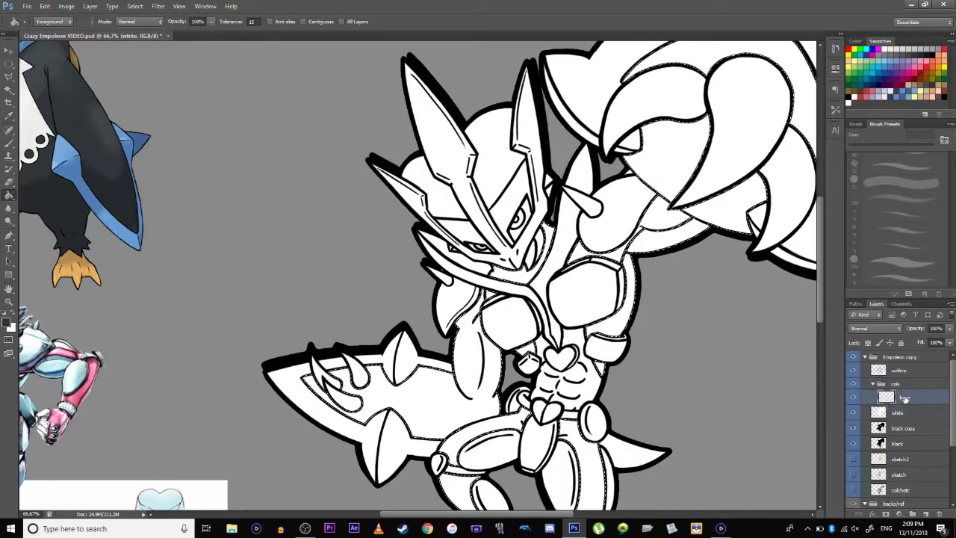
{"action": "left_click", "coordinate": [508, 281]}
{"action": "left_click_drag", "start_coordinate": [491, 377], "coordinate": [309, 249]}
{"action": "scroll", "coordinate": [336, 268], "scroll_direction": "up", "scroll_amount": 4}
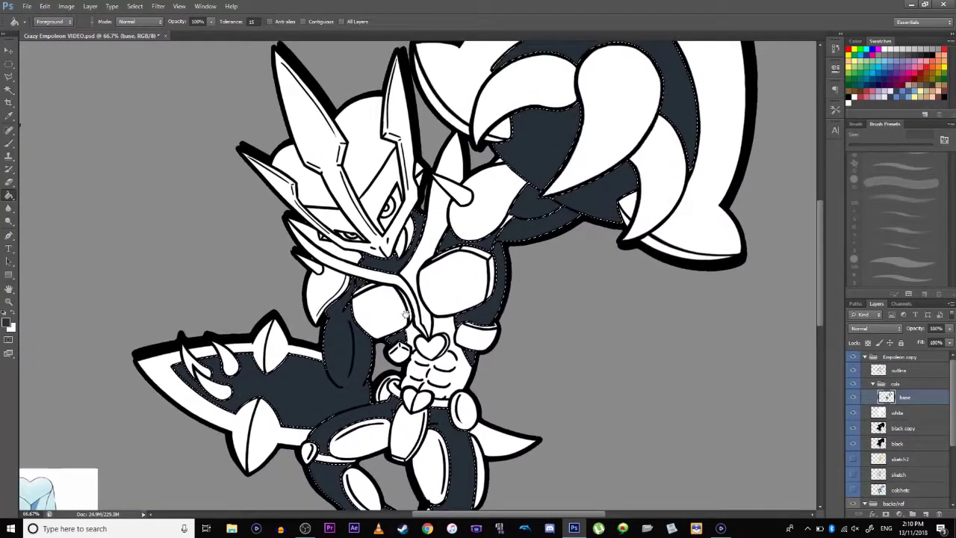
{"action": "scroll", "coordinate": [418, 307], "scroll_direction": "left", "scroll_amount": 5}
{"action": "left_click_drag", "start_coordinate": [446, 322], "coordinate": [369, 330]}
{"action": "left_click", "coordinate": [887, 397], "text": "ctrl"}
{"action": "left_click_drag", "start_coordinate": [227, 284], "coordinate": [354, 273]}
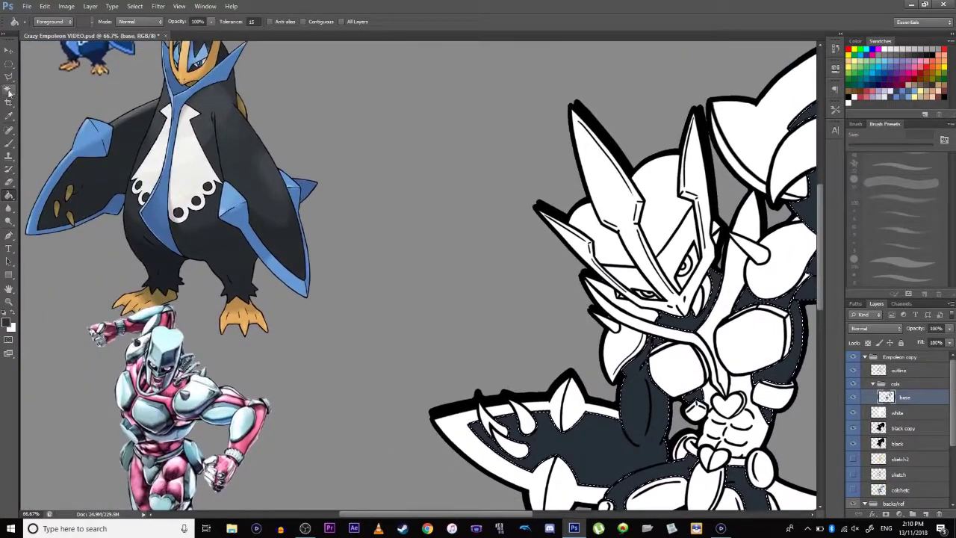
- On the outline layer, select the helmet panels, chest plates and shoulder pads with the Magic Wand
{"action": "key", "text": "w"}
{"action": "left_click", "coordinate": [896, 371]}
{"action": "left_click", "coordinate": [669, 275]}
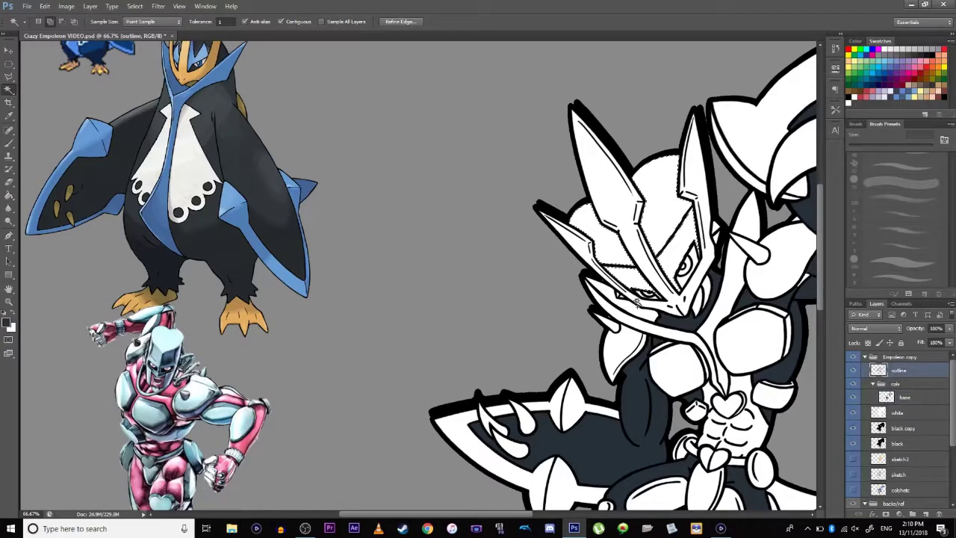
{"action": "left_click_drag", "start_coordinate": [539, 276], "coordinate": [512, 279]}
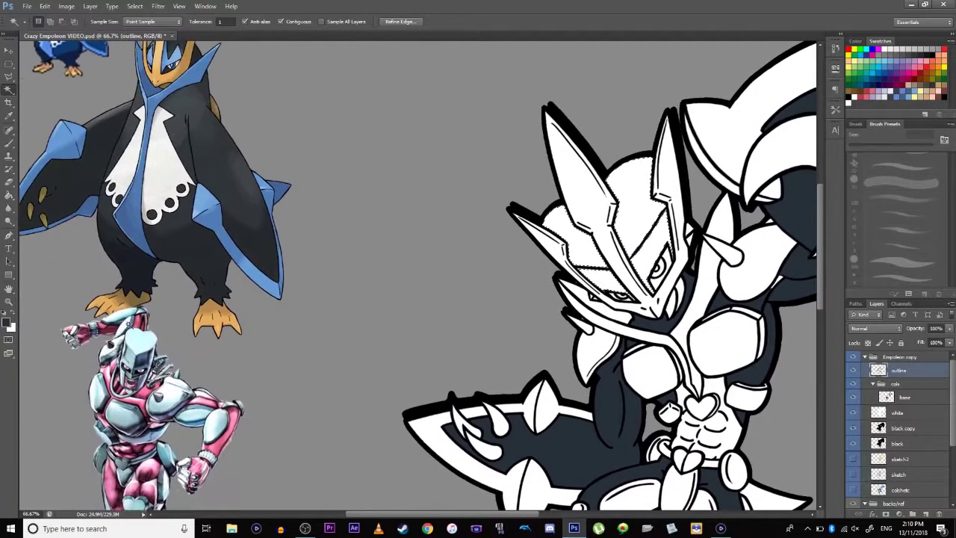
{"action": "key", "text": "shift"}
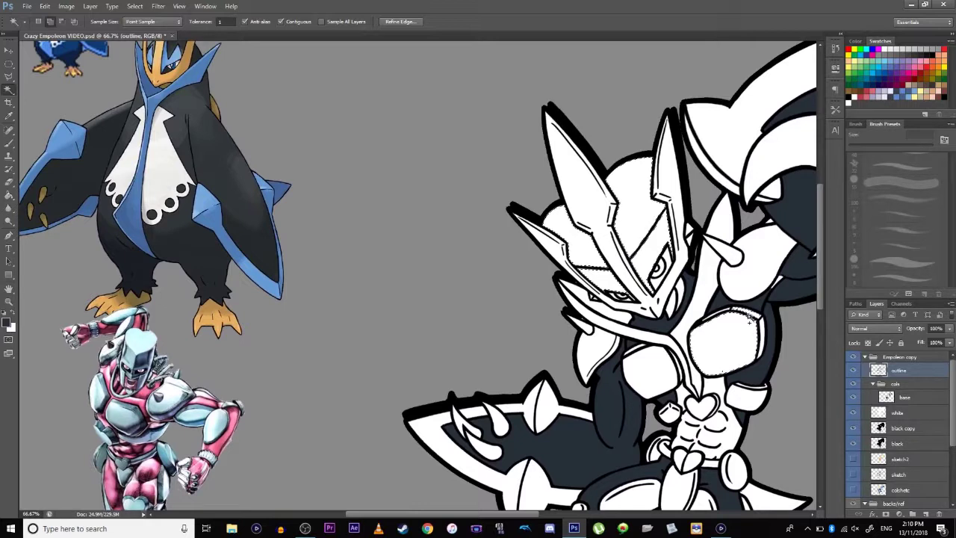
{"action": "left_click", "coordinate": [637, 354], "text": "shift"}
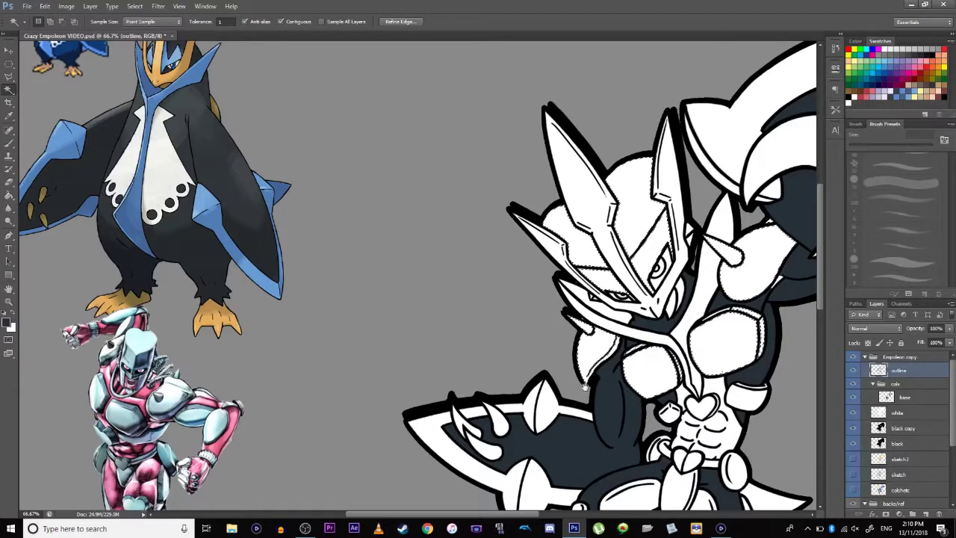
- Add the waist, groin, thigh and shin plates to the armour selection on the outline layer
{"action": "left_click_drag", "start_coordinate": [759, 411], "coordinate": [616, 327]}
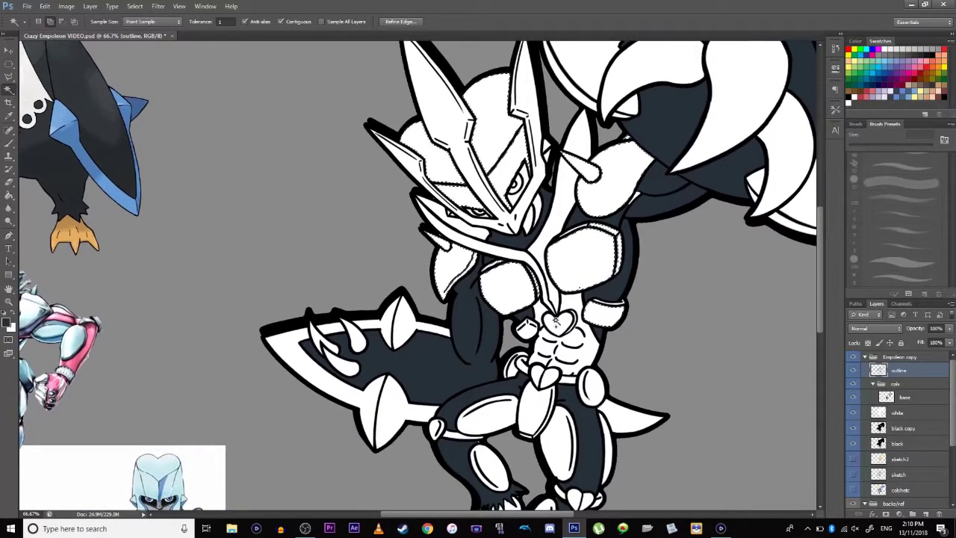
{"action": "left_click", "coordinate": [524, 333]}
{"action": "left_click", "coordinate": [537, 413]}
{"action": "left_click", "coordinate": [493, 421]}
{"action": "left_click", "coordinate": [559, 441]}
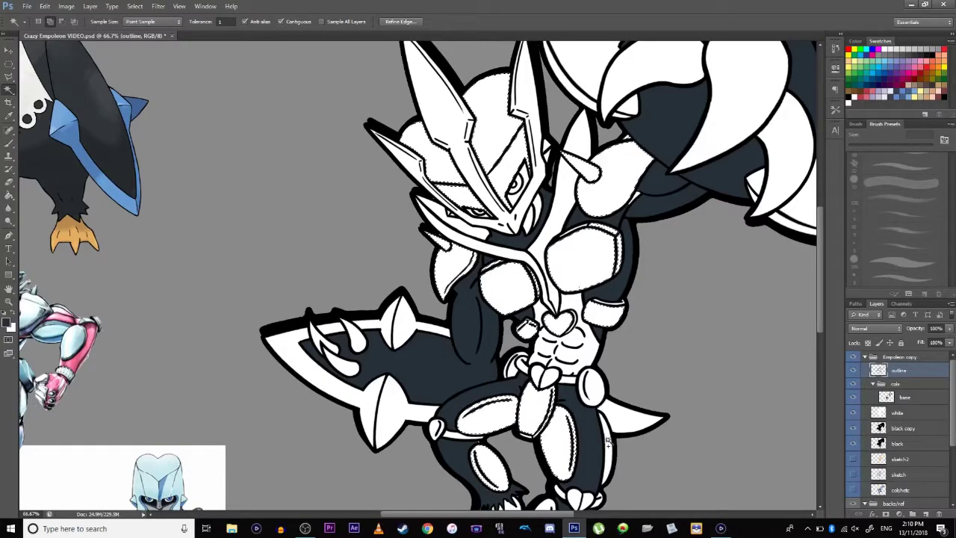
{"action": "left_click_drag", "start_coordinate": [482, 456], "coordinate": [459, 472]}
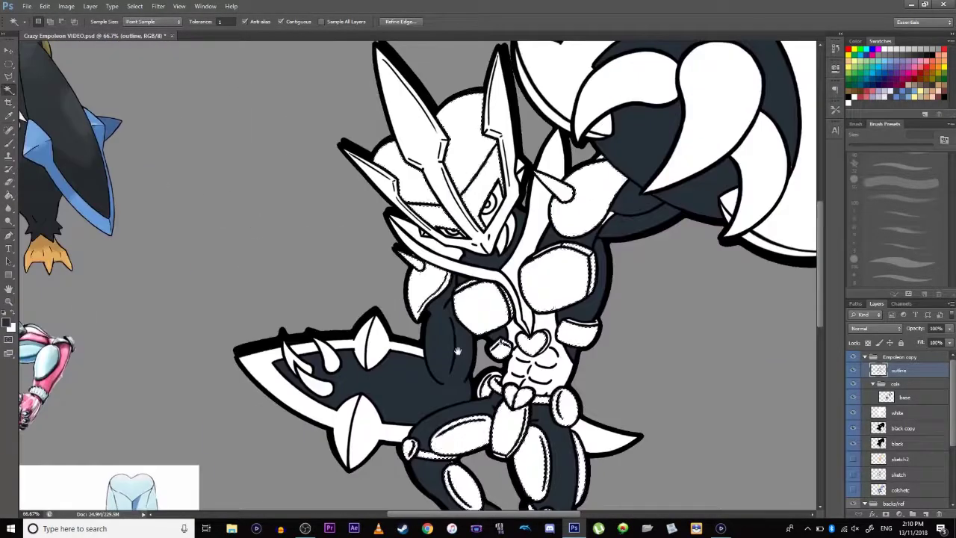
- Fill the selected armour plates on the base layer with light blue sampled from the Crazy Diamond reference
{"action": "left_click", "coordinate": [904, 398]}
{"action": "key", "text": "i"}
{"action": "left_click_drag", "start_coordinate": [299, 298], "coordinate": [457, 224]}
{"action": "left_click", "coordinate": [135, 205]}
{"action": "key", "text": "alt+BackSpace"}
- Select the flipper borders and collar on the outline layer and fill them on the base layer with Empoleon's blue
{"action": "left_click_drag", "start_coordinate": [330, 196], "coordinate": [145, 204]}
{"action": "left_click", "coordinate": [898, 370]}
{"action": "left_click_drag", "start_coordinate": [478, 374], "coordinate": [377, 270]}
{"action": "left_click_drag", "start_coordinate": [448, 134], "coordinate": [432, 475]}
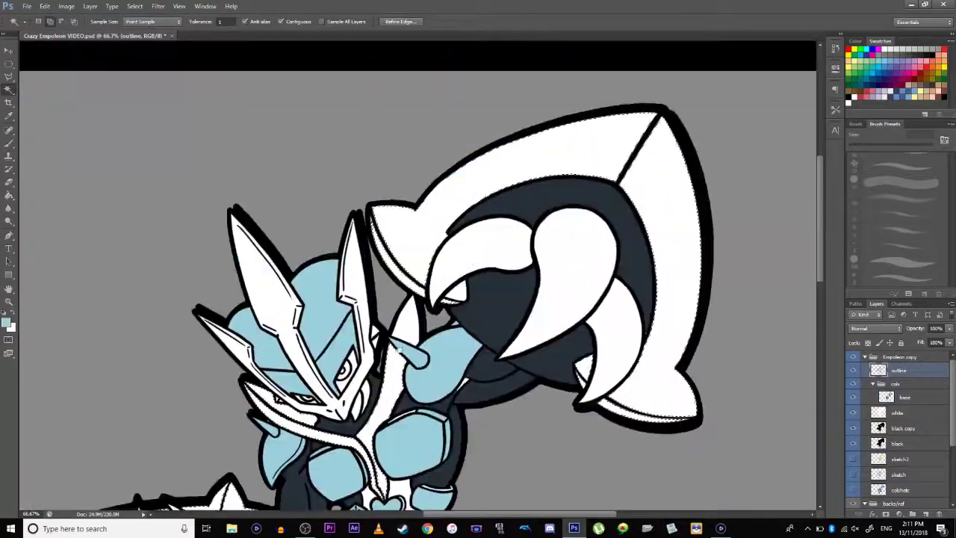
{"action": "left_click_drag", "start_coordinate": [373, 374], "coordinate": [461, 198]}
{"action": "left_click", "coordinate": [904, 397]}
{"action": "left_click_drag", "start_coordinate": [44, 70], "coordinate": [215, 239]}
{"action": "key", "text": "g"}
{"action": "left_click", "coordinate": [215, 239], "text": "alt"}
{"action": "left_click_drag", "start_coordinate": [560, 374], "coordinate": [430, 271]}
{"action": "left_click", "coordinate": [441, 343]}
- Select the tail on the outline layer and fill it with the dark body colour on the base layer
{"action": "left_click", "coordinate": [898, 371]}
{"action": "left_click", "coordinate": [274, 141]}
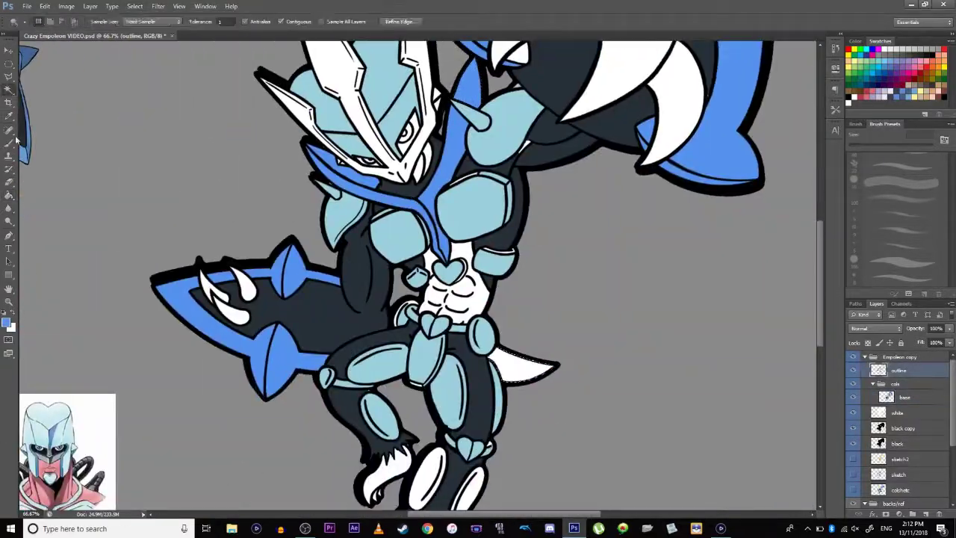
{"action": "left_click", "coordinate": [905, 398]}
{"action": "left_click", "coordinate": [545, 273]}
- Select the head crest, claws and feet on the outline layer and fill them with yellow on the base layer
{"action": "left_click", "coordinate": [899, 370]}
{"action": "left_click", "coordinate": [905, 397]}
{"action": "left_click", "coordinate": [456, 432]}
{"action": "left_click", "coordinate": [898, 370]}
{"action": "left_click_drag", "start_coordinate": [448, 224], "coordinate": [423, 379]}
{"action": "left_click_drag", "start_coordinate": [374, 224], "coordinate": [471, 292]}
{"action": "left_click", "coordinate": [904, 398]}
{"action": "left_click", "coordinate": [416, 234]}
- Fill the silhouette on the white layer with bright pink
{"action": "left_click_drag", "start_coordinate": [417, 455], "coordinate": [385, 151]}
{"action": "left_click", "coordinate": [897, 413]}
{"action": "left_click", "coordinate": [385, 243]}
{"action": "left_click", "coordinate": [905, 398]}
{"action": "left_click_drag", "start_coordinate": [145, 68], "coordinate": [414, 326]}
{"action": "key", "text": "ctrl+plus"}
{"action": "key", "text": "ctrl+plus"}
- Select the abdomen and lower chest areas around the heart on the outline layer
{"action": "left_click", "coordinate": [905, 397]}
{"action": "left_click", "coordinate": [898, 370]}
{"action": "left_click", "coordinate": [448, 308], "text": "shift"}
{"action": "left_click", "coordinate": [904, 397]}
{"action": "left_click", "coordinate": [445, 310]}
{"action": "left_click", "coordinate": [899, 370]}
{"action": "left_click", "coordinate": [905, 398]}
{"action": "left_click", "coordinate": [899, 370]}
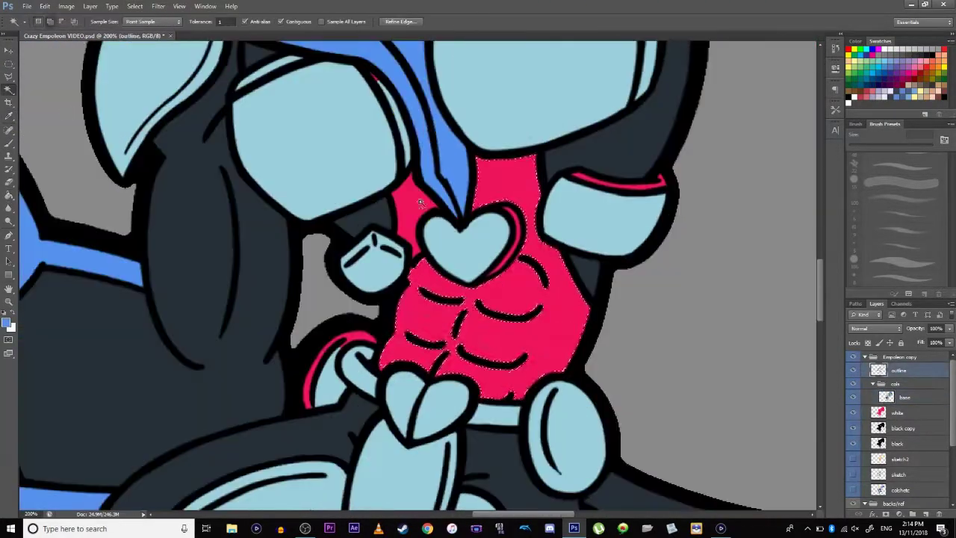
- Expand the torso selection and fill it with off-white on the base layer
{"action": "key", "text": "ctrl+minus"}
{"action": "left_click", "coordinate": [134, 6]}
{"action": "left_click", "coordinate": [904, 397]}
{"action": "left_click", "coordinate": [534, 389]}
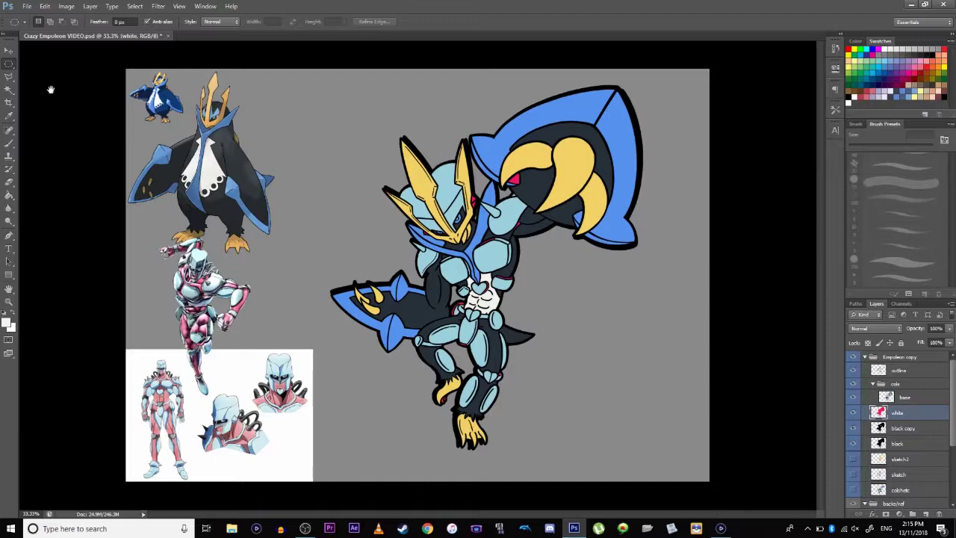
- Hide the cols group to inspect the pink silhouette beneath, and show the group again
{"action": "left_click", "coordinate": [854, 384]}
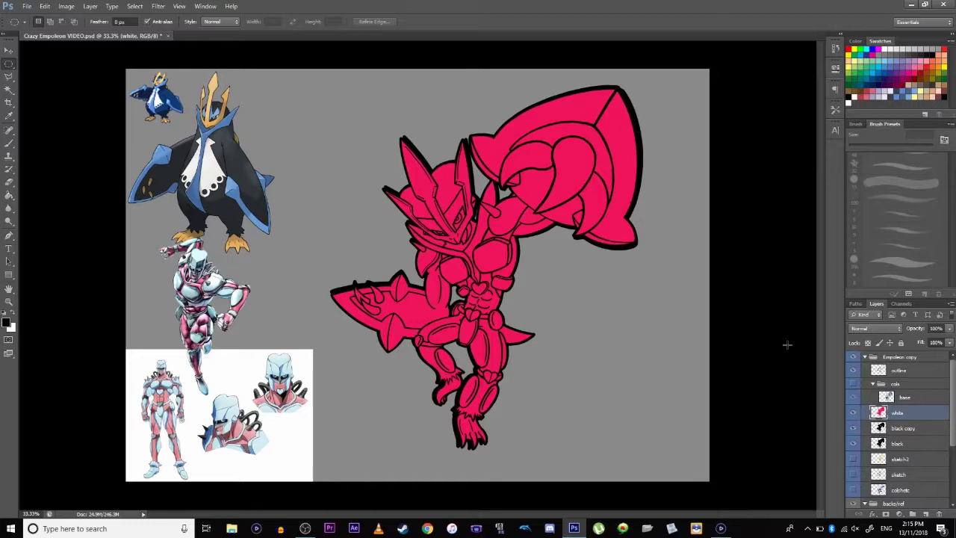
{"action": "left_click", "coordinate": [855, 386]}
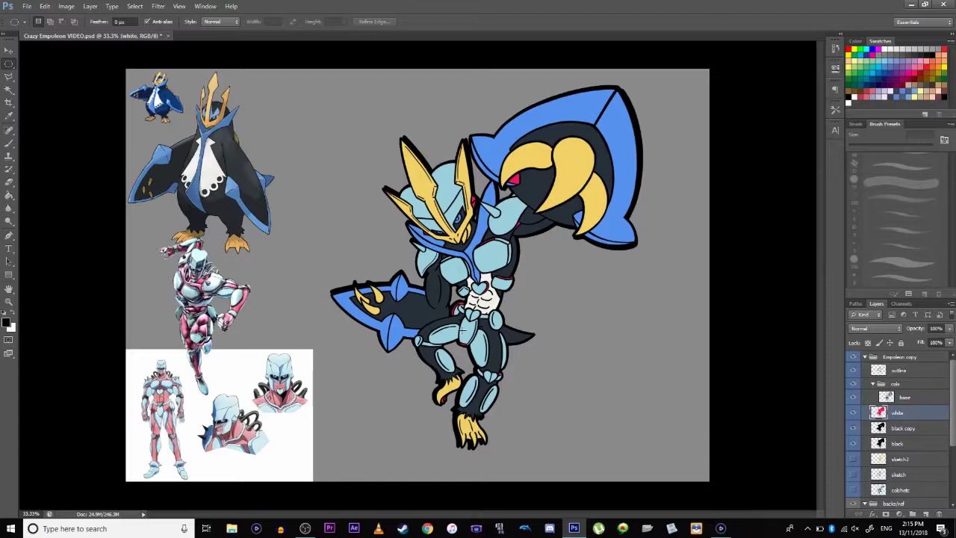
{"action": "left_click", "coordinate": [9, 91]}
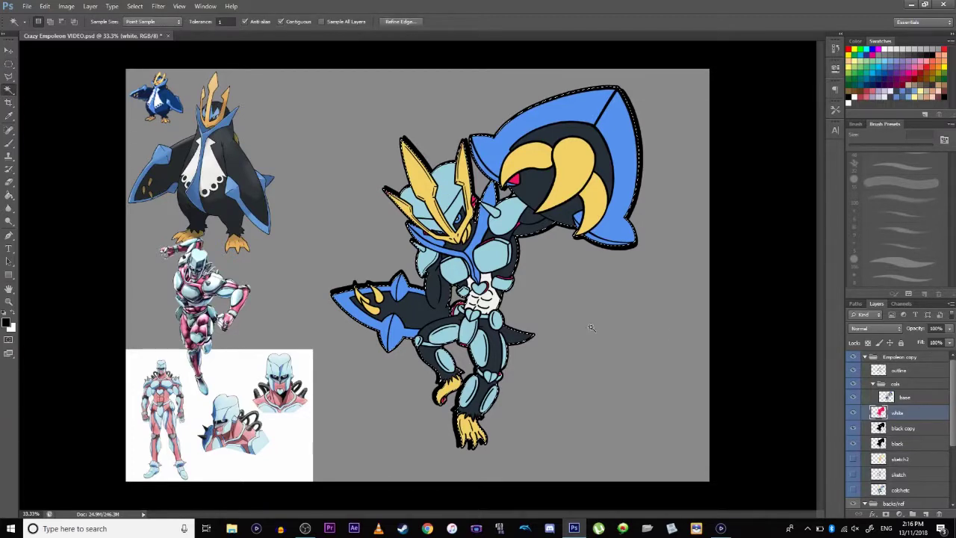
{"action": "left_click", "coordinate": [886, 397], "text": "ctrl"}
{"action": "key", "text": "b"}
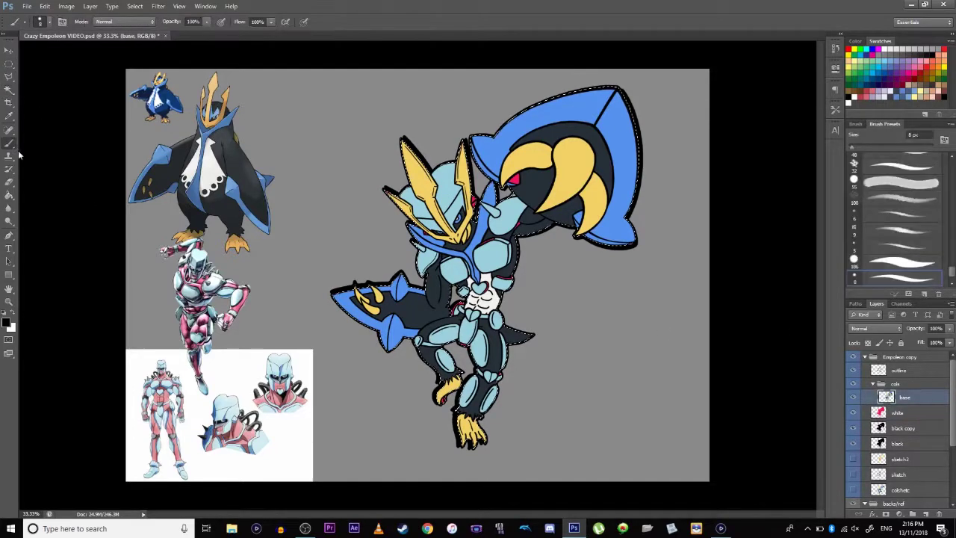
{"action": "key", "text": "ctrl+plus"}
{"action": "key", "text": "ctrl+plus"}
{"action": "key", "text": "ctrl+plus"}
{"action": "key", "text": "ctrl+plus"}
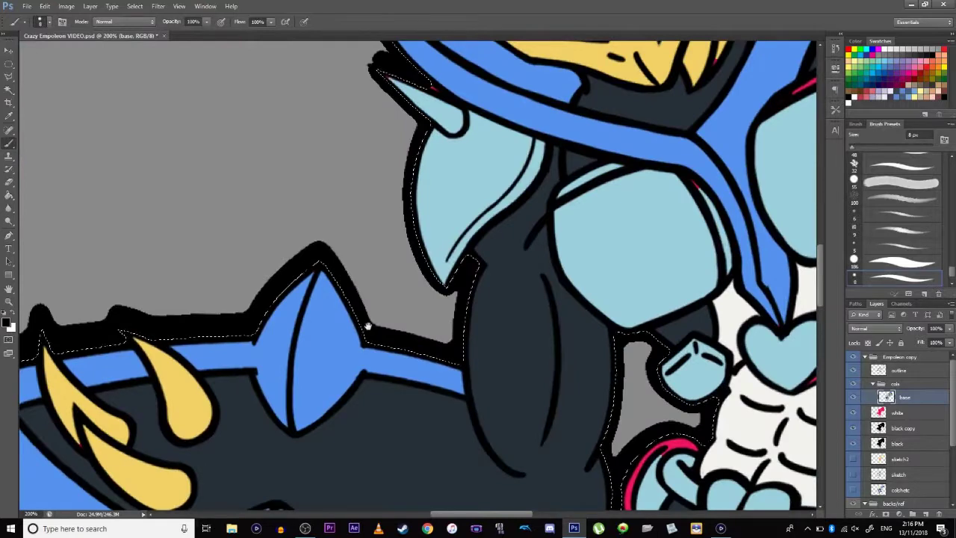
{"action": "scroll", "coordinate": [366, 328], "scroll_direction": "up", "scroll_amount": 4}
{"action": "left_click", "coordinate": [9, 65]}
{"action": "left_click", "coordinate": [393, 342]}
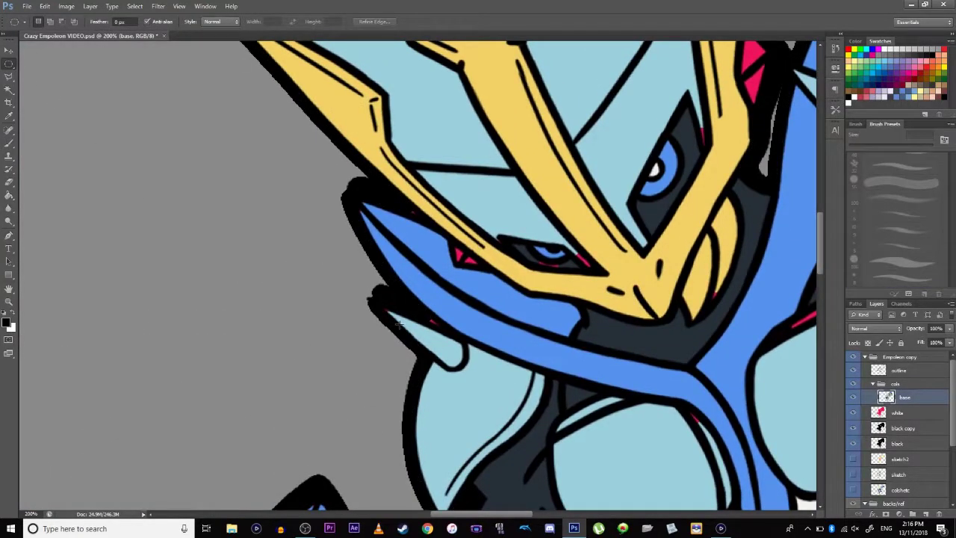
{"action": "left_click", "coordinate": [909, 414]}
{"action": "left_click", "coordinate": [8, 91]}
{"action": "left_click", "coordinate": [223, 148]}
{"action": "left_click", "coordinate": [8, 64]}
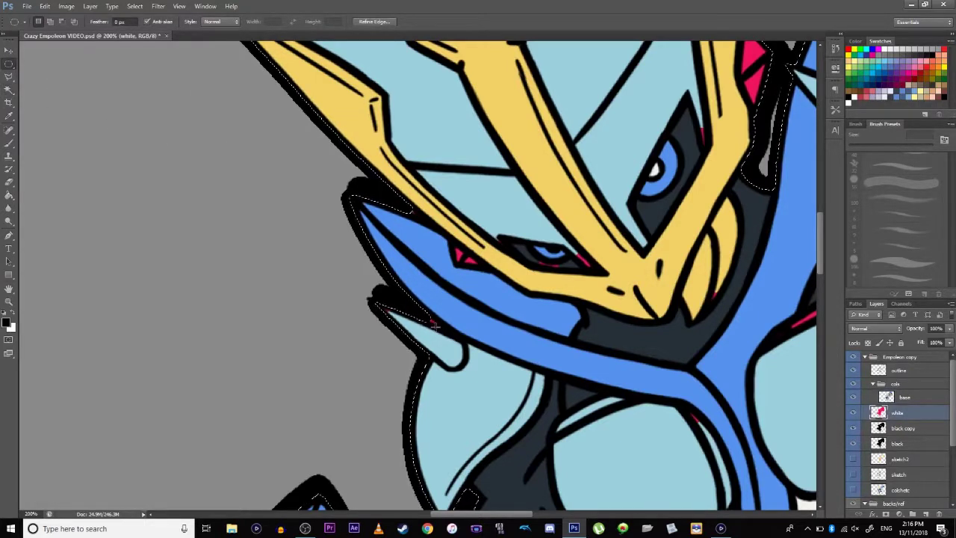
{"action": "left_click", "coordinate": [93, 104]}
{"action": "left_click_drag", "start_coordinate": [329, 311], "coordinate": [255, 254]}
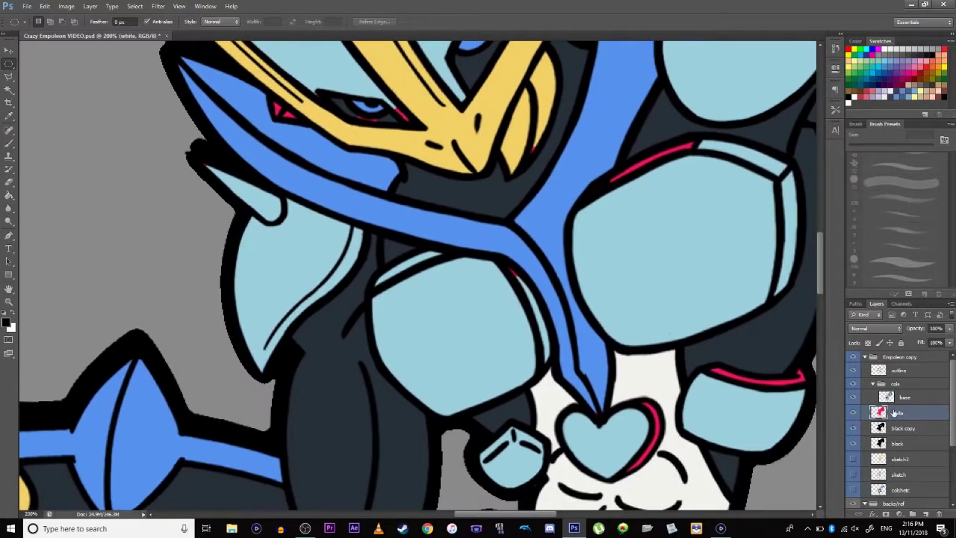
- Select the silhouette on the white layer and paint the pink gaps along the chest plates light blue on the base layer
{"action": "left_click", "coordinate": [9, 89]}
{"action": "left_click", "coordinate": [280, 238]}
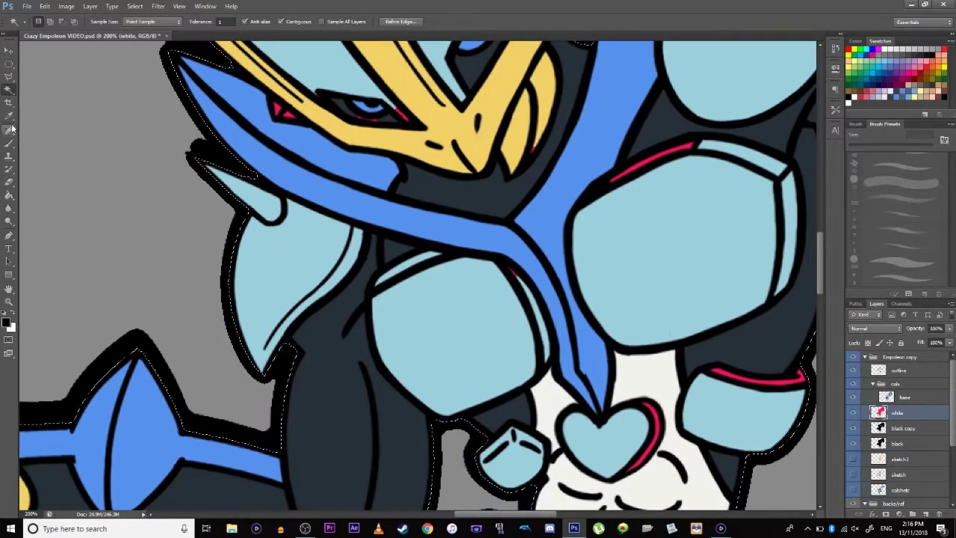
{"action": "left_click", "coordinate": [9, 117]}
{"action": "left_click", "coordinate": [255, 237]}
{"action": "key", "text": "b"}
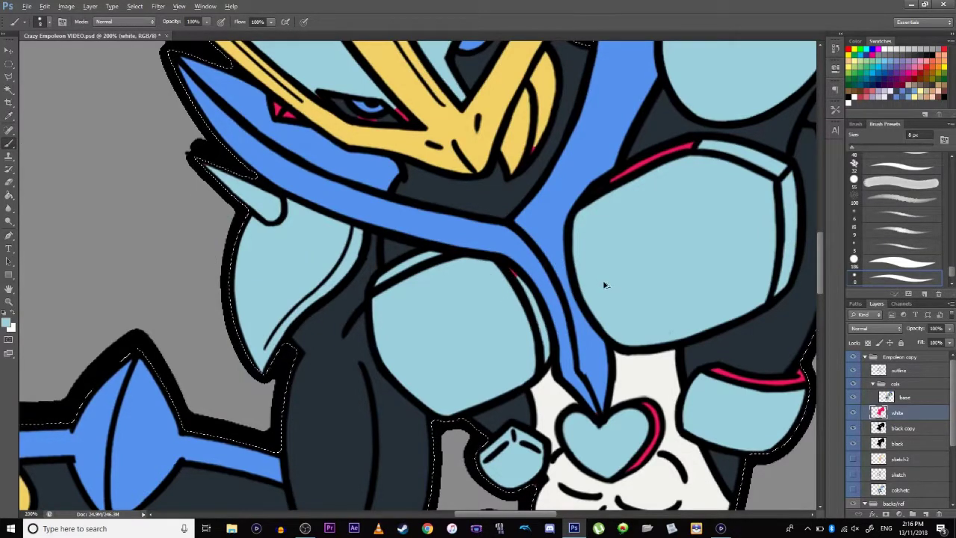
{"action": "key", "text": "alt+bracketright"}
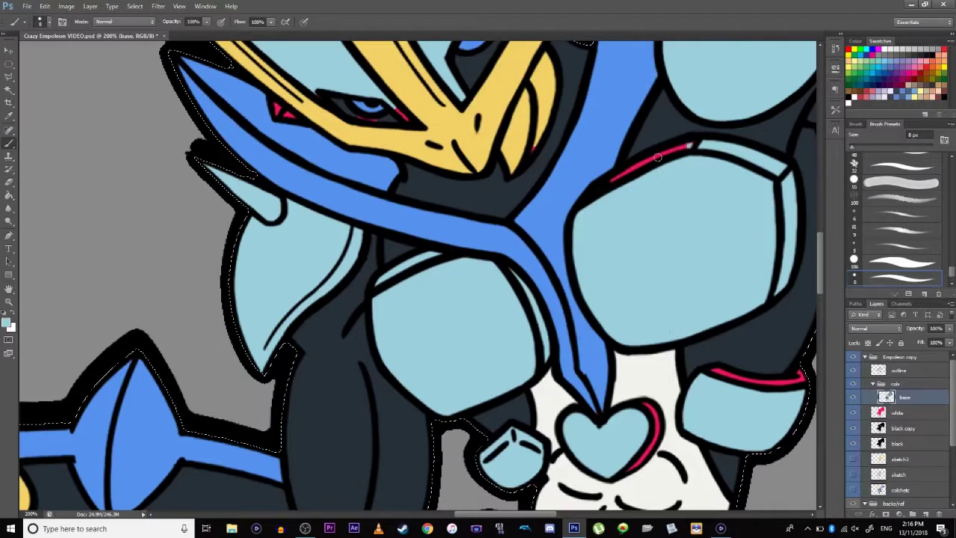
{"action": "left_click_drag", "start_coordinate": [620, 175], "coordinate": [693, 146]}
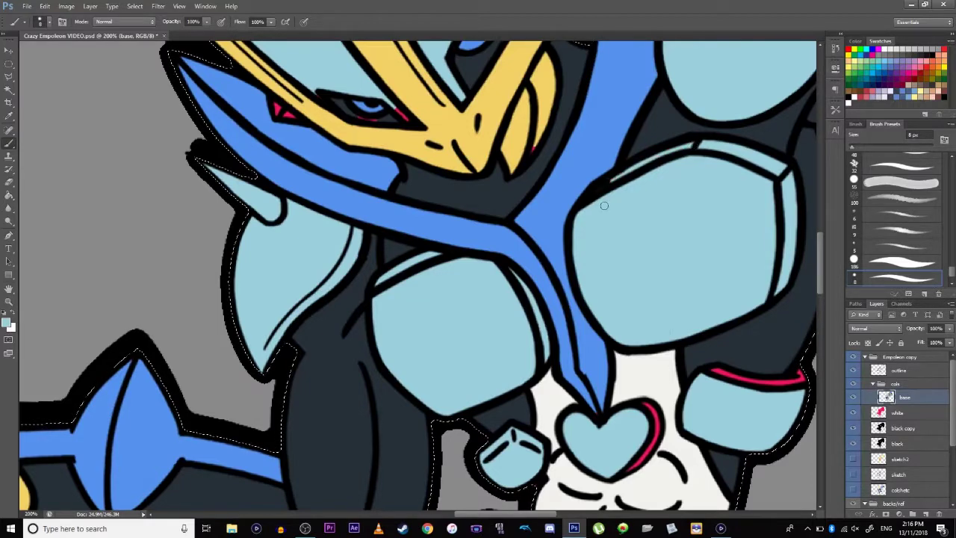
- Sample the crest's yellow and paint over the pink gap at the tip of the small outer crest spike
{"action": "left_click_drag", "start_coordinate": [241, 124], "coordinate": [394, 329]}
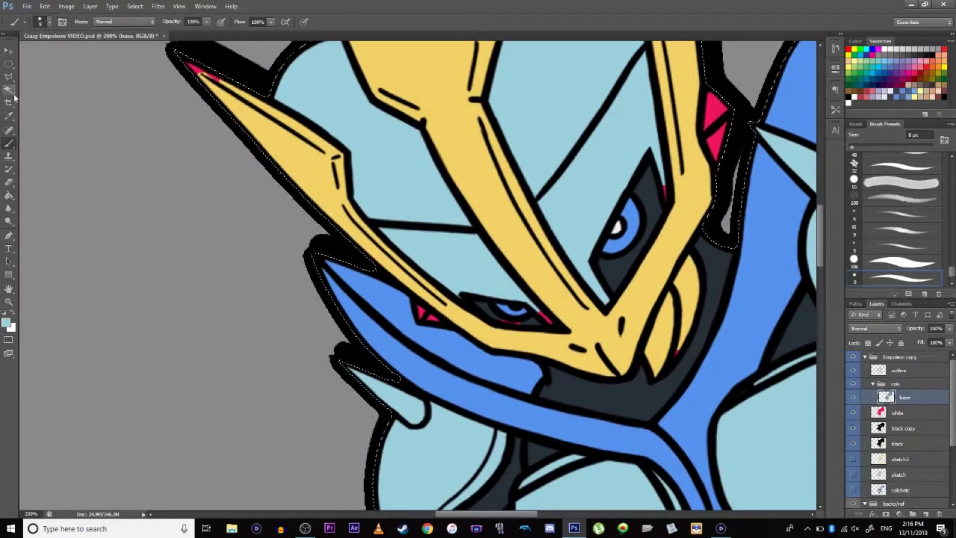
{"action": "left_click_drag", "start_coordinate": [199, 94], "coordinate": [300, 273]}
{"action": "left_click", "coordinate": [9, 117]}
{"action": "left_click", "coordinate": [375, 291]}
{"action": "left_click", "coordinate": [9, 144]}
{"action": "left_click_drag", "start_coordinate": [299, 247], "coordinate": [337, 273]}
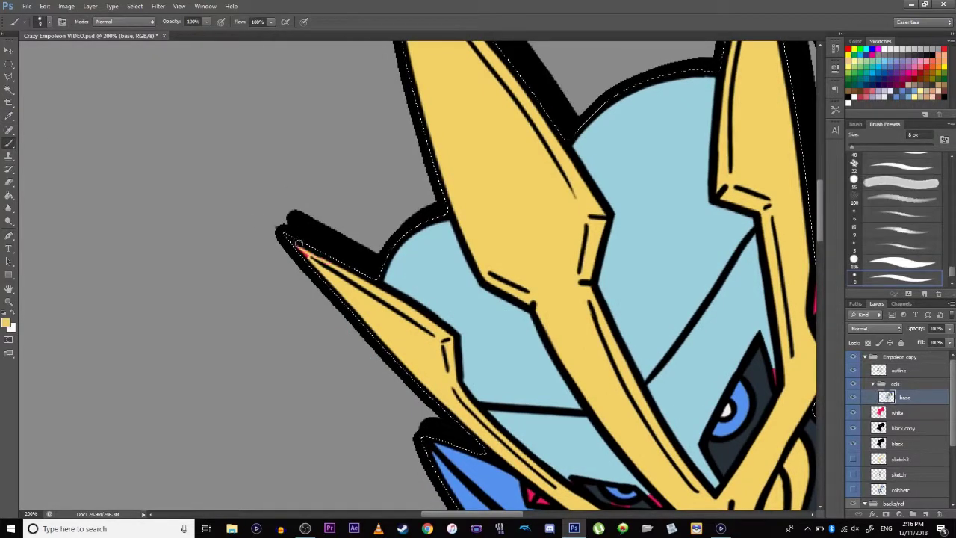
- Sample the raised flipper's blue and cover the pink sliver at the corner of its rim beside the crest
{"action": "left_click_drag", "start_coordinate": [321, 237], "coordinate": [356, 457]}
{"action": "left_click_drag", "start_coordinate": [625, 303], "coordinate": [357, 277]}
{"action": "left_click_drag", "start_coordinate": [525, 150], "coordinate": [518, 188]}
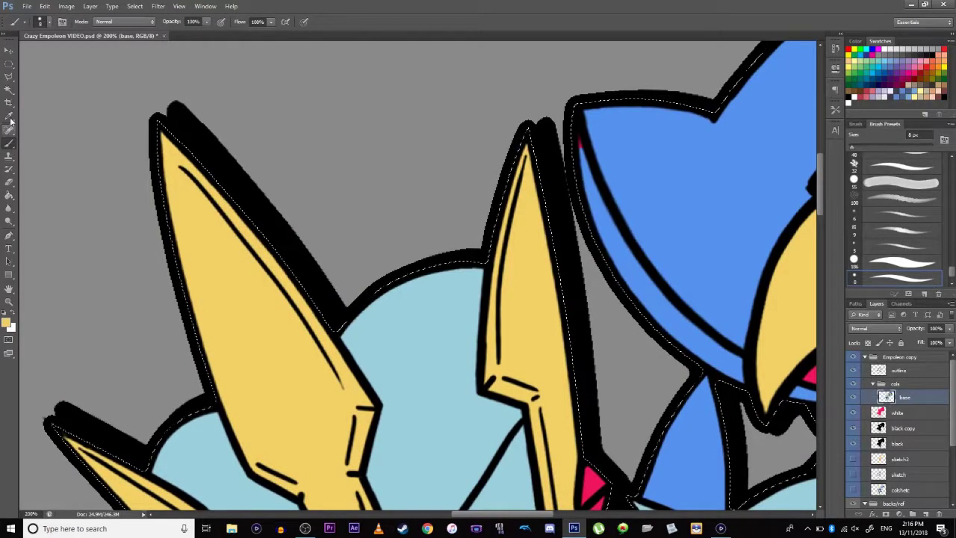
{"action": "left_click", "coordinate": [634, 190], "text": "alt"}
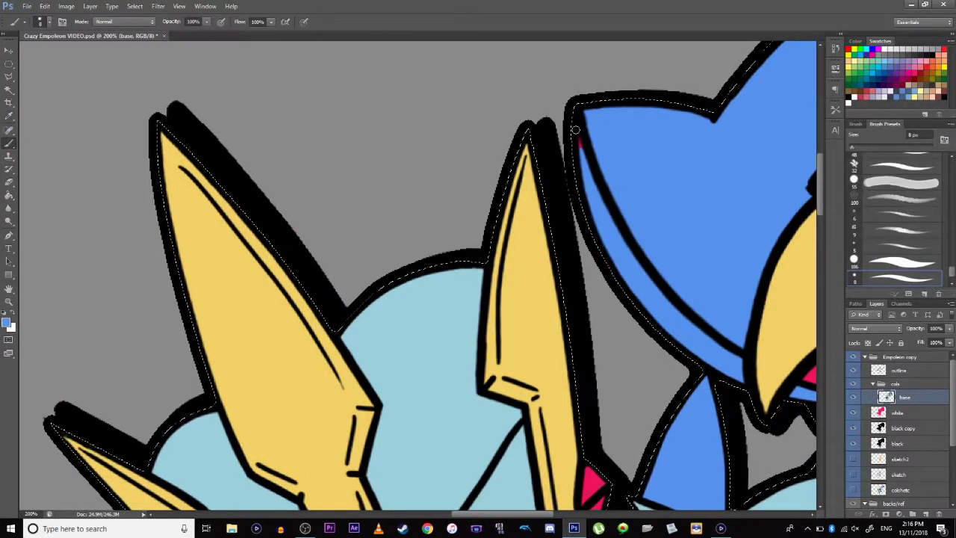
- Enlarge the brush to 16 px and paint the pink gap beneath the raised flipper's first claw blue
{"action": "left_click_drag", "start_coordinate": [710, 361], "coordinate": [451, 313]}
{"action": "key", "text": "bracketright"}
{"action": "key", "text": "bracketright"}
{"action": "key", "text": "bracketright"}
{"action": "key", "text": "bracketright"}
{"action": "key", "text": "bracketright"}
{"action": "key", "text": "bracketright"}
{"action": "key", "text": "bracketright"}
{"action": "key", "text": "bracketright"}
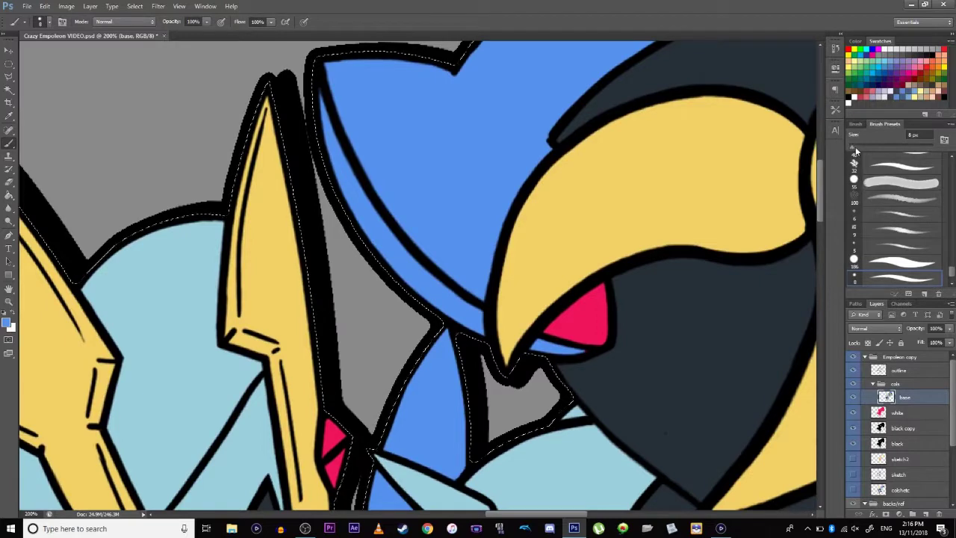
{"action": "mouse_move", "coordinate": [563, 359]}
{"action": "left_mouse_down"}
{"action": "mouse_move", "coordinate": [598, 295]}
{"action": "mouse_move", "coordinate": [549, 331]}
{"action": "mouse_move", "coordinate": [596, 306]}
{"action": "mouse_move", "coordinate": [601, 318]}
{"action": "left_mouse_up"}
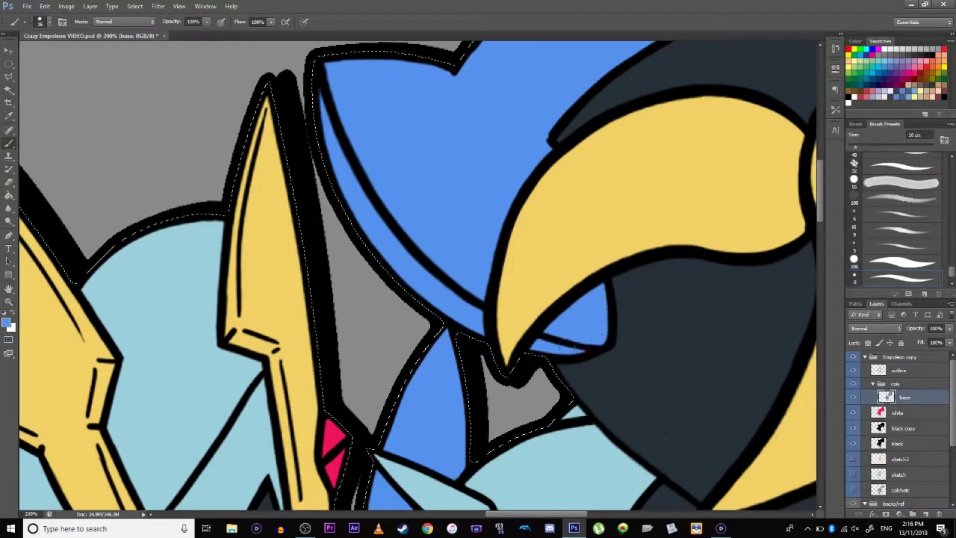
- Sample the dark navy and cover the tiny pink gap beside the raised flipper's last claw with an 8 px brush
{"action": "left_click_drag", "start_coordinate": [552, 288], "coordinate": [305, 414]}
{"action": "left_click_drag", "start_coordinate": [666, 243], "coordinate": [335, 416]}
{"action": "left_click_drag", "start_coordinate": [374, 498], "coordinate": [411, 71]}
{"action": "left_click_drag", "start_coordinate": [350, 500], "coordinate": [352, 458]}
{"action": "key", "text": "i"}
{"action": "left_click", "coordinate": [142, 165]}
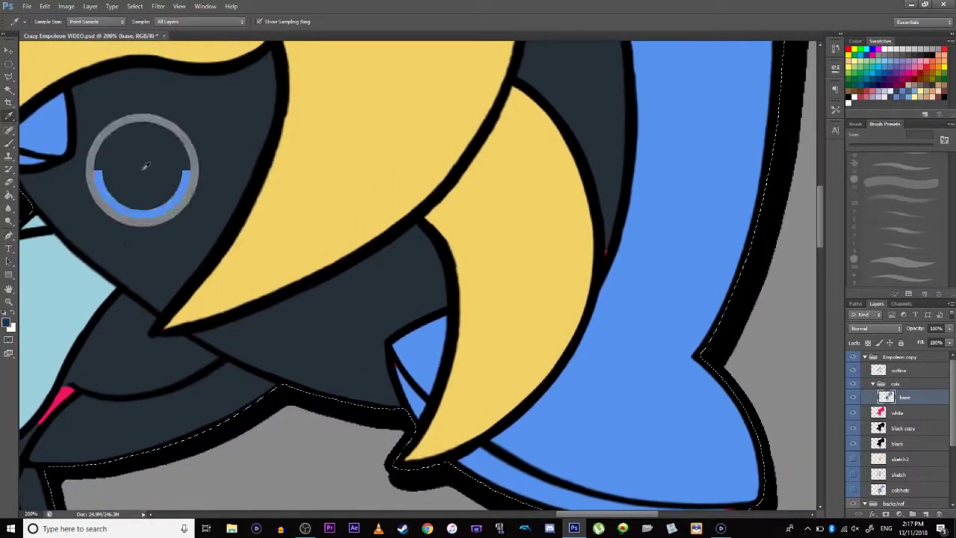
{"action": "left_click", "coordinate": [10, 144]}
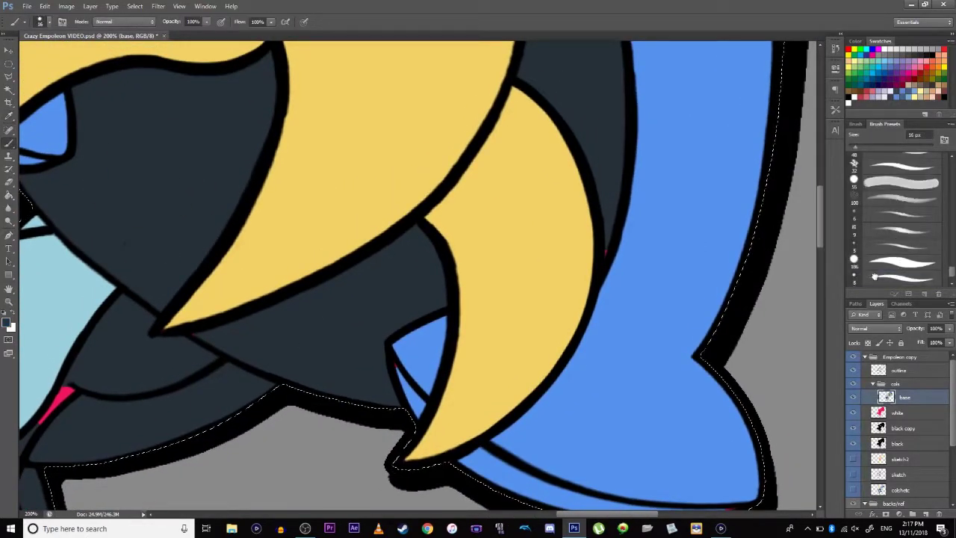
{"action": "left_click", "coordinate": [604, 256]}
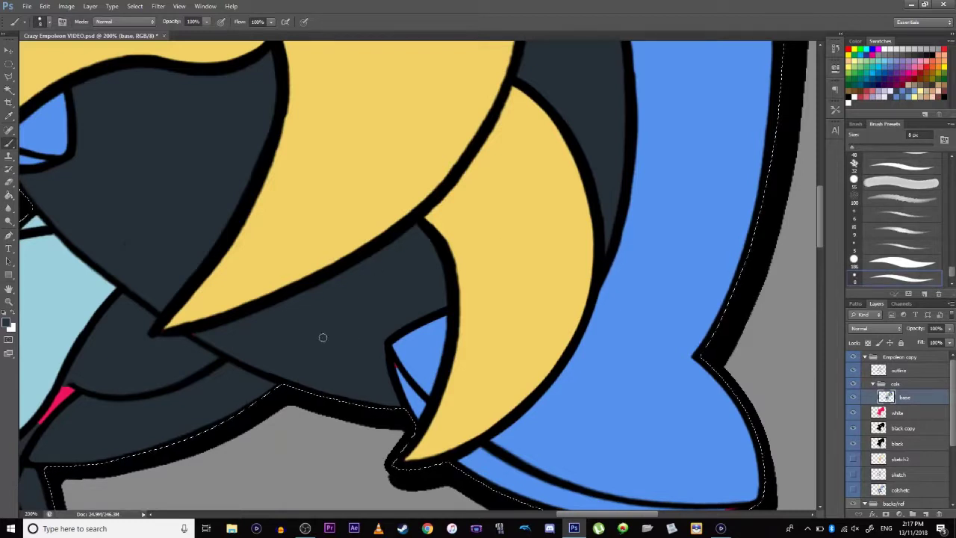
- Sample the raised flipper's blue for touching up the small gaps along its edge
{"action": "key", "text": "i"}
{"action": "left_click", "coordinate": [606, 403]}
{"action": "key", "text": "b"}
{"action": "key", "text": "ctrl+minus"}
{"action": "key", "text": "ctrl+minus"}
{"action": "key", "text": "ctrl+minus"}
{"action": "key", "text": "ctrl+minus"}
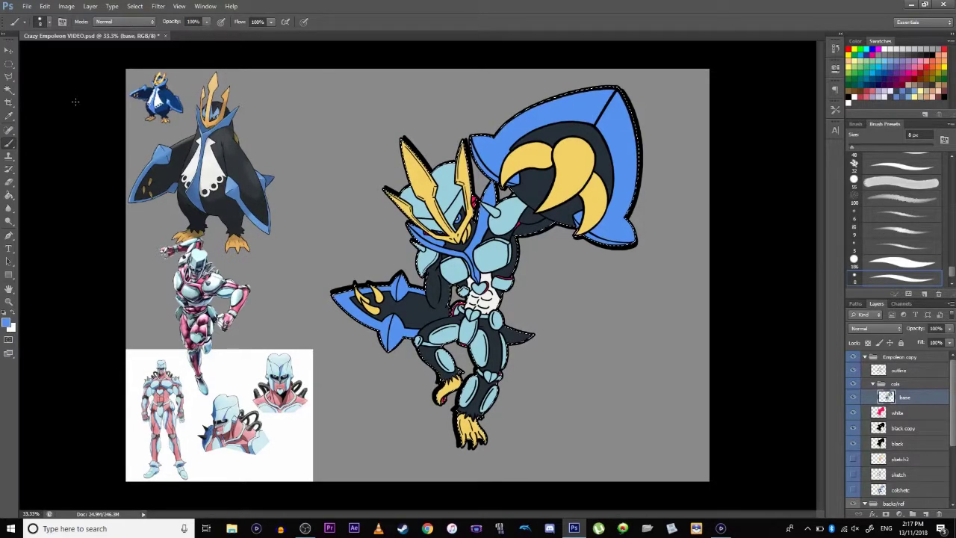
- Sample the armour's light blue and paint the pink gap on the curved hip piece with a 32 px brush
{"action": "key", "text": "ctrl+d"}
{"action": "key", "text": "ctrl+plus"}
{"action": "key", "text": "ctrl+plus"}
{"action": "key", "text": "ctrl+plus"}
{"action": "key", "text": "ctrl+plus"}
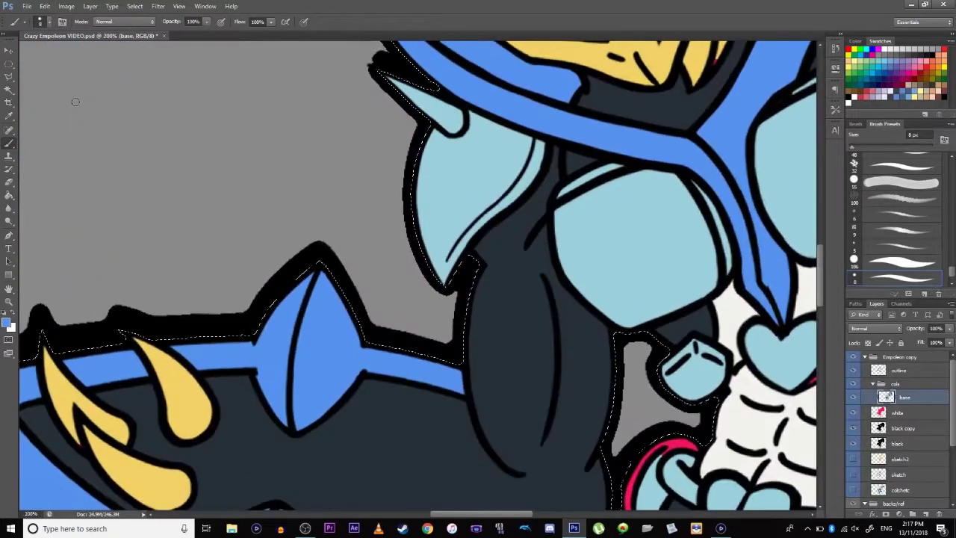
{"action": "left_click", "coordinate": [10, 116]}
{"action": "left_click", "coordinate": [424, 198]}
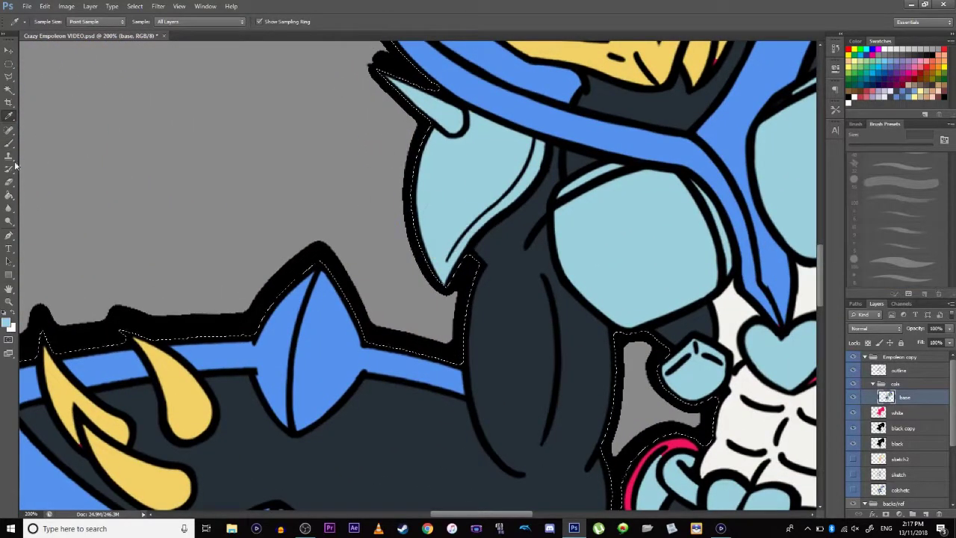
{"action": "left_click", "coordinate": [9, 144]}
{"action": "left_click_drag", "start_coordinate": [456, 388], "coordinate": [250, 241]}
{"action": "left_click_drag", "start_coordinate": [851, 148], "coordinate": [861, 147]}
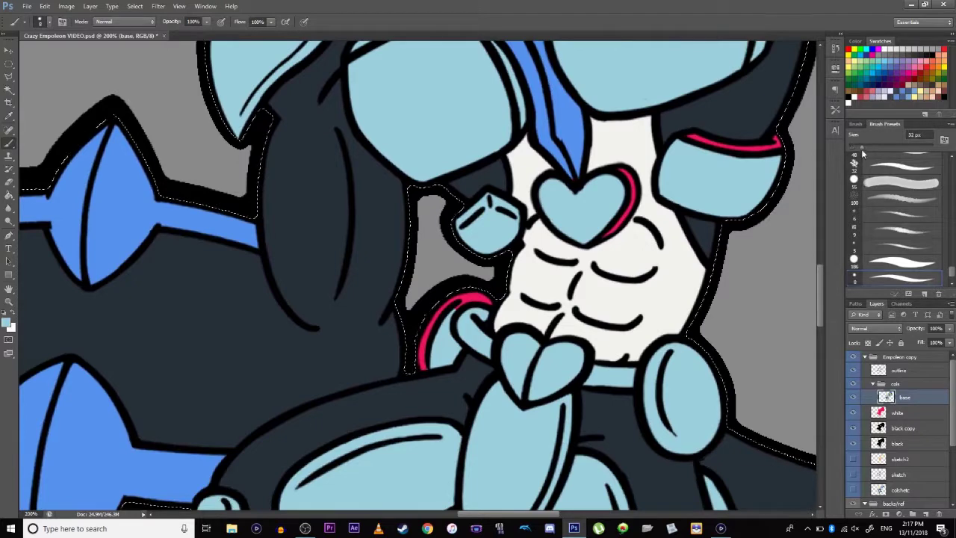
{"action": "left_click_drag", "start_coordinate": [480, 294], "coordinate": [465, 308]}
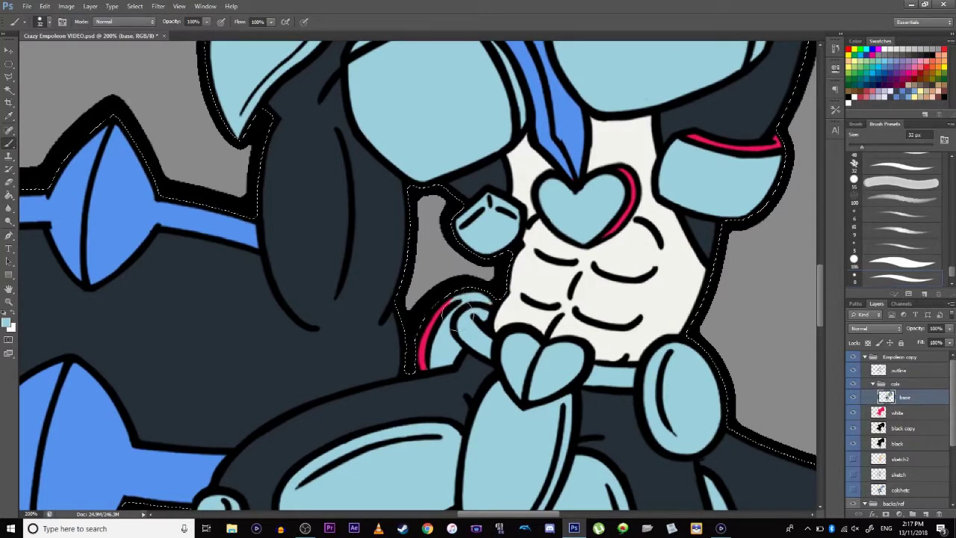
- Reduce the brush to 12 px and paint the pink side of the abdomen heart light blue
{"action": "left_click_drag", "start_coordinate": [862, 147], "coordinate": [854, 147]}
{"action": "mouse_move", "coordinate": [613, 177]}
{"action": "left_mouse_down"}
{"action": "mouse_move", "coordinate": [629, 191]}
{"action": "mouse_move", "coordinate": [628, 178]}
{"action": "left_mouse_up"}
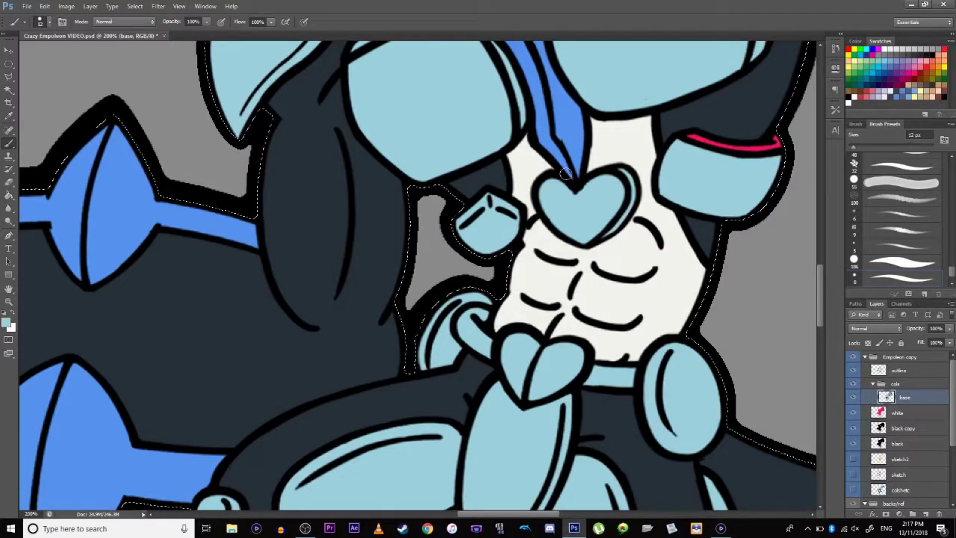
{"action": "left_click", "coordinate": [99, 194], "text": "alt"}
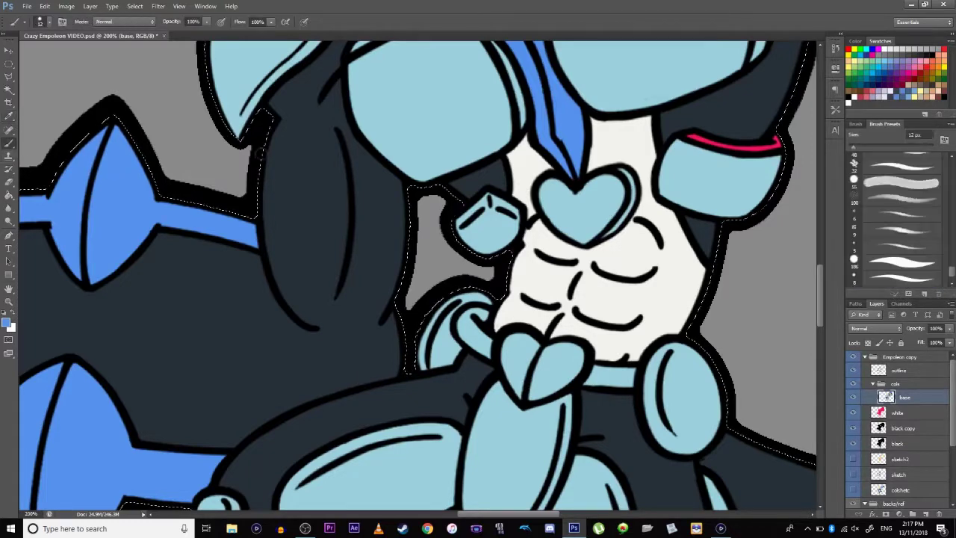
- Sample light blue again and paint the pink band along the upper edge of the arm cuff
{"action": "left_click_drag", "start_coordinate": [585, 263], "coordinate": [388, 405]}
{"action": "left_click", "coordinate": [42, 152]}
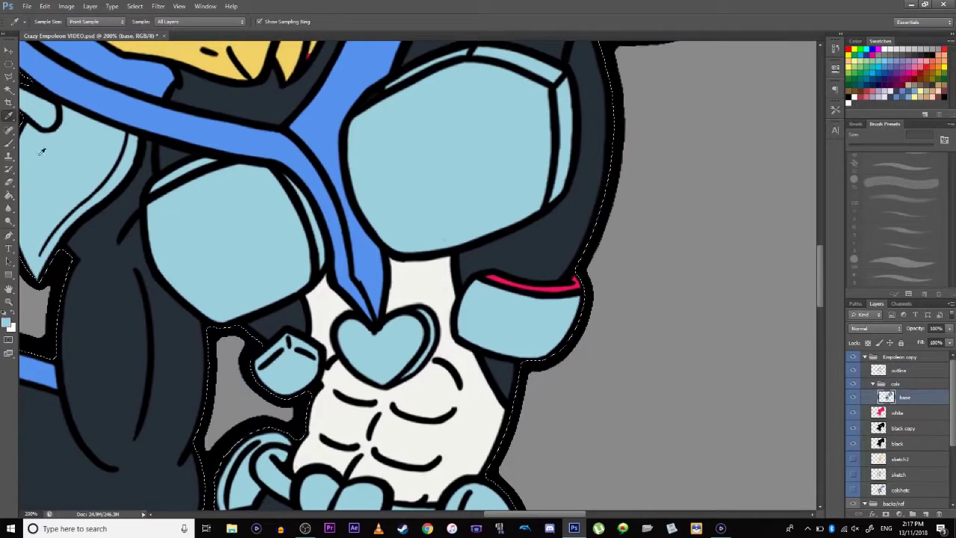
{"action": "key", "text": "b"}
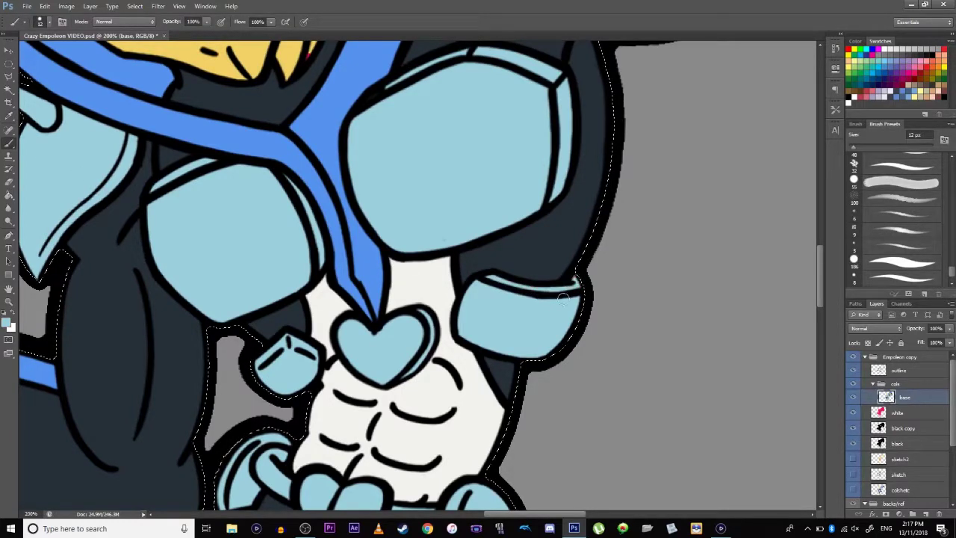
- Paint the pink gap under the central hip guard light blue and the small gap below the bent knee dark navy
{"action": "left_click_drag", "start_coordinate": [340, 388], "coordinate": [360, 234]}
{"action": "left_click_drag", "start_coordinate": [343, 433], "coordinate": [353, 292]}
{"action": "left_click_drag", "start_coordinate": [352, 456], "coordinate": [357, 310]}
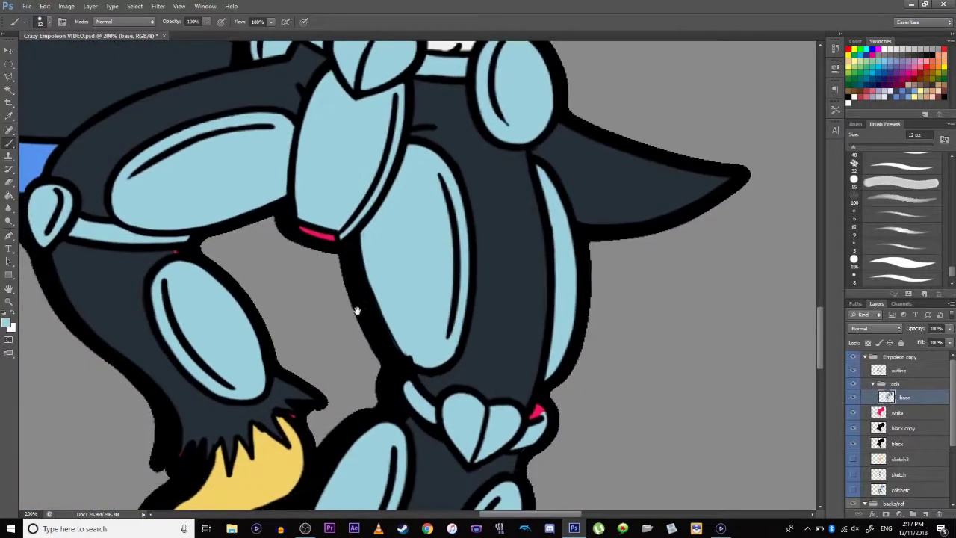
{"action": "left_click_drag", "start_coordinate": [334, 236], "coordinate": [327, 234]}
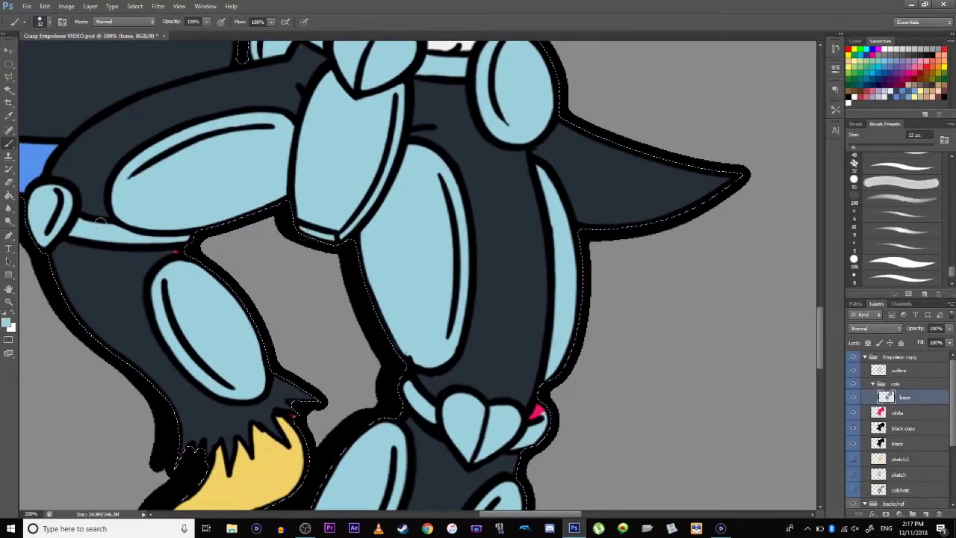
{"action": "left_click", "coordinate": [78, 318], "text": "alt"}
{"action": "left_click_drag", "start_coordinate": [175, 252], "coordinate": [159, 268]}
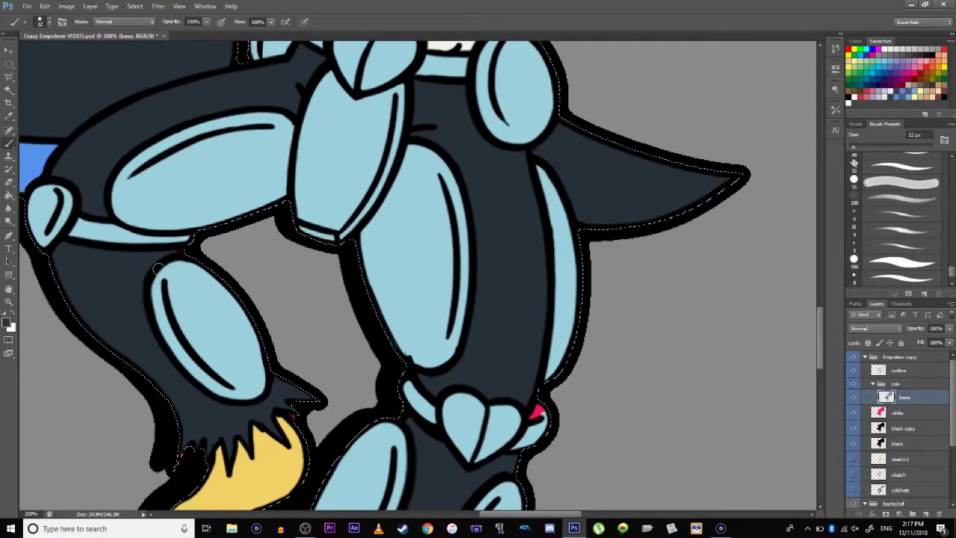
- Sample light blue from the shin guard and paint the pink gap beside the standing leg's knee heart
{"action": "left_click", "coordinate": [9, 120]}
{"action": "left_click", "coordinate": [187, 295]}
{"action": "left_click", "coordinate": [9, 142]}
{"action": "left_click_drag", "start_coordinate": [539, 412], "coordinate": [533, 421]}
- Sample the foot's yellow and paint the pink toes of the raised foot
{"action": "left_click_drag", "start_coordinate": [402, 361], "coordinate": [417, 167]}
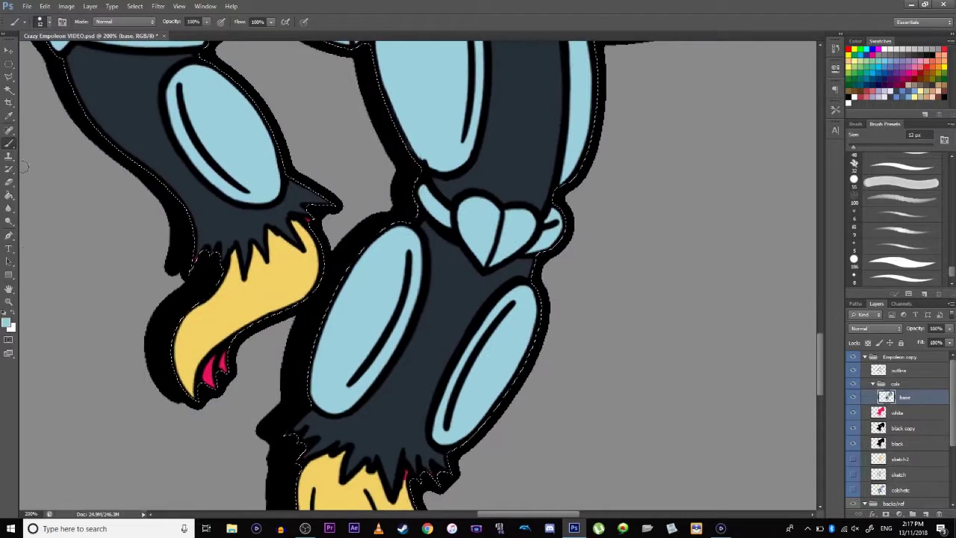
{"action": "left_click", "coordinate": [10, 116]}
{"action": "left_click", "coordinate": [225, 311]}
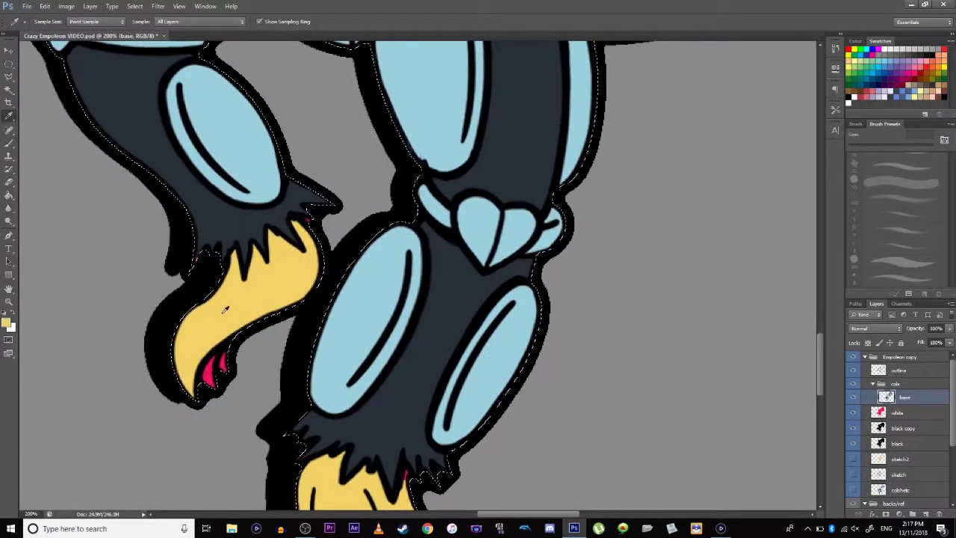
{"action": "left_click", "coordinate": [9, 143]}
{"action": "mouse_move", "coordinate": [222, 370]}
{"action": "left_mouse_down"}
{"action": "mouse_move", "coordinate": [206, 377]}
{"action": "mouse_move", "coordinate": [189, 344]}
{"action": "mouse_move", "coordinate": [128, 59]}
{"action": "left_mouse_up"}
- Sample the leg's dark navy and cover the small pink gaps in the ragged fringes above both feet
{"action": "left_click_drag", "start_coordinate": [206, 282], "coordinate": [212, 373]}
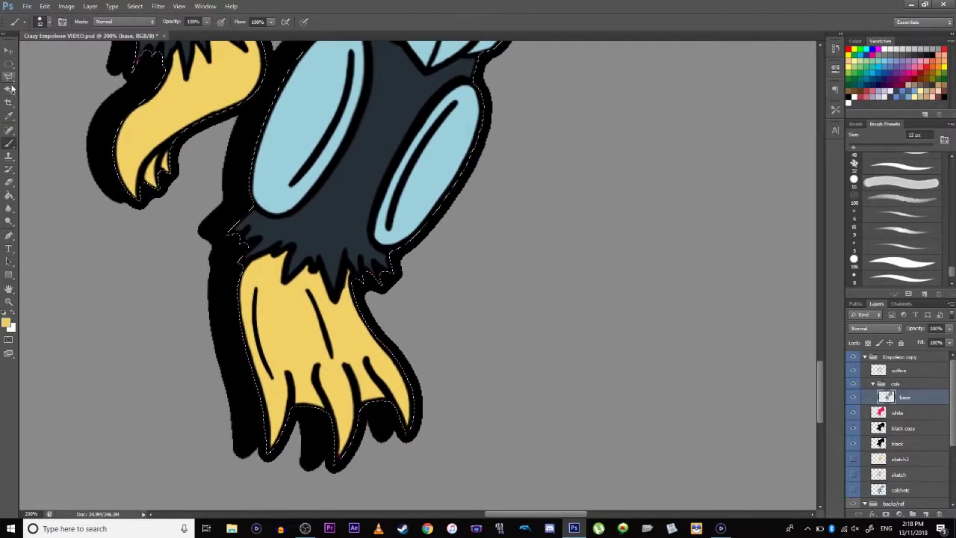
{"action": "key", "text": "i"}
{"action": "left_click", "coordinate": [320, 216]}
{"action": "key", "text": "b"}
{"action": "left_click_drag", "start_coordinate": [299, 219], "coordinate": [309, 274]}
{"action": "left_click_drag", "start_coordinate": [306, 222], "coordinate": [299, 218]}
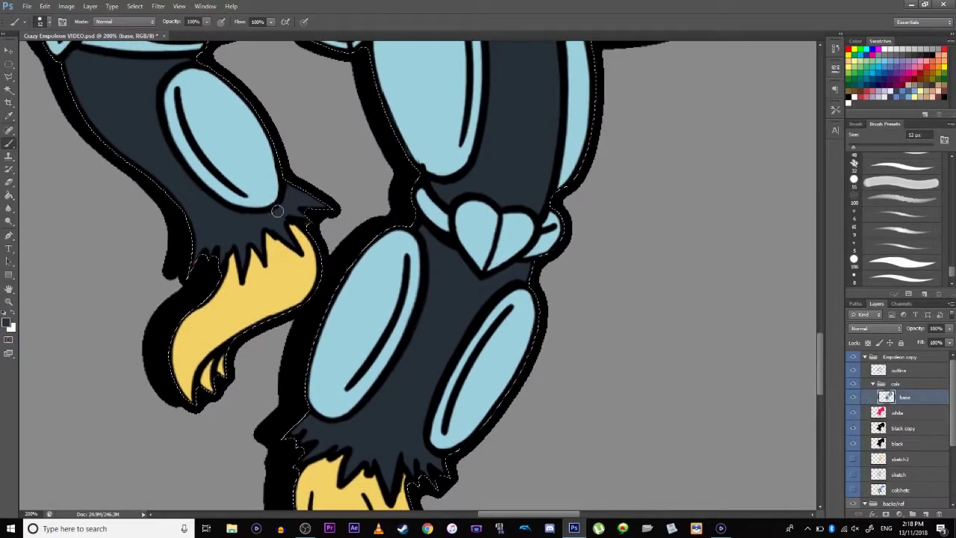
- Sample the claw yellow and touch up the area where the lowered flipper's claws overlap
{"action": "left_click_drag", "start_coordinate": [244, 50], "coordinate": [275, 244]}
{"action": "left_click_drag", "start_coordinate": [340, 288], "coordinate": [313, 417]}
{"action": "mouse_move", "coordinate": [273, 144]}
{"action": "left_mouse_down"}
{"action": "mouse_move", "coordinate": [267, 202]}
{"action": "mouse_move", "coordinate": [340, 340]}
{"action": "left_mouse_up"}
{"action": "mouse_move", "coordinate": [241, 213]}
{"action": "left_mouse_down"}
{"action": "mouse_move", "coordinate": [296, 261]}
{"action": "mouse_move", "coordinate": [373, 262]}
{"action": "mouse_move", "coordinate": [378, 279]}
{"action": "left_mouse_up"}
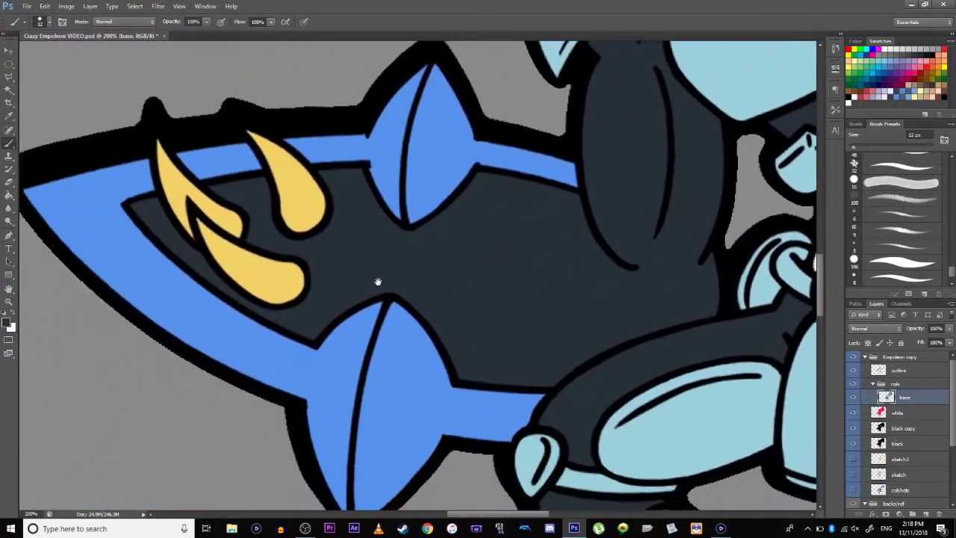
{"action": "left_click", "coordinate": [204, 242], "text": "alt"}
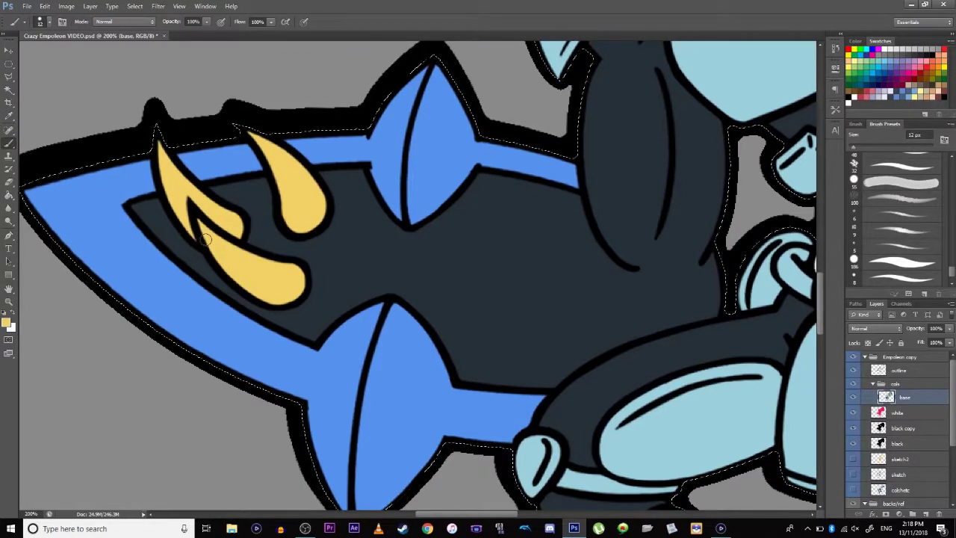
{"action": "left_click_drag", "start_coordinate": [317, 244], "coordinate": [222, 277]}
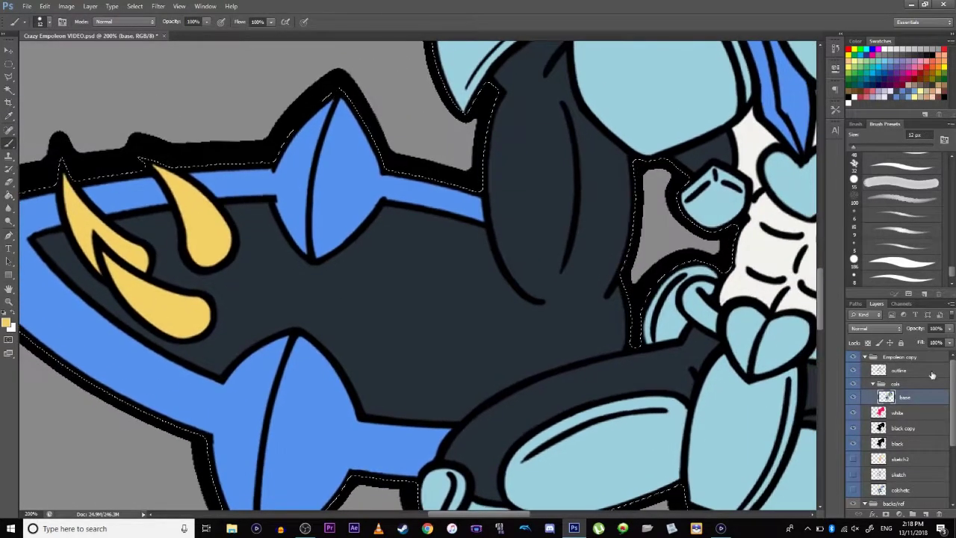
- Tidy the line joints around the lowered flipper's upper fin on the outline layer
{"action": "left_click", "coordinate": [931, 371]}
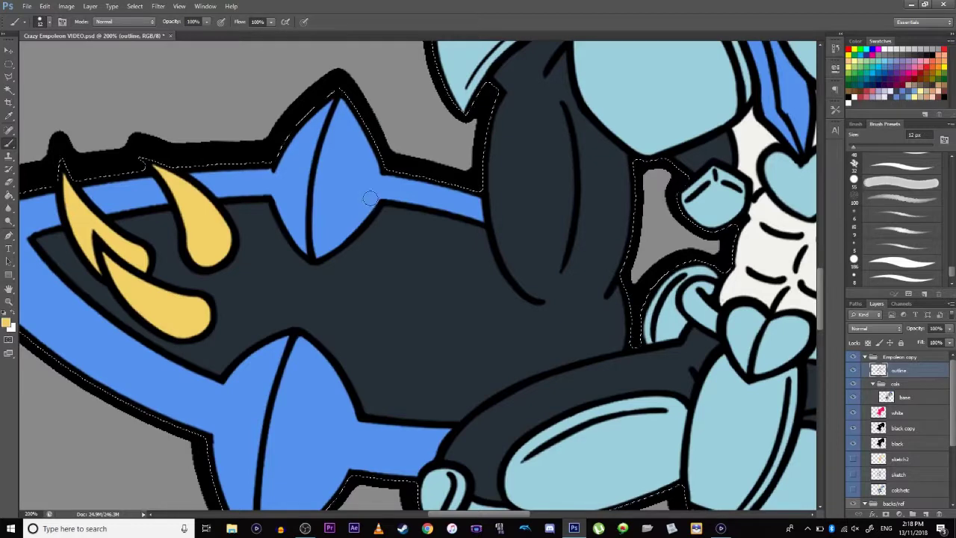
{"action": "key", "text": "ctrl+d"}
- Sample the crest's yellow and cover the pink gap at the edge of the beak's lower half on the base layer
{"action": "left_click_drag", "start_coordinate": [414, 282], "coordinate": [262, 411]}
{"action": "left_click_drag", "start_coordinate": [462, 183], "coordinate": [258, 348]}
{"action": "left_click_drag", "start_coordinate": [401, 316], "coordinate": [528, 441]}
{"action": "key", "text": "i"}
{"action": "left_click", "coordinate": [150, 139]}
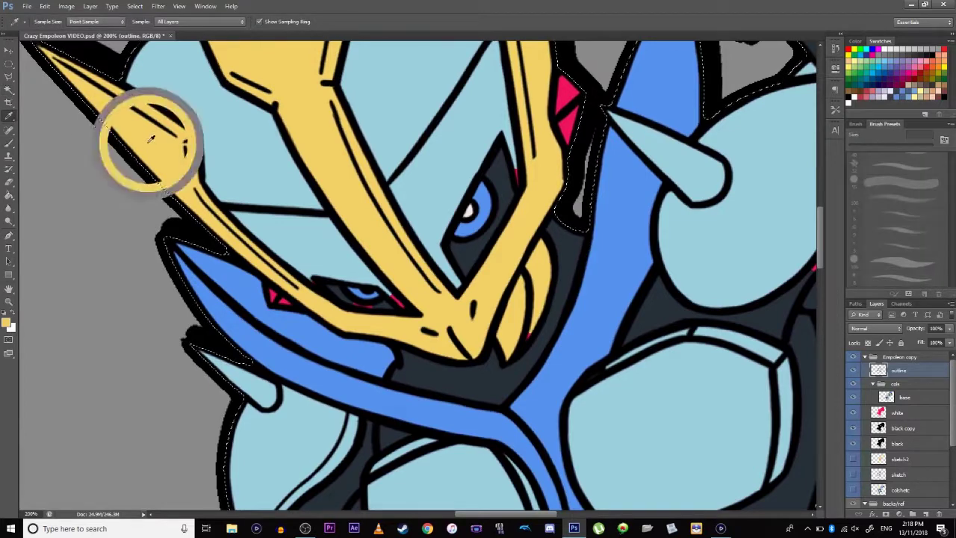
{"action": "key", "text": "b"}
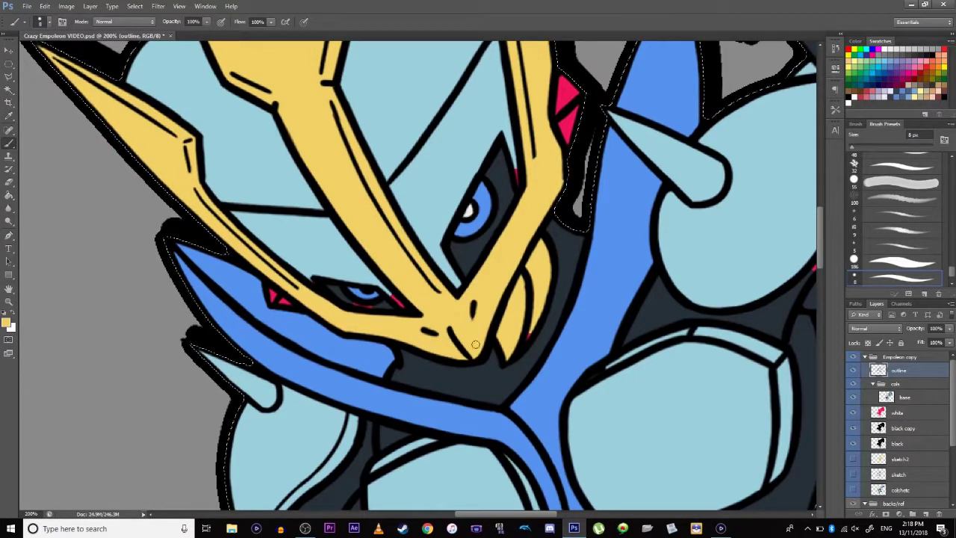
{"action": "left_click_drag", "start_coordinate": [534, 321], "coordinate": [520, 345]}
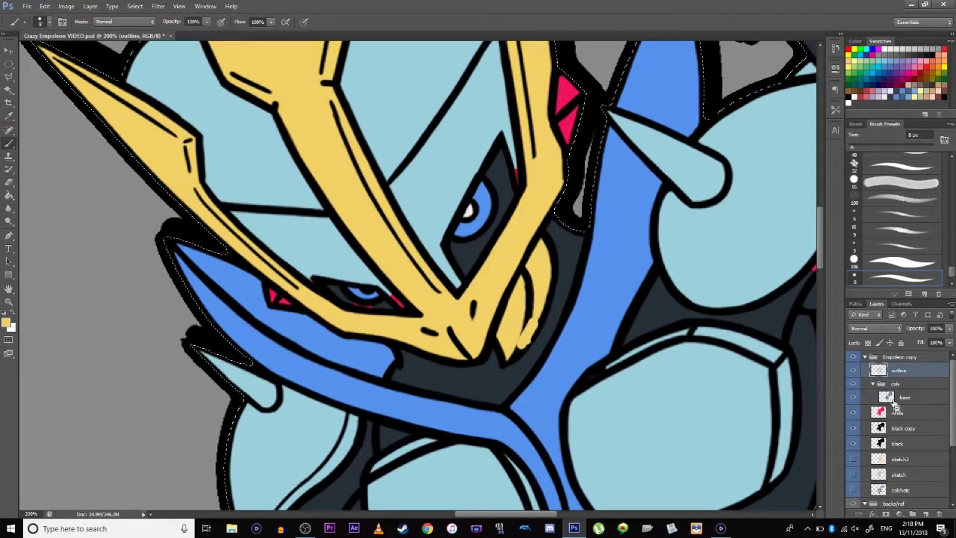
{"action": "key", "text": "ctrl+z"}
{"action": "left_click", "coordinate": [895, 397]}
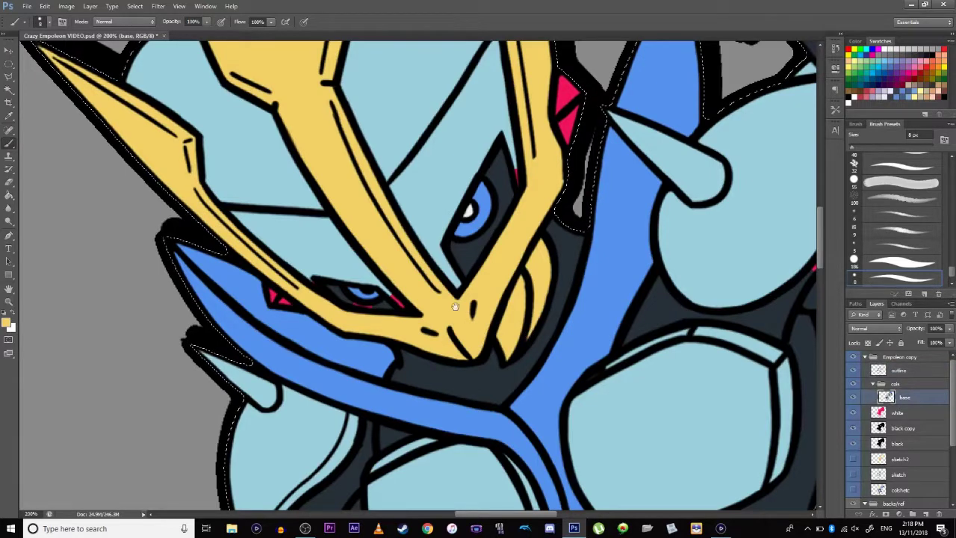
- Fill the pink slivers around both eyes with the helmet's light blue and the eye sockets' dark navy
{"action": "left_click_drag", "start_coordinate": [454, 306], "coordinate": [438, 431]}
{"action": "left_click", "coordinate": [9, 116]}
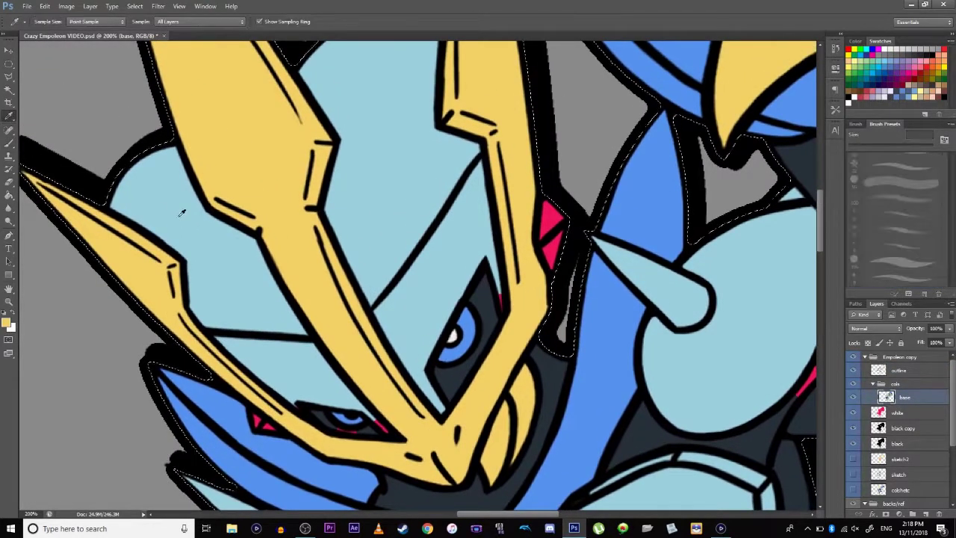
{"action": "left_click", "coordinate": [9, 143]}
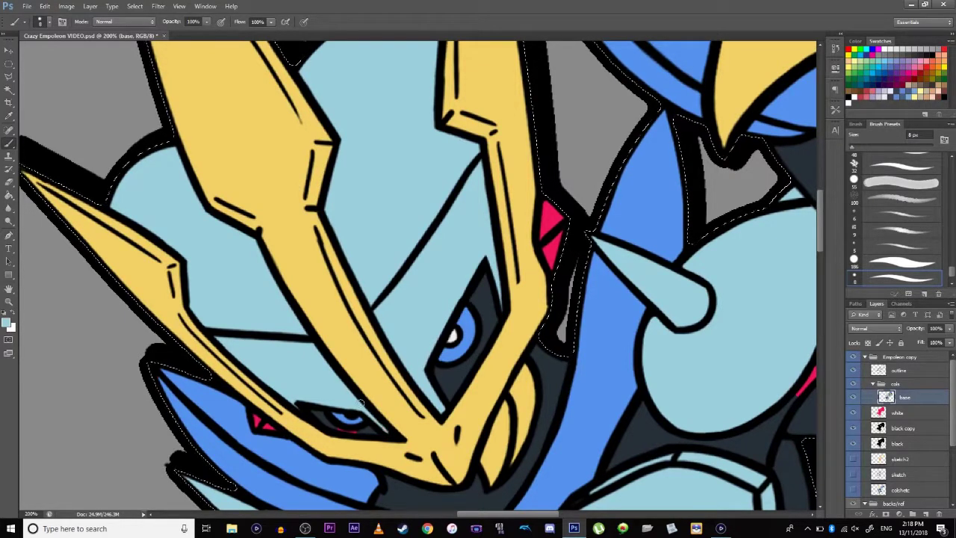
{"action": "key", "text": "i"}
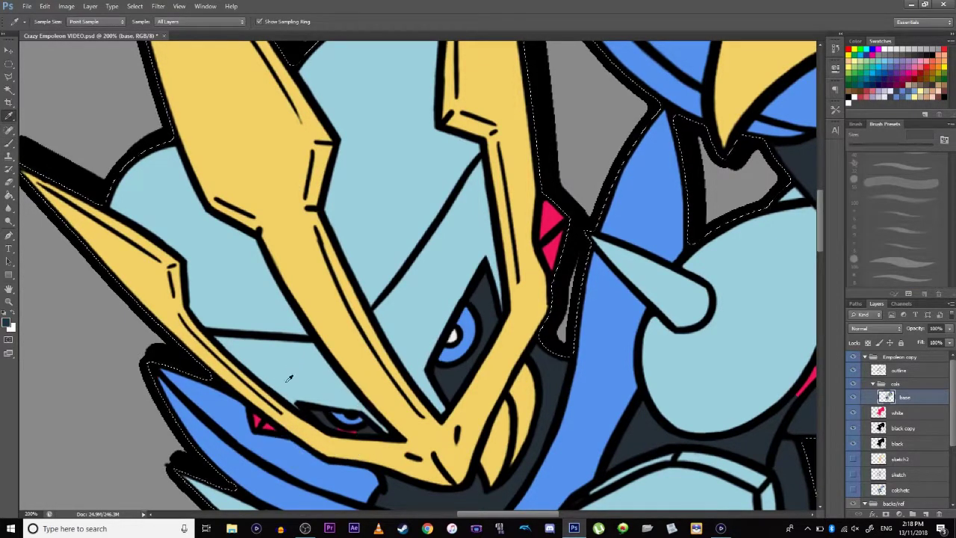
{"action": "key", "text": "b"}
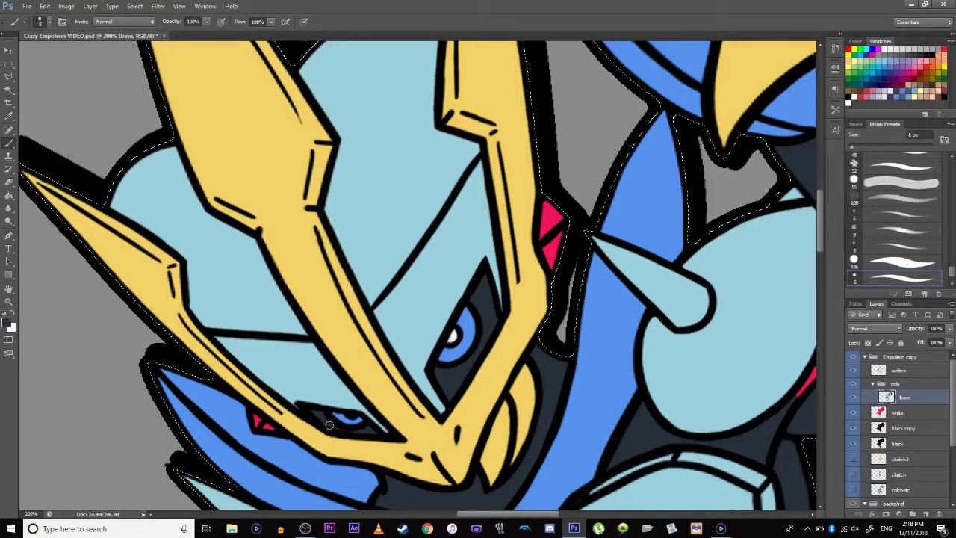
- Sample the helmet's light blue and paint the pink pieces sticking out on both sides of the head
{"action": "key", "text": "i"}
{"action": "left_click", "coordinate": [158, 196]}
{"action": "key", "text": "b"}
{"action": "left_click_drag", "start_coordinate": [554, 247], "coordinate": [549, 212]}
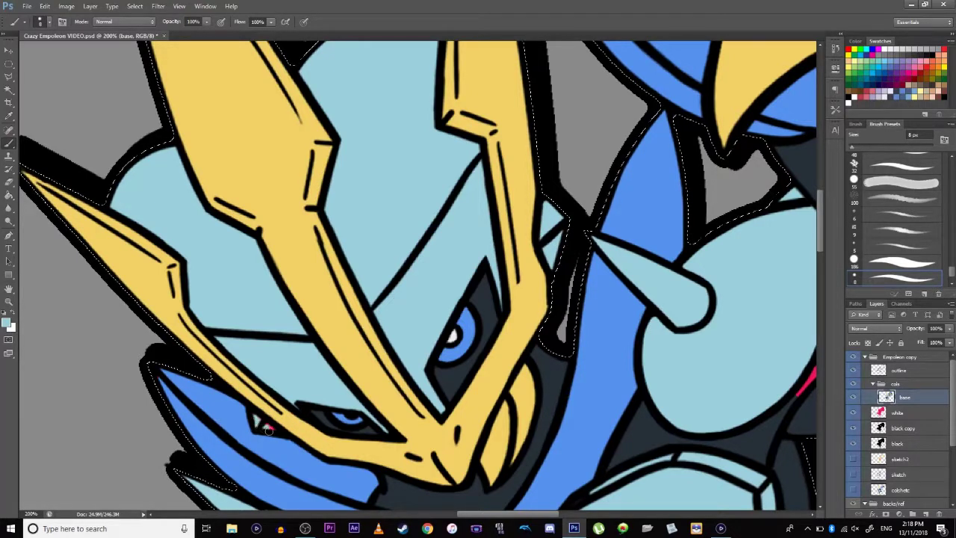
- Sample the arm's dark navy and fill the pink gap between the shoulder pad and the raised arm
{"action": "left_click_drag", "start_coordinate": [621, 394], "coordinate": [324, 321]}
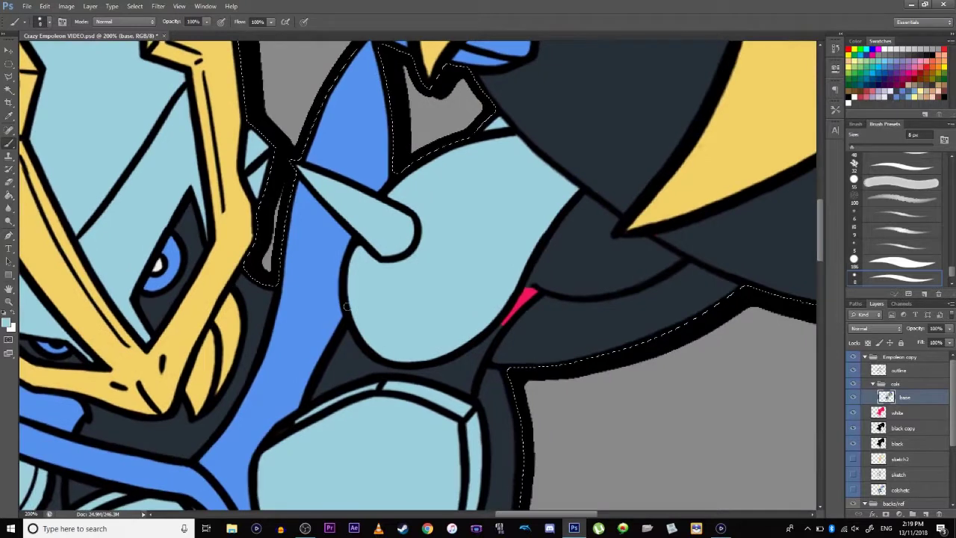
{"action": "left_click", "coordinate": [9, 116]}
{"action": "left_click", "coordinate": [578, 265]}
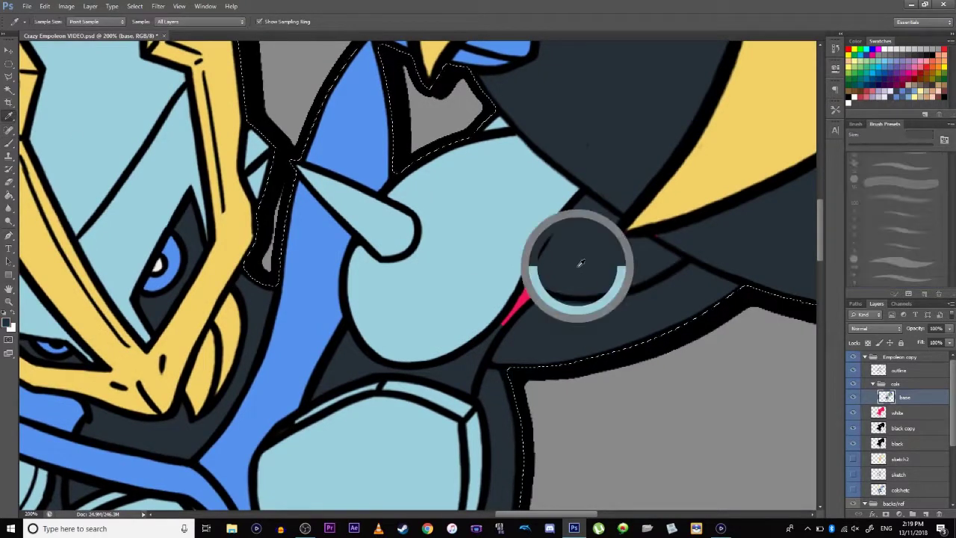
{"action": "left_click", "coordinate": [8, 156]}
{"action": "key", "text": "b"}
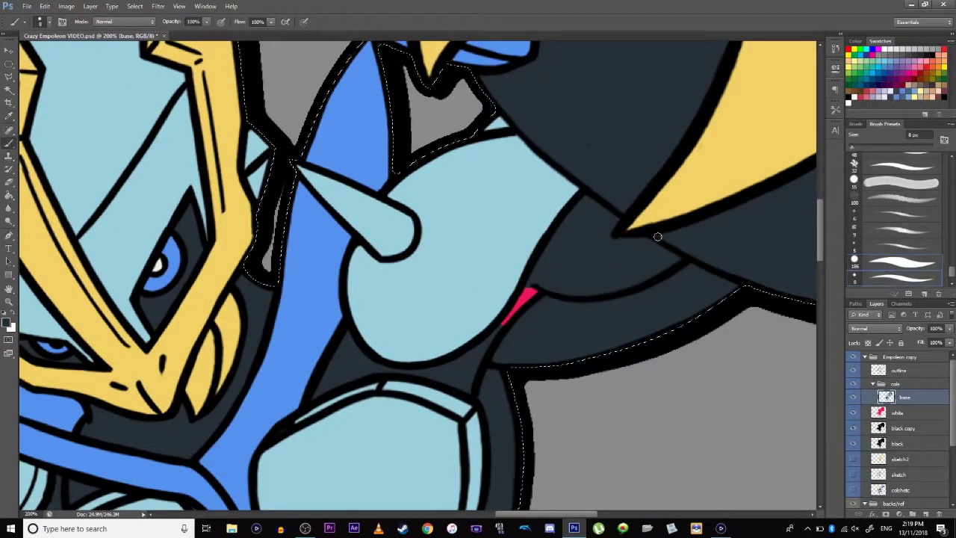
{"action": "mouse_move", "coordinate": [523, 333]}
{"action": "left_mouse_down"}
{"action": "mouse_move", "coordinate": [548, 278]}
{"action": "mouse_move", "coordinate": [525, 285]}
{"action": "left_mouse_up"}
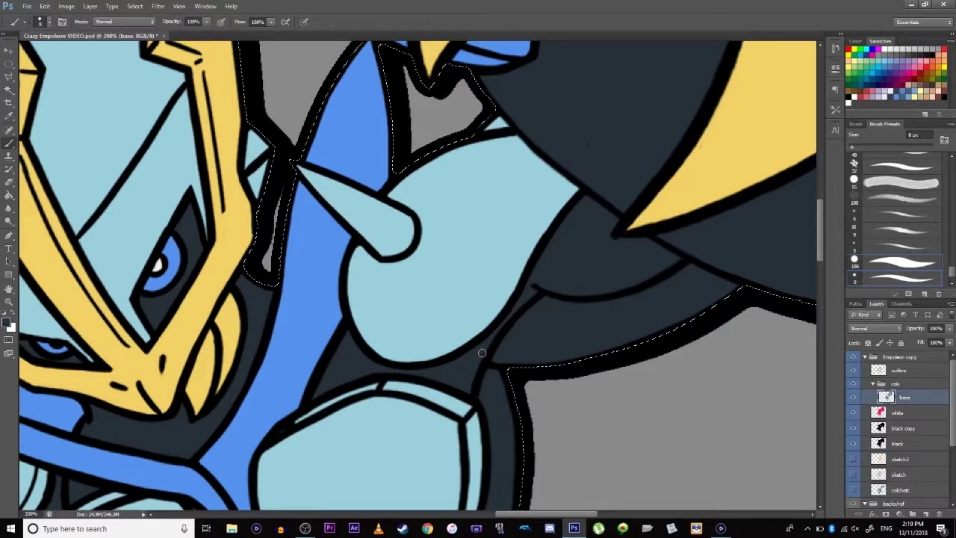
- Sample the crest's yellow and touch up the tip of the raised flipper's middle claw
{"action": "left_click", "coordinate": [9, 115]}
{"action": "left_click", "coordinate": [21, 131]}
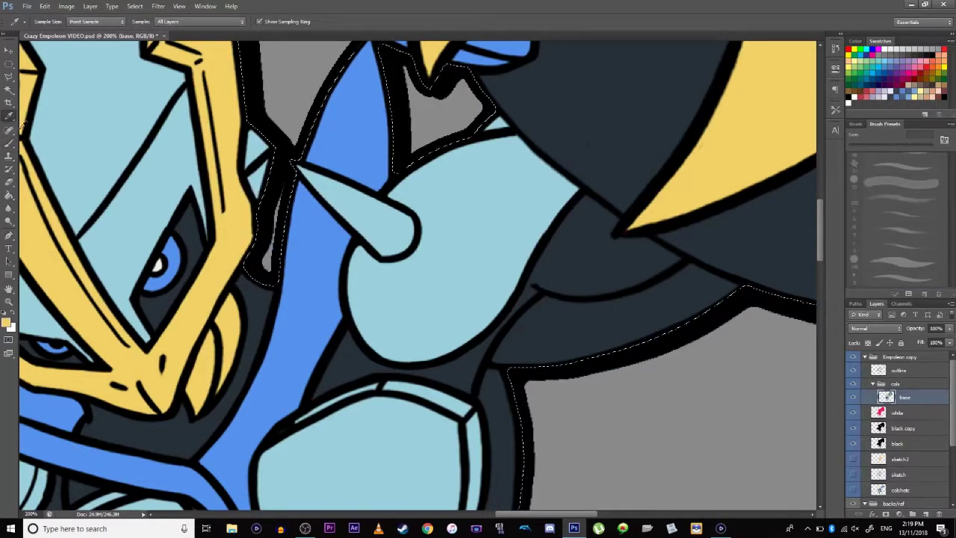
{"action": "left_click", "coordinate": [8, 143]}
{"action": "left_click_drag", "start_coordinate": [621, 231], "coordinate": [632, 223]}
{"action": "left_click_drag", "start_coordinate": [478, 222], "coordinate": [367, 428]}
{"action": "left_click_drag", "start_coordinate": [496, 323], "coordinate": [263, 281]}
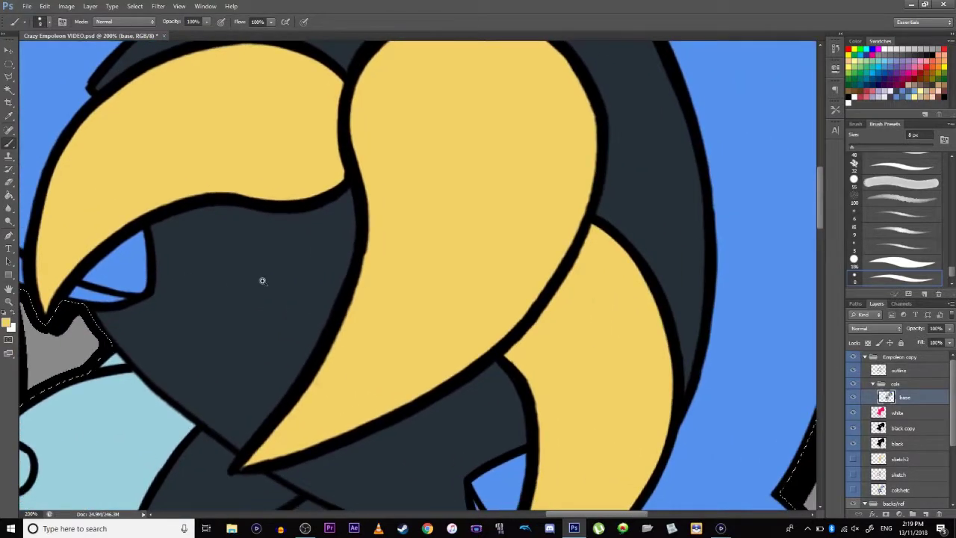
- Check the whole character and clear the selection around its silhouette
{"action": "scroll", "coordinate": [262, 281], "scroll_direction": "down", "scroll_amount": 4}
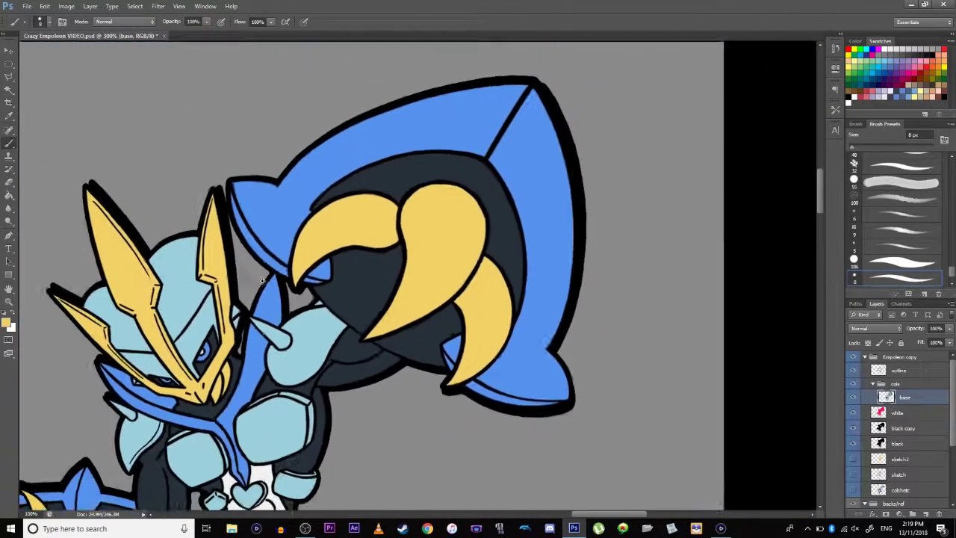
{"action": "scroll", "coordinate": [262, 280], "scroll_direction": "down", "scroll_amount": 5}
{"action": "scroll", "coordinate": [262, 280], "scroll_direction": "up", "scroll_amount": 2}
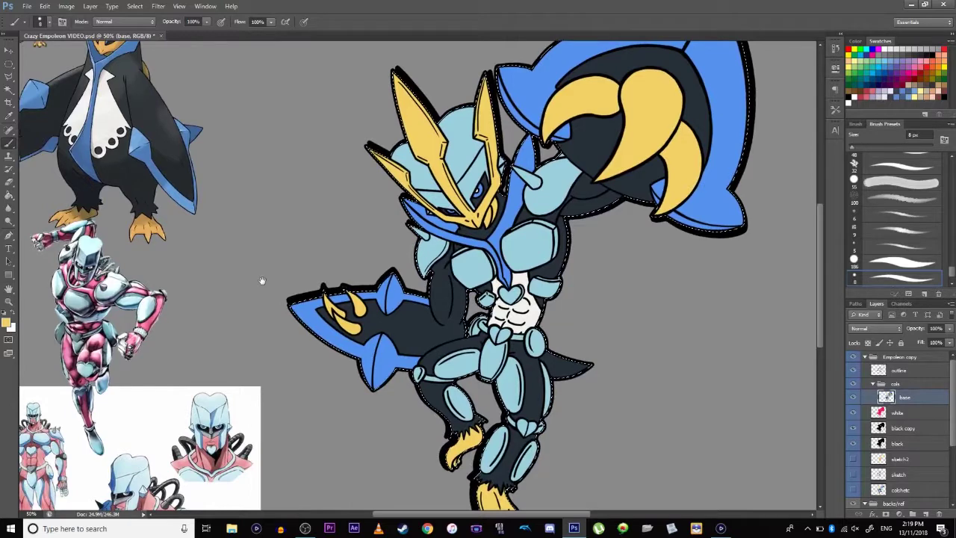
{"action": "scroll", "coordinate": [262, 280], "scroll_direction": "down", "scroll_amount": 2}
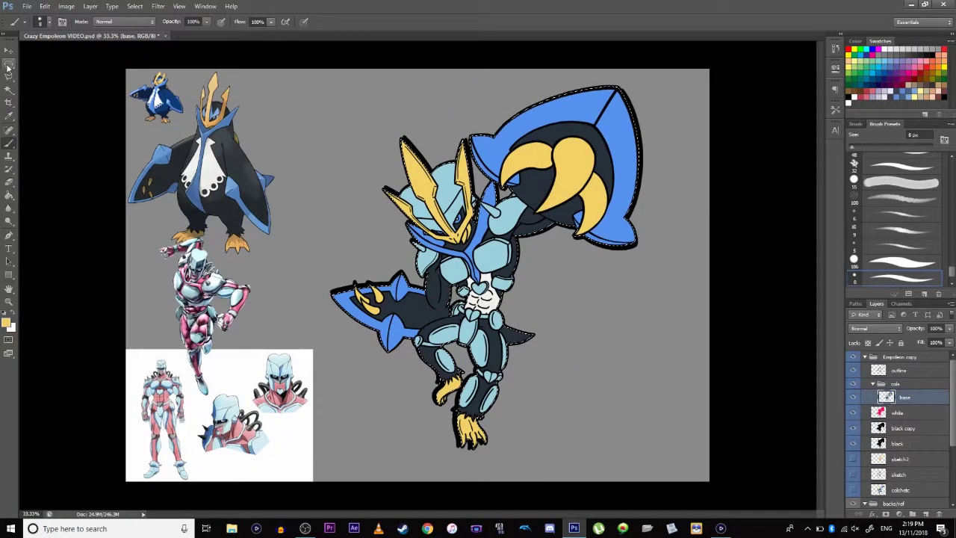
{"action": "left_click", "coordinate": [8, 66]}
{"action": "key", "text": "ctrl+d"}
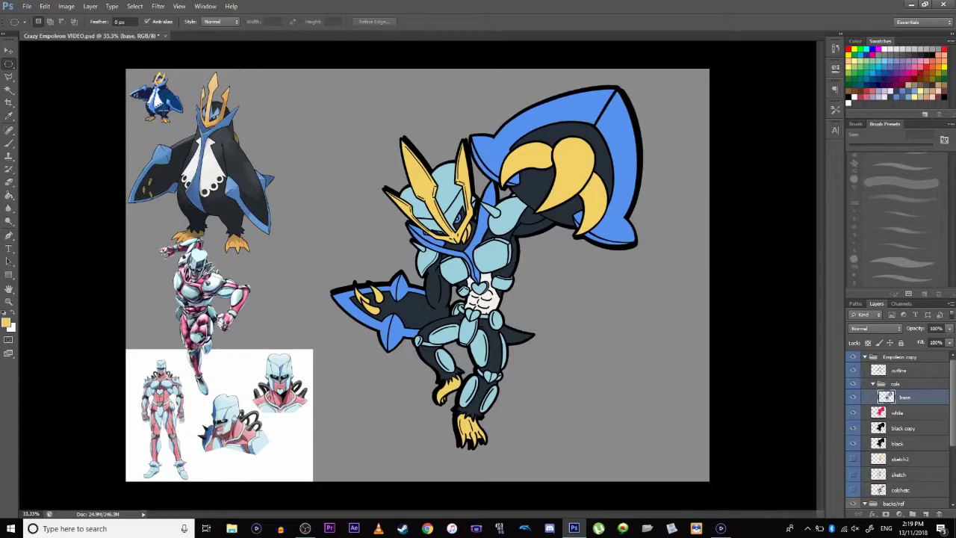
- Examine the reference Empoleon's head and compare its eye colours with the character's, sampling white and blue
{"action": "key", "text": "ctrl+plus"}
{"action": "key", "text": "ctrl+plus"}
{"action": "key", "text": "ctrl+plus"}
{"action": "key", "text": "ctrl+plus"}
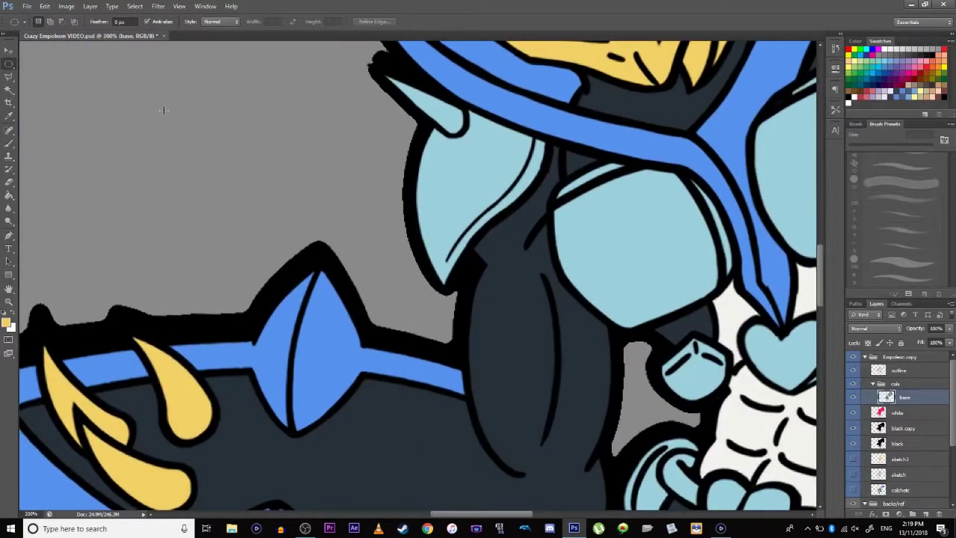
{"action": "left_click_drag", "start_coordinate": [434, 231], "coordinate": [312, 511]}
{"action": "key", "text": "i"}
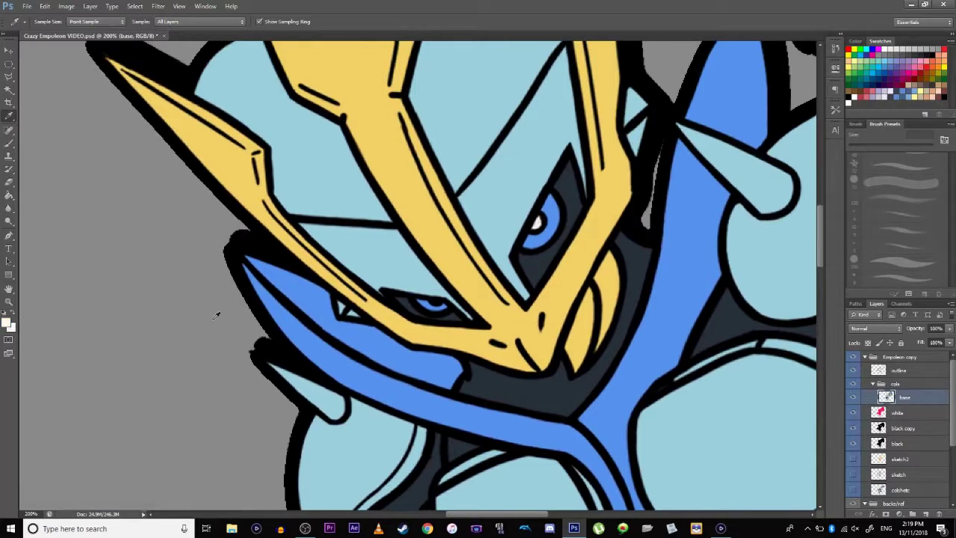
{"action": "left_click_drag", "start_coordinate": [140, 215], "coordinate": [747, 507]}
{"action": "left_click_drag", "start_coordinate": [81, 167], "coordinate": [369, 316]}
{"action": "scroll", "coordinate": [288, 252], "scroll_direction": "right", "scroll_amount": 10}
{"action": "scroll", "coordinate": [199, 243], "scroll_direction": "down", "scroll_amount": 5}
{"action": "scroll", "coordinate": [463, 246], "scroll_direction": "up", "scroll_amount": 5}
{"action": "scroll", "coordinate": [393, 295], "scroll_direction": "left", "scroll_amount": 10}
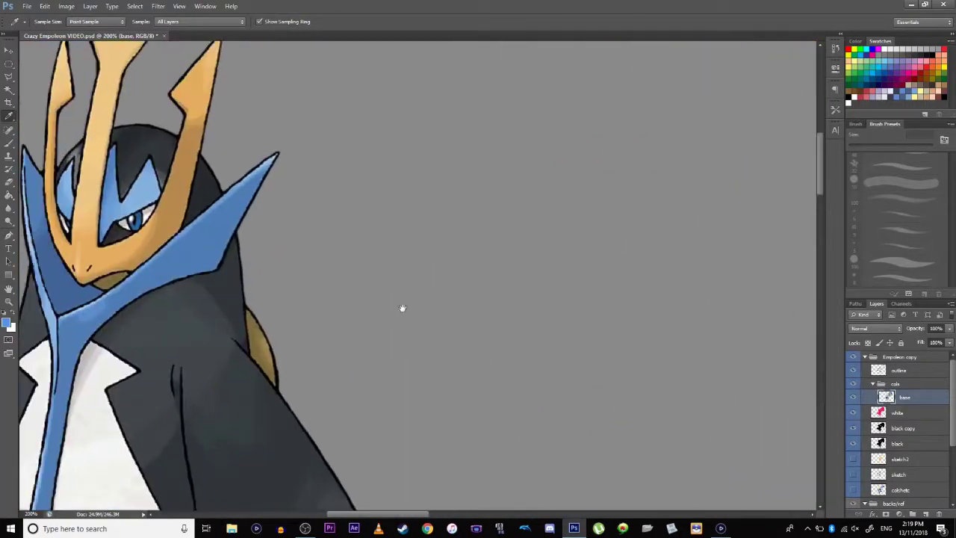
{"action": "scroll", "coordinate": [448, 329], "scroll_direction": "right", "scroll_amount": 10}
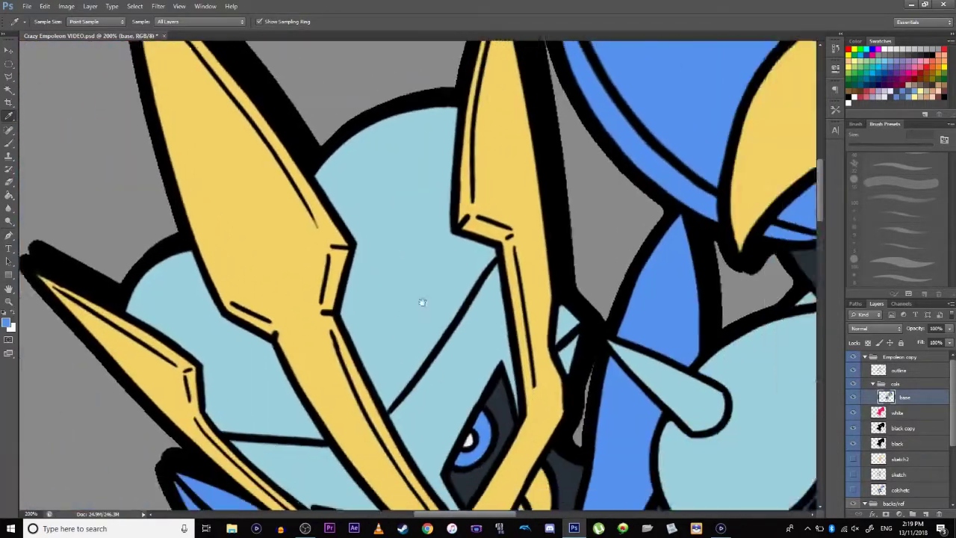
{"action": "scroll", "coordinate": [420, 301], "scroll_direction": "down", "scroll_amount": 5}
- Repaint the blue irises of both eyes white on the base layer and restore blue as the foreground colour
{"action": "left_click", "coordinate": [9, 142]}
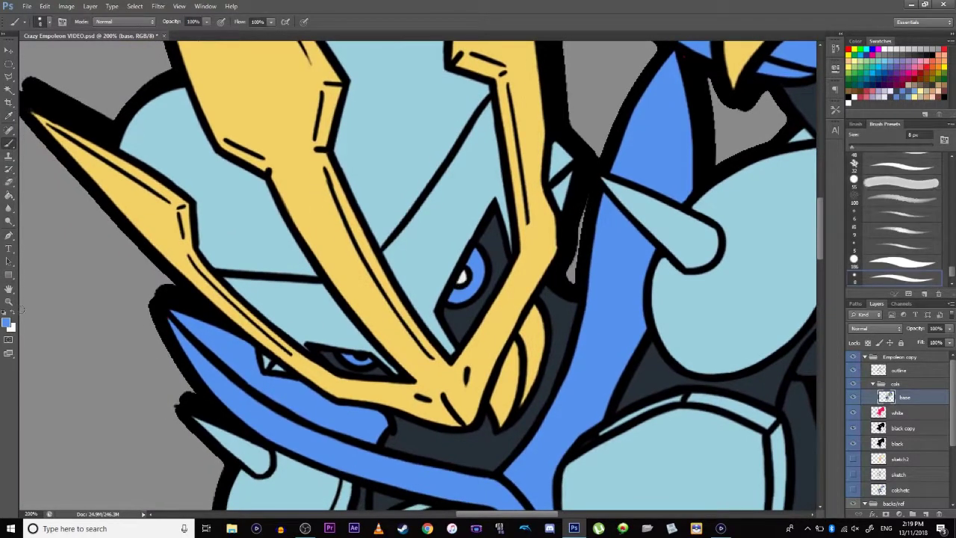
{"action": "left_click_drag", "start_coordinate": [478, 248], "coordinate": [461, 277]}
{"action": "key", "text": "ctrl+z"}
{"action": "left_click_drag", "start_coordinate": [476, 258], "coordinate": [469, 285]}
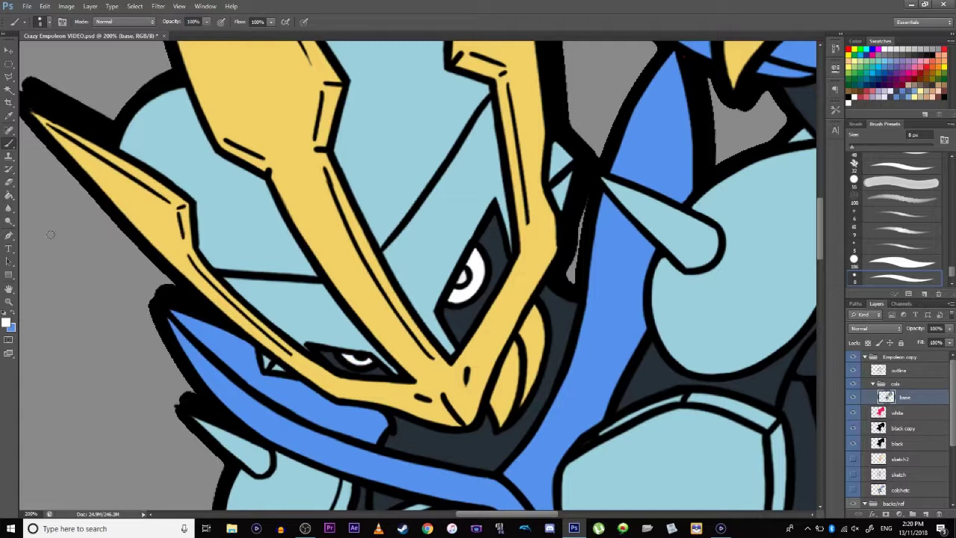
{"action": "left_click", "coordinate": [13, 316]}
- Duplicate the cols layer group as "cols copy" in the same document
{"action": "key", "text": "ctrl+minus"}
{"action": "key", "text": "ctrl+minus"}
{"action": "key", "text": "ctrl+minus"}
{"action": "key", "text": "ctrl+minus"}
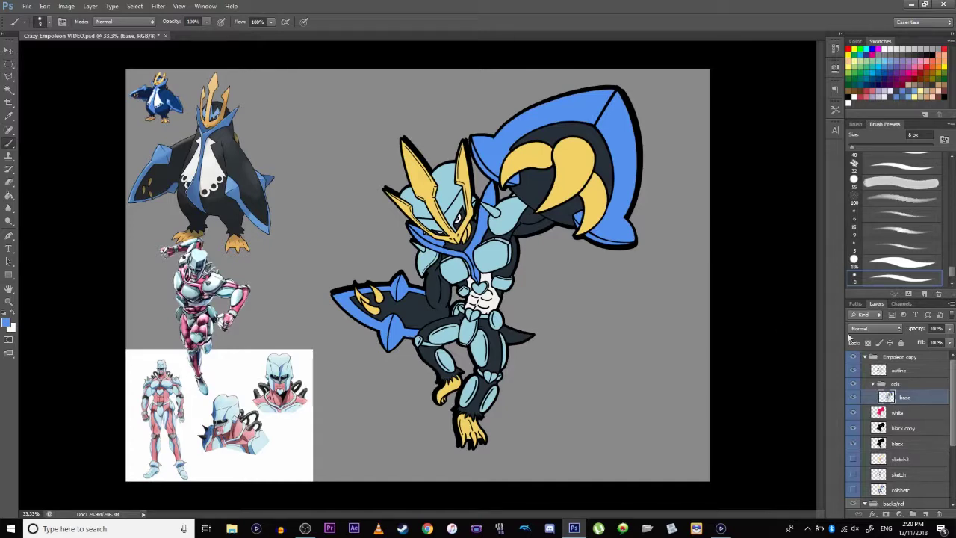
{"action": "left_click", "coordinate": [896, 384]}
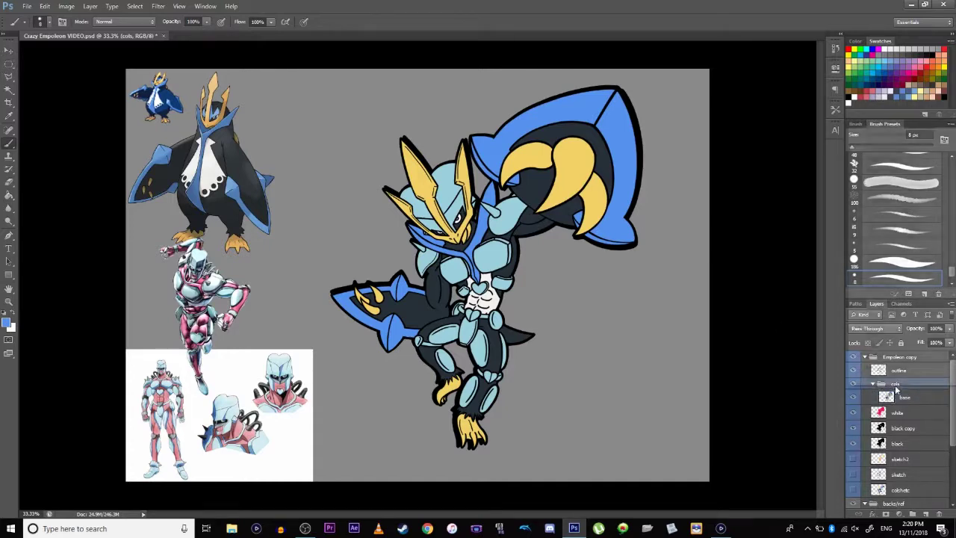
{"action": "right_click", "coordinate": [896, 383]}
{"action": "left_click", "coordinate": [873, 150]}
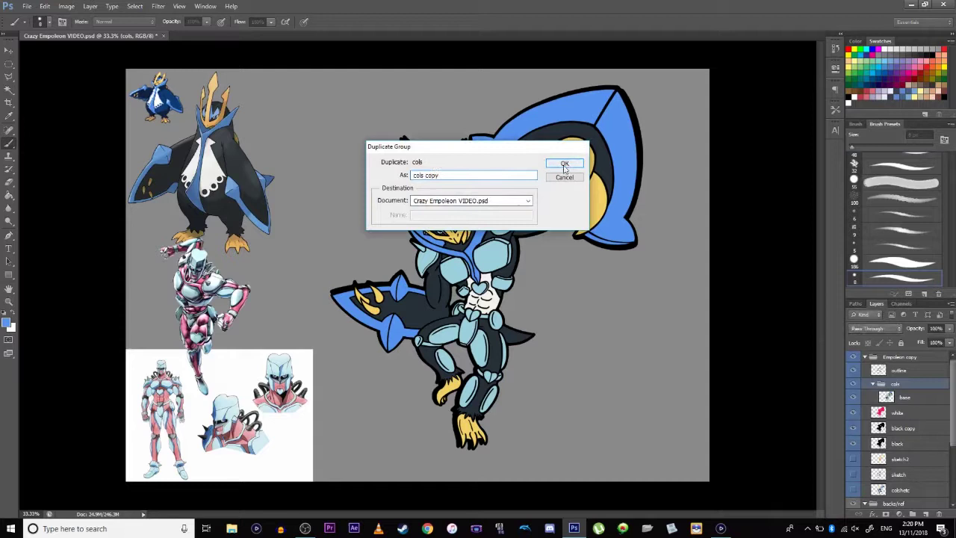
{"action": "left_click", "coordinate": [562, 163]}
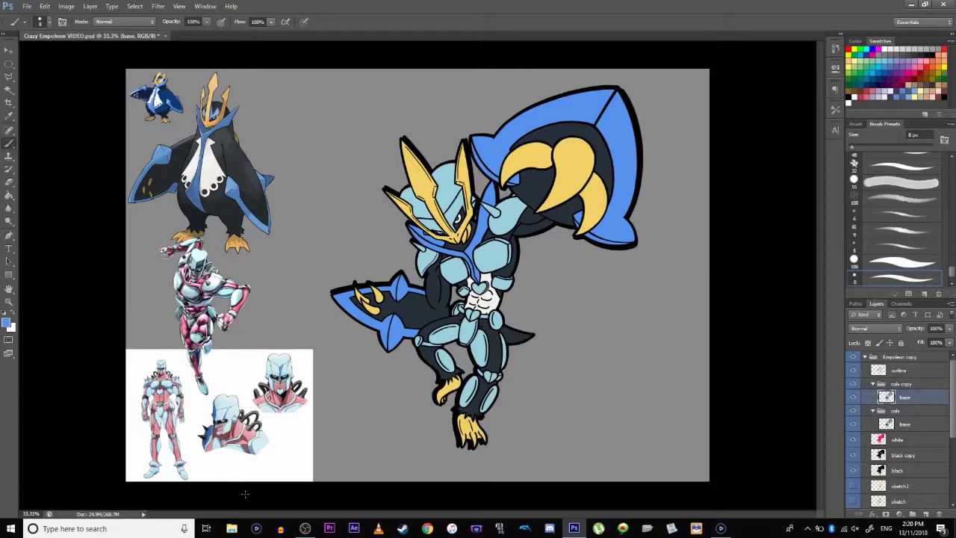
- Switch to the Photos app, open the colour wheel guide image and leave the drawing mode
{"action": "left_click", "coordinate": [232, 531]}
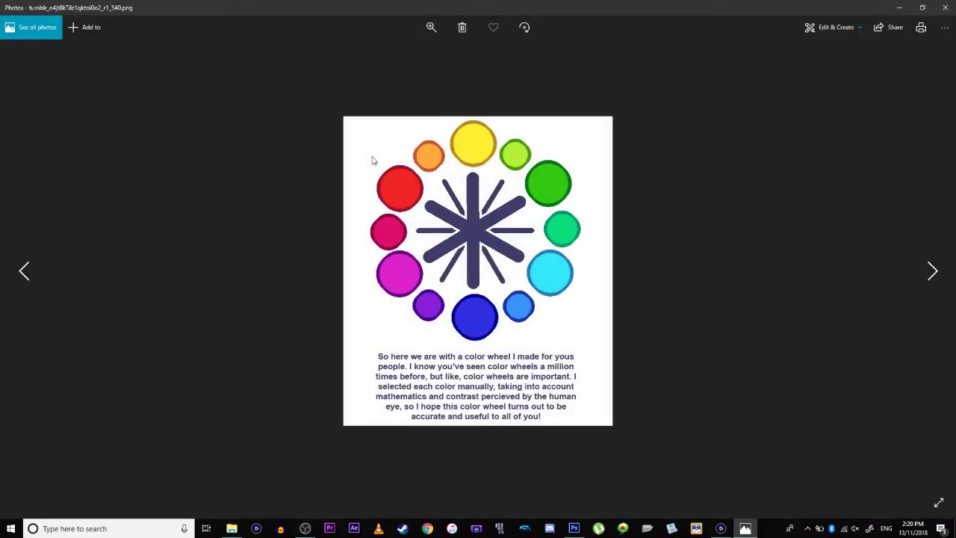
{"action": "left_click", "coordinate": [373, 161]}
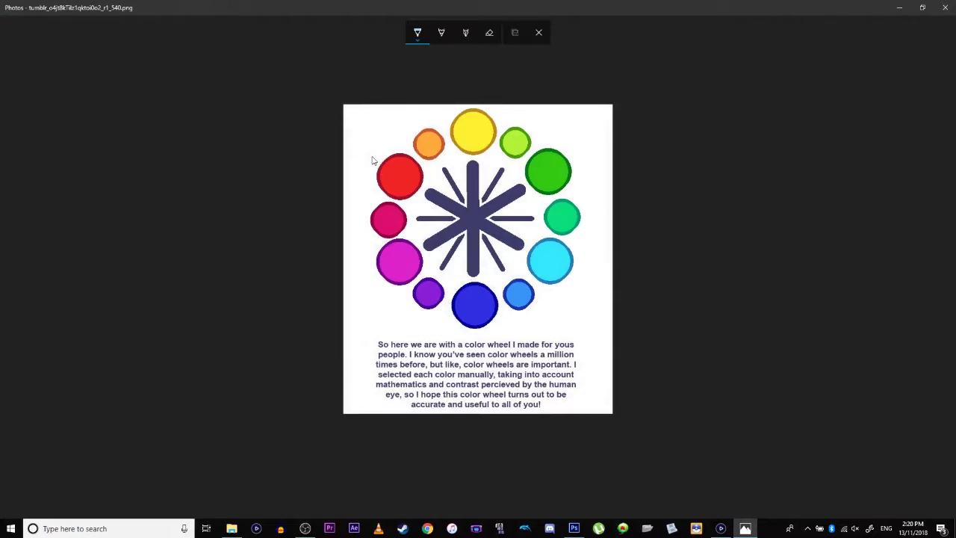
{"action": "key", "text": "Escape"}
{"action": "key", "text": "ctrl+w"}
{"action": "left_click", "coordinate": [539, 32]}
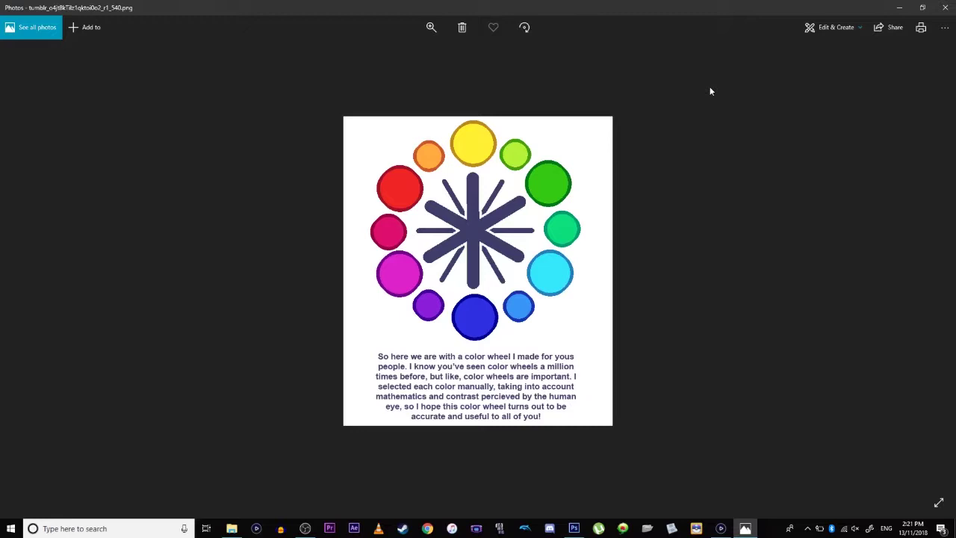
- Browse the colour scheme guides, including Split Complementary, Analogous and Analogous Complementary
{"action": "key", "text": "Right"}
{"action": "key", "text": "Right"}
{"action": "key", "text": "Right"}
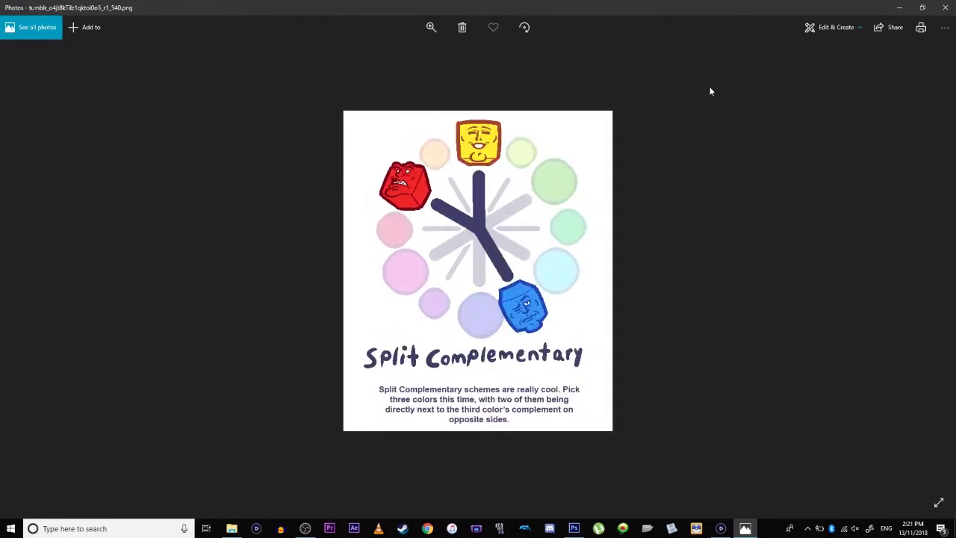
{"action": "key", "text": "Right"}
{"action": "key", "text": "Right"}
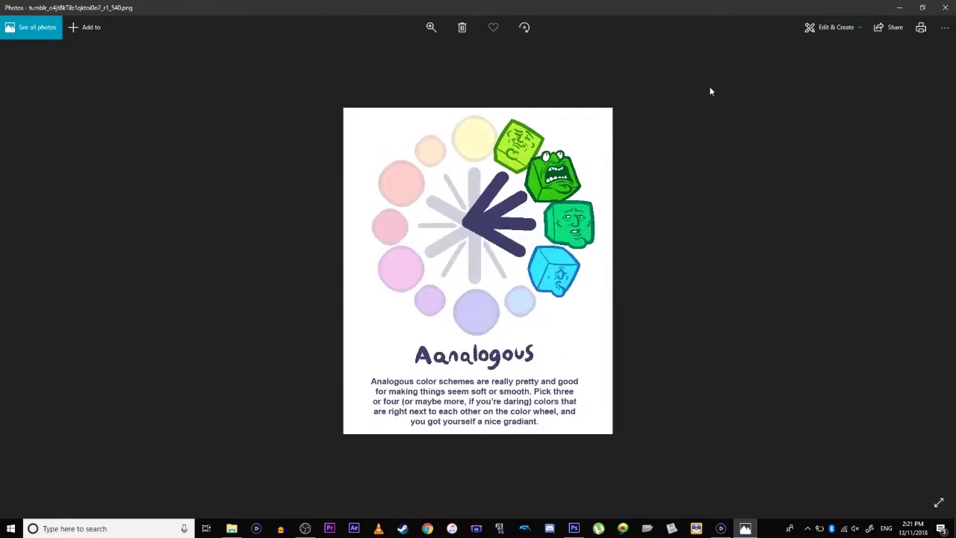
{"action": "key", "text": "Right"}
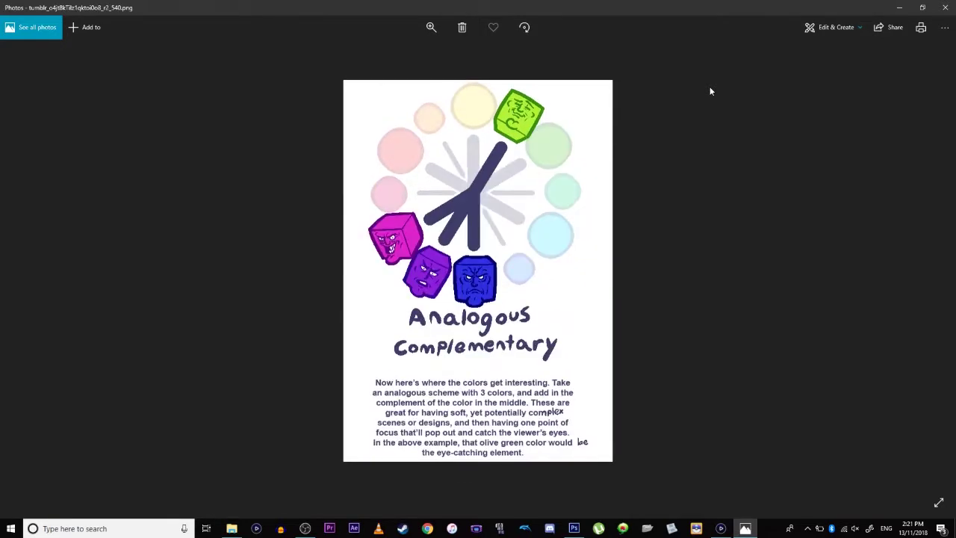
- Browse back through the Complementary guide to the colour wheel image and leave the drawing mode
{"action": "key", "text": "Left"}
{"action": "key", "text": "Left"}
{"action": "key", "text": "Left"}
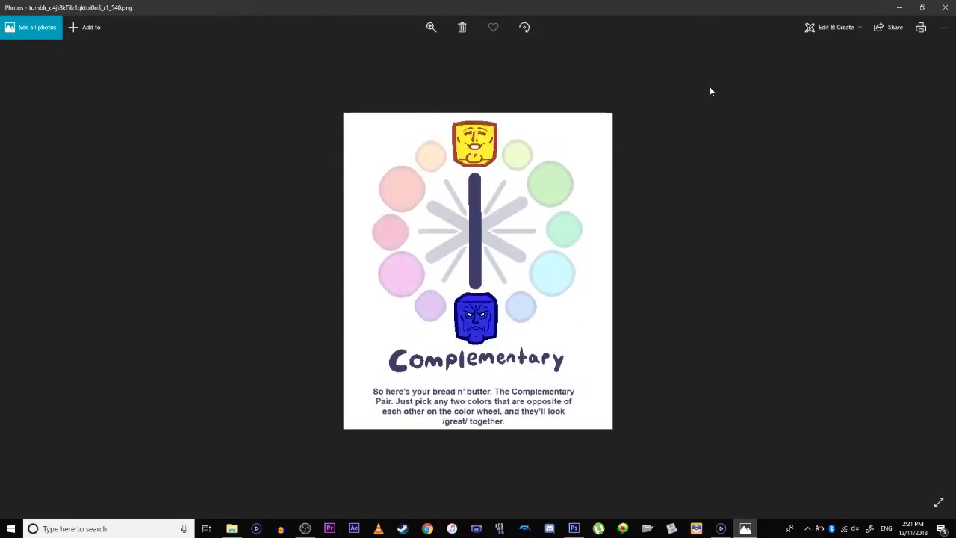
{"action": "key", "text": "Left"}
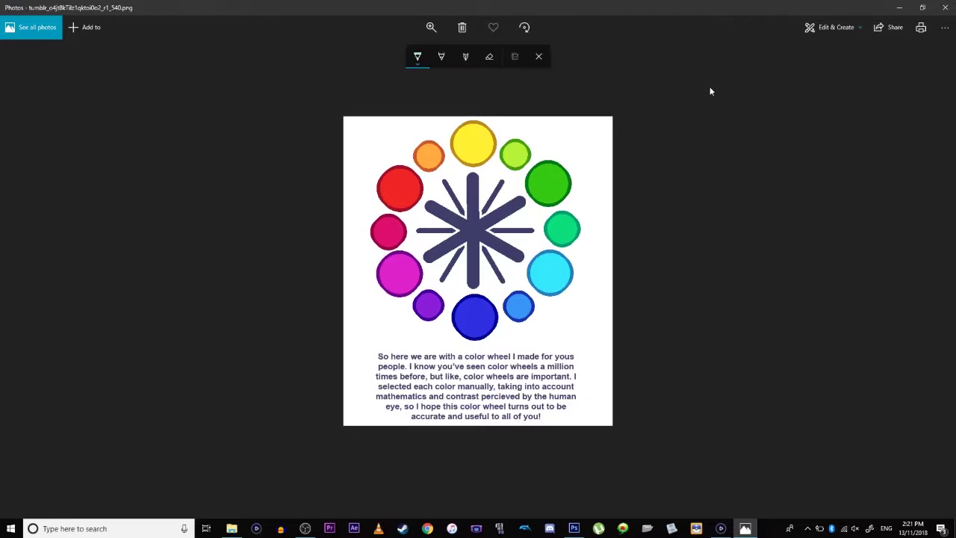
{"action": "left_click", "coordinate": [711, 91]}
{"action": "left_click", "coordinate": [537, 33]}
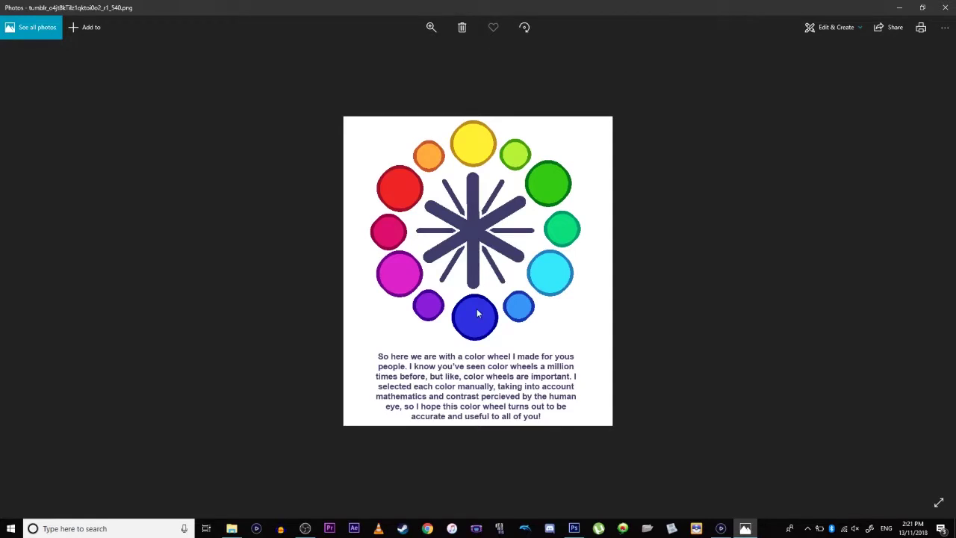
- Close the Elgato Game Capture HD window and bring the colour wheel image back up in Photos without its drawing tools
{"action": "left_click", "coordinate": [574, 528]}
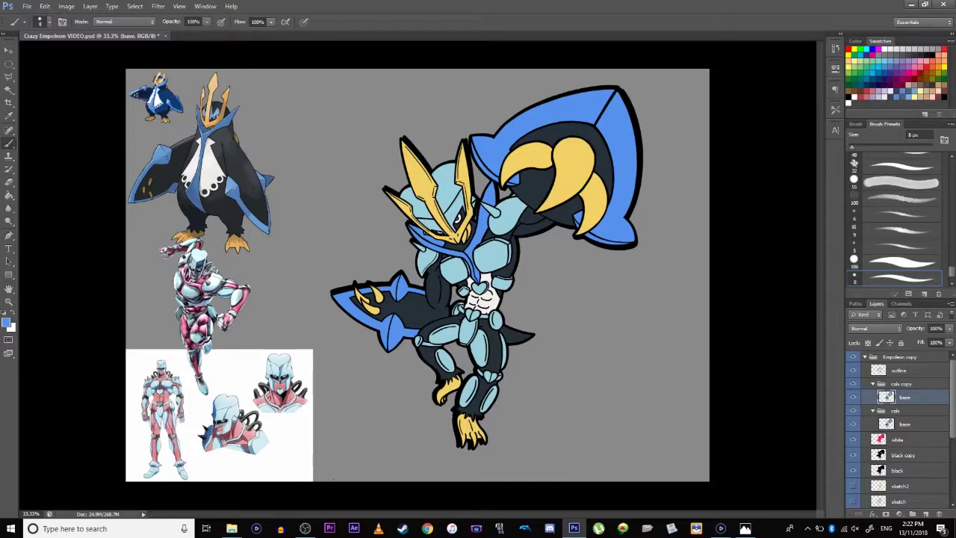
{"action": "left_click", "coordinate": [741, 528]}
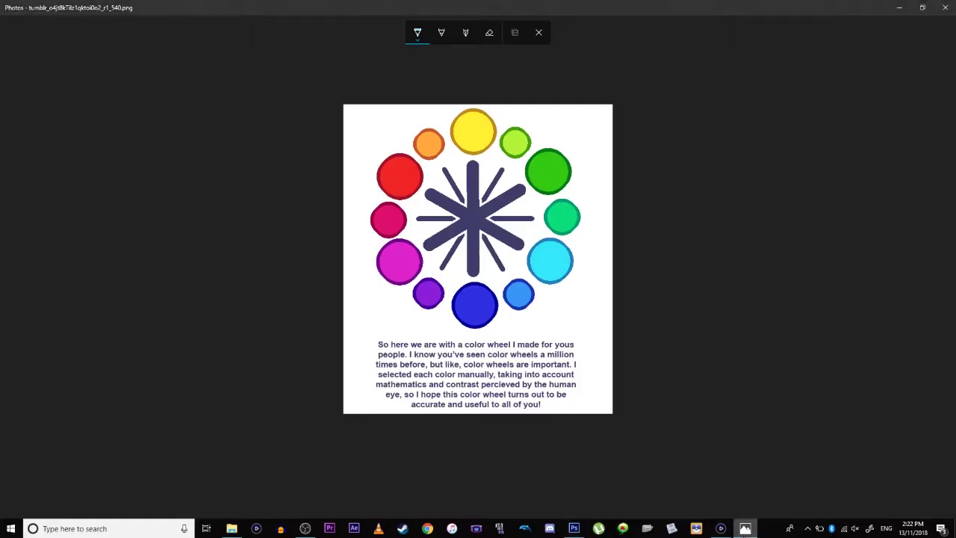
{"action": "right_click", "coordinate": [722, 526]}
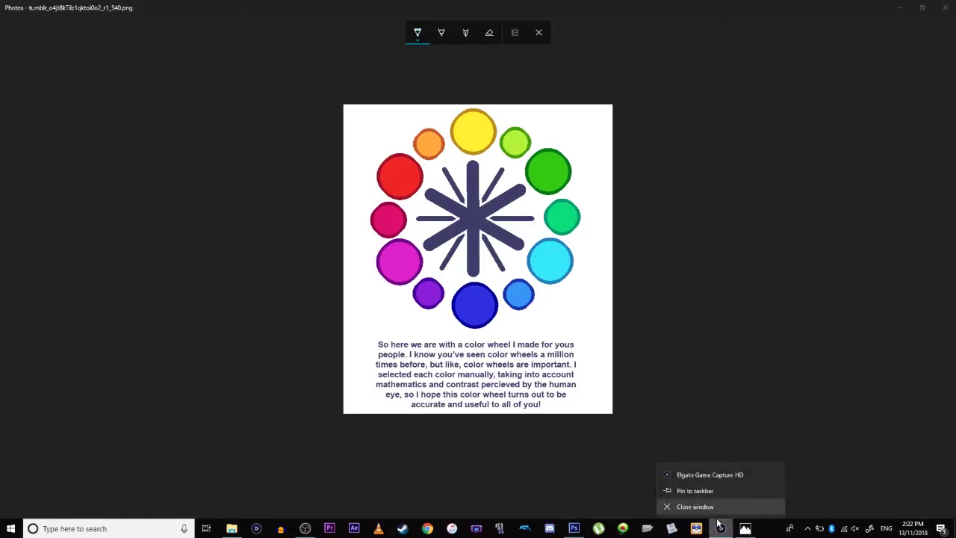
{"action": "left_click", "coordinate": [705, 506]}
{"action": "left_click", "coordinate": [723, 529]}
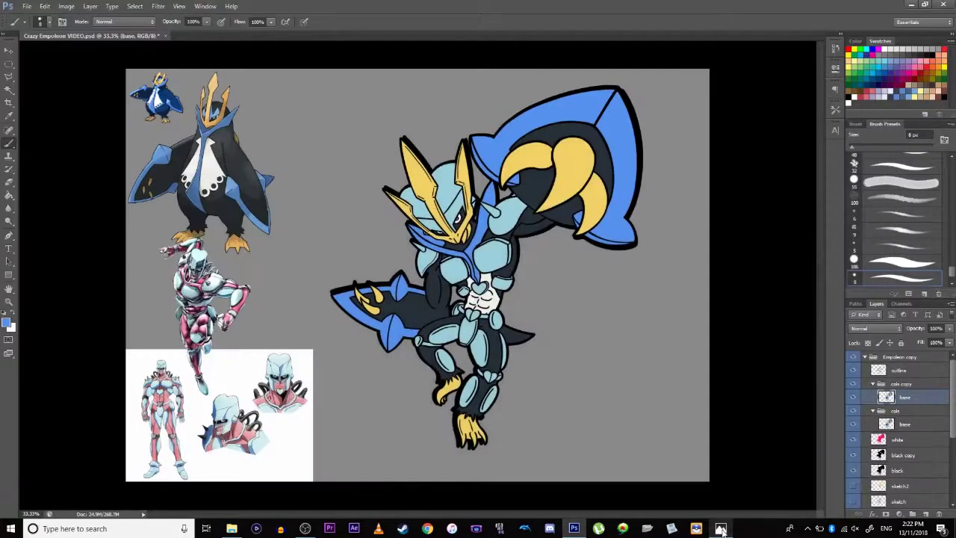
{"action": "left_click", "coordinate": [722, 529]}
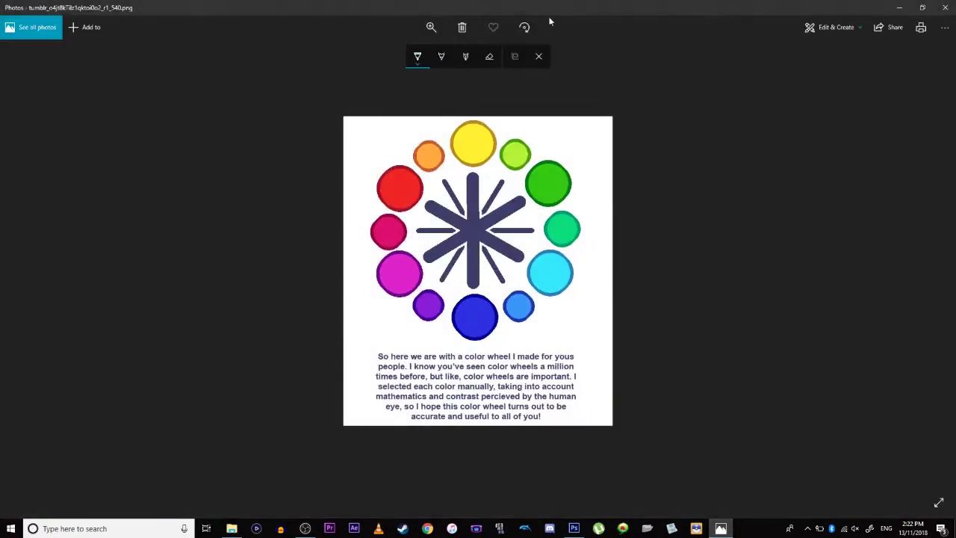
{"action": "left_click", "coordinate": [539, 57]}
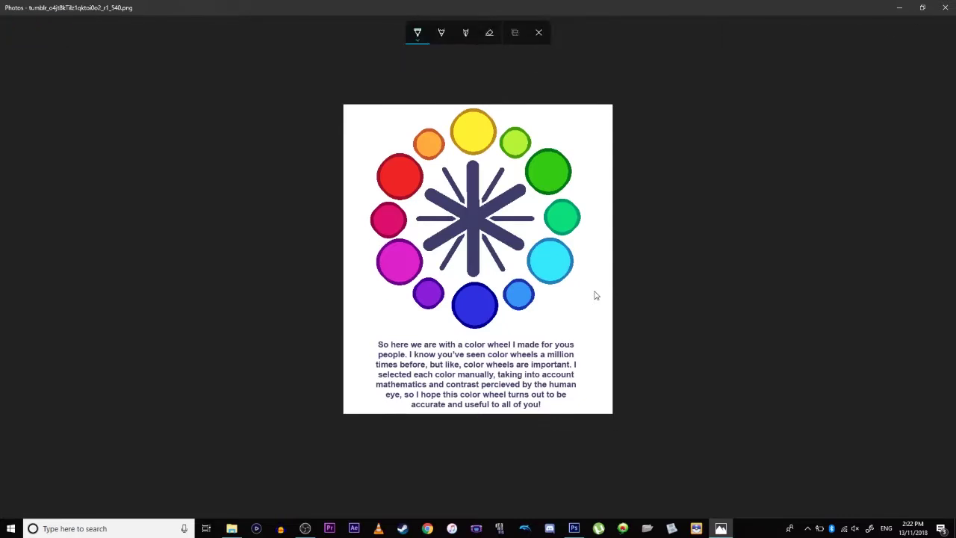
- Switch to Chrome, search the web for "empoleon dp" and open the Serebii.net Pokédex page for #395 Empoleon
{"action": "key", "text": "alt+Tab"}
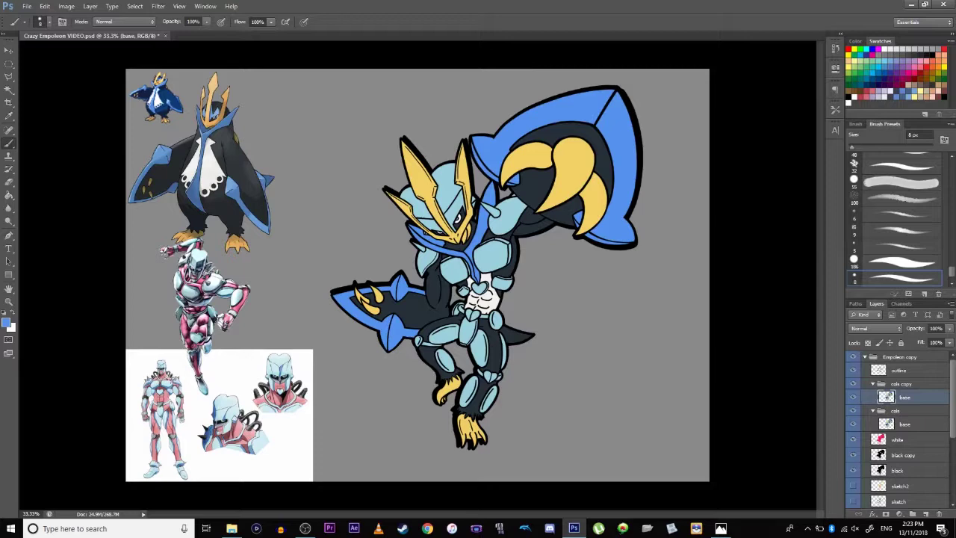
{"action": "left_click", "coordinate": [426, 528]}
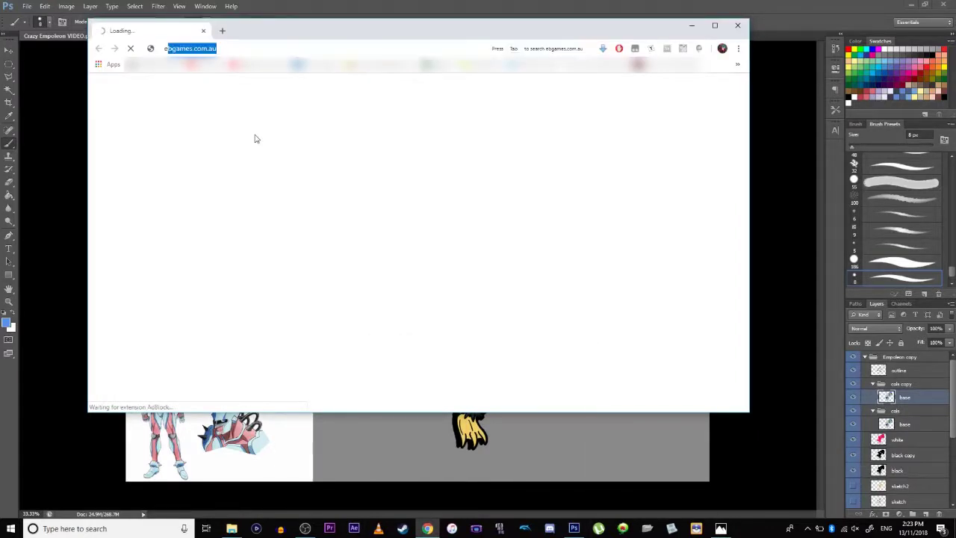
{"action": "type", "text": "empoleon dp"}
{"action": "key", "text": "Return"}
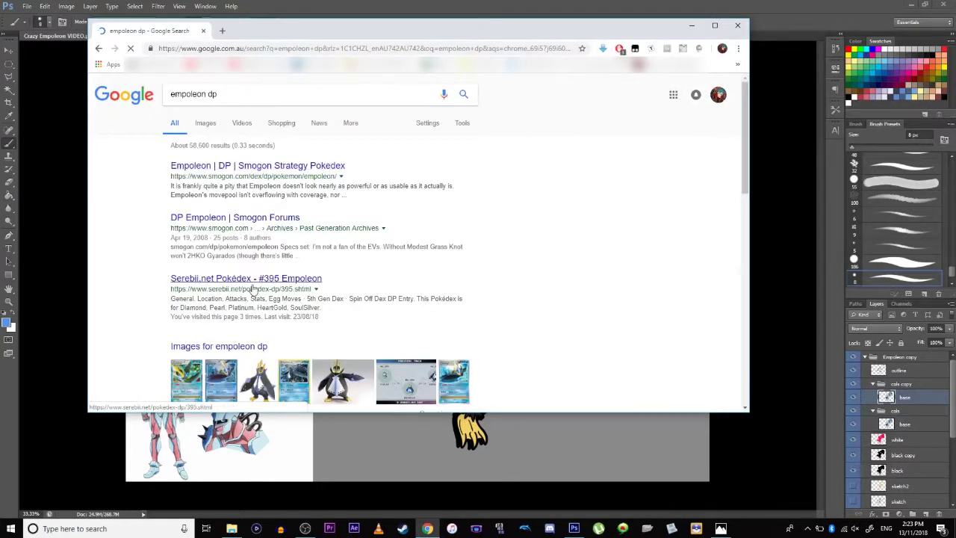
{"action": "left_click", "coordinate": [253, 289]}
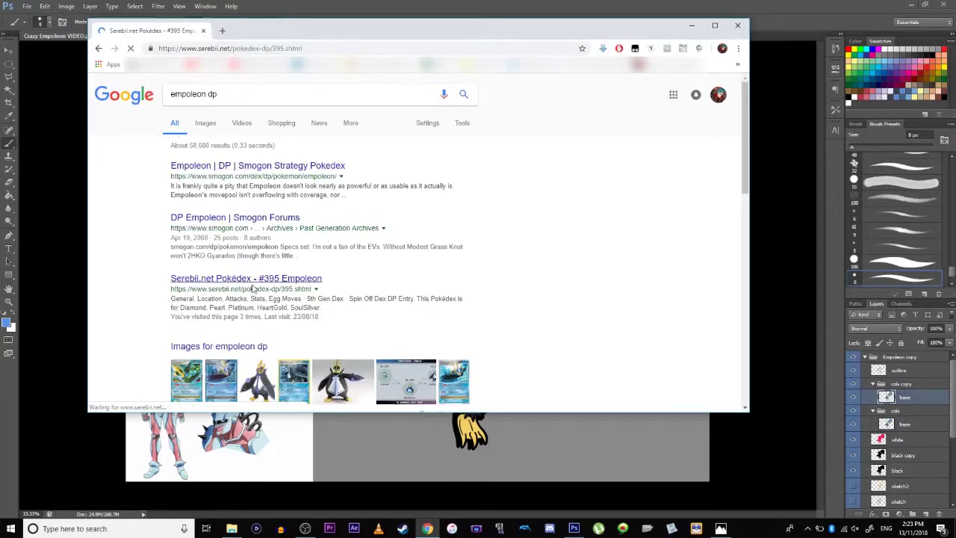
- Examine the enlarged normal and shiny Empoleon sprites, reset the page zoom and close the Pokédex page
{"action": "scroll", "coordinate": [312, 318], "scroll_direction": "down", "scroll_amount": 2}
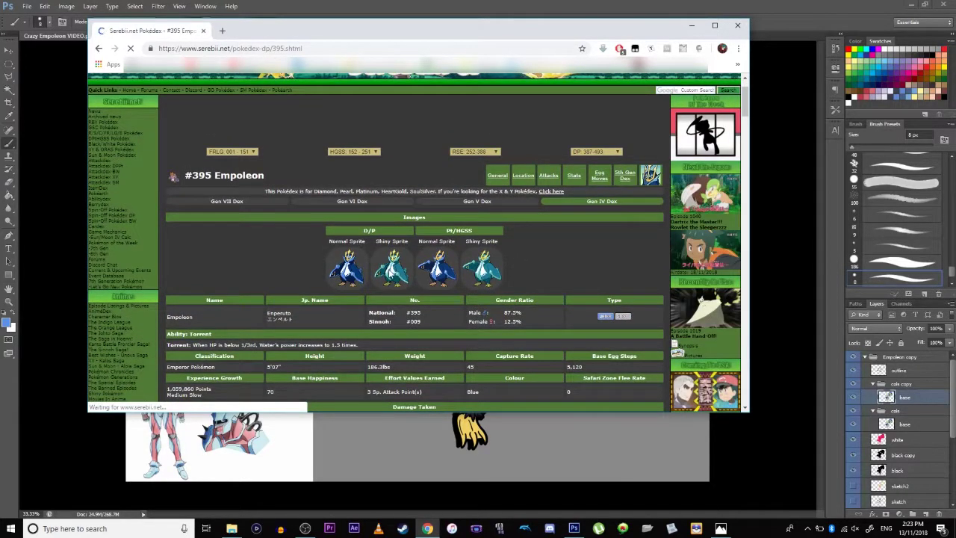
{"action": "key", "text": "ctrl+plus"}
{"action": "key", "text": "ctrl+plus"}
{"action": "key", "text": "ctrl+plus"}
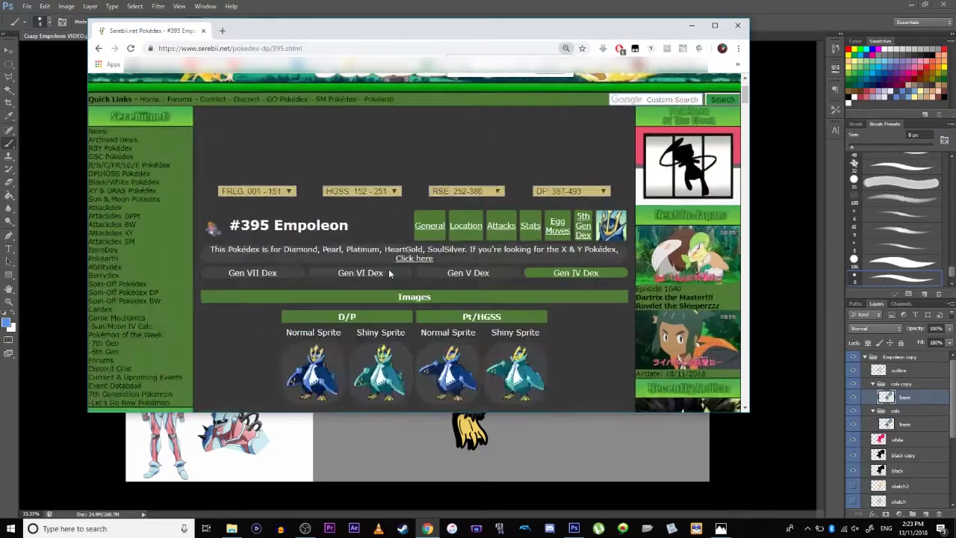
{"action": "key", "text": "ctrl+plus"}
{"action": "scroll", "coordinate": [403, 247], "scroll_direction": "down", "scroll_amount": 2}
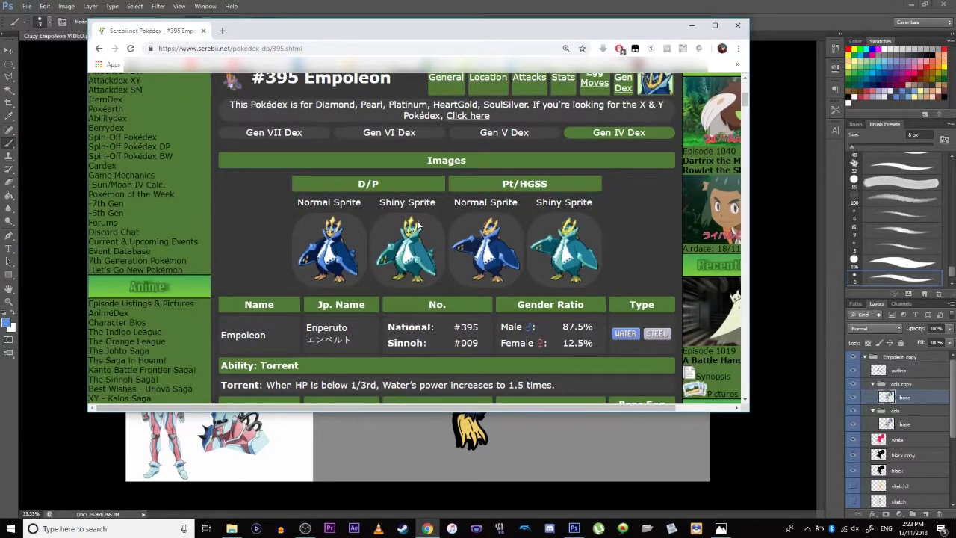
{"action": "key", "text": "ctrl+0"}
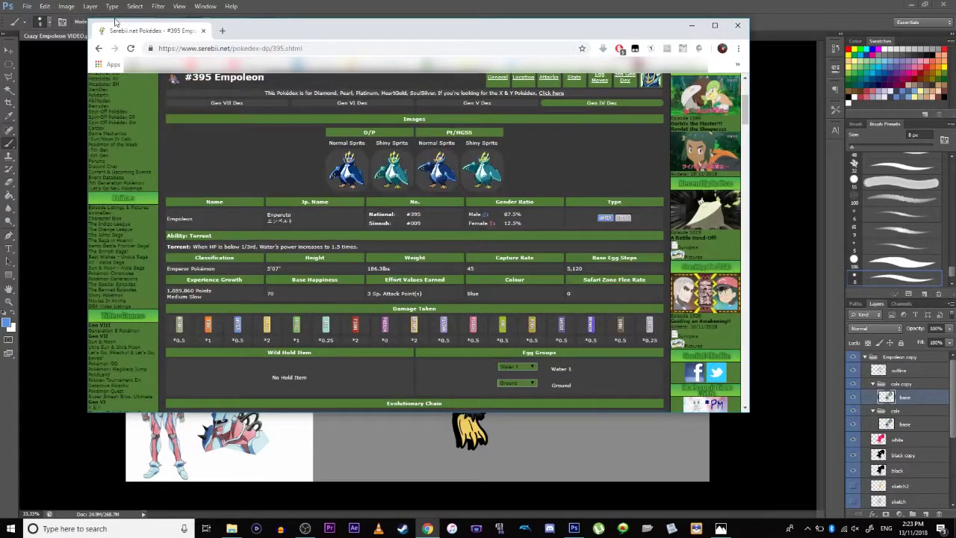
{"action": "left_click", "coordinate": [202, 30]}
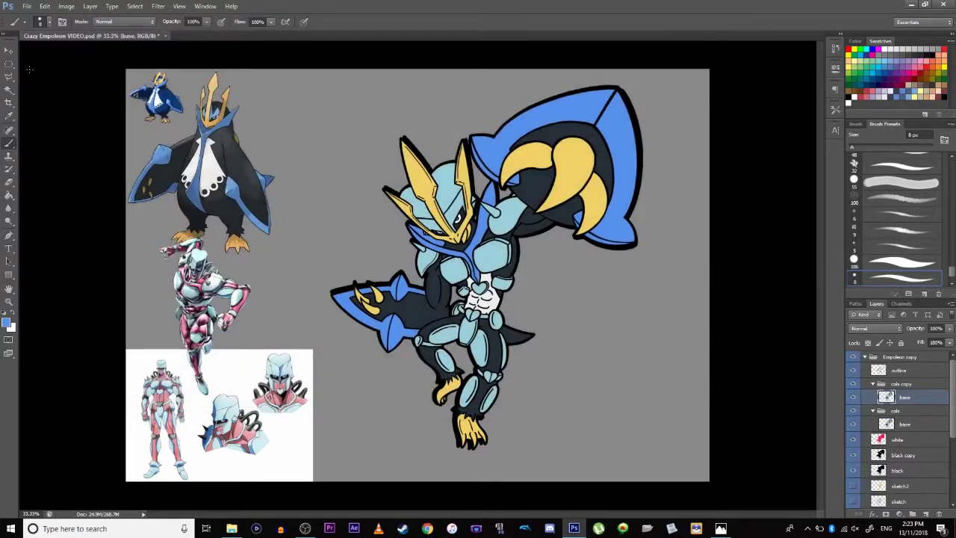
- Activate the Paint Bucket, check the colour wheel in Photos once more and return to Photoshop
{"action": "left_click", "coordinate": [8, 194]}
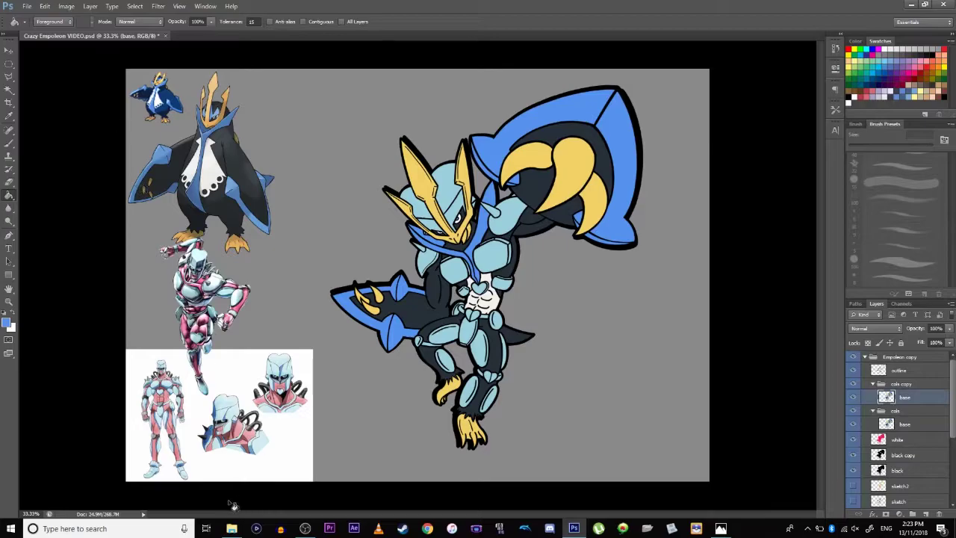
{"action": "left_click", "coordinate": [721, 528]}
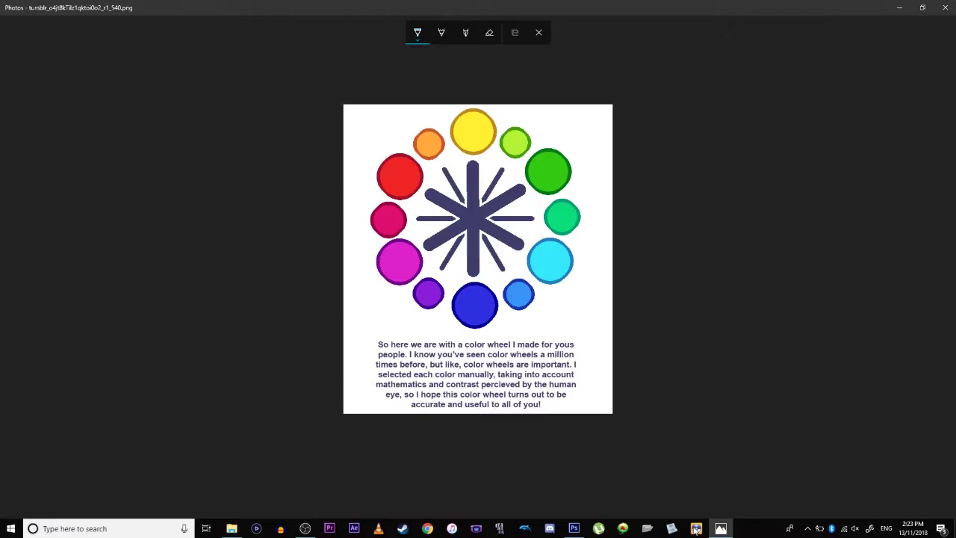
{"action": "left_click", "coordinate": [574, 528]}
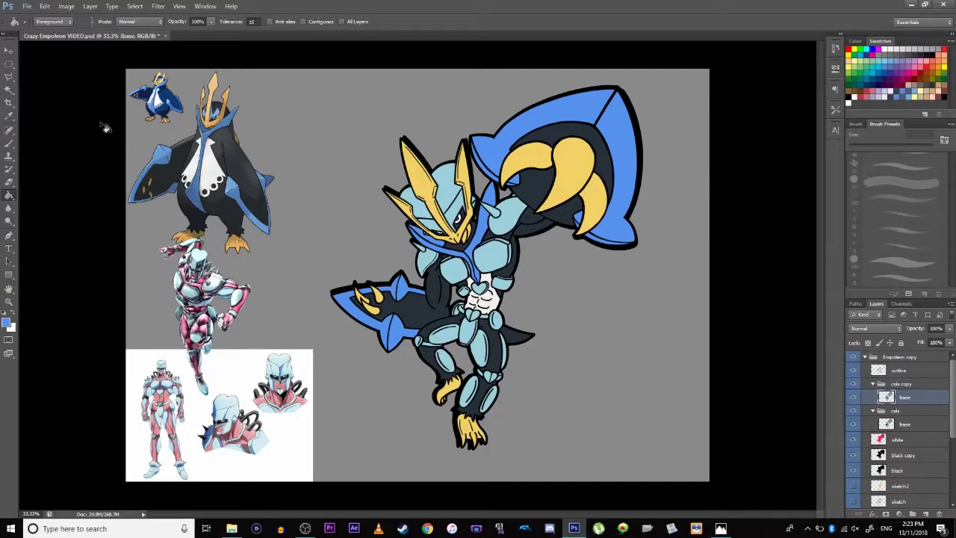
- Select all dark body areas on the cols copy base layer using the Magic Wand with Contiguous off
{"action": "left_click", "coordinate": [9, 89]}
{"action": "left_click", "coordinate": [281, 23]}
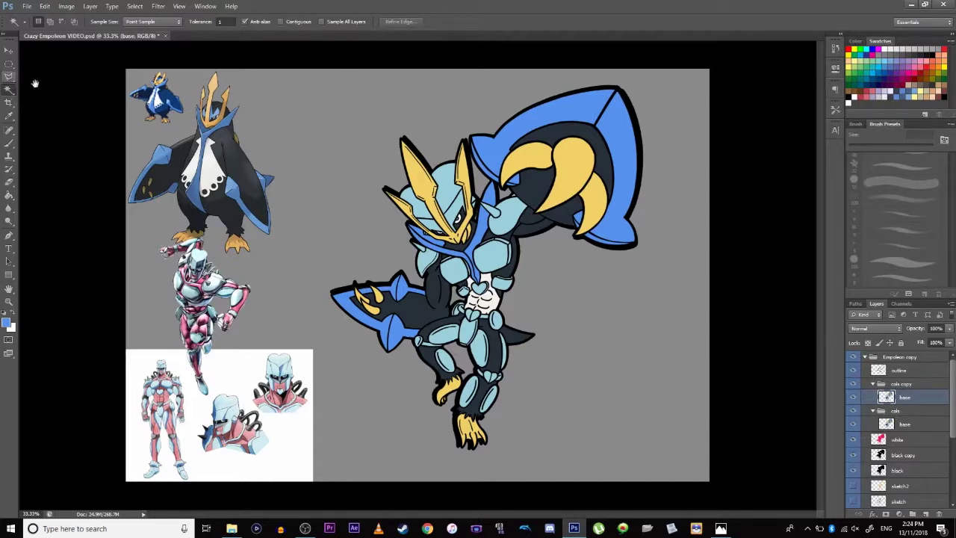
{"action": "left_click", "coordinate": [407, 310]}
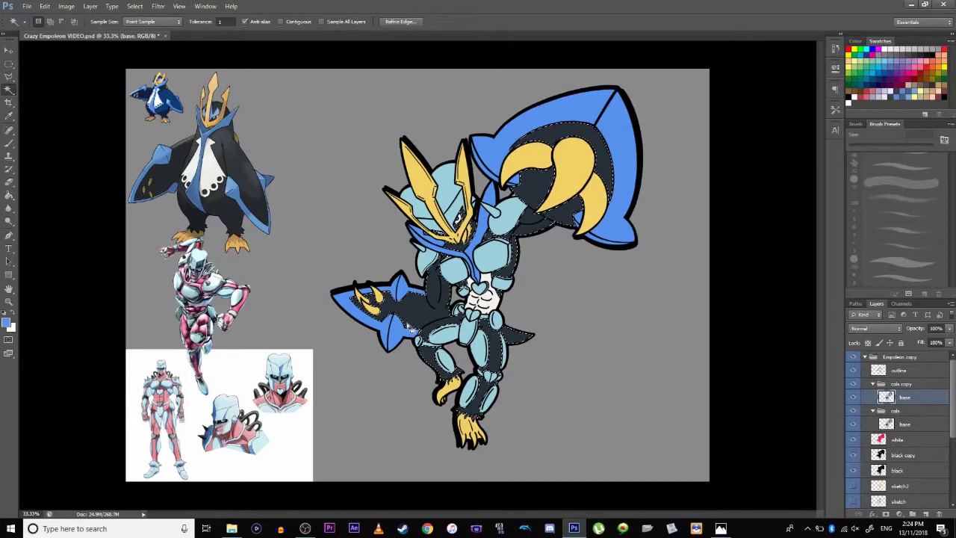
- Try a purple Hue/Saturation shift on the selected dark areas, cancel it and deselect
{"action": "left_click", "coordinate": [66, 6]}
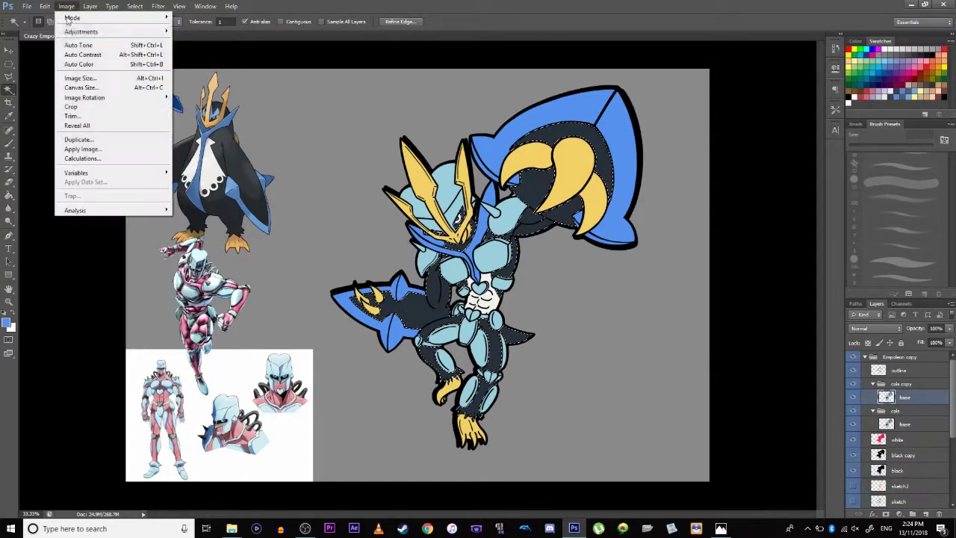
{"action": "mouse_move", "coordinate": [78, 32]}
{"action": "left_click", "coordinate": [196, 83]}
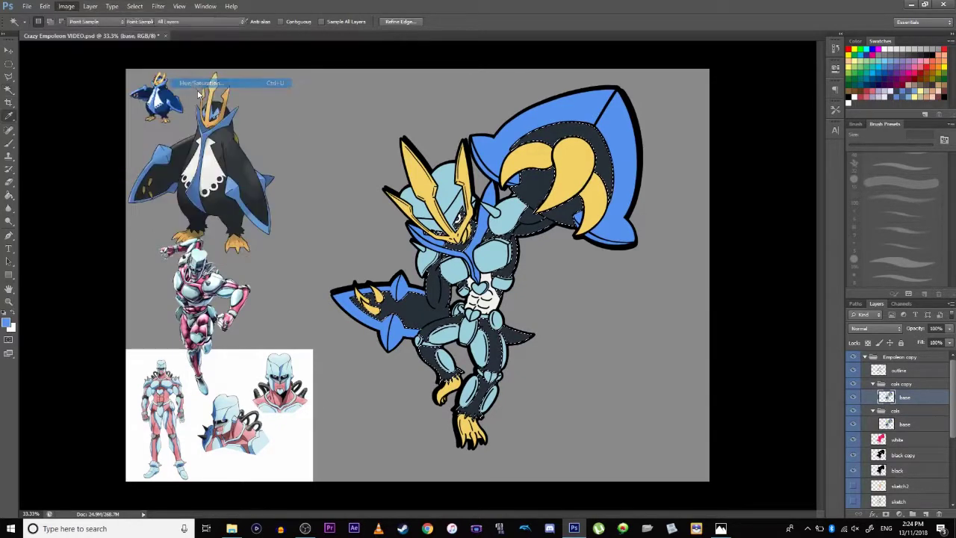
{"action": "left_click_drag", "start_coordinate": [700, 175], "coordinate": [732, 187]}
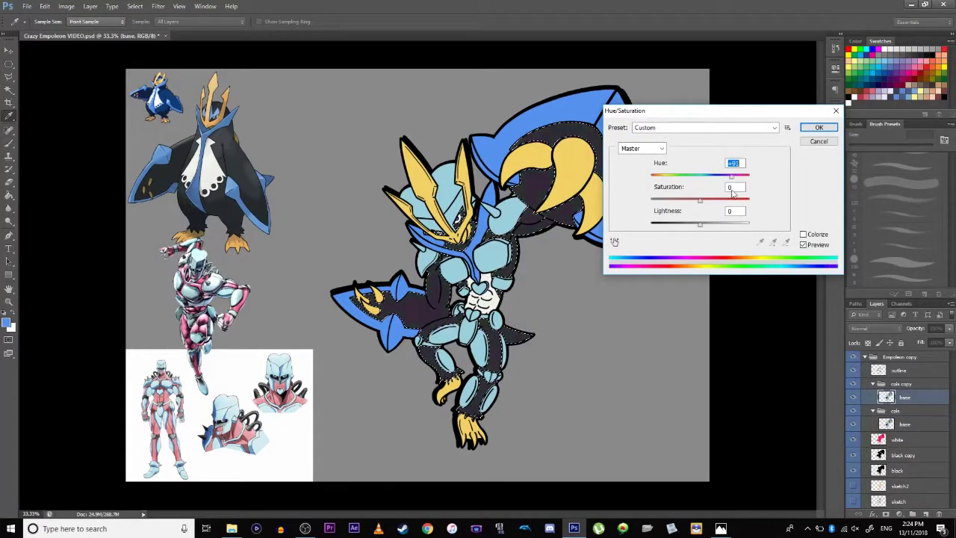
{"action": "left_click", "coordinate": [818, 141]}
{"action": "left_click", "coordinate": [9, 64]}
{"action": "key", "text": "ctrl+d"}
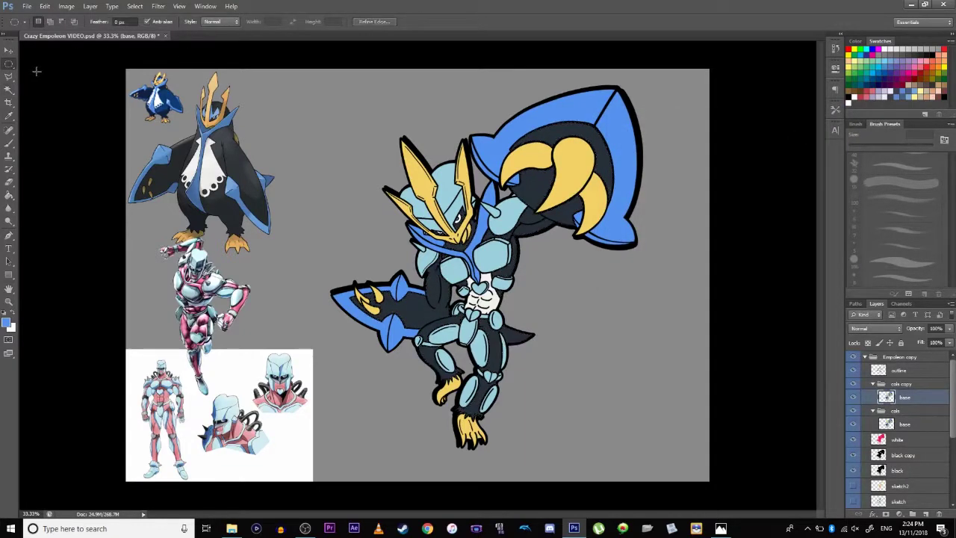
- Try Hue/Saturation shifts of +135 and +106 on the entire cols copy base layer, then cancel
{"action": "left_click", "coordinate": [66, 6]}
{"action": "mouse_move", "coordinate": [105, 32]}
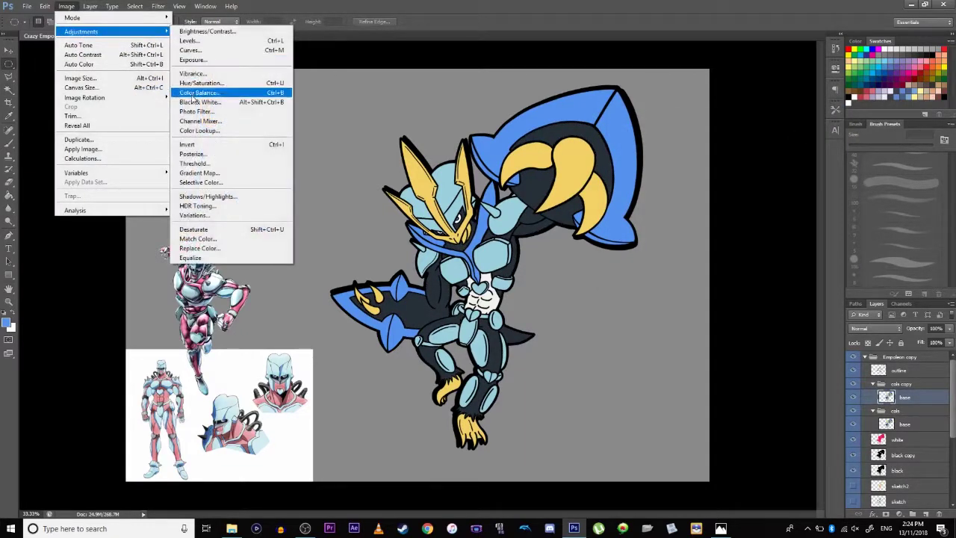
{"action": "left_click", "coordinate": [196, 83]}
{"action": "left_click_drag", "start_coordinate": [701, 182], "coordinate": [742, 180]}
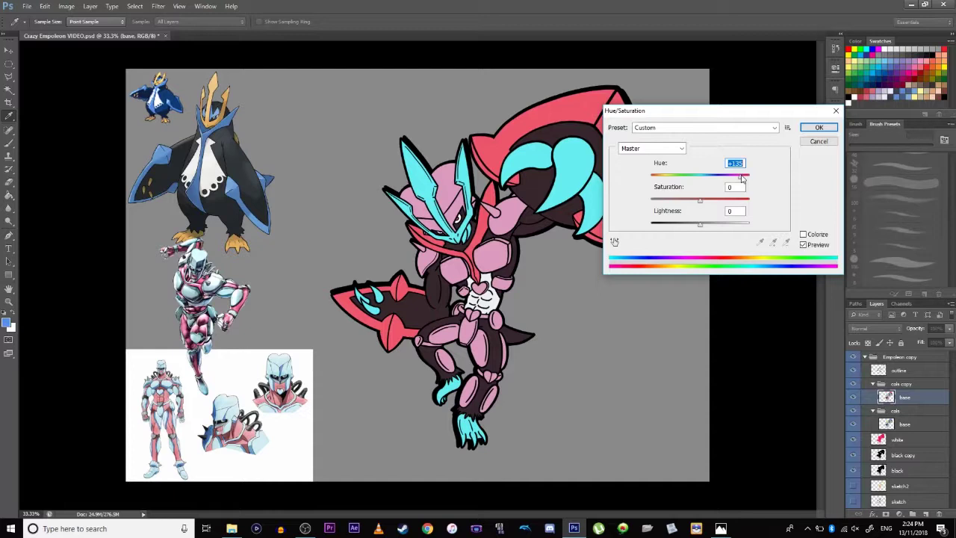
{"action": "mouse_move", "coordinate": [739, 176]}
{"action": "left_mouse_down"}
{"action": "mouse_move", "coordinate": [718, 176]}
{"action": "mouse_move", "coordinate": [746, 185]}
{"action": "mouse_move", "coordinate": [736, 183]}
{"action": "left_mouse_up"}
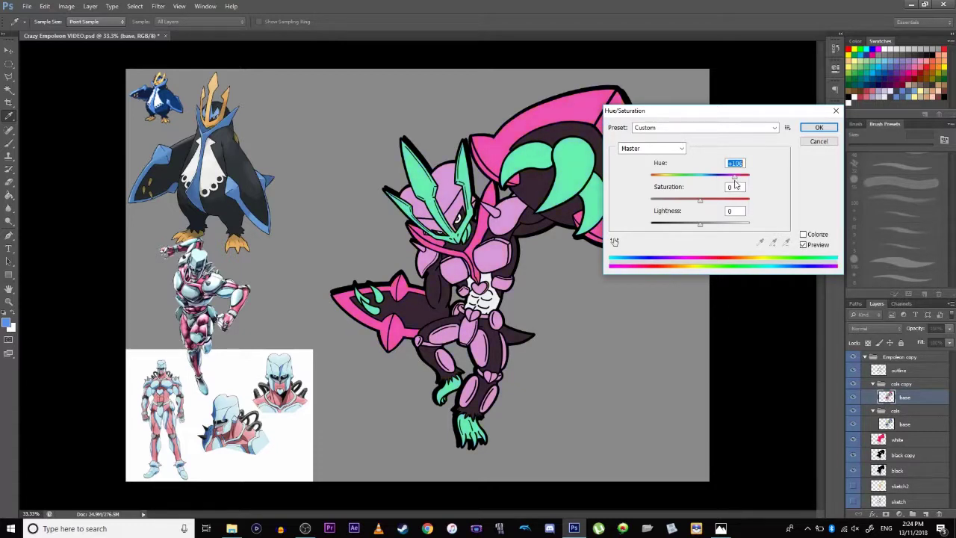
{"action": "left_click", "coordinate": [819, 141]}
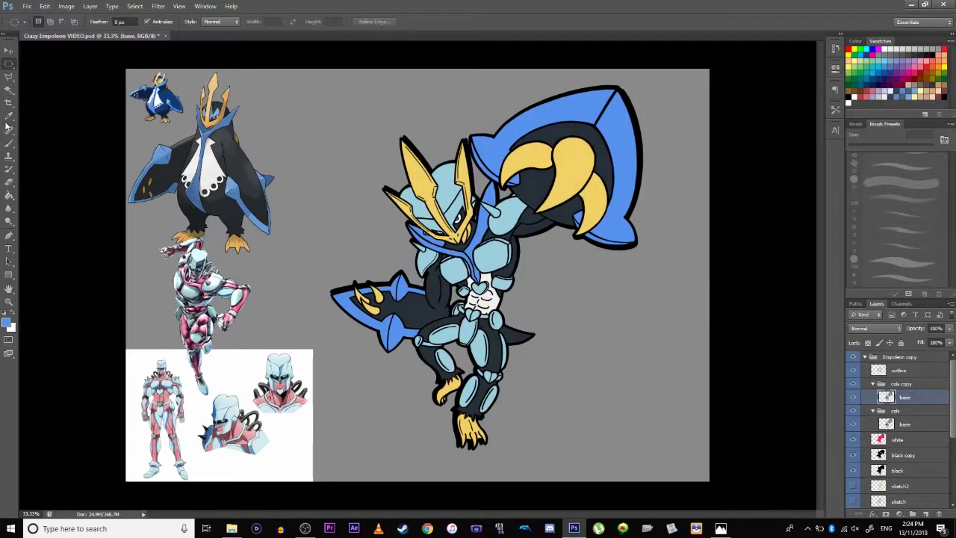
- Choose a purple swatch, select all dark body areas on the cols copy base layer and fill them with it
{"action": "left_click", "coordinate": [9, 195]}
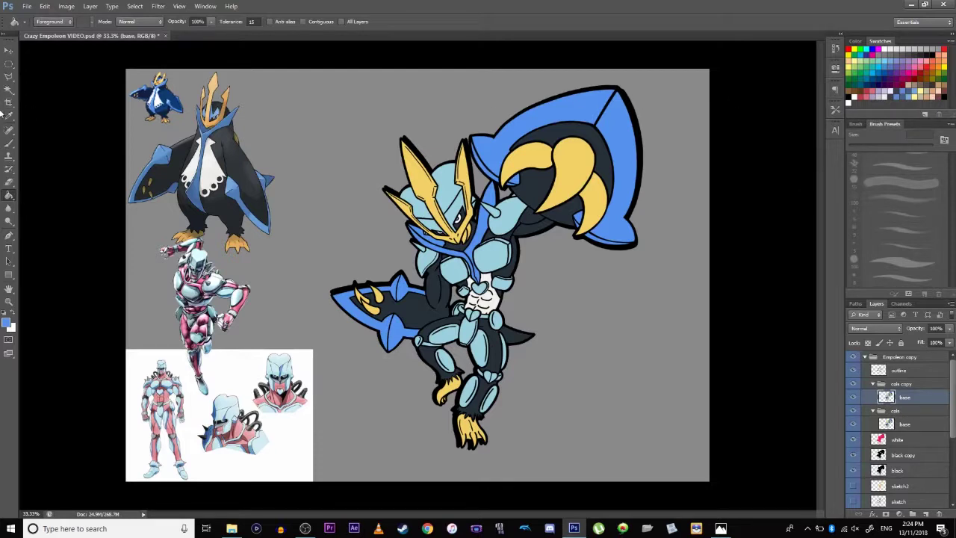
{"action": "left_click", "coordinate": [900, 67]}
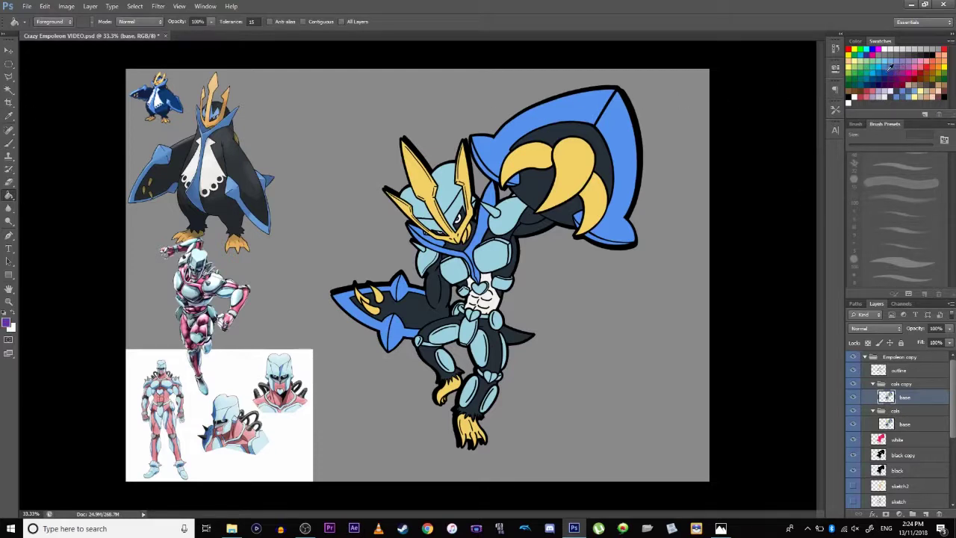
{"action": "left_click", "coordinate": [9, 90]}
{"action": "left_click", "coordinate": [404, 315]}
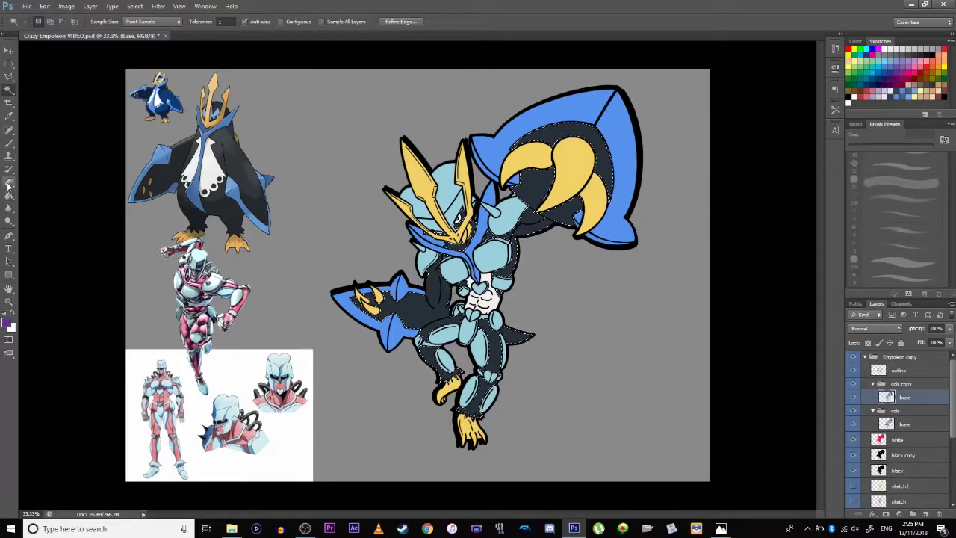
{"action": "key", "text": "g"}
{"action": "left_click", "coordinate": [401, 312]}
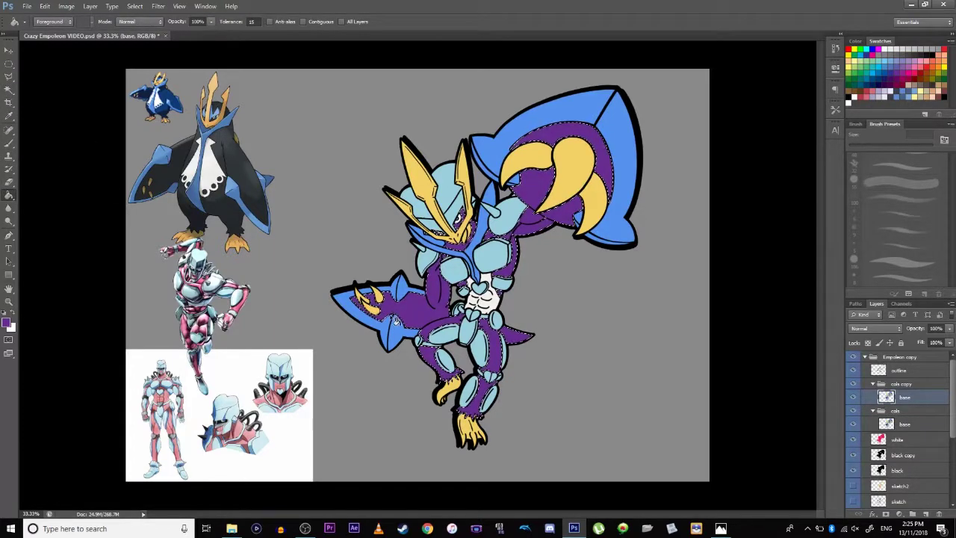
- Refill the selected body areas with a darker purple swatch and select all the blue fin and collar areas
{"action": "left_click", "coordinate": [890, 76]}
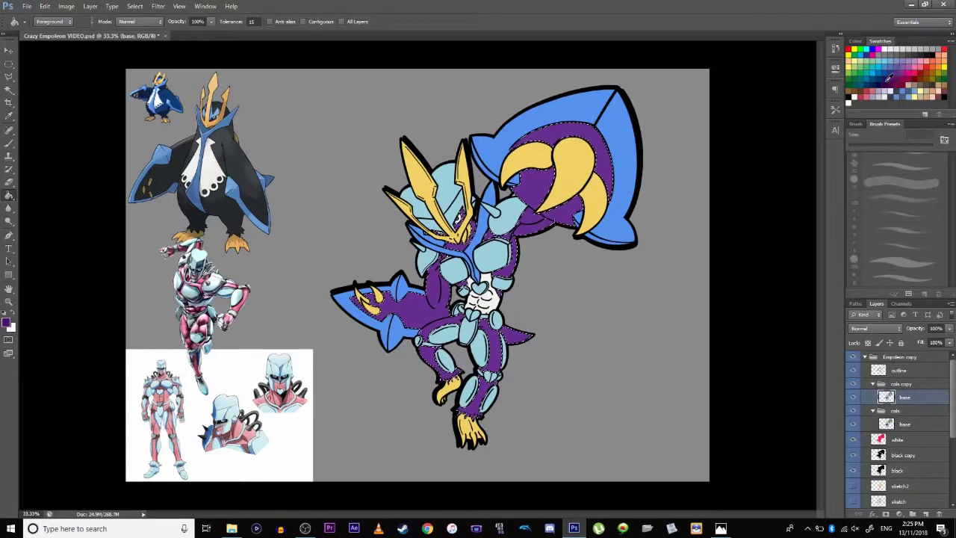
{"action": "left_click", "coordinate": [418, 320]}
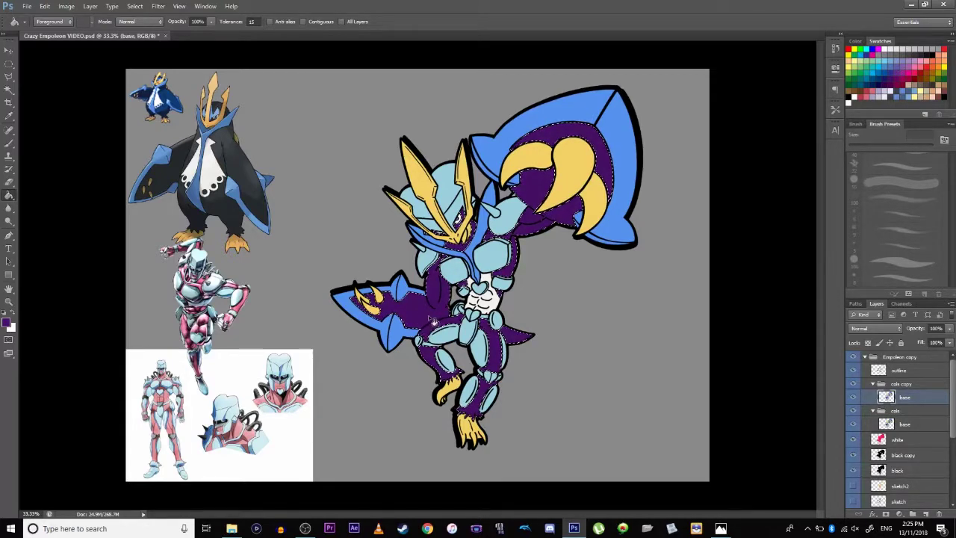
{"action": "left_click", "coordinate": [9, 89]}
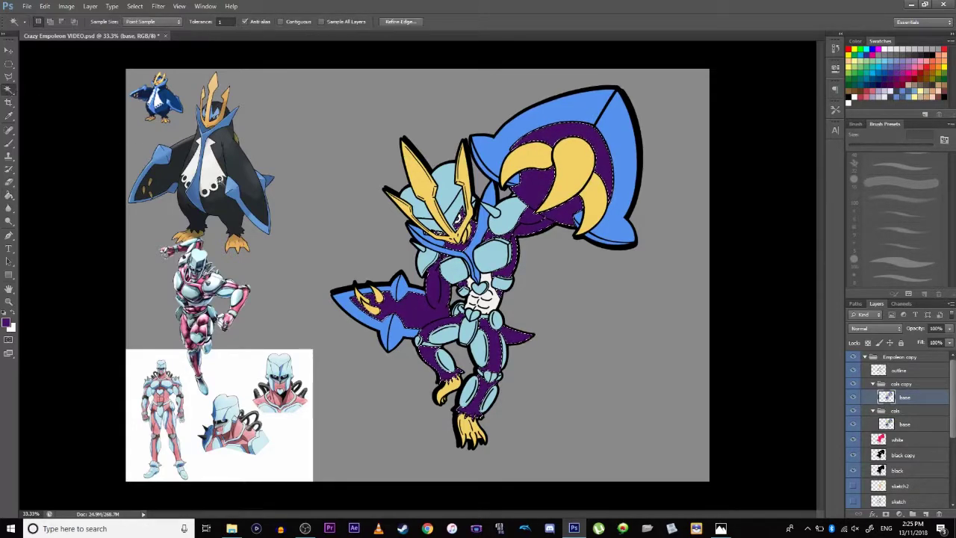
{"action": "left_click", "coordinate": [581, 115]}
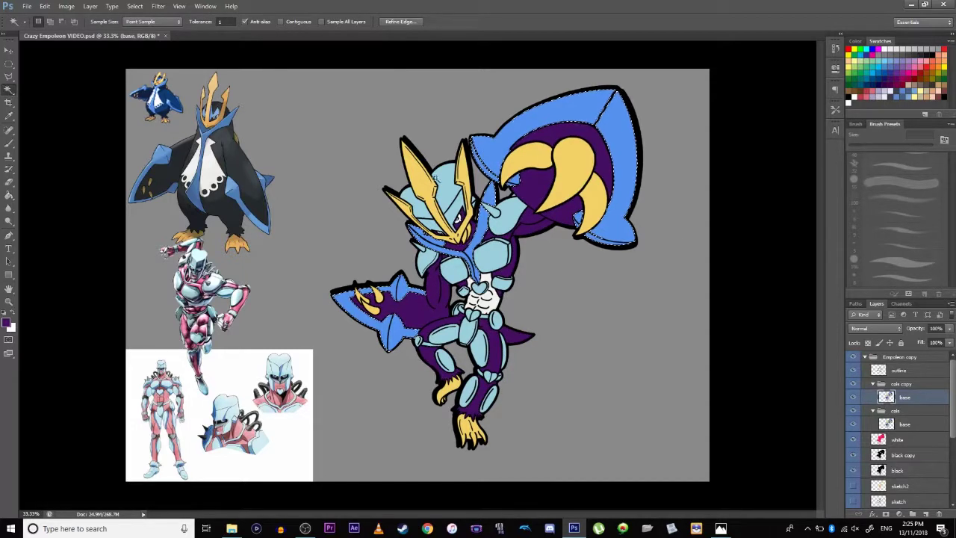
{"action": "left_click", "coordinate": [856, 62]}
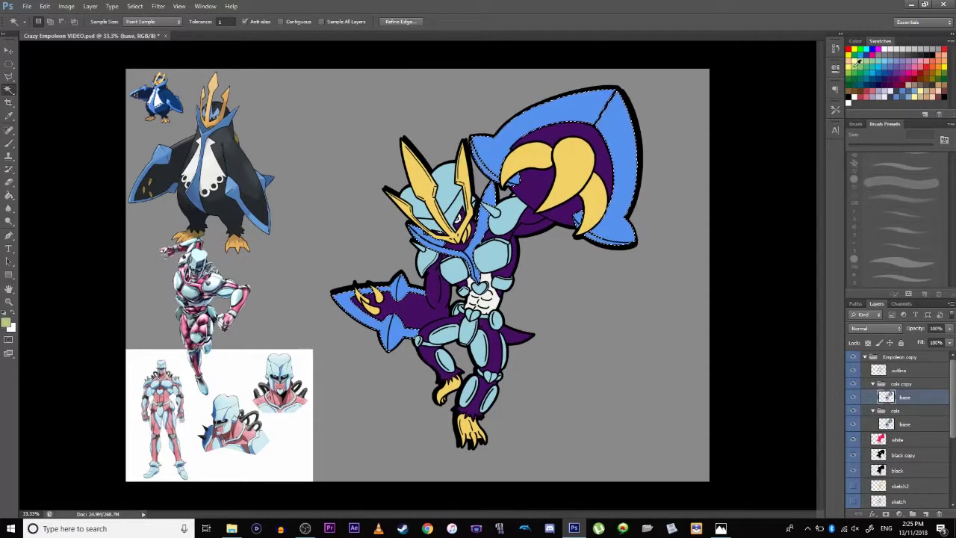
- Switch to Photos to review the colour wheel with its complementary and side complementary pages, and return to Photoshop
{"action": "left_click", "coordinate": [721, 528]}
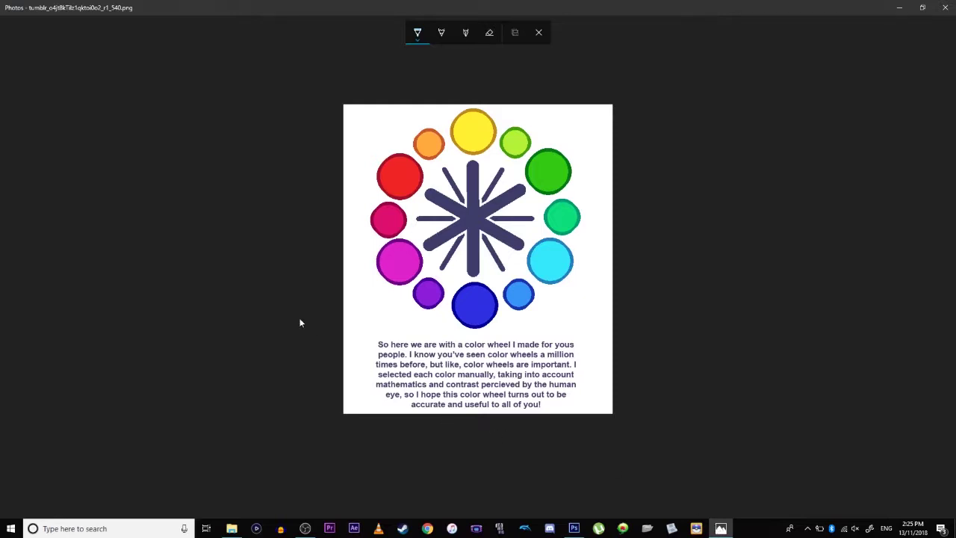
{"action": "left_click", "coordinate": [536, 31]}
{"action": "key", "text": "Right"}
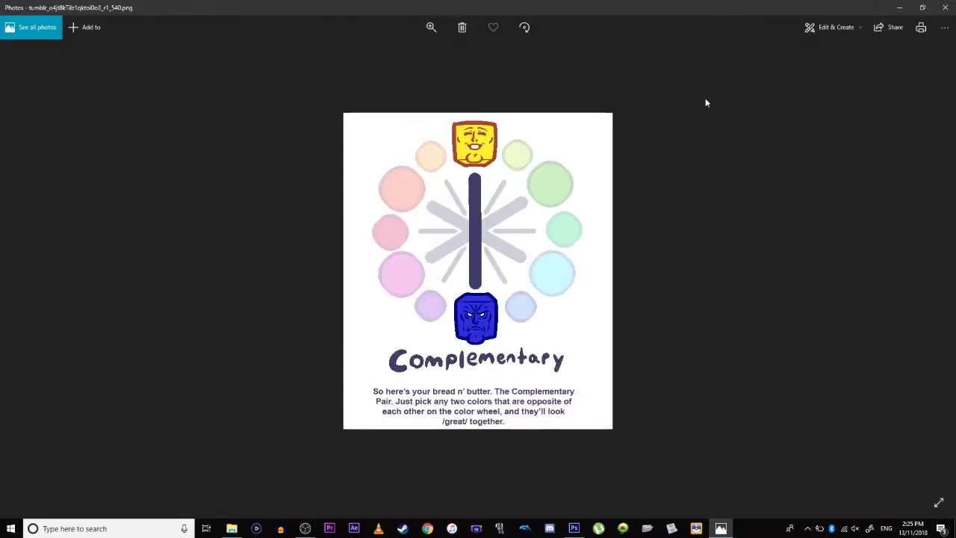
{"action": "key", "text": "Right"}
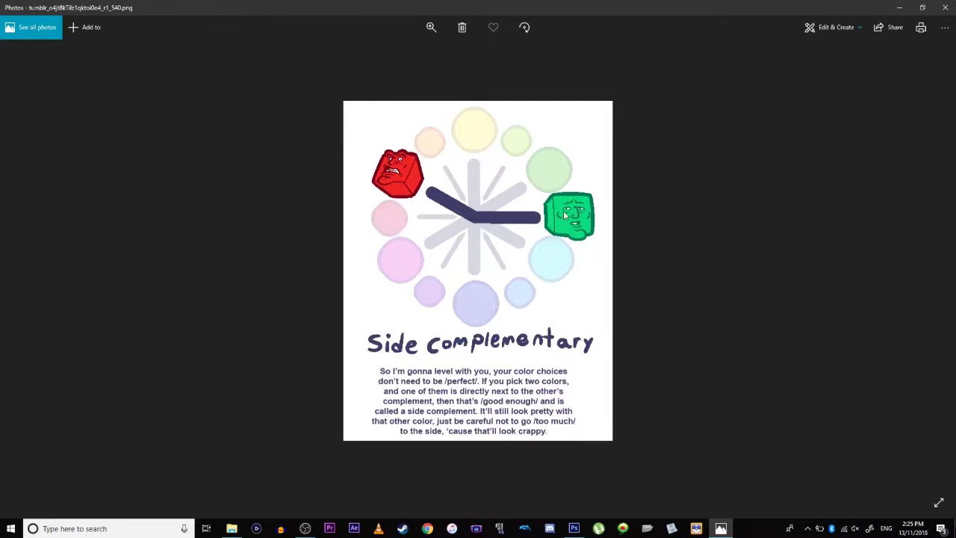
{"action": "key", "text": "Left"}
{"action": "key", "text": "Left"}
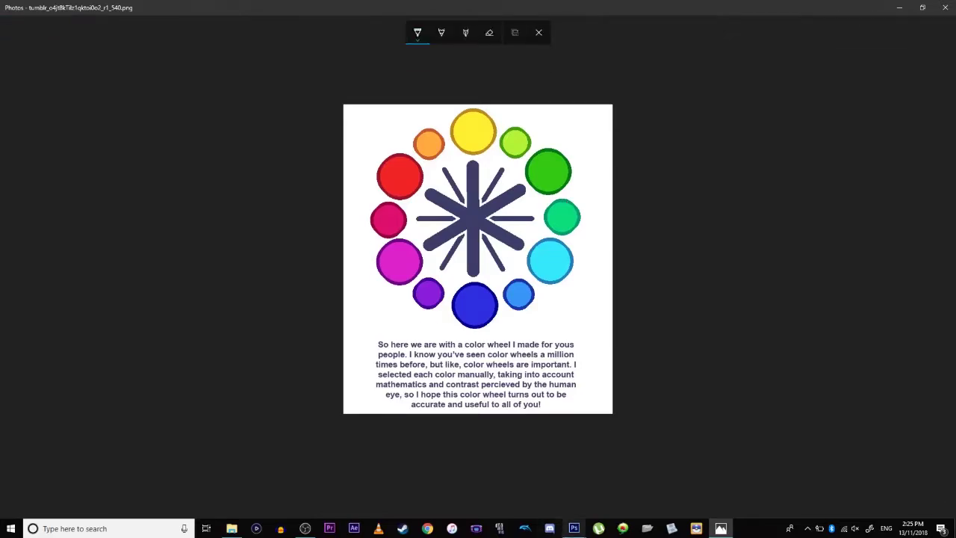
{"action": "key", "text": "alt+Tab"}
- Fill the selected blue fin and collar areas with a medium green swatch
{"action": "left_click", "coordinate": [345, 300]}
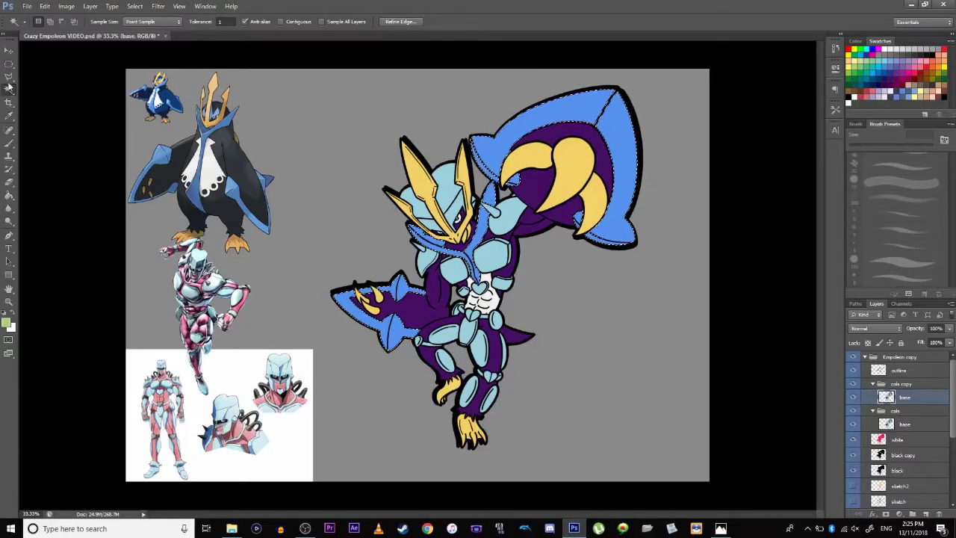
{"action": "left_click", "coordinate": [859, 69]}
{"action": "left_click", "coordinate": [8, 195]}
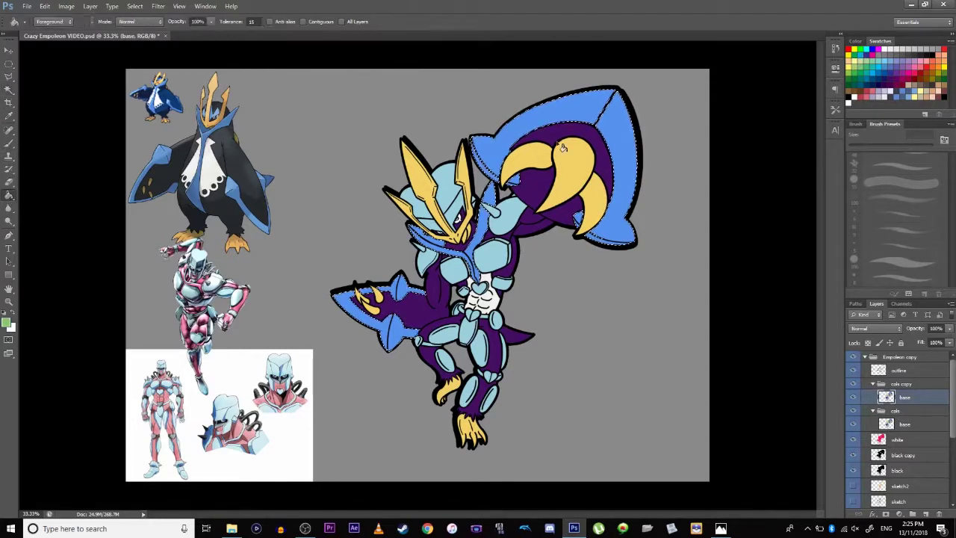
{"action": "left_click", "coordinate": [365, 298]}
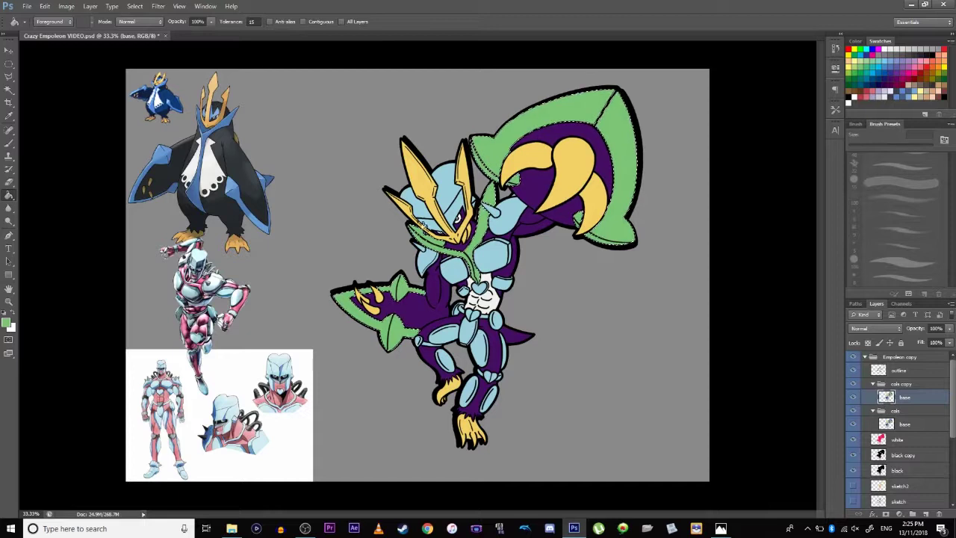
- Select all light blue armour plates on the cols copy base layer and fill them with a lighter green
{"action": "left_click", "coordinate": [9, 89]}
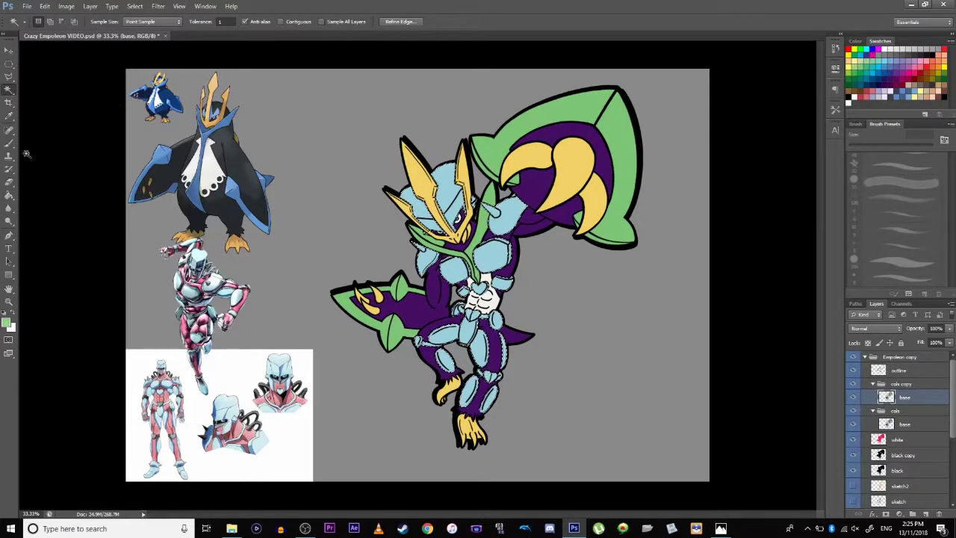
{"action": "left_click", "coordinate": [8, 195]}
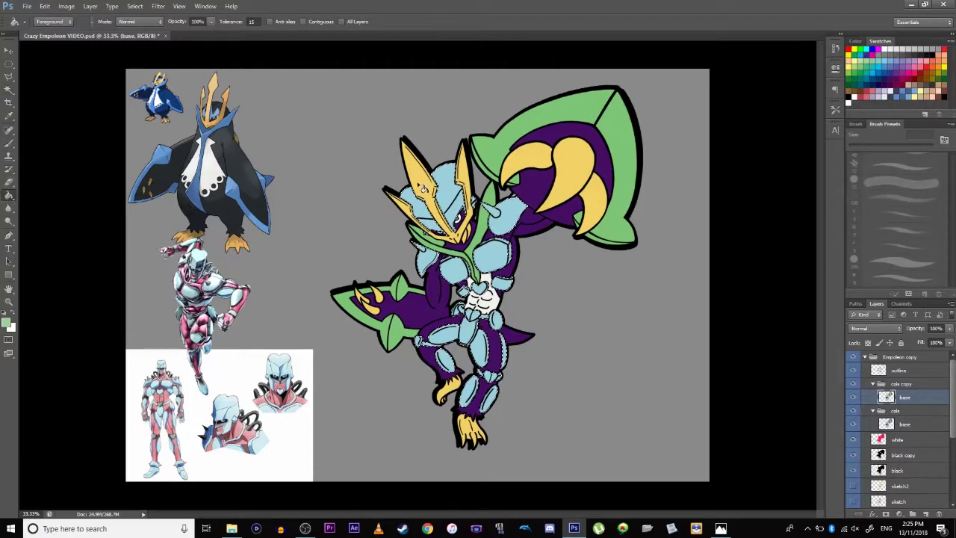
{"action": "left_click", "coordinate": [447, 212]}
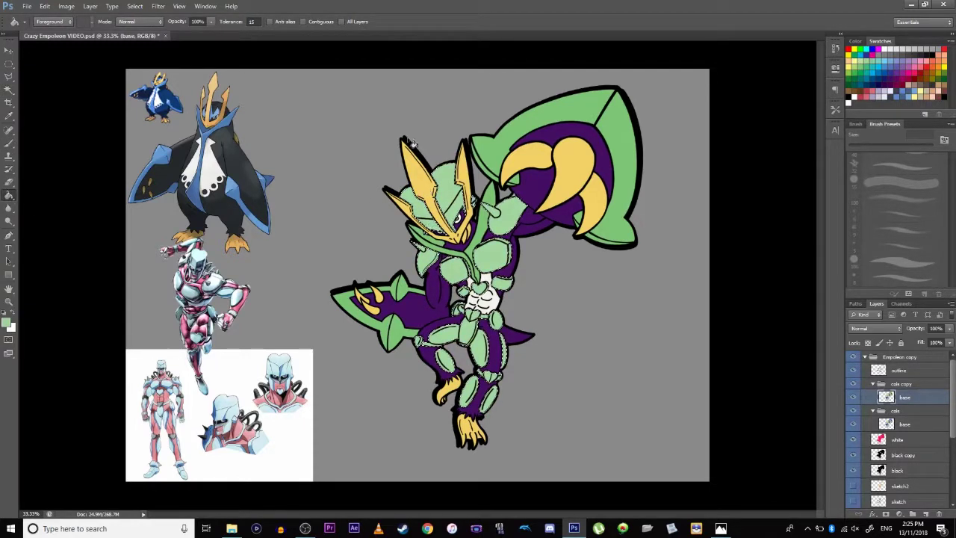
- Select all golden crest, claw and foot areas and fill them with a paler yellow mixed from their sampled colour
{"action": "key", "text": "w"}
{"action": "left_click", "coordinate": [424, 185]}
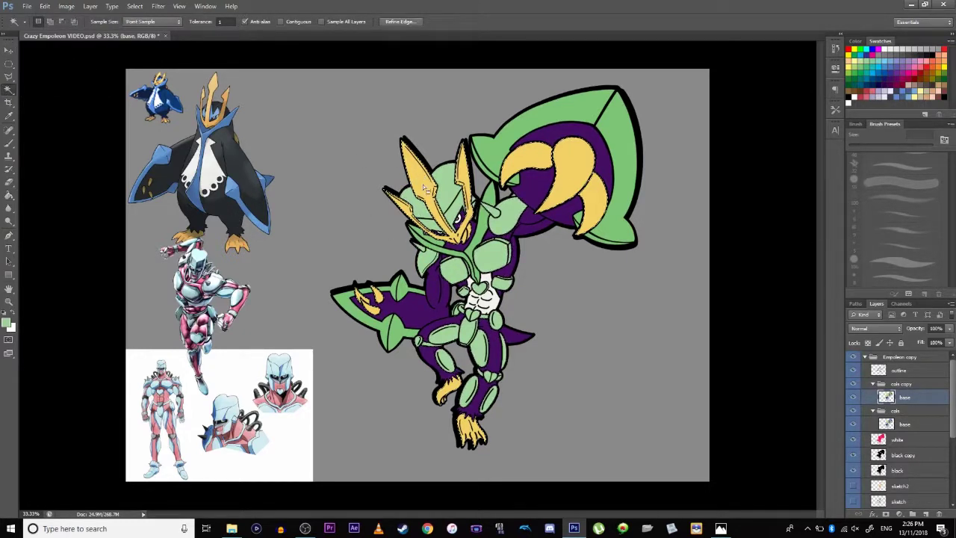
{"action": "left_click", "coordinate": [9, 116]}
{"action": "left_click", "coordinate": [418, 173]}
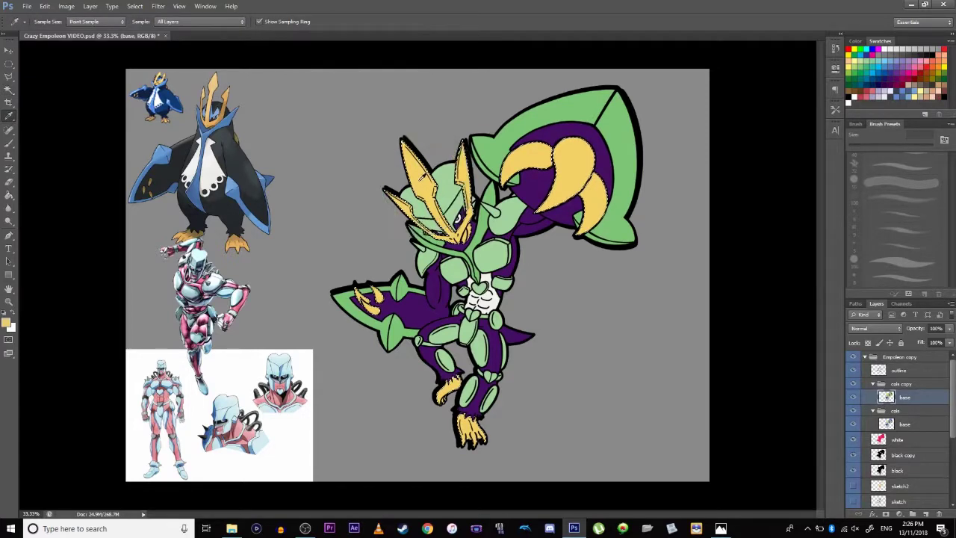
{"action": "left_click", "coordinate": [7, 323]}
{"action": "left_click_drag", "start_coordinate": [205, 144], "coordinate": [191, 143]}
{"action": "left_click_drag", "start_coordinate": [297, 250], "coordinate": [297, 243]}
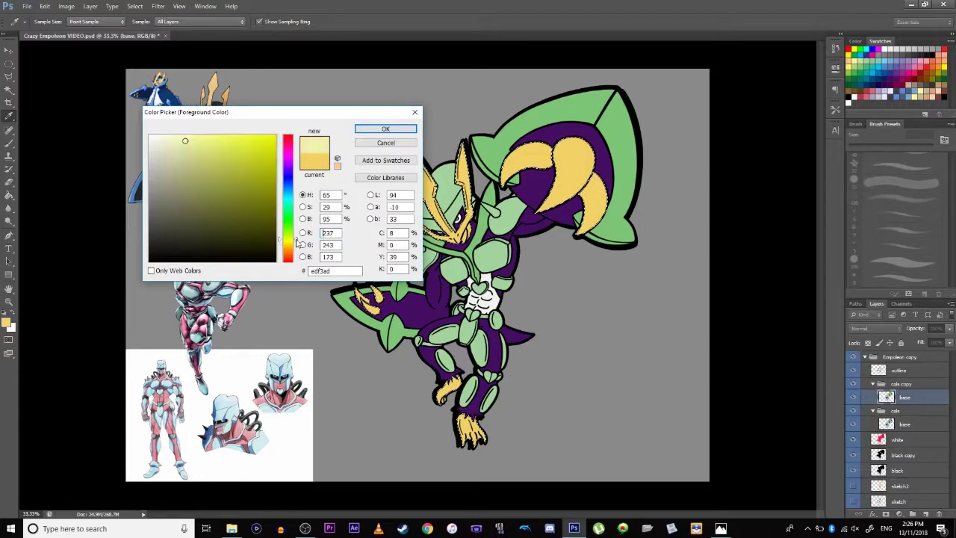
{"action": "left_click", "coordinate": [373, 130]}
{"action": "key", "text": "g"}
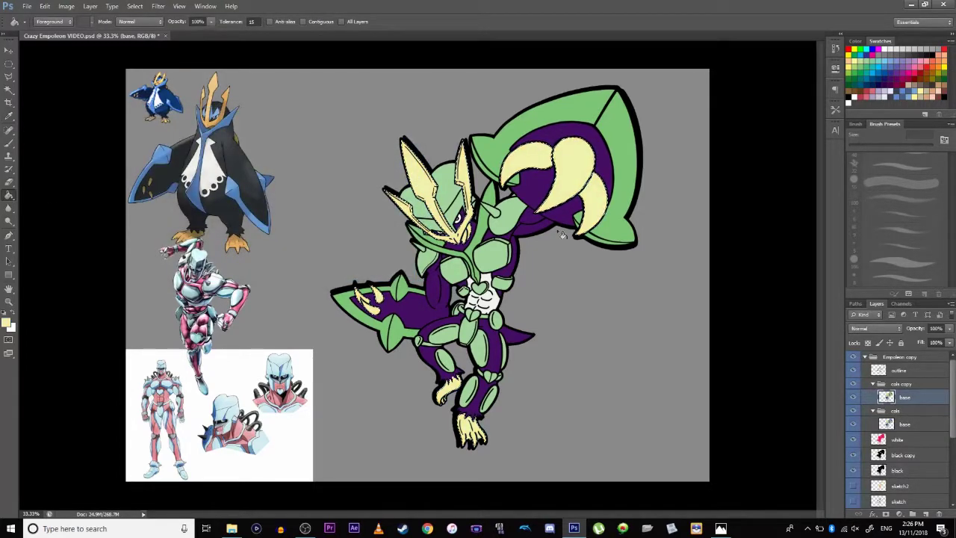
- Apply Hue/Saturation to the selected pale yellow areas with a slightly lower hue and Saturation +48, and deselect
{"action": "left_click", "coordinate": [67, 7]}
{"action": "mouse_move", "coordinate": [76, 32]}
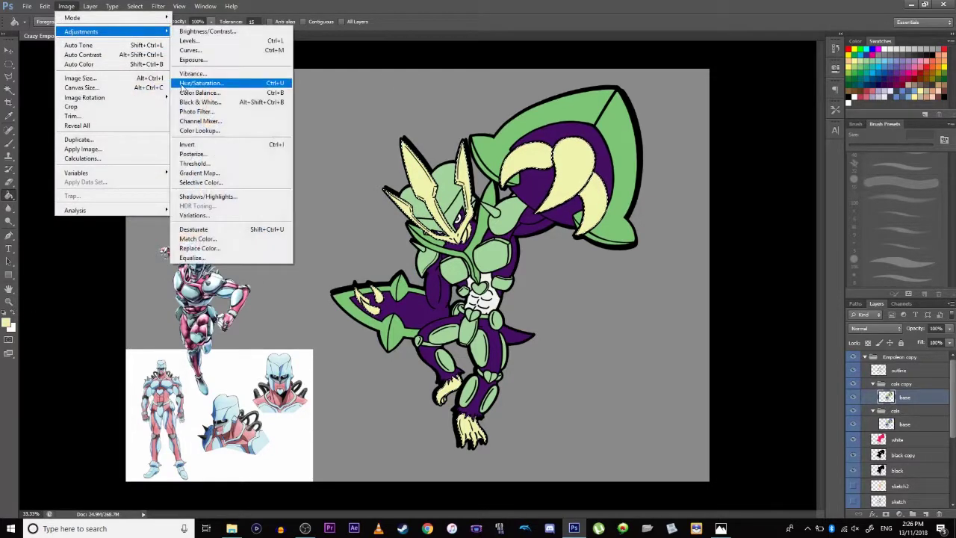
{"action": "left_click", "coordinate": [182, 88]}
{"action": "left_click_drag", "start_coordinate": [700, 201], "coordinate": [700, 226]}
{"action": "mouse_move", "coordinate": [701, 177]}
{"action": "left_mouse_down"}
{"action": "mouse_move", "coordinate": [709, 183]}
{"action": "mouse_move", "coordinate": [699, 182]}
{"action": "left_mouse_up"}
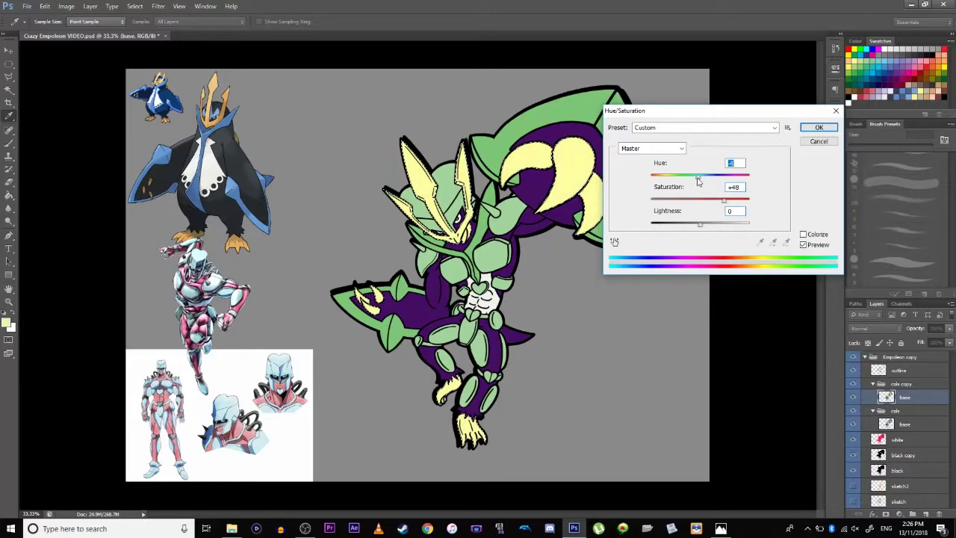
{"action": "left_click_drag", "start_coordinate": [695, 180], "coordinate": [697, 181]}
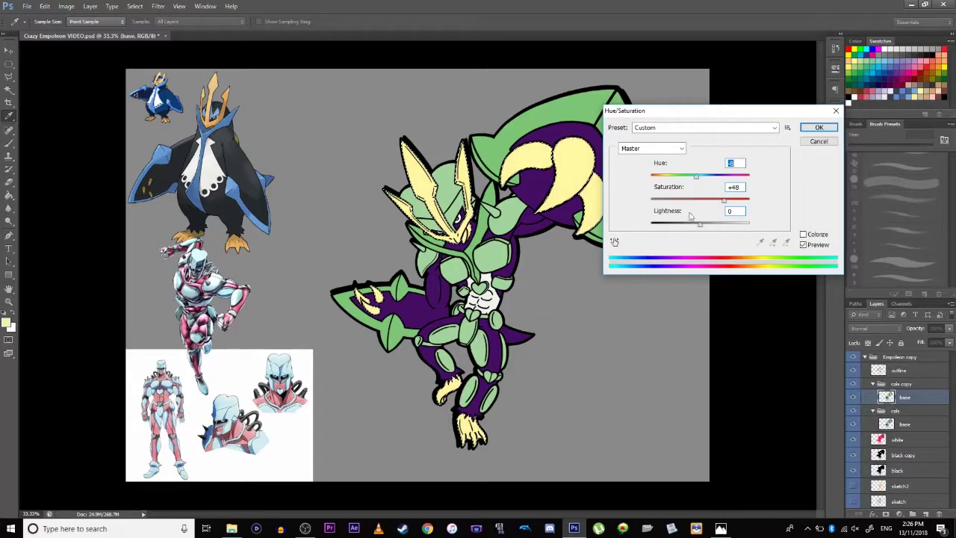
{"action": "left_click", "coordinate": [796, 127]}
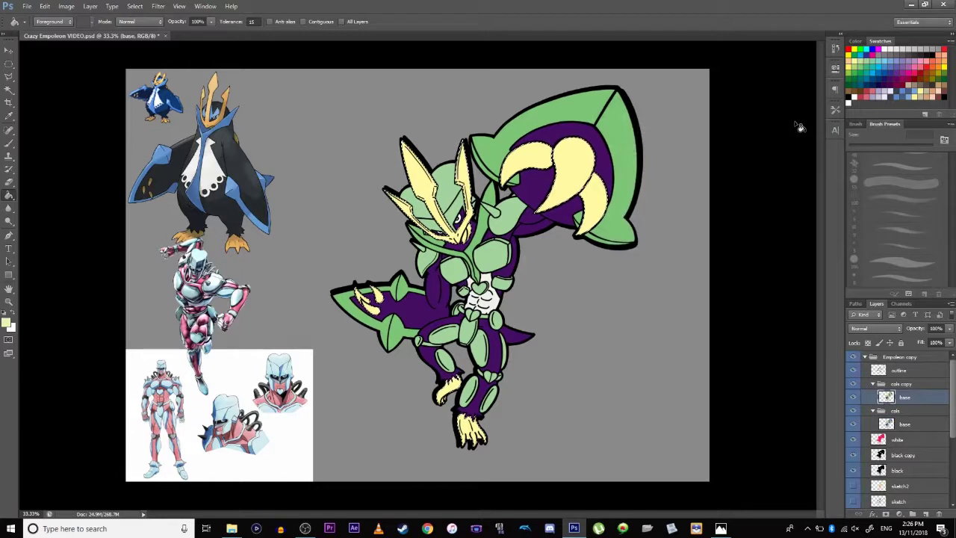
{"action": "left_click", "coordinate": [9, 64]}
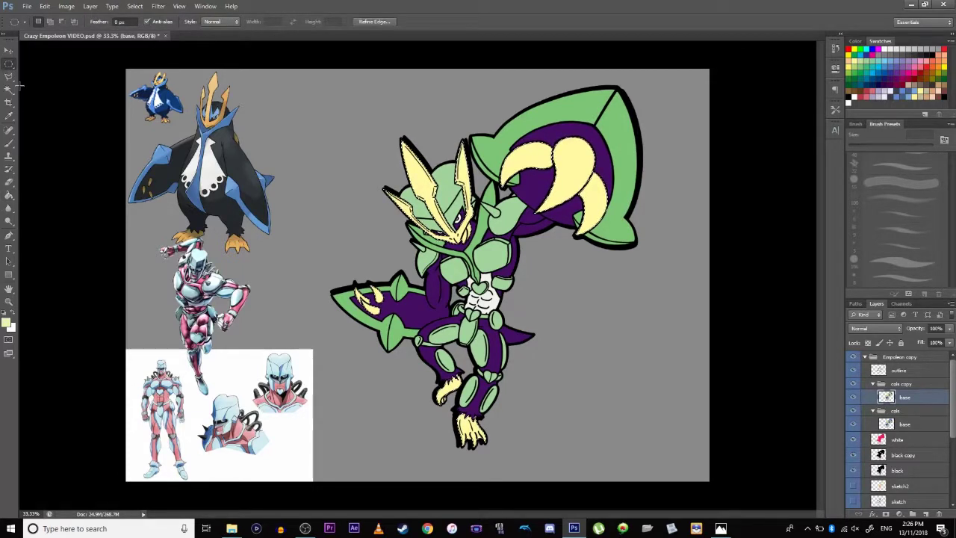
{"action": "key", "text": "ctrl+d"}
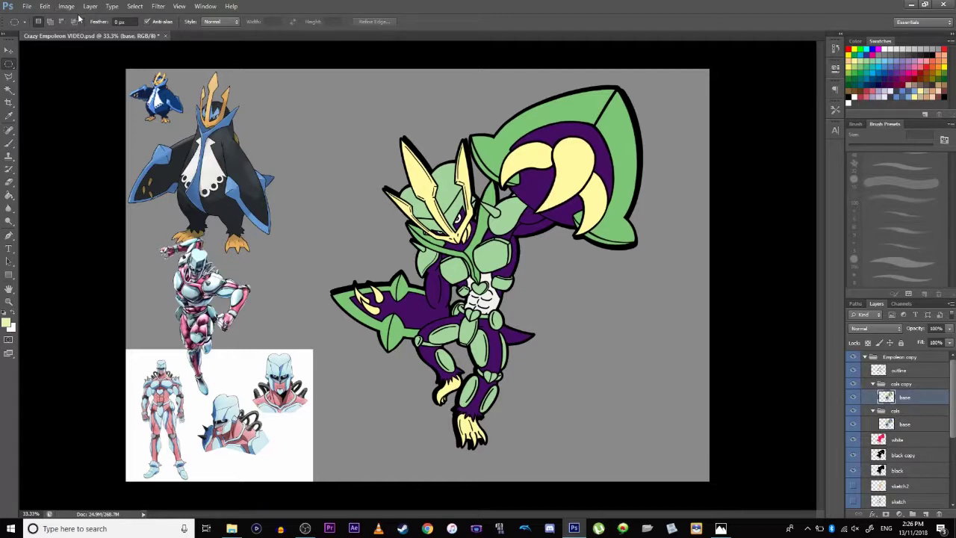
- Sample the crest's pale yellow, try filling all the light green armour plates with it, and undo the fill
{"action": "left_click", "coordinate": [9, 89]}
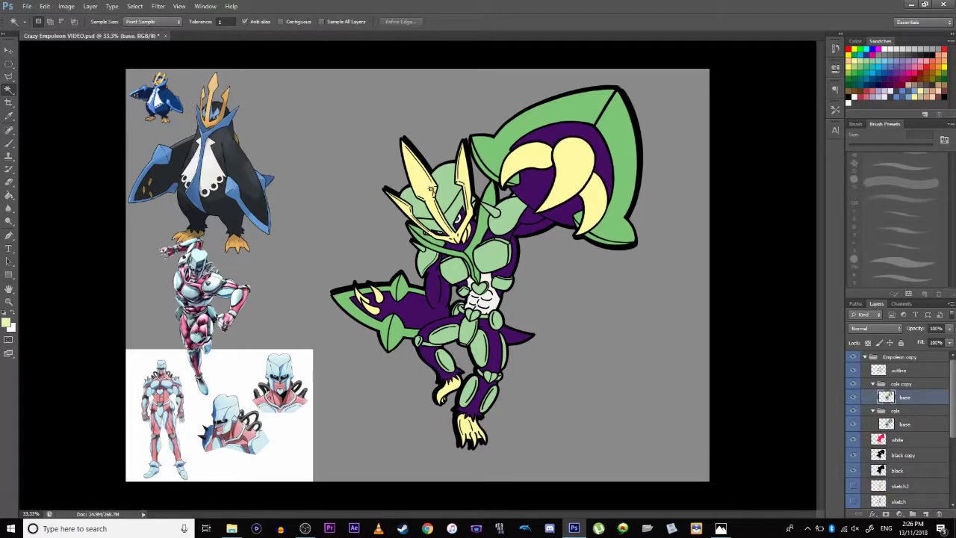
{"action": "left_click", "coordinate": [9, 116]}
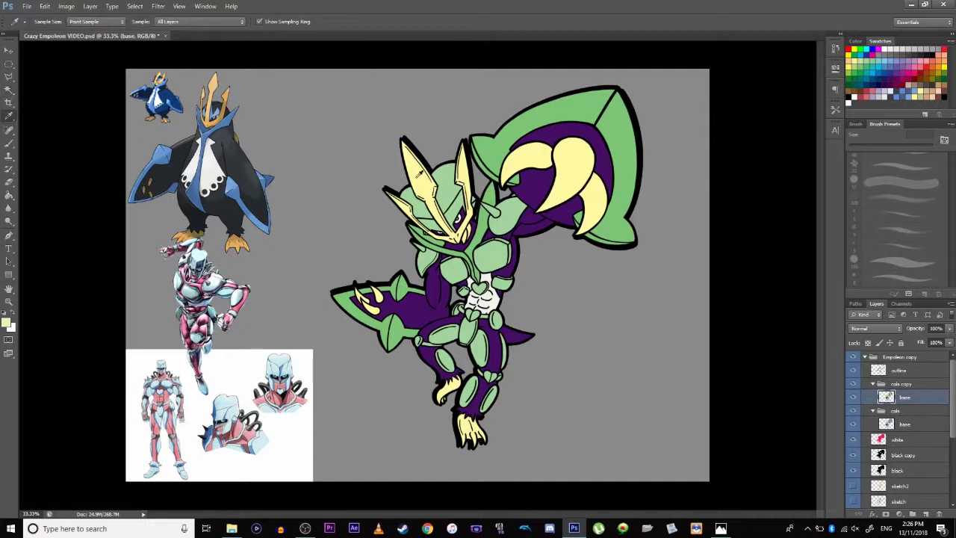
{"action": "left_click", "coordinate": [9, 143]}
{"action": "left_click", "coordinate": [9, 195]}
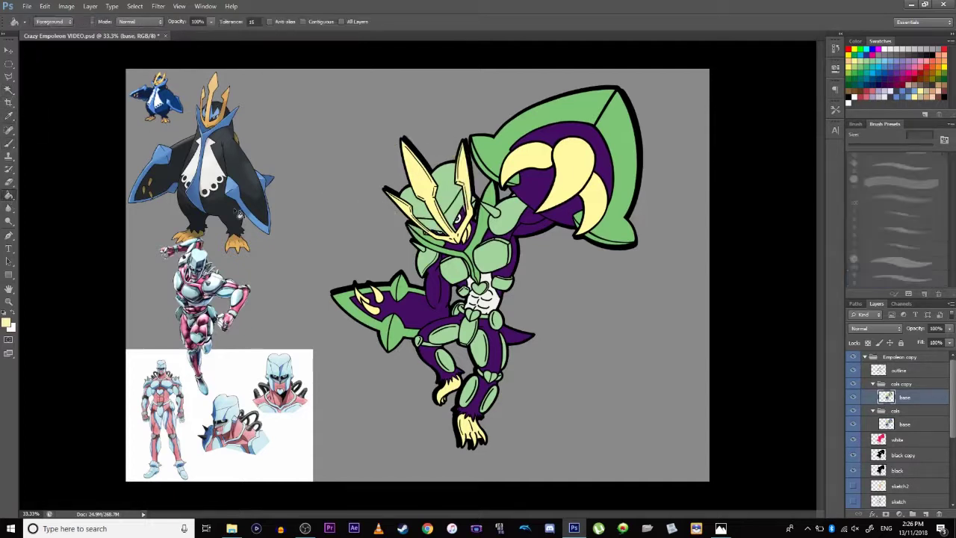
{"action": "left_click", "coordinate": [508, 238]}
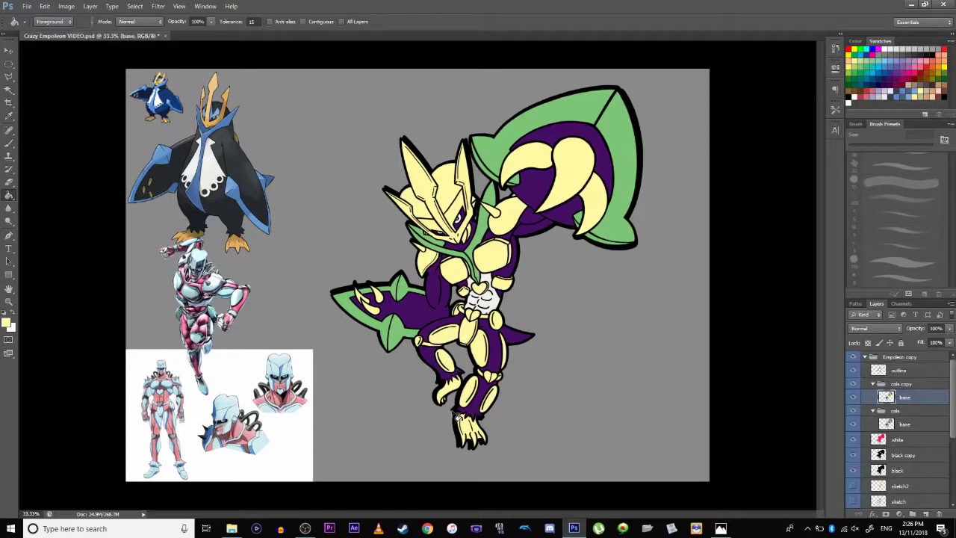
{"action": "key", "text": "ctrl+z"}
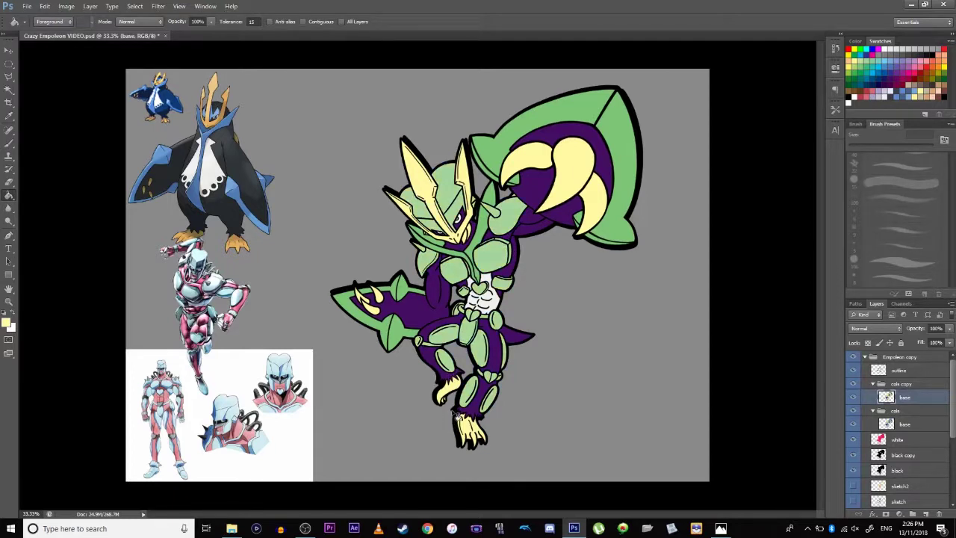
- Select the light green plates, brush pale yellow over those on the body and limbs but not the helmet, and deselect
{"action": "left_click", "coordinate": [9, 87]}
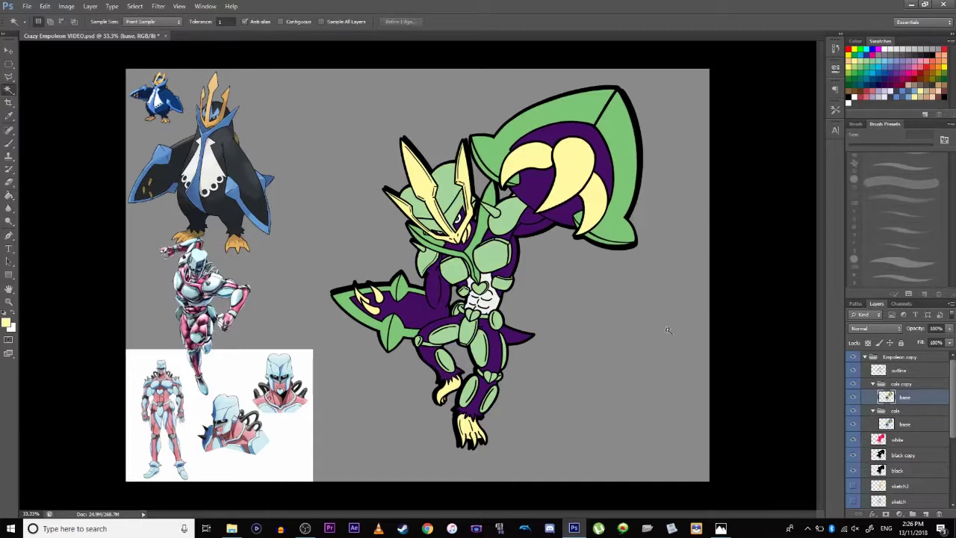
{"action": "left_click", "coordinate": [505, 196]}
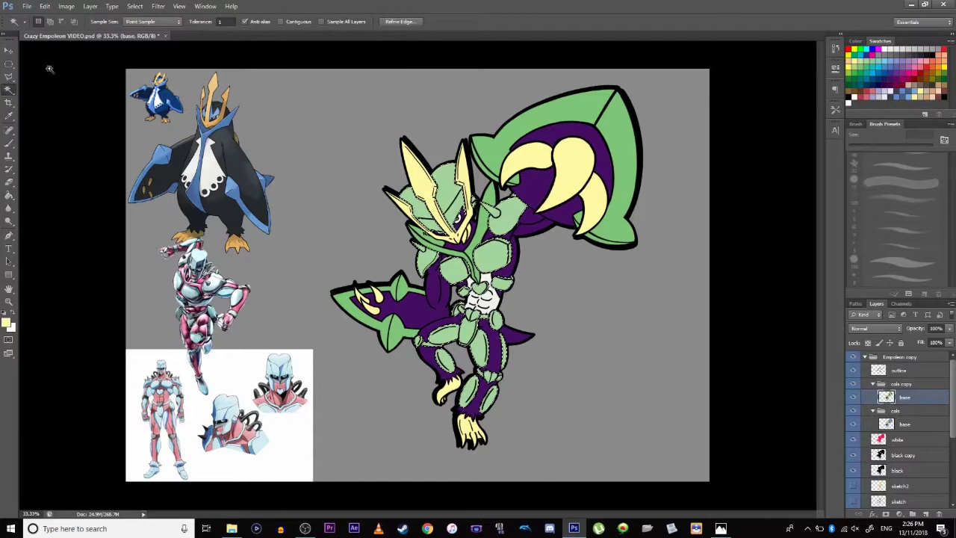
{"action": "left_click", "coordinate": [9, 141]}
{"action": "key", "text": "comma"}
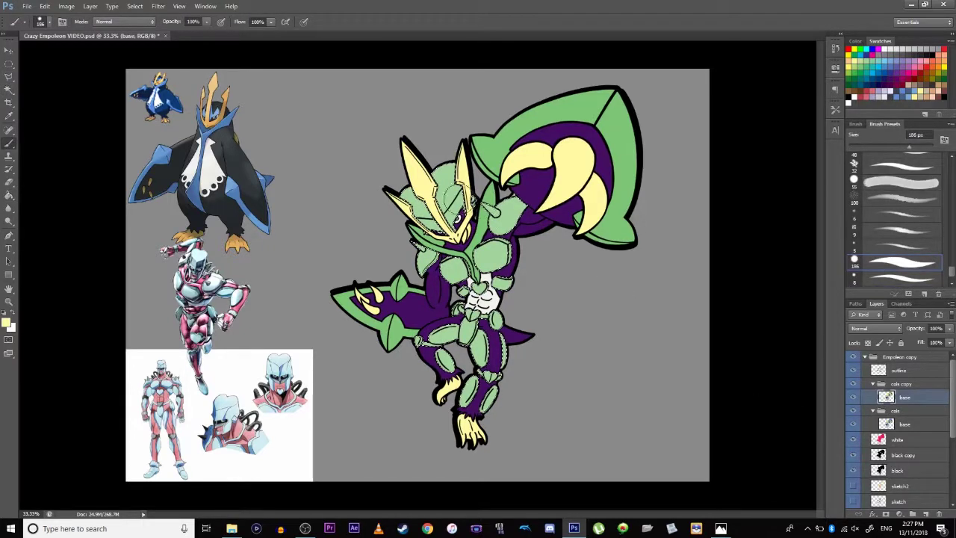
{"action": "mouse_move", "coordinate": [514, 195]}
{"action": "left_mouse_down"}
{"action": "mouse_move", "coordinate": [496, 214]}
{"action": "mouse_move", "coordinate": [508, 255]}
{"action": "mouse_move", "coordinate": [482, 255]}
{"action": "mouse_move", "coordinate": [497, 319]}
{"action": "mouse_move", "coordinate": [405, 249]}
{"action": "mouse_move", "coordinate": [422, 374]}
{"action": "mouse_move", "coordinate": [412, 401]}
{"action": "left_mouse_up"}
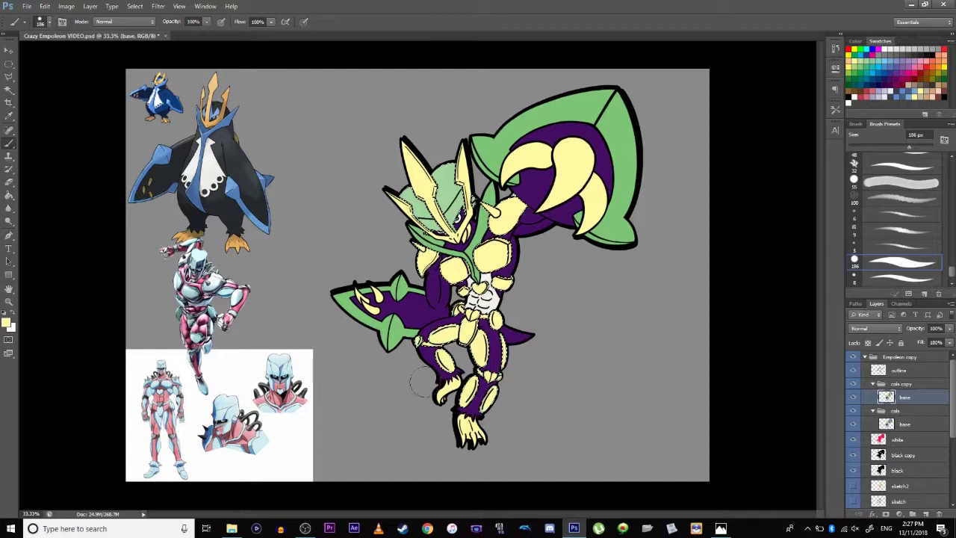
{"action": "left_click", "coordinate": [9, 64]}
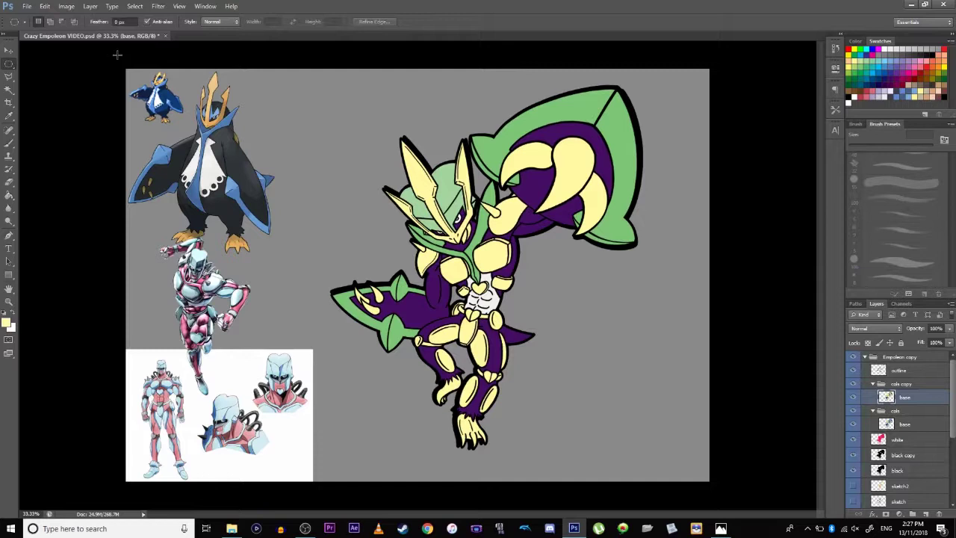
- Try painting the body and limb armour plates orange within the restored selection, and undo the orange and pale yellow painting
{"action": "key", "text": "ctrl+shift+d"}
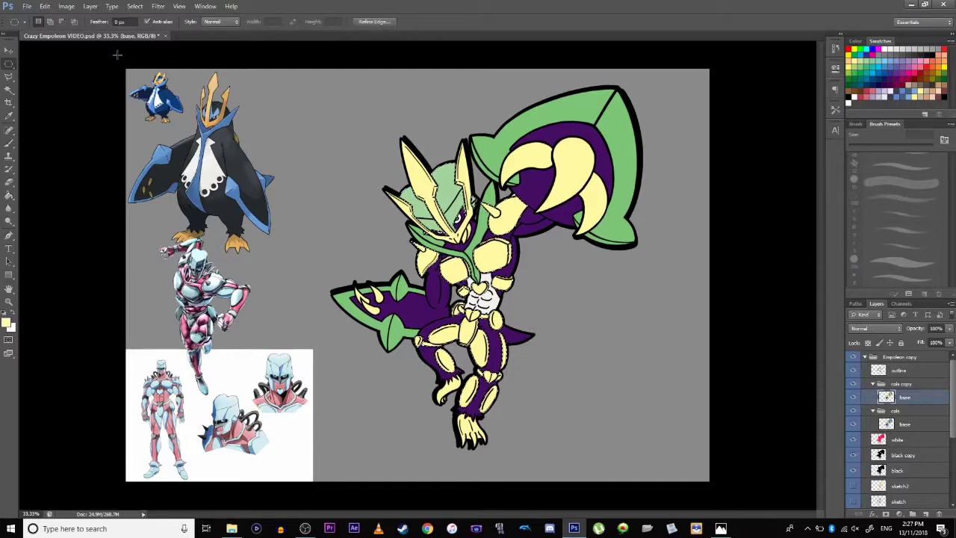
{"action": "left_click", "coordinate": [922, 62]}
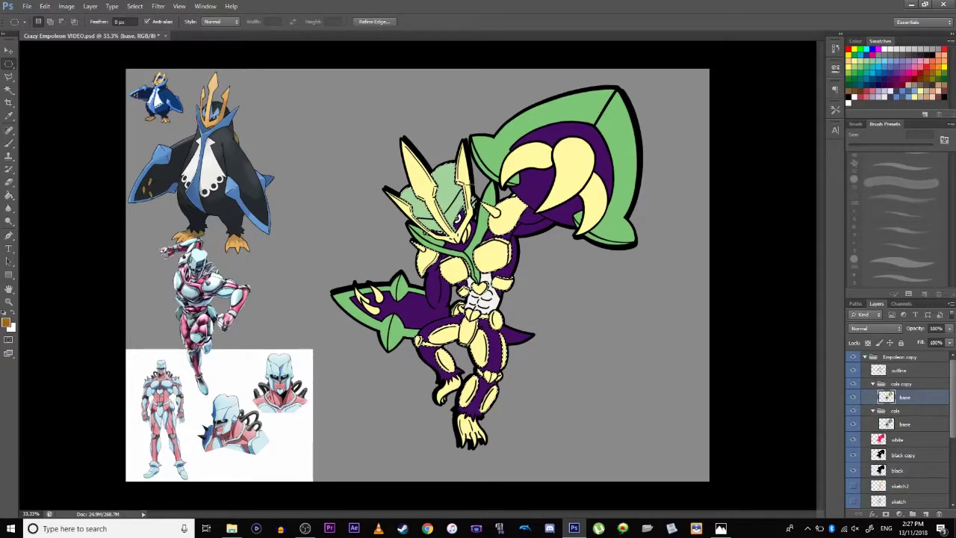
{"action": "key", "text": "b"}
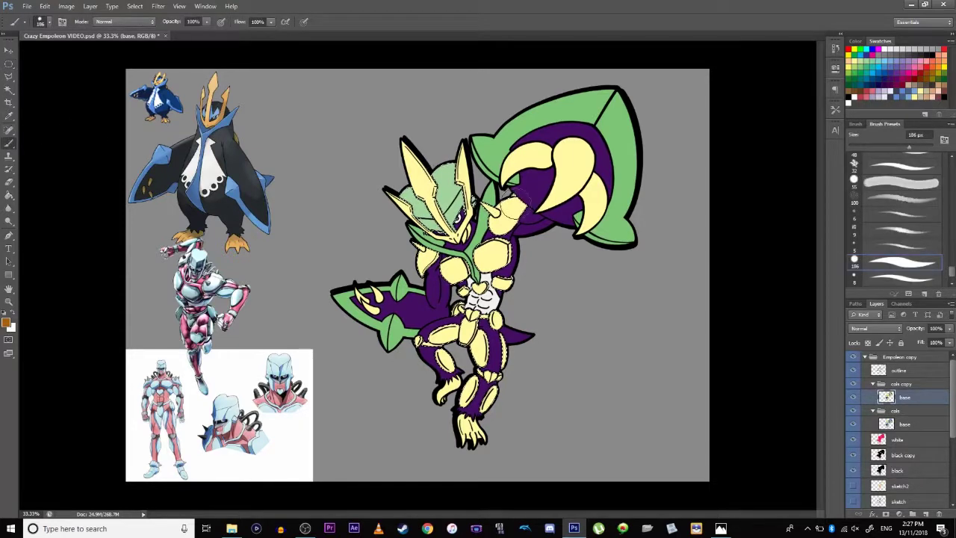
{"action": "left_click", "coordinate": [939, 68]}
{"action": "left_click_drag", "start_coordinate": [520, 190], "coordinate": [518, 193]}
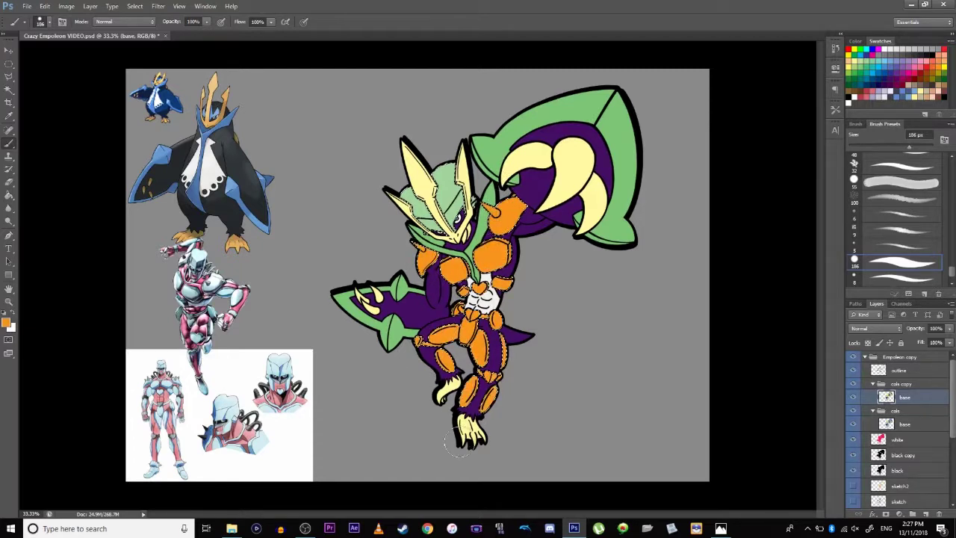
{"action": "key", "text": "m"}
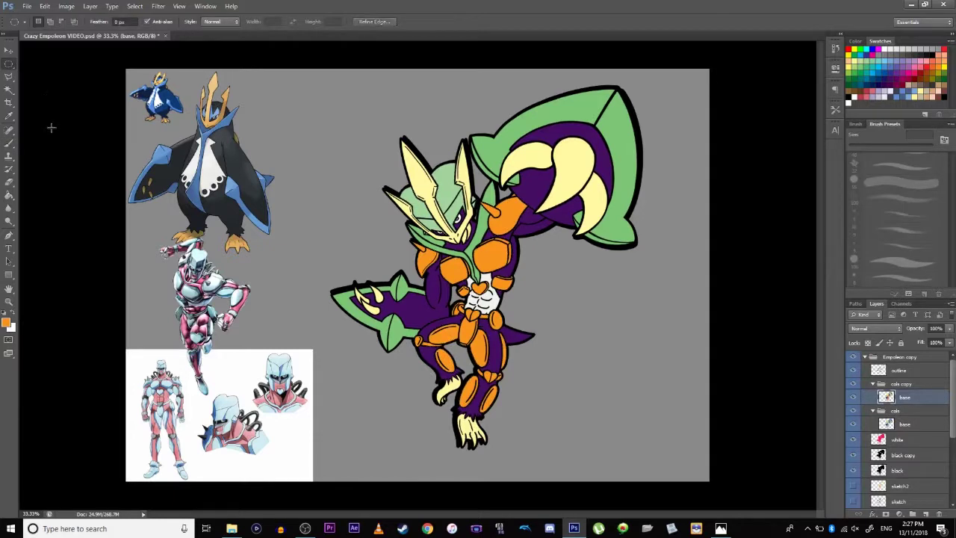
{"action": "key", "text": "ctrl+z"}
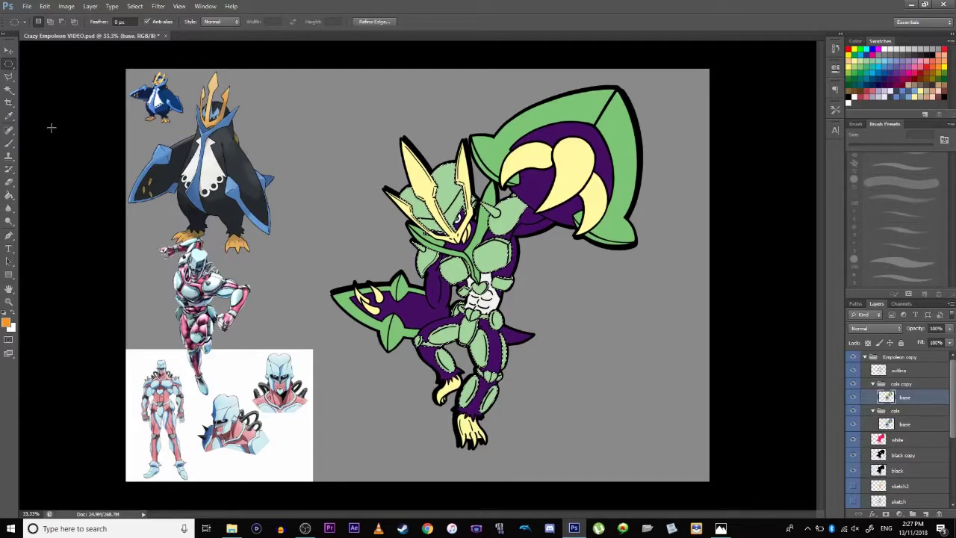
- Apply Hue/Saturation to the selected light green plates with Hue +16, Saturation +28 and Lightness +21, and deselect
{"action": "left_click", "coordinate": [67, 6]}
{"action": "mouse_move", "coordinate": [96, 34]}
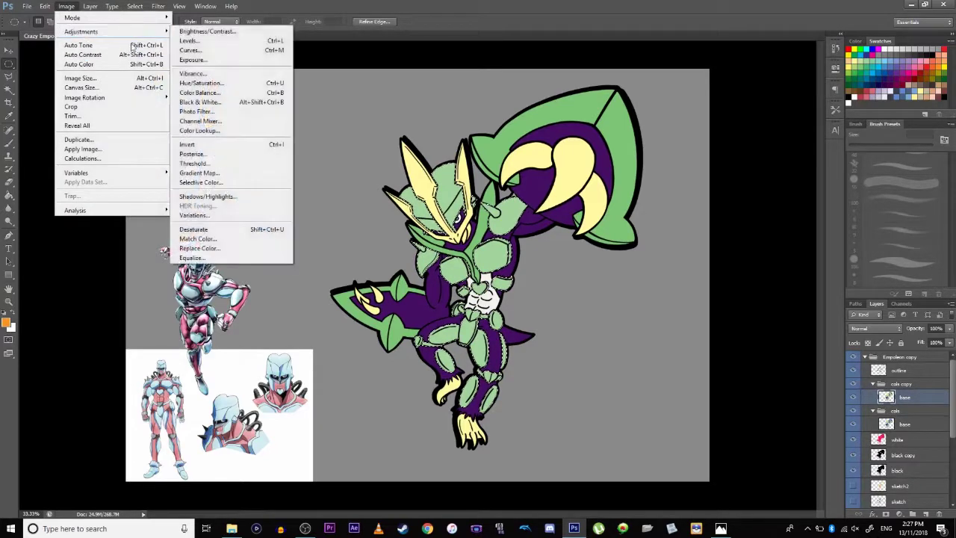
{"action": "left_click", "coordinate": [200, 83]}
{"action": "mouse_move", "coordinate": [699, 180]}
{"action": "left_mouse_down"}
{"action": "mouse_move", "coordinate": [662, 176]}
{"action": "mouse_move", "coordinate": [736, 185]}
{"action": "mouse_move", "coordinate": [710, 179]}
{"action": "left_mouse_up"}
{"action": "left_click_drag", "start_coordinate": [699, 224], "coordinate": [719, 203]}
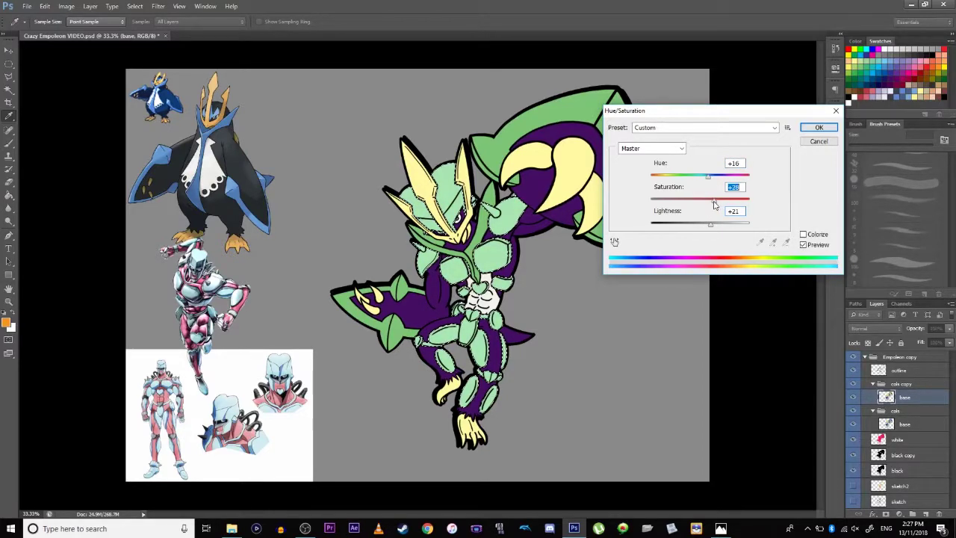
{"action": "left_click", "coordinate": [808, 127]}
{"action": "key", "text": "m"}
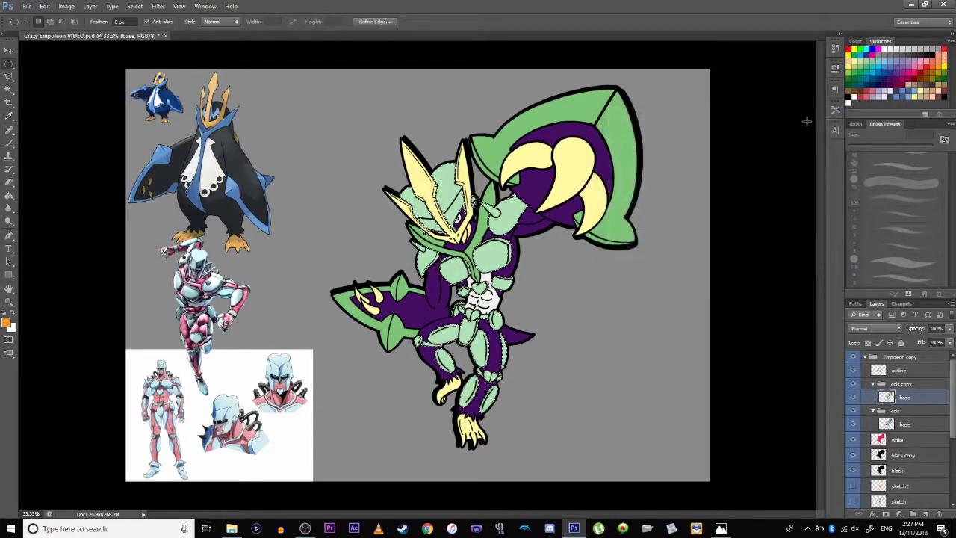
{"action": "key", "text": "ctrl+d"}
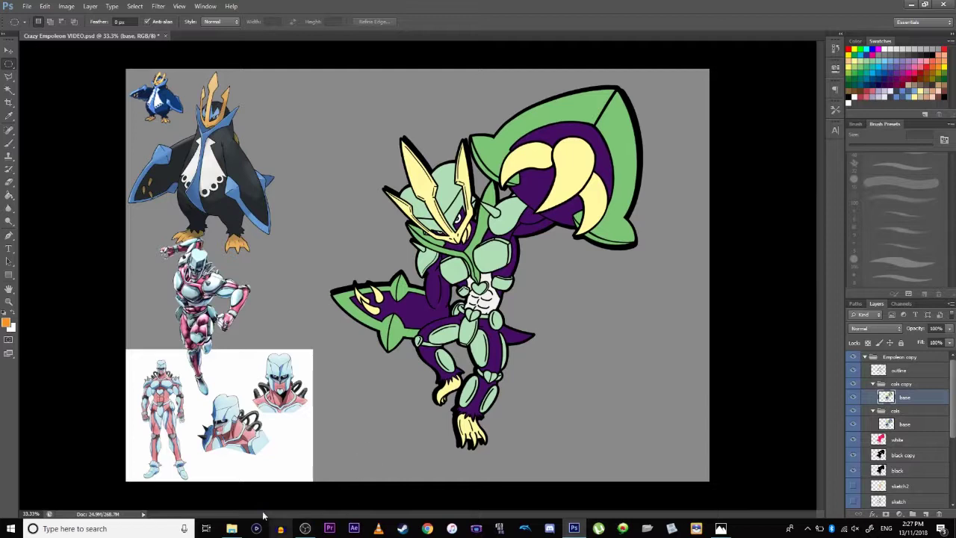
- Switch to Photos to check the colour wheel reference, close its drawing tools, and return to Photoshop
{"action": "left_click", "coordinate": [721, 528]}
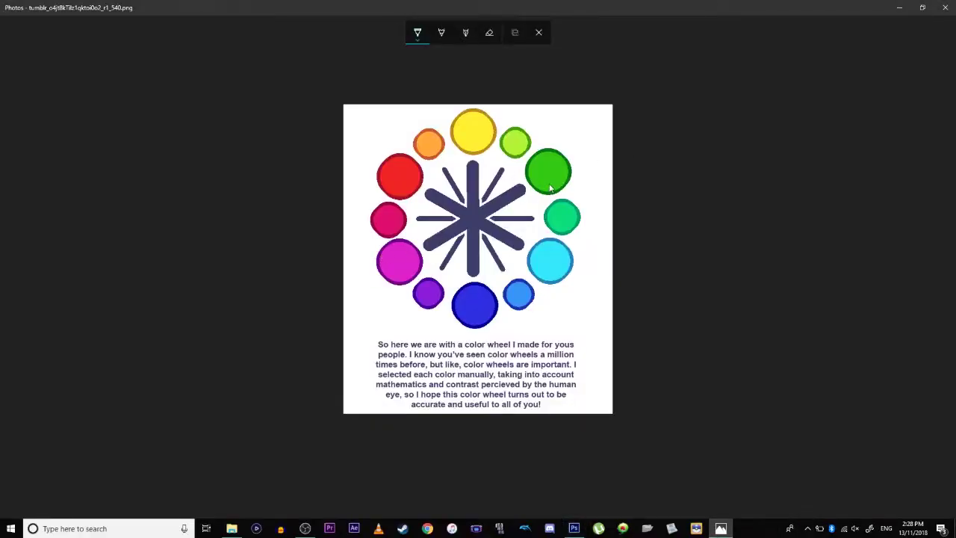
{"action": "left_click", "coordinate": [538, 34]}
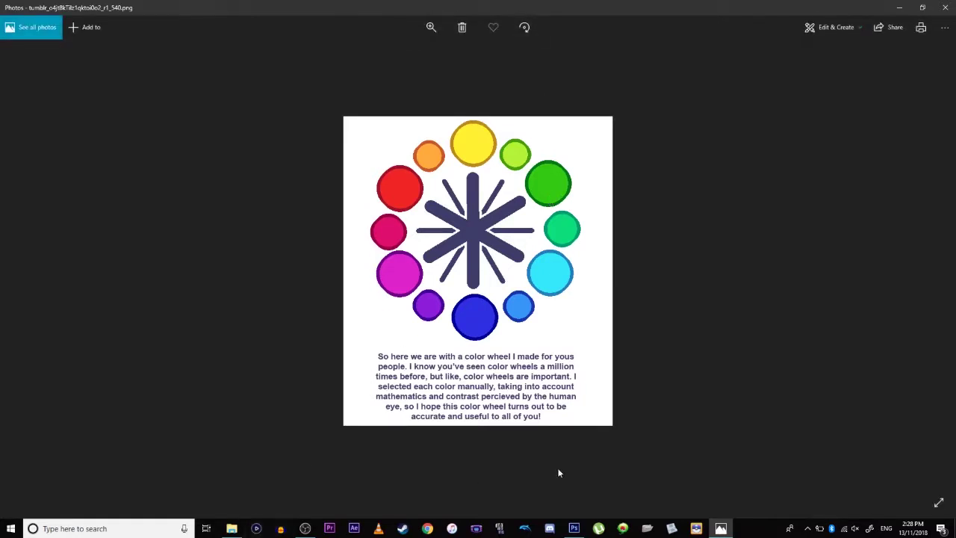
{"action": "left_click", "coordinate": [573, 528]}
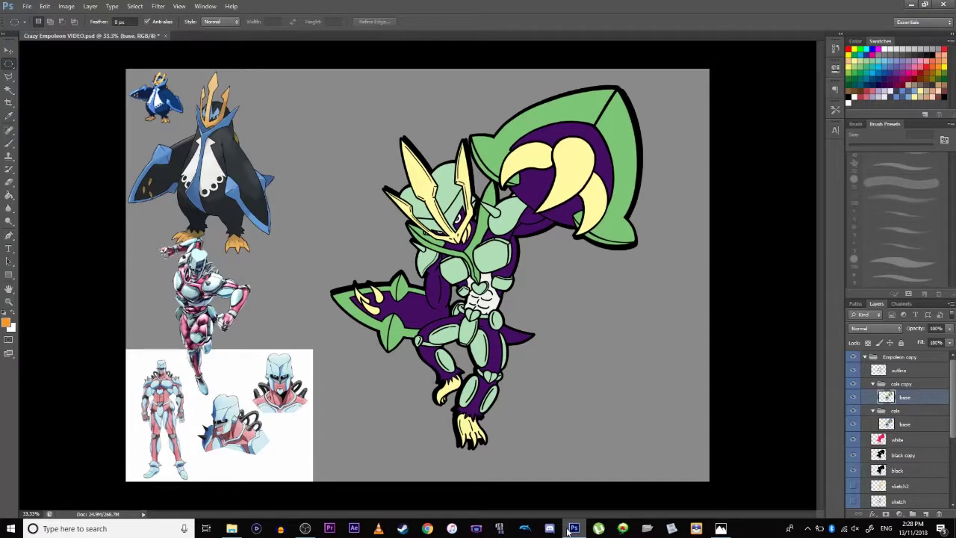
- Colour-label the cols copy group violet and the cols group yellow, and collapse and hide cols copy
{"action": "right_click", "coordinate": [911, 383]}
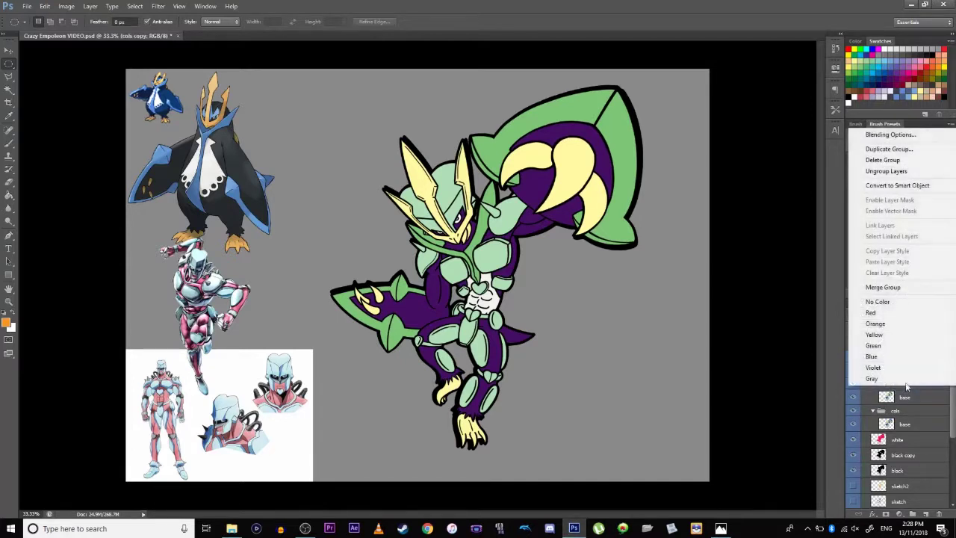
{"action": "left_click", "coordinate": [872, 368]}
{"action": "right_click", "coordinate": [899, 411]}
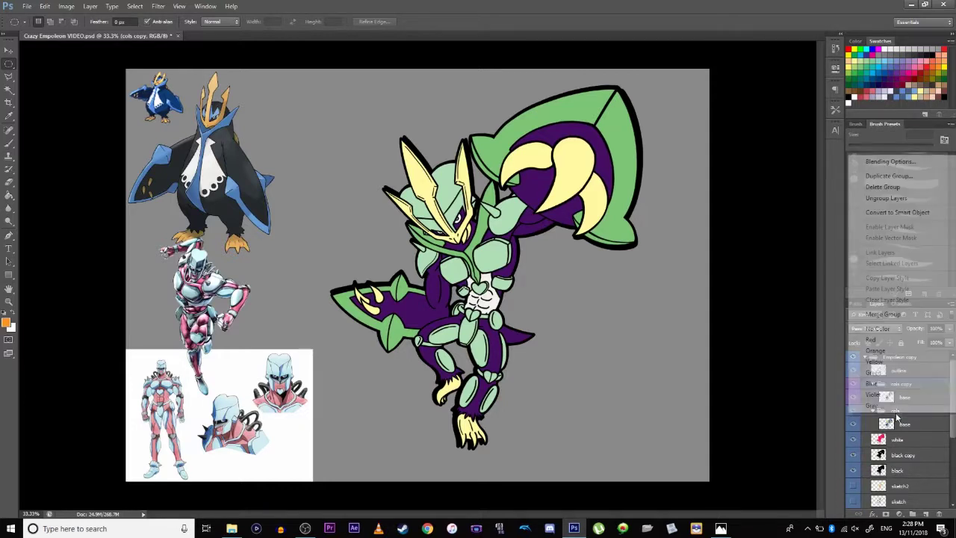
{"action": "left_click", "coordinate": [874, 364]}
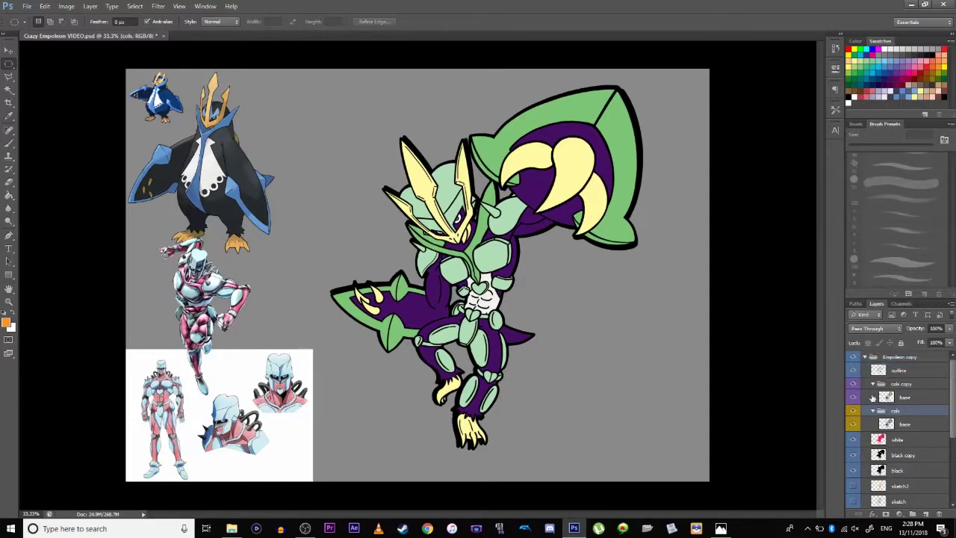
{"action": "left_click", "coordinate": [872, 383]}
{"action": "left_click", "coordinate": [853, 385]}
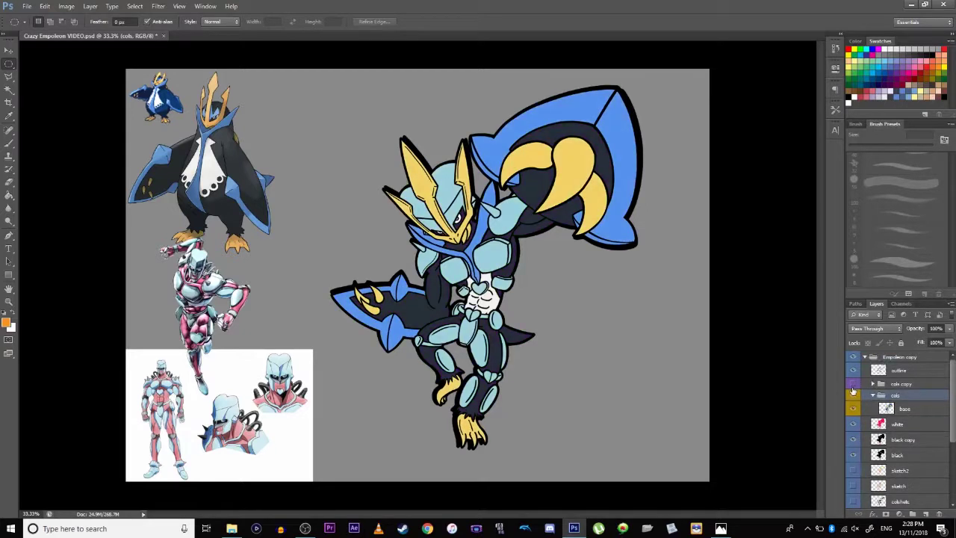
- Add a new layer above the reference images in the backs/ref group
{"action": "scroll", "coordinate": [898, 424], "scroll_direction": "down", "scroll_amount": 5}
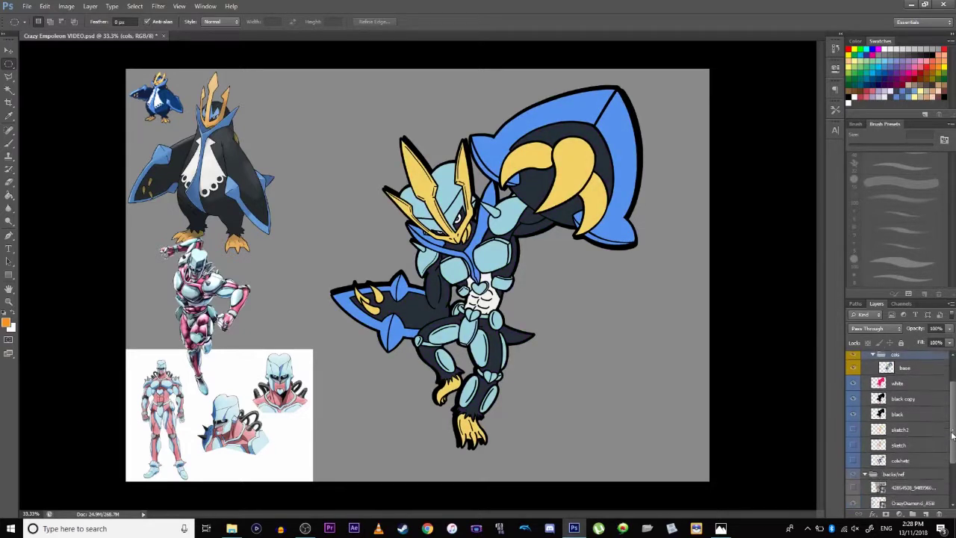
{"action": "left_click", "coordinate": [895, 423]}
{"action": "left_click", "coordinate": [926, 514]}
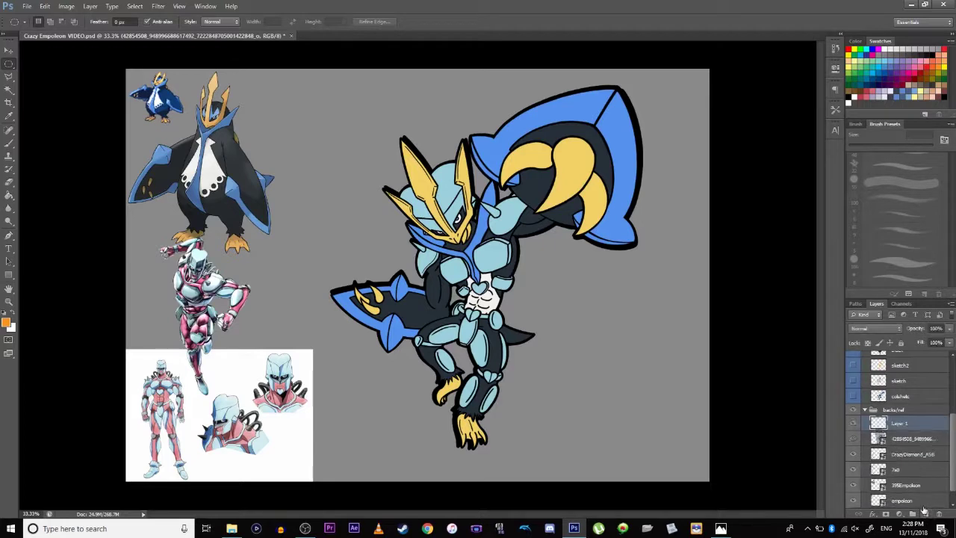
- Set the foreground colour to a more saturated pinkish red and choose the 6 px brush preset
{"action": "left_click", "coordinate": [908, 68]}
{"action": "left_click", "coordinate": [6, 323]}
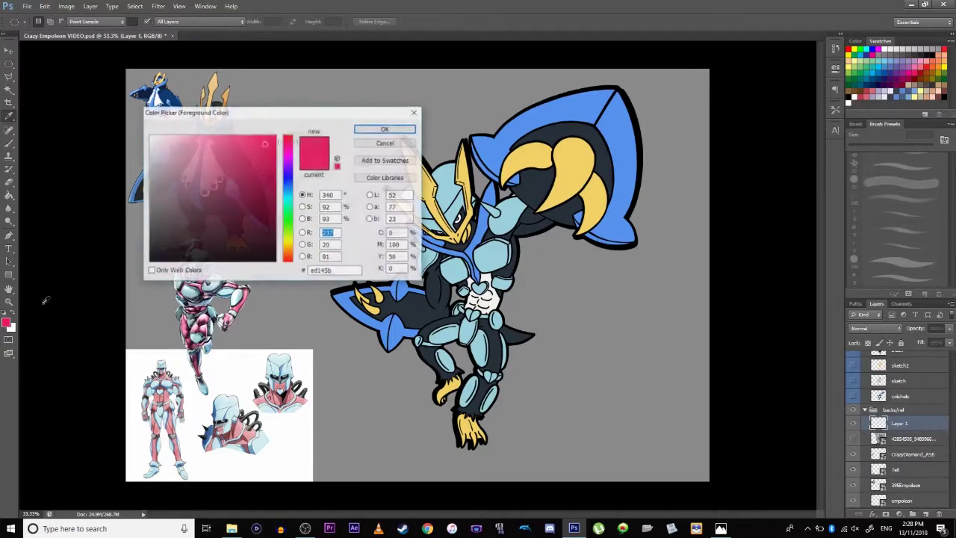
{"action": "left_click", "coordinate": [378, 130]}
{"action": "key", "text": "m"}
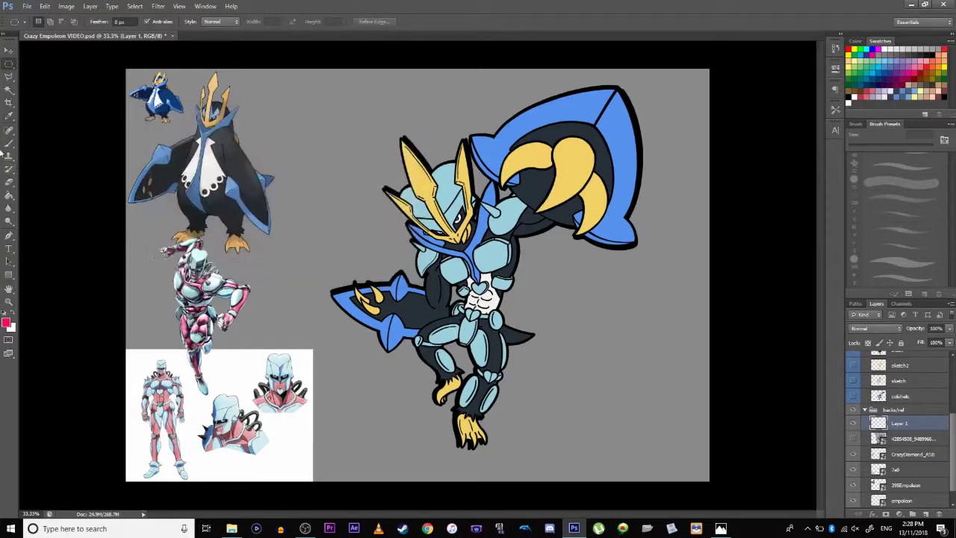
{"action": "left_click", "coordinate": [7, 145]}
{"action": "left_click", "coordinate": [914, 217]}
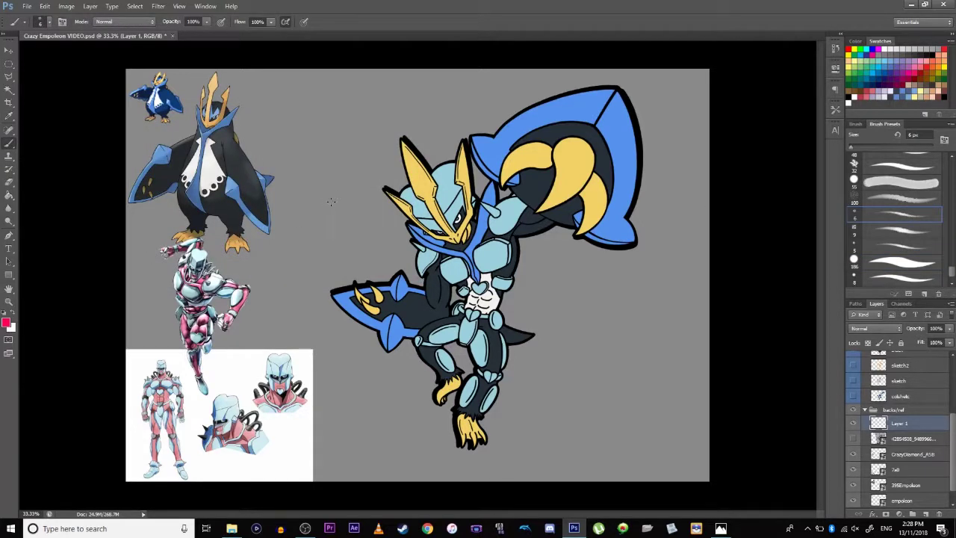
- Sketch a red light-source circle labelled L1 with rays beside the character's head, and rotate the sketch about 6 degrees clockwise
{"action": "left_click_drag", "start_coordinate": [332, 250], "coordinate": [334, 253]}
{"action": "left_click_drag", "start_coordinate": [371, 216], "coordinate": [472, 93]}
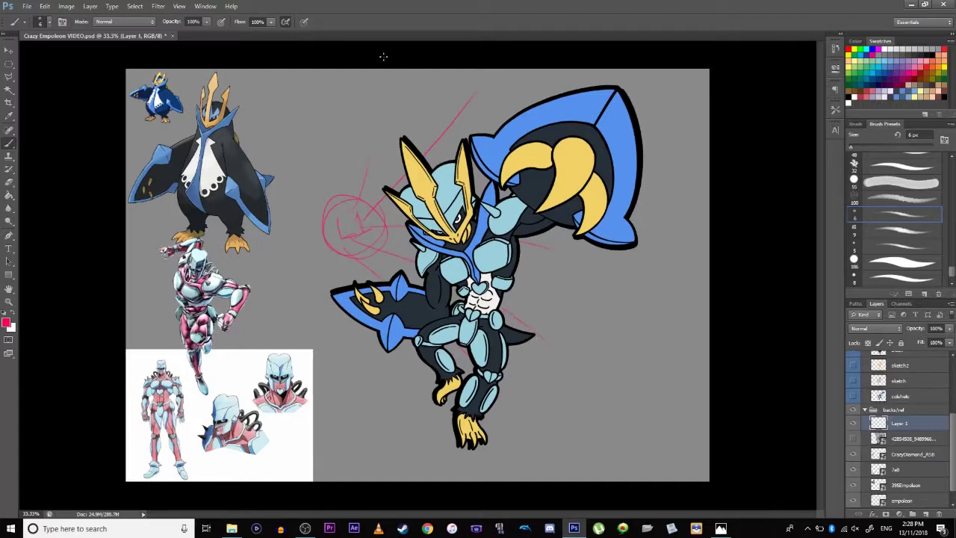
{"action": "key", "text": "ctrl+t"}
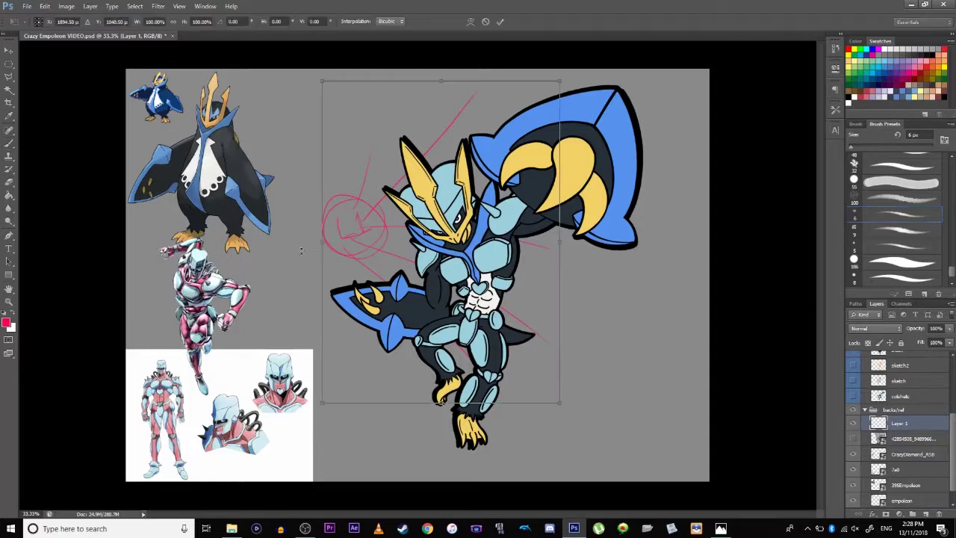
{"action": "mouse_move", "coordinate": [296, 243]}
{"action": "left_mouse_down"}
{"action": "mouse_move", "coordinate": [298, 227]}
{"action": "mouse_move", "coordinate": [342, 220]}
{"action": "left_mouse_up"}
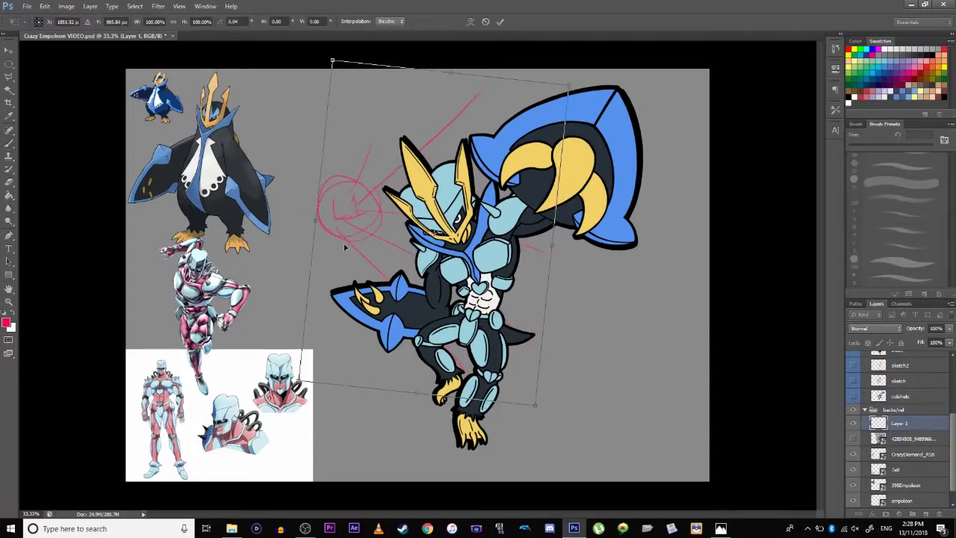
{"action": "key", "text": "Return"}
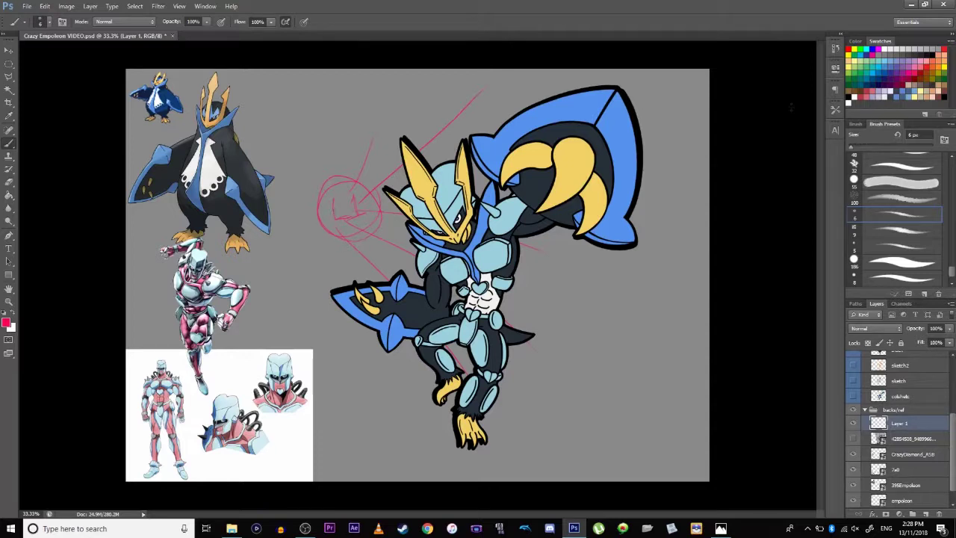
- Sketch a second light-source circle in yellow below the character's lower flipper, with rays reaching towards the body and legs
{"action": "left_click", "coordinate": [943, 65]}
{"action": "left_click", "coordinate": [6, 321]}
{"action": "left_click", "coordinate": [386, 128]}
{"action": "left_click_drag", "start_coordinate": [347, 369], "coordinate": [356, 382]}
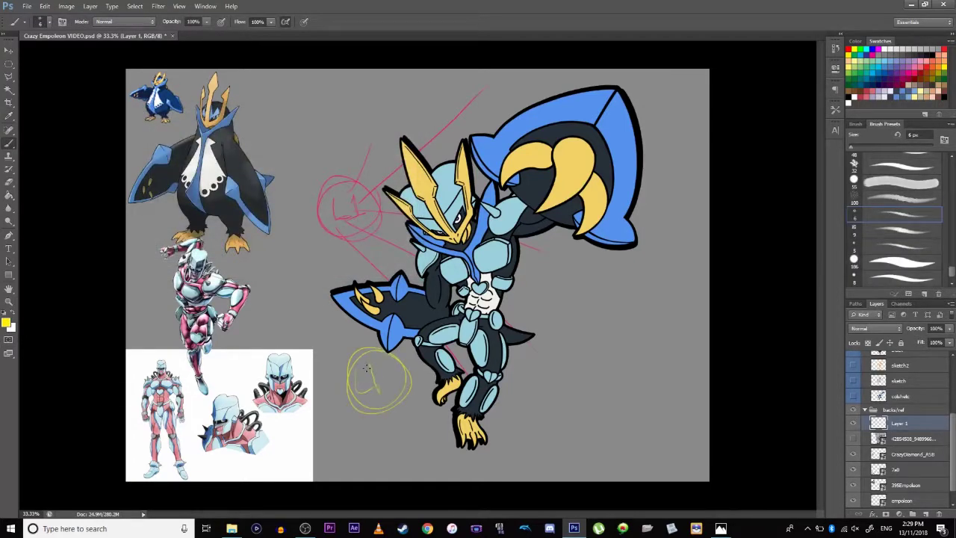
{"action": "left_click_drag", "start_coordinate": [407, 234], "coordinate": [394, 274]}
{"action": "left_click_drag", "start_coordinate": [532, 339], "coordinate": [594, 333]}
{"action": "left_click_drag", "start_coordinate": [409, 398], "coordinate": [551, 410]}
- Lower the opacity of the light-source sketch layer and reset the colours to default black and white
{"action": "left_click", "coordinate": [949, 329]}
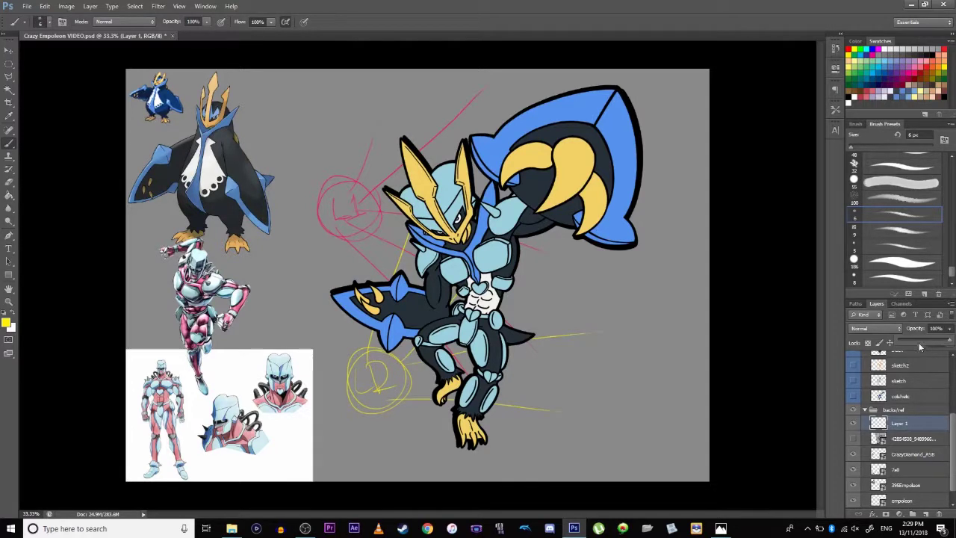
{"action": "left_click_drag", "start_coordinate": [944, 340], "coordinate": [920, 341]}
{"action": "left_click", "coordinate": [5, 314]}
- Create a new layer above the base layer in the cols group and name it "shad"
{"action": "left_click_drag", "start_coordinate": [949, 422], "coordinate": [948, 372]}
{"action": "left_click", "coordinate": [904, 409]}
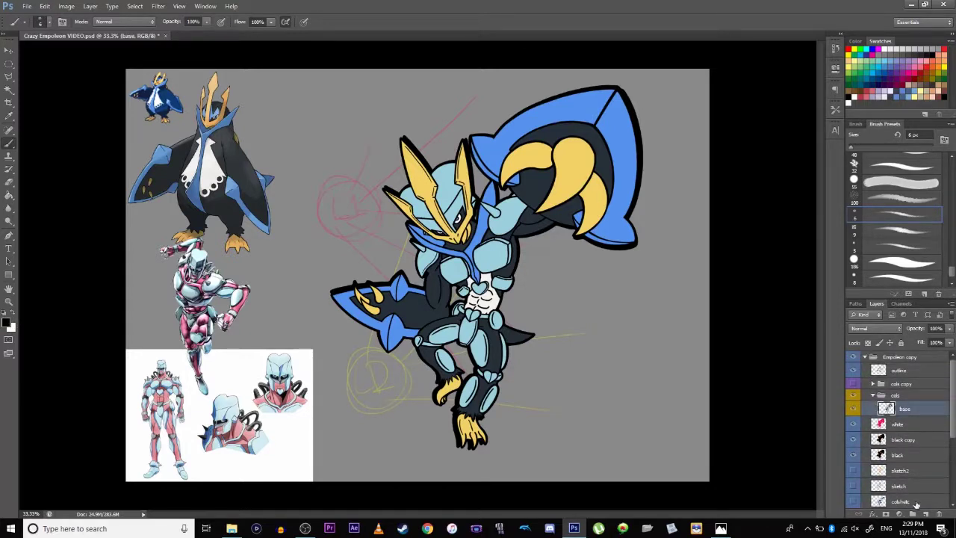
{"action": "left_click", "coordinate": [925, 514]}
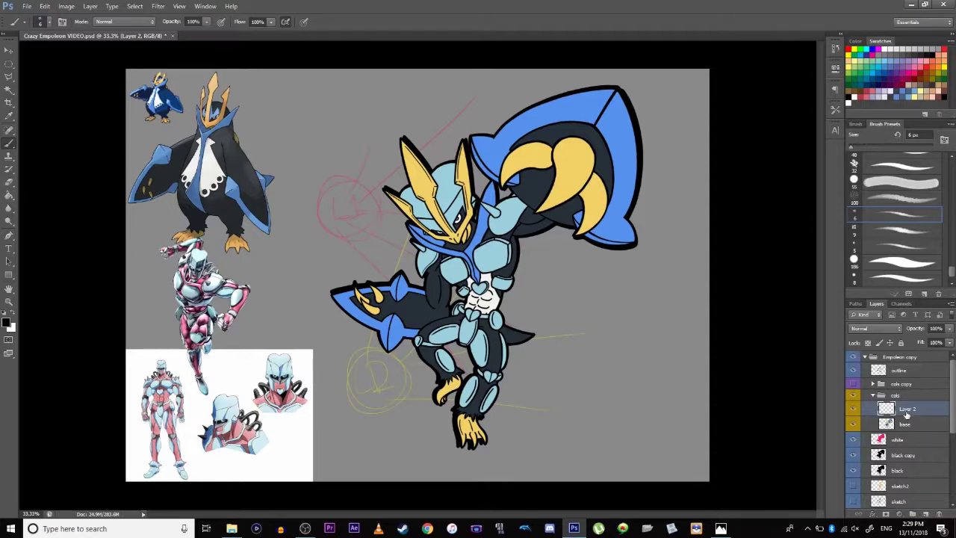
{"action": "double_click", "coordinate": [907, 411]}
{"action": "type", "text": "sh"}
{"action": "key", "text": "Return"}
- Select all light blue armour areas of the base layer with the Magic Wand, and make the shad layer active
{"action": "left_click", "coordinate": [900, 423]}
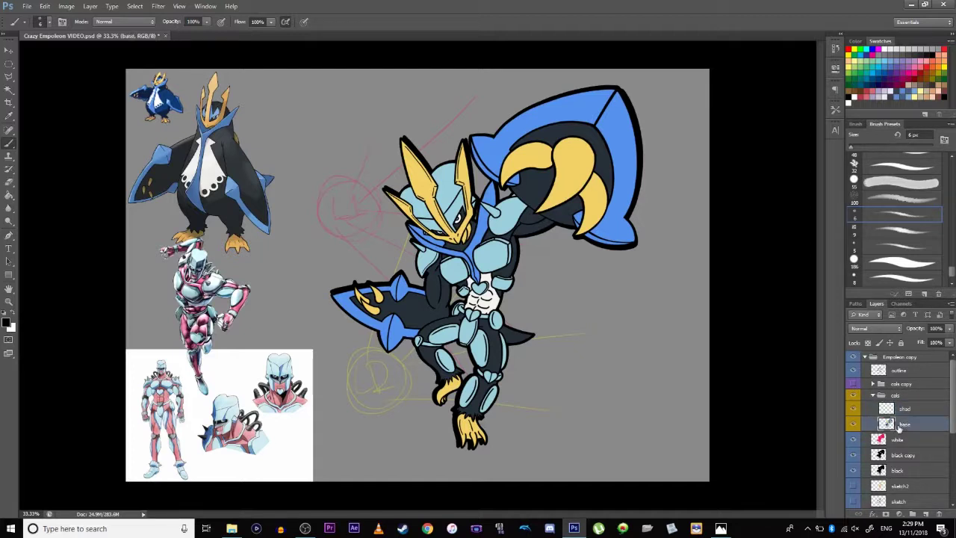
{"action": "left_click", "coordinate": [9, 88]}
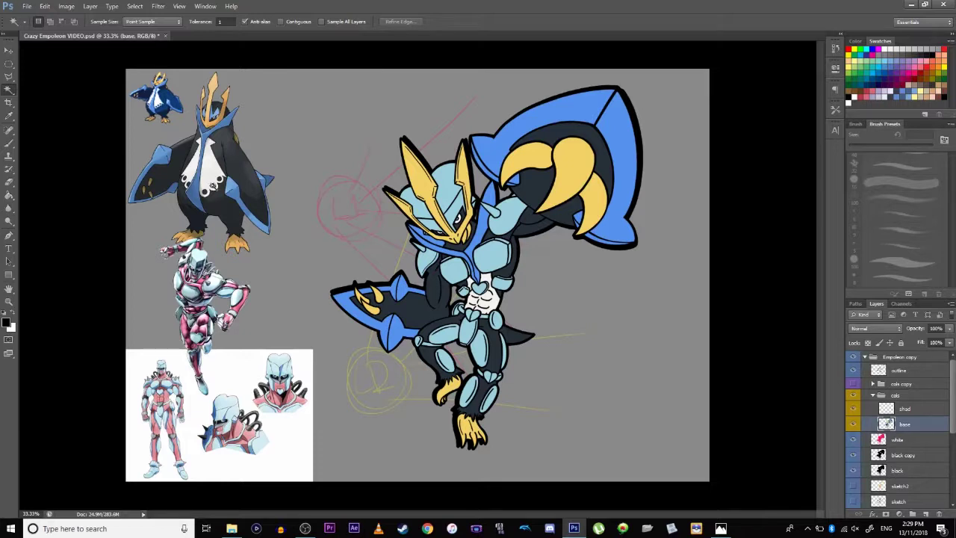
{"action": "key", "text": "ctrl+plus"}
{"action": "key", "text": "ctrl+plus"}
{"action": "key", "text": "ctrl+plus"}
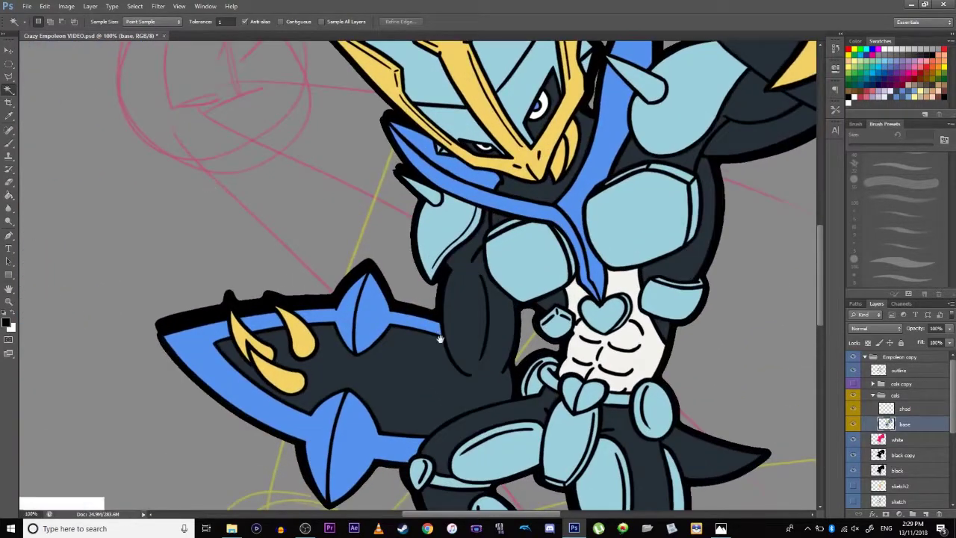
{"action": "left_click_drag", "start_coordinate": [439, 338], "coordinate": [440, 406]}
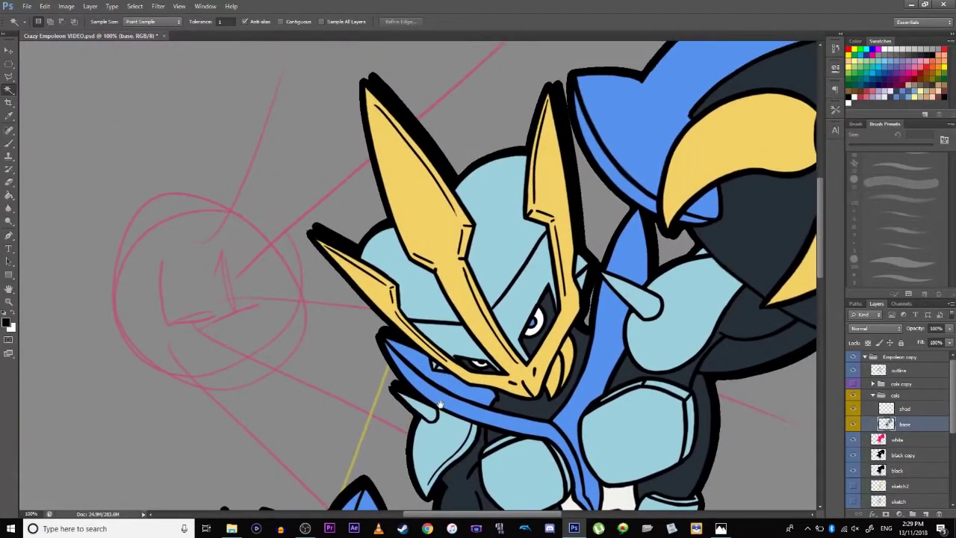
{"action": "key", "text": "ctrl+plus"}
{"action": "left_click_drag", "start_coordinate": [517, 377], "coordinate": [371, 376]}
{"action": "left_click", "coordinate": [885, 424], "text": "ctrl"}
{"action": "left_click", "coordinate": [906, 408]}
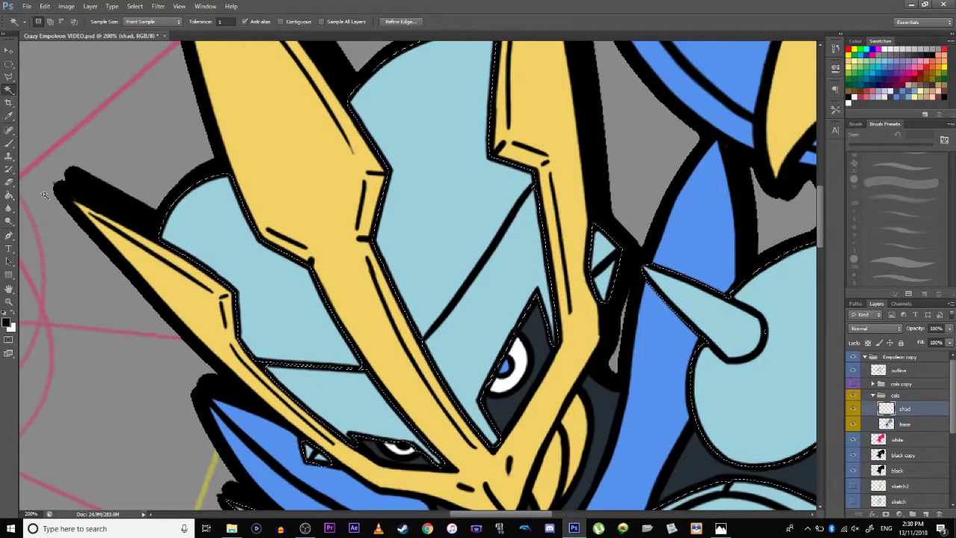
- Check the armoured reference figure's shading and sample the helmet's light blue as both the foreground and background colour
{"action": "left_click", "coordinate": [9, 118]}
{"action": "left_click_drag", "start_coordinate": [202, 374], "coordinate": [746, 149]}
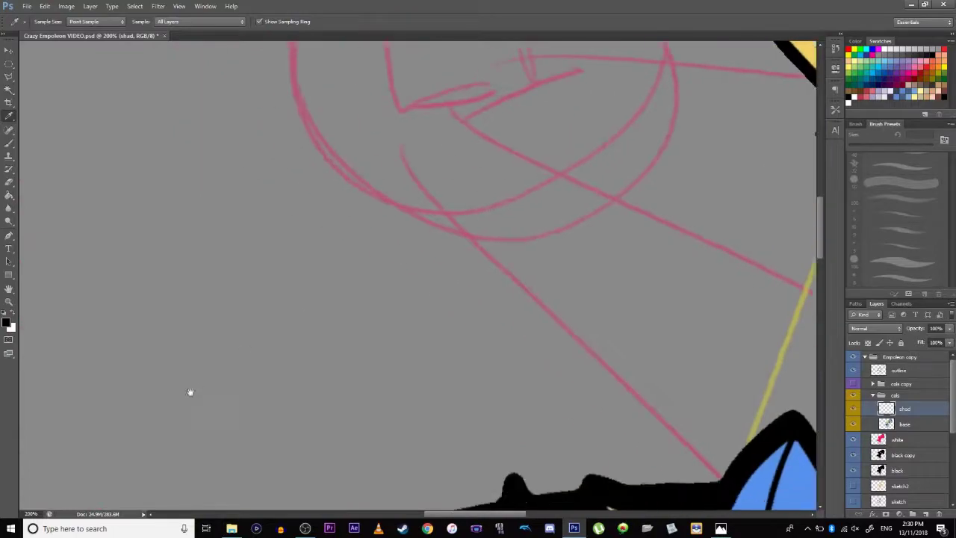
{"action": "left_click_drag", "start_coordinate": [189, 393], "coordinate": [709, 120]}
{"action": "left_click_drag", "start_coordinate": [326, 357], "coordinate": [361, 385]}
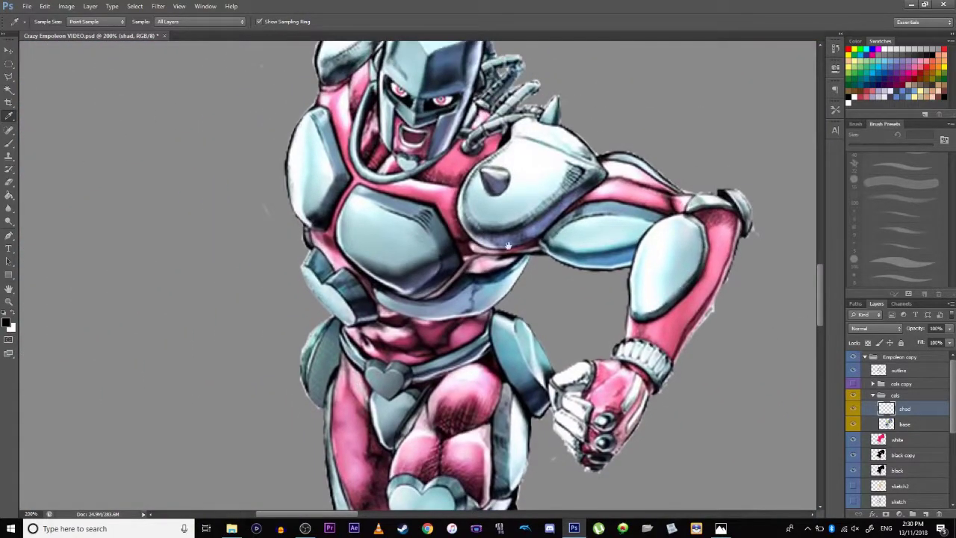
{"action": "left_click_drag", "start_coordinate": [717, 168], "coordinate": [231, 367]}
{"action": "left_click_drag", "start_coordinate": [791, 112], "coordinate": [303, 336]}
{"action": "left_click_drag", "start_coordinate": [576, 237], "coordinate": [274, 434]}
{"action": "left_click_drag", "start_coordinate": [674, 317], "coordinate": [438, 336]}
{"action": "mouse_move", "coordinate": [426, 369]}
{"action": "left_mouse_down"}
{"action": "mouse_move", "coordinate": [489, 306]}
{"action": "mouse_move", "coordinate": [492, 286]}
{"action": "left_mouse_up"}
{"action": "left_click", "coordinate": [442, 246]}
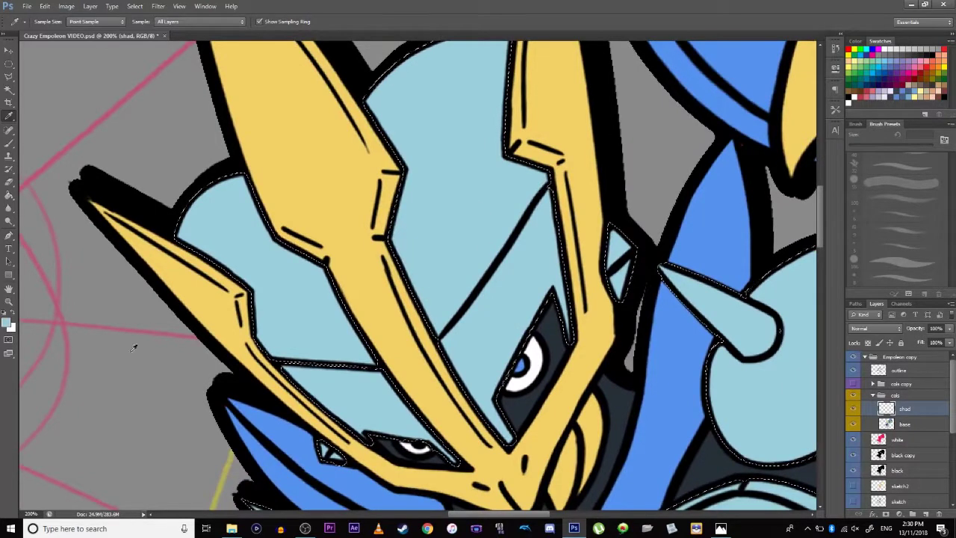
{"action": "left_click", "coordinate": [12, 312]}
{"action": "key", "text": "x"}
- Change the foreground colour to a darker, more saturated blue, #6289ad, for the shadows
{"action": "left_click", "coordinate": [6, 320]}
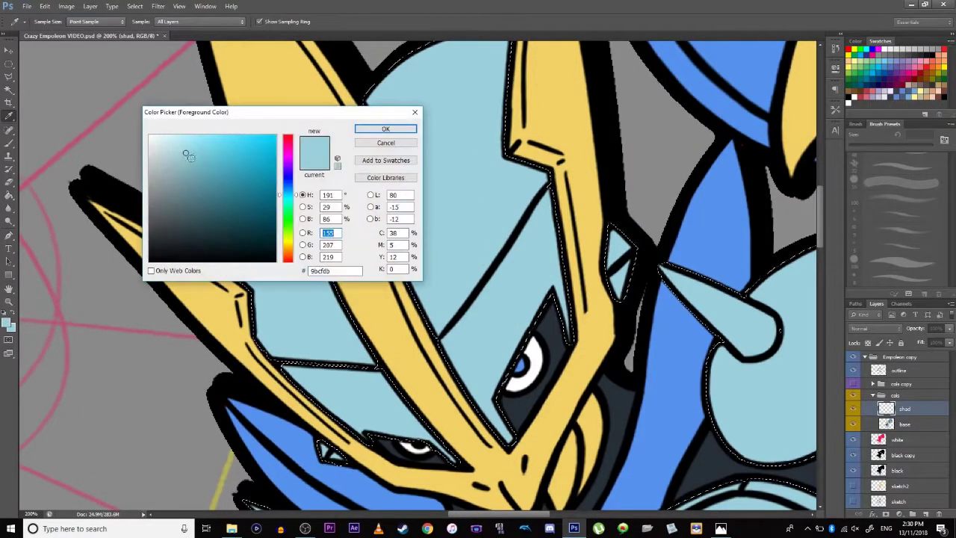
{"action": "mouse_move", "coordinate": [191, 158]}
{"action": "left_mouse_down"}
{"action": "mouse_move", "coordinate": [207, 180]}
{"action": "mouse_move", "coordinate": [200, 172]}
{"action": "left_mouse_up"}
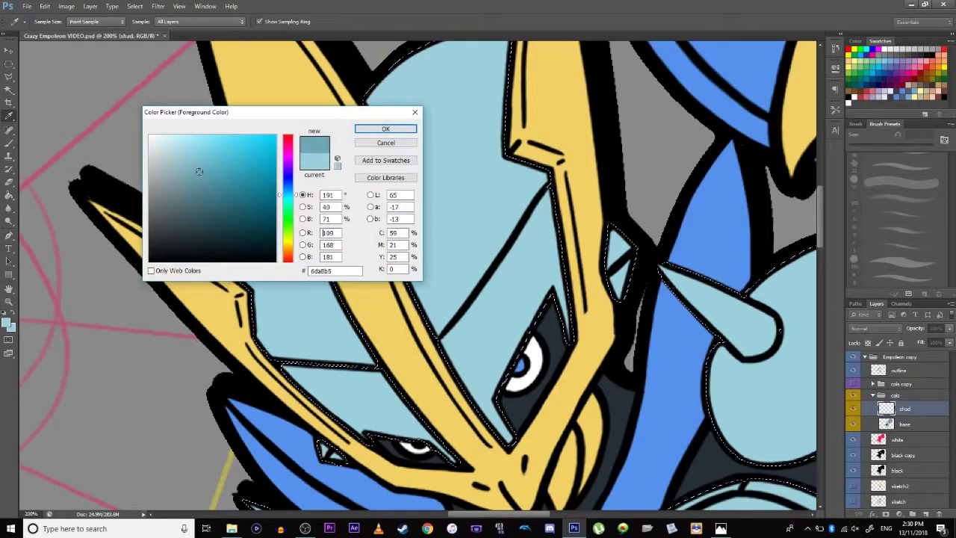
{"action": "left_click_drag", "start_coordinate": [298, 195], "coordinate": [300, 197]}
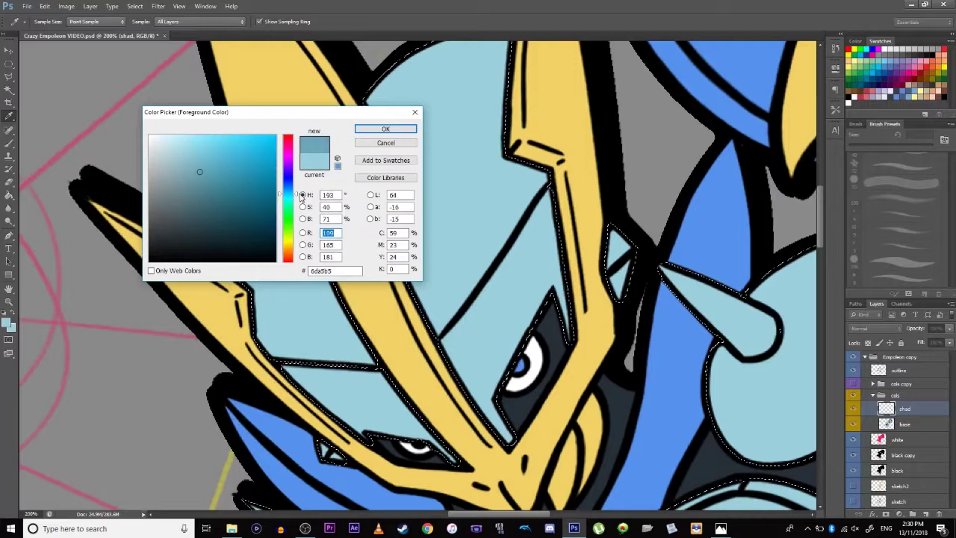
{"action": "left_click_drag", "start_coordinate": [303, 198], "coordinate": [299, 191]}
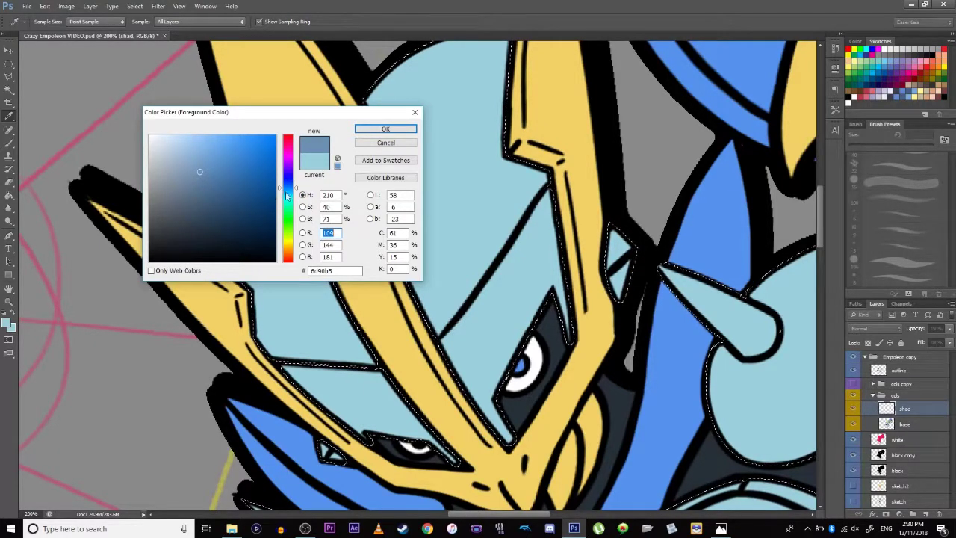
{"action": "left_click_drag", "start_coordinate": [298, 196], "coordinate": [296, 190]}
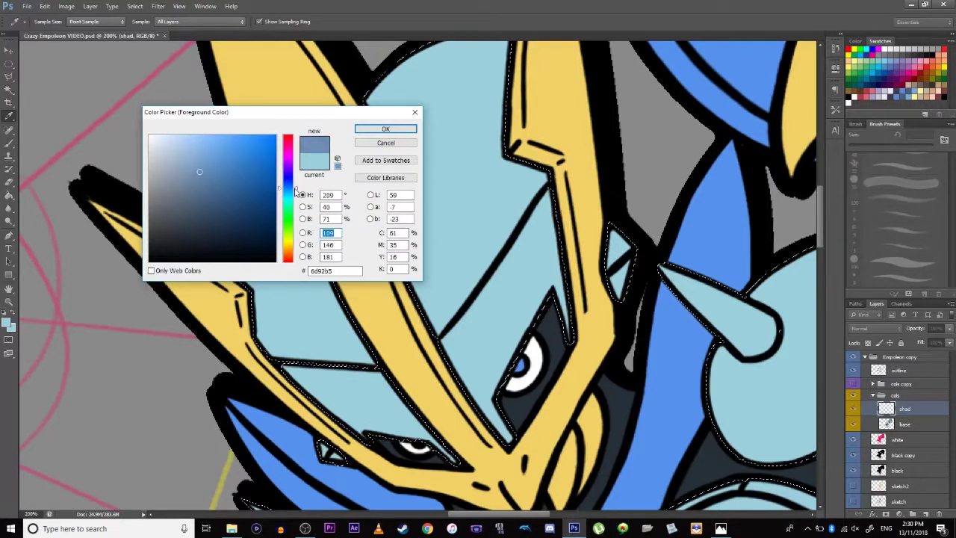
{"action": "left_click_drag", "start_coordinate": [199, 172], "coordinate": [204, 175]}
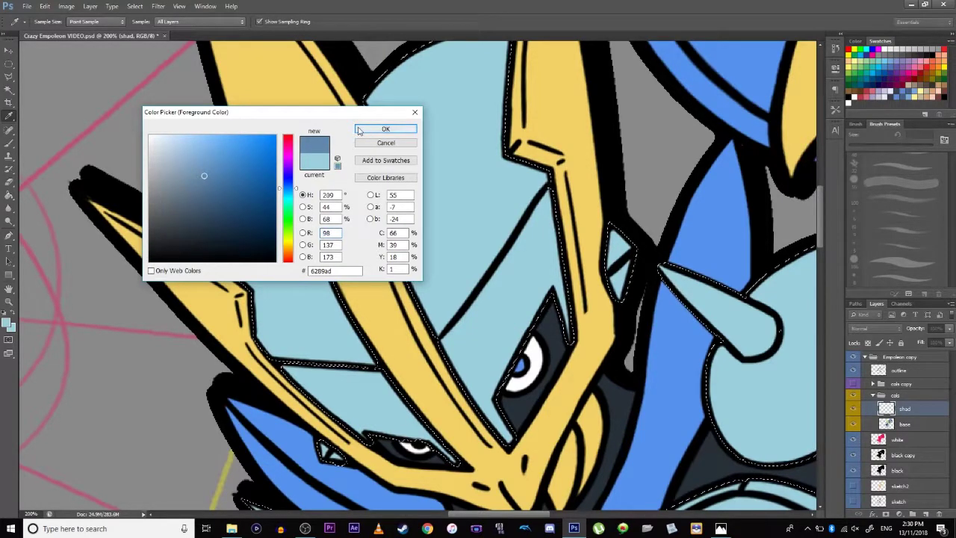
{"action": "left_click", "coordinate": [385, 129]}
- Switch to the Brush tool and set its size to 120 px with the selected head and armour in view
{"action": "left_click", "coordinate": [9, 147]}
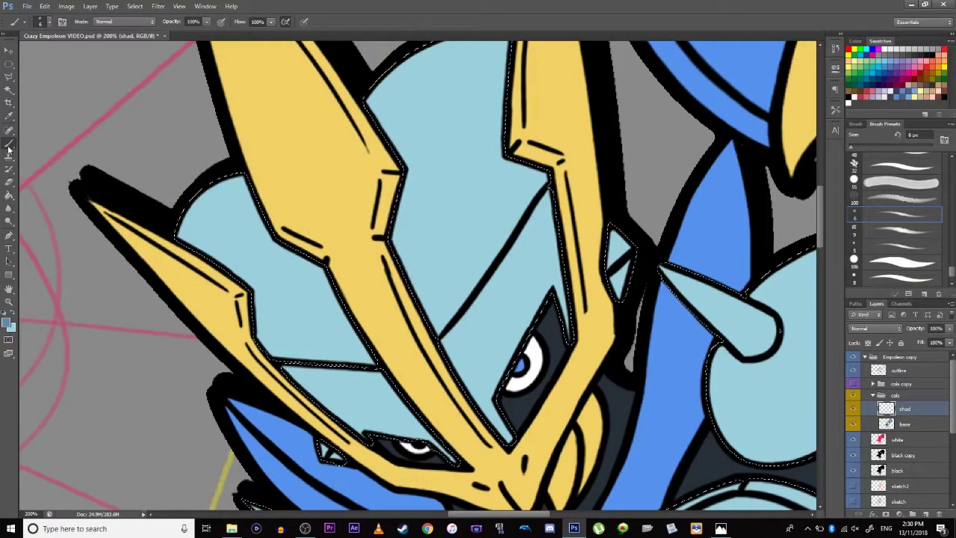
{"action": "key", "text": "ctrl+plus"}
{"action": "key", "text": "ctrl+minus"}
{"action": "key", "text": "ctrl+minus"}
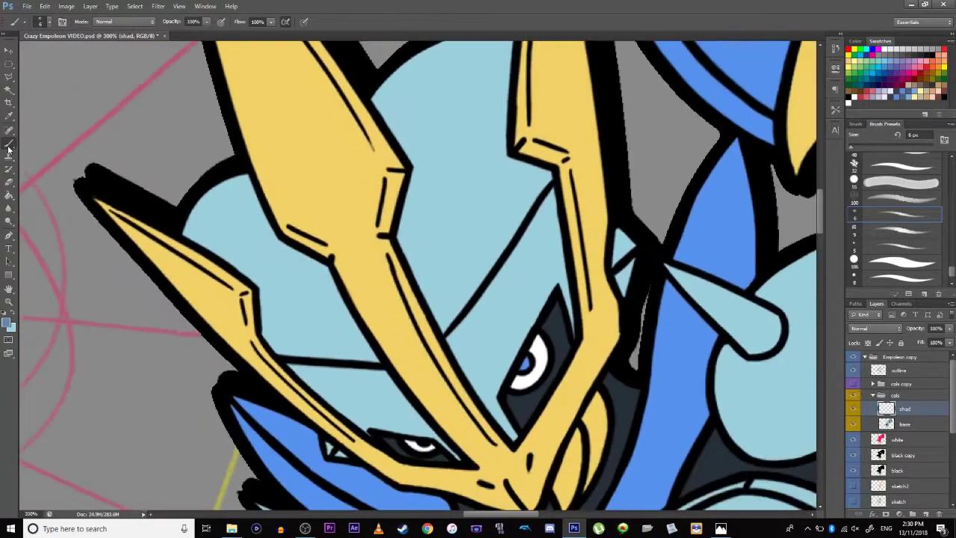
{"action": "left_click_drag", "start_coordinate": [866, 149], "coordinate": [885, 148]}
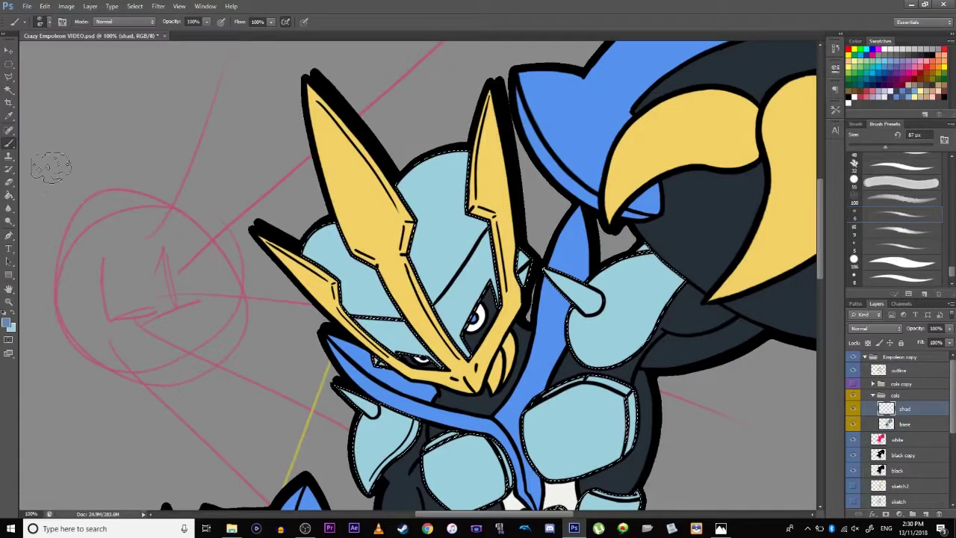
{"action": "left_click_drag", "start_coordinate": [885, 148], "coordinate": [895, 148]}
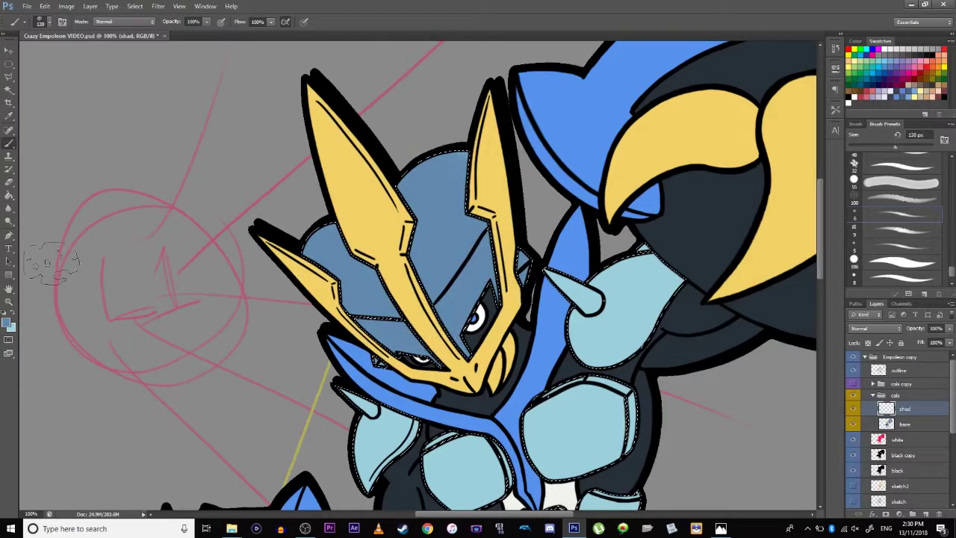
- Try to shade the helmet's dome in dark blue with the textured brush, blending light blue over its lower part
{"action": "left_click", "coordinate": [12, 313]}
{"action": "left_click_drag", "start_coordinate": [477, 262], "coordinate": [407, 310]}
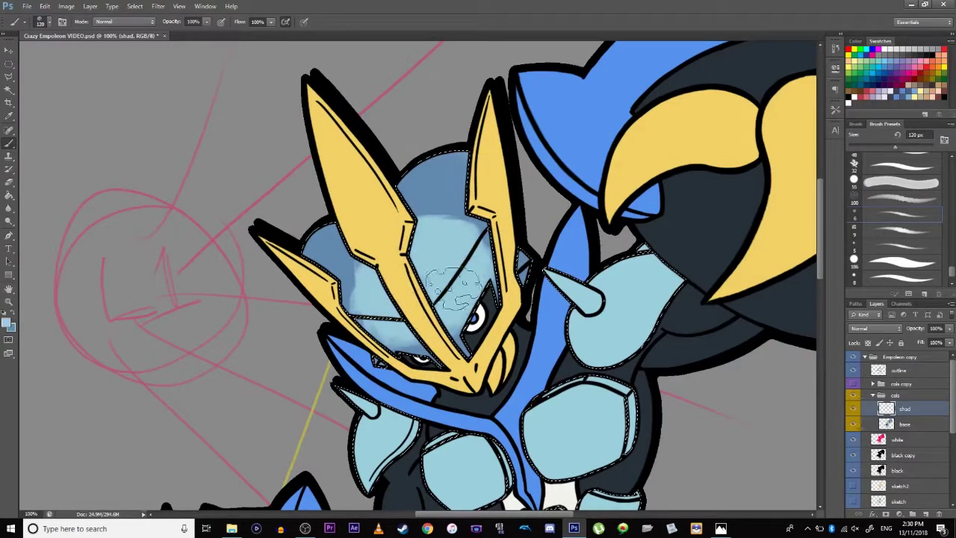
{"action": "left_click", "coordinate": [13, 313]}
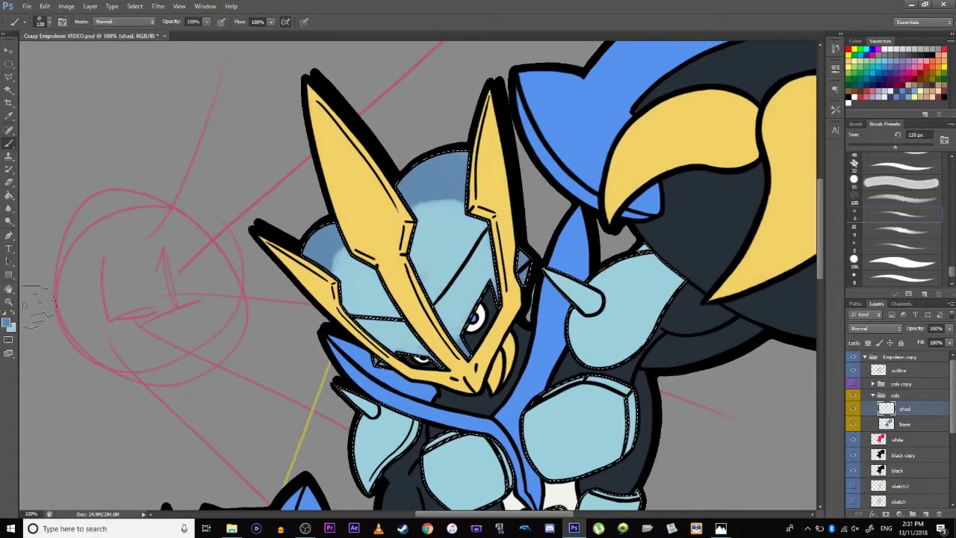
{"action": "left_click_drag", "start_coordinate": [355, 239], "coordinate": [328, 284]}
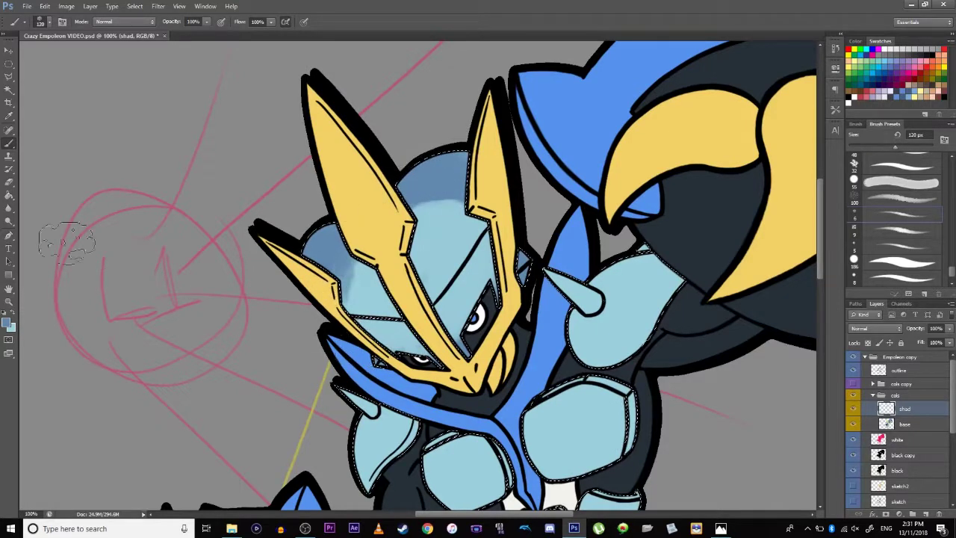
{"action": "left_click", "coordinate": [13, 313]}
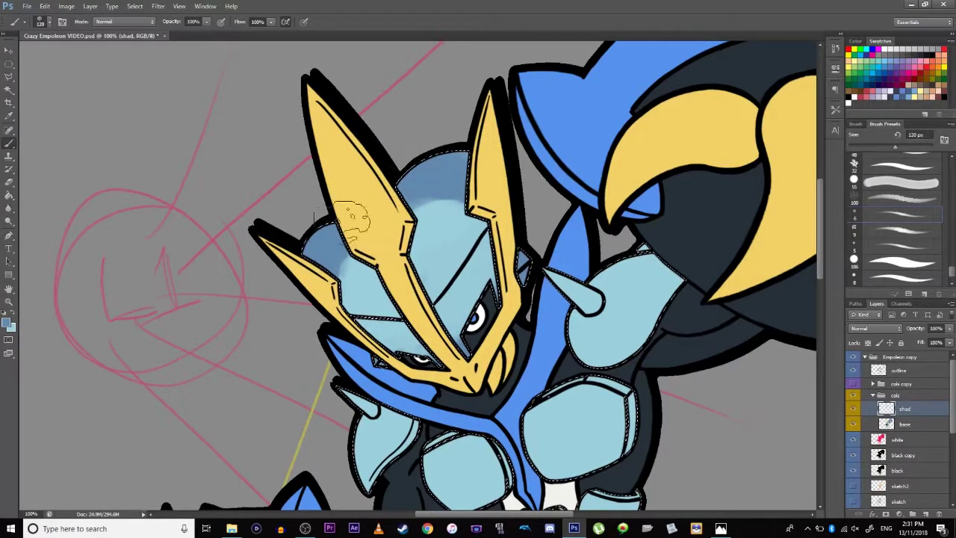
{"action": "left_click_drag", "start_coordinate": [412, 187], "coordinate": [463, 188]}
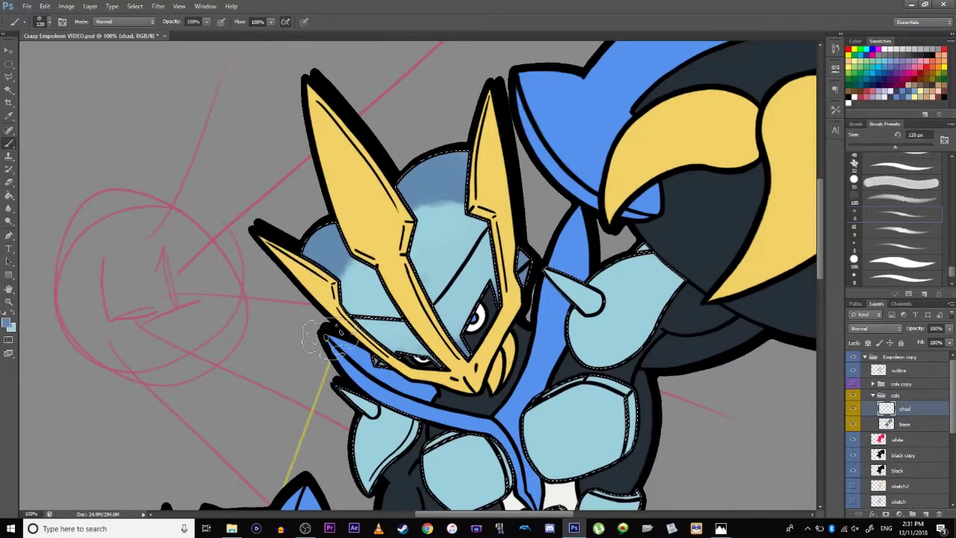
{"action": "mouse_move", "coordinate": [252, 309]}
{"action": "left_mouse_down"}
{"action": "mouse_move", "coordinate": [271, 197]}
{"action": "mouse_move", "coordinate": [282, 319]}
{"action": "mouse_move", "coordinate": [271, 308]}
{"action": "left_mouse_up"}
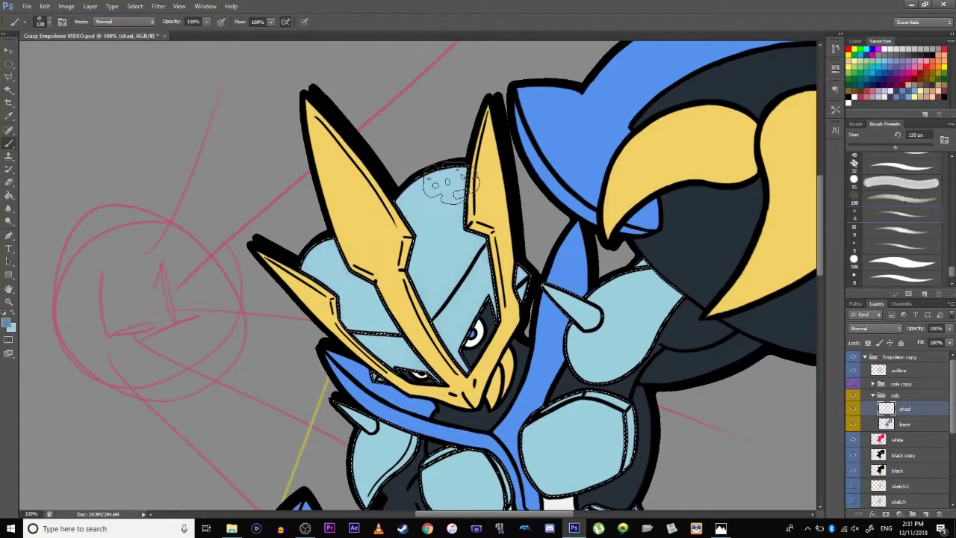
- Shade the upper edges of the helmet dome in darker blue with a soft round brush at 120 px
{"action": "scroll", "coordinate": [924, 261], "scroll_direction": "up", "scroll_amount": 10}
{"action": "left_click", "coordinate": [889, 223]}
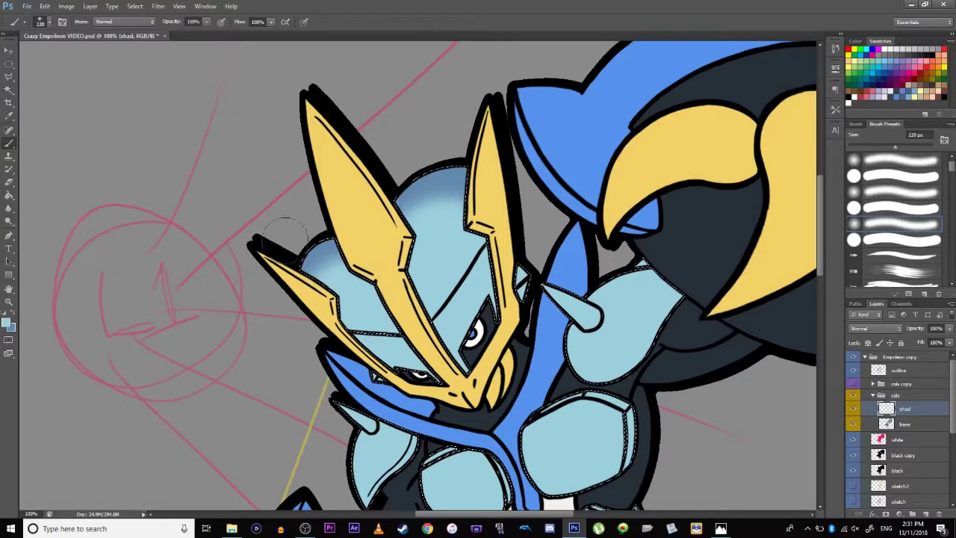
{"action": "left_click", "coordinate": [14, 313]}
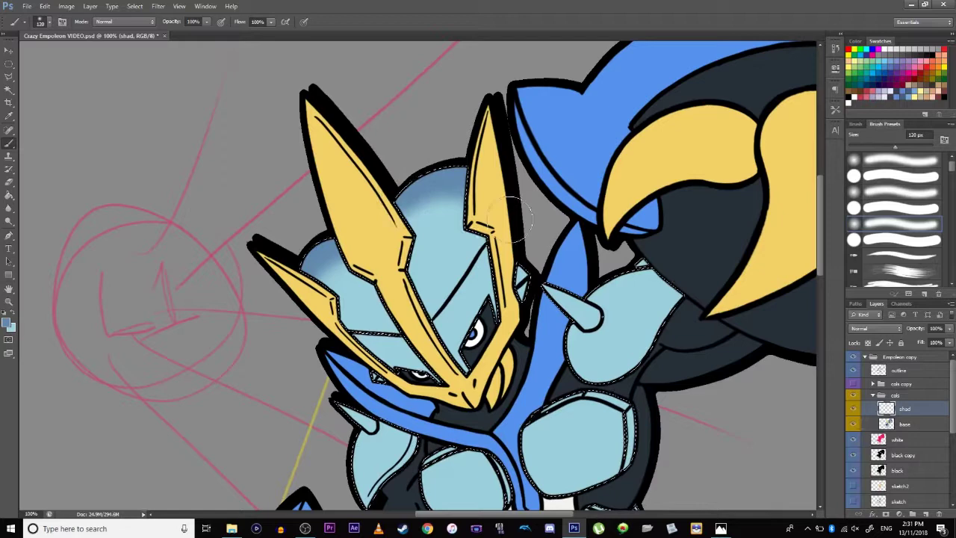
{"action": "left_click_drag", "start_coordinate": [265, 315], "coordinate": [213, 218]}
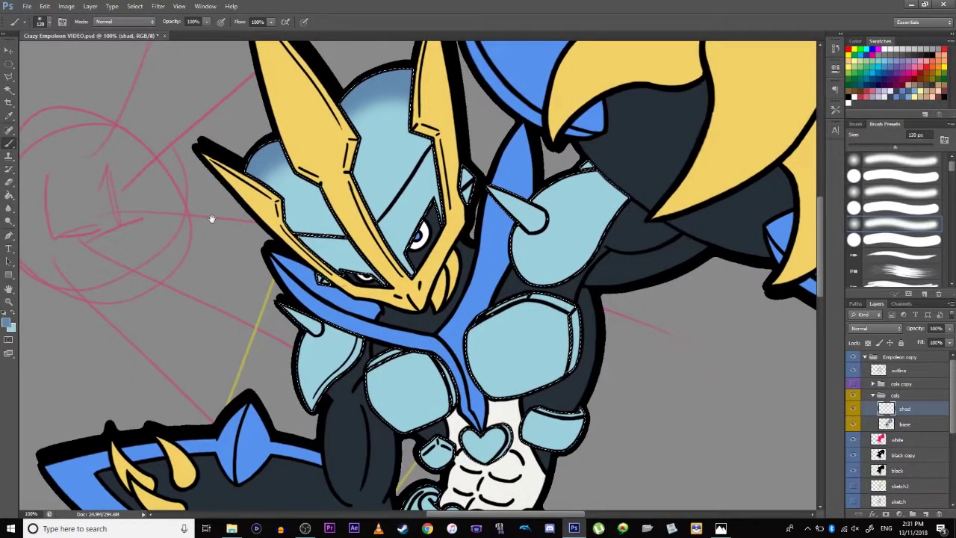
- Try shading the helmet dome's upper edges in black (#000000) on the shad layer, lowering that layer's opacity to 48%
{"action": "left_click_drag", "start_coordinate": [212, 219], "coordinate": [298, 282]}
{"action": "left_click", "coordinate": [13, 313]}
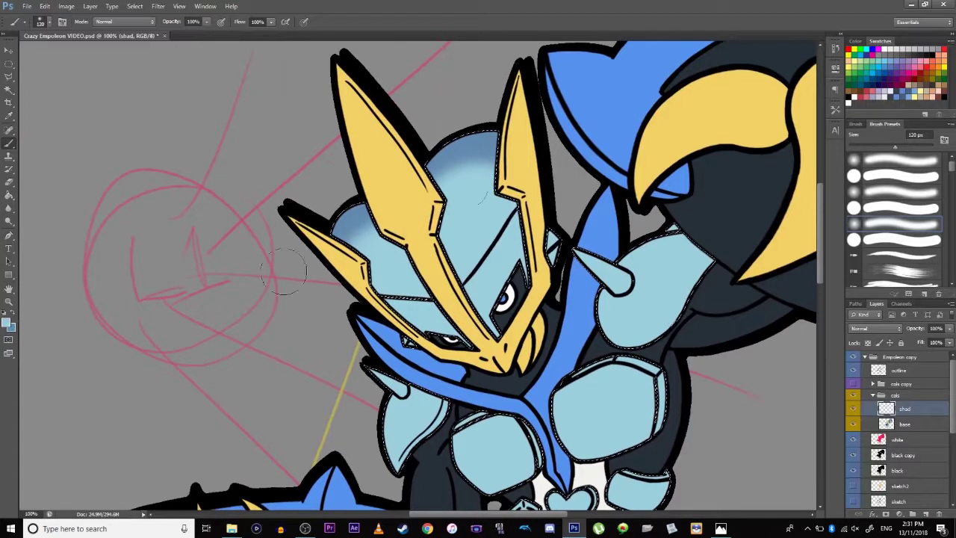
{"action": "left_click", "coordinate": [6, 324]}
{"action": "mouse_move", "coordinate": [214, 193]}
{"action": "left_mouse_down"}
{"action": "mouse_move", "coordinate": [277, 233]}
{"action": "mouse_move", "coordinate": [280, 264]}
{"action": "left_mouse_up"}
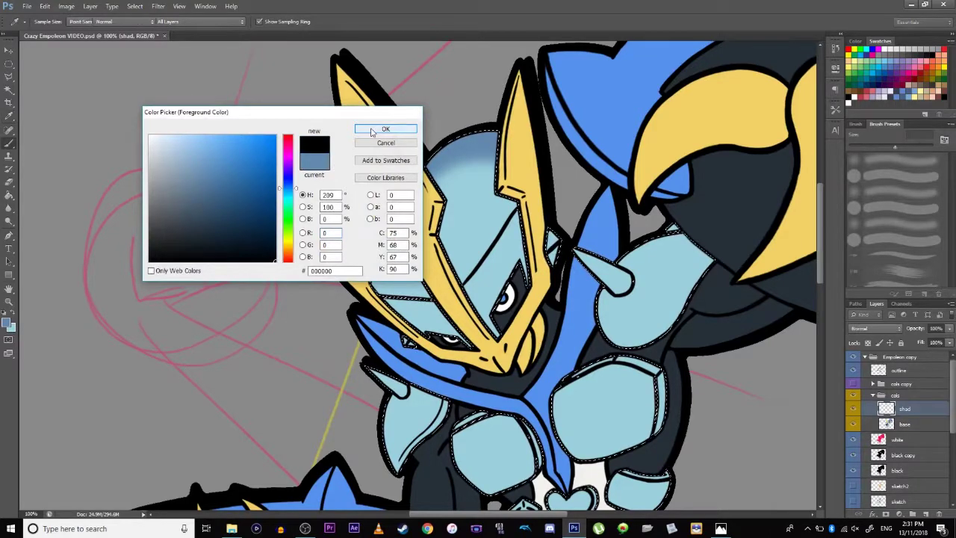
{"action": "left_click", "coordinate": [385, 129]}
{"action": "key", "text": "ctrl+z"}
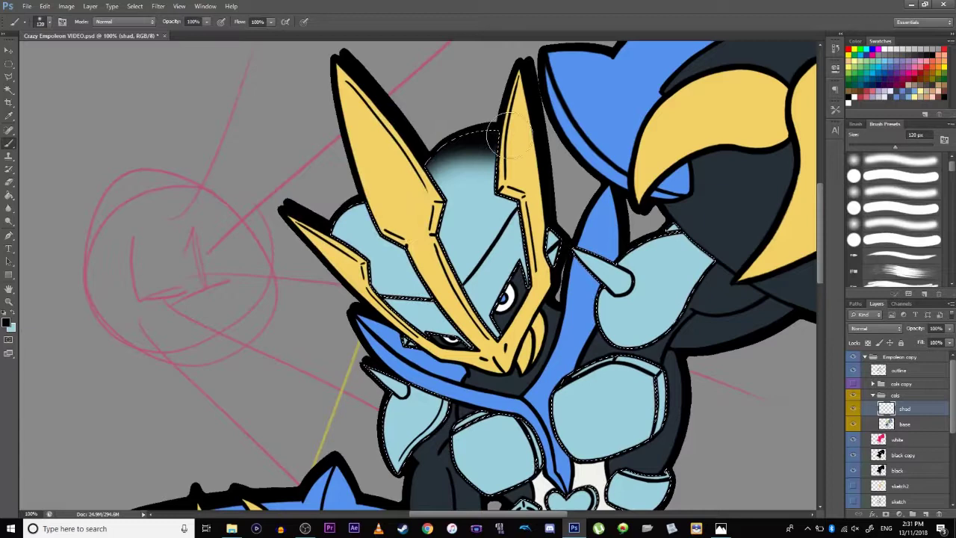
{"action": "mouse_move", "coordinate": [390, 201]}
{"action": "left_mouse_down"}
{"action": "mouse_move", "coordinate": [323, 267]}
{"action": "mouse_move", "coordinate": [334, 299]}
{"action": "left_mouse_up"}
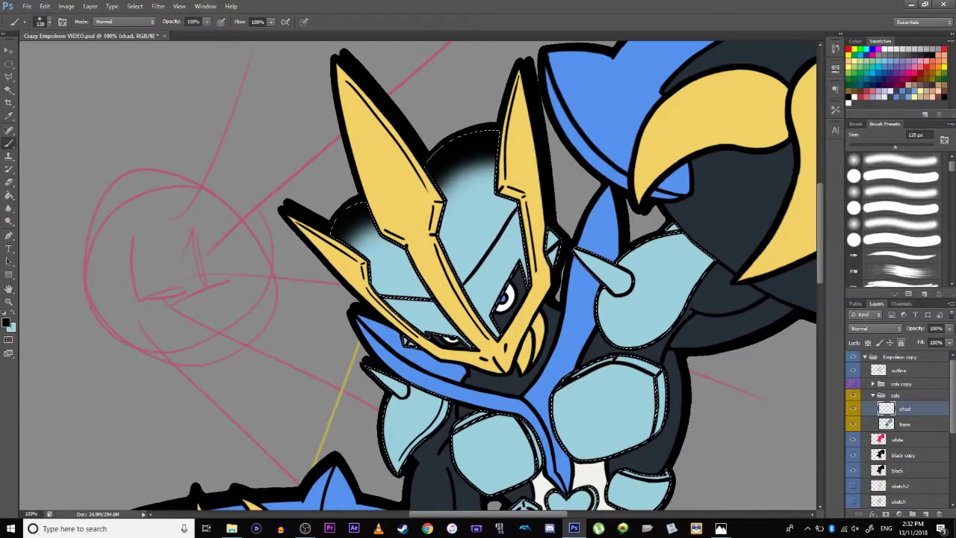
{"action": "left_click", "coordinate": [950, 328]}
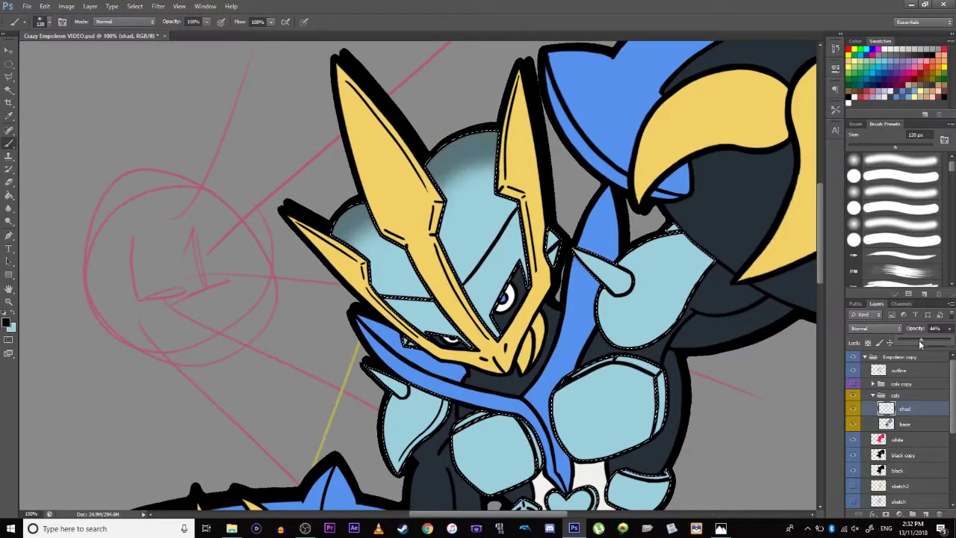
{"action": "left_click_drag", "start_coordinate": [919, 343], "coordinate": [924, 342]}
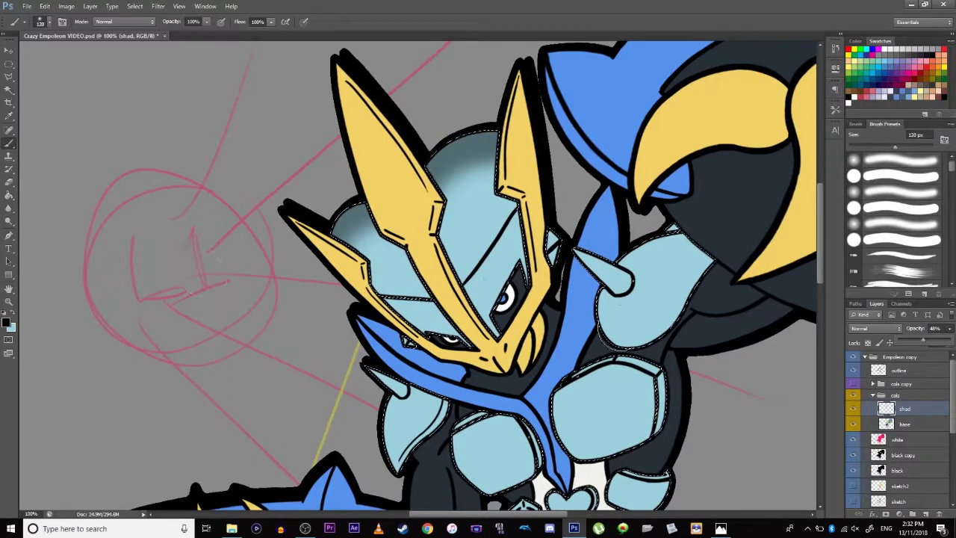
- Add a new layer above the shad layer and set its opacity to 48%
{"action": "left_click", "coordinate": [927, 515]}
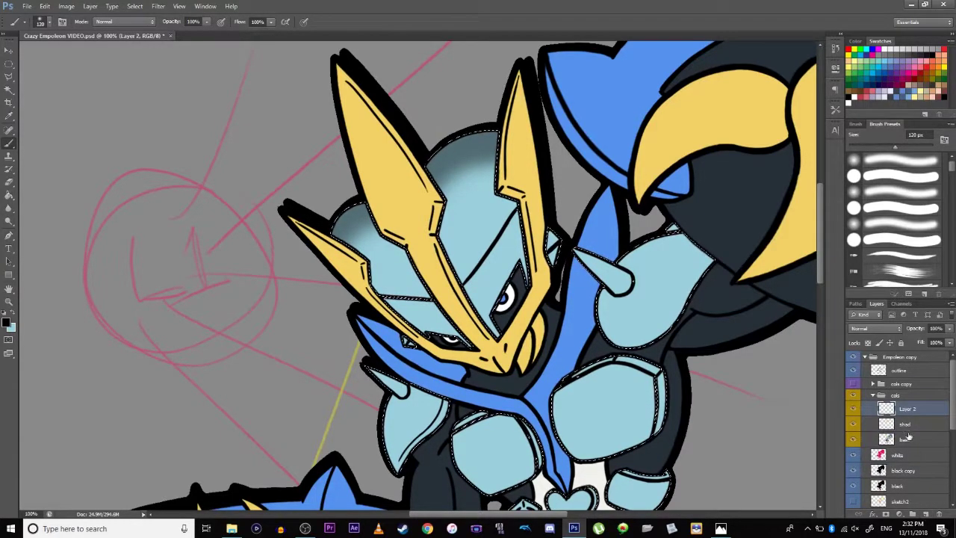
{"action": "left_click", "coordinate": [906, 422]}
{"action": "left_click", "coordinate": [907, 409]}
{"action": "left_click", "coordinate": [934, 328]}
- Shade the helmet dome's upper edges on the new layer in a darker, bluer shade derived from the armour's light blue
{"action": "left_click", "coordinate": [9, 116]}
{"action": "left_click", "coordinate": [435, 298]}
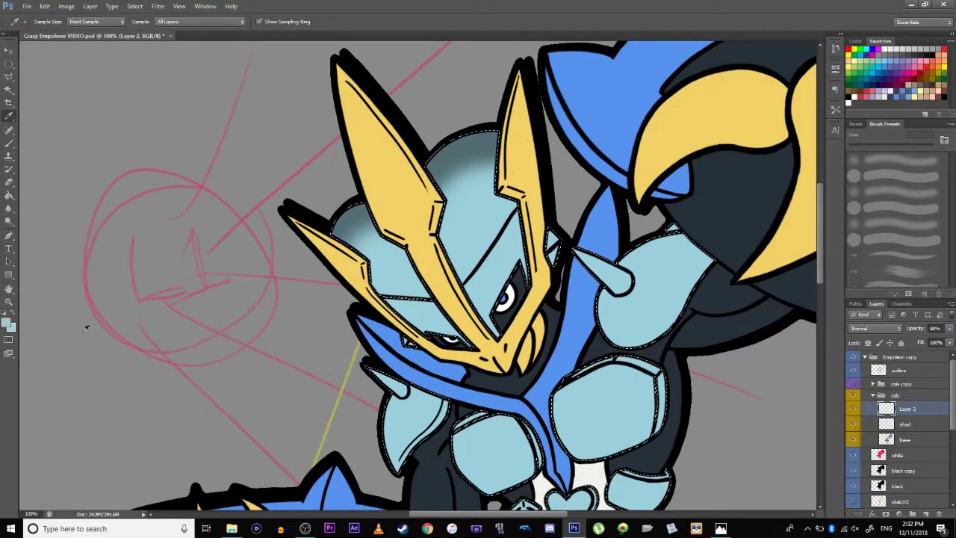
{"action": "left_click", "coordinate": [7, 323]}
{"action": "left_click", "coordinate": [214, 190]}
{"action": "left_click_drag", "start_coordinate": [298, 194], "coordinate": [297, 187]}
{"action": "left_click", "coordinate": [360, 131]}
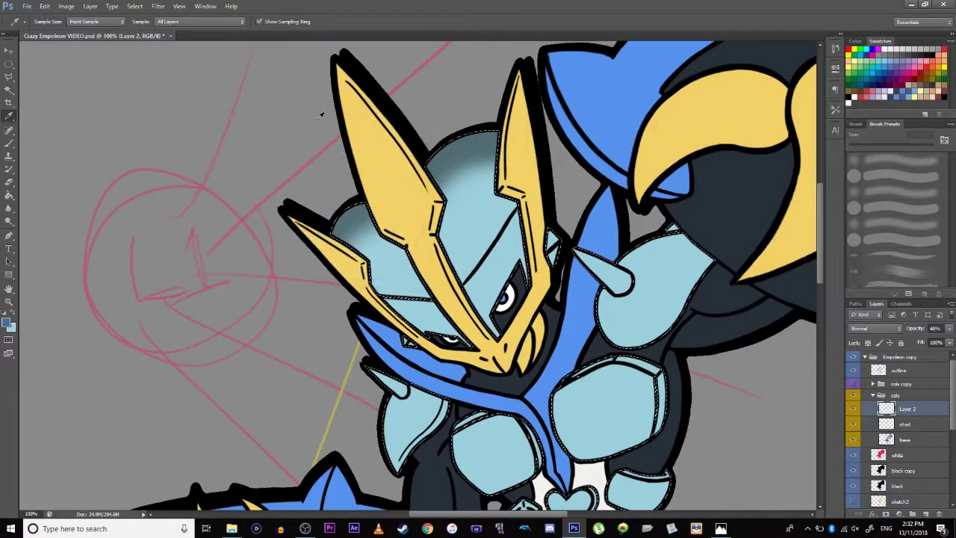
{"action": "left_click", "coordinate": [9, 141]}
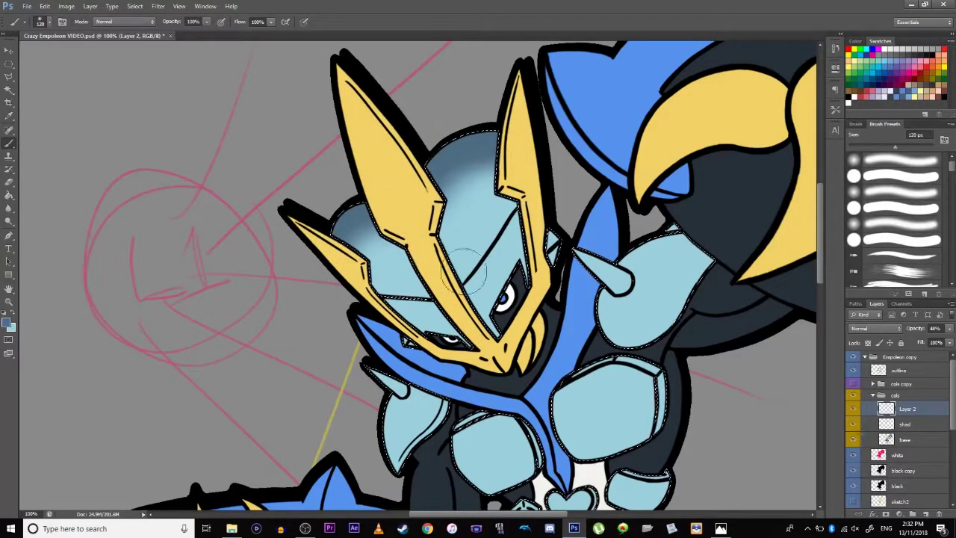
- Compare the black shading with the blue shading at full opacity by toggling the visibility of the two shading layers
{"action": "left_click", "coordinate": [856, 425]}
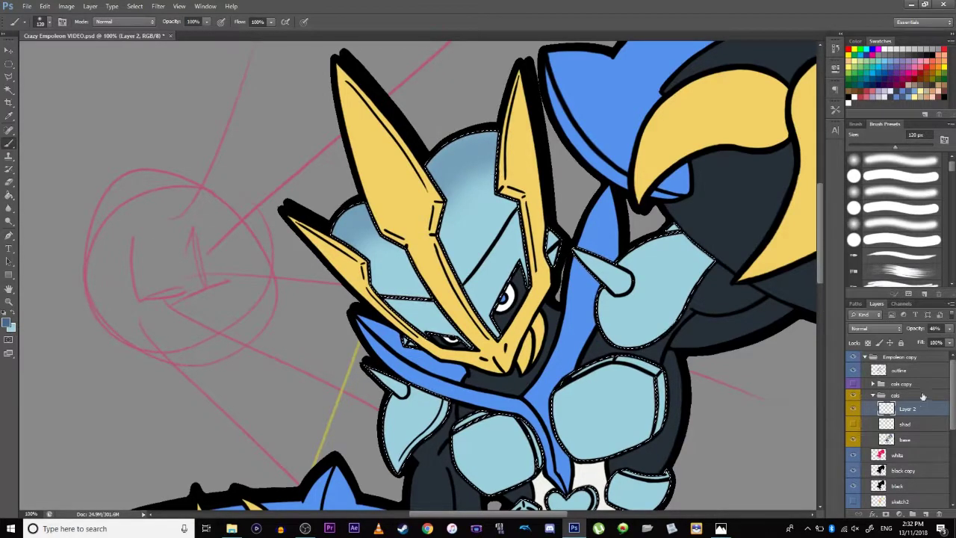
{"action": "left_click_drag", "start_coordinate": [948, 331], "coordinate": [954, 339]}
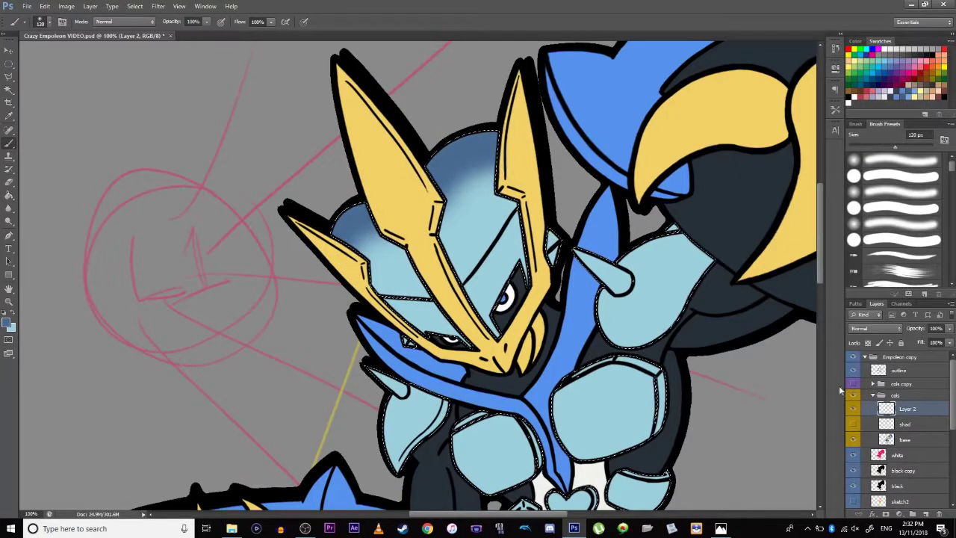
{"action": "left_click", "coordinate": [854, 410]}
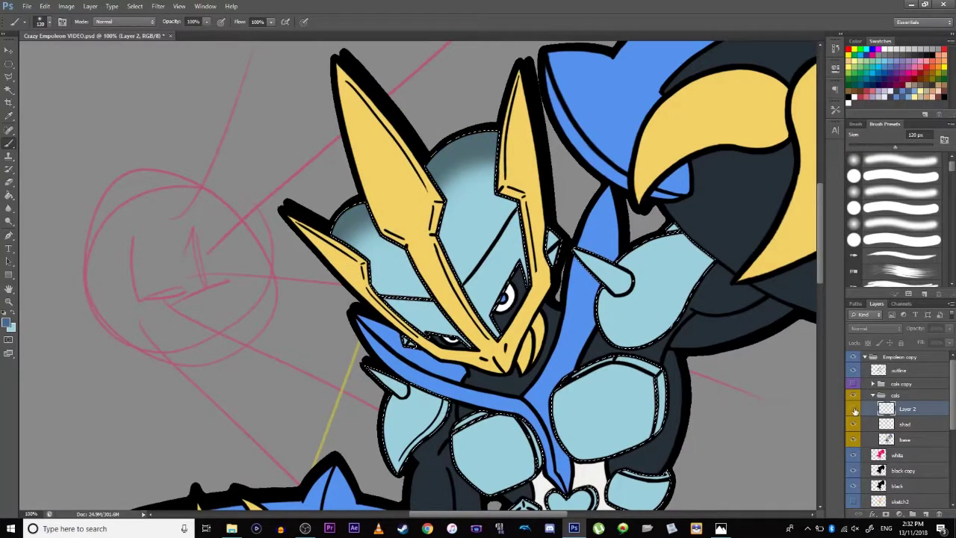
{"action": "left_click", "coordinate": [853, 410]}
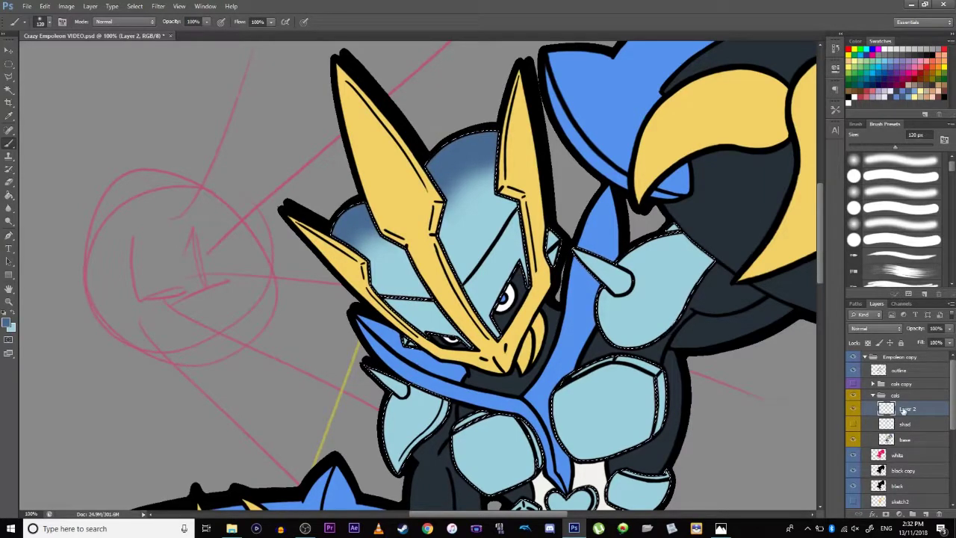
- Remove the test shading and the extra layer, and restore the shad layer's opacity to 100%
{"action": "key", "text": "ctrl+z"}
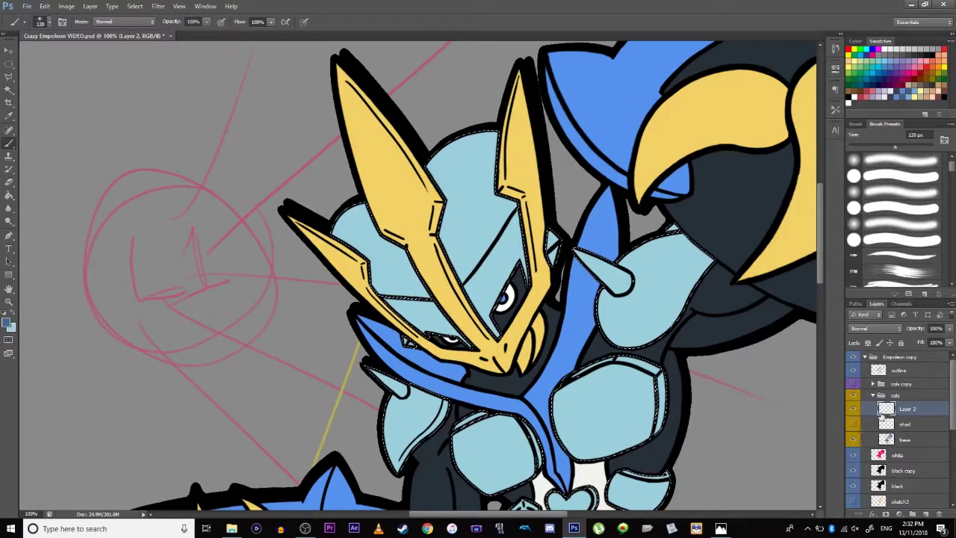
{"action": "left_click", "coordinate": [939, 515]}
{"action": "key", "text": "Return"}
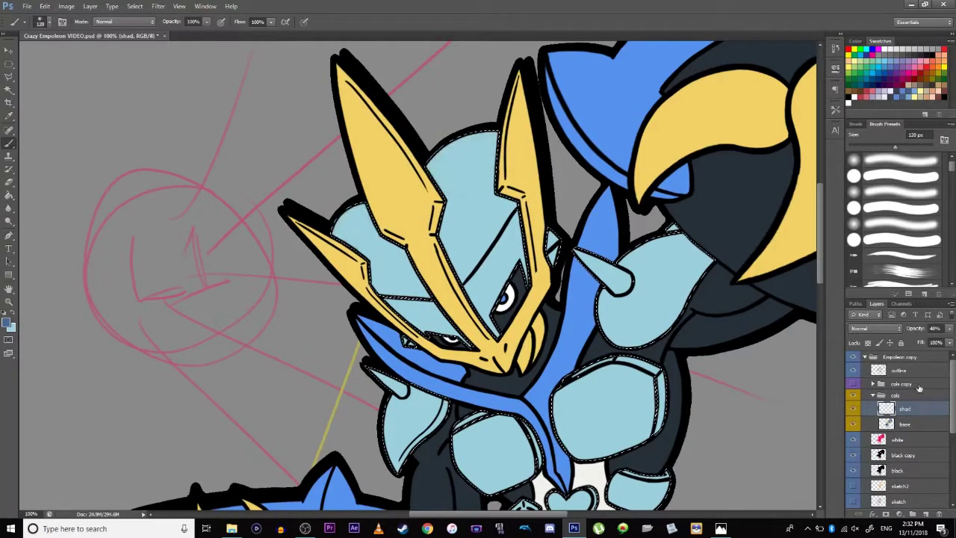
{"action": "left_click_drag", "start_coordinate": [949, 329], "coordinate": [951, 337]}
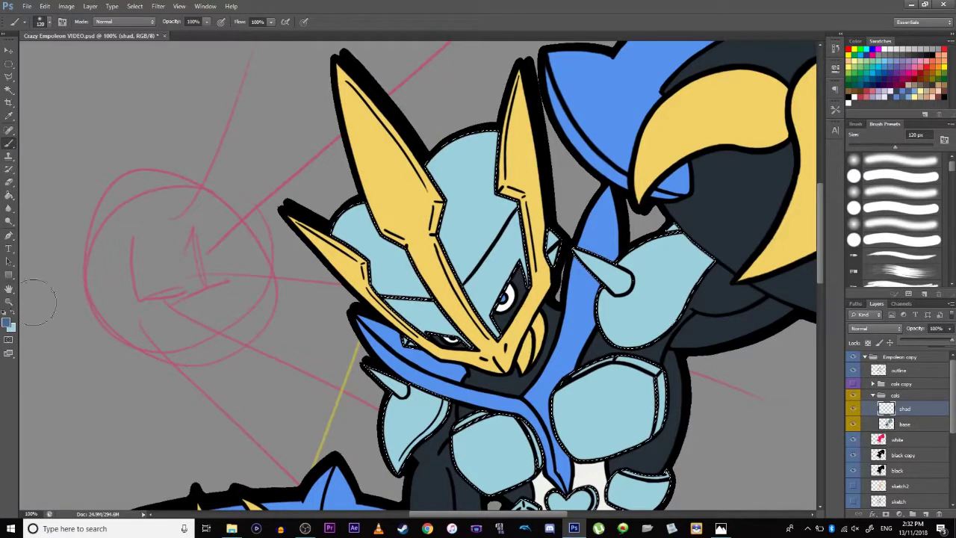
- Sample the armour's light blue and change the foreground colour to the darker blue #668cb2
{"action": "left_click", "coordinate": [8, 116]}
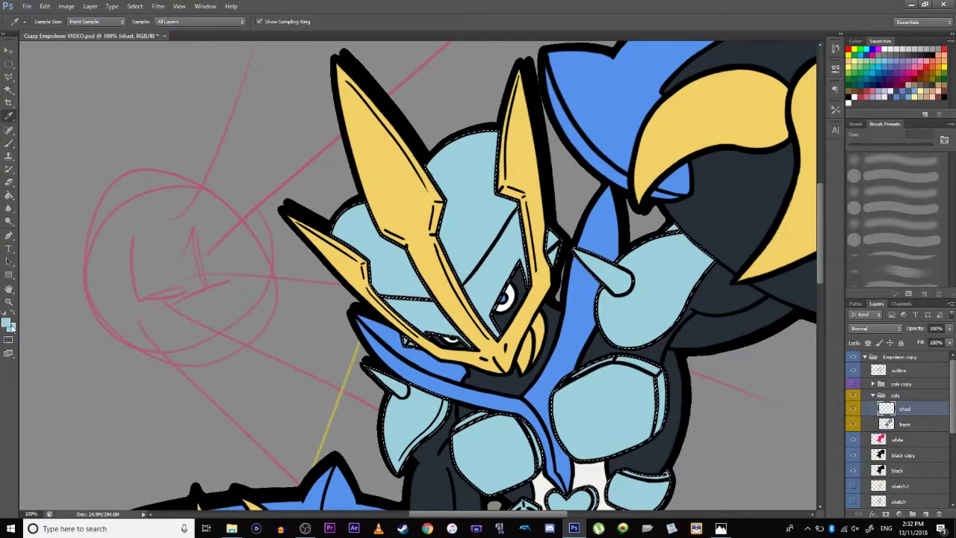
{"action": "left_click", "coordinate": [11, 326]}
{"action": "left_click_drag", "start_coordinate": [186, 154], "coordinate": [203, 172]}
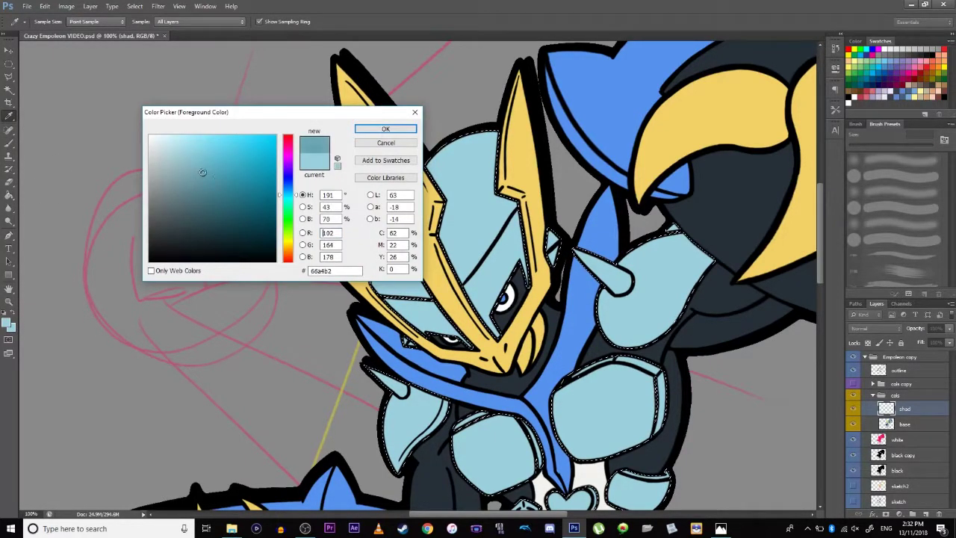
{"action": "left_click_drag", "start_coordinate": [298, 196], "coordinate": [298, 191]}
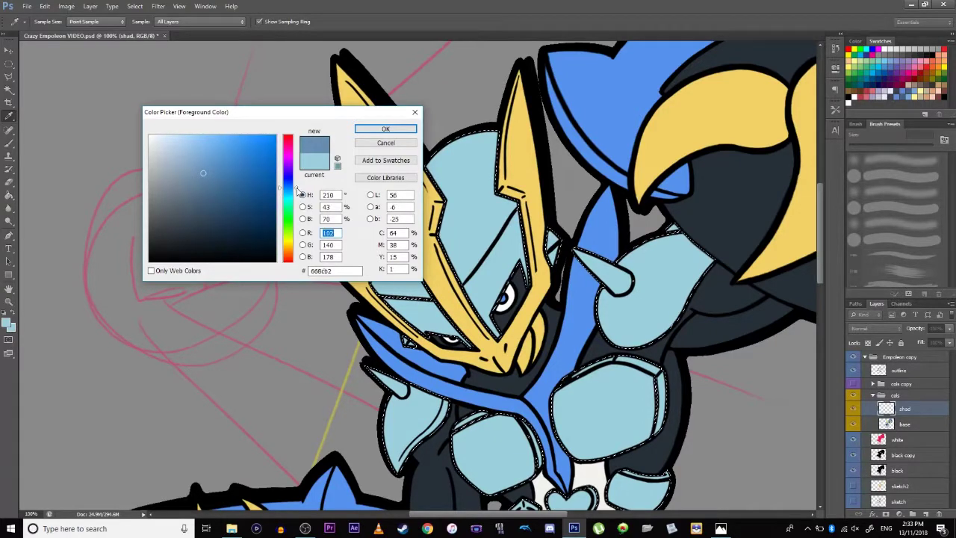
{"action": "left_click", "coordinate": [375, 133]}
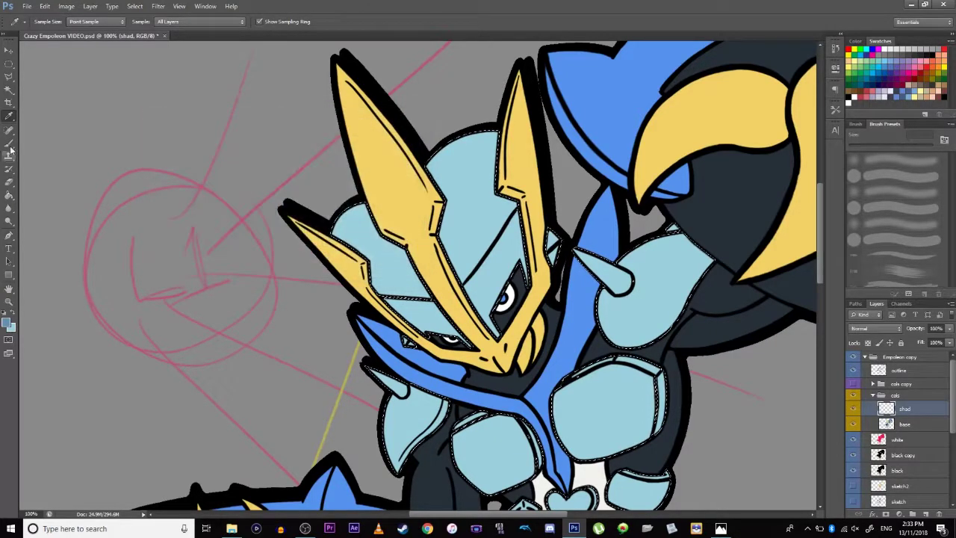
- Choose the hard-edged 186 px brush preset and cover the helmet with the darker blue on the shad layer
{"action": "left_click", "coordinate": [9, 149]}
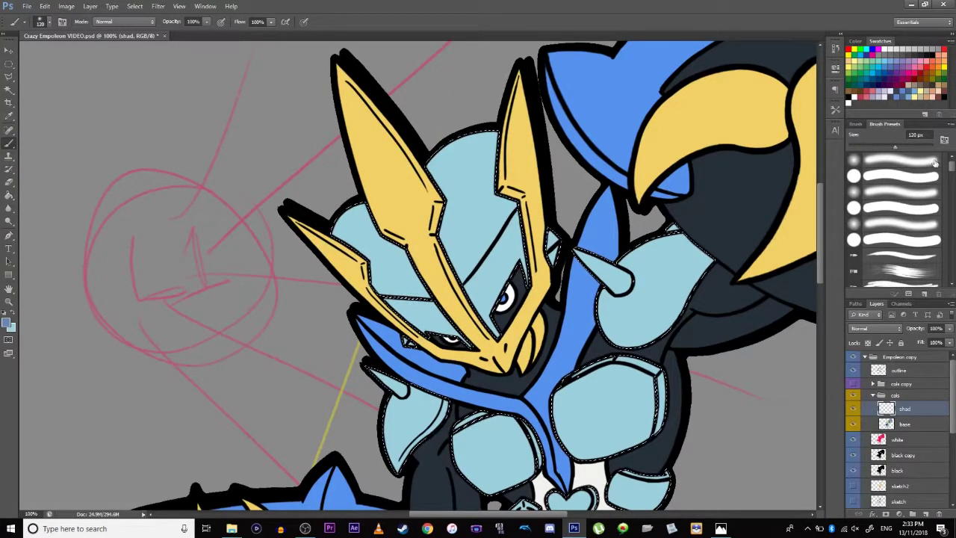
{"action": "scroll", "coordinate": [950, 166], "scroll_direction": "down", "scroll_amount": 10}
{"action": "scroll", "coordinate": [908, 252], "scroll_direction": "down", "scroll_amount": 3}
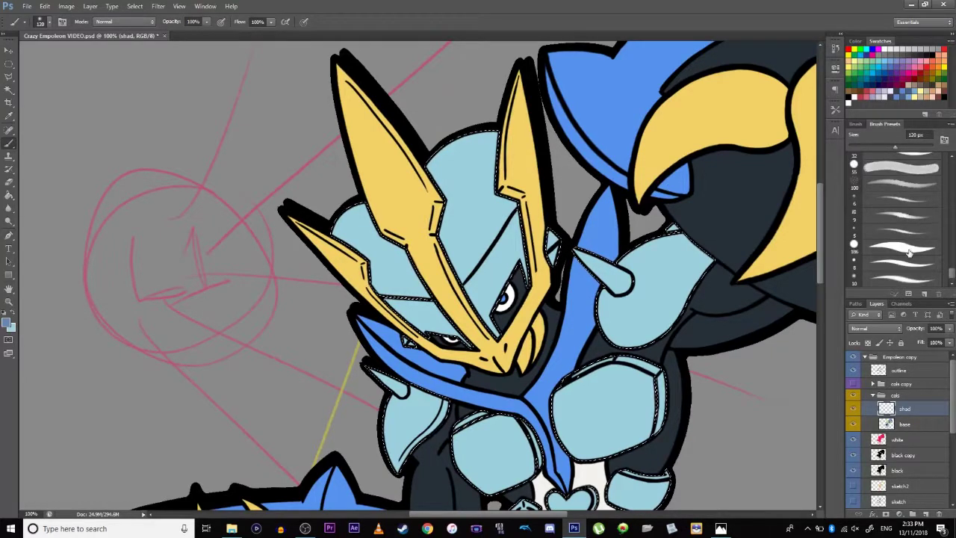
{"action": "left_click", "coordinate": [907, 251]}
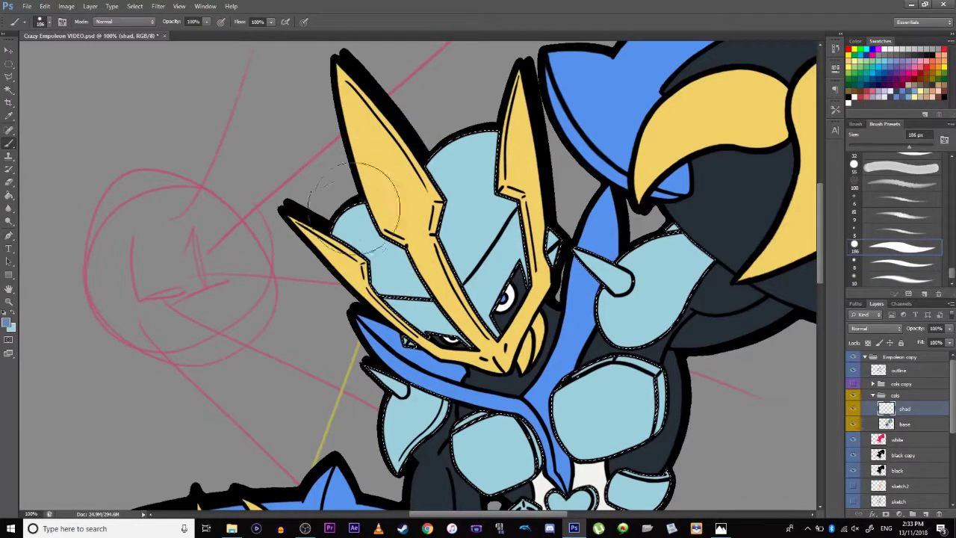
{"action": "left_click_drag", "start_coordinate": [359, 225], "coordinate": [355, 222]}
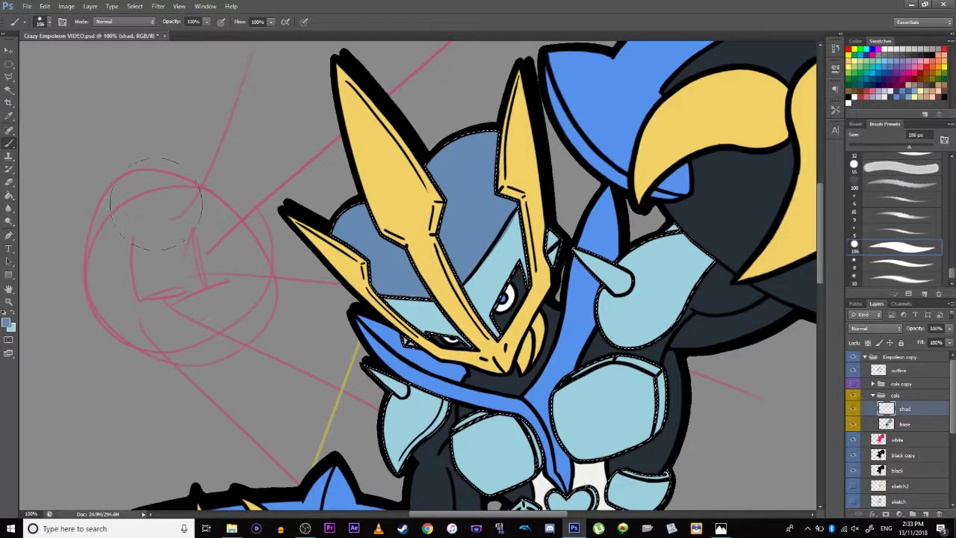
{"action": "mouse_move", "coordinate": [522, 287]}
{"action": "left_mouse_down"}
{"action": "mouse_move", "coordinate": [443, 220]}
{"action": "mouse_move", "coordinate": [374, 263]}
{"action": "mouse_move", "coordinate": [492, 183]}
{"action": "mouse_move", "coordinate": [487, 220]}
{"action": "left_mouse_up"}
- Try coating the remaining armour in darker blue with the brush at 321 px, and paint the armour back in light blue
{"action": "key", "text": "ctrl+0"}
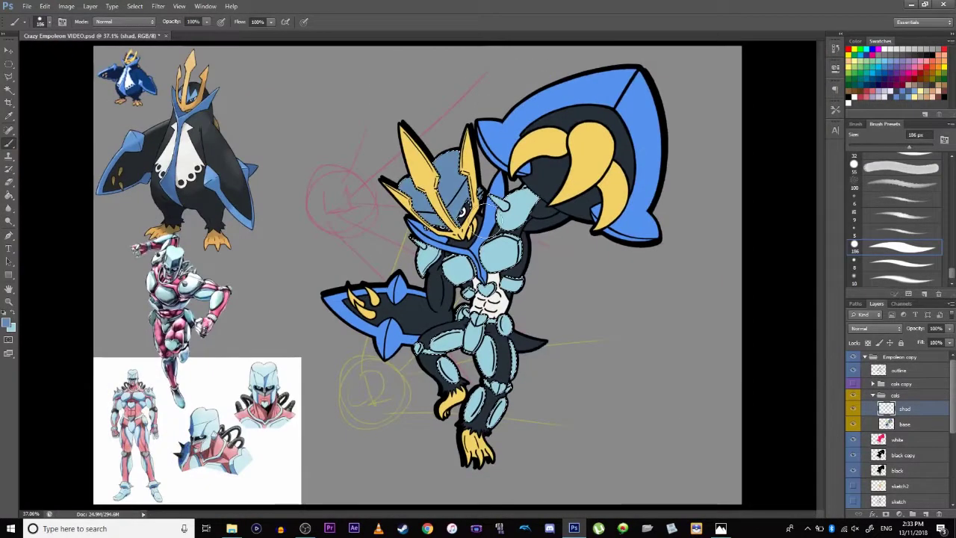
{"action": "left_click_drag", "start_coordinate": [909, 148], "coordinate": [918, 148]}
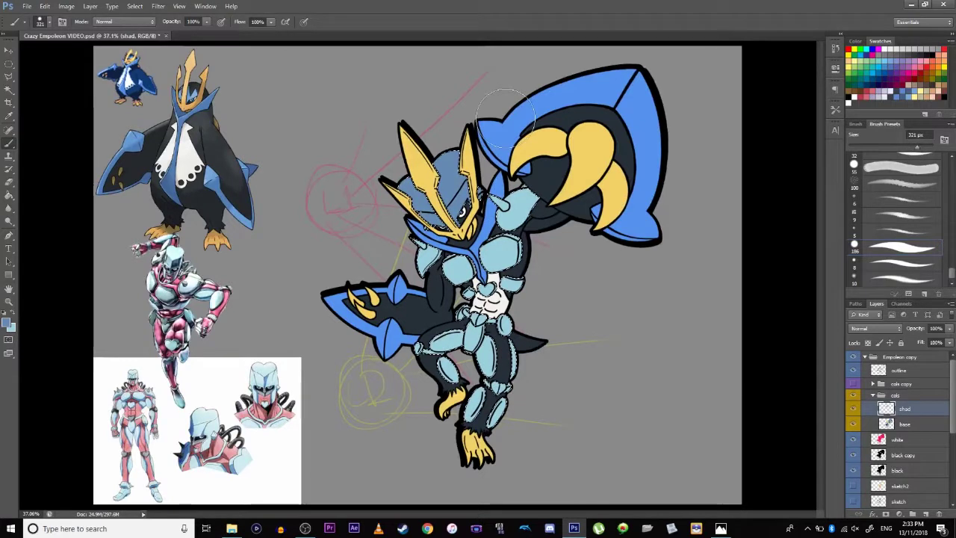
{"action": "left_click_drag", "start_coordinate": [522, 191], "coordinate": [542, 259]}
{"action": "mouse_move", "coordinate": [470, 332]}
{"action": "left_mouse_down"}
{"action": "mouse_move", "coordinate": [378, 274]}
{"action": "mouse_move", "coordinate": [431, 405]}
{"action": "mouse_move", "coordinate": [455, 431]}
{"action": "mouse_move", "coordinate": [483, 376]}
{"action": "mouse_move", "coordinate": [448, 412]}
{"action": "left_mouse_up"}
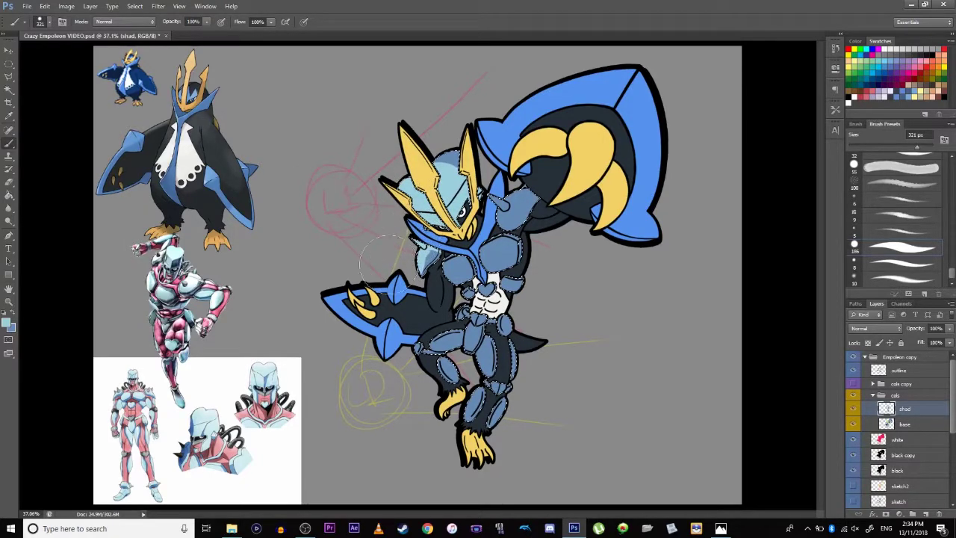
{"action": "mouse_move", "coordinate": [454, 267]}
{"action": "left_mouse_down"}
{"action": "mouse_move", "coordinate": [498, 237]}
{"action": "mouse_move", "coordinate": [495, 210]}
{"action": "left_mouse_up"}
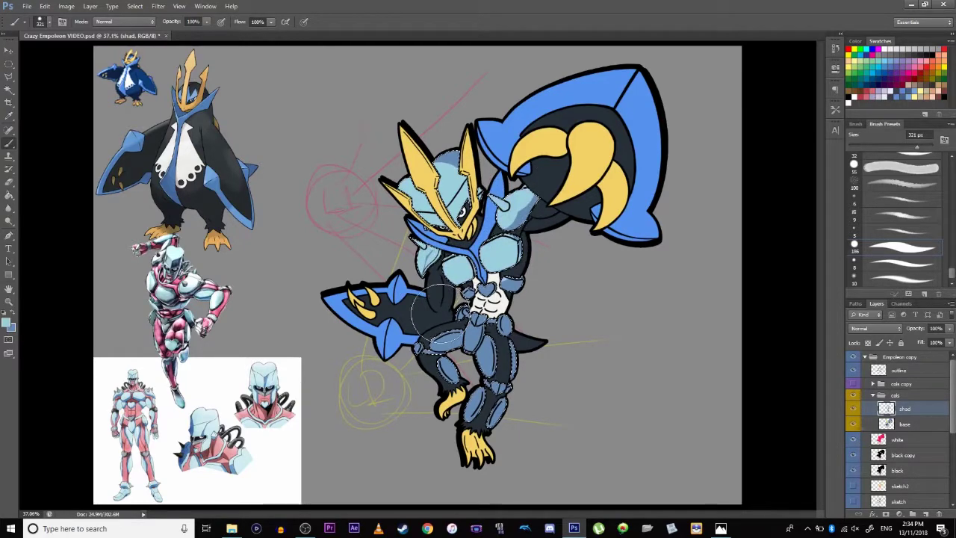
{"action": "mouse_move", "coordinate": [413, 350]}
{"action": "left_mouse_down"}
{"action": "mouse_move", "coordinate": [459, 323]}
{"action": "mouse_move", "coordinate": [463, 361]}
{"action": "left_mouse_up"}
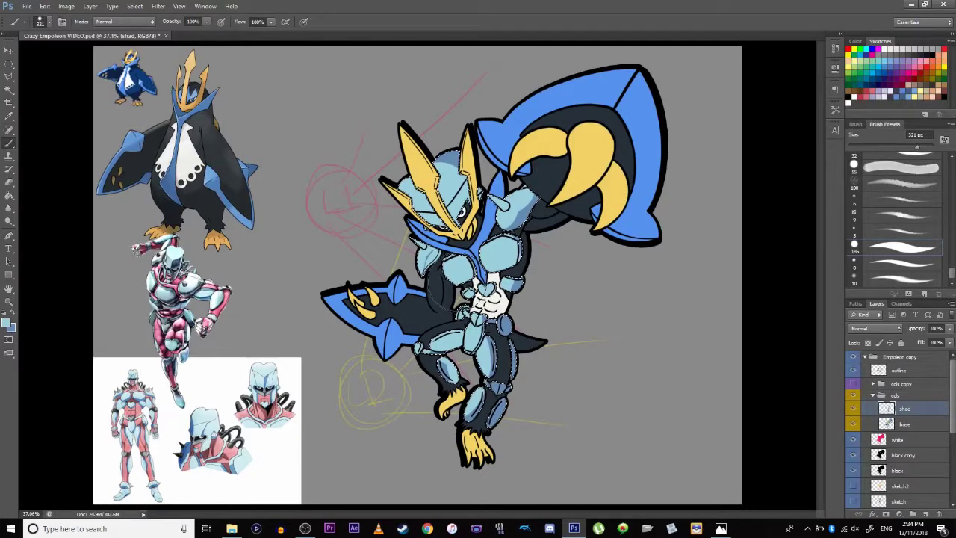
- Paint the whole helmet, including the face plates around the eyes, in the darker blue with the 321 px brush
{"action": "scroll", "coordinate": [413, 276], "scroll_direction": "up", "scroll_amount": 3}
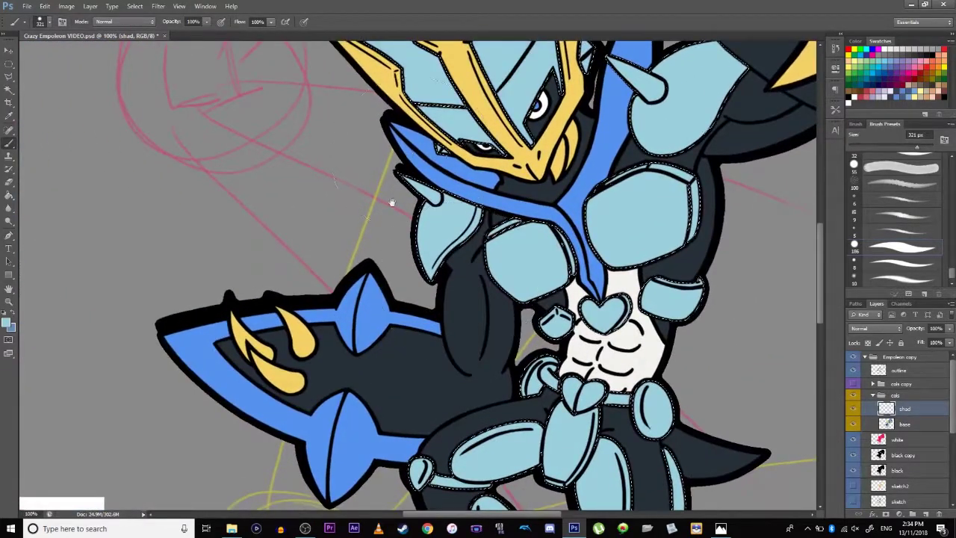
{"action": "left_click_drag", "start_coordinate": [444, 72], "coordinate": [328, 274]}
{"action": "scroll", "coordinate": [327, 273], "scroll_direction": "up", "scroll_amount": 3}
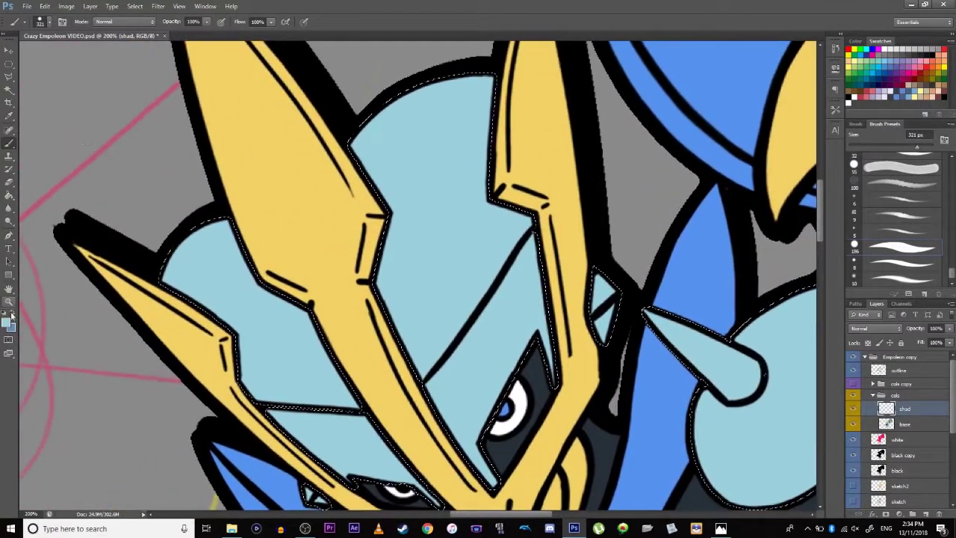
{"action": "mouse_move", "coordinate": [209, 299]}
{"action": "left_mouse_down"}
{"action": "mouse_move", "coordinate": [234, 257]}
{"action": "mouse_move", "coordinate": [330, 284]}
{"action": "left_mouse_up"}
{"action": "scroll", "coordinate": [330, 285], "scroll_direction": "down", "scroll_amount": 3}
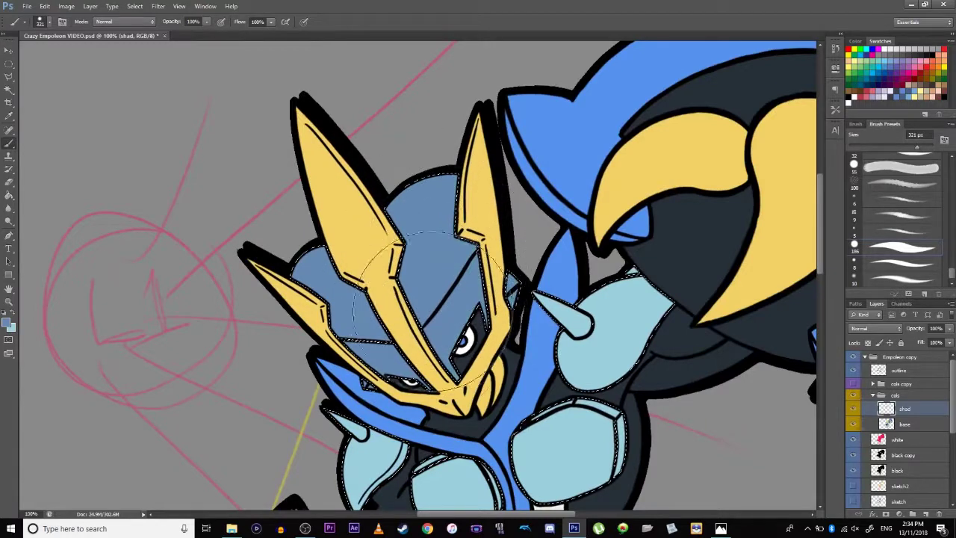
- Select only the helmet's light blue areas on the base layer with a contiguous Magic Wand selection, including the face plates and small side pieces
{"action": "key", "text": "w"}
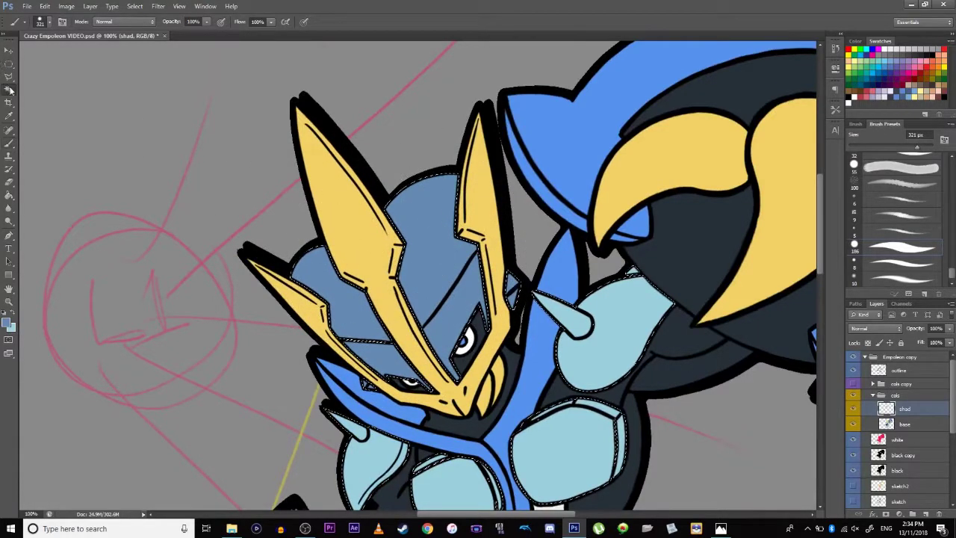
{"action": "left_click", "coordinate": [907, 424]}
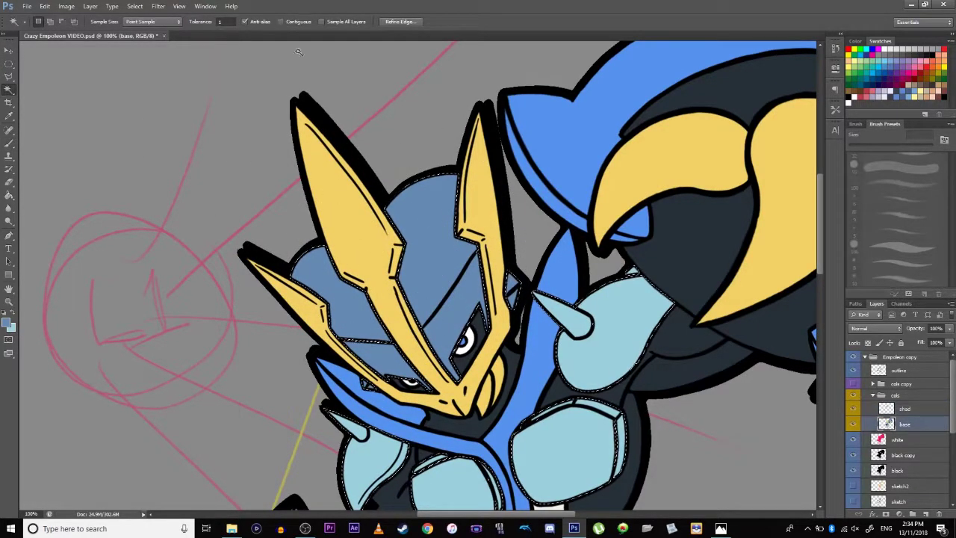
{"action": "left_click", "coordinate": [281, 22]}
{"action": "left_click", "coordinate": [439, 248]}
{"action": "left_click", "coordinate": [440, 249]}
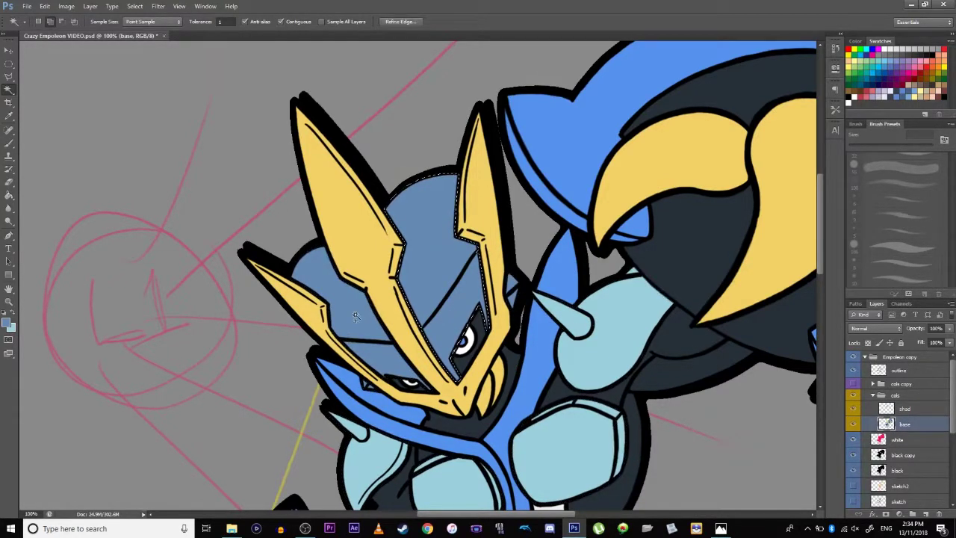
{"action": "left_click", "coordinate": [513, 295], "text": "shift"}
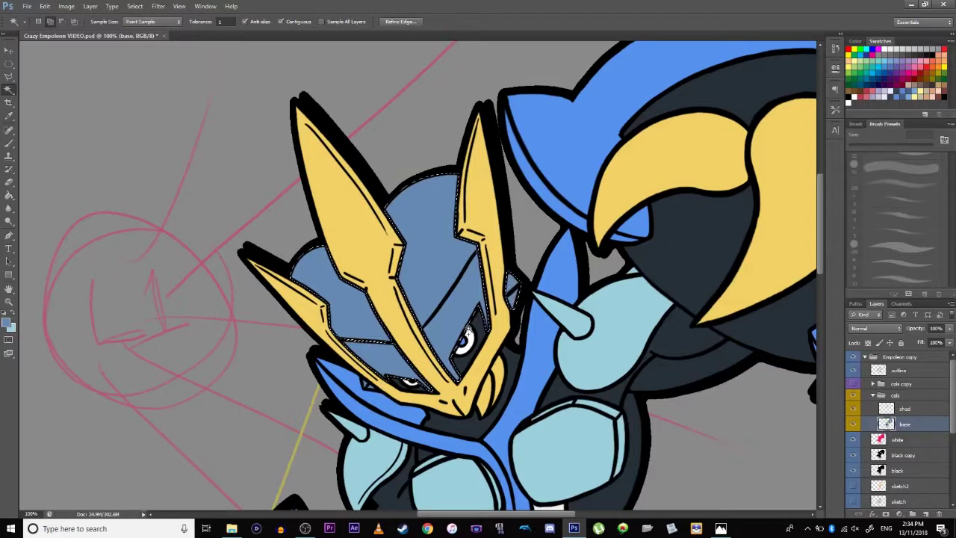
{"action": "key", "text": "ctrl+plus"}
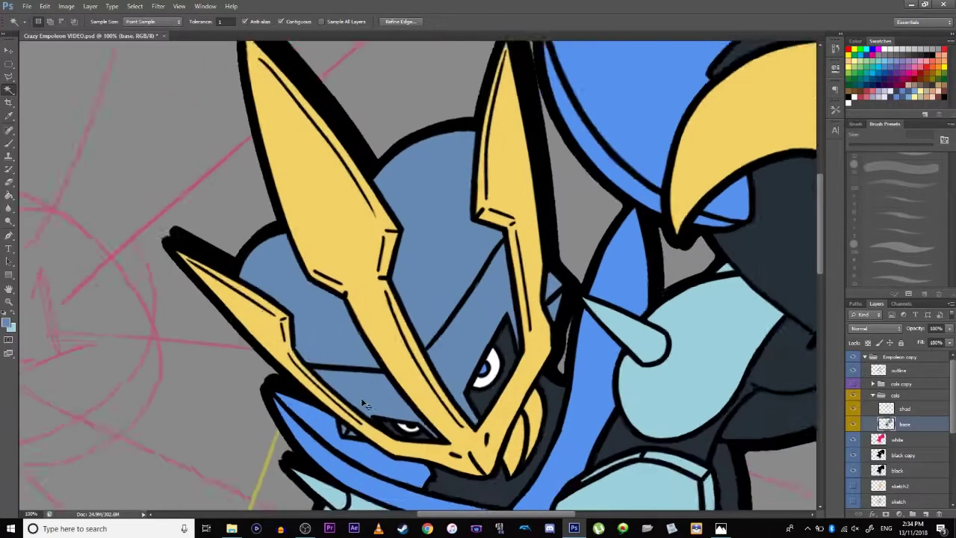
{"action": "left_click_drag", "start_coordinate": [334, 286], "coordinate": [339, 210]}
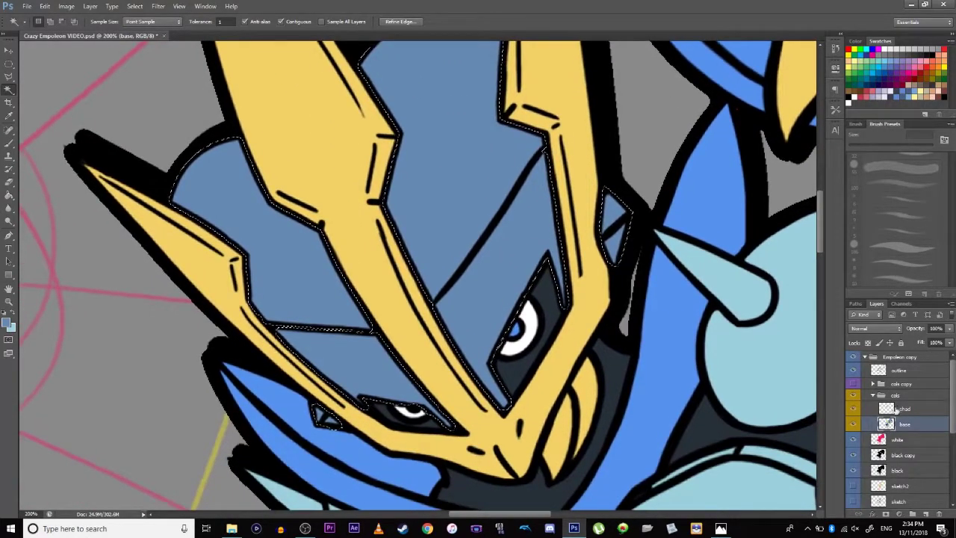
- Return to the shad layer with light blue as the painting colour and set the brush size to 73 px
{"action": "key", "text": "alt+bracketright"}
{"action": "key", "text": "b"}
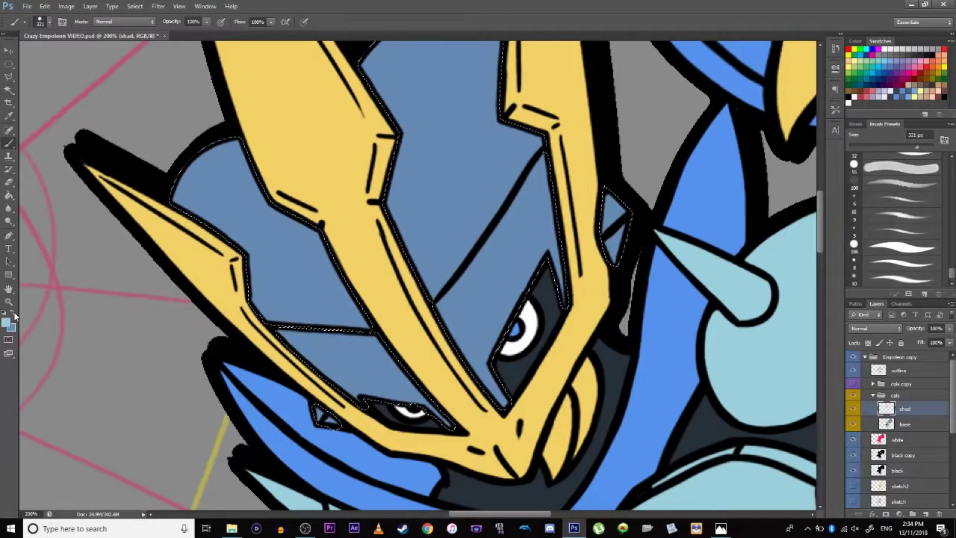
{"action": "key", "text": "bracketleft"}
{"action": "key", "text": "bracketleft"}
{"action": "key", "text": "bracketleft"}
{"action": "key", "text": "bracketleft"}
{"action": "key", "text": "bracketleft"}
{"action": "key", "text": "bracketleft"}
{"action": "key", "text": "bracketleft"}
{"action": "key", "text": "bracketleft"}
{"action": "key", "text": "bracketleft"}
{"action": "key", "text": "bracketleft"}
{"action": "key", "text": "bracketleft"}
{"action": "key", "text": "bracketleft"}
{"action": "key", "text": "bracketleft"}
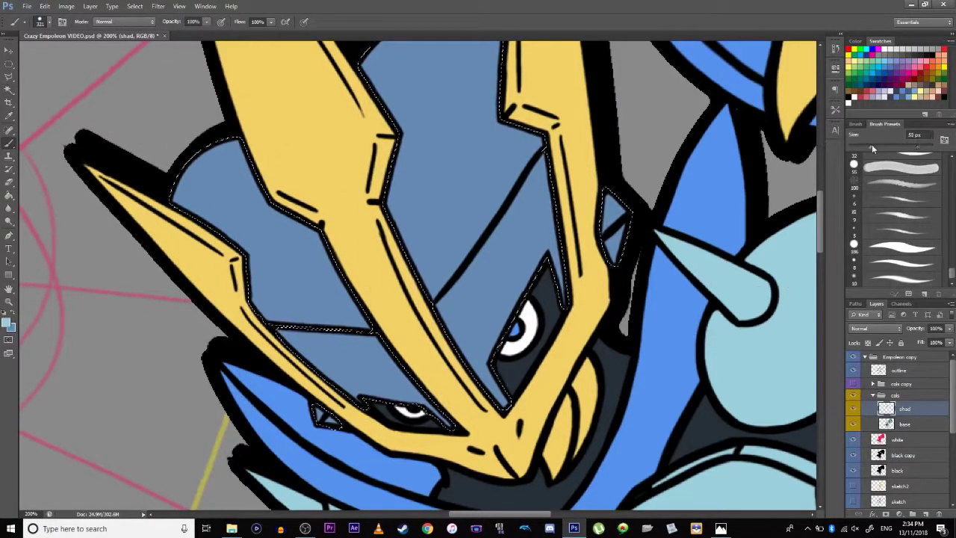
{"action": "left_click_drag", "start_coordinate": [866, 147], "coordinate": [879, 147]}
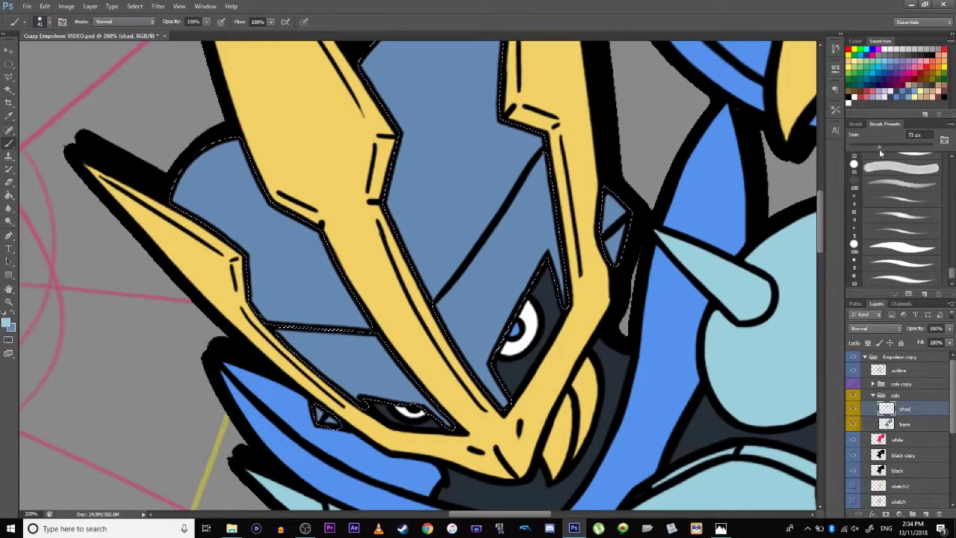
- Paint the lit side of the helmet dome and the smaller eye's face plate light blue, leaving a dark curved band along the far side
{"action": "mouse_move", "coordinate": [209, 169]}
{"action": "left_mouse_down"}
{"action": "mouse_move", "coordinate": [217, 204]}
{"action": "mouse_move", "coordinate": [252, 147]}
{"action": "mouse_move", "coordinate": [338, 261]}
{"action": "mouse_move", "coordinate": [369, 381]}
{"action": "left_mouse_up"}
{"action": "mouse_move", "coordinate": [401, 226]}
{"action": "left_mouse_down"}
{"action": "mouse_move", "coordinate": [435, 322]}
{"action": "mouse_move", "coordinate": [445, 240]}
{"action": "left_mouse_up"}
{"action": "mouse_move", "coordinate": [389, 396]}
{"action": "left_mouse_down"}
{"action": "mouse_move", "coordinate": [363, 209]}
{"action": "mouse_move", "coordinate": [399, 367]}
{"action": "mouse_move", "coordinate": [474, 264]}
{"action": "mouse_move", "coordinate": [442, 396]}
{"action": "left_mouse_up"}
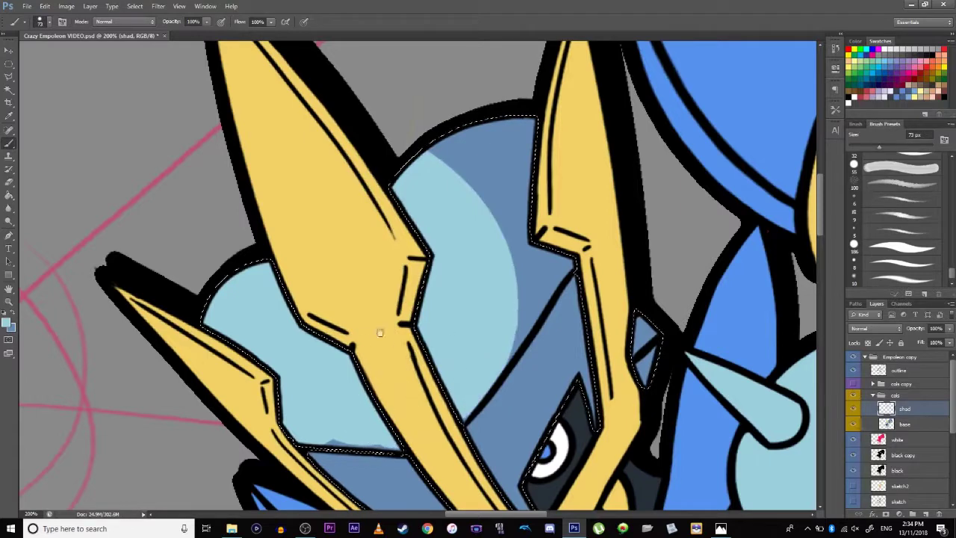
{"action": "left_click_drag", "start_coordinate": [388, 354], "coordinate": [377, 200]}
{"action": "left_click_drag", "start_coordinate": [305, 267], "coordinate": [316, 274]}
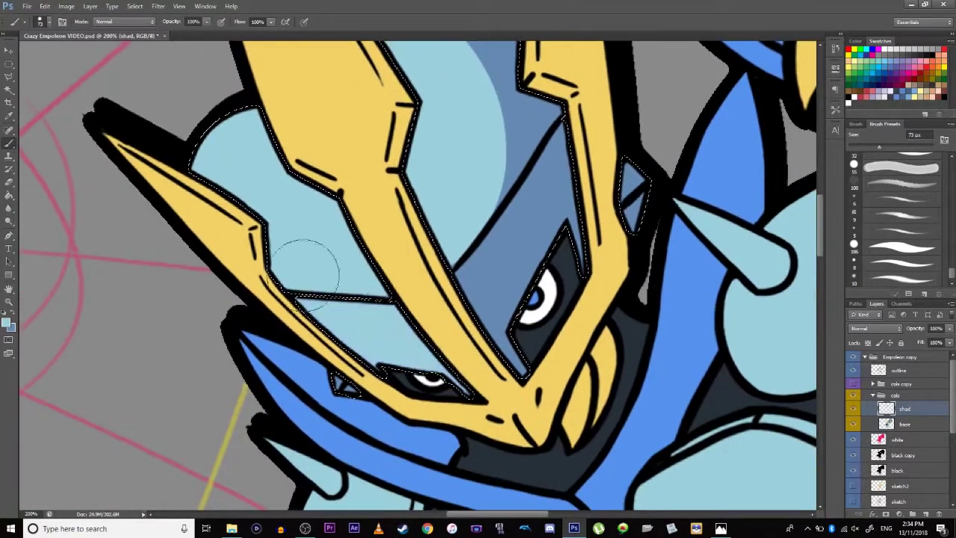
- Paint the larger eye's face plate and the small side pieces light blue, and narrow the dome's curved shadow band
{"action": "mouse_move", "coordinate": [575, 168]}
{"action": "left_mouse_down"}
{"action": "mouse_move", "coordinate": [543, 316]}
{"action": "mouse_move", "coordinate": [560, 176]}
{"action": "mouse_move", "coordinate": [471, 330]}
{"action": "mouse_move", "coordinate": [471, 316]}
{"action": "mouse_move", "coordinate": [458, 320]}
{"action": "mouse_move", "coordinate": [519, 381]}
{"action": "left_mouse_up"}
{"action": "left_click_drag", "start_coordinate": [297, 209], "coordinate": [424, 387]}
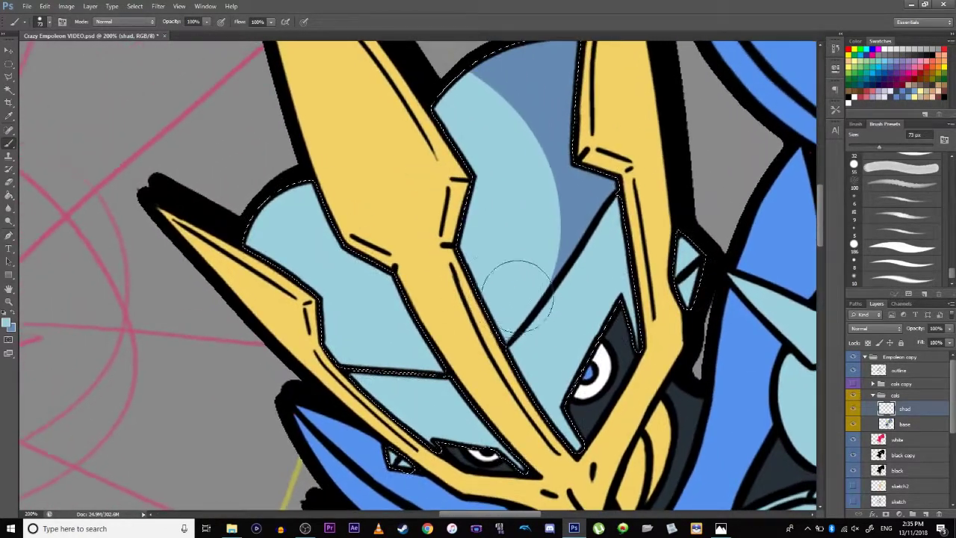
{"action": "left_click_drag", "start_coordinate": [442, 103], "coordinate": [543, 343]}
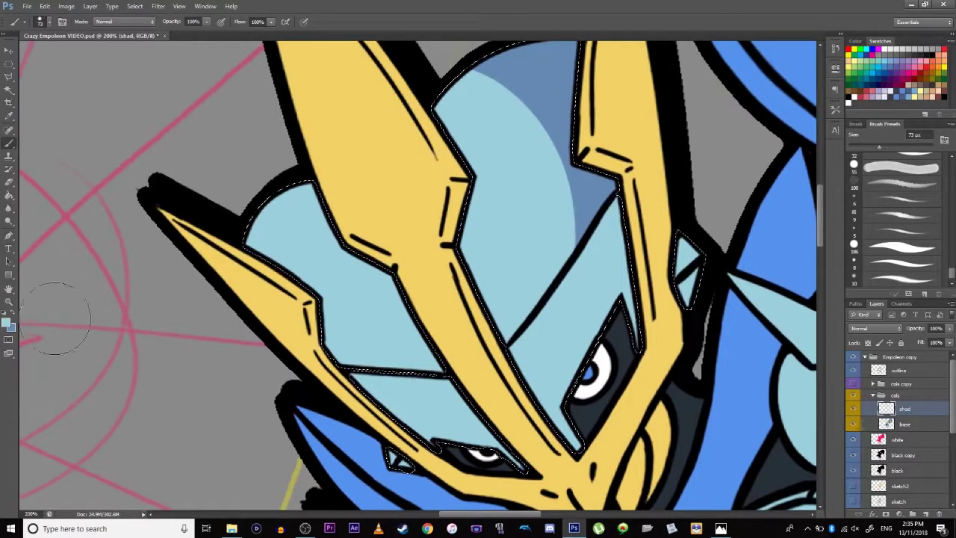
- Flip the canvas horizontally to check the helmet shading in mirror view, and flip it back
{"action": "left_click", "coordinate": [66, 6]}
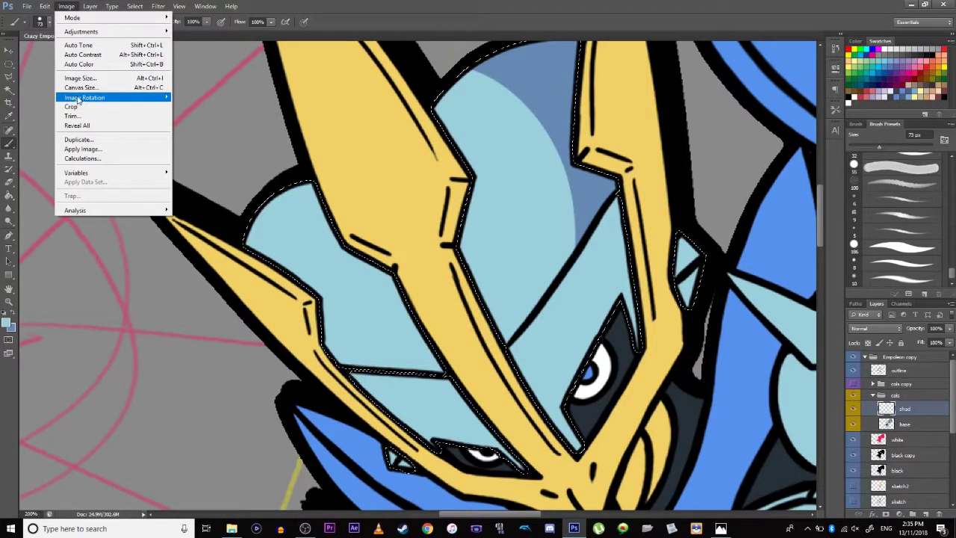
{"action": "mouse_move", "coordinate": [87, 100]}
{"action": "left_click", "coordinate": [209, 140]}
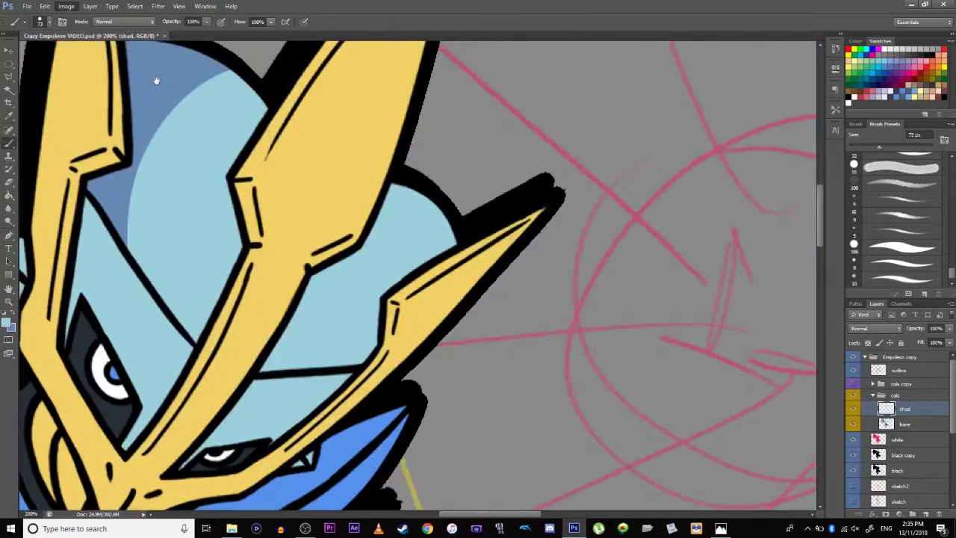
{"action": "left_click_drag", "start_coordinate": [279, 260], "coordinate": [459, 246]}
{"action": "left_click_drag", "start_coordinate": [309, 277], "coordinate": [327, 231]}
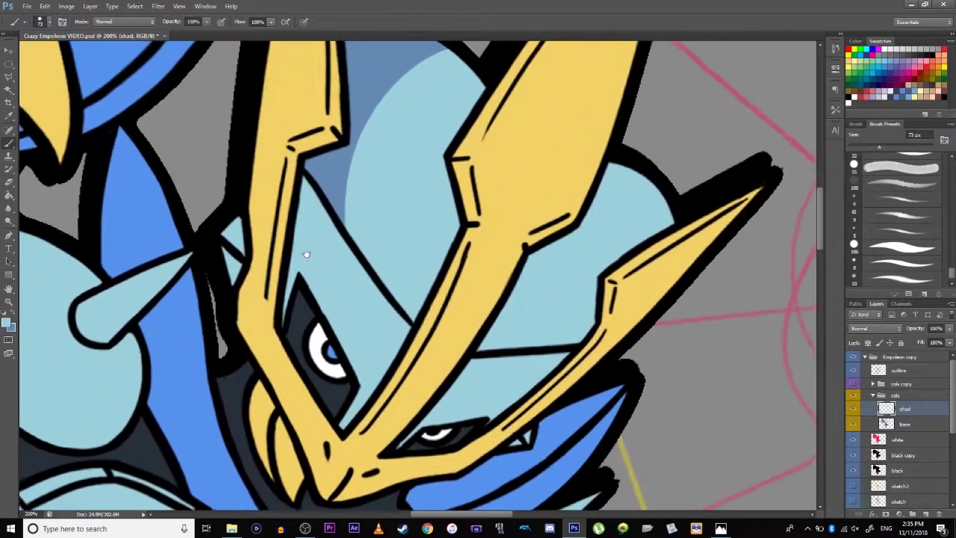
{"action": "left_click", "coordinate": [67, 7]}
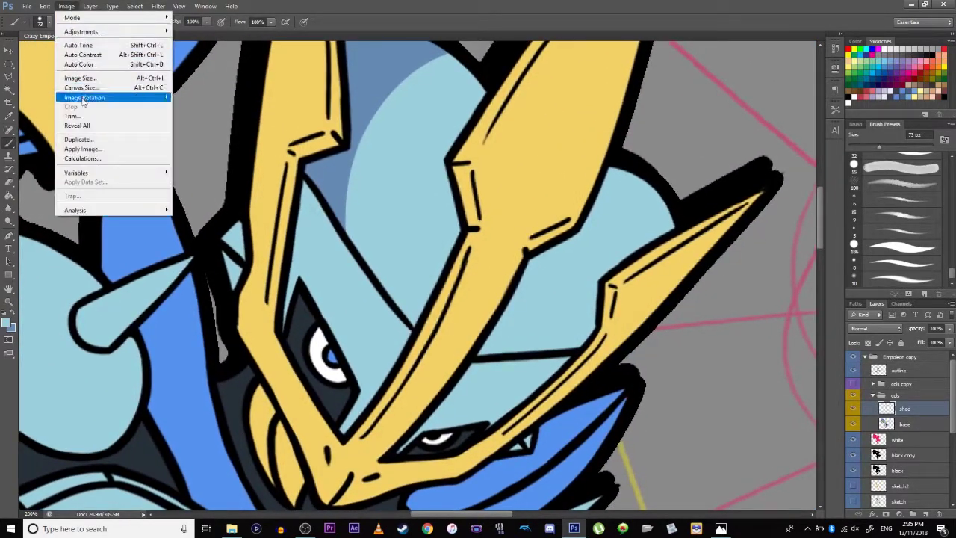
{"action": "mouse_move", "coordinate": [149, 97]}
{"action": "left_click", "coordinate": [199, 140]}
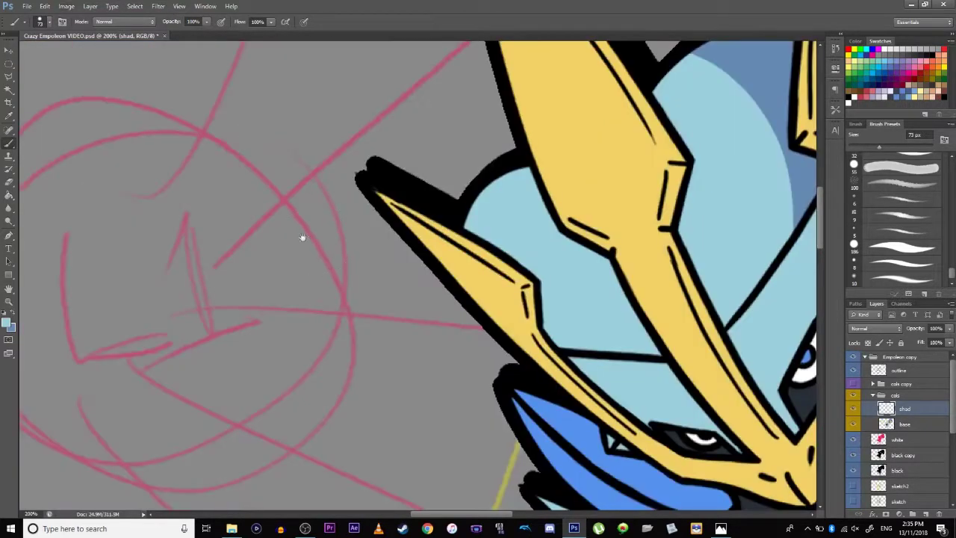
{"action": "left_click_drag", "start_coordinate": [315, 238], "coordinate": [118, 251]}
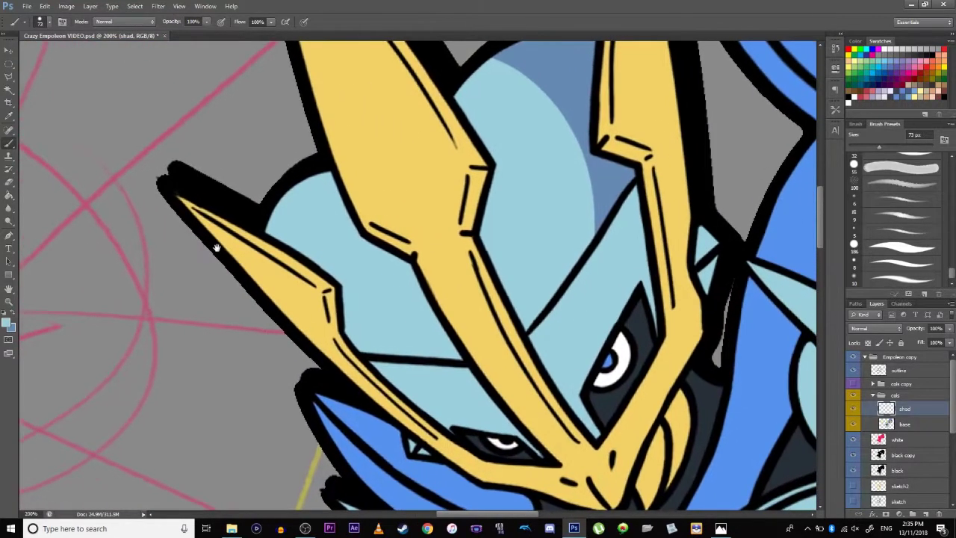
- Undo the canvas flips to recover the helmet selection, keeping the last light blue brush stroke on the dome
{"action": "key", "text": "ctrl+alt+z"}
{"action": "key", "text": "ctrl+alt+z"}
{"action": "key", "text": "ctrl+alt+z"}
{"action": "key", "text": "ctrl+alt+z"}
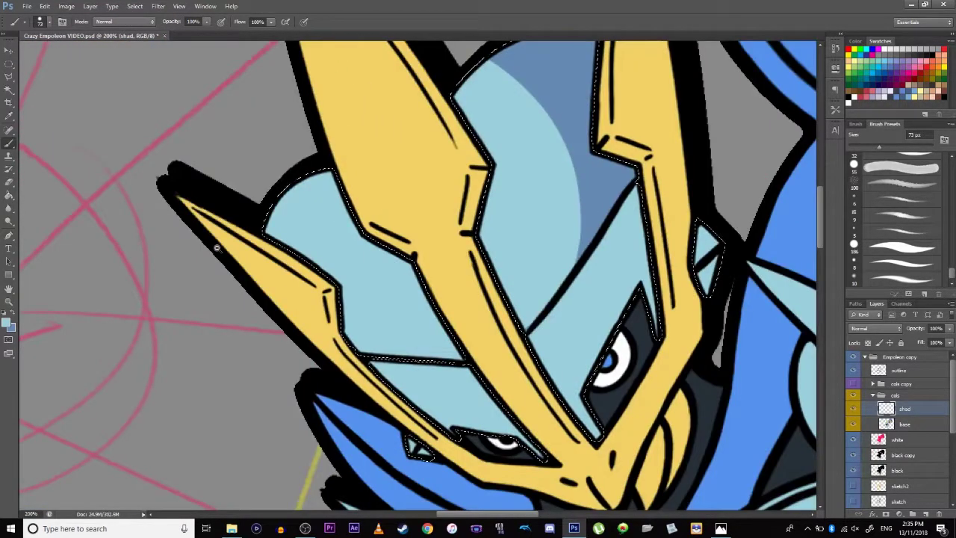
{"action": "left_click", "coordinate": [45, 6]}
{"action": "left_click", "coordinate": [67, 25]}
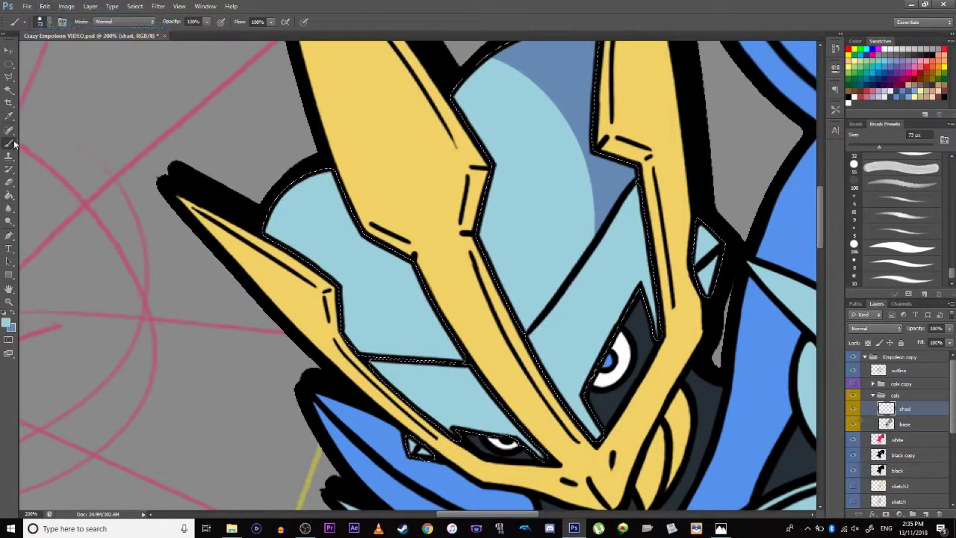
- Paint a darker blue shadow with a 16 px brush on the outer edge of the larger eye's face plate, undoing the attempt to widen it
{"action": "left_click", "coordinate": [14, 318]}
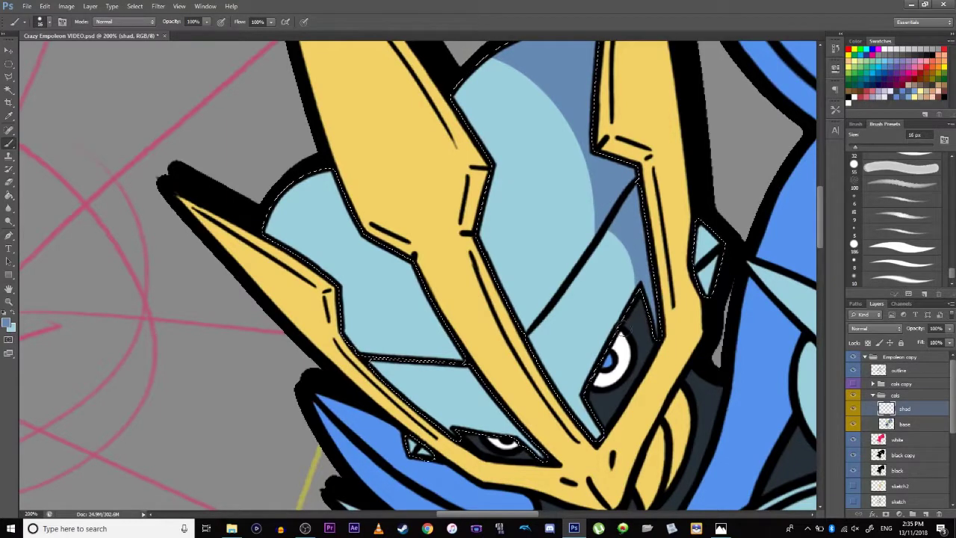
{"action": "left_click_drag", "start_coordinate": [583, 235], "coordinate": [608, 280]}
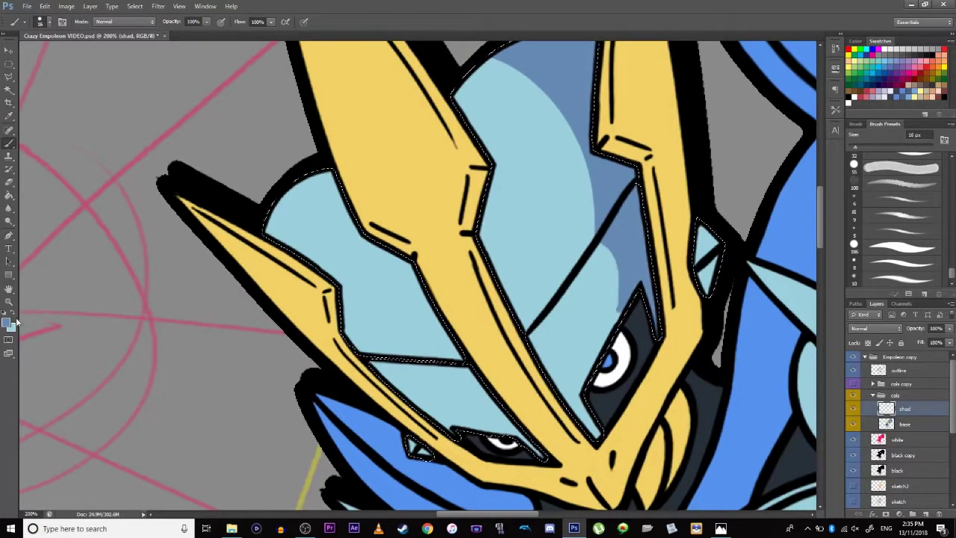
{"action": "key", "text": "ctrl+z"}
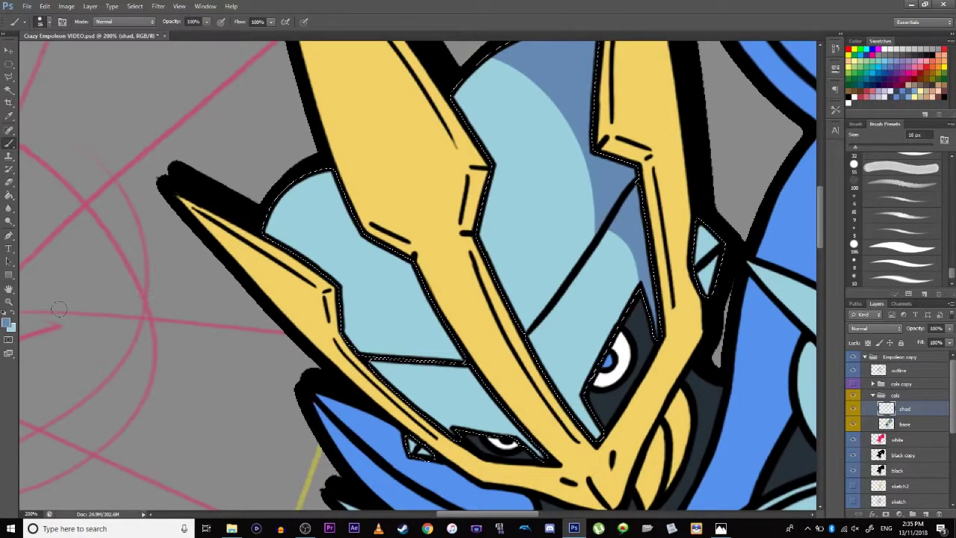
- Add thin darker blue shadows along the central crest on the larger eye's face plate and along the outer edge of the other plate
{"action": "left_click_drag", "start_coordinate": [262, 289], "coordinate": [142, 199]}
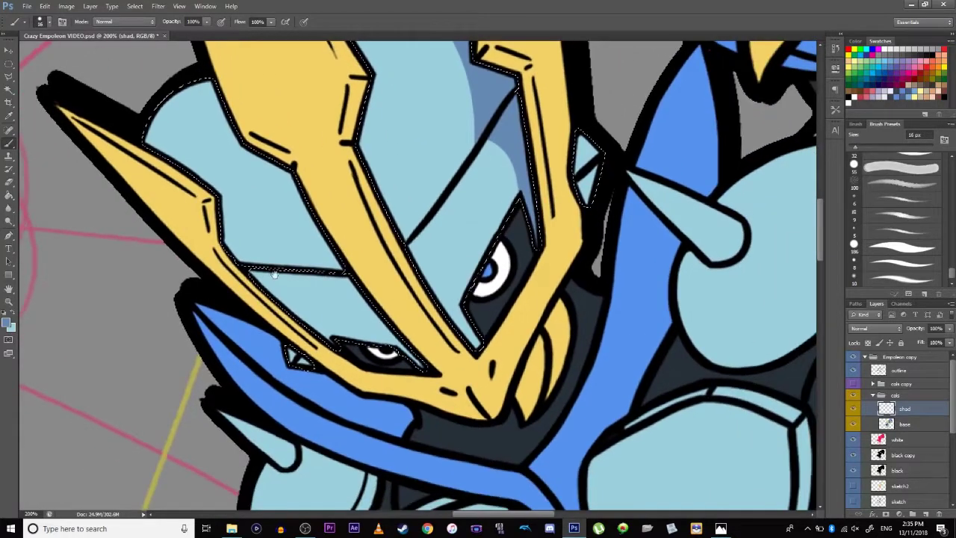
{"action": "mouse_move", "coordinate": [409, 243]}
{"action": "left_mouse_down"}
{"action": "mouse_move", "coordinate": [468, 314]}
{"action": "mouse_move", "coordinate": [424, 287]}
{"action": "left_mouse_up"}
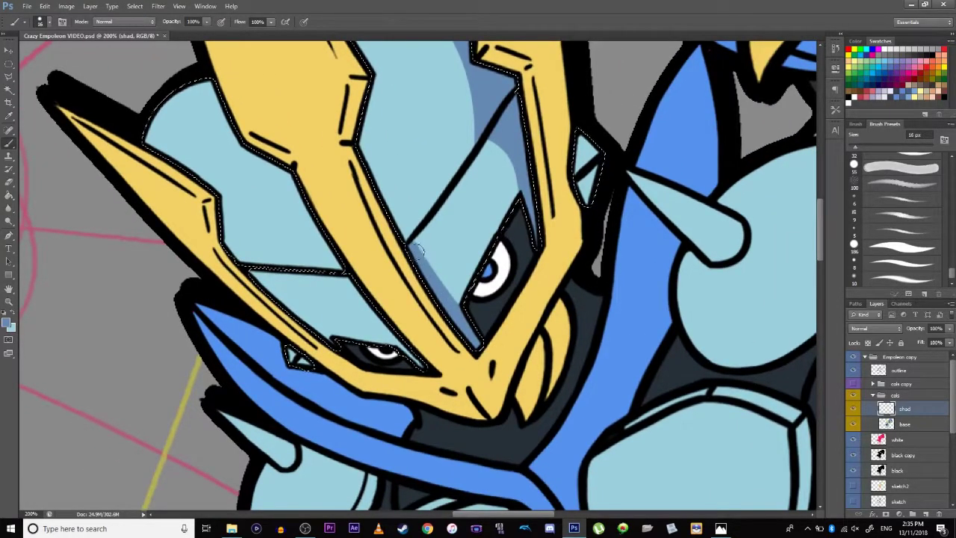
{"action": "left_click_drag", "start_coordinate": [241, 274], "coordinate": [343, 354]}
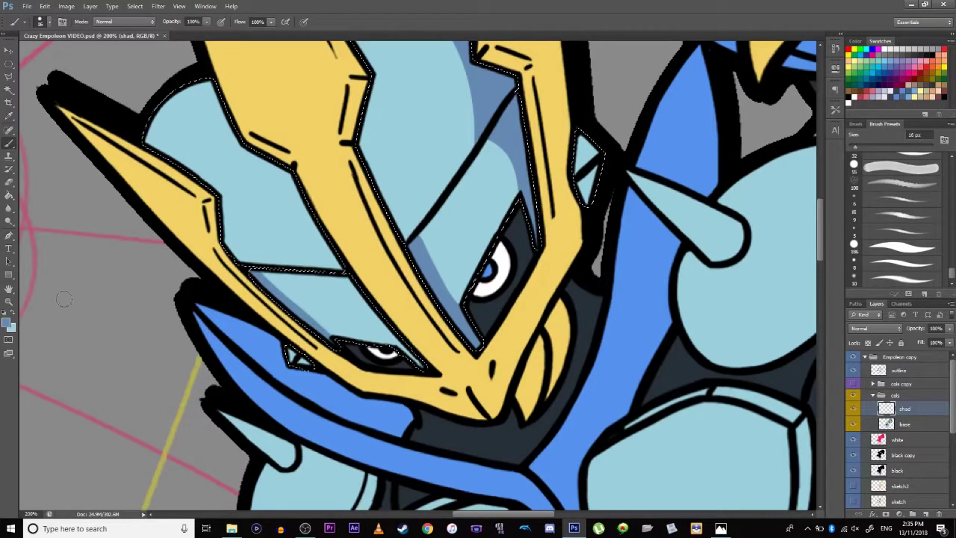
- Clean up the edges of the thin face plate shadows with light blue
{"action": "left_click", "coordinate": [9, 301]}
{"action": "left_click", "coordinate": [9, 142]}
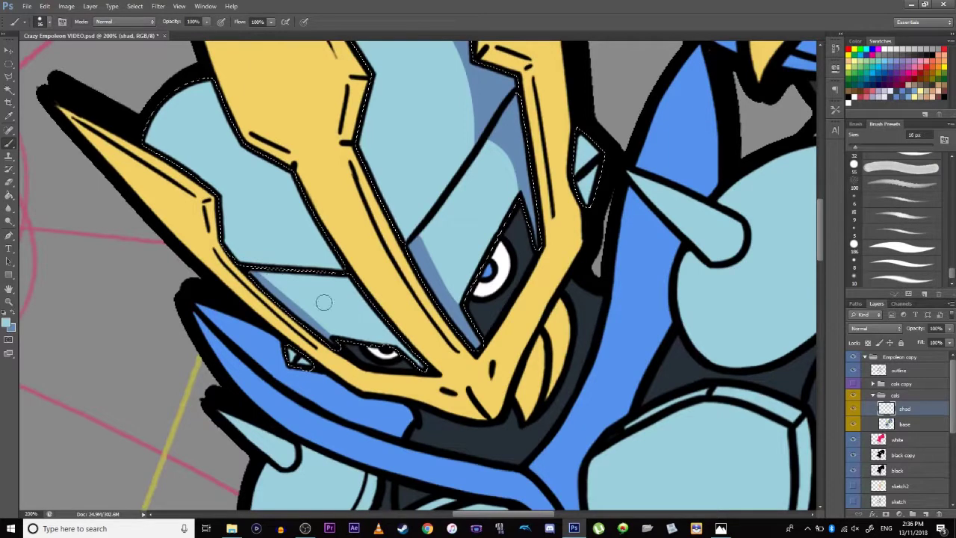
{"action": "left_click_drag", "start_coordinate": [277, 281], "coordinate": [322, 310]}
{"action": "left_click_drag", "start_coordinate": [427, 239], "coordinate": [513, 341]}
- Paint a darker blue shadow on the helmet dome alongside the central yellow crest, following its angular outline
{"action": "key", "text": "space"}
{"action": "left_click_drag", "start_coordinate": [386, 288], "coordinate": [407, 408]}
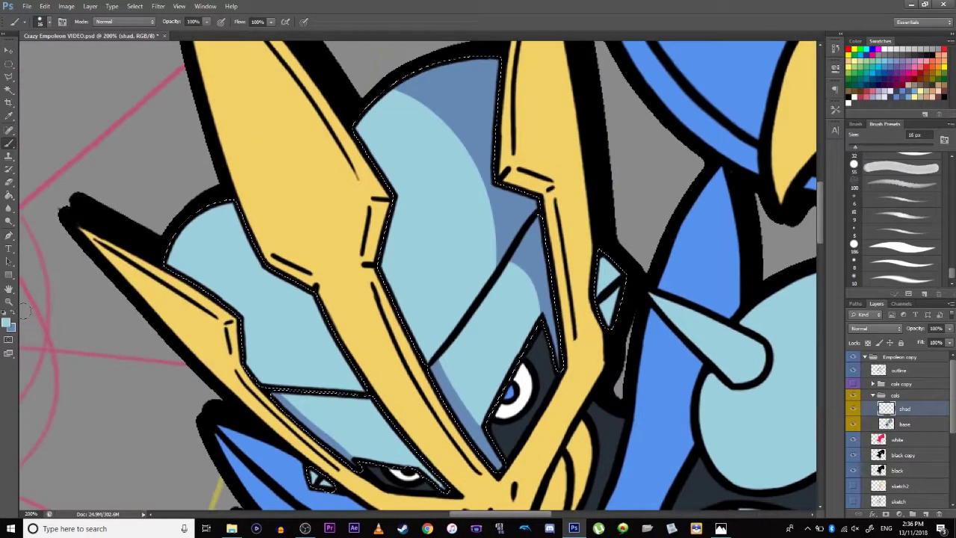
{"action": "mouse_move", "coordinate": [429, 357]}
{"action": "left_mouse_down"}
{"action": "mouse_move", "coordinate": [418, 289]}
{"action": "mouse_move", "coordinate": [431, 271]}
{"action": "mouse_move", "coordinate": [421, 288]}
{"action": "left_mouse_up"}
{"action": "mouse_move", "coordinate": [366, 128]}
{"action": "left_mouse_down"}
{"action": "mouse_move", "coordinate": [437, 259]}
{"action": "mouse_move", "coordinate": [366, 123]}
{"action": "left_mouse_up"}
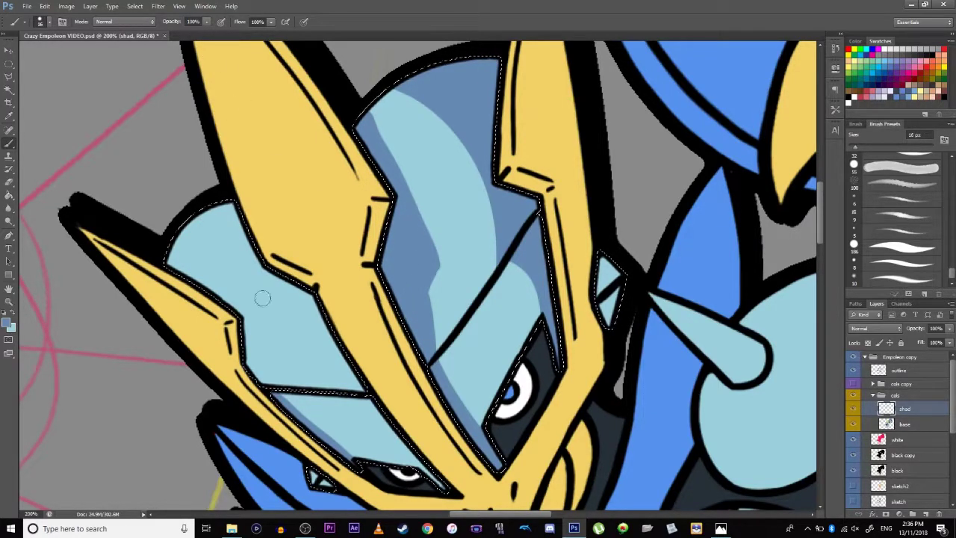
- Refine the crest's shadow on the dome by alternating light and darker blue, removing its upper part down to the crest's notch
{"action": "left_click", "coordinate": [15, 315]}
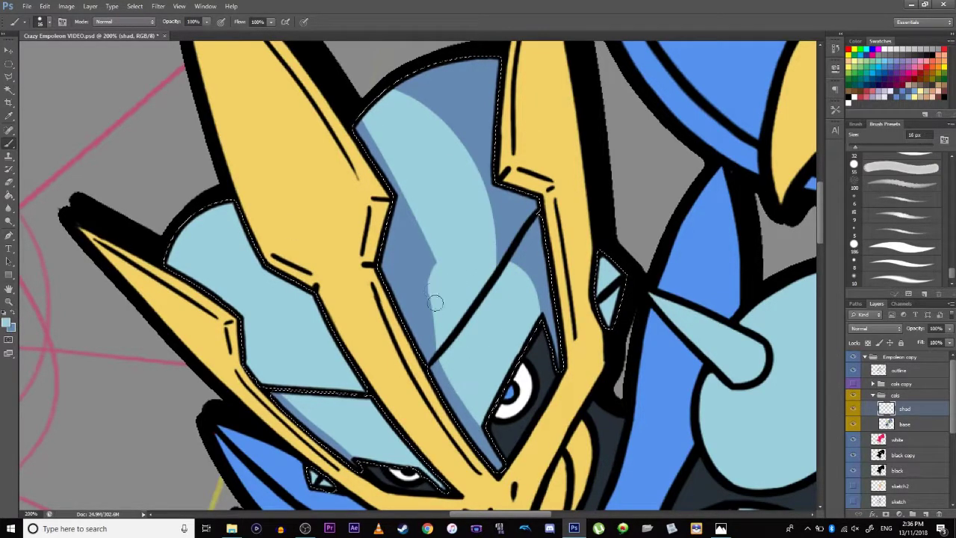
{"action": "left_click", "coordinate": [14, 317]}
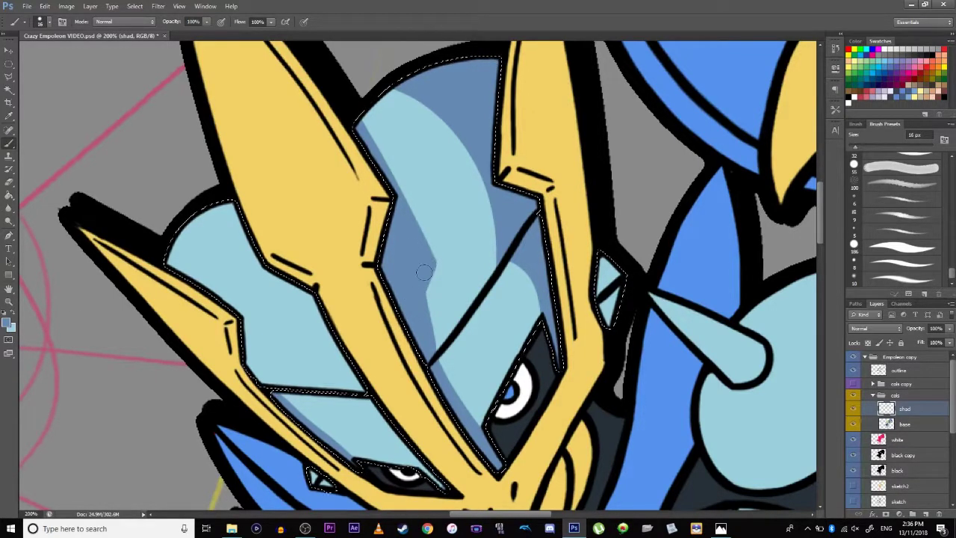
{"action": "left_click", "coordinate": [16, 317]}
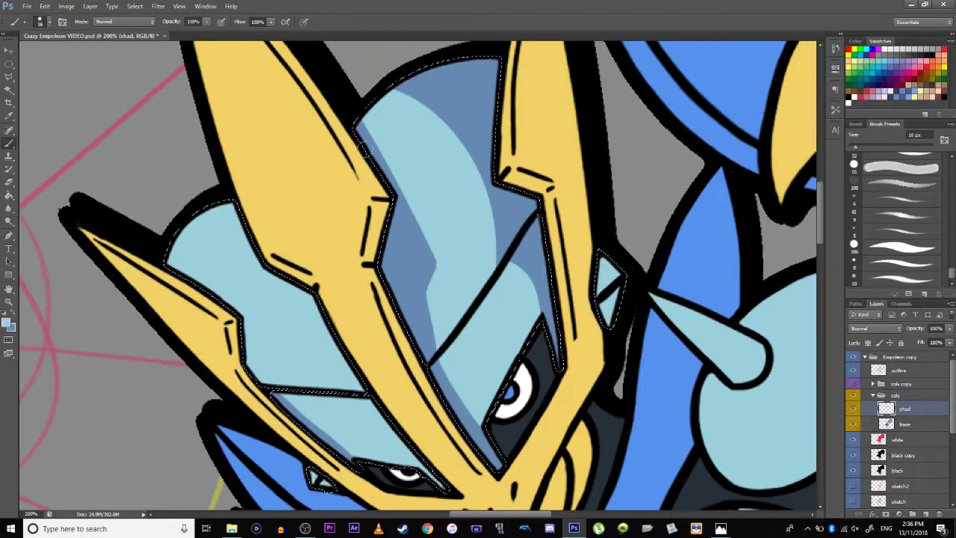
{"action": "left_click", "coordinate": [15, 312]}
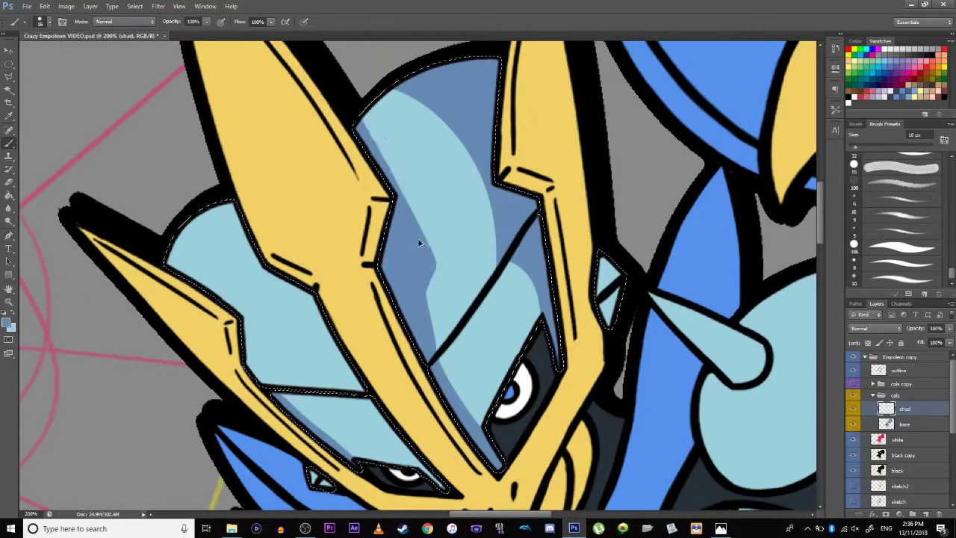
{"action": "left_click", "coordinate": [16, 315]}
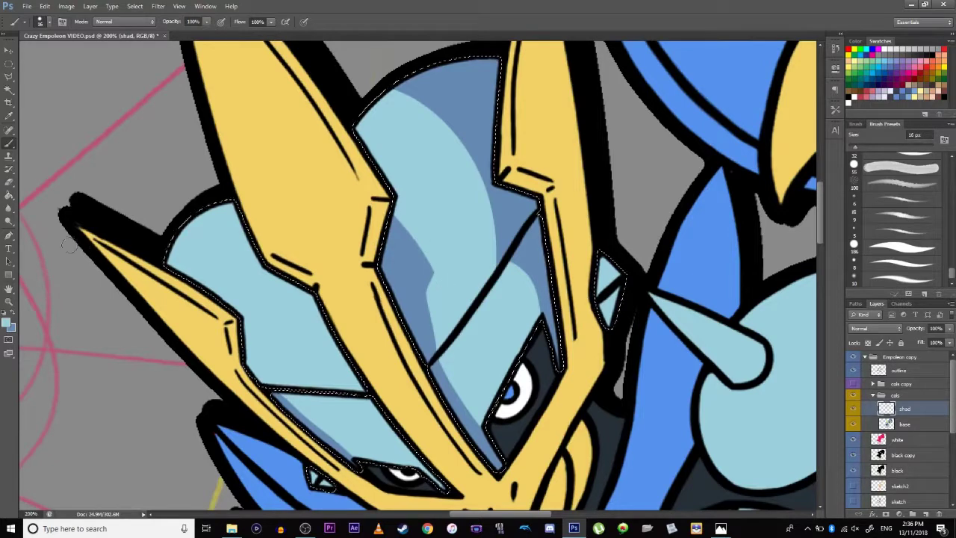
- Paint over the central crest's shadow with light blue, removing it from the dome and the larger eye's face plate
{"action": "left_click", "coordinate": [16, 313]}
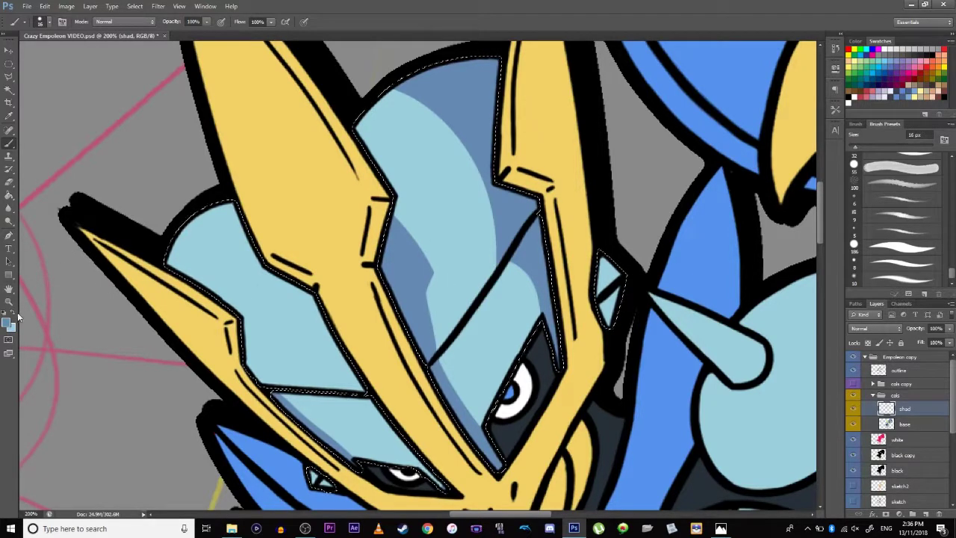
{"action": "left_click_drag", "start_coordinate": [389, 287], "coordinate": [283, 126]}
{"action": "left_click_drag", "start_coordinate": [371, 271], "coordinate": [465, 299]}
{"action": "left_click_drag", "start_coordinate": [404, 273], "coordinate": [373, 377]}
{"action": "left_click_drag", "start_coordinate": [380, 296], "coordinate": [417, 323]}
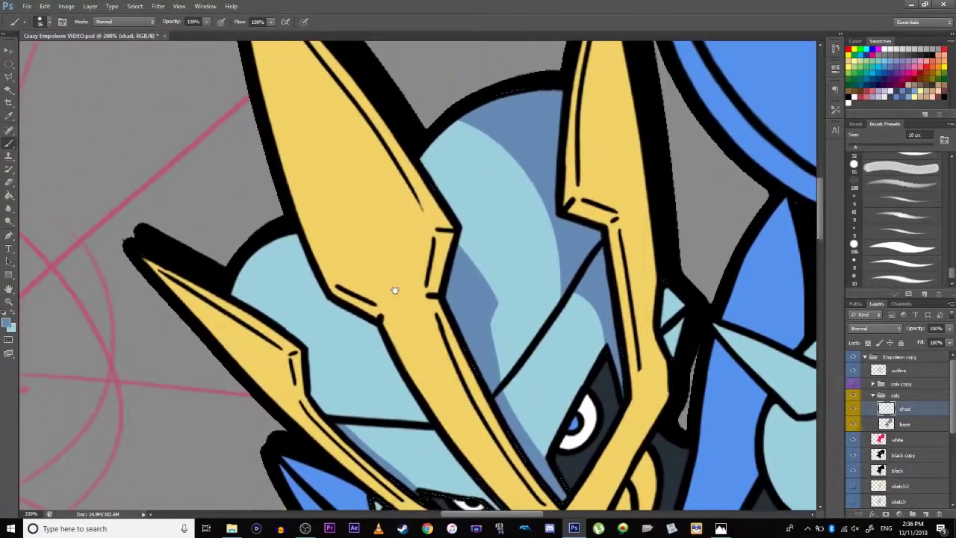
{"action": "left_click", "coordinate": [12, 313]}
{"action": "left_click_drag", "start_coordinate": [455, 269], "coordinate": [475, 310]}
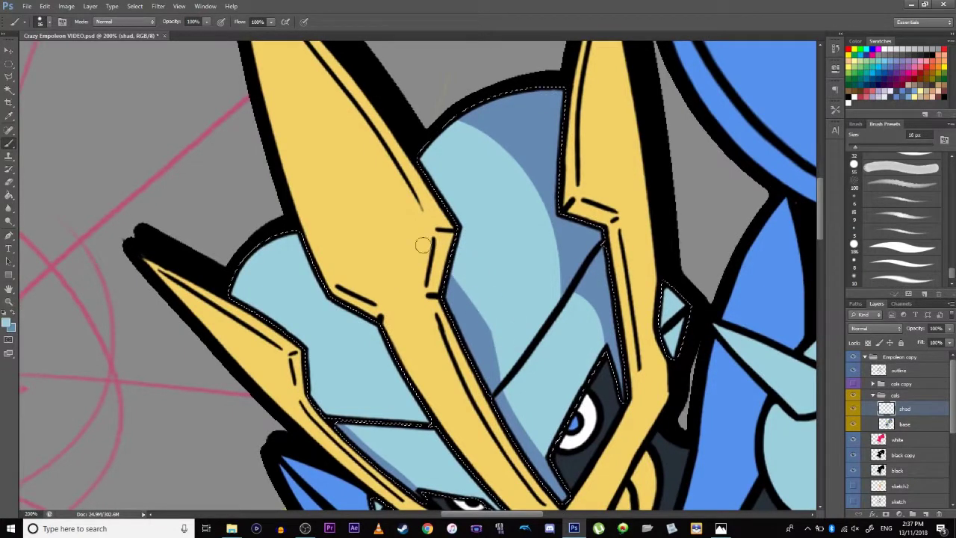
{"action": "mouse_move", "coordinate": [539, 360]}
{"action": "left_mouse_down"}
{"action": "mouse_move", "coordinate": [461, 393]}
{"action": "mouse_move", "coordinate": [438, 222]}
{"action": "mouse_move", "coordinate": [425, 210]}
{"action": "left_mouse_up"}
{"action": "left_click_drag", "start_coordinate": [429, 275], "coordinate": [335, 368]}
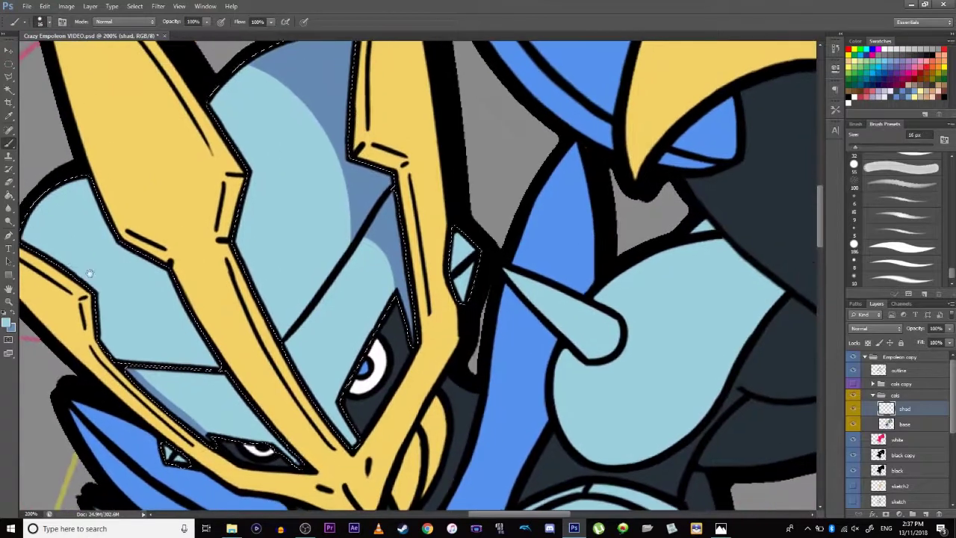
- Shade the small light blue side pieces beyond the larger eye's crest prong with darker blue
{"action": "left_click", "coordinate": [13, 312]}
{"action": "left_click_drag", "start_coordinate": [468, 287], "coordinate": [461, 248]}
{"action": "left_click_drag", "start_coordinate": [366, 247], "coordinate": [476, 166]}
{"action": "mouse_move", "coordinate": [275, 304]}
{"action": "left_mouse_down"}
{"action": "mouse_move", "coordinate": [315, 310]}
{"action": "mouse_move", "coordinate": [75, 321]}
{"action": "left_mouse_up"}
{"action": "left_click", "coordinate": [13, 313]}
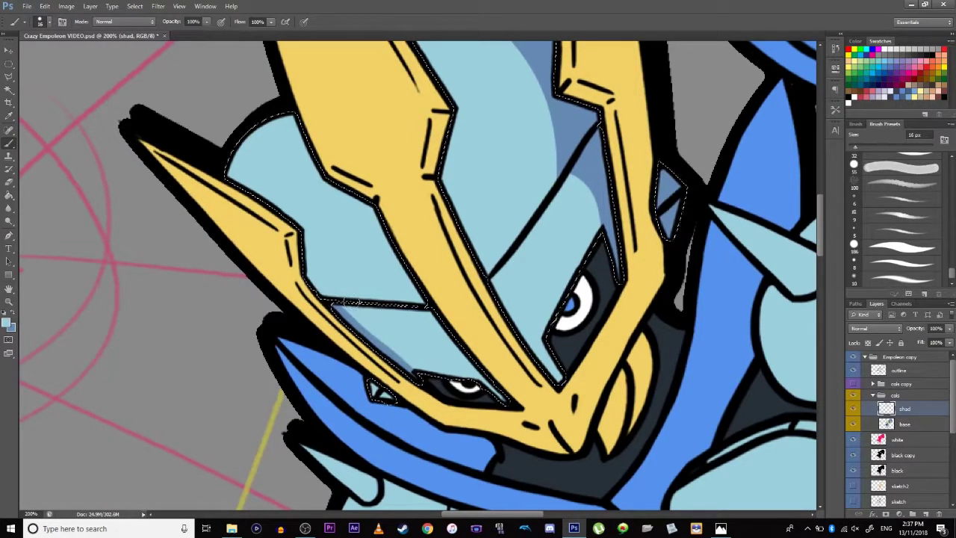
- Paint a small darker blue shadow on the lower tip of the larger eye's face plate, beneath the eye corner
{"action": "key", "text": "ctrl+minus"}
{"action": "key", "text": "ctrl+minus"}
{"action": "key", "text": "ctrl+minus"}
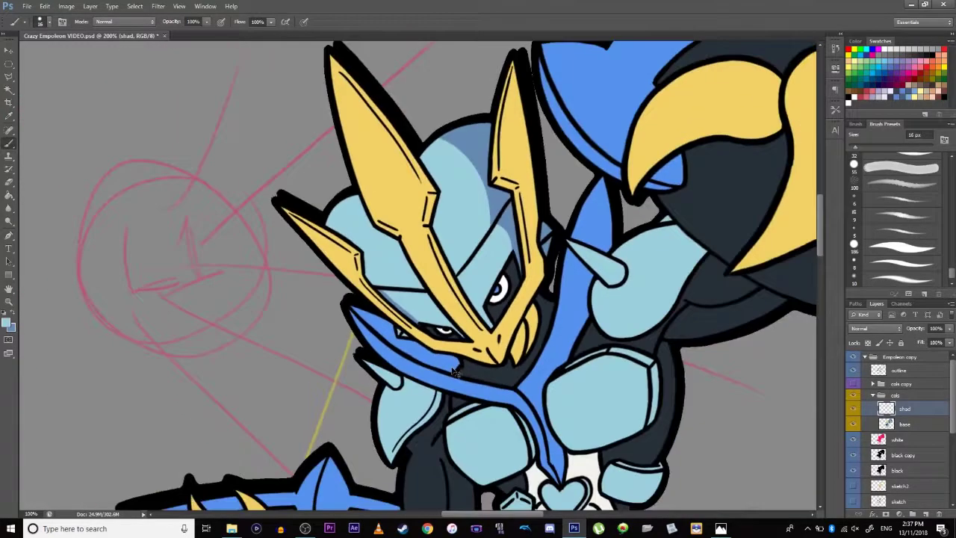
{"action": "key", "text": "ctrl+plus"}
{"action": "key", "text": "ctrl+plus"}
{"action": "key", "text": "ctrl+plus"}
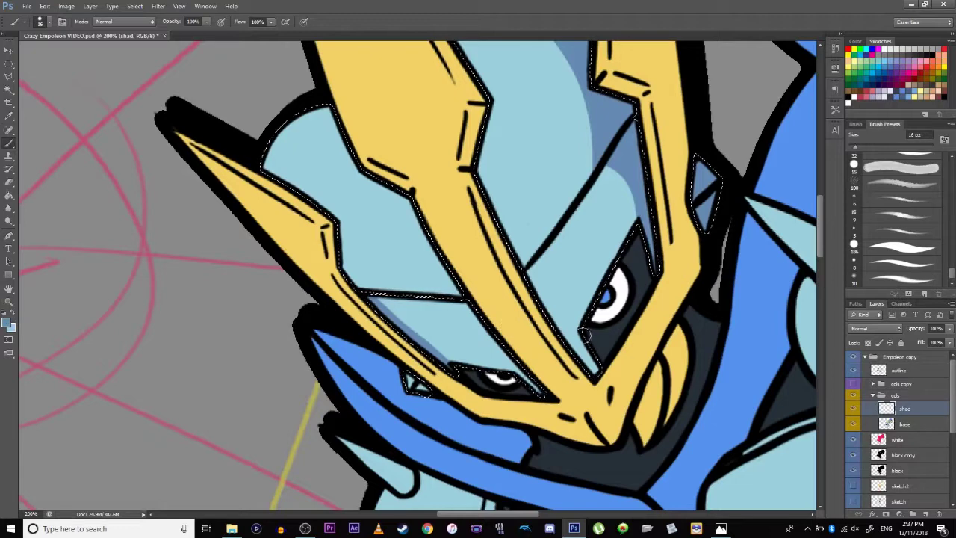
{"action": "mouse_move", "coordinate": [582, 254]}
{"action": "left_mouse_down"}
{"action": "mouse_move", "coordinate": [529, 373]}
{"action": "mouse_move", "coordinate": [574, 261]}
{"action": "left_mouse_up"}
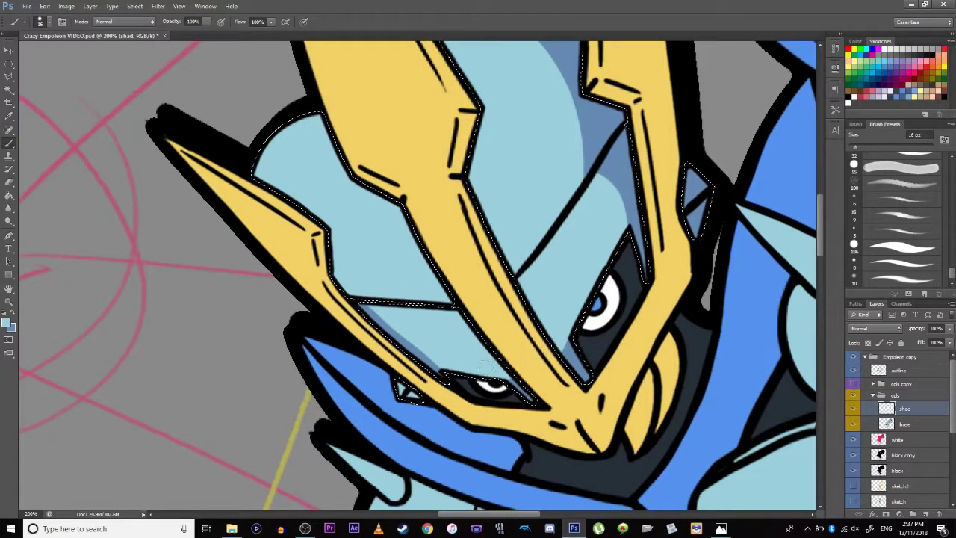
- Select the helmet's yellow crest area on the base layer with the Magic Wand
{"action": "left_click_drag", "start_coordinate": [246, 284], "coordinate": [257, 338]}
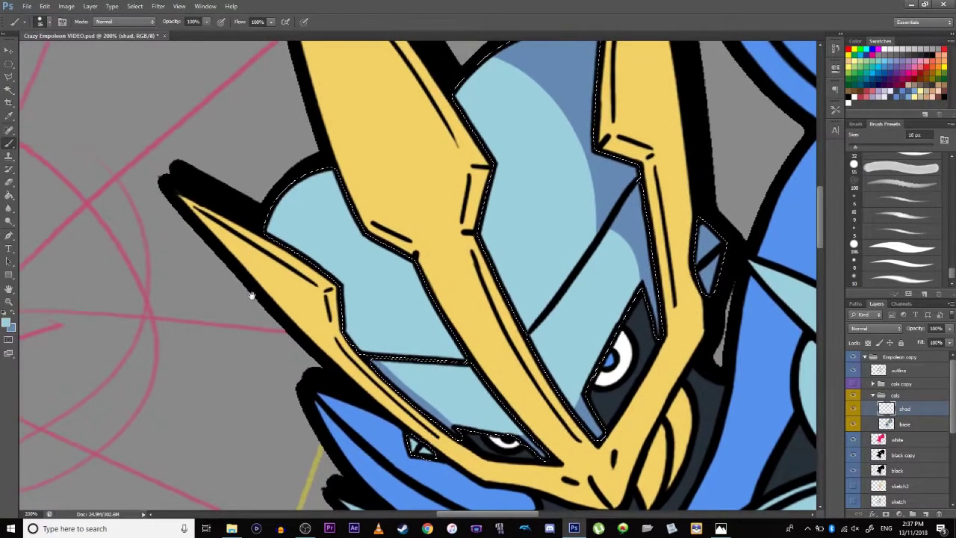
{"action": "key", "text": "ctrl+minus"}
{"action": "key", "text": "ctrl+plus"}
{"action": "key", "text": "ctrl+d"}
{"action": "left_click_drag", "start_coordinate": [386, 246], "coordinate": [285, 231]}
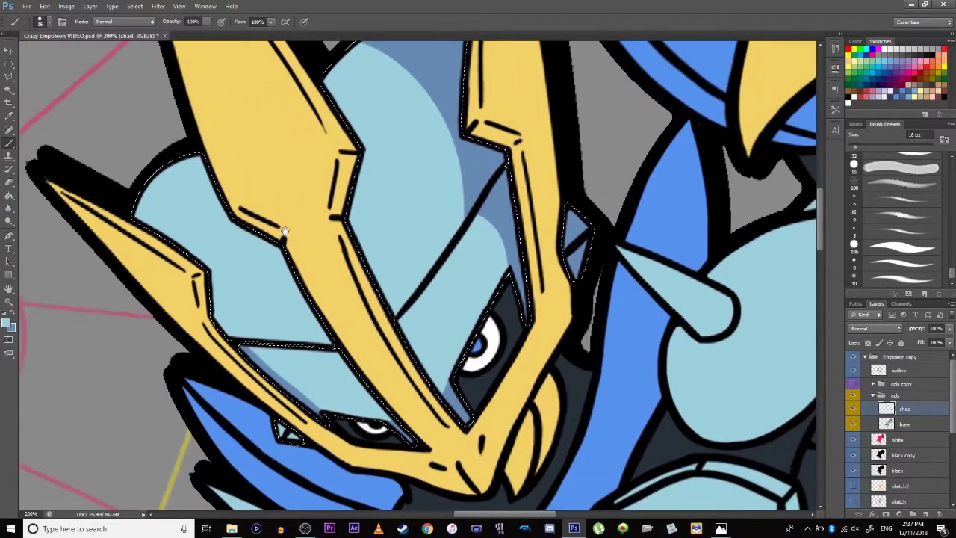
{"action": "mouse_move", "coordinate": [336, 337]}
{"action": "left_mouse_down"}
{"action": "mouse_move", "coordinate": [366, 231]}
{"action": "mouse_move", "coordinate": [397, 263]}
{"action": "left_mouse_up"}
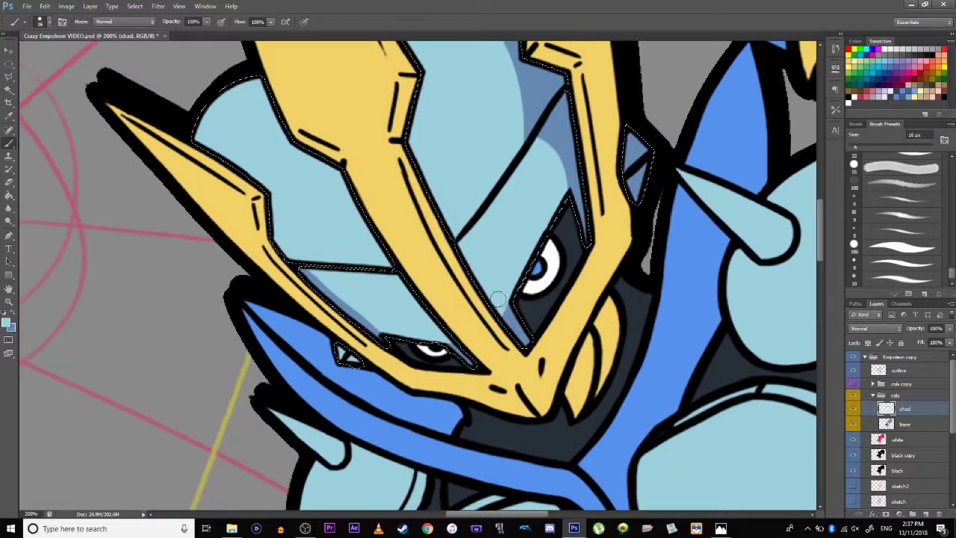
{"action": "key", "text": "ctrl+d"}
{"action": "left_click_drag", "start_coordinate": [330, 267], "coordinate": [355, 353]}
{"action": "left_click", "coordinate": [904, 423]}
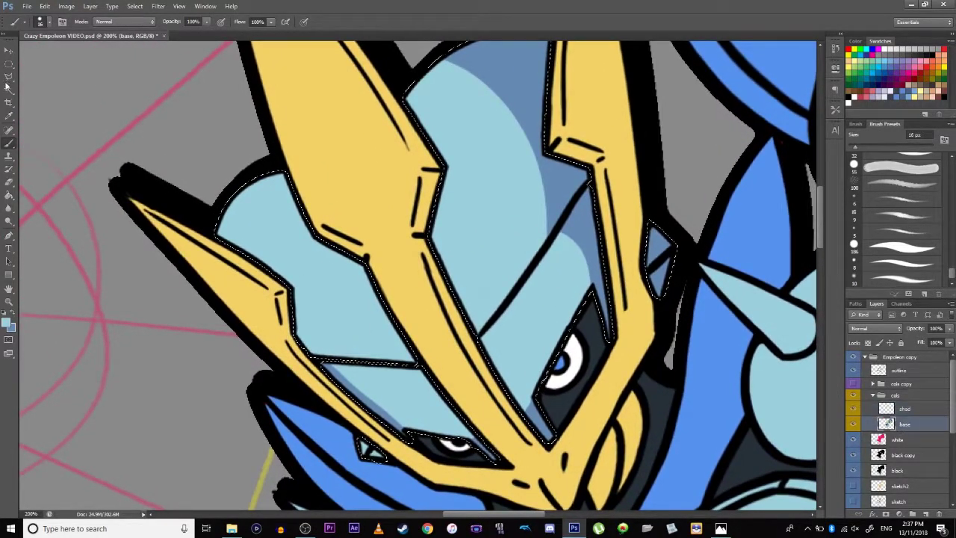
{"action": "key", "text": "w"}
{"action": "left_click", "coordinate": [358, 154]}
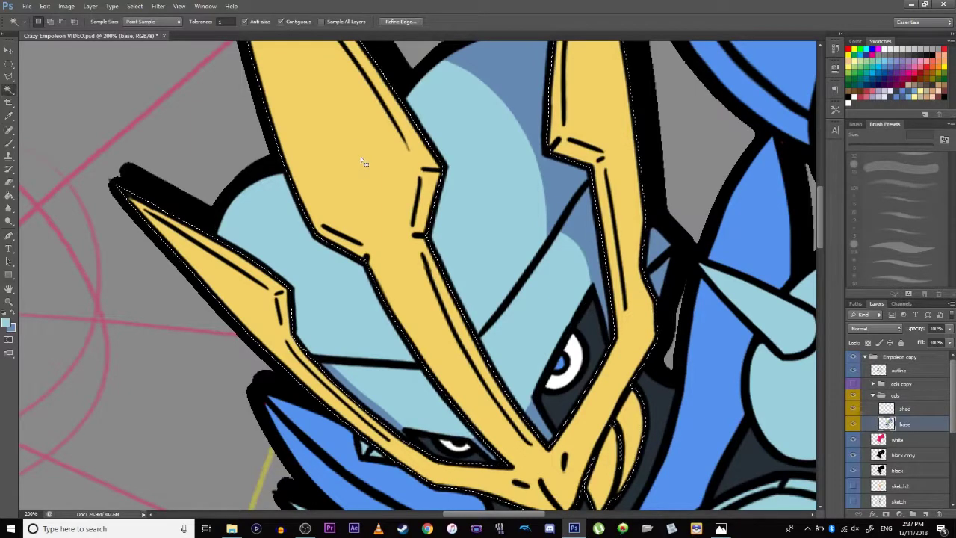
- On the shad layer, sample the crest's yellow and shift it to a darker orange for the foreground colour
{"action": "left_click", "coordinate": [897, 407]}
{"action": "key", "text": "i"}
{"action": "left_click", "coordinate": [13, 314]}
{"action": "left_click", "coordinate": [317, 150]}
{"action": "left_click", "coordinate": [6, 323]}
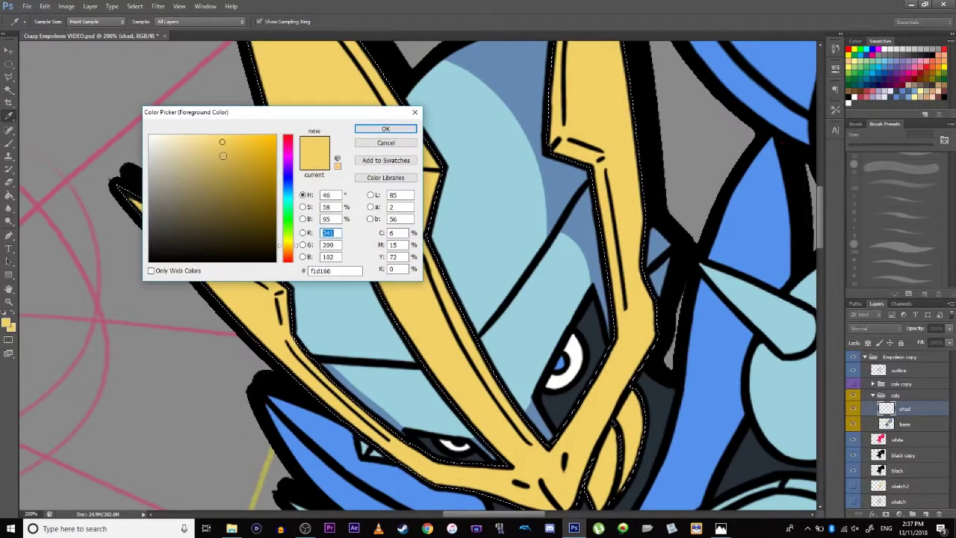
{"action": "left_click", "coordinate": [236, 159]}
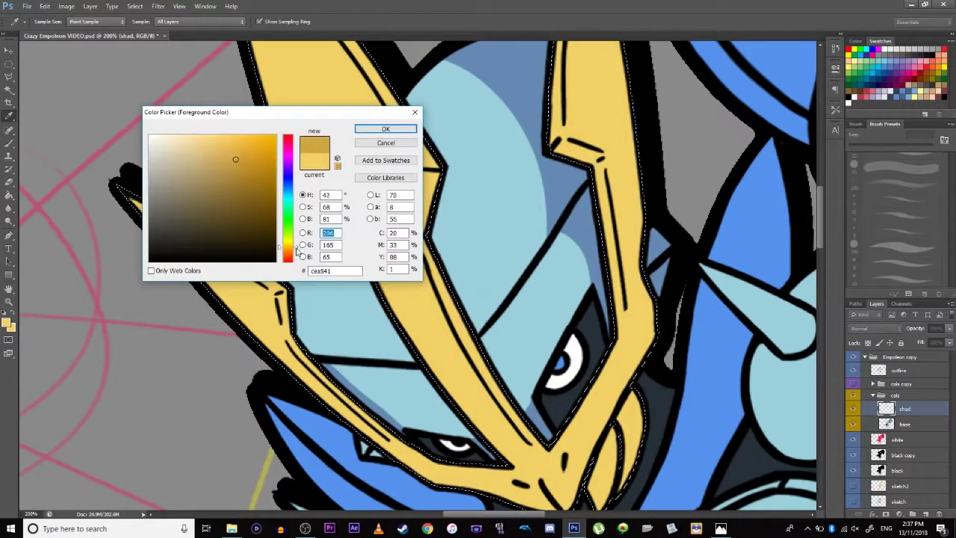
{"action": "left_click_drag", "start_coordinate": [297, 252], "coordinate": [296, 254]}
{"action": "left_click", "coordinate": [369, 130]}
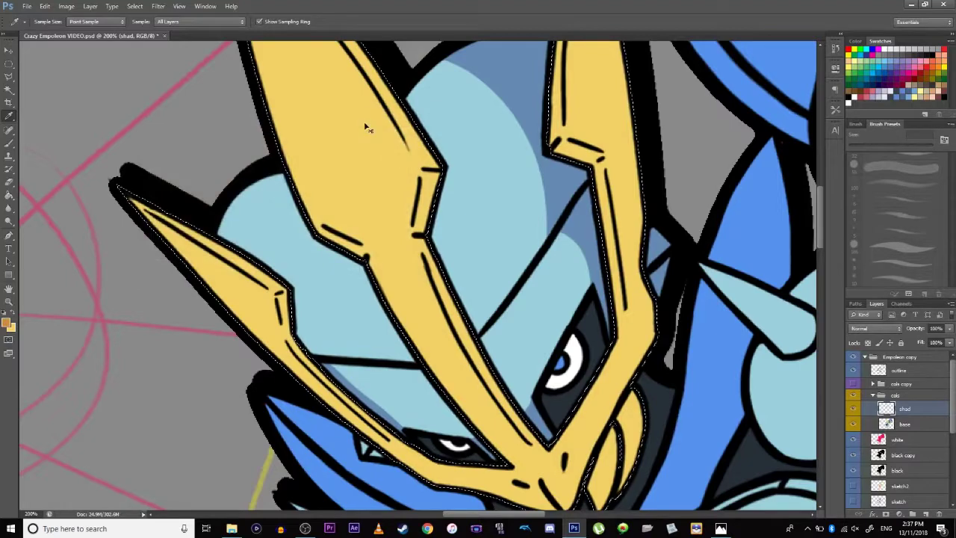
- Brush an orange shadow along the central crest blade's dome-side edge, from its tip down to the notch
{"action": "key", "text": "ctrl+minus"}
{"action": "key", "text": "ctrl+plus"}
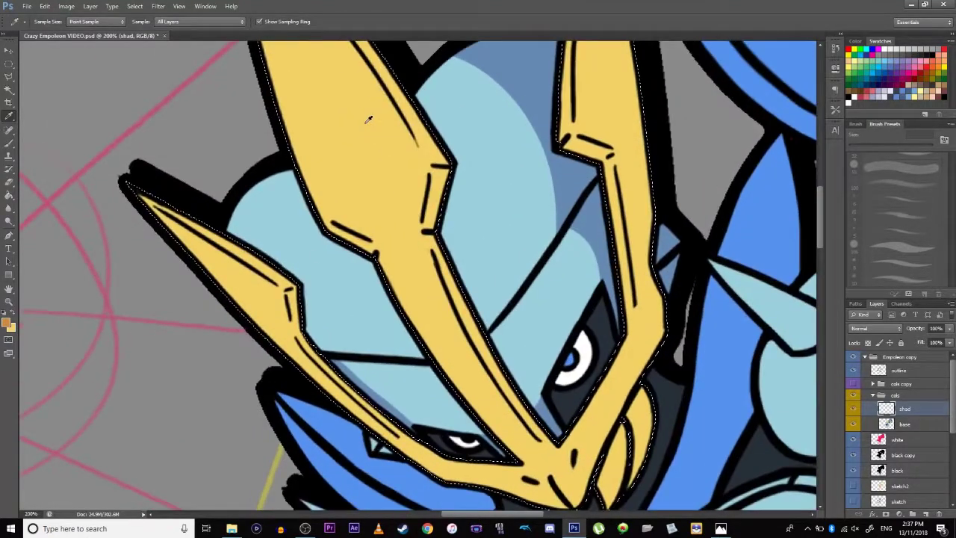
{"action": "left_click_drag", "start_coordinate": [331, 284], "coordinate": [366, 323]}
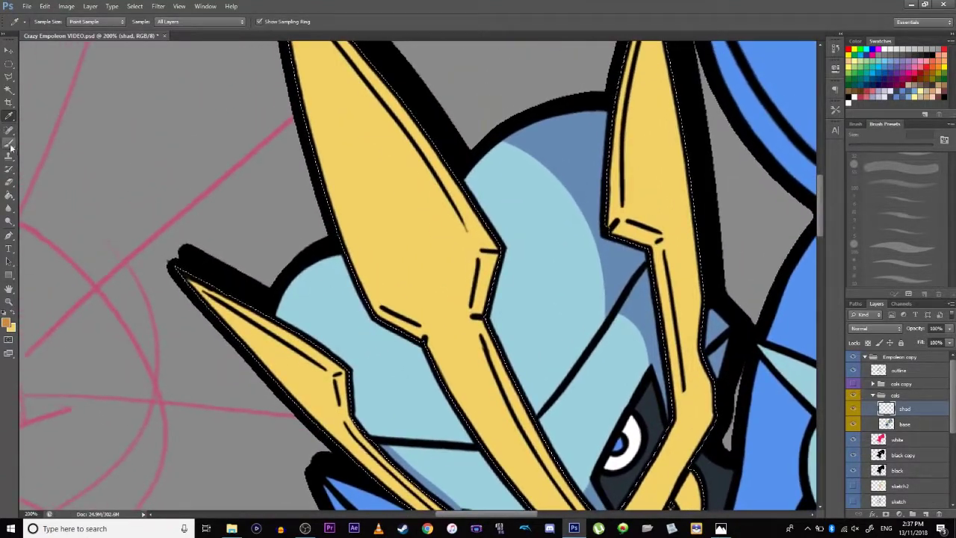
{"action": "left_click", "coordinate": [10, 144]}
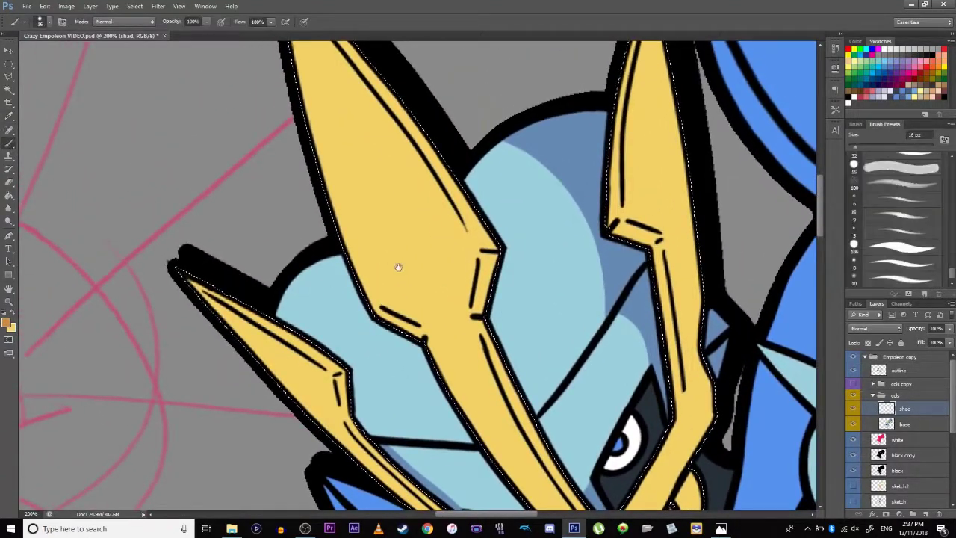
{"action": "left_click_drag", "start_coordinate": [399, 267], "coordinate": [457, 340]}
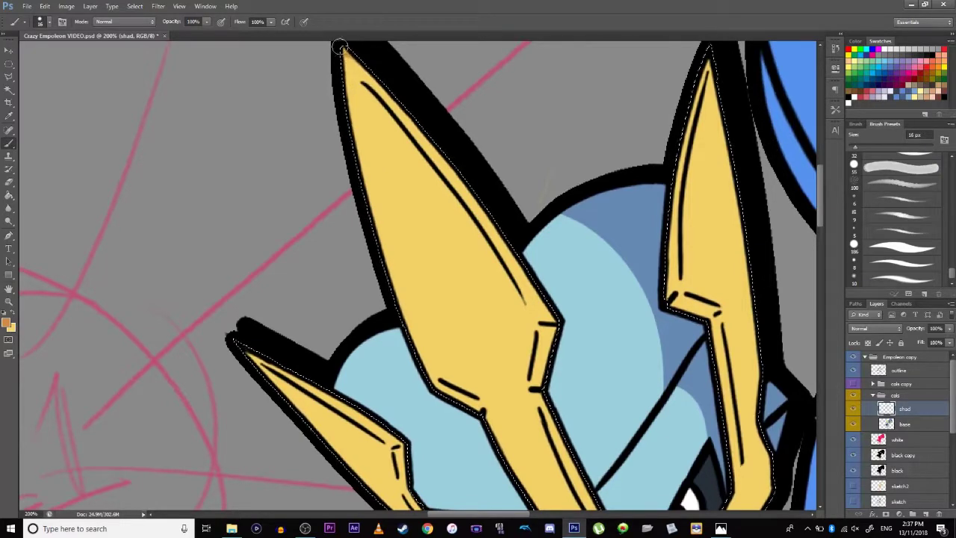
{"action": "left_click_drag", "start_coordinate": [348, 57], "coordinate": [459, 166]}
{"action": "left_click_drag", "start_coordinate": [388, 101], "coordinate": [506, 231]}
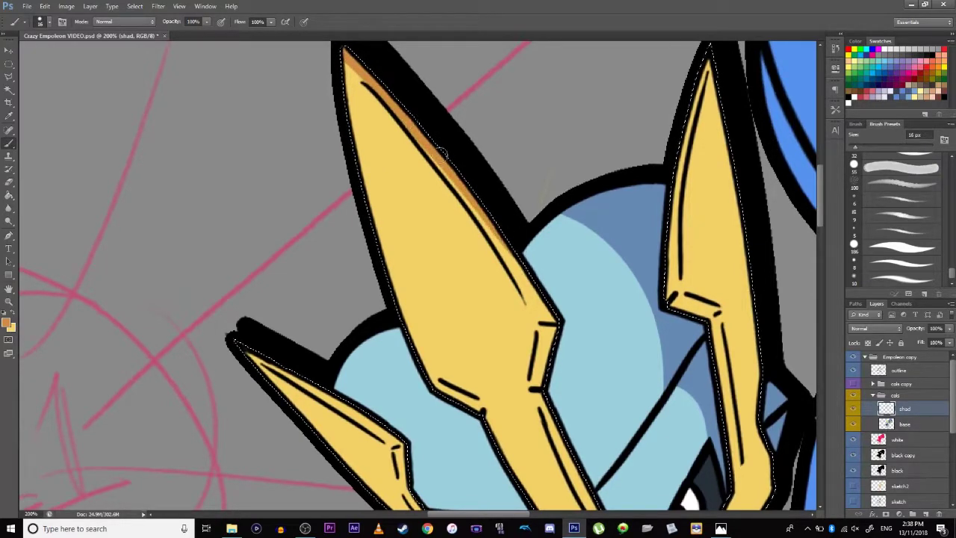
{"action": "mouse_move", "coordinate": [441, 160]}
{"action": "left_mouse_down"}
{"action": "mouse_move", "coordinate": [489, 217]}
{"action": "mouse_move", "coordinate": [533, 298]}
{"action": "left_mouse_up"}
{"action": "left_click_drag", "start_coordinate": [502, 234], "coordinate": [543, 317]}
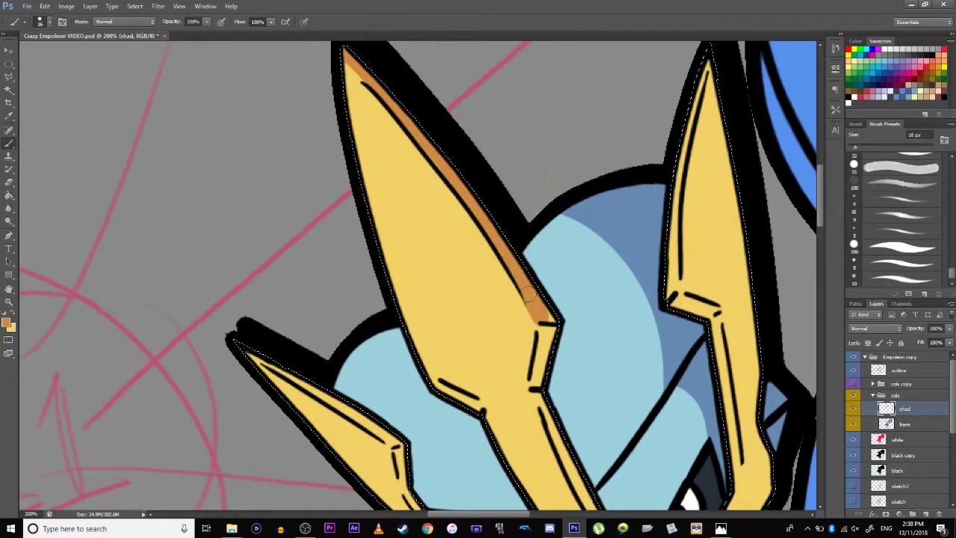
- Extend the orange shadow from the central crest's notch down to the beak, and shade the smaller prong's dome-side edge
{"action": "mouse_move", "coordinate": [522, 417]}
{"action": "left_mouse_down"}
{"action": "mouse_move", "coordinate": [468, 275]}
{"action": "mouse_move", "coordinate": [608, 454]}
{"action": "left_mouse_up"}
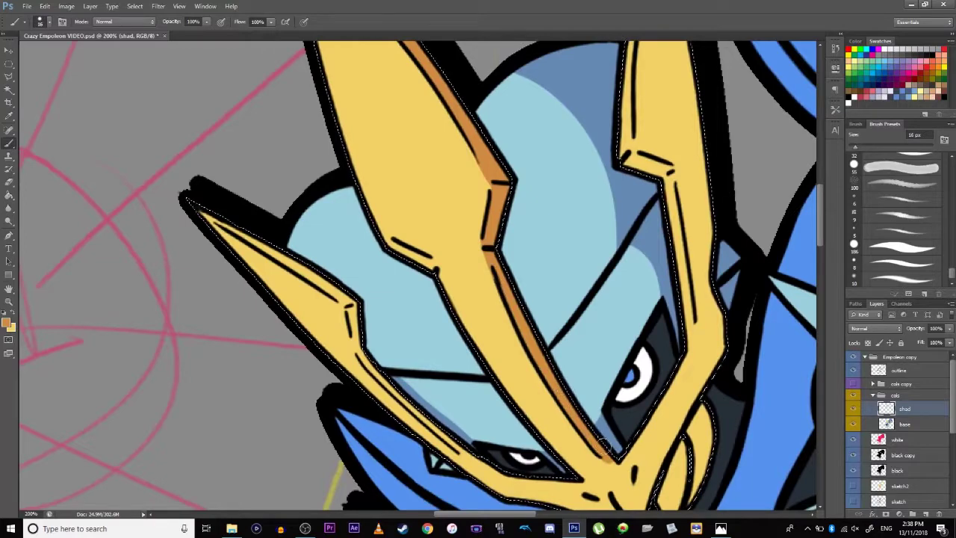
{"action": "mouse_move", "coordinate": [511, 292]}
{"action": "left_mouse_down"}
{"action": "mouse_move", "coordinate": [491, 363]}
{"action": "mouse_move", "coordinate": [429, 192]}
{"action": "left_mouse_up"}
{"action": "mouse_move", "coordinate": [480, 475]}
{"action": "left_mouse_down"}
{"action": "mouse_move", "coordinate": [427, 339]}
{"action": "mouse_move", "coordinate": [466, 326]}
{"action": "mouse_move", "coordinate": [416, 310]}
{"action": "mouse_move", "coordinate": [406, 282]}
{"action": "left_mouse_up"}
{"action": "mouse_move", "coordinate": [215, 141]}
{"action": "left_mouse_down"}
{"action": "mouse_move", "coordinate": [315, 193]}
{"action": "mouse_move", "coordinate": [343, 224]}
{"action": "mouse_move", "coordinate": [359, 276]}
{"action": "mouse_move", "coordinate": [373, 276]}
{"action": "mouse_move", "coordinate": [363, 269]}
{"action": "mouse_move", "coordinate": [405, 321]}
{"action": "mouse_move", "coordinate": [396, 307]}
{"action": "mouse_move", "coordinate": [473, 375]}
{"action": "mouse_move", "coordinate": [457, 370]}
{"action": "mouse_move", "coordinate": [493, 391]}
{"action": "left_mouse_up"}
{"action": "left_click_drag", "start_coordinate": [428, 200], "coordinate": [386, 308]}
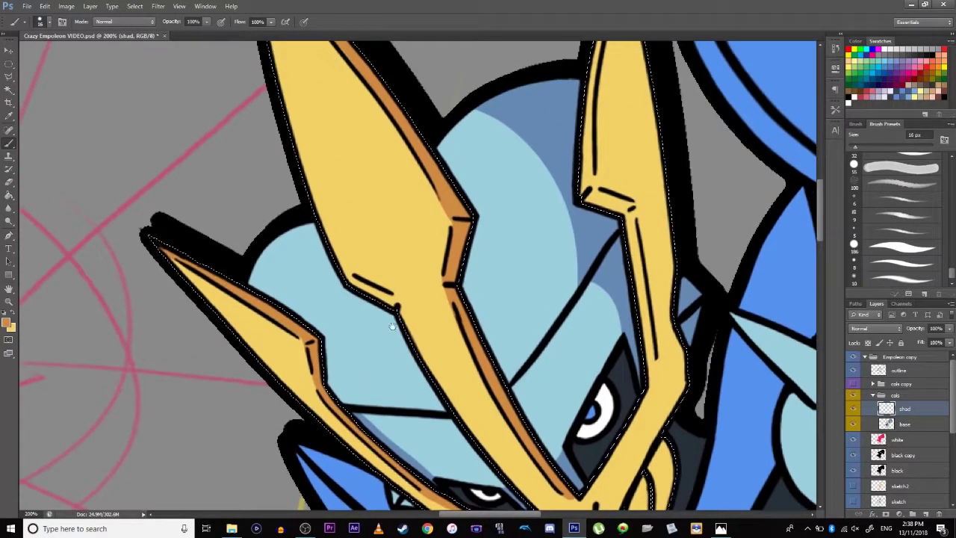
- Refine the edges of the crest's orange shadows by alternating between orange and the base yellow
{"action": "left_click_drag", "start_coordinate": [489, 308], "coordinate": [540, 406]}
{"action": "left_click_drag", "start_coordinate": [505, 314], "coordinate": [482, 274]}
{"action": "left_click", "coordinate": [11, 312]}
{"action": "left_click_drag", "start_coordinate": [495, 327], "coordinate": [449, 258]}
{"action": "left_click", "coordinate": [12, 312]}
- Fill the inner yellow piece beneath the beak with the orange shadow colour
{"action": "left_click_drag", "start_coordinate": [379, 127], "coordinate": [316, 54]}
{"action": "key", "text": "space"}
{"action": "mouse_move", "coordinate": [389, 165]}
{"action": "left_mouse_down"}
{"action": "mouse_move", "coordinate": [435, 235]}
{"action": "mouse_move", "coordinate": [368, 181]}
{"action": "left_mouse_up"}
{"action": "scroll", "coordinate": [367, 181], "scroll_direction": "down", "scroll_amount": 4}
{"action": "scroll", "coordinate": [368, 181], "scroll_direction": "right", "scroll_amount": 3}
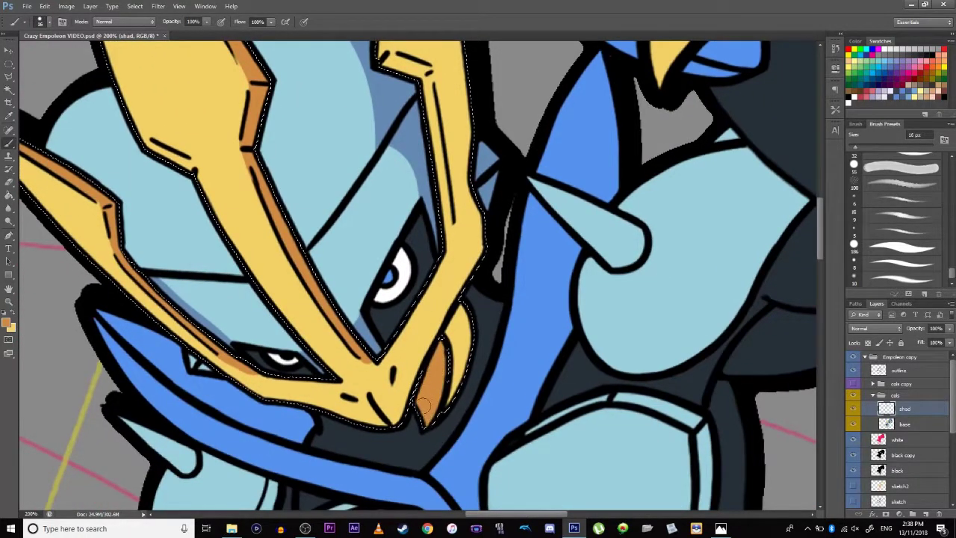
- Add a layer above shad and name it moreshad
{"action": "left_click", "coordinate": [924, 514]}
{"action": "double_click", "coordinate": [906, 408]}
{"action": "type", "text": "moreshad"}
{"action": "key", "text": "Return"}
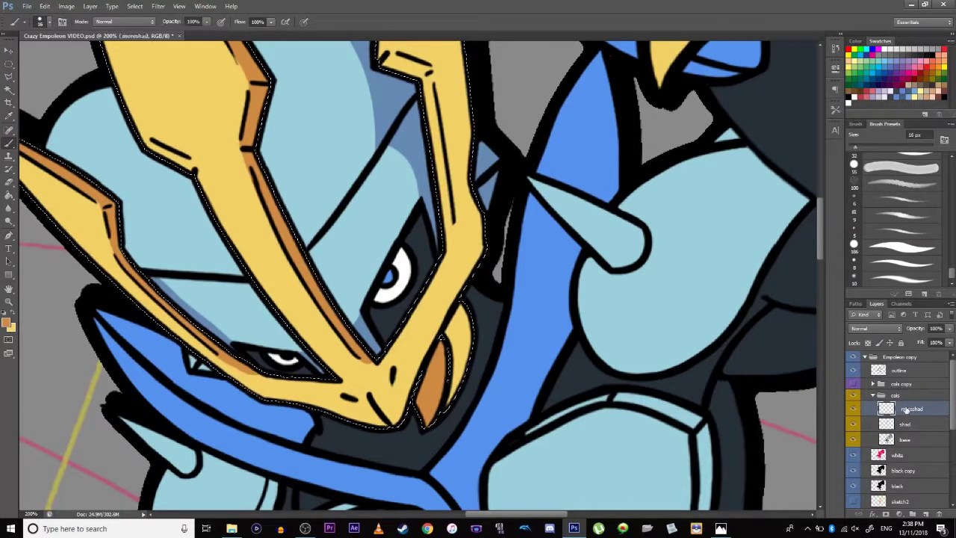
- Sample the orange shadow and darken it to a deeper reddish brown for the foreground colour
{"action": "left_click", "coordinate": [9, 116]}
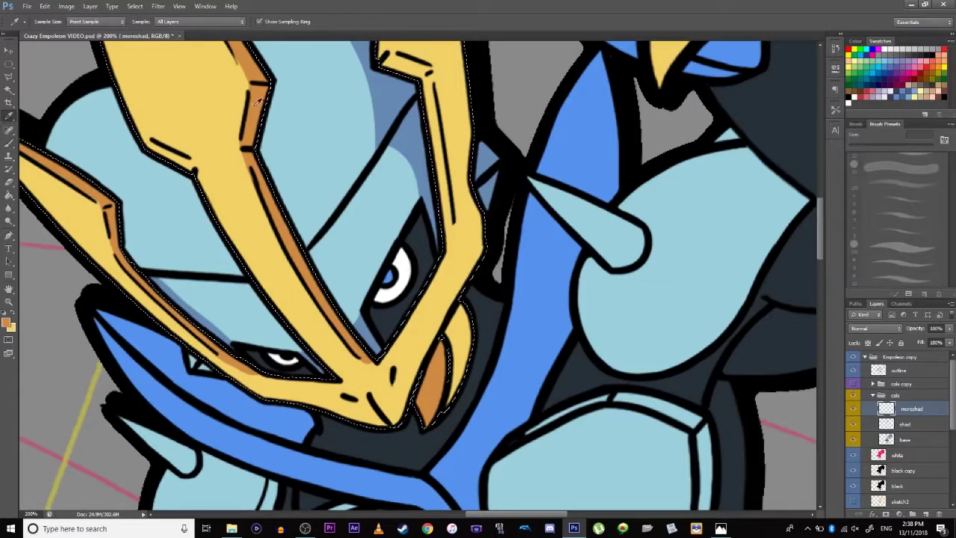
{"action": "left_click", "coordinate": [125, 239]}
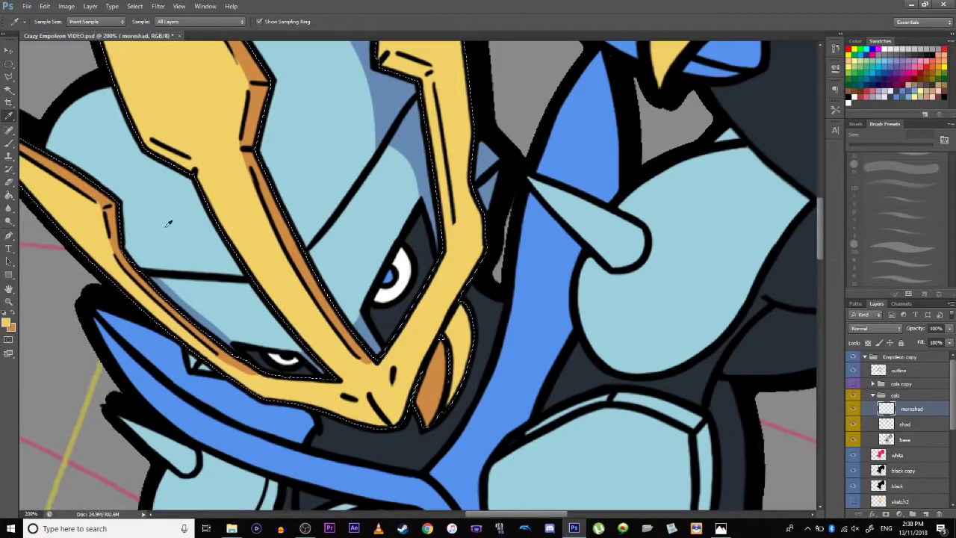
{"action": "left_click", "coordinate": [9, 323]}
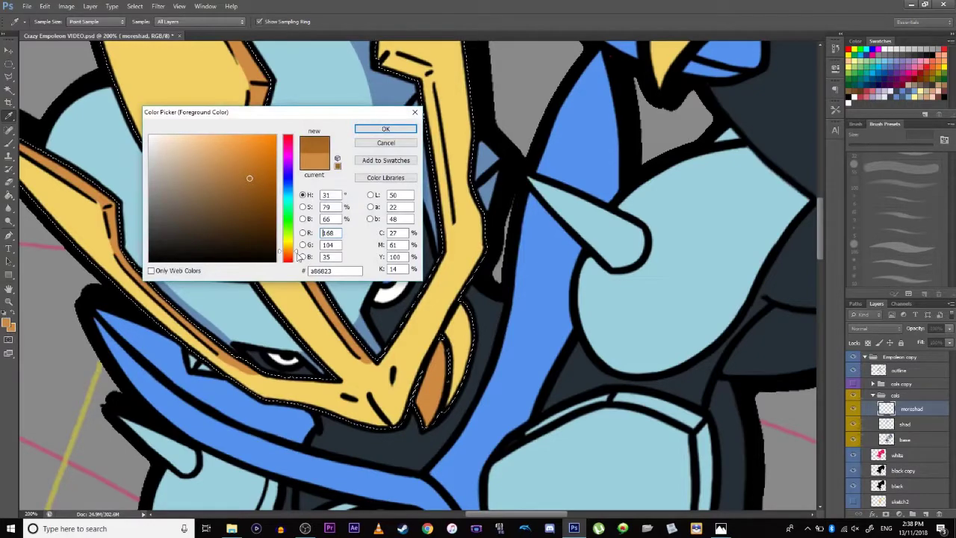
{"action": "left_click", "coordinate": [386, 129]}
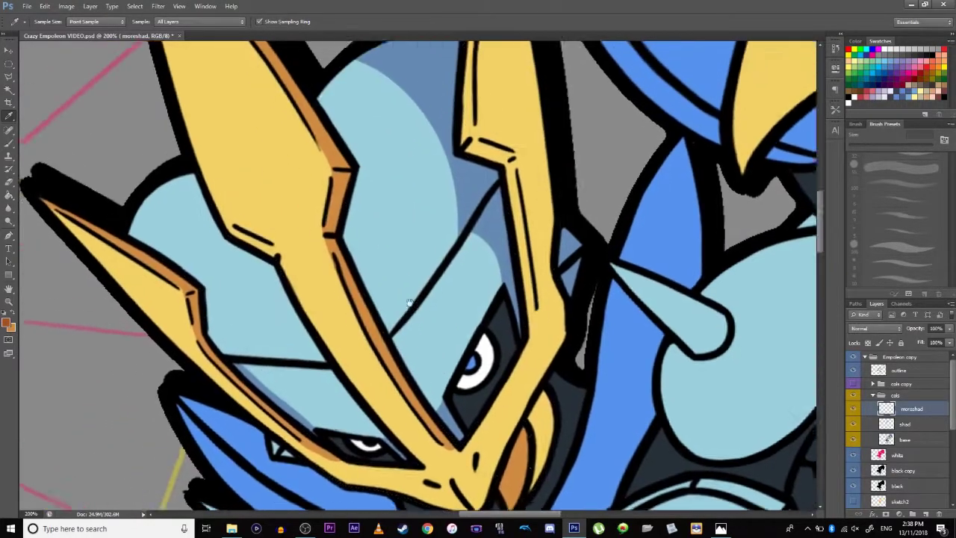
- Try reddish brown shading on the central crest's notch facet and along its lower edge toward the beak
{"action": "left_click_drag", "start_coordinate": [409, 302], "coordinate": [449, 358]}
{"action": "left_click_drag", "start_coordinate": [514, 230], "coordinate": [435, 329]}
{"action": "left_click_drag", "start_coordinate": [312, 398], "coordinate": [461, 324]}
{"action": "mouse_move", "coordinate": [318, 363]}
{"action": "left_mouse_down"}
{"action": "mouse_move", "coordinate": [354, 307]}
{"action": "mouse_move", "coordinate": [321, 340]}
{"action": "left_mouse_up"}
{"action": "key", "text": "b"}
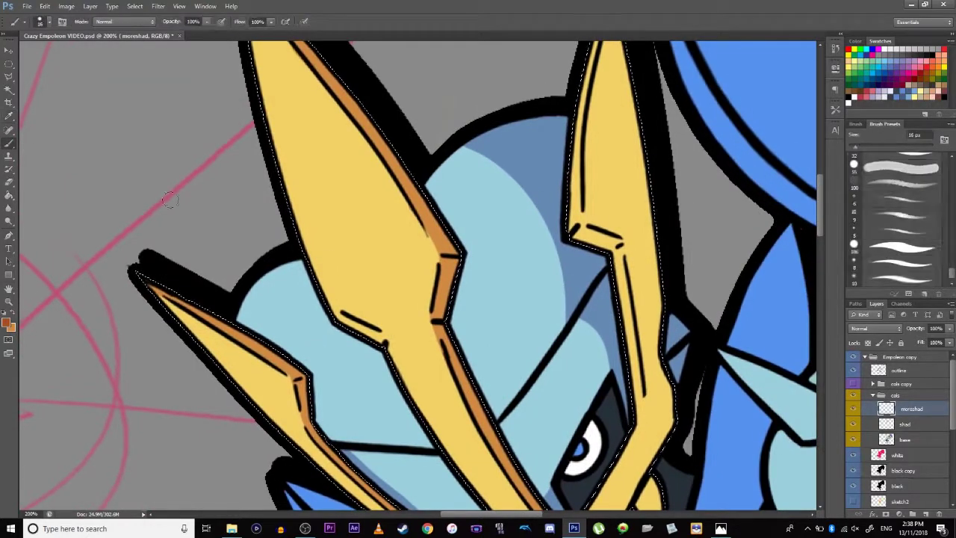
{"action": "left_click_drag", "start_coordinate": [449, 260], "coordinate": [445, 277]}
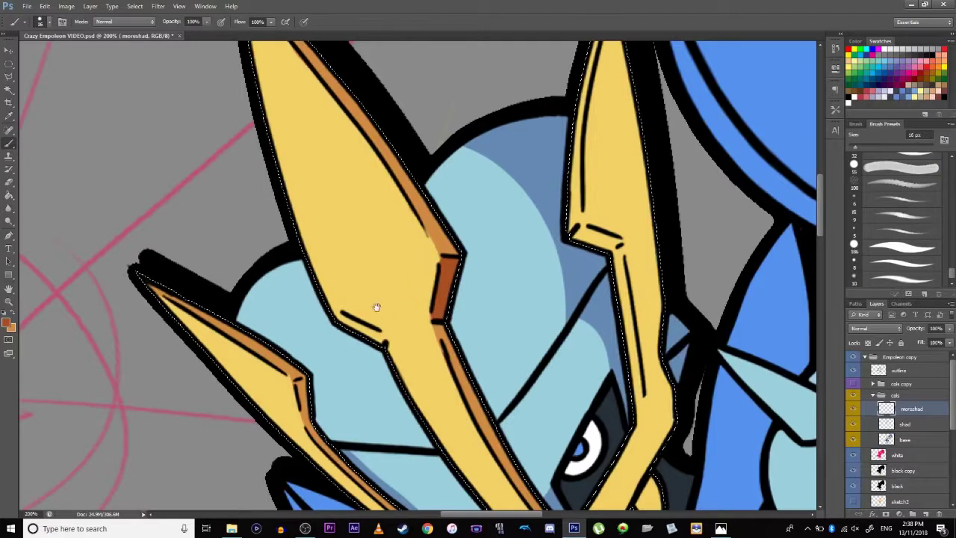
{"action": "left_click_drag", "start_coordinate": [378, 305], "coordinate": [278, 173]}
{"action": "mouse_move", "coordinate": [341, 191]}
{"action": "left_mouse_down"}
{"action": "mouse_move", "coordinate": [433, 357]}
{"action": "mouse_move", "coordinate": [374, 265]}
{"action": "mouse_move", "coordinate": [413, 328]}
{"action": "left_mouse_up"}
{"action": "mouse_move", "coordinate": [361, 206]}
{"action": "left_mouse_down"}
{"action": "mouse_move", "coordinate": [465, 363]}
{"action": "mouse_move", "coordinate": [352, 292]}
{"action": "left_mouse_up"}
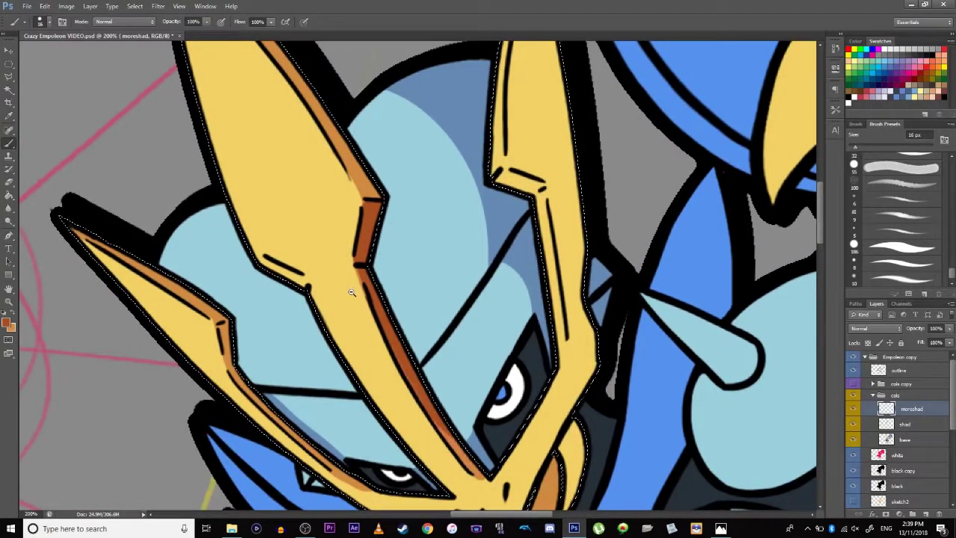
- Paint reddish brown deeper shading over the orange inner piece beneath the beak on the moreshad layer
{"action": "left_click_drag", "start_coordinate": [397, 252], "coordinate": [464, 159]}
{"action": "left_click_drag", "start_coordinate": [534, 357], "coordinate": [432, 287]}
{"action": "mouse_move", "coordinate": [512, 297]}
{"action": "left_mouse_down"}
{"action": "mouse_move", "coordinate": [486, 371]}
{"action": "mouse_move", "coordinate": [508, 315]}
{"action": "mouse_move", "coordinate": [502, 359]}
{"action": "left_mouse_up"}
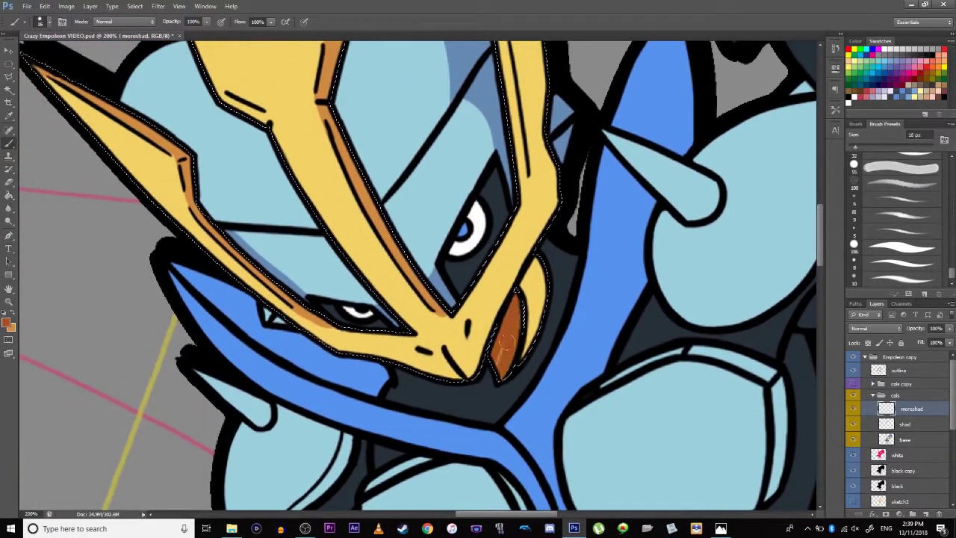
{"action": "scroll", "coordinate": [448, 336], "scroll_direction": "up", "scroll_amount": 5}
{"action": "scroll", "coordinate": [448, 336], "scroll_direction": "right", "scroll_amount": 2}
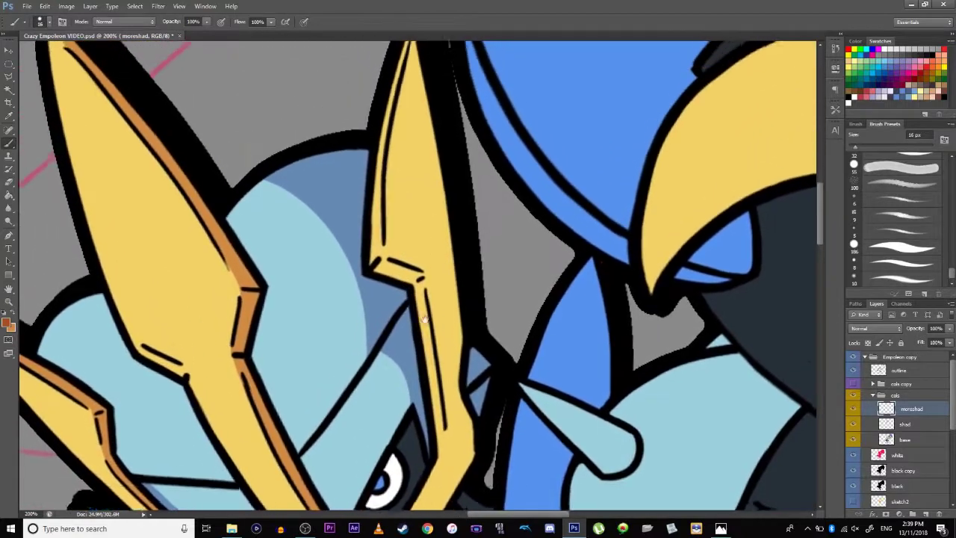
{"action": "left_click_drag", "start_coordinate": [424, 318], "coordinate": [441, 282]}
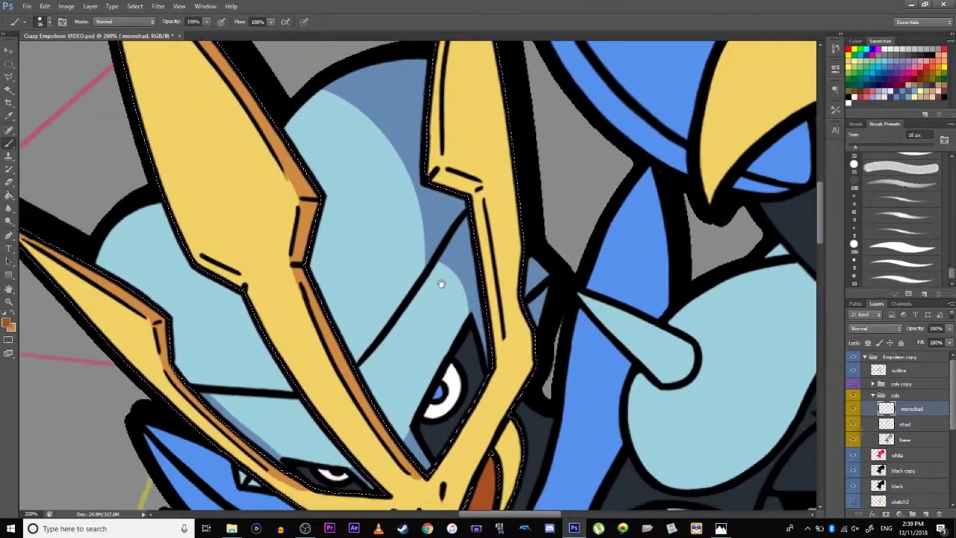
{"action": "scroll", "coordinate": [441, 283], "scroll_direction": "down", "scroll_amount": 4}
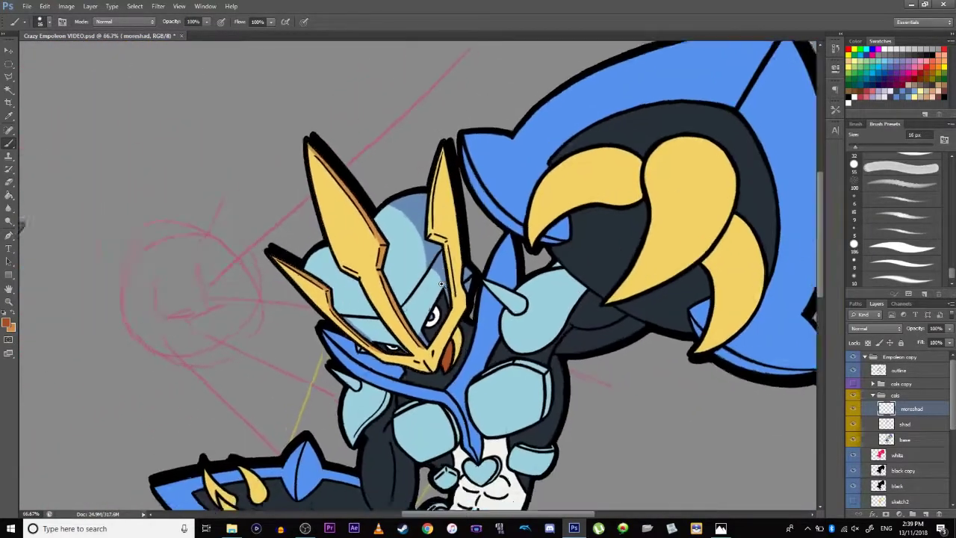
{"action": "scroll", "coordinate": [441, 283], "scroll_direction": "down", "scroll_amount": 2}
{"action": "scroll", "coordinate": [374, 249], "scroll_direction": "up", "scroll_amount": 4}
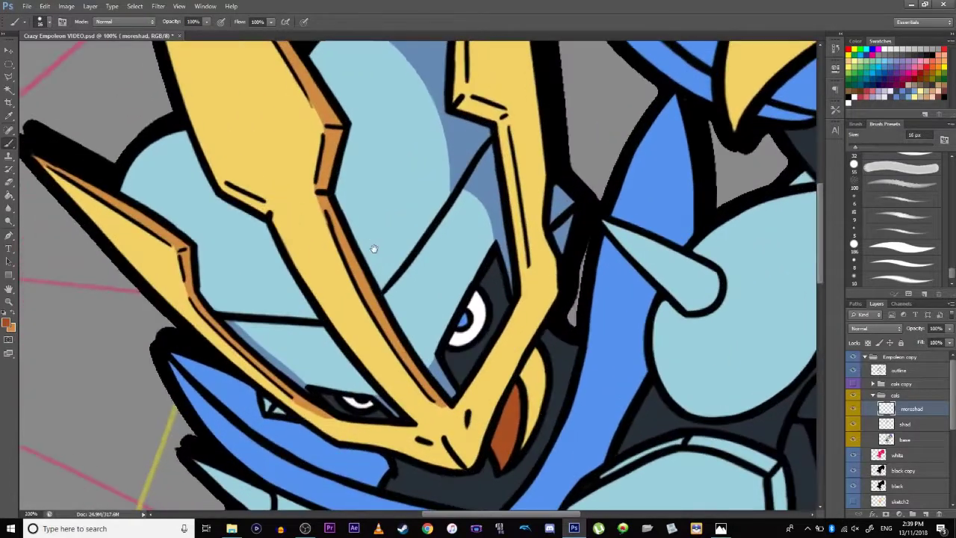
{"action": "left_click_drag", "start_coordinate": [319, 277], "coordinate": [393, 425]}
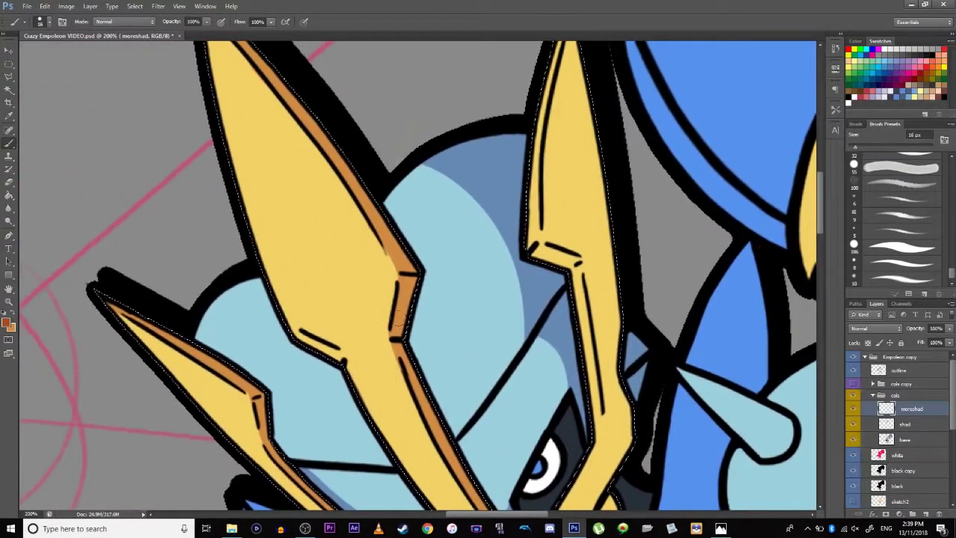
{"action": "left_click", "coordinate": [899, 438]}
{"action": "left_click", "coordinate": [899, 430]}
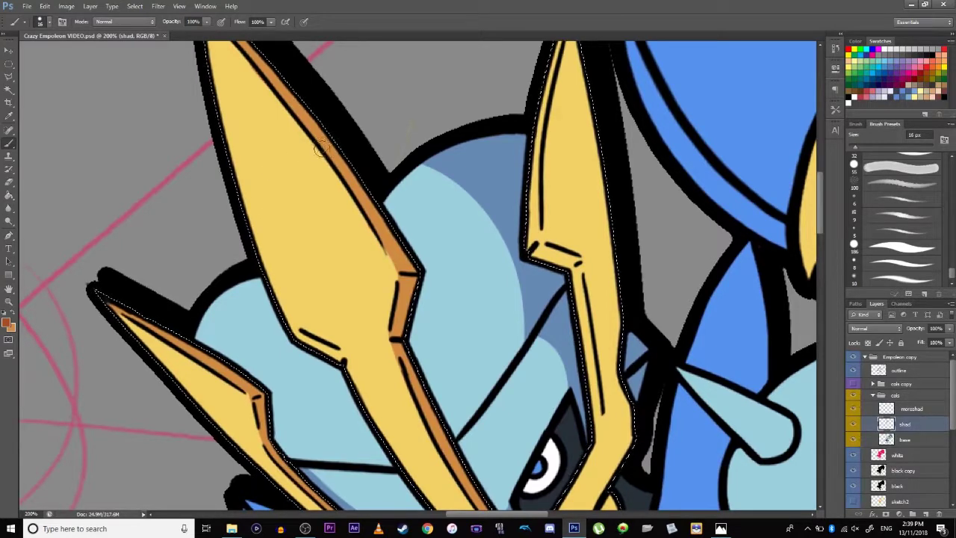
{"action": "key", "text": "alt+bracketright"}
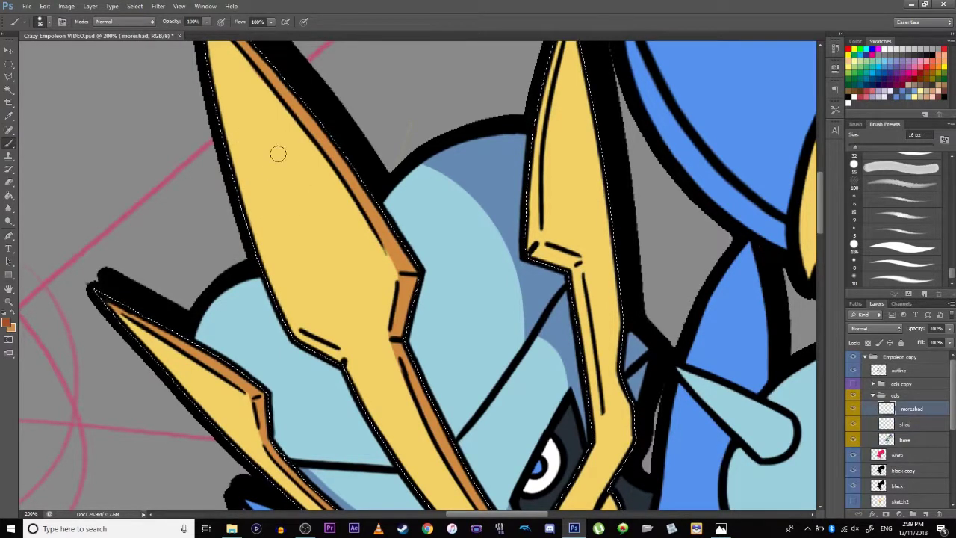
- Add a layer above moreshad in the cols group and name it high
{"action": "mouse_move", "coordinate": [460, 410]}
{"action": "left_mouse_down"}
{"action": "mouse_move", "coordinate": [408, 209]}
{"action": "mouse_move", "coordinate": [404, 263]}
{"action": "mouse_move", "coordinate": [364, 285]}
{"action": "mouse_move", "coordinate": [329, 284]}
{"action": "left_mouse_up"}
{"action": "key", "text": "ctrl+shift+alt+n"}
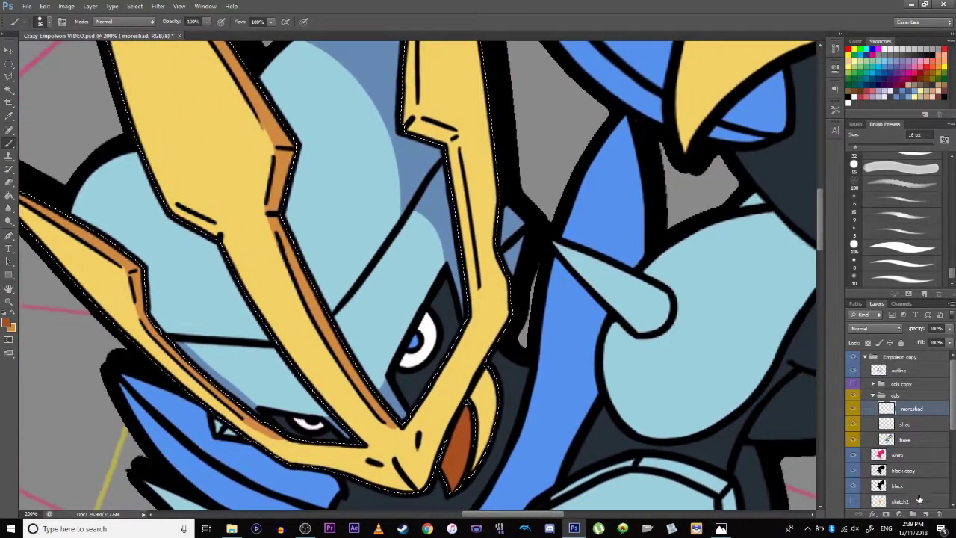
{"action": "double_click", "coordinate": [906, 408]}
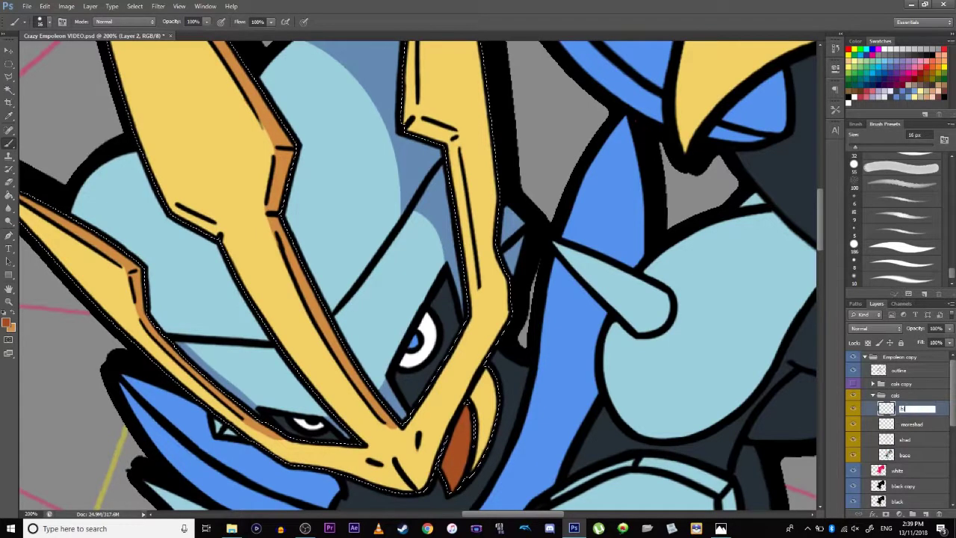
{"action": "type", "text": "high"}
{"action": "key", "text": "Return"}
- Sample the crest's base yellow and lighten it to a pale yellow foreground colour for highlights
{"action": "key", "text": "ctrl+minus"}
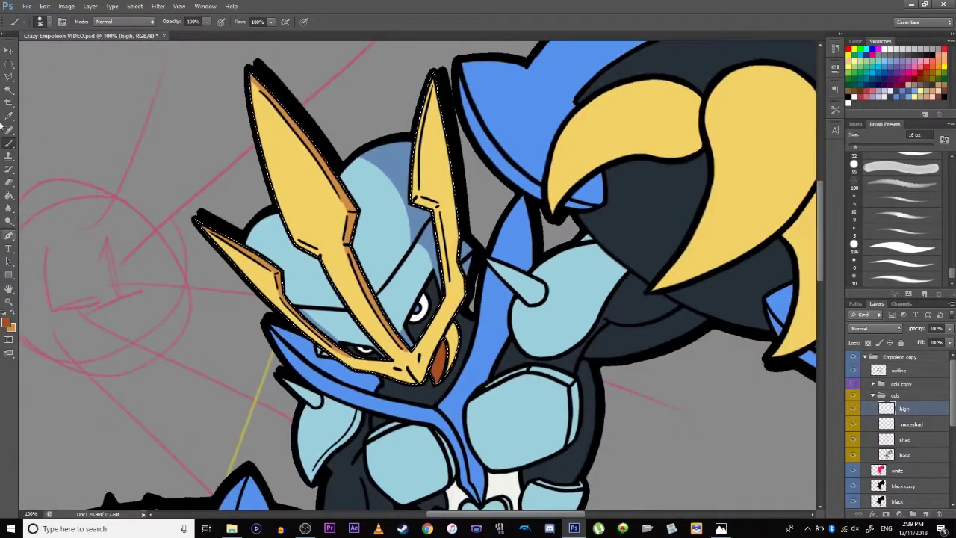
{"action": "left_click", "coordinate": [9, 117]}
{"action": "left_click", "coordinate": [282, 184]}
{"action": "left_click", "coordinate": [16, 314]}
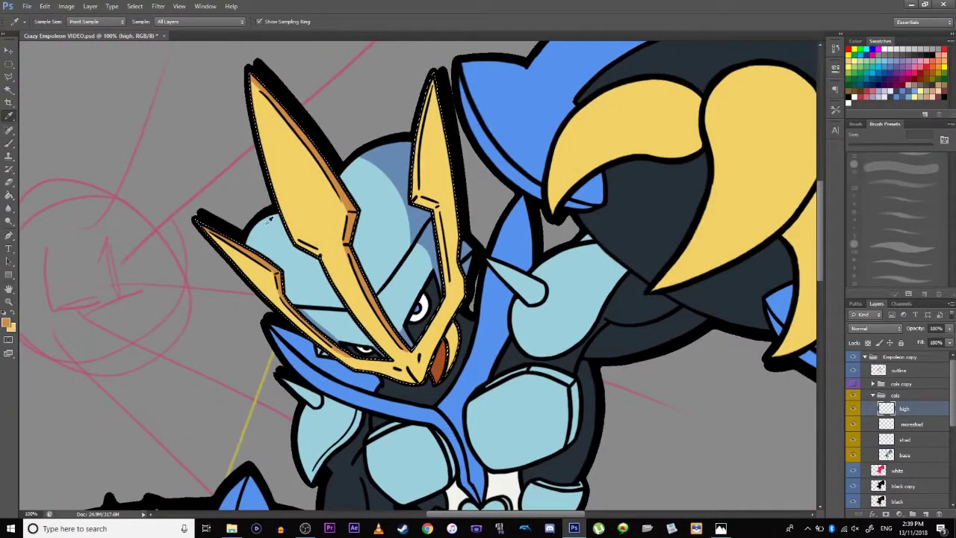
{"action": "left_click", "coordinate": [8, 324]}
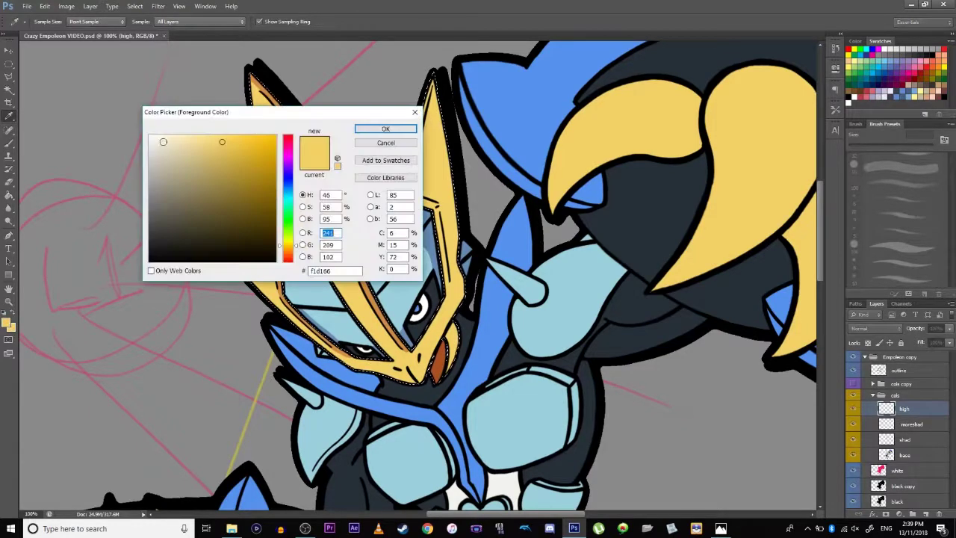
{"action": "left_click_drag", "start_coordinate": [296, 248], "coordinate": [296, 243]}
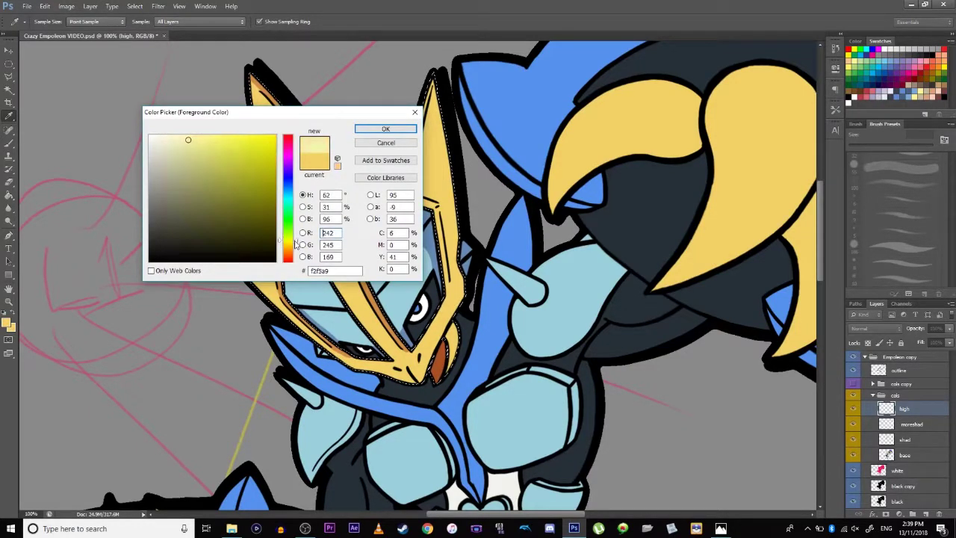
{"action": "left_click", "coordinate": [361, 126]}
- Paint pale yellow highlights along the central crest spike with a soft round brush at 65 px
{"action": "key", "text": "b"}
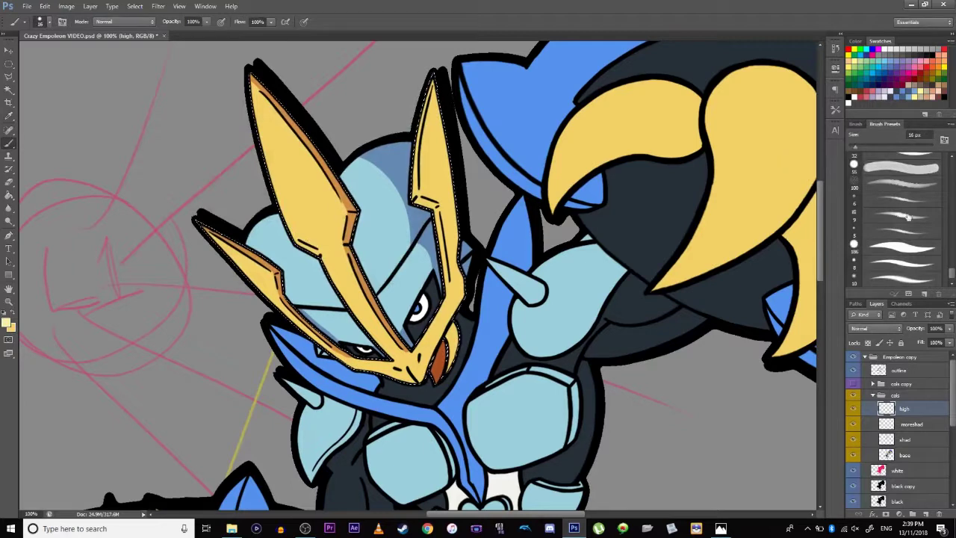
{"action": "left_click_drag", "start_coordinate": [953, 277], "coordinate": [950, 166]}
{"action": "left_click", "coordinate": [899, 228]}
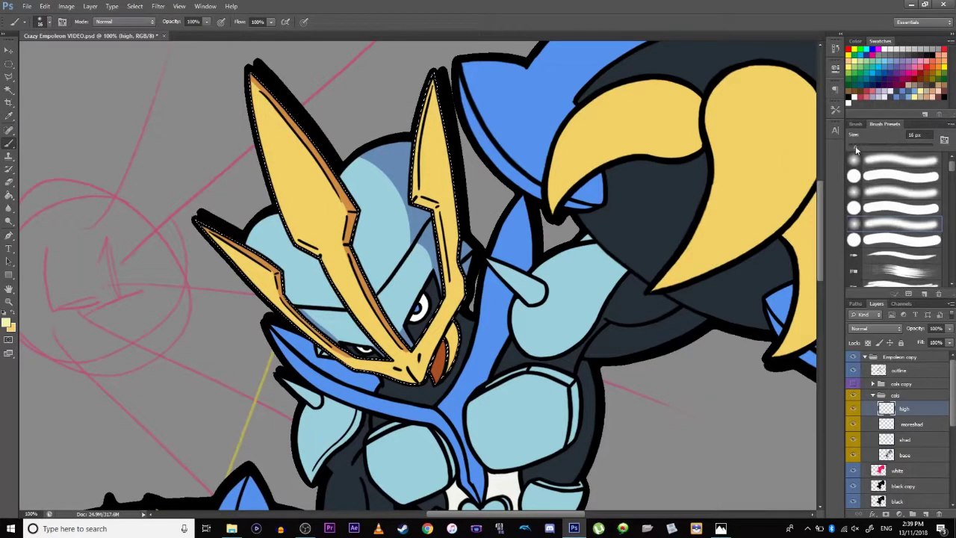
{"action": "mouse_move", "coordinate": [254, 95]}
{"action": "left_mouse_down"}
{"action": "mouse_move", "coordinate": [320, 234]}
{"action": "mouse_move", "coordinate": [262, 137]}
{"action": "mouse_move", "coordinate": [296, 216]}
{"action": "left_mouse_up"}
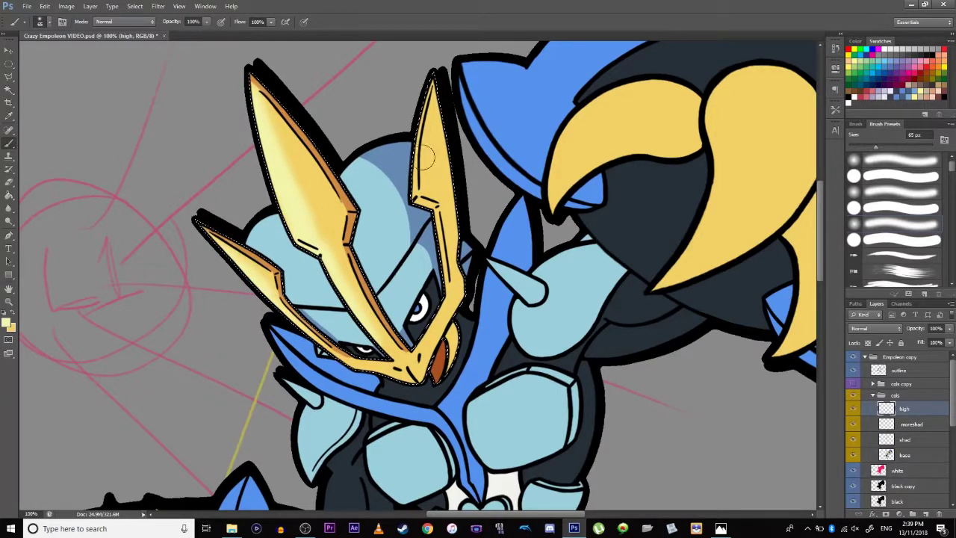
- Extend the soft pale yellow highlights to the crest's outer spikes on the high layer
{"action": "key", "text": "ctrl+d"}
{"action": "left_click_drag", "start_coordinate": [405, 284], "coordinate": [430, 283]}
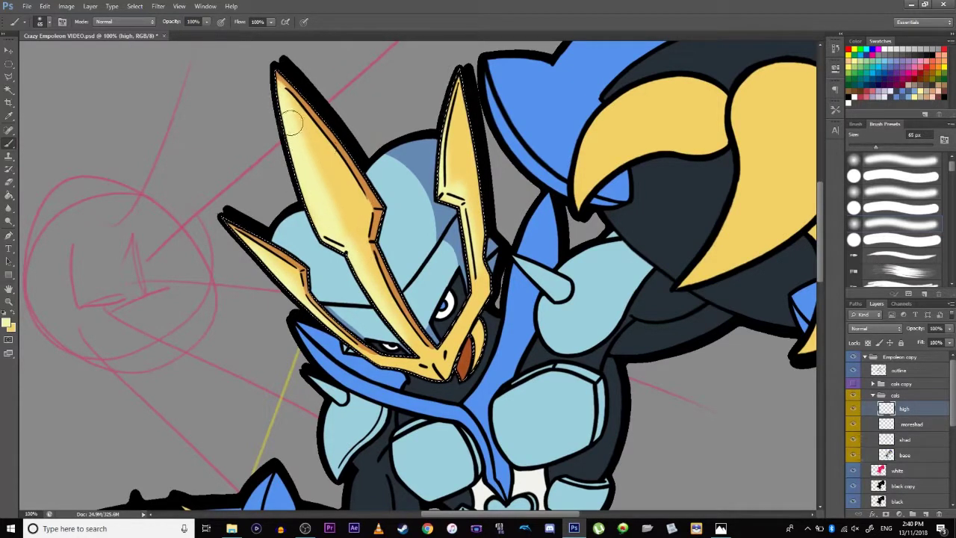
{"action": "left_click_drag", "start_coordinate": [381, 236], "coordinate": [365, 261]}
{"action": "key", "text": "ctrl+minus"}
{"action": "key", "text": "ctrl+plus"}
{"action": "mouse_move", "coordinate": [348, 358]}
{"action": "left_mouse_down"}
{"action": "mouse_move", "coordinate": [416, 298]}
{"action": "mouse_move", "coordinate": [419, 254]}
{"action": "mouse_move", "coordinate": [418, 330]}
{"action": "left_mouse_up"}
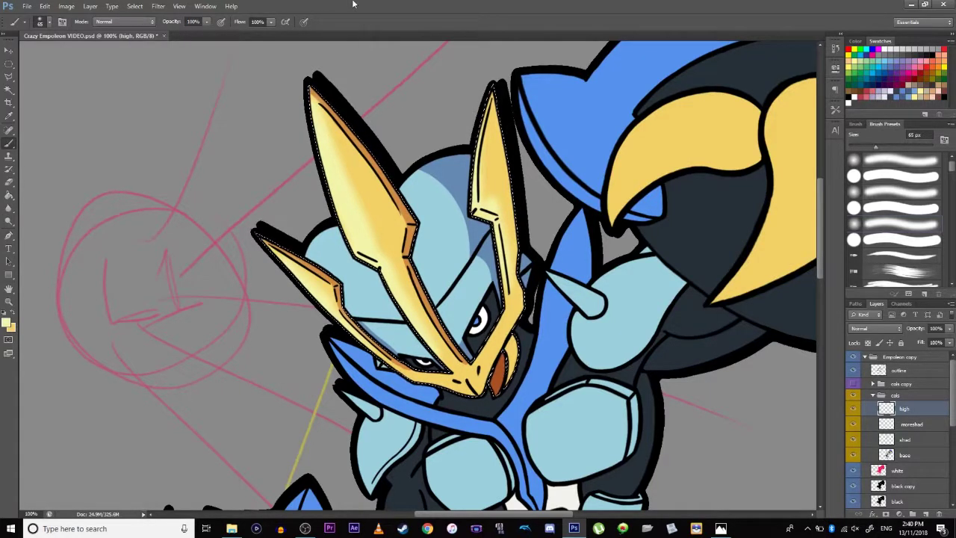
- Make the cols copy group visible and expand it with its base layer active, collapsing the cols group
{"action": "left_click", "coordinate": [853, 384]}
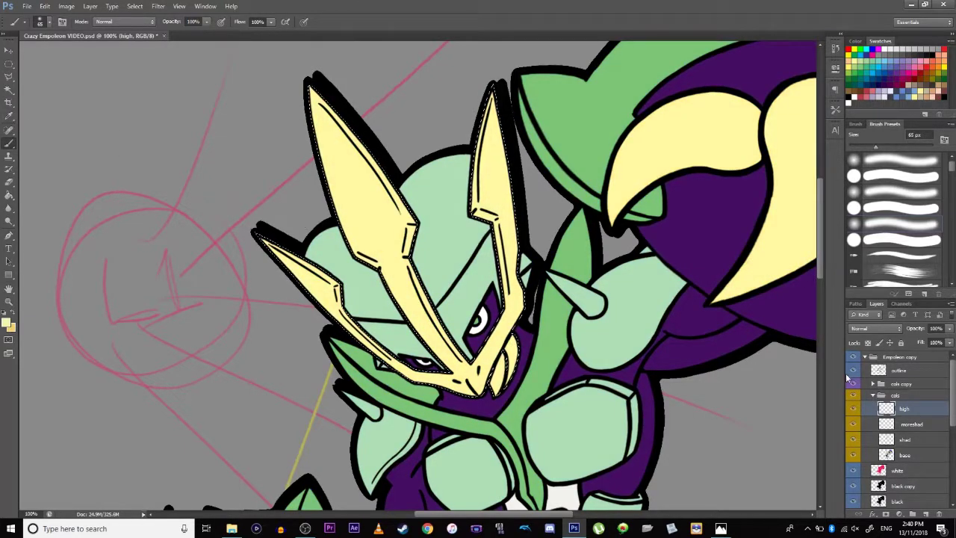
{"action": "left_click", "coordinate": [871, 395]}
{"action": "left_click", "coordinate": [872, 384]}
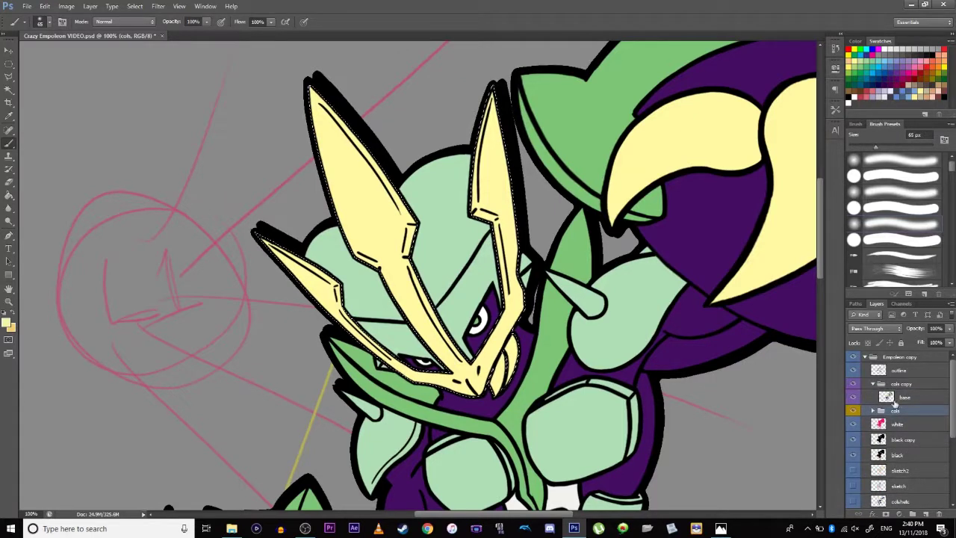
{"action": "left_click", "coordinate": [897, 401]}
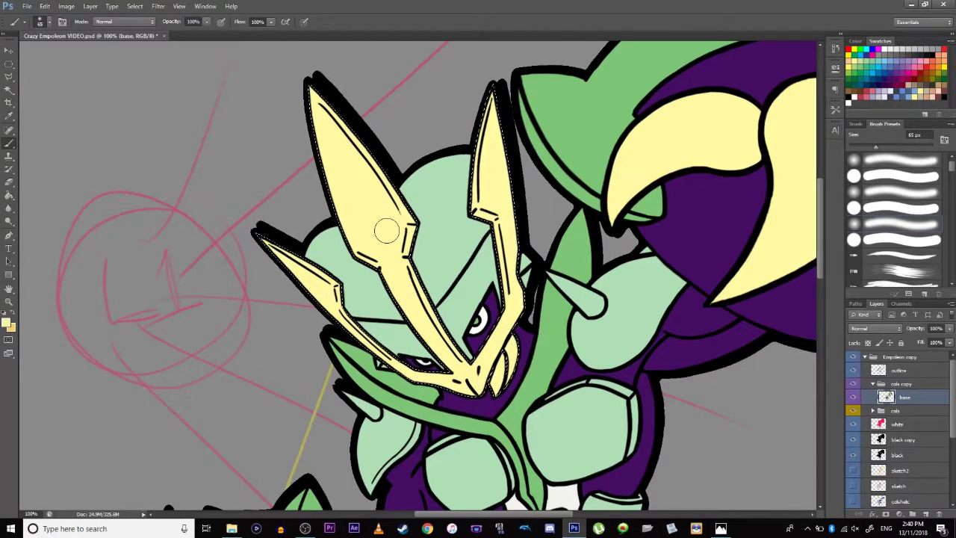
{"action": "left_click_drag", "start_coordinate": [373, 231], "coordinate": [380, 223]}
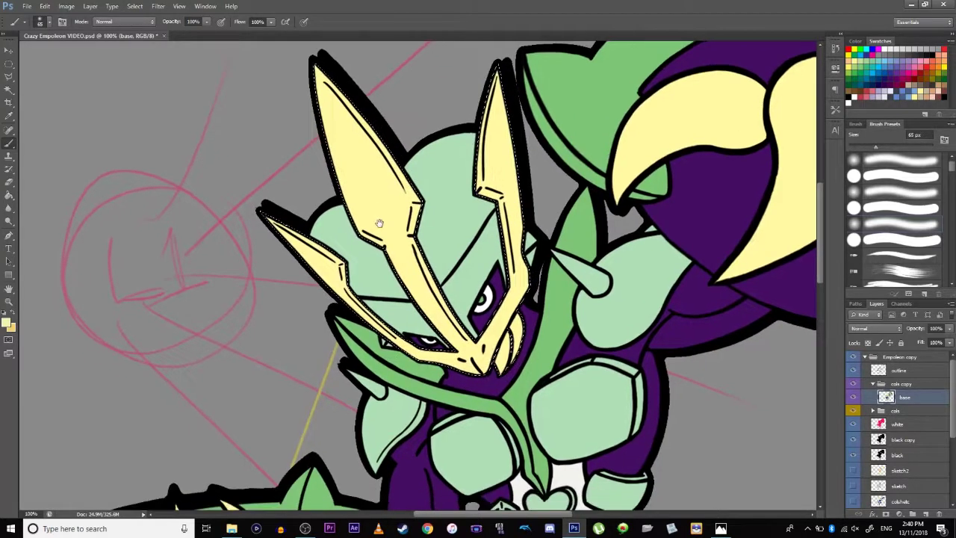
- Add a layer above base in the cols copy group and name it shad
{"action": "left_click", "coordinate": [9, 116]}
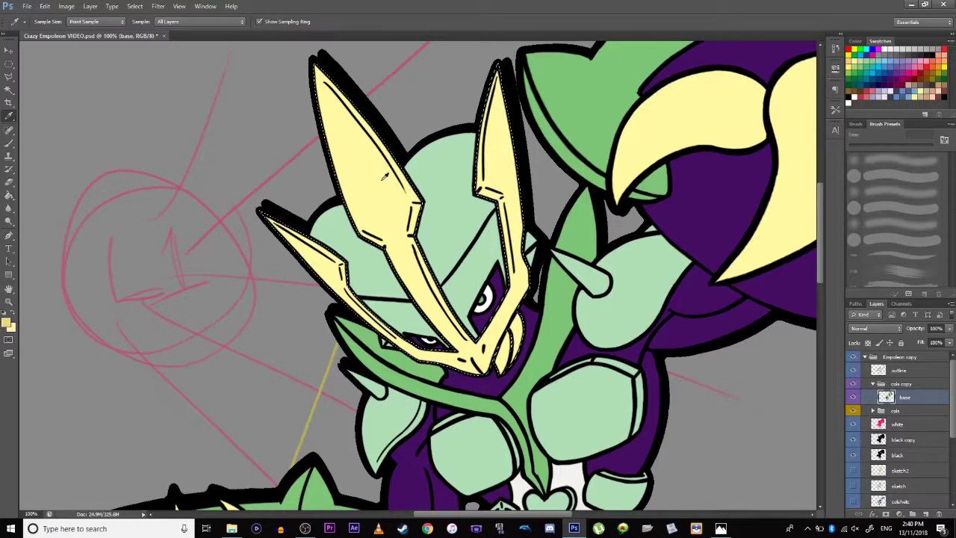
{"action": "left_click", "coordinate": [925, 514]}
{"action": "double_click", "coordinate": [906, 399]}
{"action": "key", "text": "Return"}
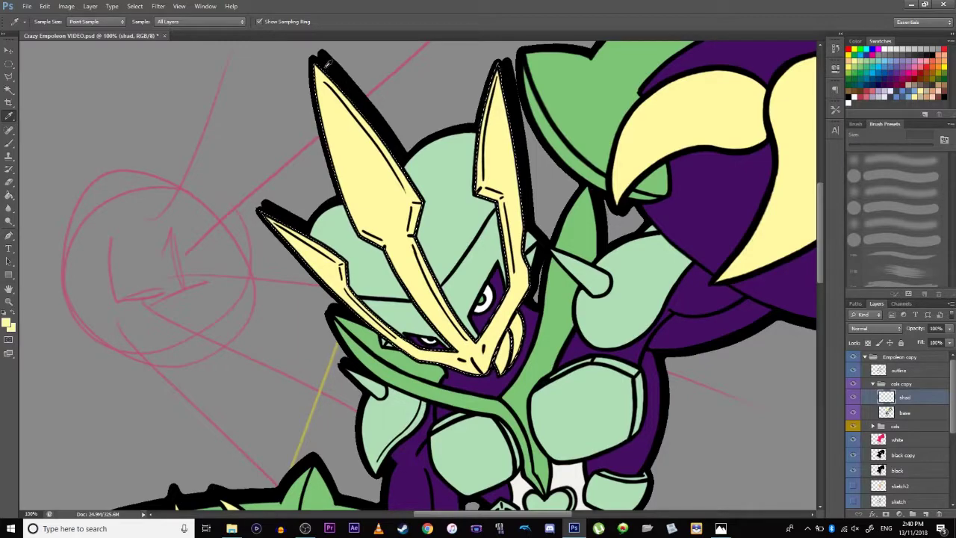
- Consult the colour wheel image in Photos, and rename the shad layer in Photoshop as draft
{"action": "left_click", "coordinate": [720, 528]}
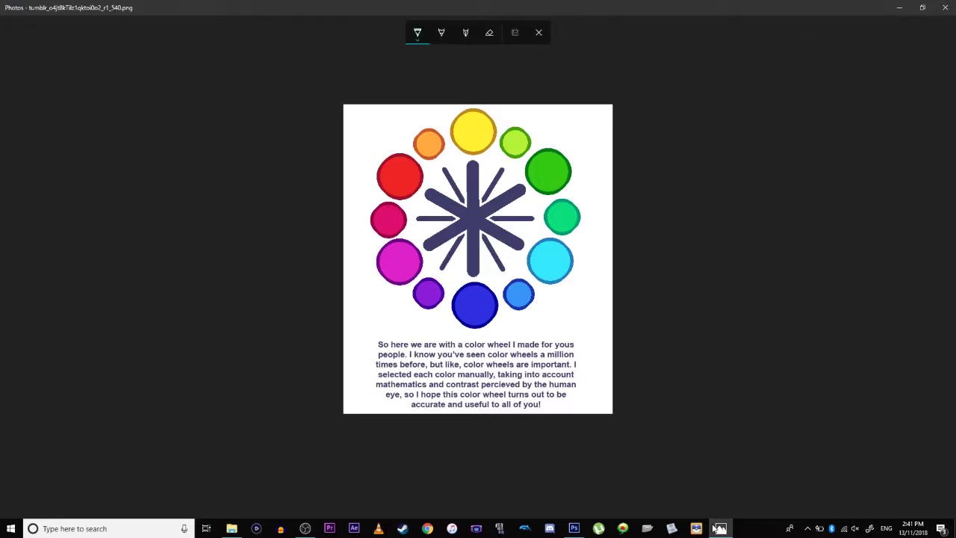
{"action": "left_click", "coordinate": [572, 529]}
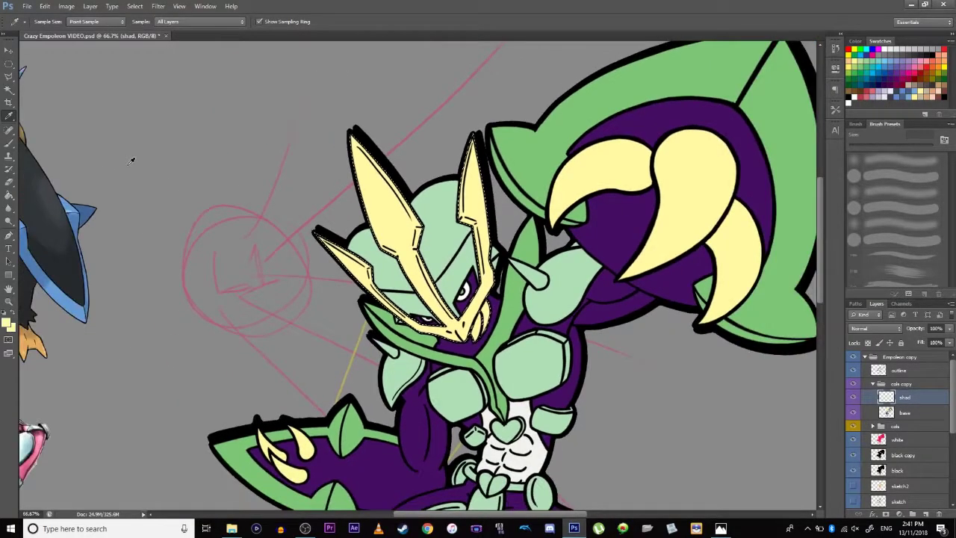
{"action": "double_click", "coordinate": [902, 397]}
{"action": "type", "text": "draft"}
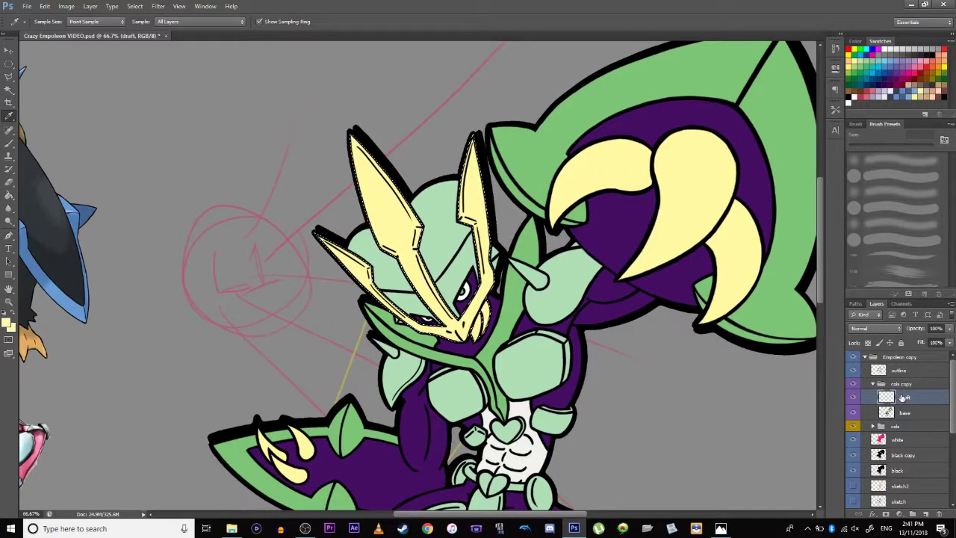
- Paint blue draft shading along the crest spikes' edges and inner beak piece with a hard tapered brush at 42 px
{"action": "left_click", "coordinate": [9, 142]}
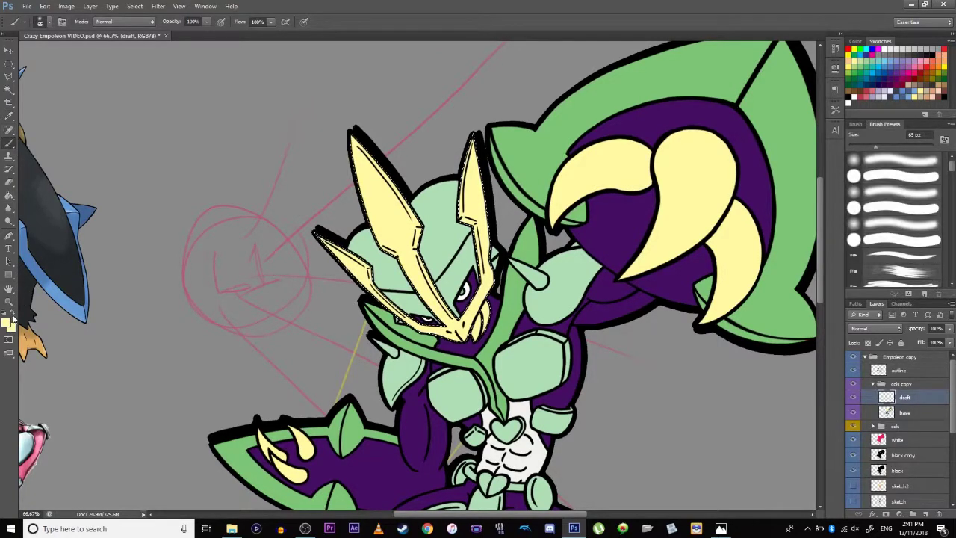
{"action": "left_click", "coordinate": [881, 67]}
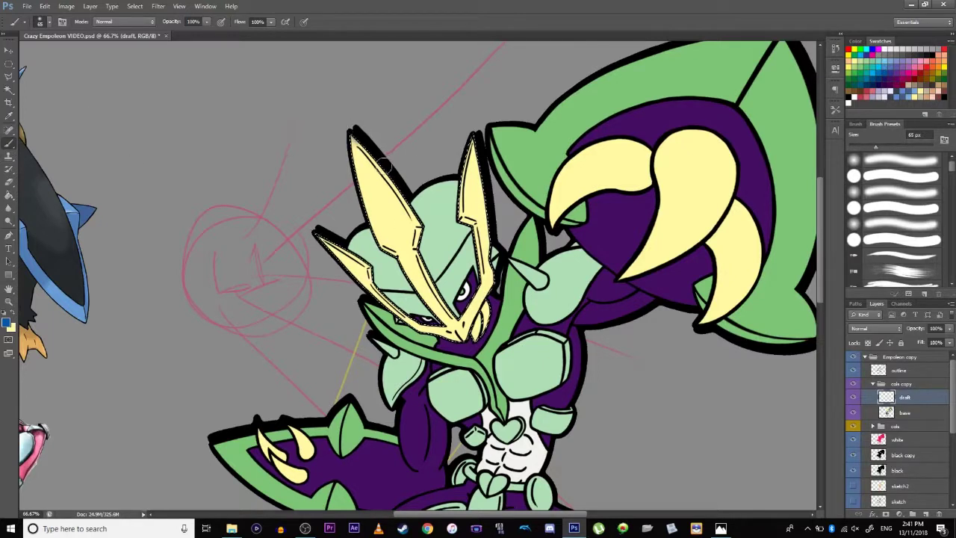
{"action": "left_click_drag", "start_coordinate": [952, 169], "coordinate": [953, 276]}
{"action": "key", "text": "ctrl+z"}
{"action": "left_click", "coordinate": [894, 245]}
{"action": "left_click_drag", "start_coordinate": [908, 147], "coordinate": [867, 146]}
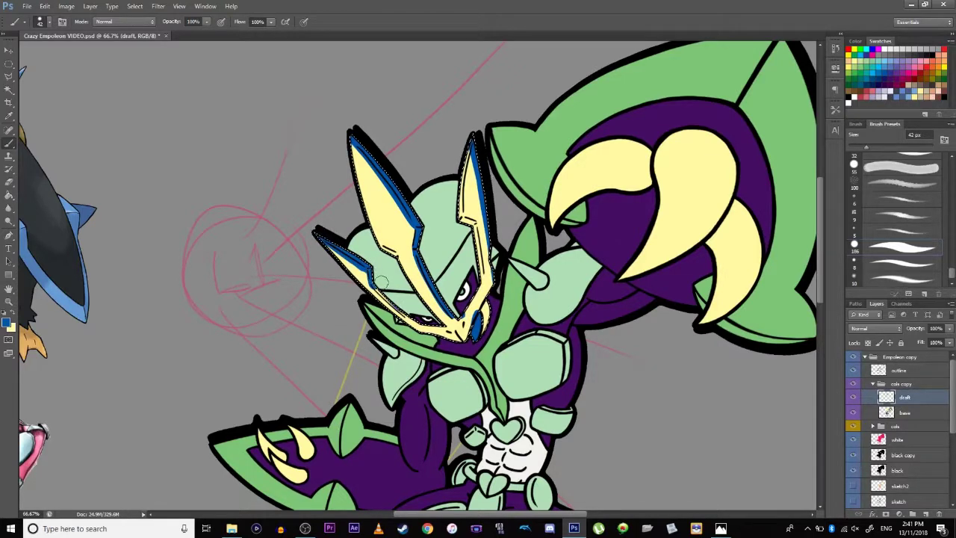
- Shift the hue of the crest's draft shading to magenta purple with a Hue/Saturation adjustment
{"action": "left_click_drag", "start_coordinate": [342, 216], "coordinate": [337, 181]}
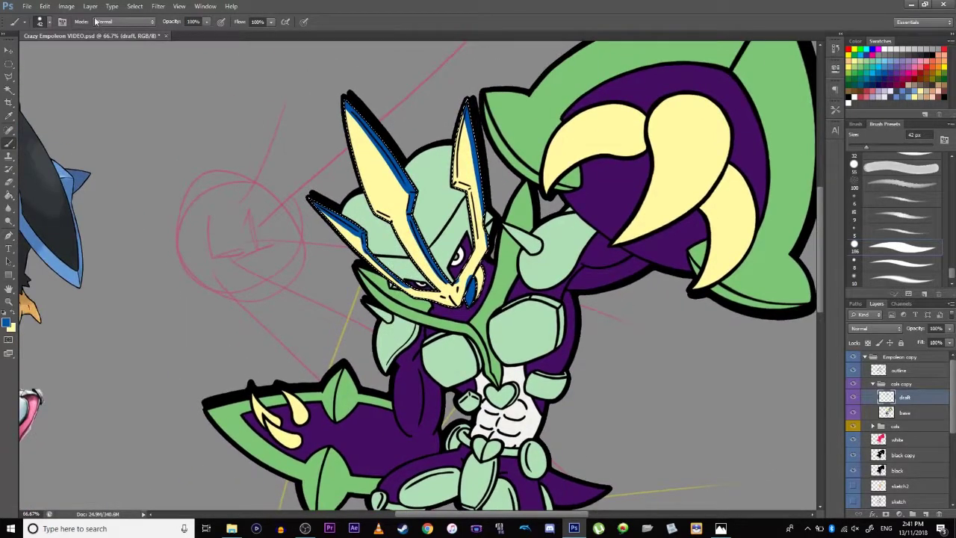
{"action": "left_click", "coordinate": [67, 6]}
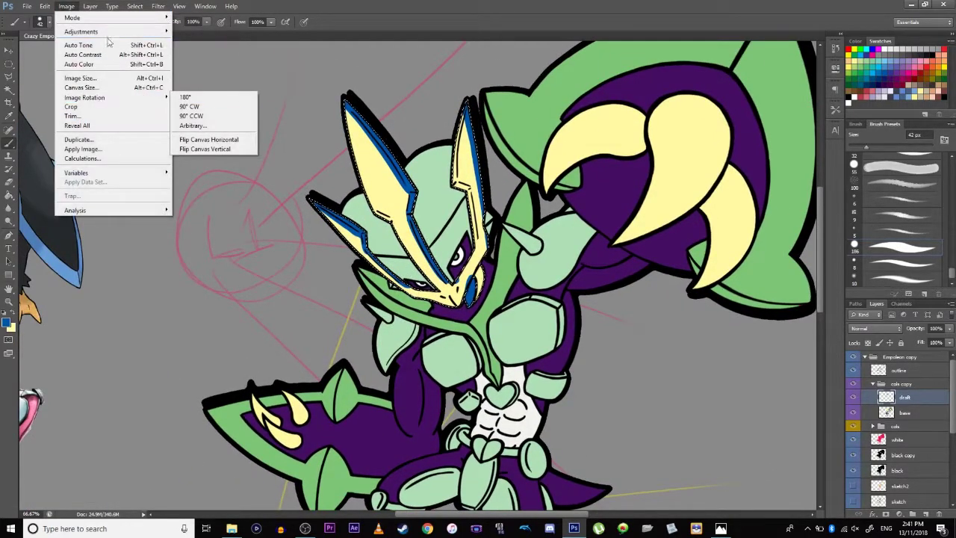
{"action": "mouse_move", "coordinate": [105, 31]}
{"action": "left_click", "coordinate": [203, 85]}
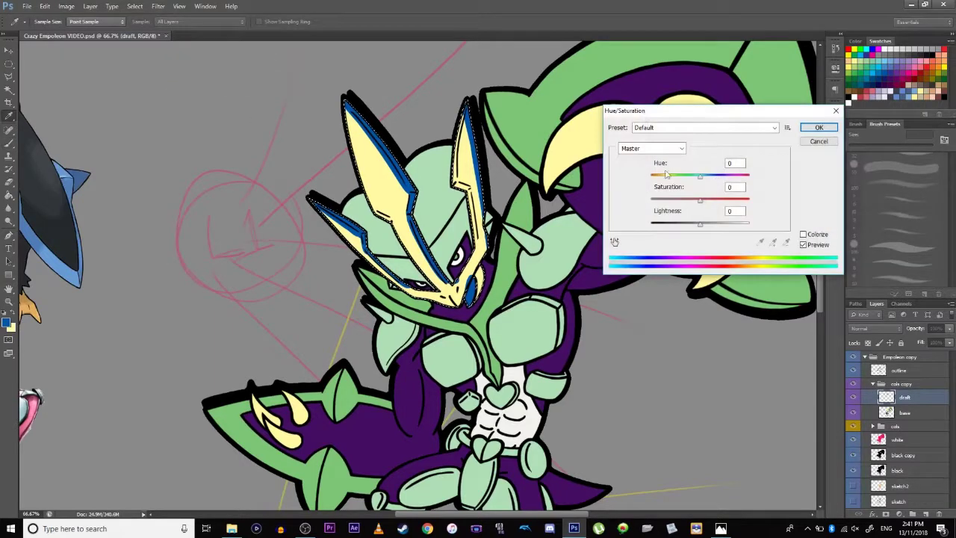
{"action": "left_click_drag", "start_coordinate": [700, 176], "coordinate": [731, 190]}
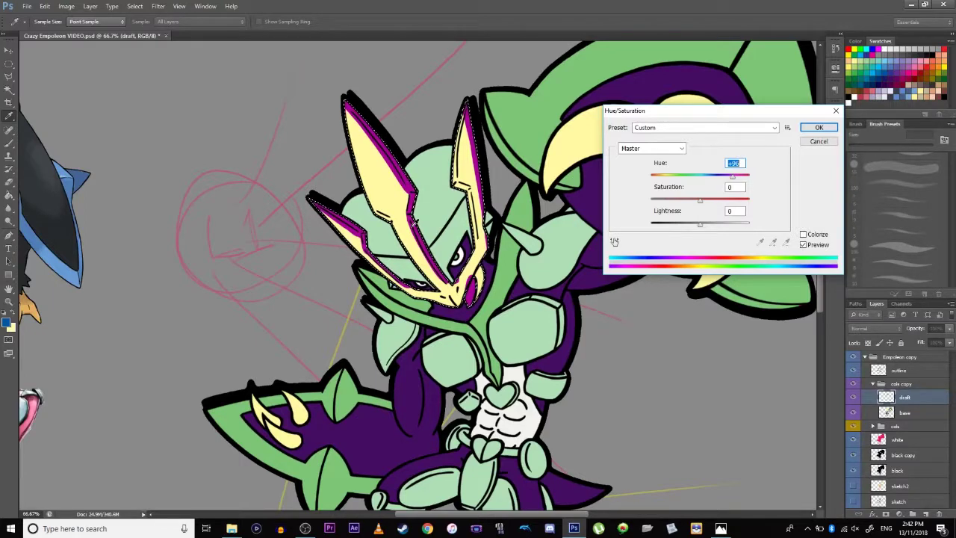
{"action": "left_click", "coordinate": [819, 127]}
- Select the pale green helmet areas from the base layer with the Magic Wand, and return to the draft layer
{"action": "key", "text": "b"}
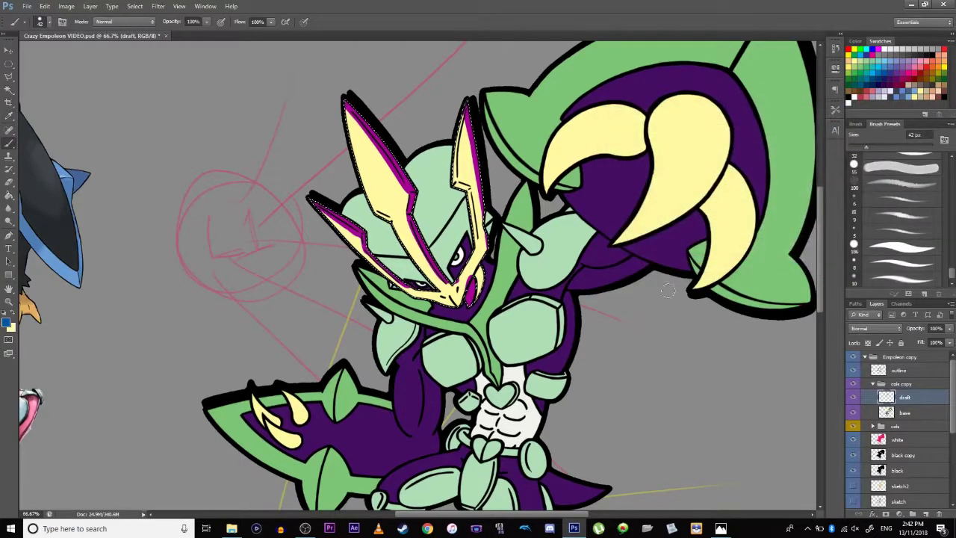
{"action": "key", "text": "alt+bracketleft"}
{"action": "key", "text": "w"}
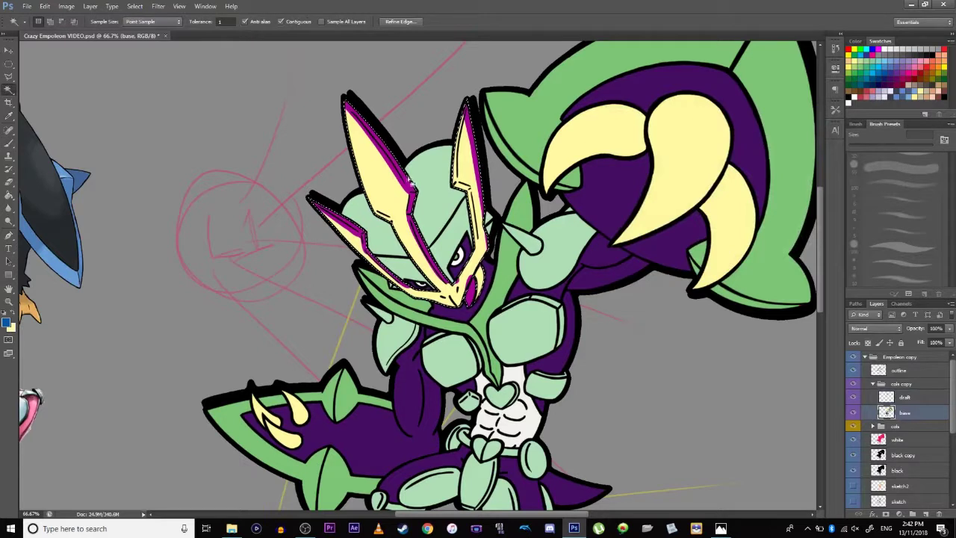
{"action": "key", "text": "shift"}
{"action": "left_click", "coordinate": [904, 398]}
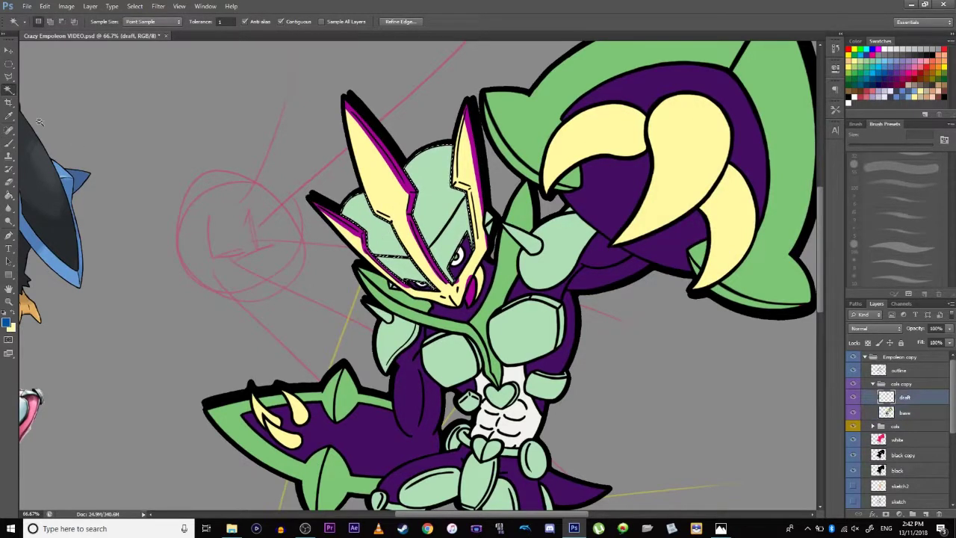
- Sample the crest's magenta shading, change it to a dark maroon, and paint the selected helmet dome with it
{"action": "left_click", "coordinate": [10, 117]}
{"action": "left_click", "coordinate": [378, 140]}
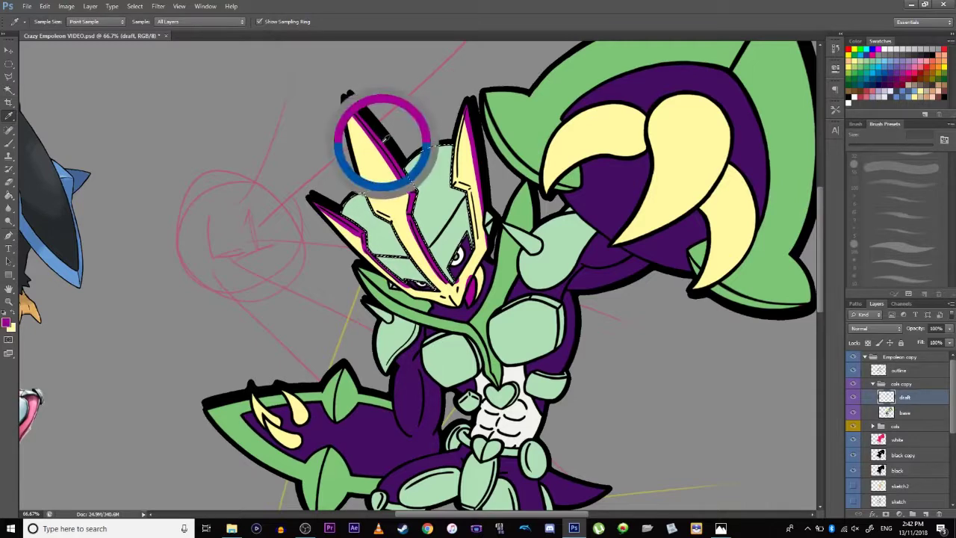
{"action": "left_click", "coordinate": [7, 322]}
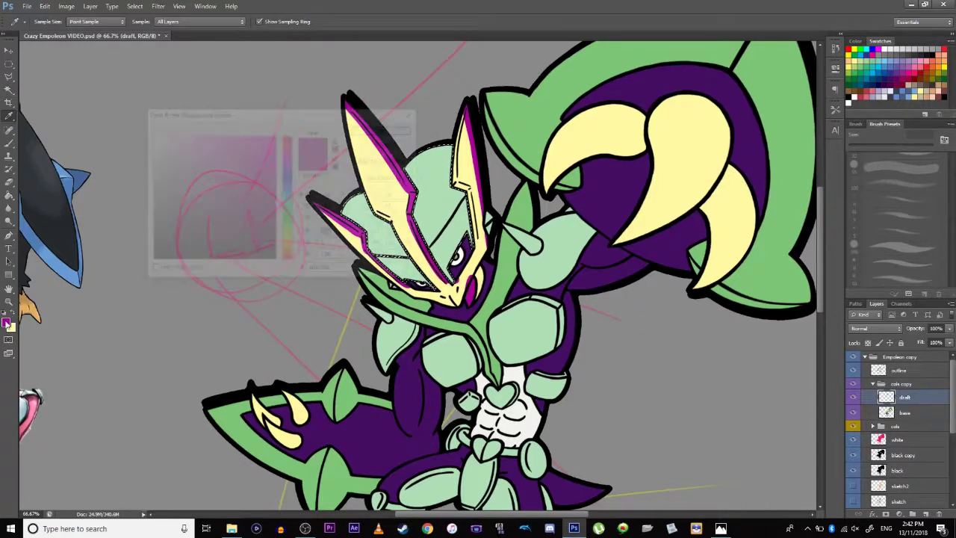
{"action": "left_click_drag", "start_coordinate": [277, 210], "coordinate": [276, 209]}
{"action": "left_click_drag", "start_coordinate": [293, 154], "coordinate": [294, 148]}
{"action": "left_click", "coordinate": [379, 129]}
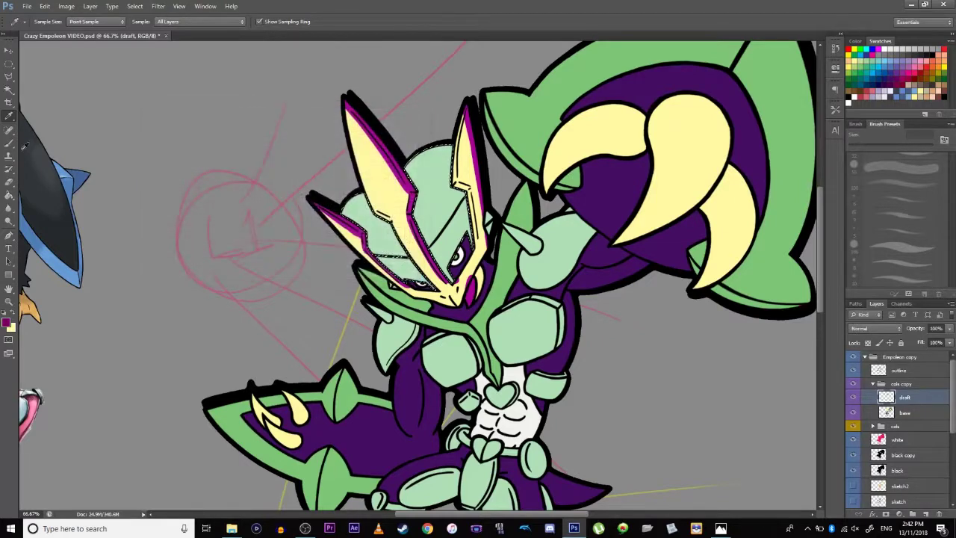
{"action": "key", "text": "b"}
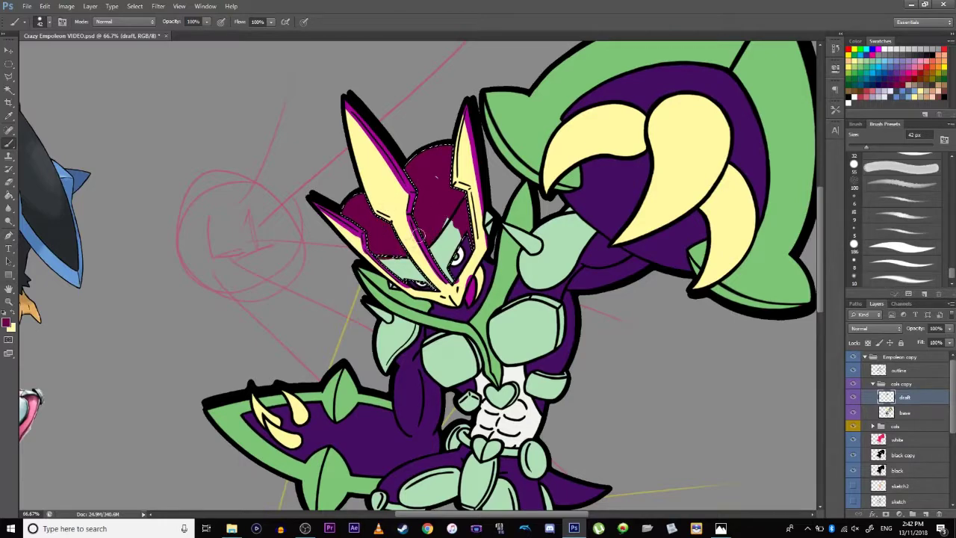
- Adjust the helmet's maroon paint with Hue/Saturation to hue +10 and saturation +55
{"action": "left_click", "coordinate": [90, 6]}
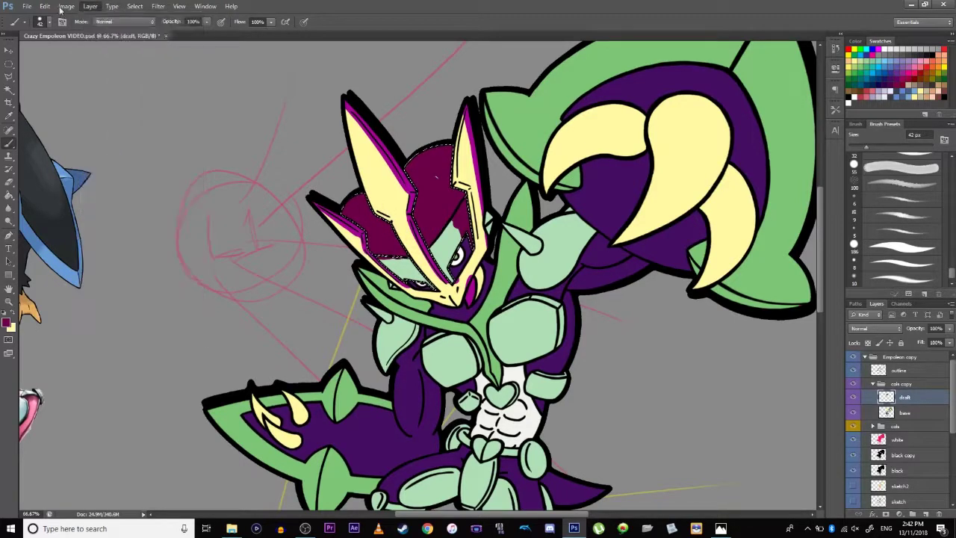
{"action": "mouse_move", "coordinate": [81, 32]}
{"action": "left_click", "coordinate": [191, 81]}
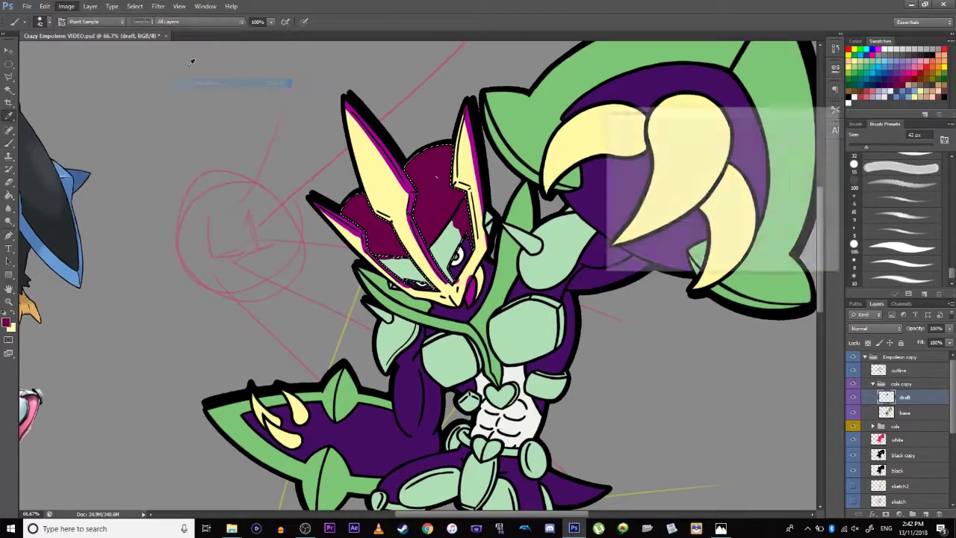
{"action": "left_click_drag", "start_coordinate": [695, 178], "coordinate": [681, 177]}
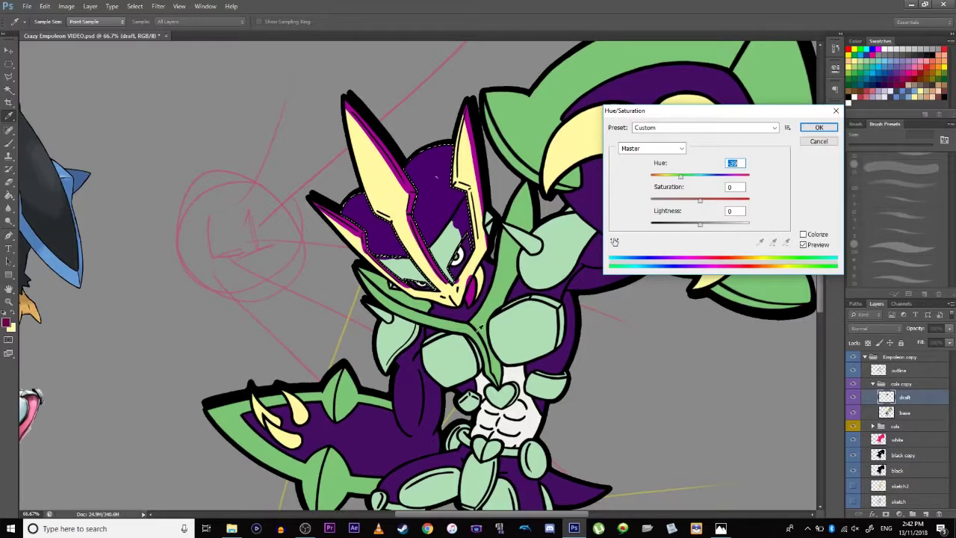
{"action": "left_click_drag", "start_coordinate": [682, 177], "coordinate": [705, 178]}
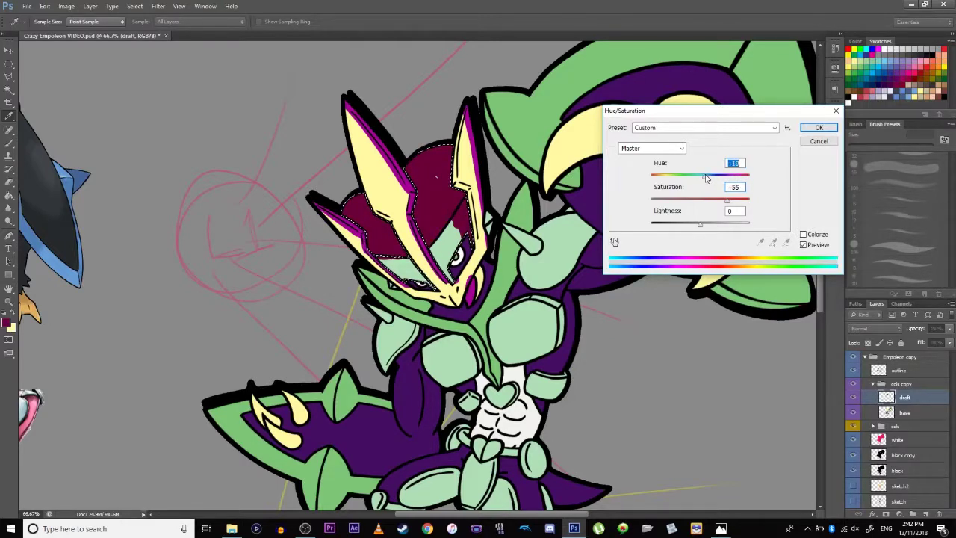
{"action": "left_click", "coordinate": [818, 127]}
{"action": "key", "text": "ctrl+d"}
{"action": "key", "text": "b"}
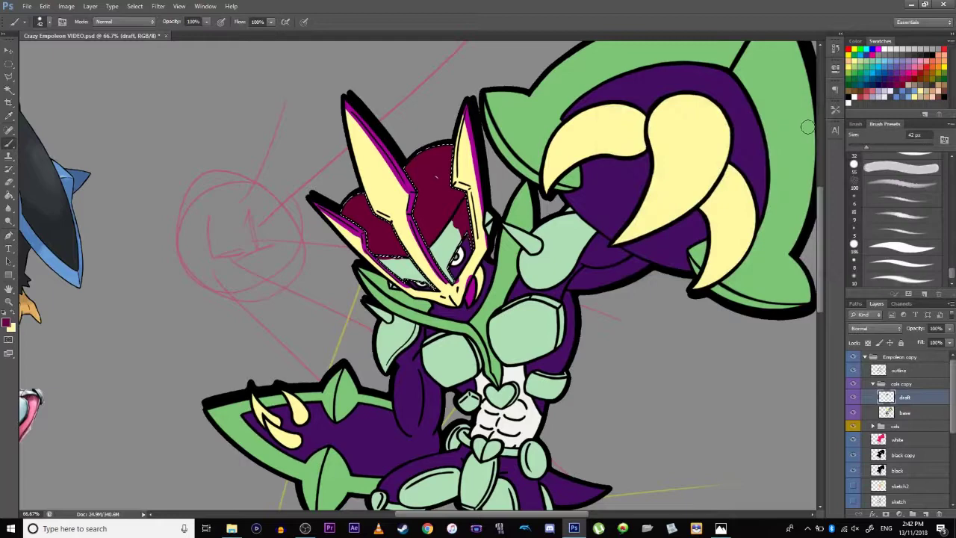
- Set the brush colour to a very pale blue, lightened from the light blue swatch #6dcff6
{"action": "scroll", "coordinate": [302, 221], "scroll_direction": "down", "scroll_amount": 2}
{"action": "left_click_drag", "start_coordinate": [302, 221], "coordinate": [309, 268]}
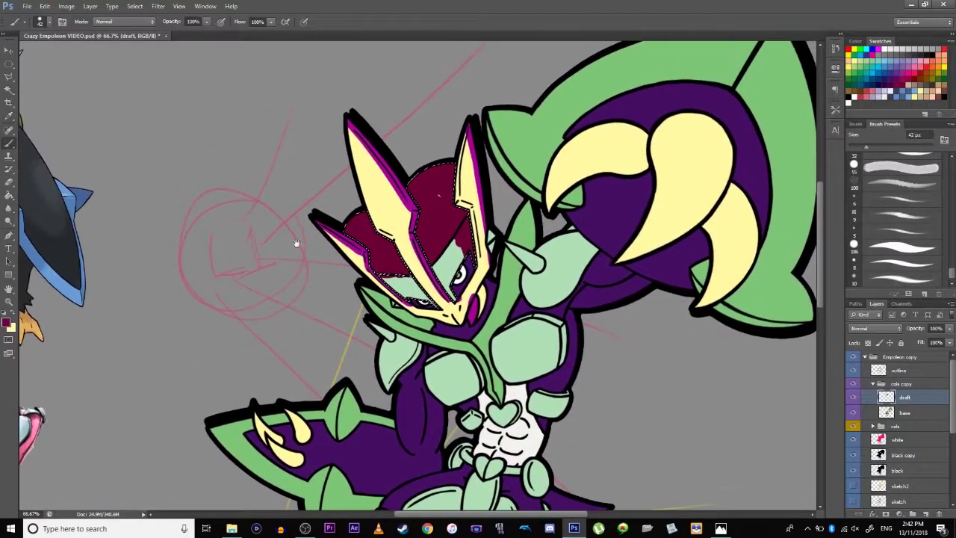
{"action": "left_click", "coordinate": [887, 55]}
{"action": "left_click", "coordinate": [7, 323]}
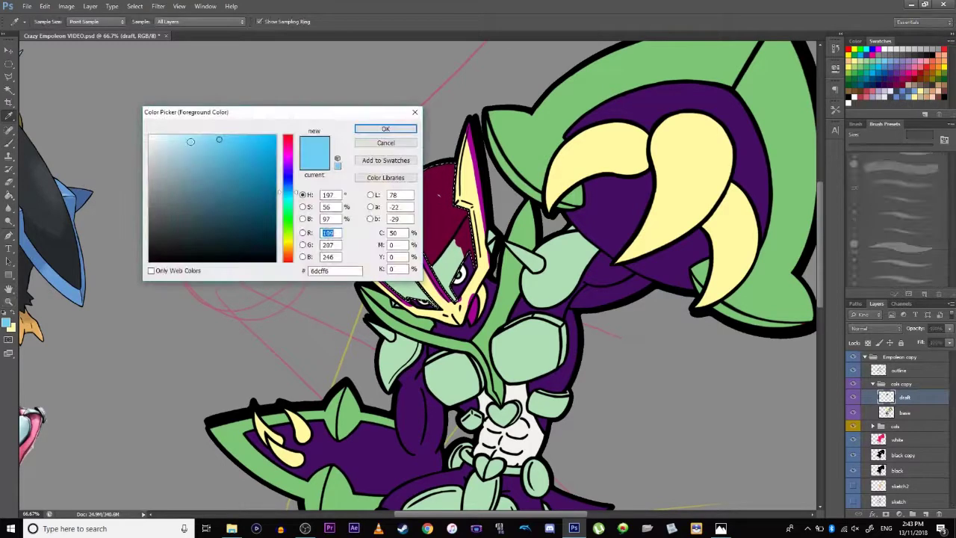
{"action": "left_click", "coordinate": [386, 129]}
{"action": "key", "text": "b"}
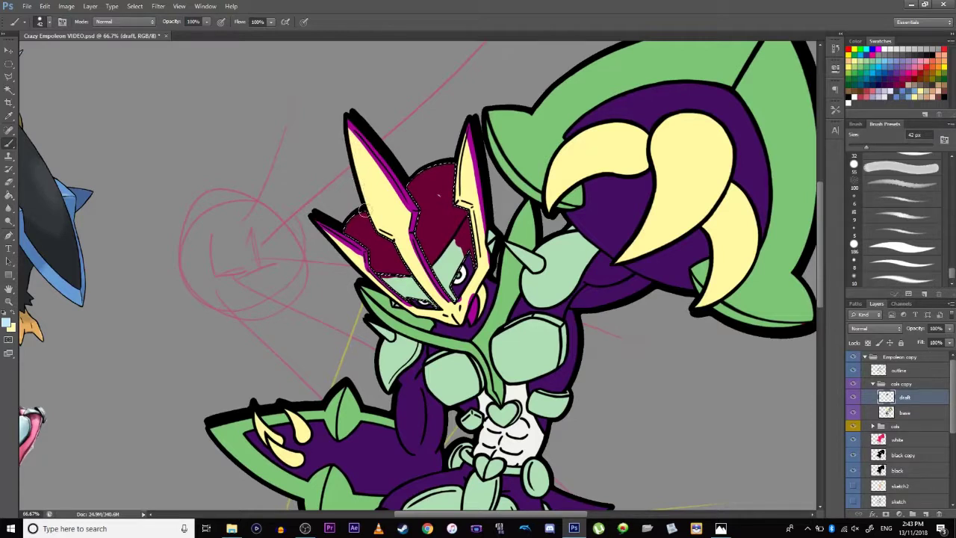
- Select the crest from the base layer and paint pale blue highlights along the central spike on the draft layer
{"action": "left_click", "coordinate": [903, 413]}
{"action": "left_click", "coordinate": [9, 78]}
{"action": "left_click", "coordinate": [9, 89]}
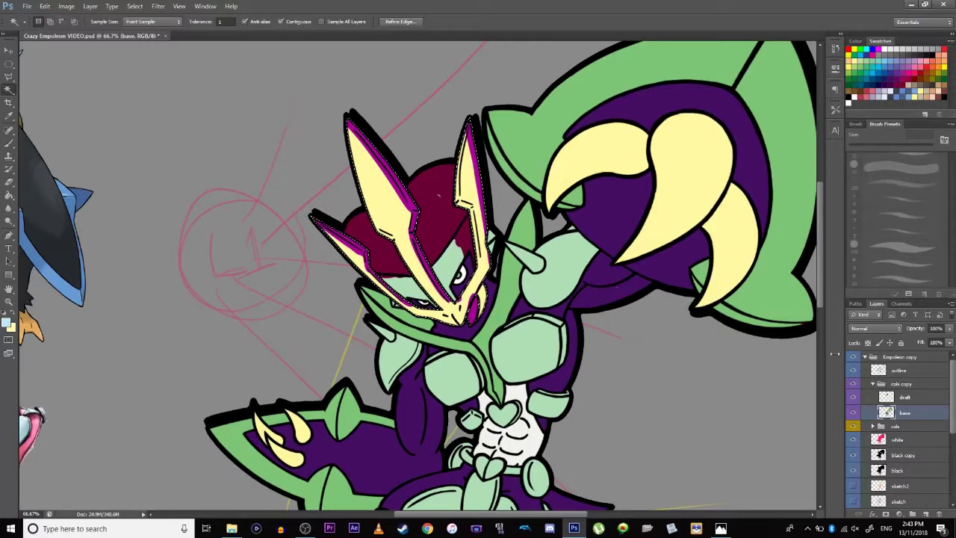
{"action": "left_click", "coordinate": [904, 397]}
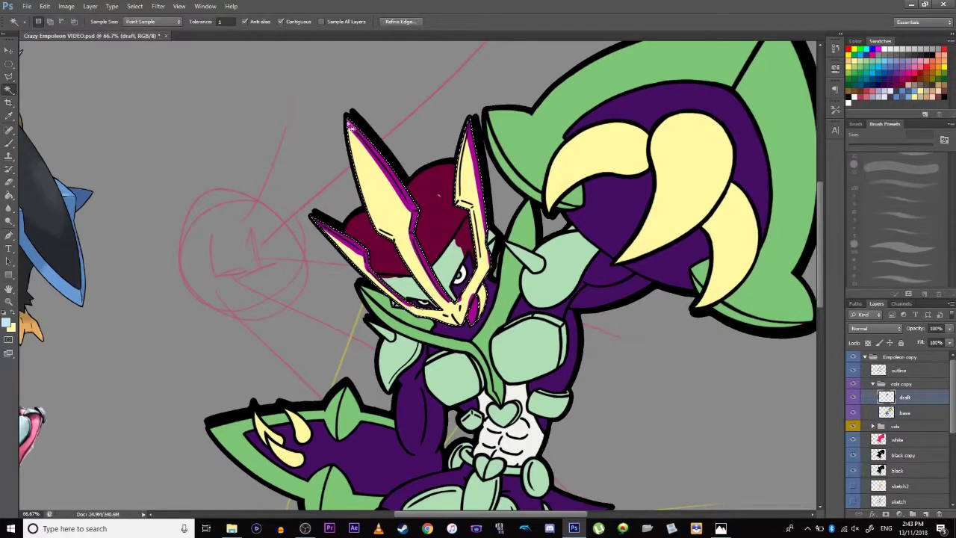
{"action": "left_click", "coordinate": [9, 143]}
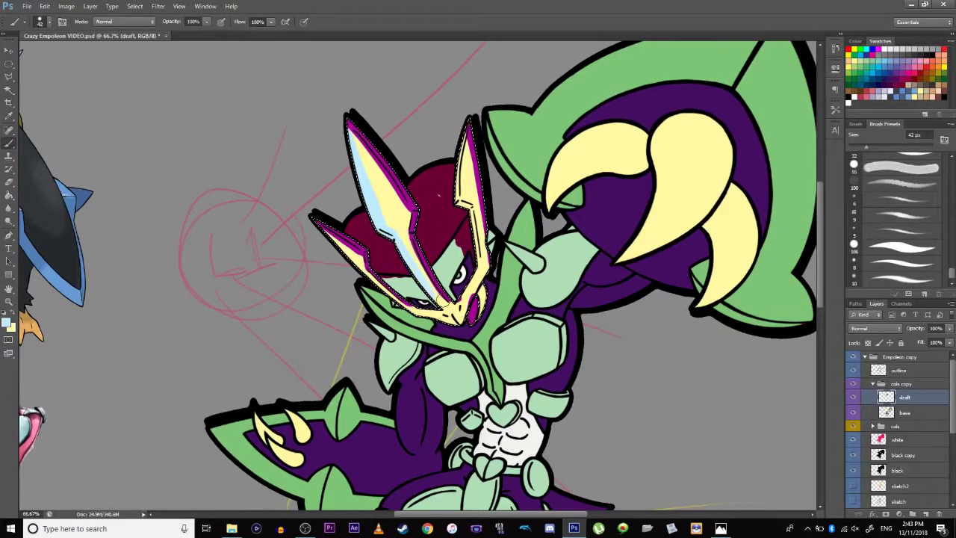
{"action": "left_click", "coordinate": [66, 6]}
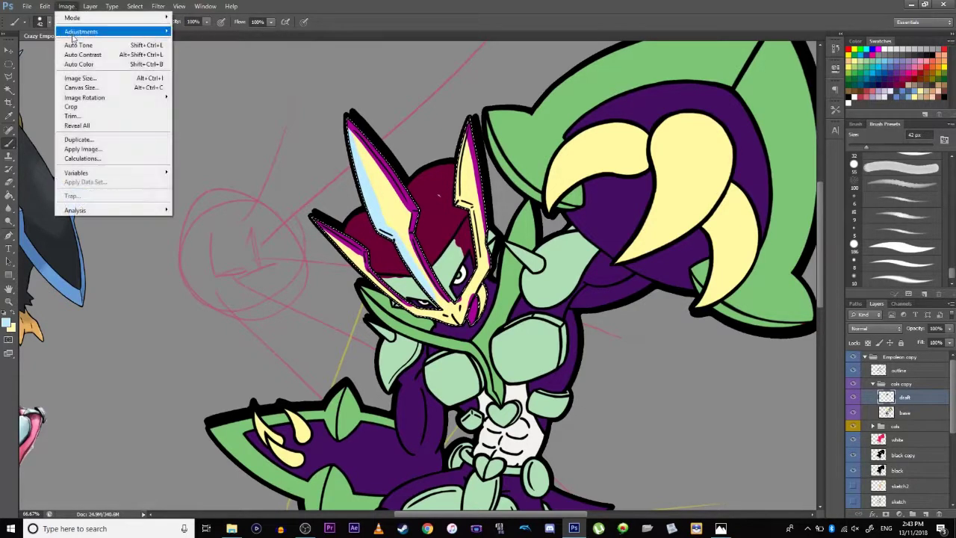
{"action": "mouse_move", "coordinate": [74, 33]}
{"action": "left_click", "coordinate": [186, 83]}
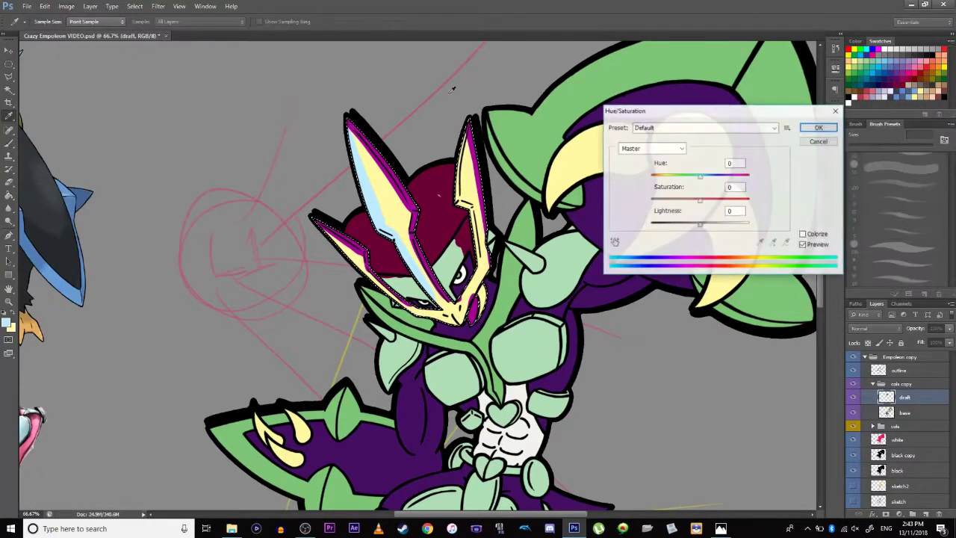
{"action": "mouse_move", "coordinate": [700, 178]}
{"action": "left_mouse_down"}
{"action": "mouse_move", "coordinate": [687, 181]}
{"action": "mouse_move", "coordinate": [697, 183]}
{"action": "left_mouse_up"}
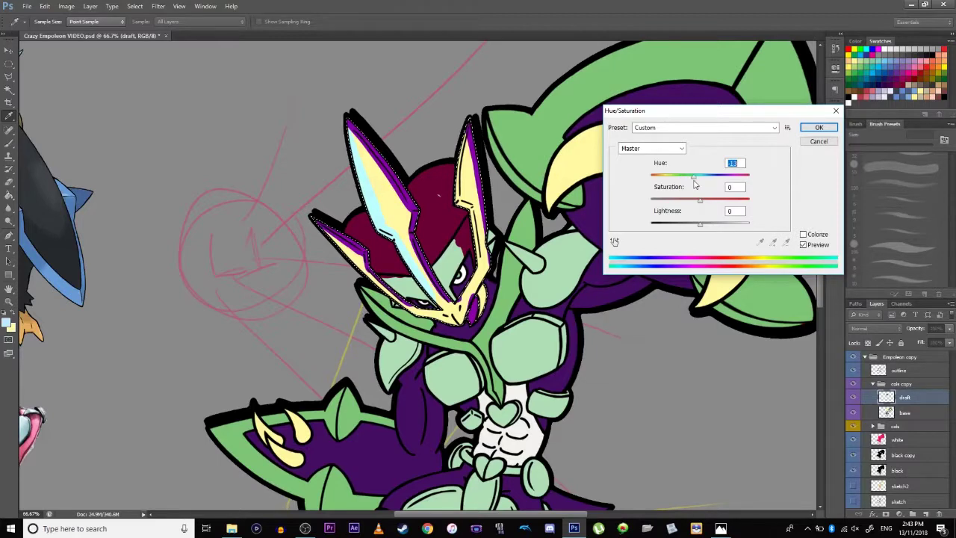
{"action": "key", "text": "Return"}
- Select only the central spike's pale blue highlight and apply Hue/Saturation with hue -42, saturation +51 and lightness -1
{"action": "key", "text": "w"}
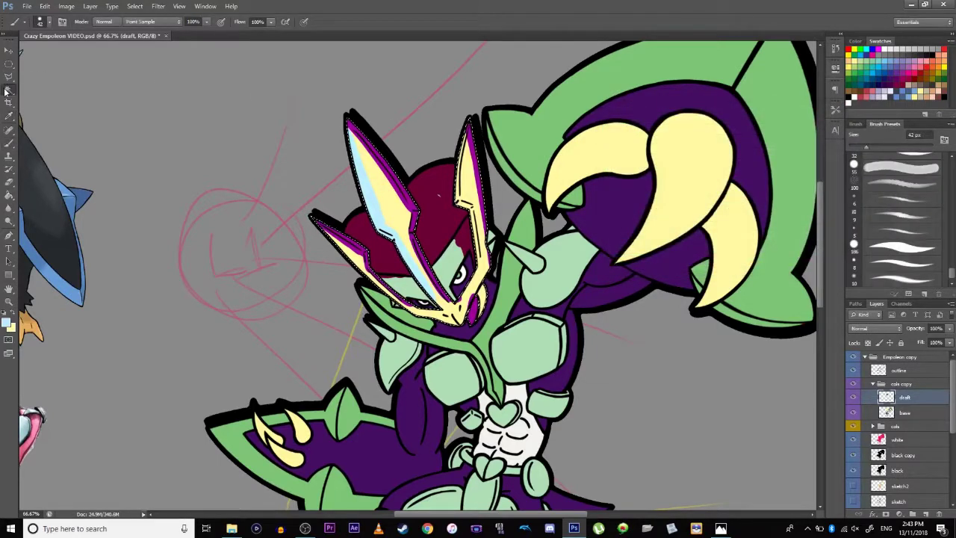
{"action": "left_click", "coordinate": [66, 6]}
{"action": "mouse_move", "coordinate": [78, 31]}
{"action": "left_click", "coordinate": [196, 83]}
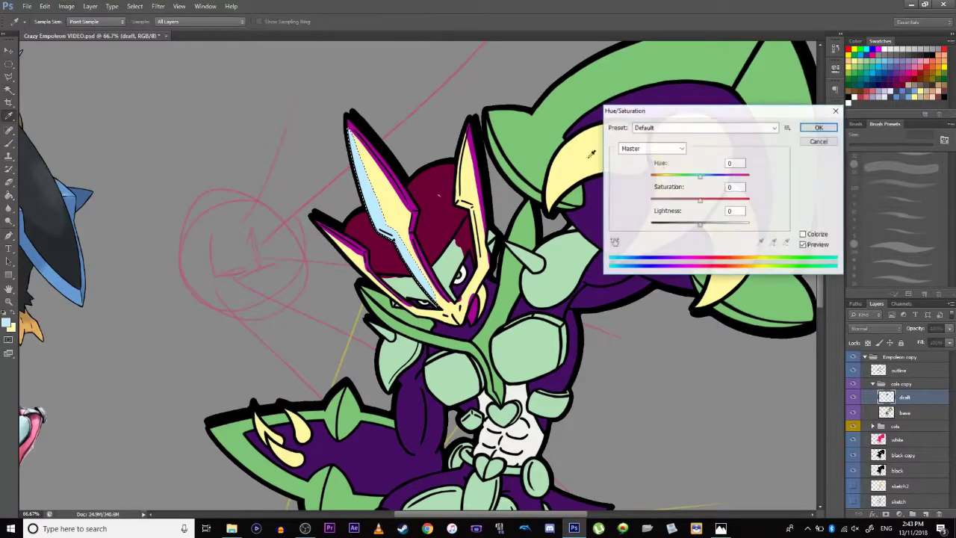
{"action": "mouse_move", "coordinate": [700, 178]}
{"action": "left_mouse_down"}
{"action": "mouse_move", "coordinate": [638, 178]}
{"action": "mouse_move", "coordinate": [756, 183]}
{"action": "mouse_move", "coordinate": [691, 176]}
{"action": "left_mouse_up"}
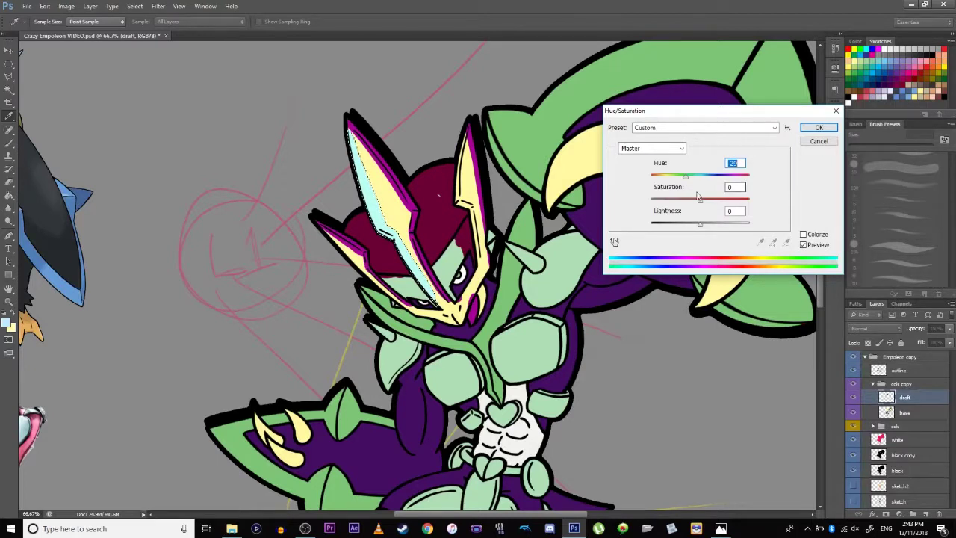
{"action": "left_click_drag", "start_coordinate": [700, 223], "coordinate": [726, 201]}
{"action": "left_click_drag", "start_coordinate": [687, 175], "coordinate": [679, 177]}
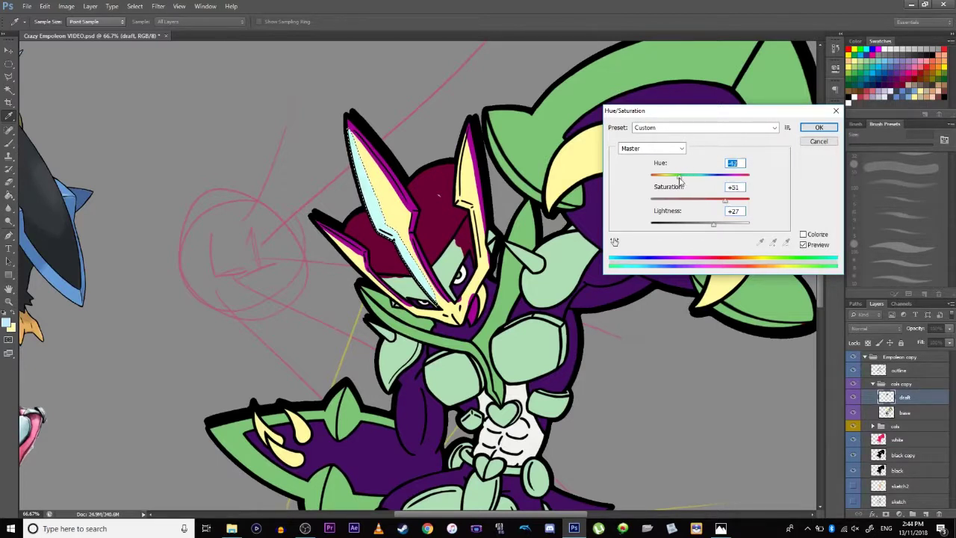
{"action": "left_click_drag", "start_coordinate": [712, 227], "coordinate": [699, 229]}
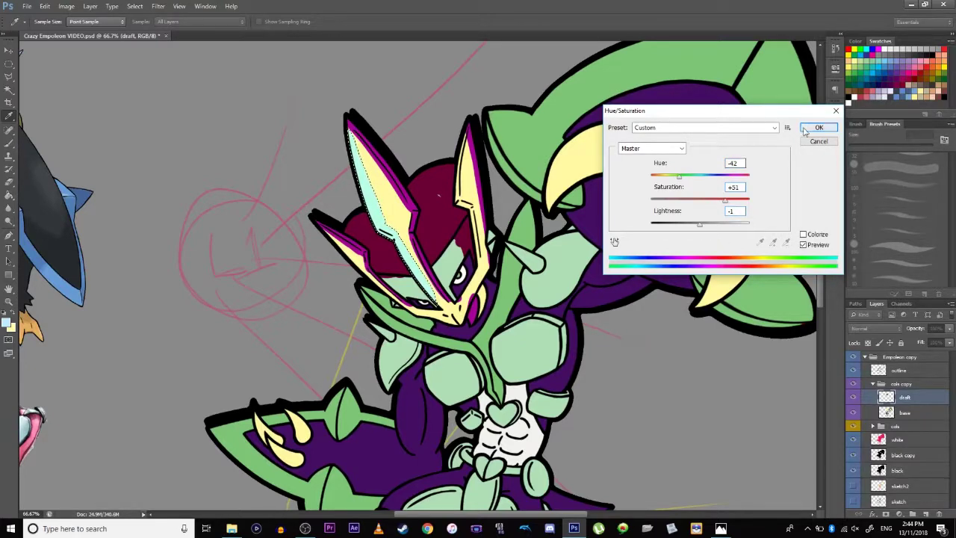
{"action": "left_click", "coordinate": [817, 128]}
- Deselect the highlight, select the helmet area beside the central spike from the base layer, and return to the draft layer
{"action": "left_click_drag", "start_coordinate": [407, 202], "coordinate": [415, 168]}
{"action": "left_click_drag", "start_coordinate": [399, 252], "coordinate": [437, 244]}
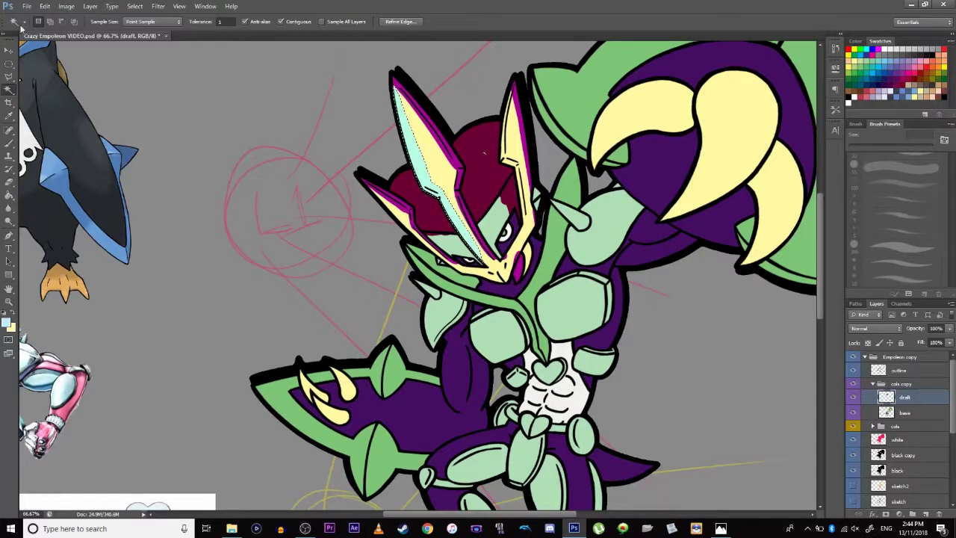
{"action": "left_click", "coordinate": [9, 63]}
{"action": "left_click", "coordinate": [123, 106]}
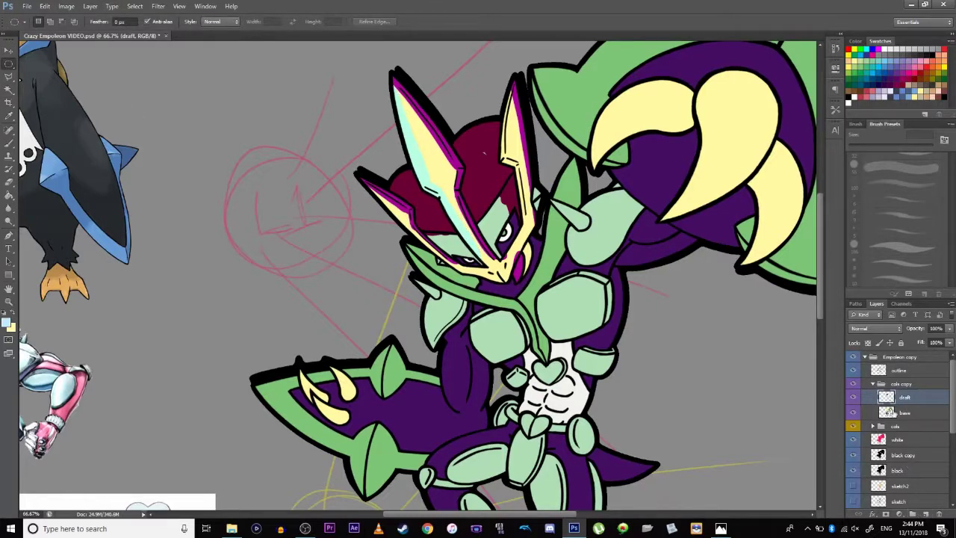
{"action": "left_click", "coordinate": [903, 417]}
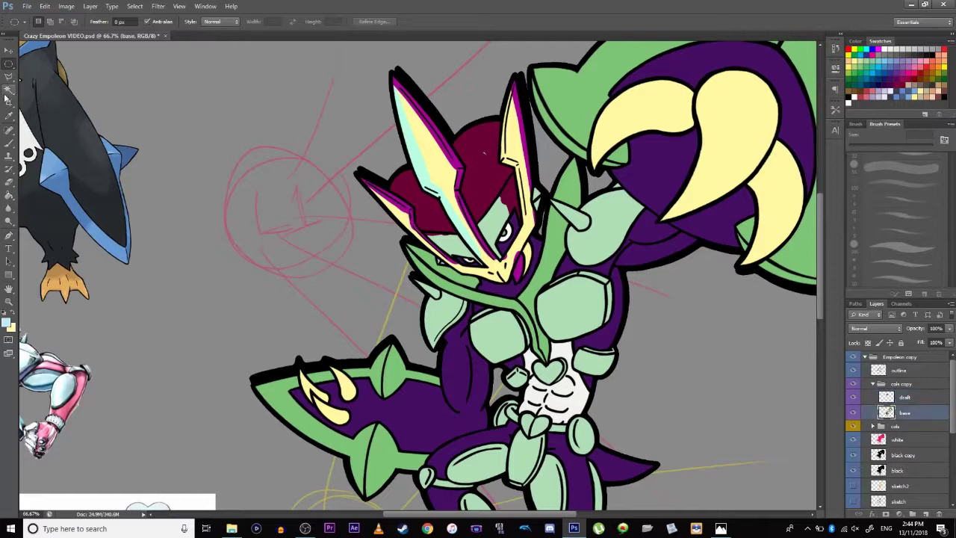
{"action": "left_click", "coordinate": [9, 88]}
{"action": "left_click", "coordinate": [484, 149]}
{"action": "left_click", "coordinate": [903, 399]}
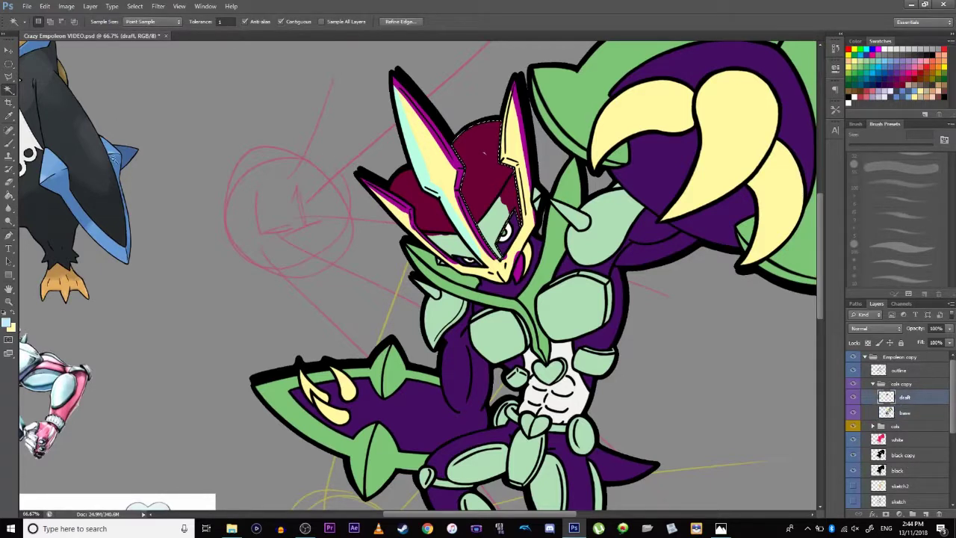
- Sample the helmet's maroon, set the foreground colour to the darker #49001a, and shade the helmet's upper rim with it
{"action": "key", "text": "i"}
{"action": "left_click", "coordinate": [479, 182]}
{"action": "left_click", "coordinate": [13, 313]}
{"action": "left_click", "coordinate": [468, 201]}
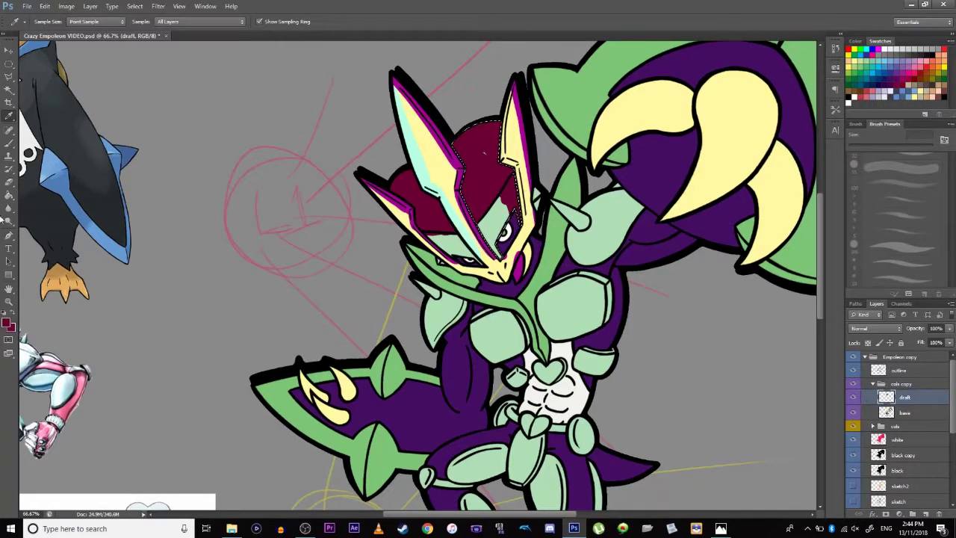
{"action": "left_click", "coordinate": [9, 141]}
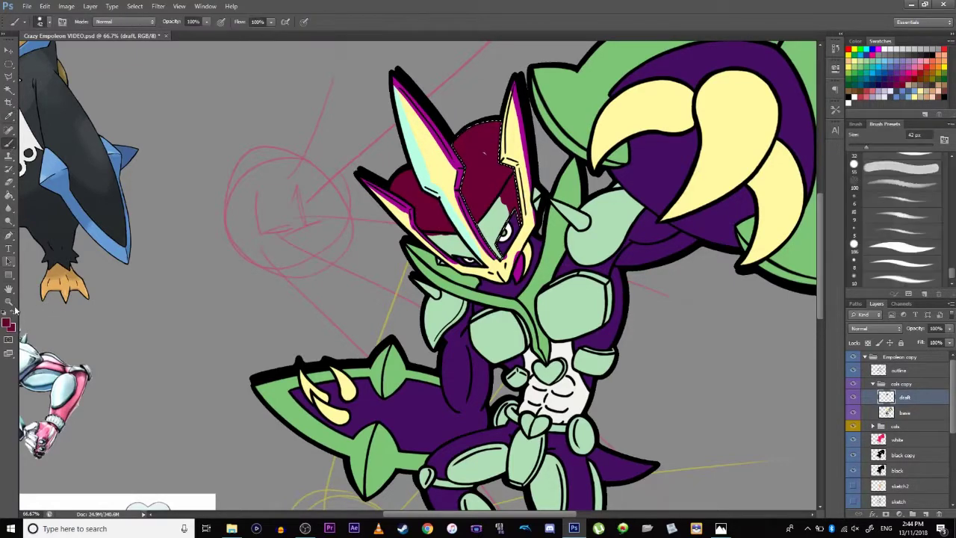
{"action": "left_click", "coordinate": [8, 322]}
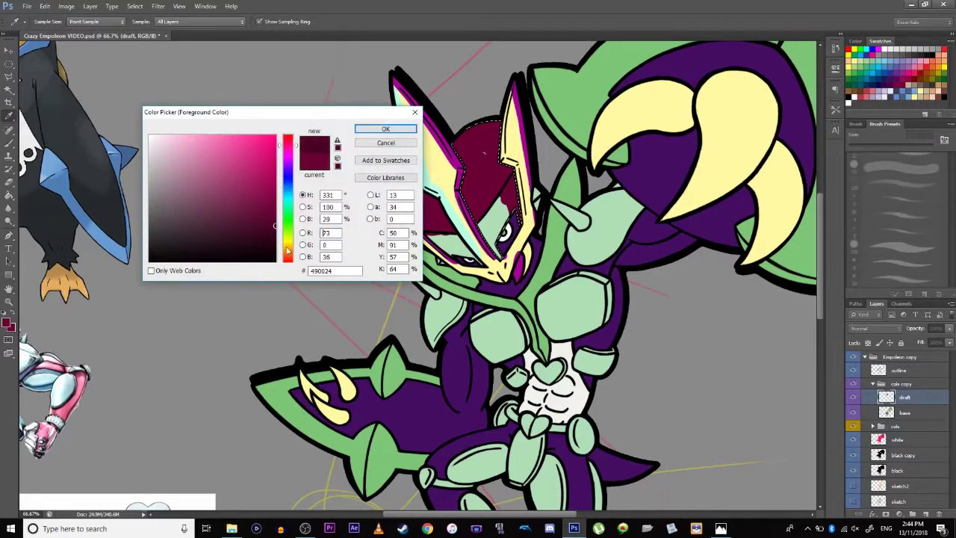
{"action": "left_click_drag", "start_coordinate": [295, 154], "coordinate": [298, 143]}
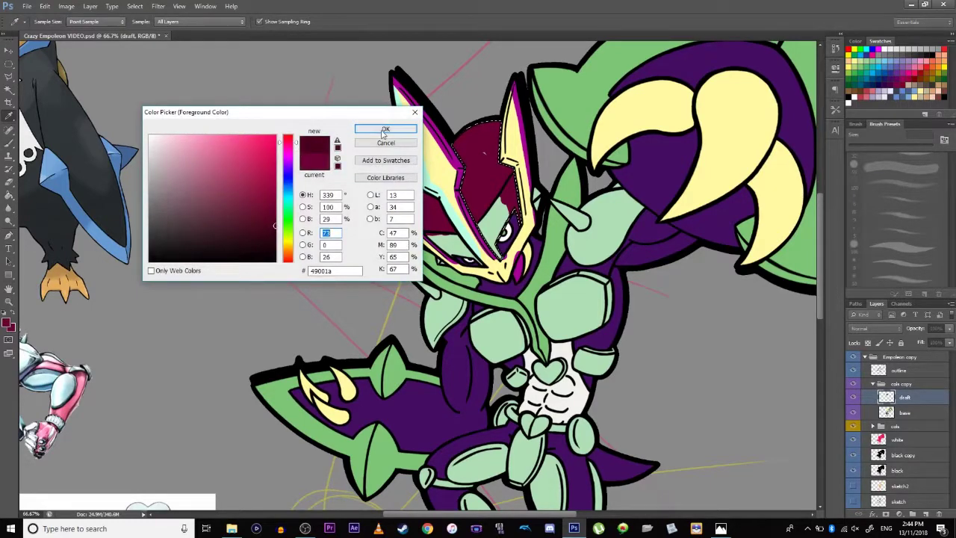
{"action": "left_click", "coordinate": [384, 130]}
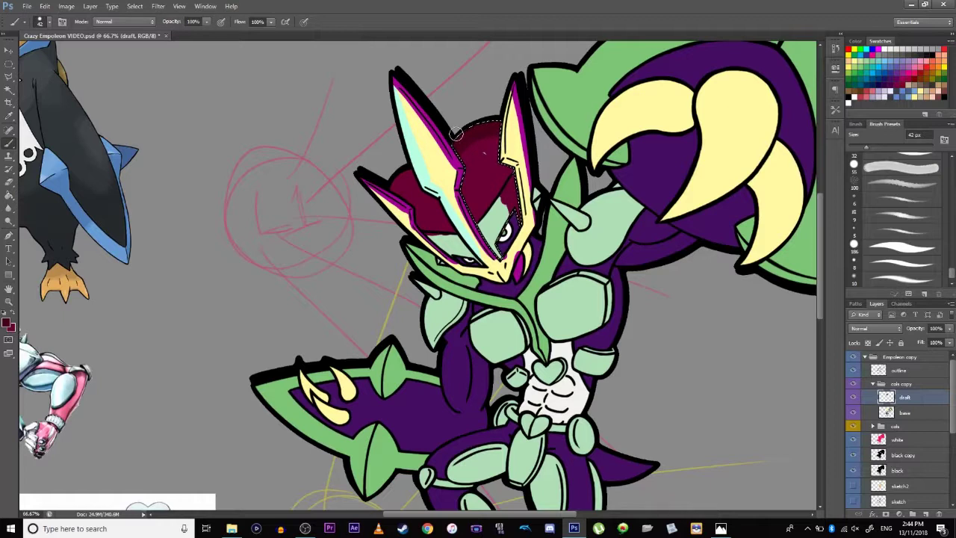
- Deselect the helmet area, then collapse and hide the cols copy group to show the blue and gold colouring
{"action": "left_click", "coordinate": [9, 64]}
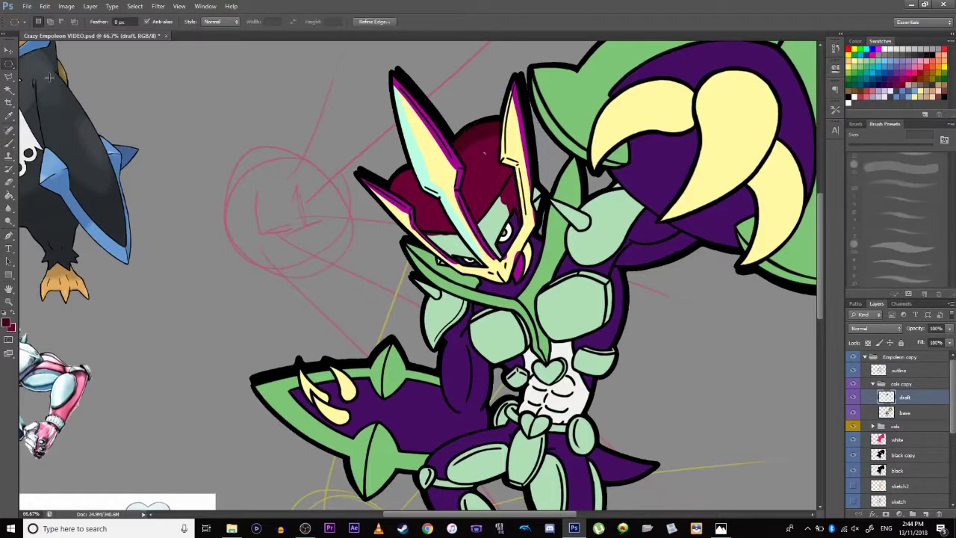
{"action": "left_click", "coordinate": [874, 386]}
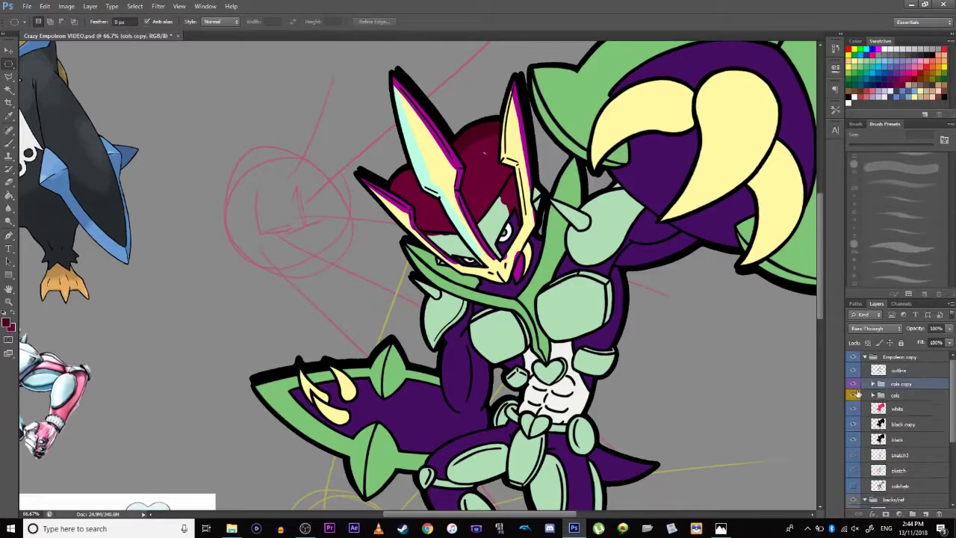
{"action": "left_click", "coordinate": [853, 384]}
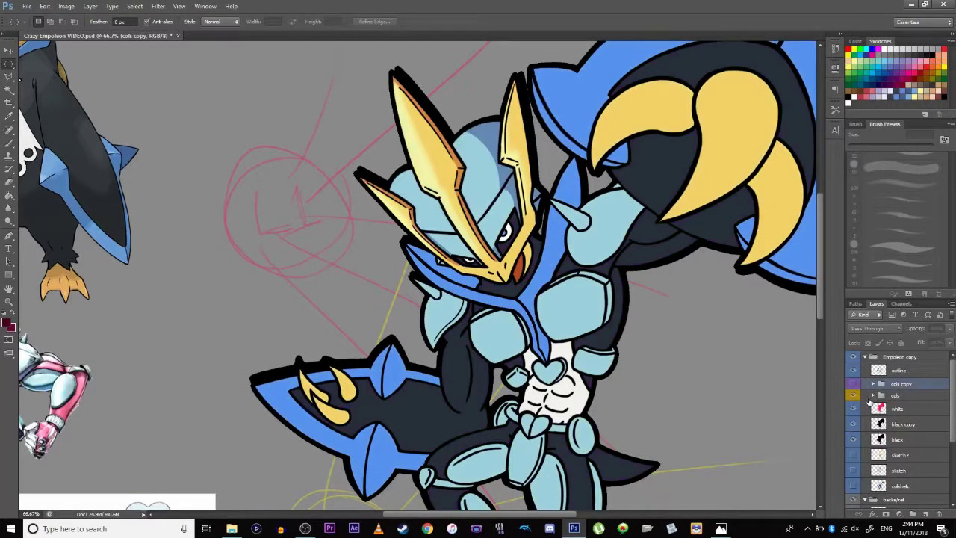
{"action": "left_click_drag", "start_coordinate": [388, 271], "coordinate": [369, 283]}
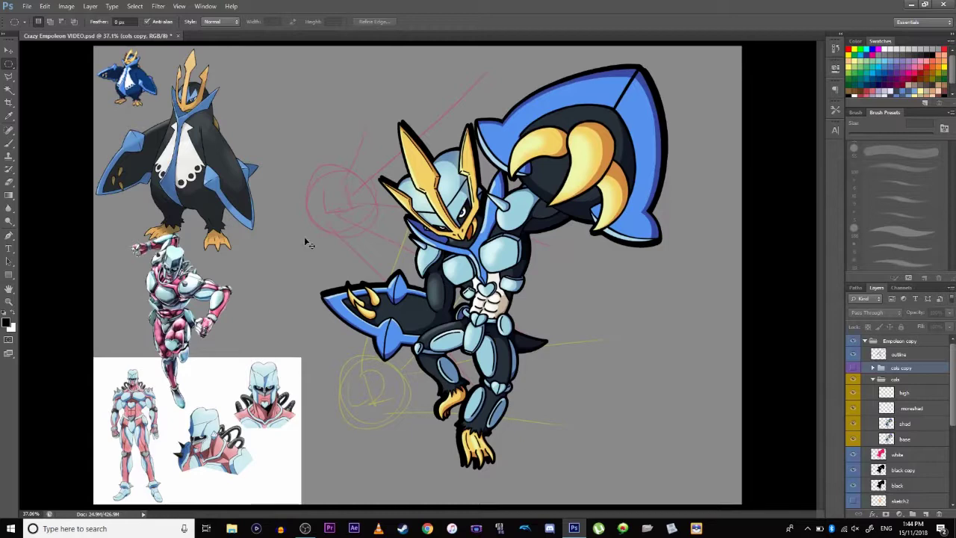
- Try a polygonal lasso selection over the helmet's upper shadow beside the shorter spike, activate the high layer, and clear the selection
{"action": "scroll", "coordinate": [304, 236], "scroll_direction": "up", "scroll_amount": 4}
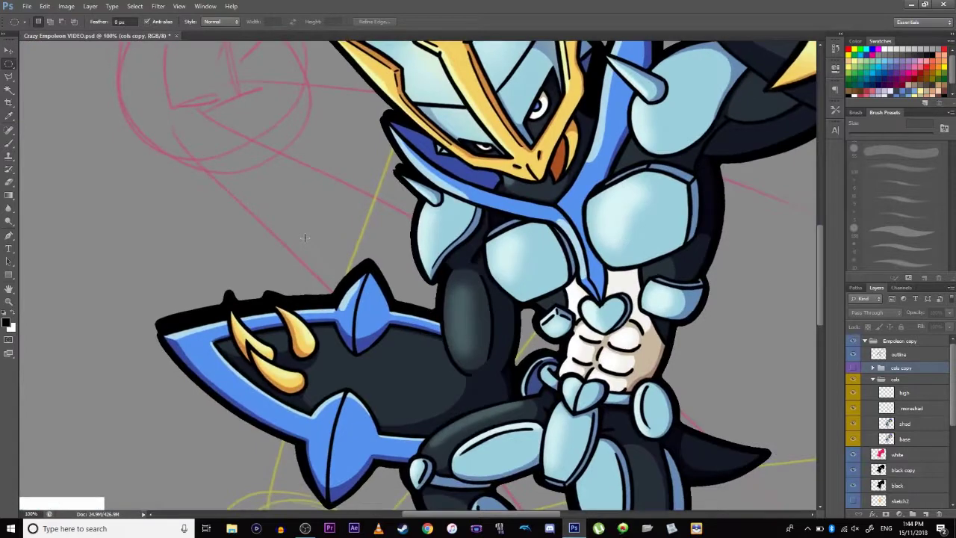
{"action": "left_click_drag", "start_coordinate": [305, 237], "coordinate": [290, 423]}
{"action": "left_click", "coordinate": [6, 78]}
{"action": "left_click", "coordinate": [7, 77]}
{"action": "mouse_move", "coordinate": [479, 131]}
{"action": "left_mouse_down"}
{"action": "mouse_move", "coordinate": [486, 183]}
{"action": "mouse_move", "coordinate": [471, 254]}
{"action": "mouse_move", "coordinate": [480, 224]}
{"action": "mouse_move", "coordinate": [459, 187]}
{"action": "left_mouse_up"}
{"action": "left_click_drag", "start_coordinate": [443, 125], "coordinate": [478, 132]}
{"action": "left_click", "coordinate": [905, 394]}
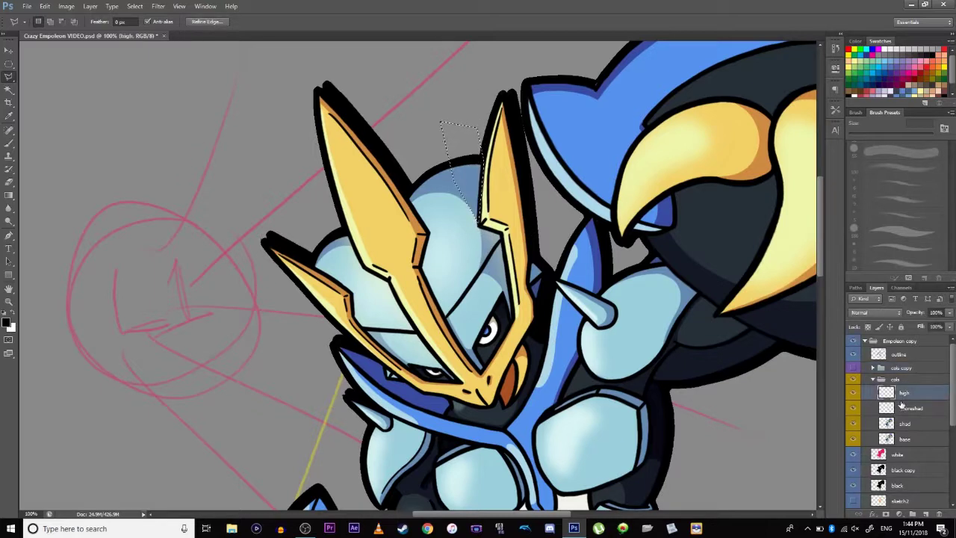
{"action": "left_click", "coordinate": [10, 63]}
{"action": "left_click", "coordinate": [54, 74]}
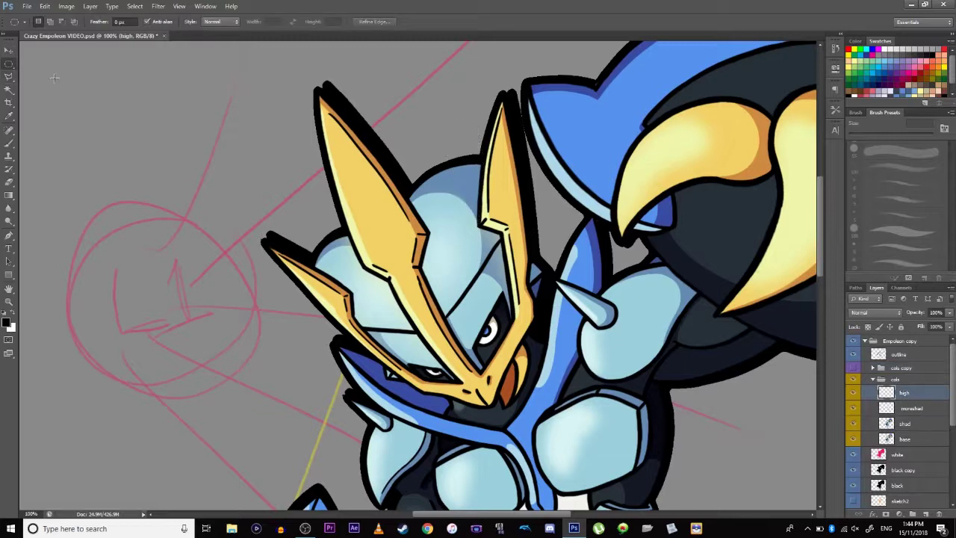
- Select the helmet's upper shaded areas from the shad layer with the Magic Wand, return to the high layer, and deselect
{"action": "left_click", "coordinate": [10, 142]}
{"action": "left_click", "coordinate": [15, 136]}
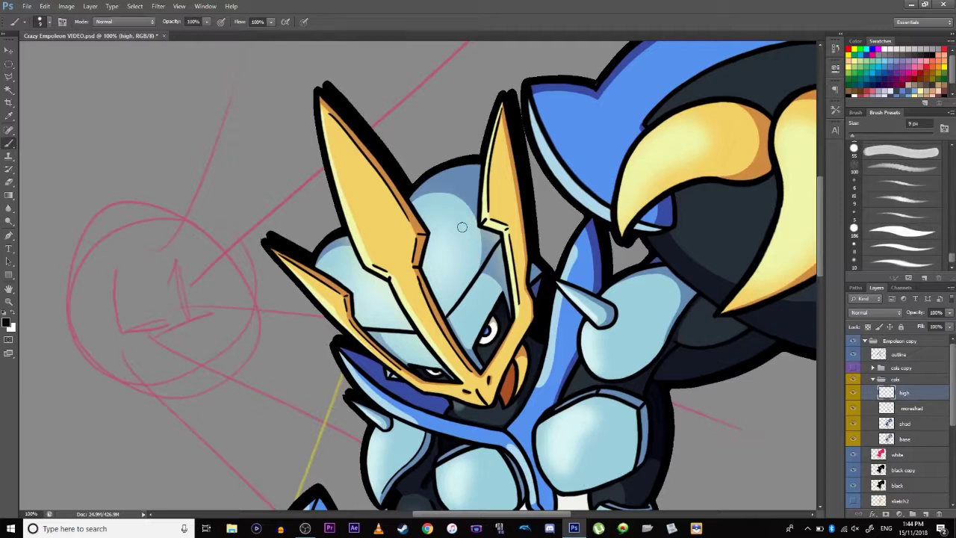
{"action": "left_click", "coordinate": [919, 424]}
{"action": "left_click", "coordinate": [9, 89]}
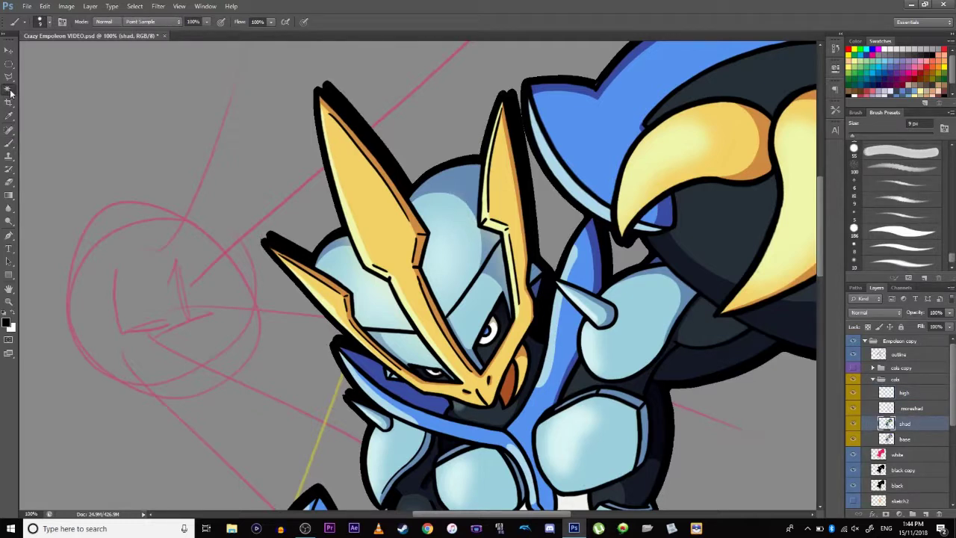
{"action": "left_click", "coordinate": [464, 179]}
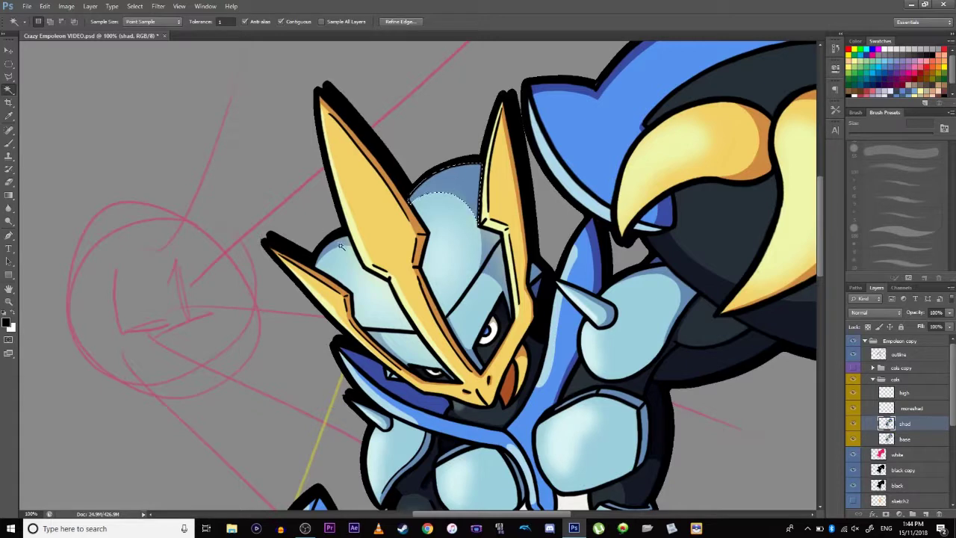
{"action": "left_click", "coordinate": [904, 393]}
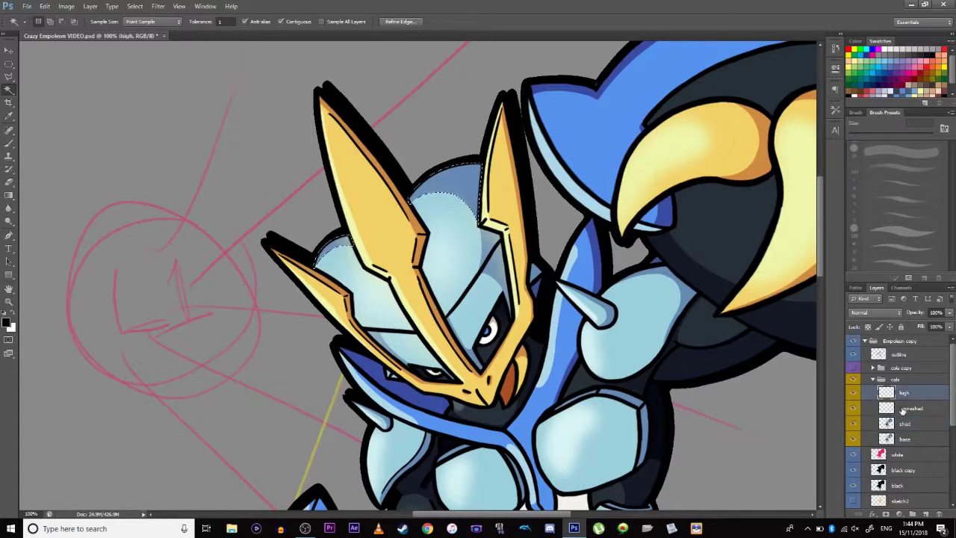
{"action": "left_click", "coordinate": [8, 64]}
{"action": "left_click", "coordinate": [54, 74]}
{"action": "key", "text": "ctrl+minus"}
{"action": "key", "text": "ctrl+minus"}
{"action": "key", "text": "ctrl+minus"}
{"action": "key", "text": "ctrl+minus"}
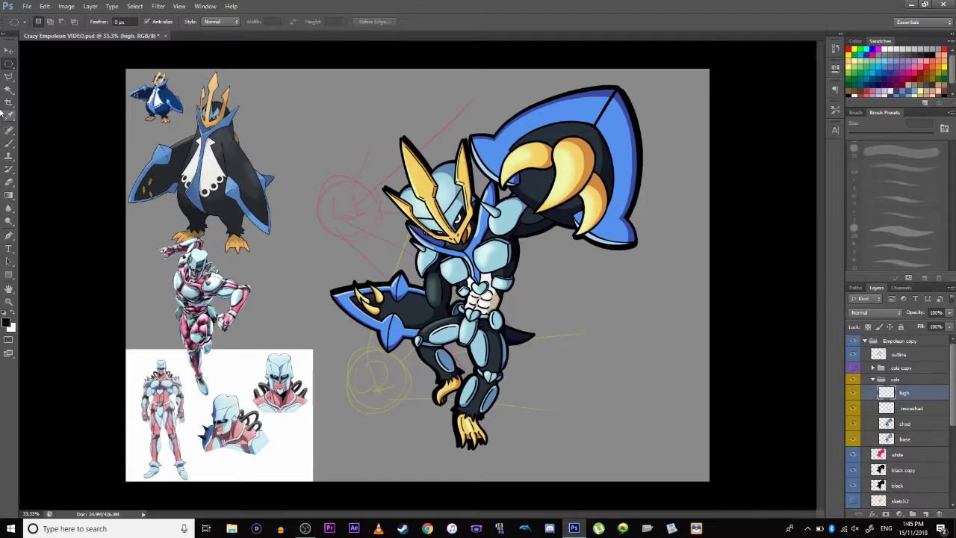
- Show the cols copy group and expand it to examine the green and purple variant's shading layers
{"action": "left_click", "coordinate": [8, 144]}
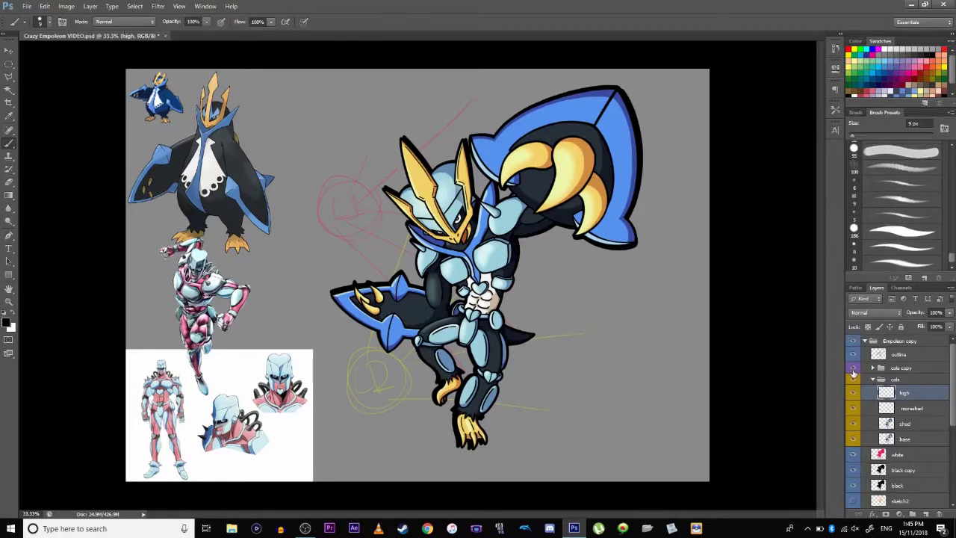
{"action": "left_click", "coordinate": [853, 367]}
{"action": "left_click", "coordinate": [873, 368]}
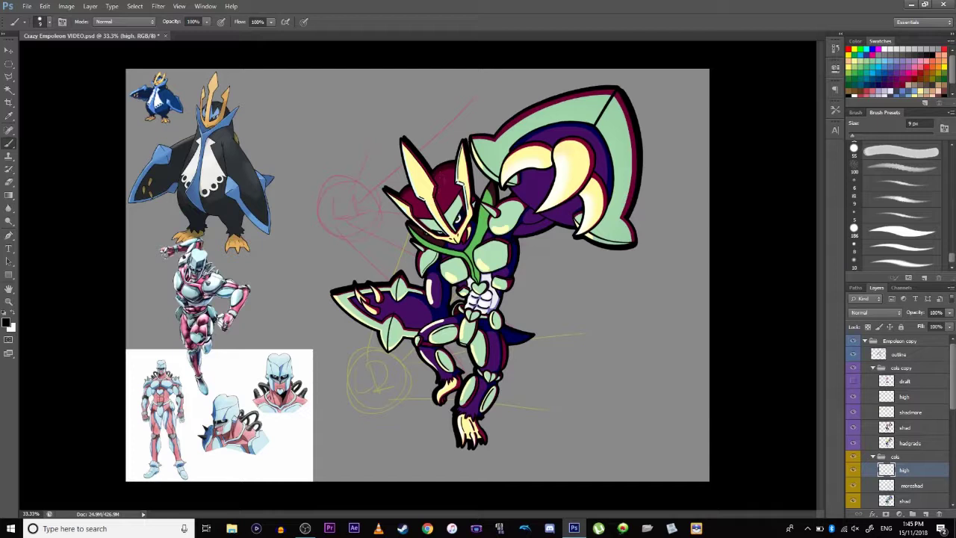
{"action": "key", "text": "m"}
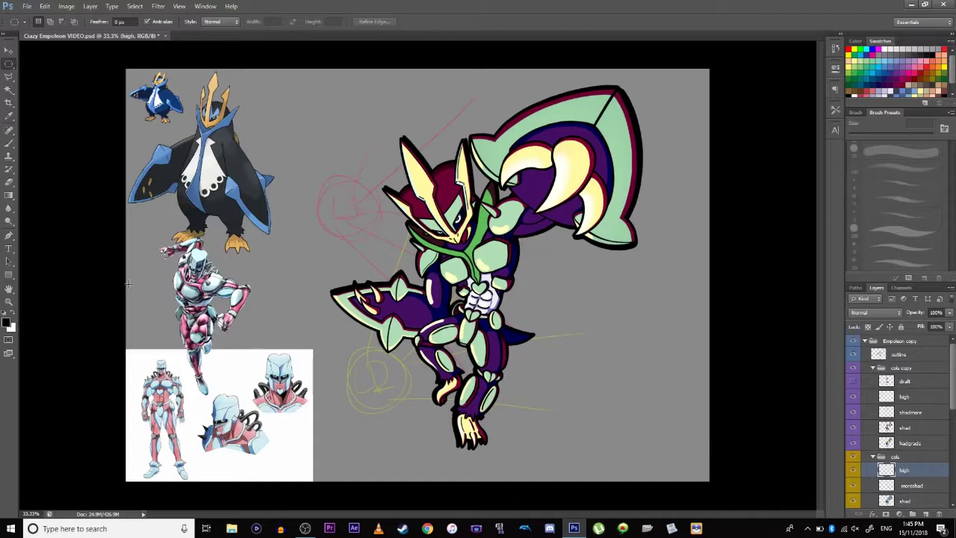
- Switch to File Explorer, preview the colour wheel image in the Art Tutorials folder, and close the window
{"action": "left_click", "coordinate": [232, 528]}
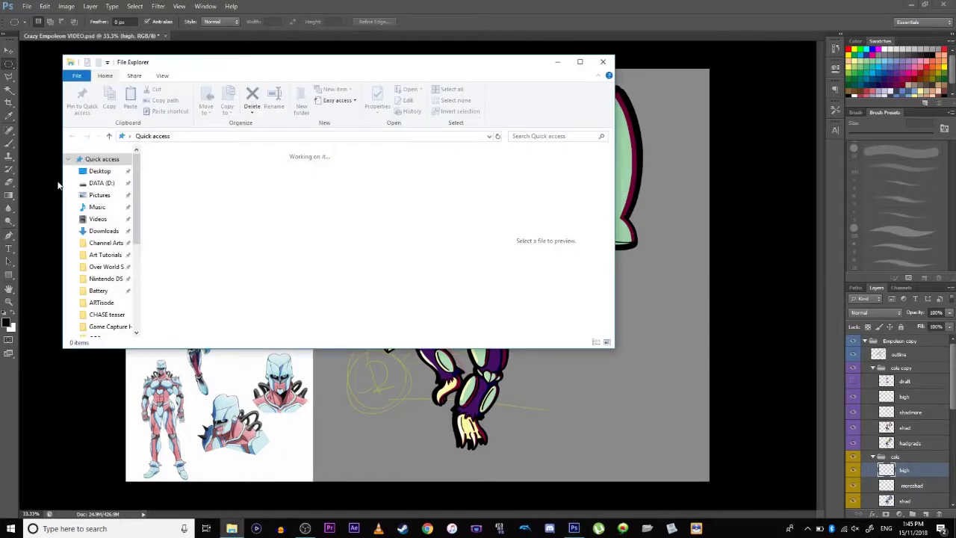
{"action": "left_click", "coordinate": [107, 255]}
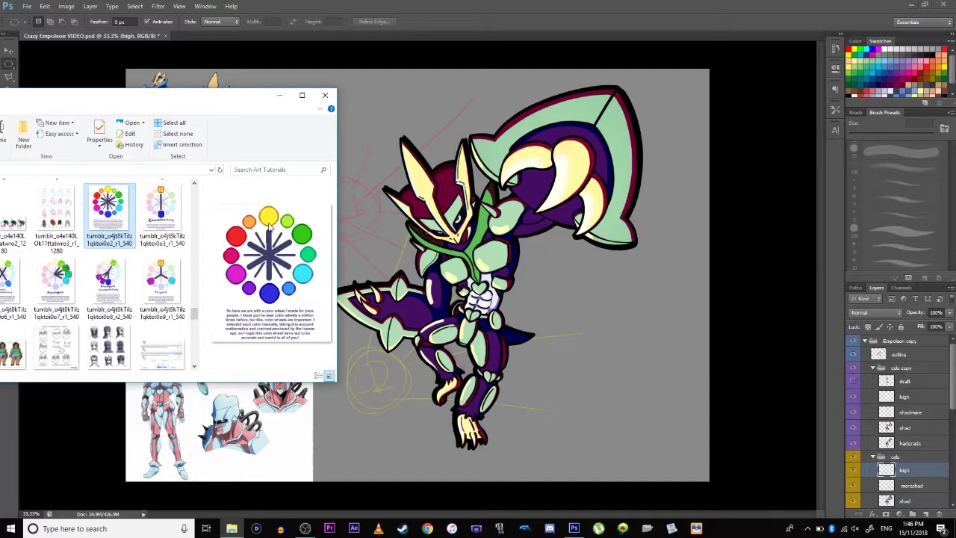
{"action": "left_click", "coordinate": [325, 95]}
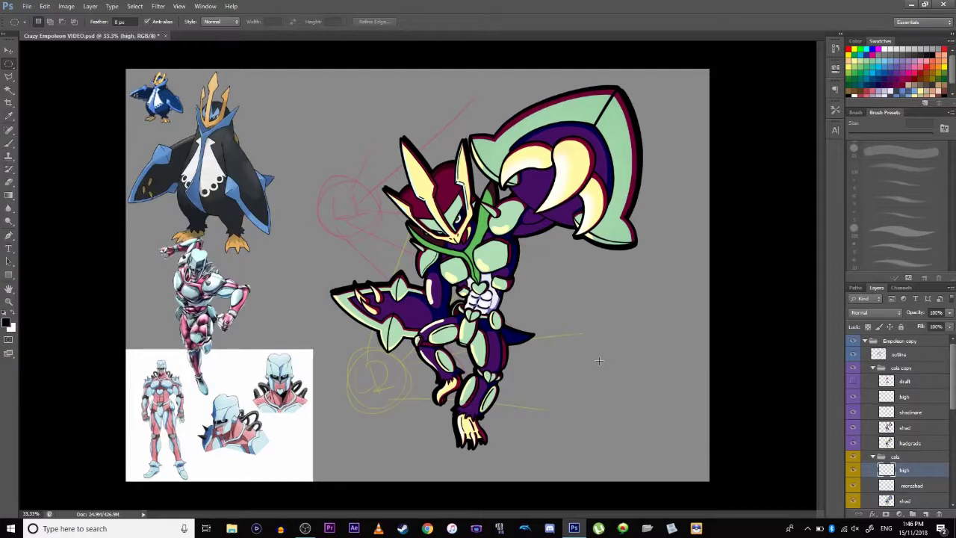
- Collapse and hide the cols copy group, and add a layer named amb1 above the high layer in cols
{"action": "left_click", "coordinate": [873, 368]}
{"action": "left_click", "coordinate": [853, 368]}
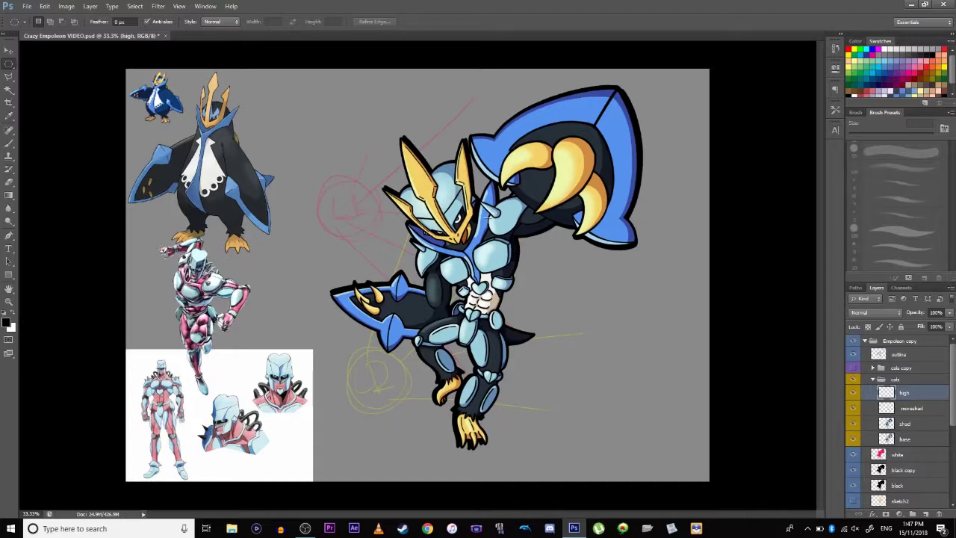
{"action": "left_click", "coordinate": [924, 514]}
{"action": "double_click", "coordinate": [906, 394]}
{"action": "type", "text": "amb1"}
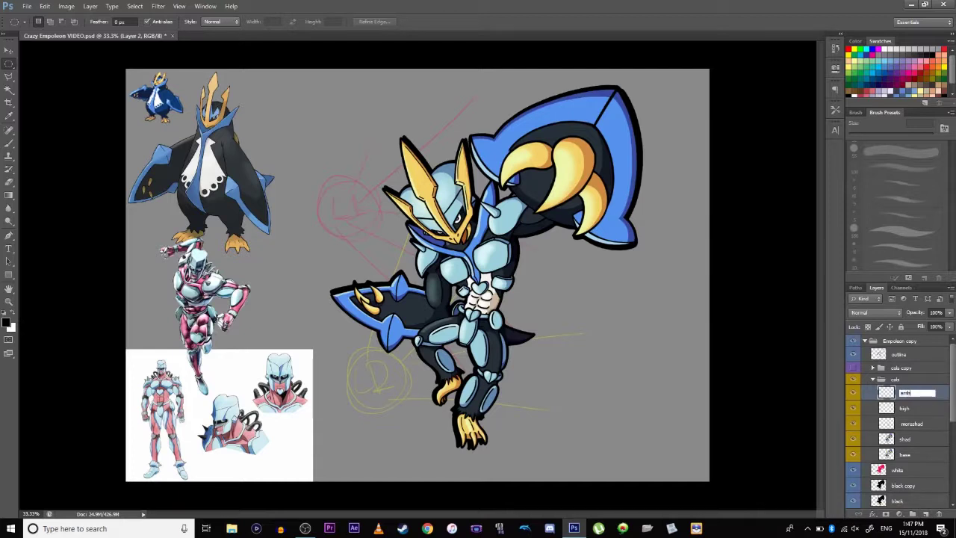
{"action": "key", "text": "Return"}
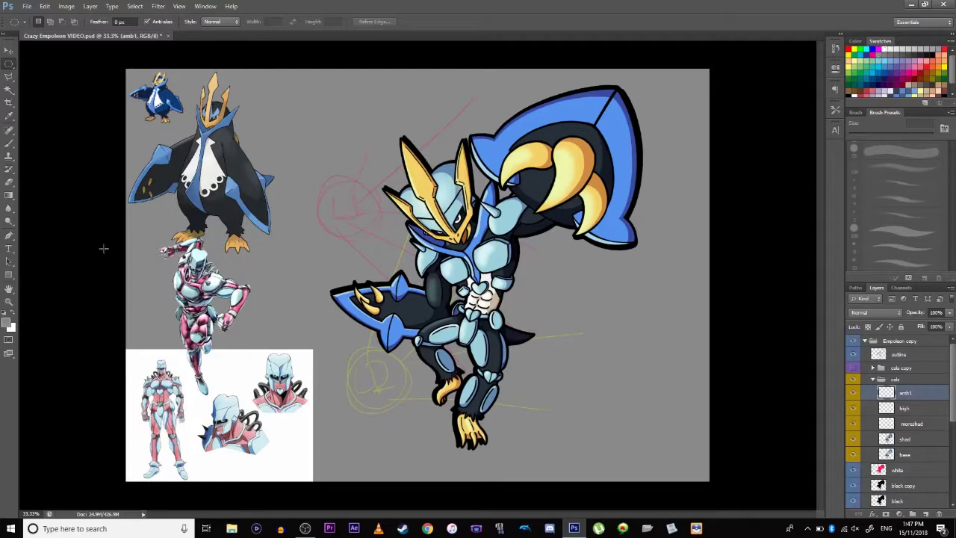
- Choose a dark grey for the gradient, select the whole figure's silhouette from the white layer, and return to amb1
{"action": "left_click", "coordinate": [15, 317]}
{"action": "left_click", "coordinate": [913, 48]}
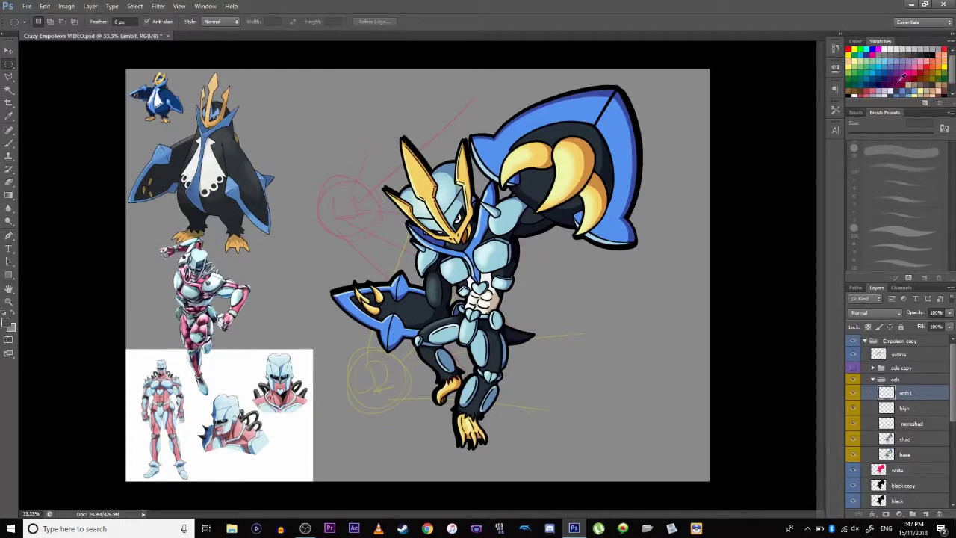
{"action": "left_click", "coordinate": [887, 471]}
{"action": "left_click", "coordinate": [10, 90]}
{"action": "left_click", "coordinate": [470, 260]}
{"action": "left_click", "coordinate": [904, 393]}
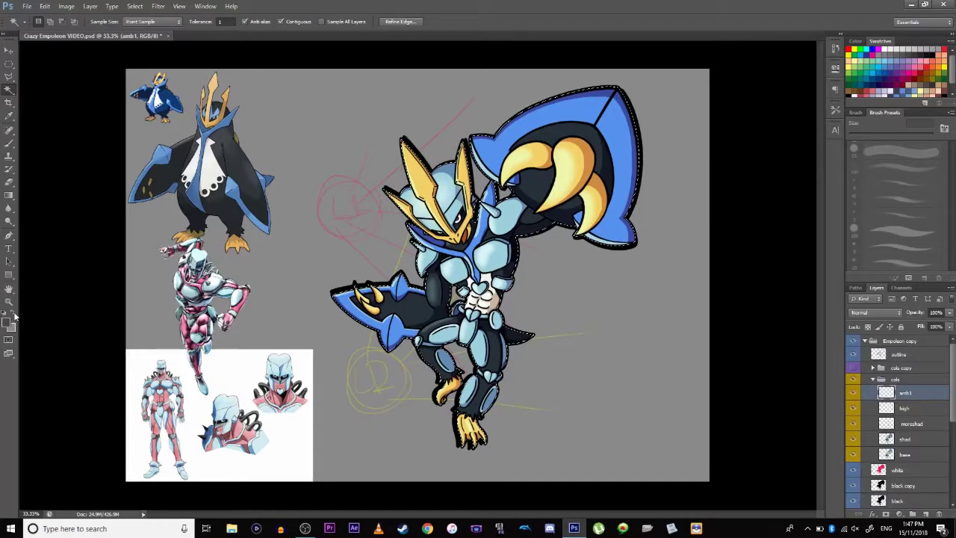
- Fill the selected figure on amb1 with a grey radial gradient and set the layer's blend mode to Overlay
{"action": "left_click", "coordinate": [9, 195]}
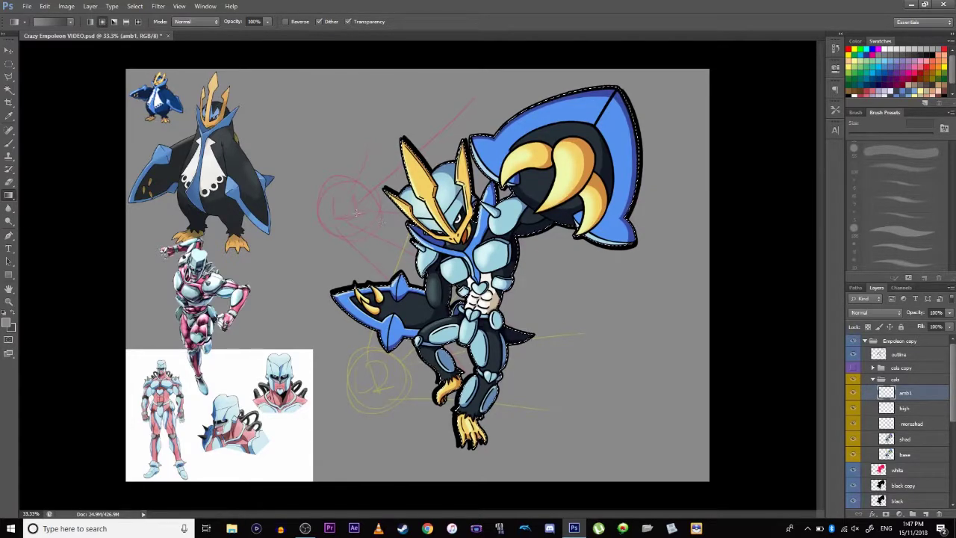
{"action": "key", "text": "alt+BackSpace"}
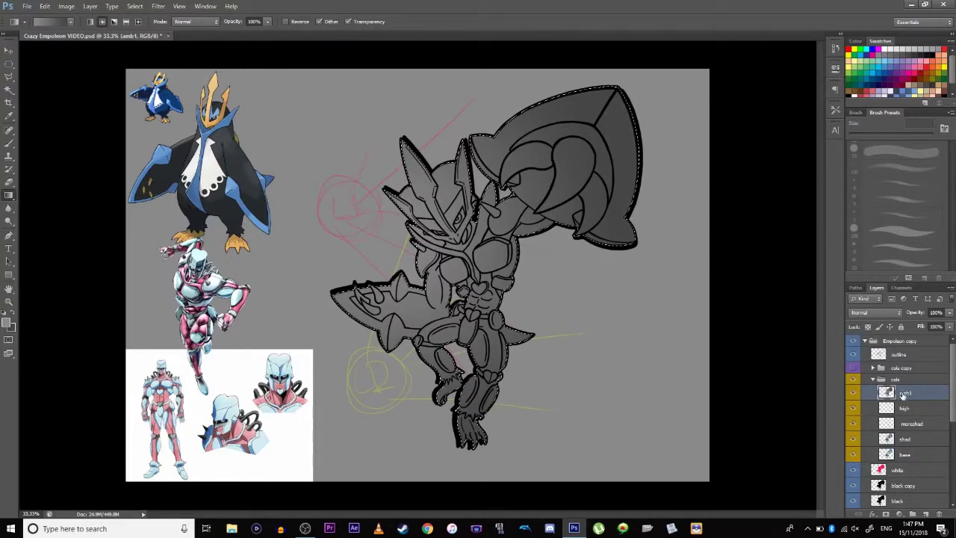
{"action": "left_click", "coordinate": [879, 313]}
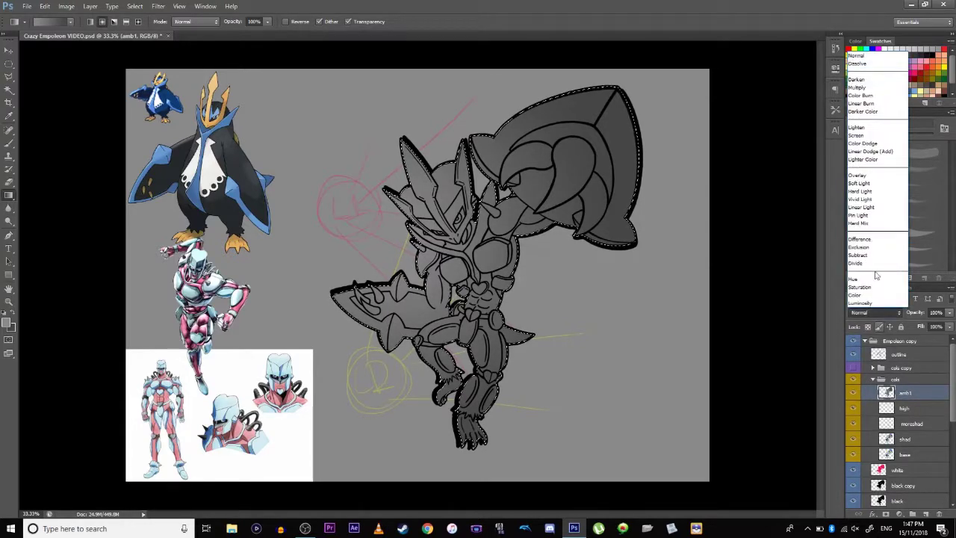
{"action": "left_click", "coordinate": [856, 175]}
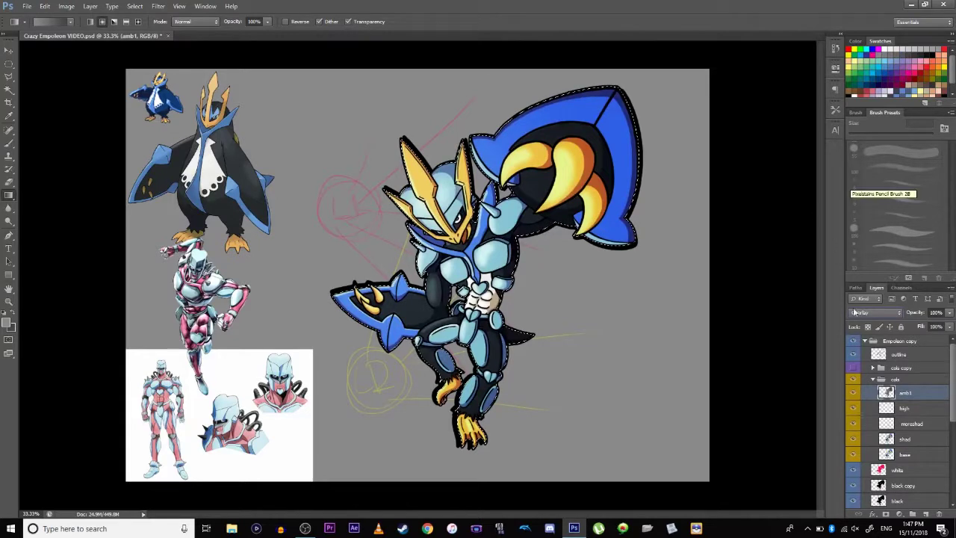
- Toggle the amb1 layer's visibility to compare the figure with and without the Overlay gradient
{"action": "left_click", "coordinate": [853, 395]}
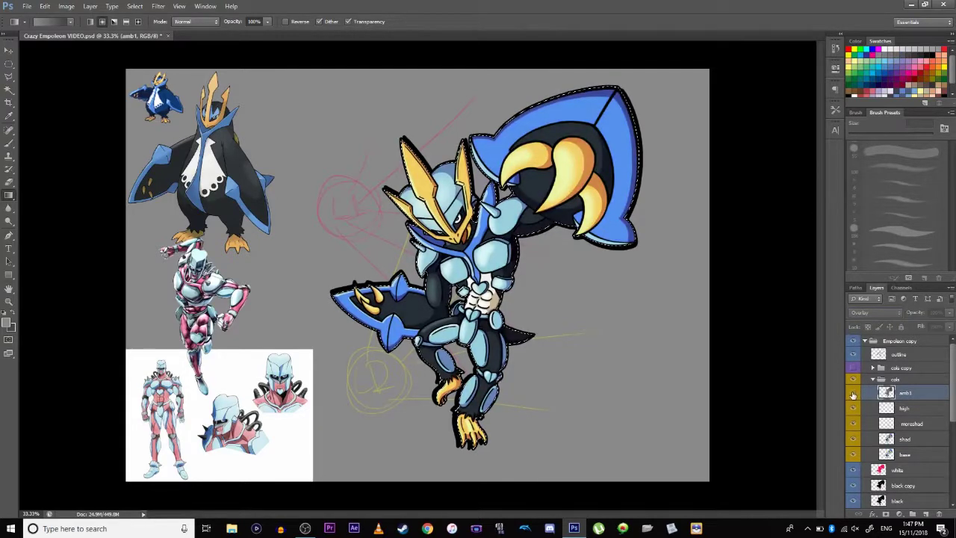
{"action": "left_click", "coordinate": [854, 393]}
{"action": "left_click", "coordinate": [853, 394]}
{"action": "left_click", "coordinate": [854, 395]}
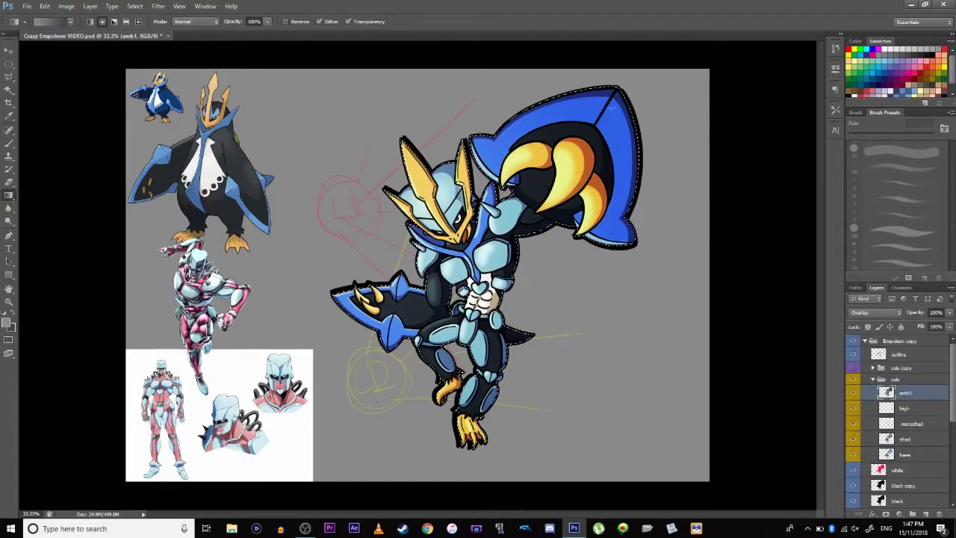
- Set the dark gradient colour to #595959 and redraw the radial gradient from the red light-source circle across the figure
{"action": "left_click", "coordinate": [8, 322]}
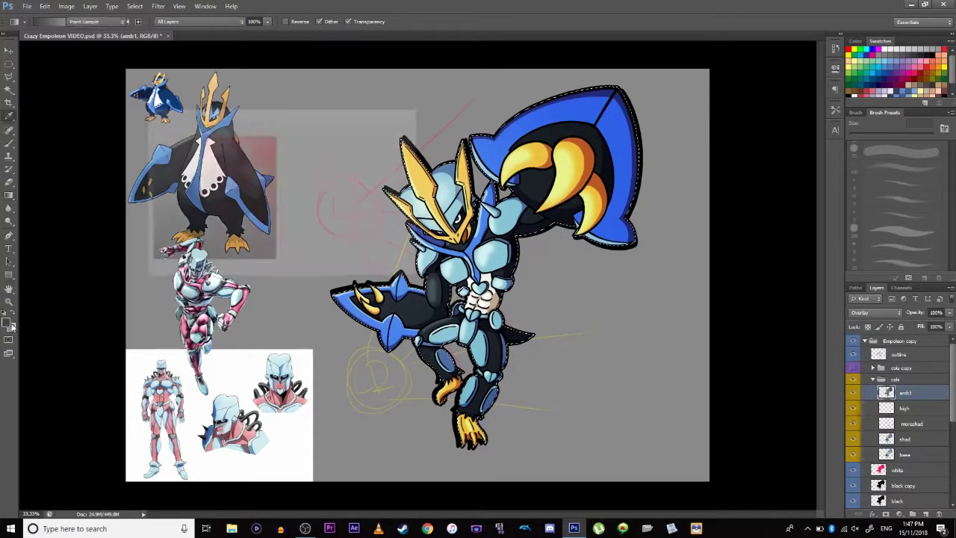
{"action": "left_click", "coordinate": [150, 217]}
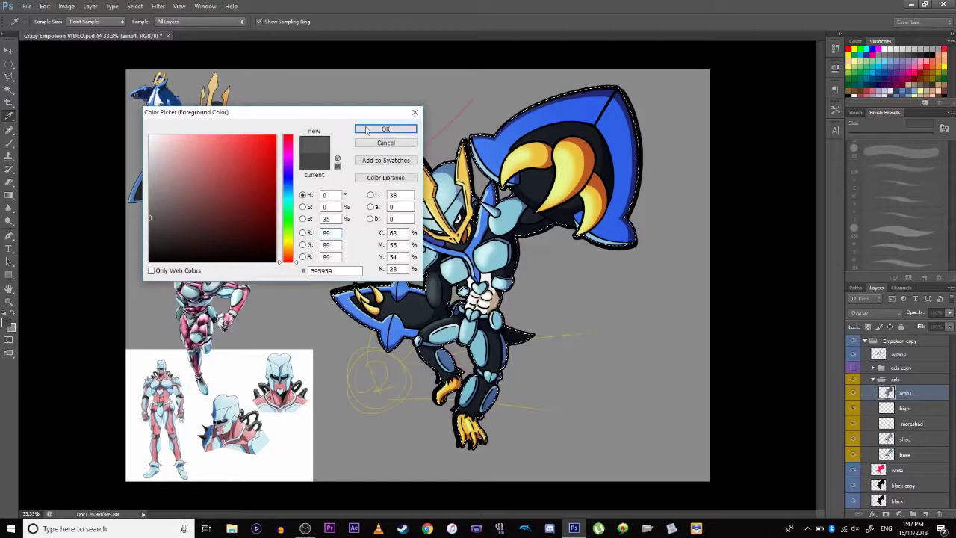
{"action": "key", "text": "Return"}
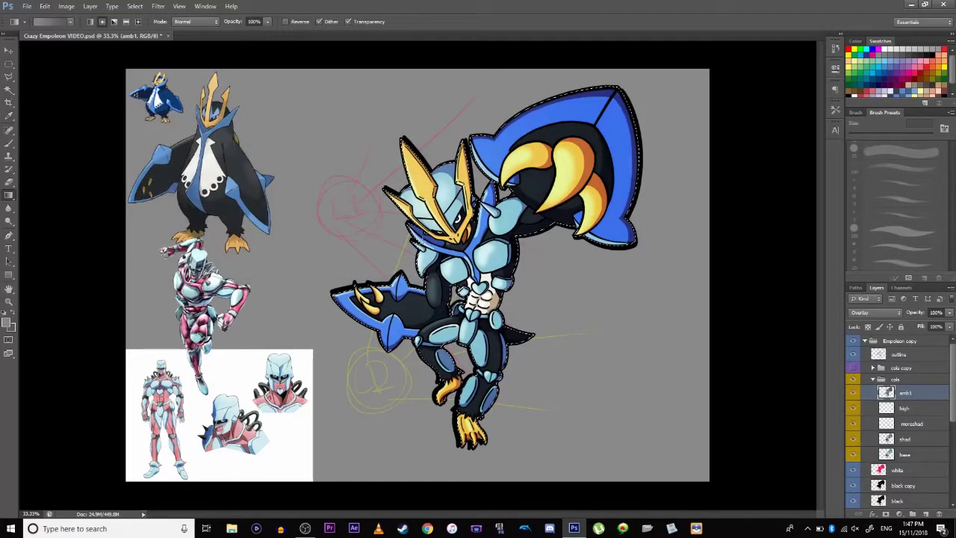
{"action": "left_click_drag", "start_coordinate": [351, 217], "coordinate": [564, 309]}
{"action": "left_click", "coordinate": [65, 6]}
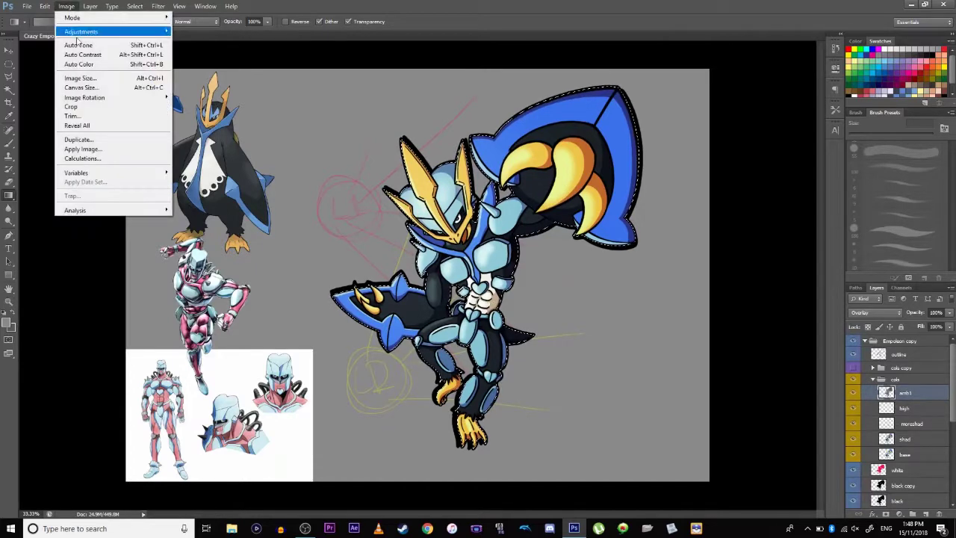
{"action": "mouse_move", "coordinate": [80, 33]}
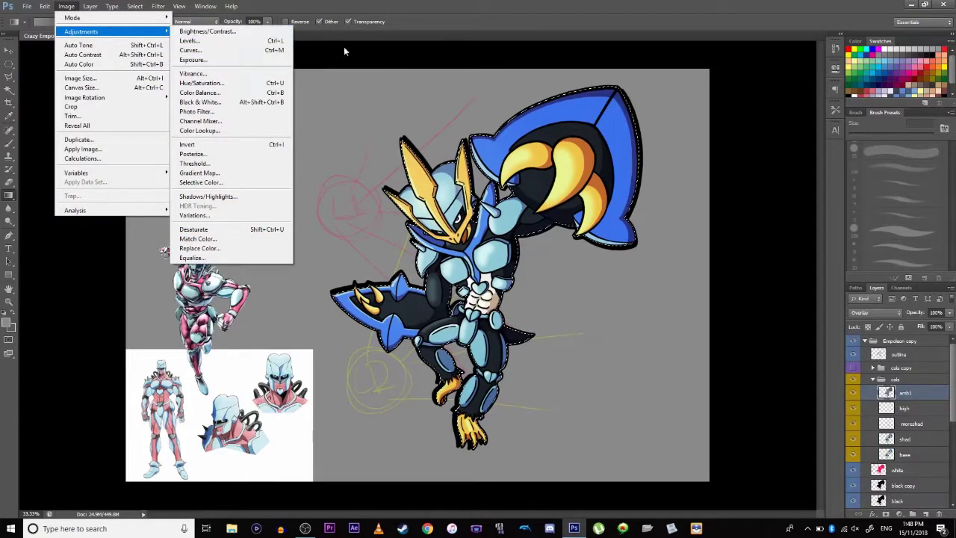
{"action": "left_click", "coordinate": [376, 6]}
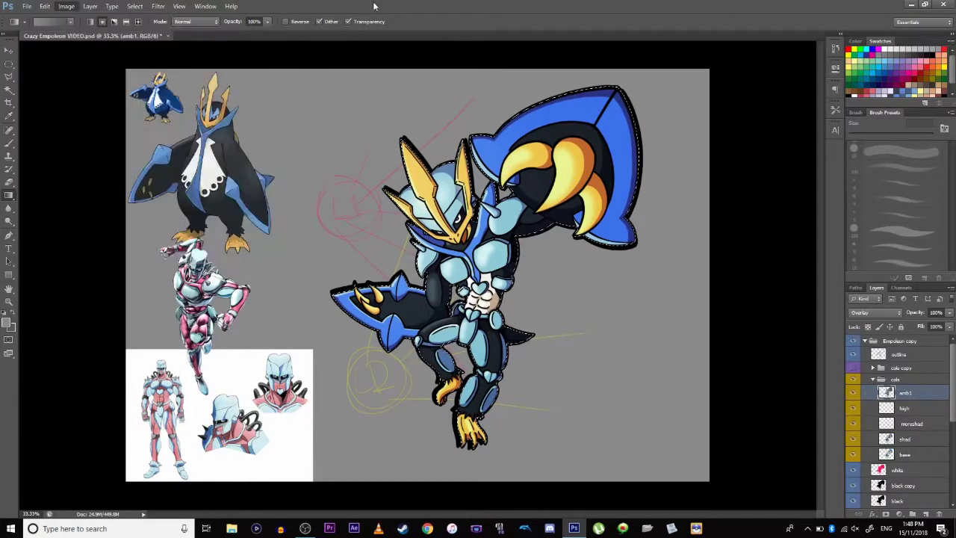
- Toggle the amb1 layer's visibility to compare the figure with and without the redrawn gradient
{"action": "left_click", "coordinate": [853, 394]}
{"action": "left_click", "coordinate": [853, 394]}
{"action": "left_click", "coordinate": [853, 394]}
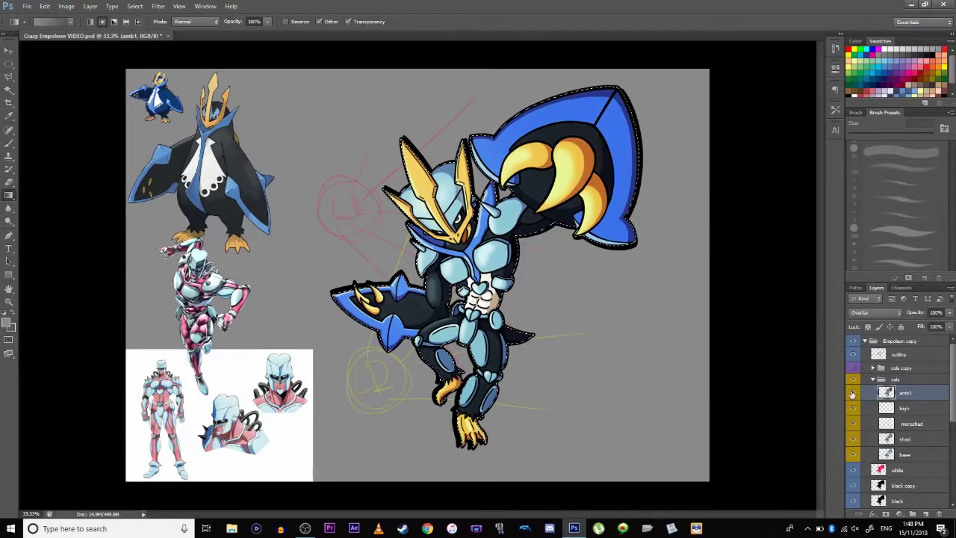
{"action": "left_click", "coordinate": [853, 394]}
{"action": "left_click", "coordinate": [853, 393]}
{"action": "left_click", "coordinate": [852, 393]}
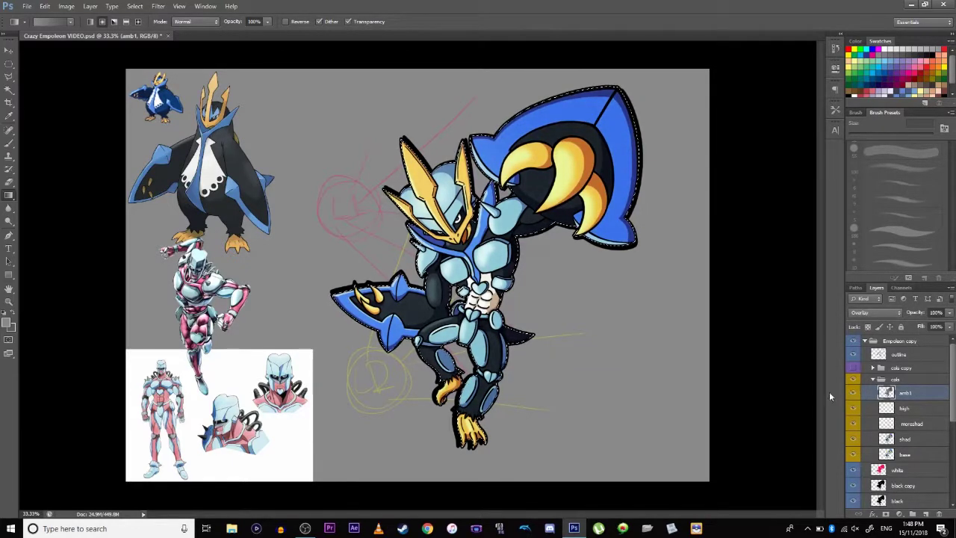
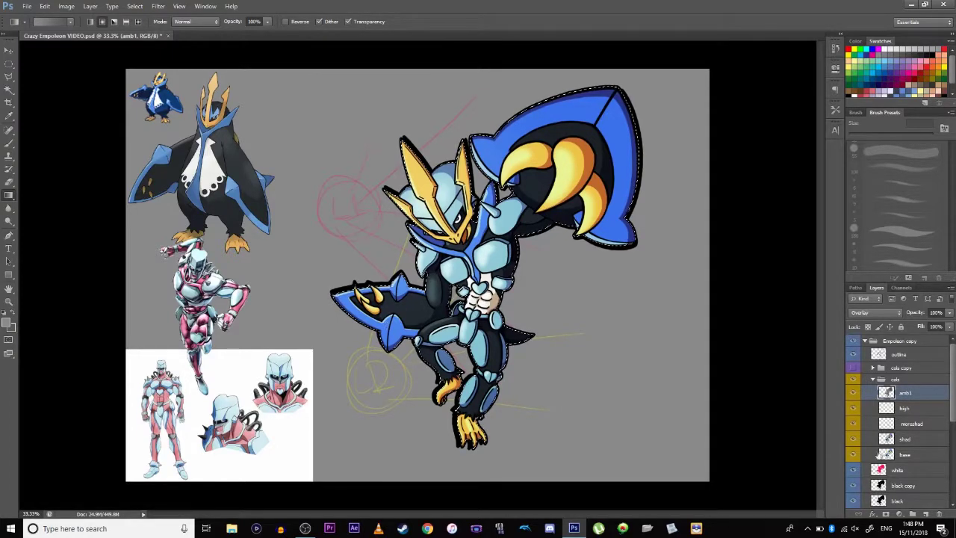
- Select the raised fin's blue and black areas and its claws from the base layer, and return to amb1
{"action": "left_click", "coordinate": [900, 455]}
{"action": "left_click", "coordinate": [9, 89]}
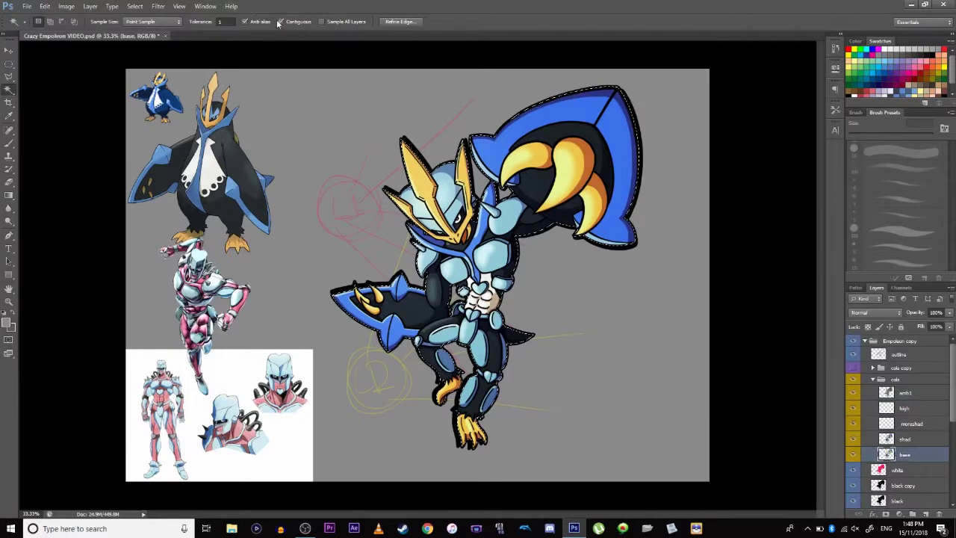
{"action": "left_click", "coordinate": [563, 112]}
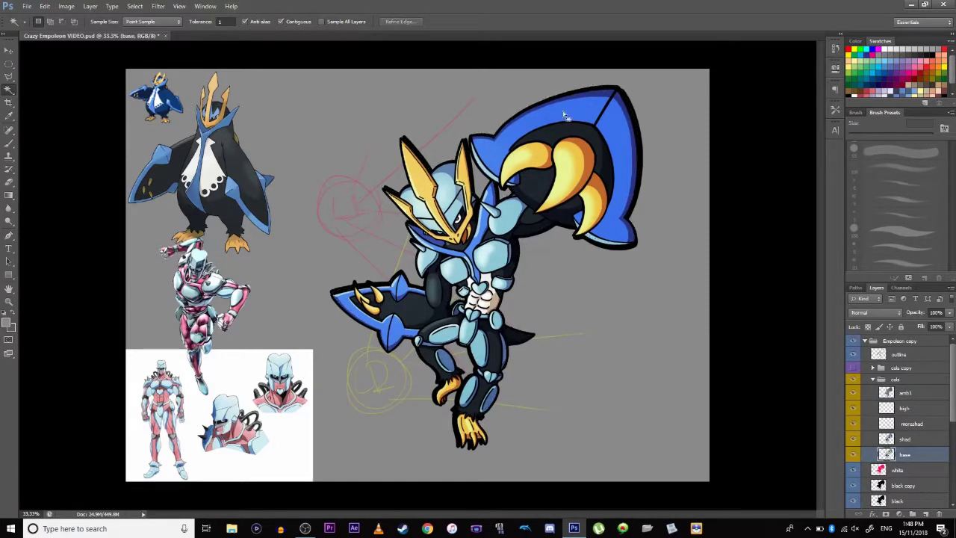
{"action": "left_click", "coordinate": [574, 162]}
{"action": "left_click", "coordinate": [531, 158]}
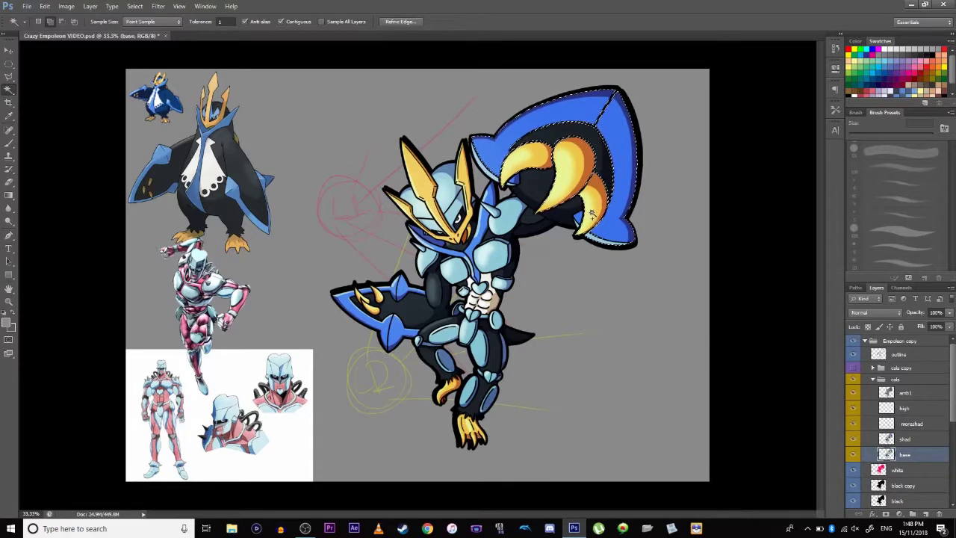
{"action": "left_click", "coordinate": [888, 351]}
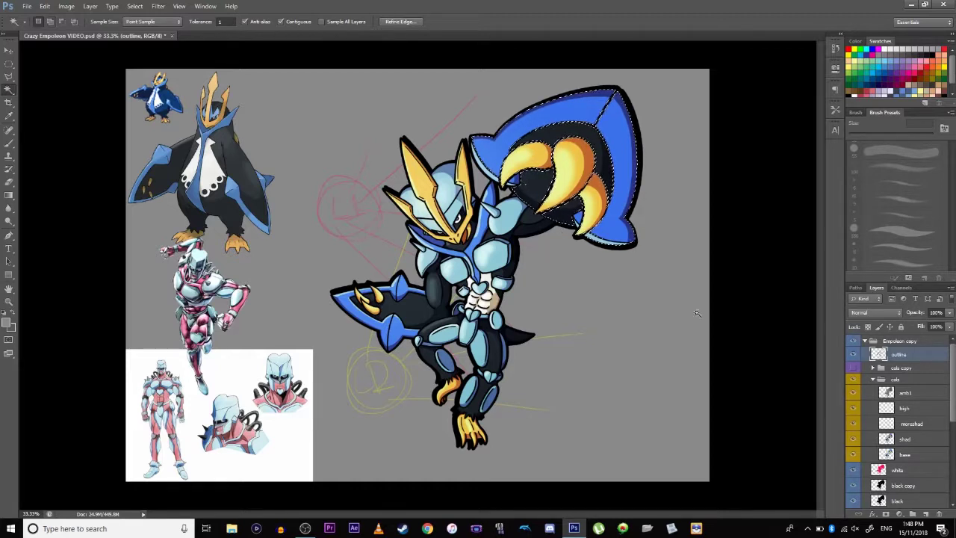
{"action": "left_click", "coordinate": [906, 396]}
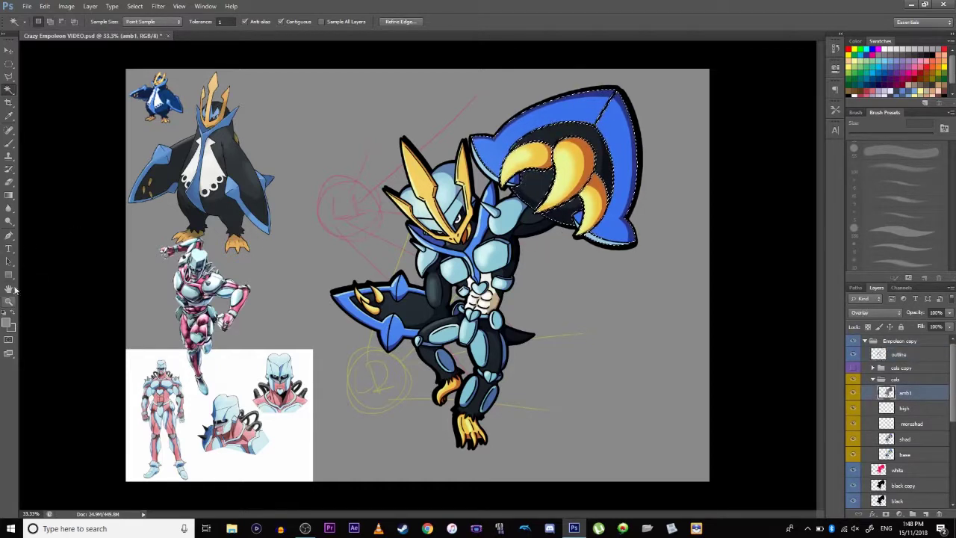
- Draw a grey radial gradient on amb1 outward from the lower inner part of the selected raised fin
{"action": "left_click", "coordinate": [8, 195]}
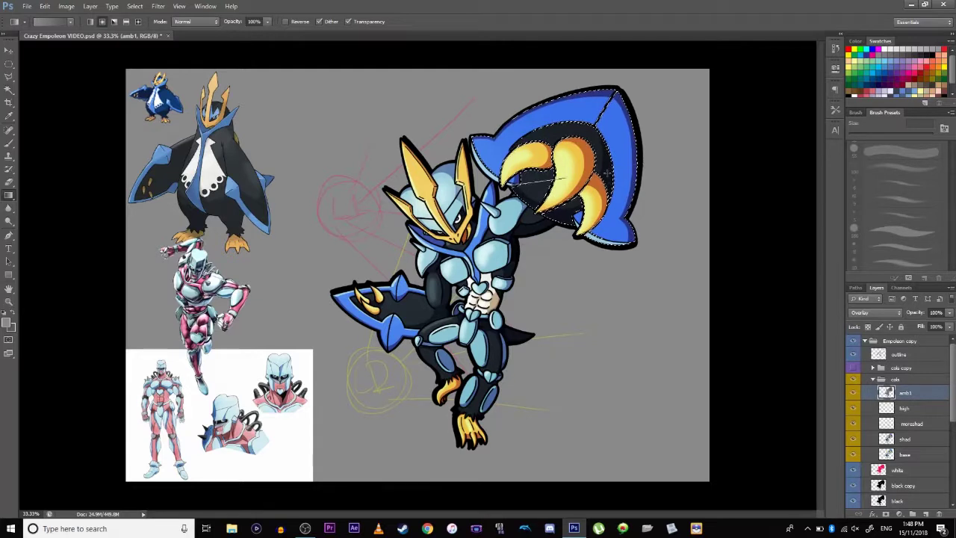
{"action": "left_click_drag", "start_coordinate": [529, 187], "coordinate": [599, 153]}
{"action": "left_click_drag", "start_coordinate": [531, 190], "coordinate": [603, 156]}
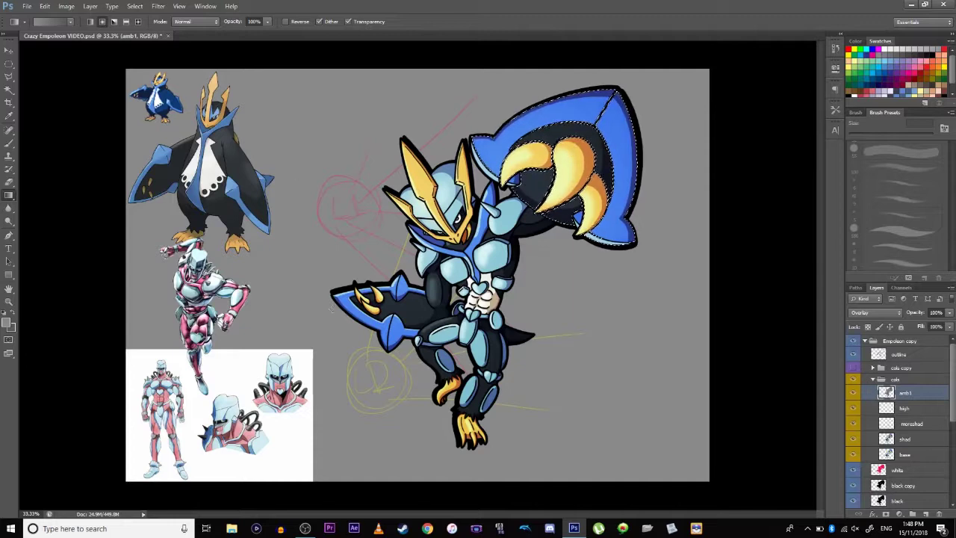
{"action": "left_click", "coordinate": [6, 323]}
{"action": "left_click", "coordinate": [384, 128]}
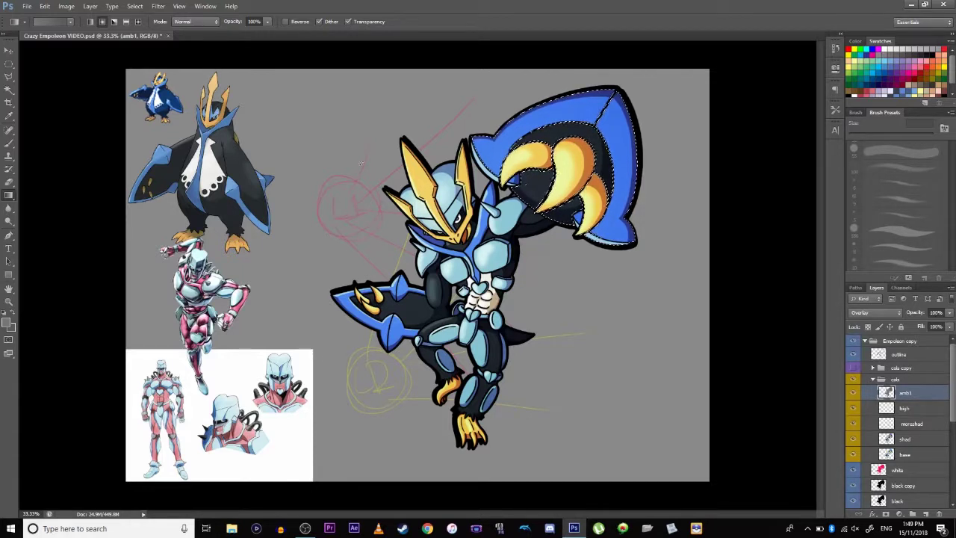
- Select the head's crest areas from the base layer and return to amb1 with the Gradient tool
{"action": "left_click", "coordinate": [9, 88]}
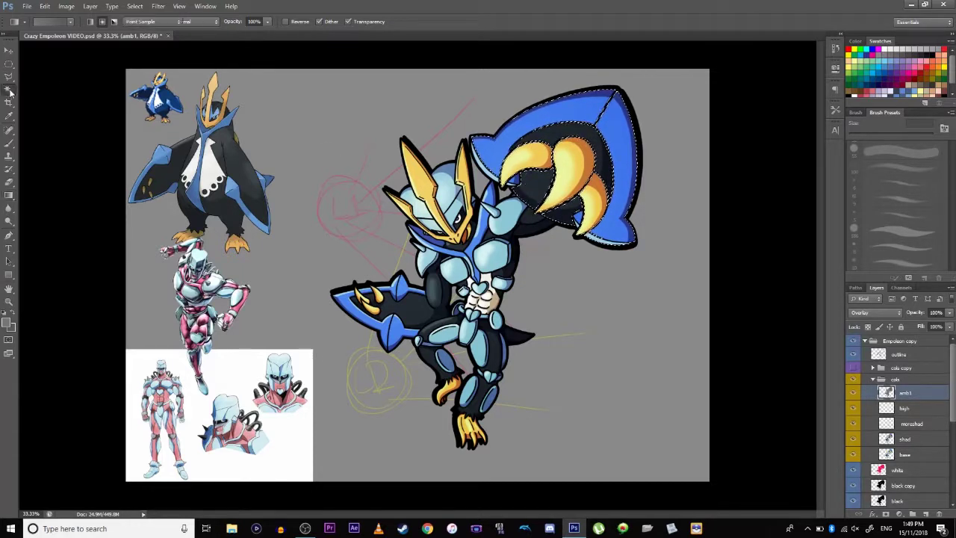
{"action": "left_click", "coordinate": [898, 460]}
{"action": "left_click", "coordinate": [424, 212]}
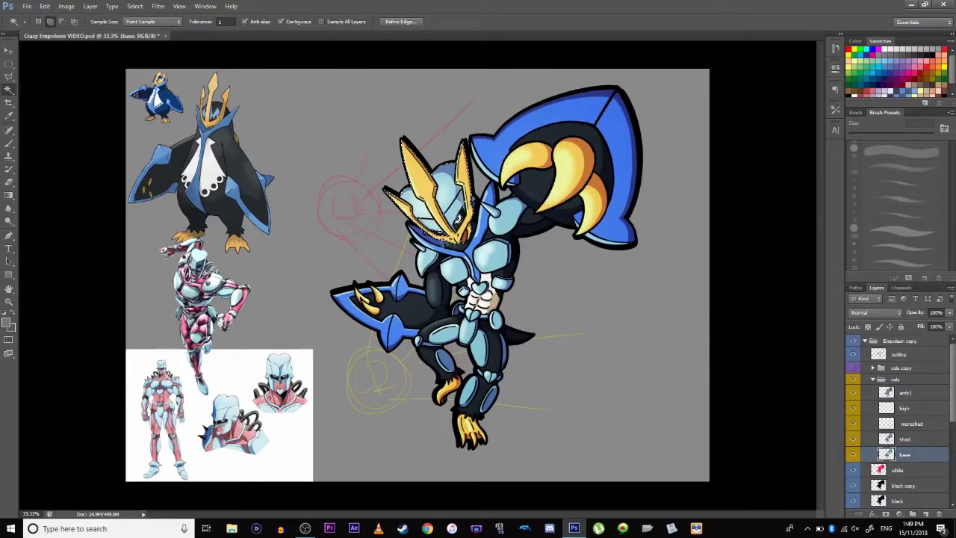
{"action": "left_click", "coordinate": [439, 239], "text": "alt"}
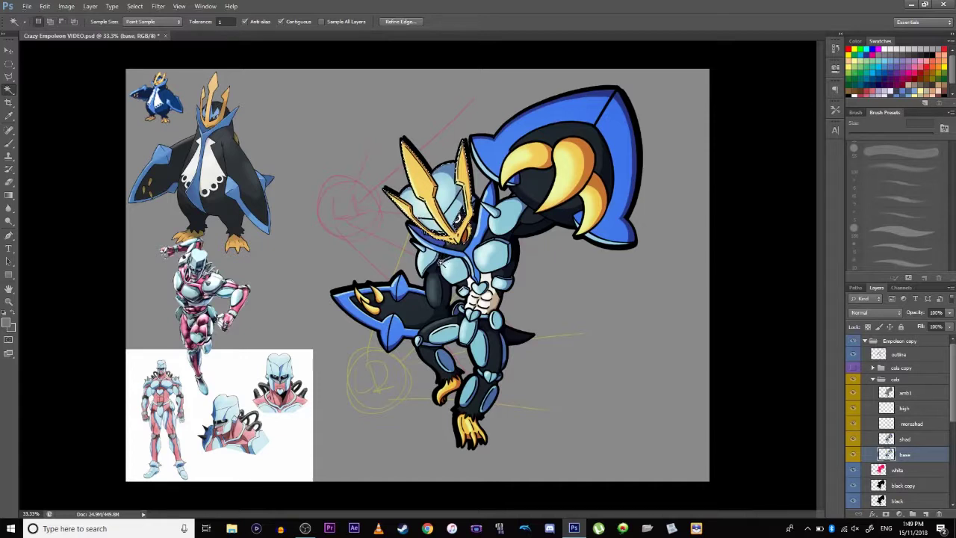
{"action": "left_click", "coordinate": [914, 398]}
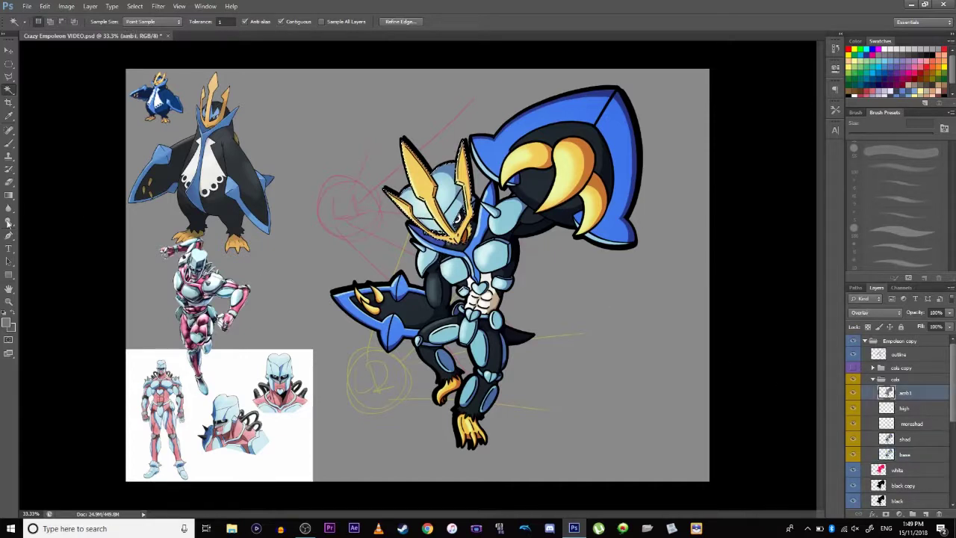
{"action": "key", "text": "g"}
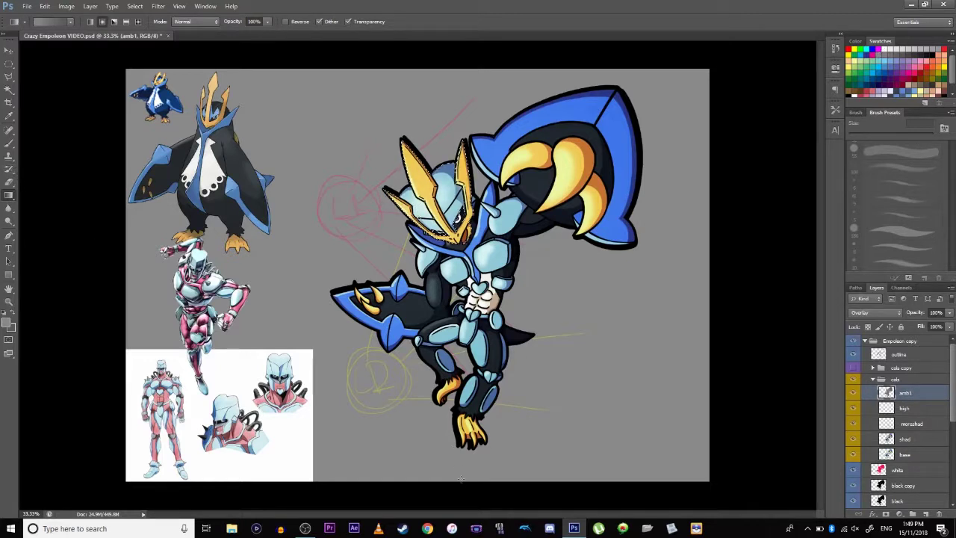
- Reselect only the gold head crest from the base layer for the amb1 gradient, and clear the selection when done
{"action": "left_click", "coordinate": [898, 460]}
{"action": "left_click", "coordinate": [898, 457]}
{"action": "key", "text": "w"}
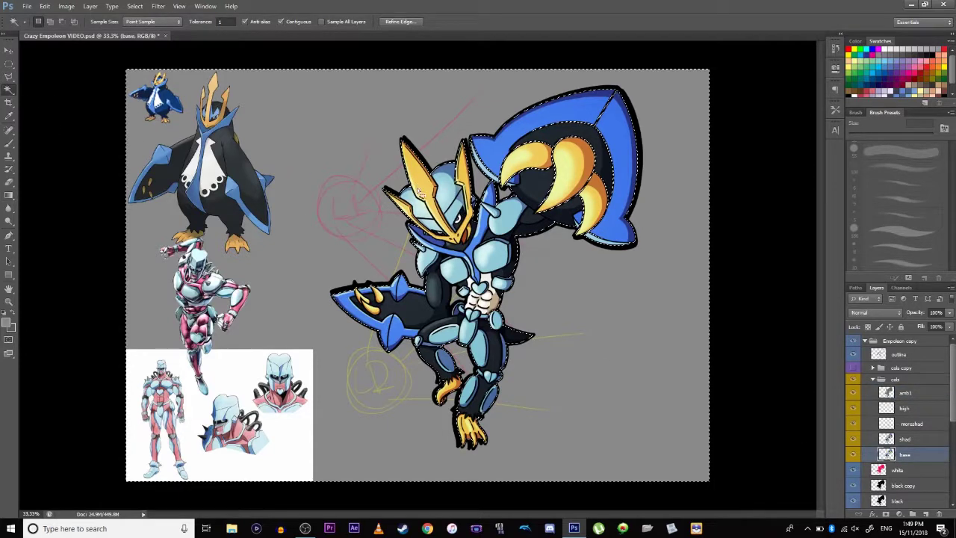
{"action": "left_click", "coordinate": [896, 395]}
{"action": "left_click", "coordinate": [9, 195]}
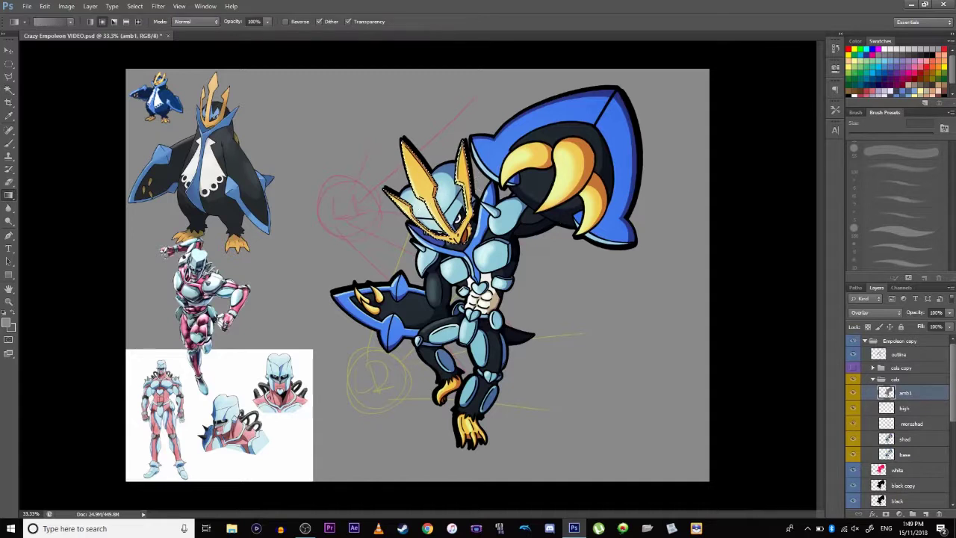
{"action": "left_click", "coordinate": [13, 65]}
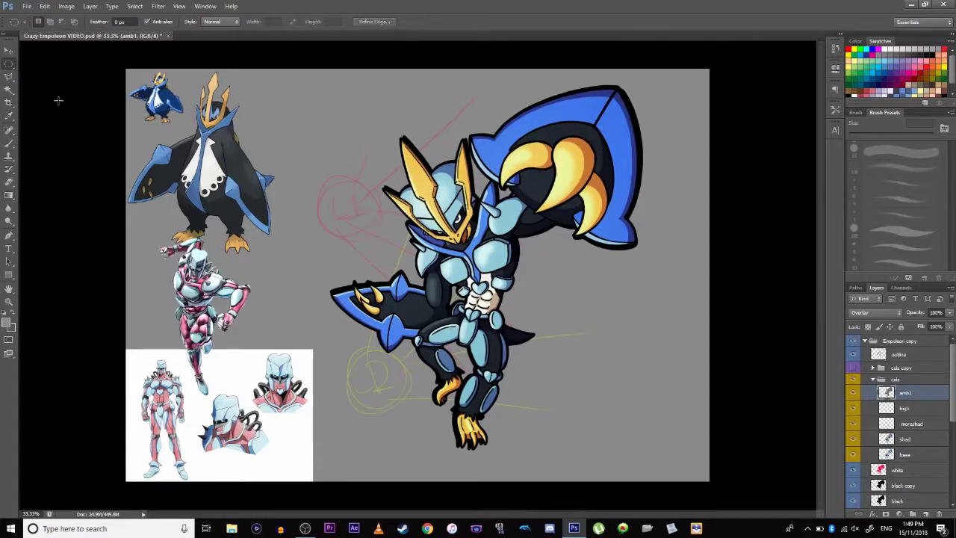
- Toggle amb1's visibility repeatedly to check the effect of the gradients on the fin and head
{"action": "left_click", "coordinate": [854, 394]}
{"action": "left_click", "coordinate": [854, 394]}
{"action": "left_click", "coordinate": [854, 395]}
{"action": "left_click", "coordinate": [854, 396]}
{"action": "left_click", "coordinate": [854, 396]}
{"action": "left_click", "coordinate": [854, 396]}
{"action": "left_click", "coordinate": [854, 397]}
{"action": "left_click", "coordinate": [853, 398]}
- Add a layer named amb2 above amb1 and select the whole figure's silhouette from the white layer
{"action": "left_click", "coordinate": [925, 514]}
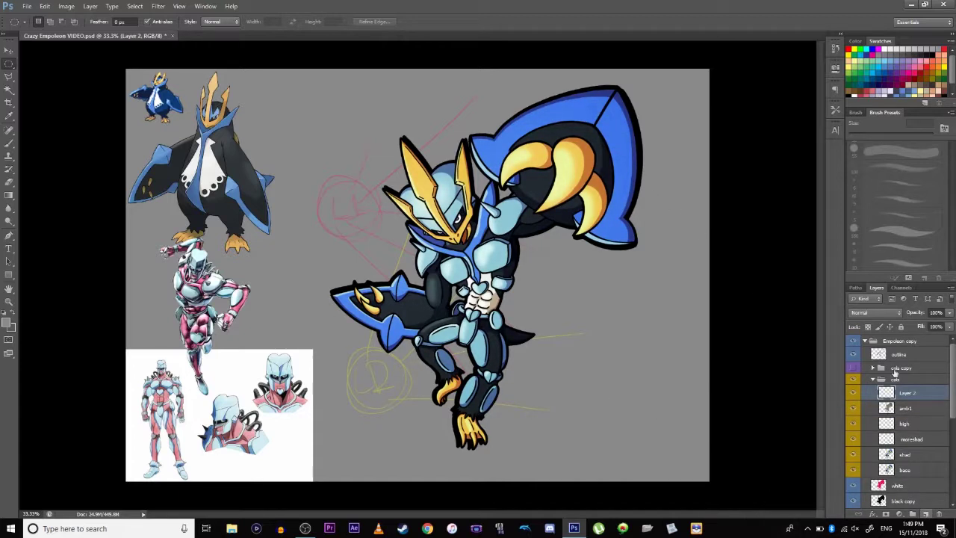
{"action": "double_click", "coordinate": [906, 392]}
{"action": "type", "text": "amb2"}
{"action": "left_click", "coordinate": [888, 487]}
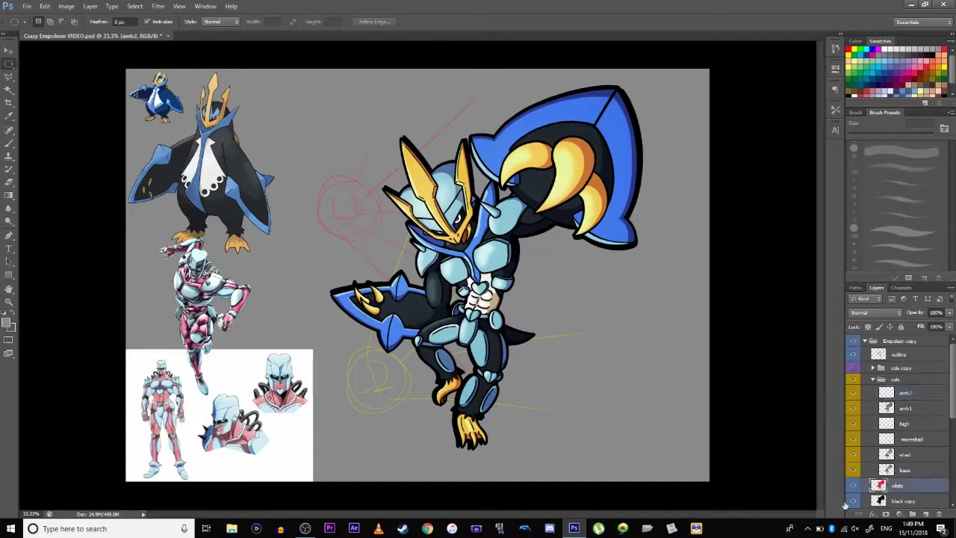
{"action": "left_click", "coordinate": [9, 88]}
{"action": "left_click", "coordinate": [547, 228]}
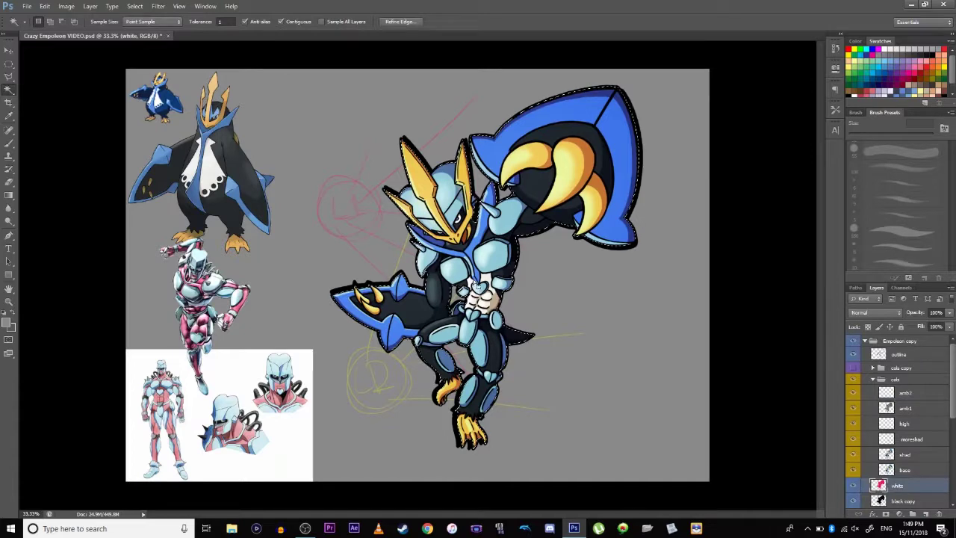
- Fill the selected figure on amb2 with a radial gradient running from light orange to dark orange
{"action": "left_click", "coordinate": [920, 70]}
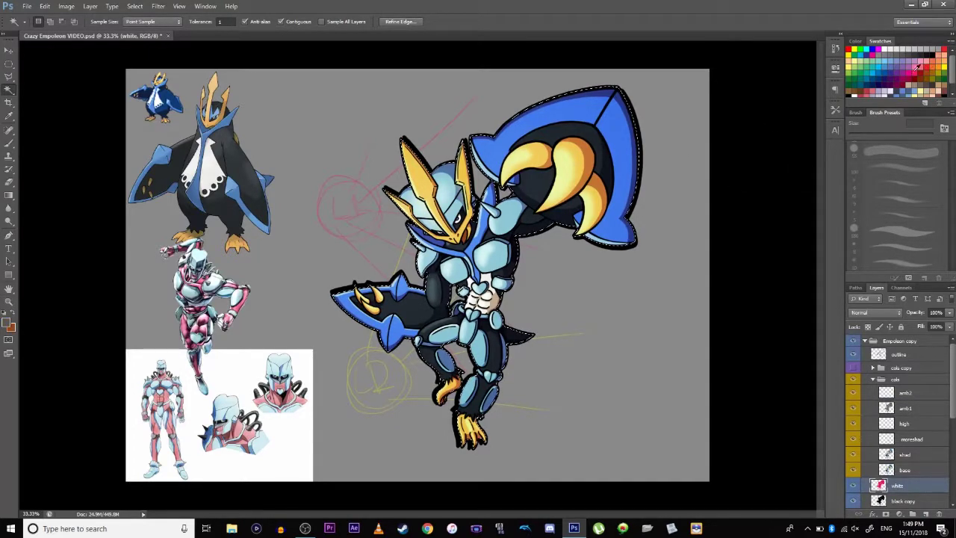
{"action": "left_click", "coordinate": [938, 60]}
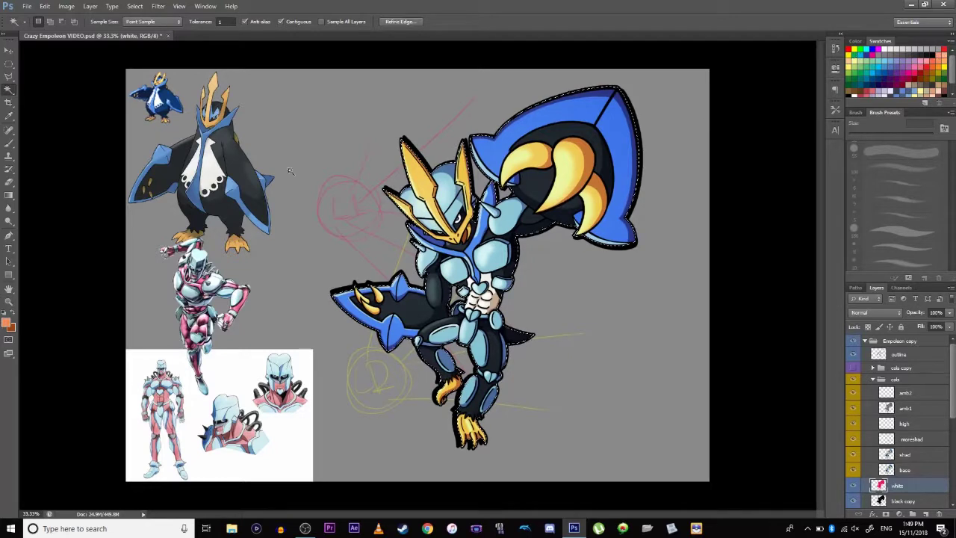
{"action": "left_click", "coordinate": [9, 195]}
{"action": "left_click", "coordinate": [9, 195]}
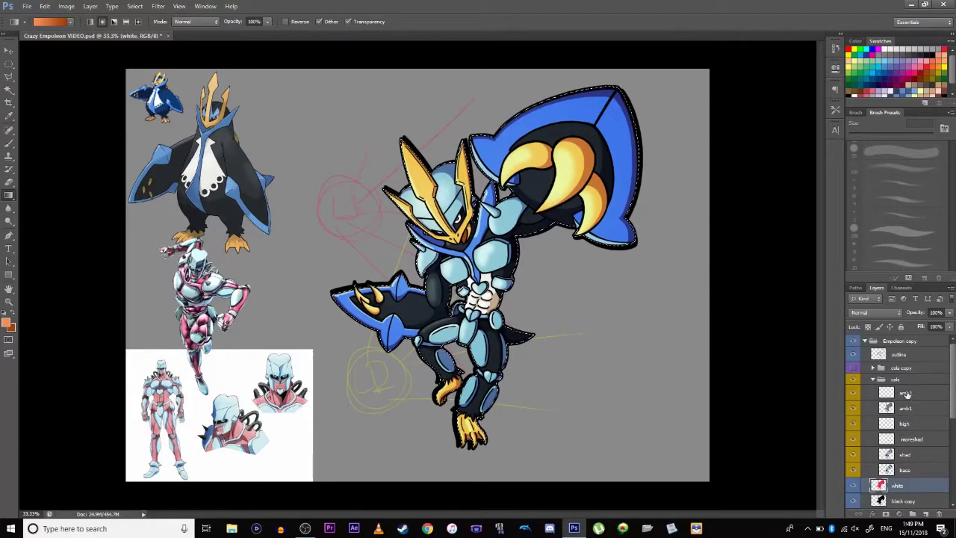
{"action": "left_click", "coordinate": [878, 392]}
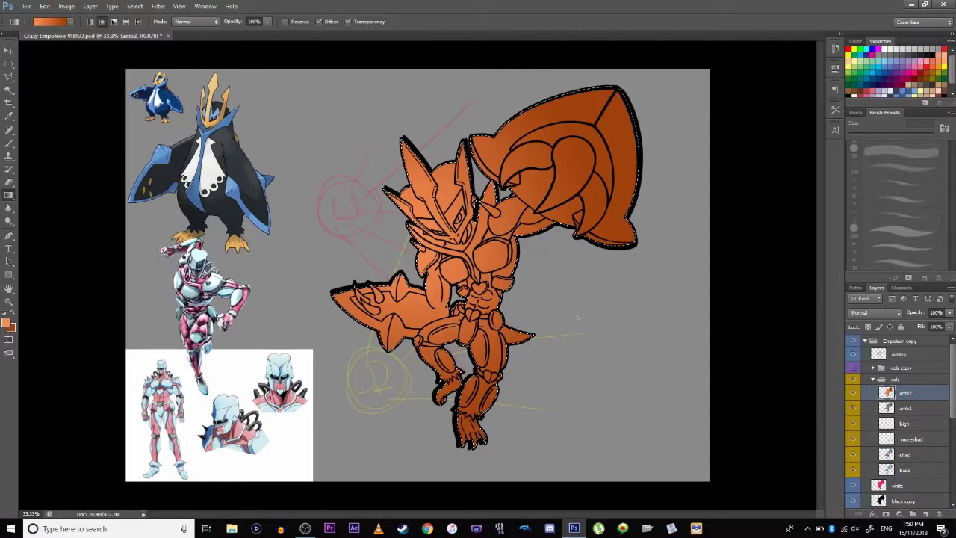
- Set amb2's blend mode to Soft Light at 50% opacity and compare the figure with and without it
{"action": "left_click", "coordinate": [878, 312]}
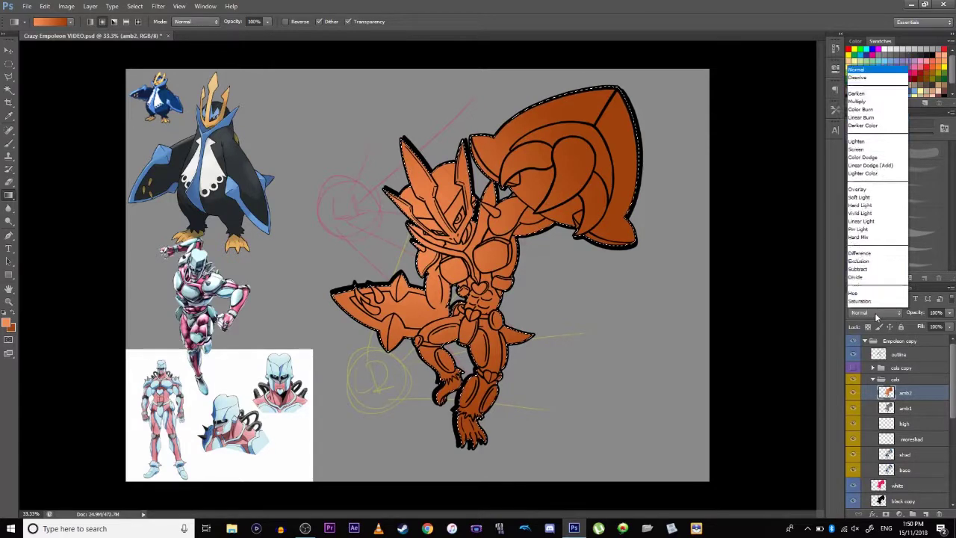
{"action": "left_click", "coordinate": [855, 183]}
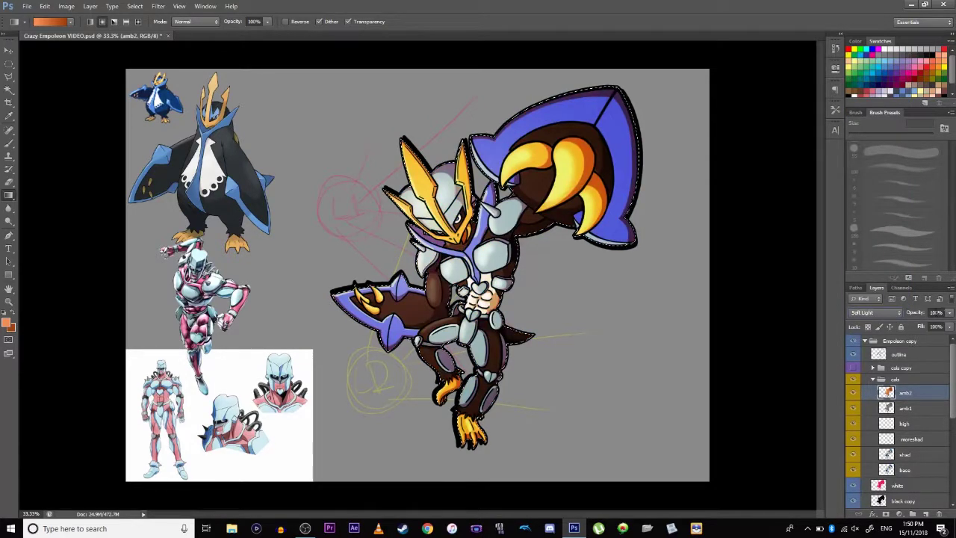
{"action": "left_click_drag", "start_coordinate": [936, 312], "coordinate": [909, 308]}
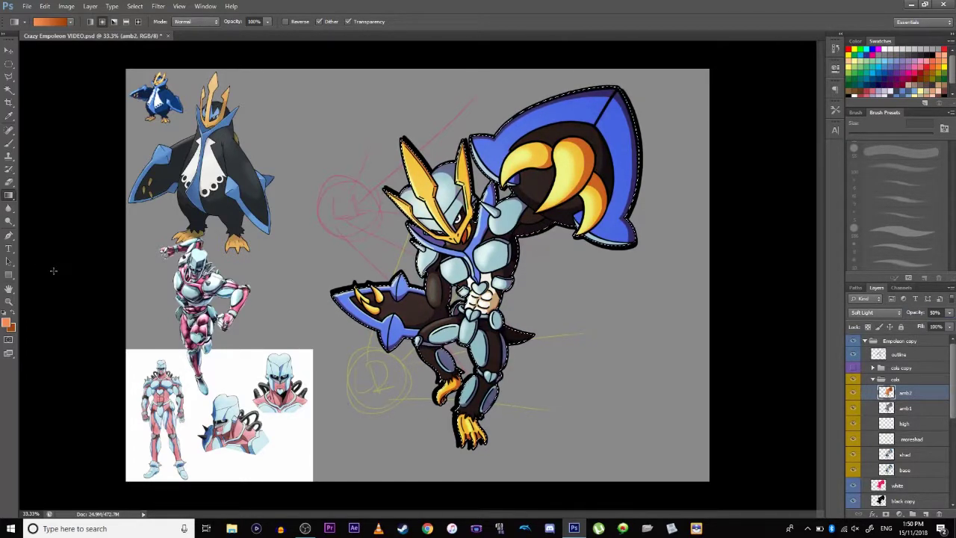
{"action": "left_click", "coordinate": [853, 393]}
{"action": "left_click", "coordinate": [852, 392]}
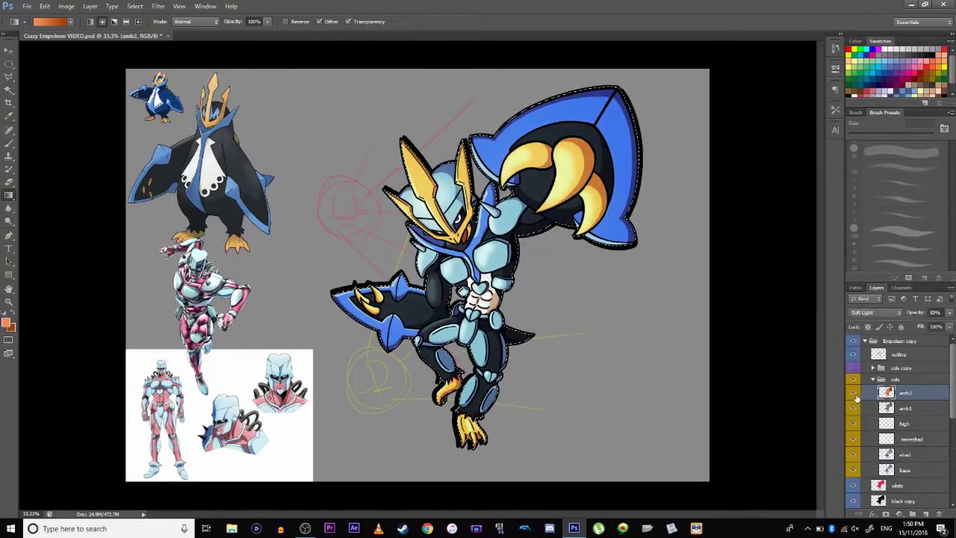
- Shift amb2's hue slightly towards red with Hue/Saturation and toggle the layer's visibility to compare the tint
{"action": "left_click", "coordinate": [66, 7]}
{"action": "mouse_move", "coordinate": [73, 33]}
{"action": "left_click", "coordinate": [188, 86]}
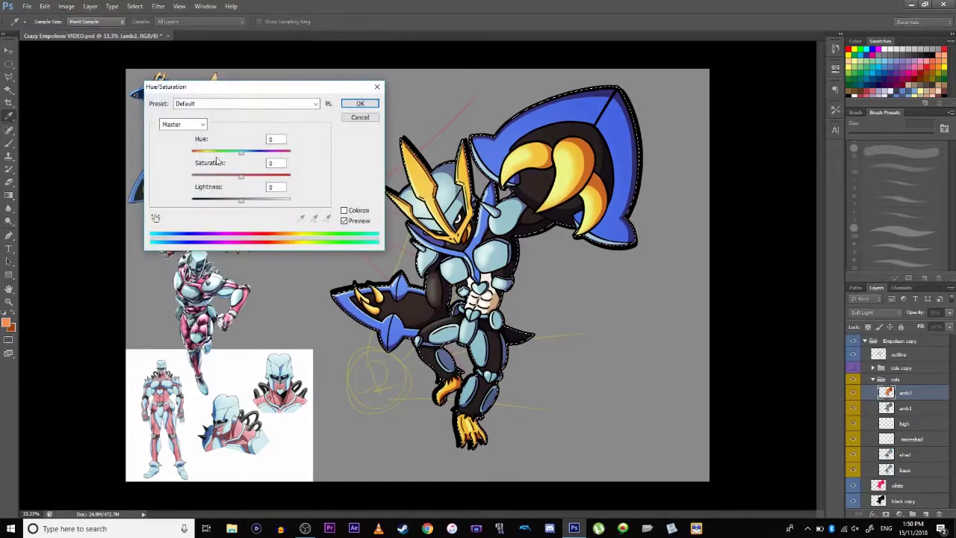
{"action": "mouse_move", "coordinate": [240, 154]}
{"action": "left_mouse_down"}
{"action": "mouse_move", "coordinate": [186, 154]}
{"action": "mouse_move", "coordinate": [309, 153]}
{"action": "mouse_move", "coordinate": [247, 155]}
{"action": "left_mouse_up"}
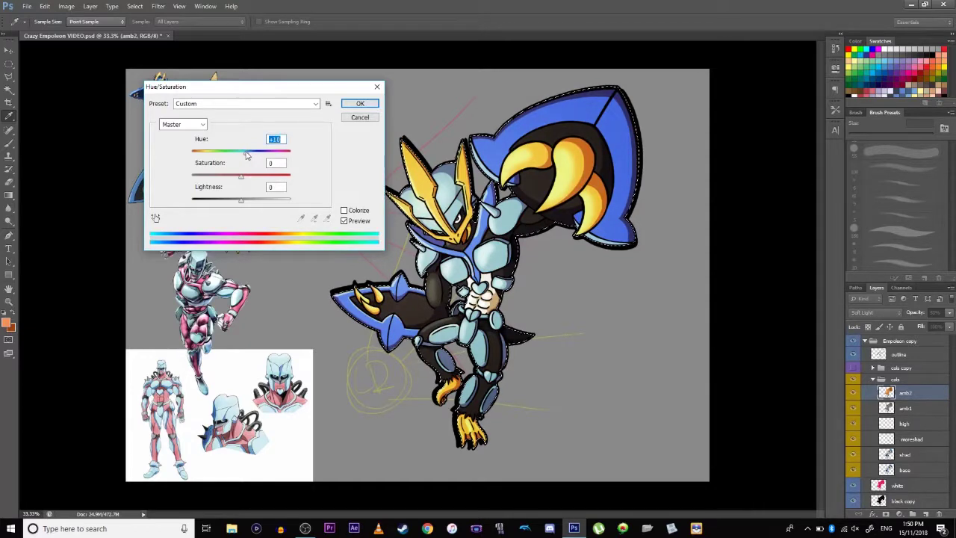
{"action": "left_click_drag", "start_coordinate": [239, 90], "coordinate": [177, 87]}
{"action": "mouse_move", "coordinate": [183, 150]}
{"action": "left_mouse_down"}
{"action": "mouse_move", "coordinate": [157, 153]}
{"action": "mouse_move", "coordinate": [174, 152]}
{"action": "left_mouse_up"}
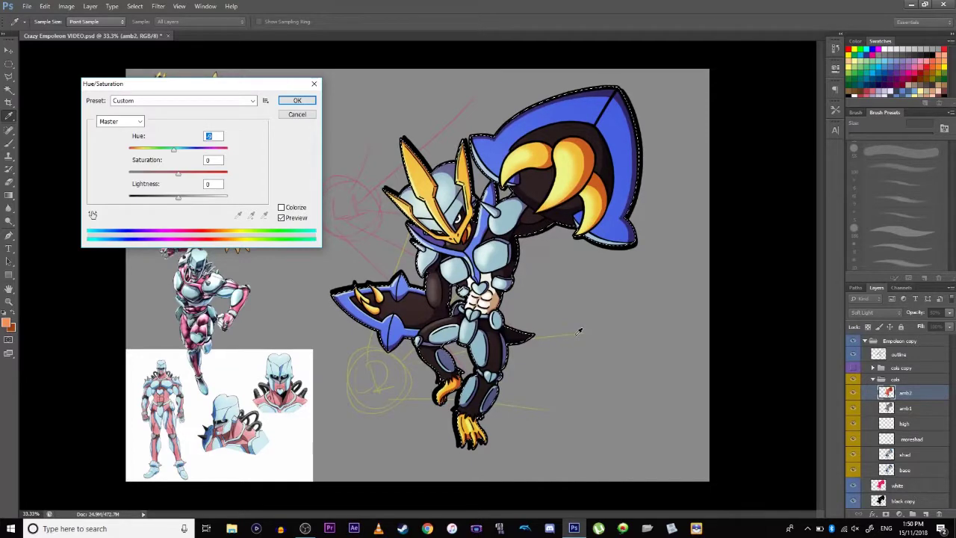
{"action": "left_click", "coordinate": [291, 103]}
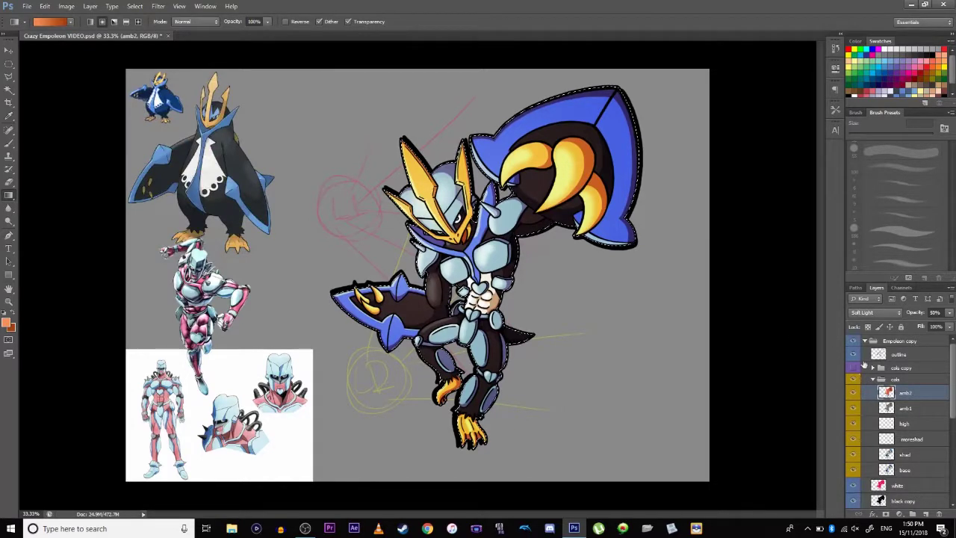
{"action": "left_click", "coordinate": [853, 394]}
{"action": "left_click", "coordinate": [853, 394]}
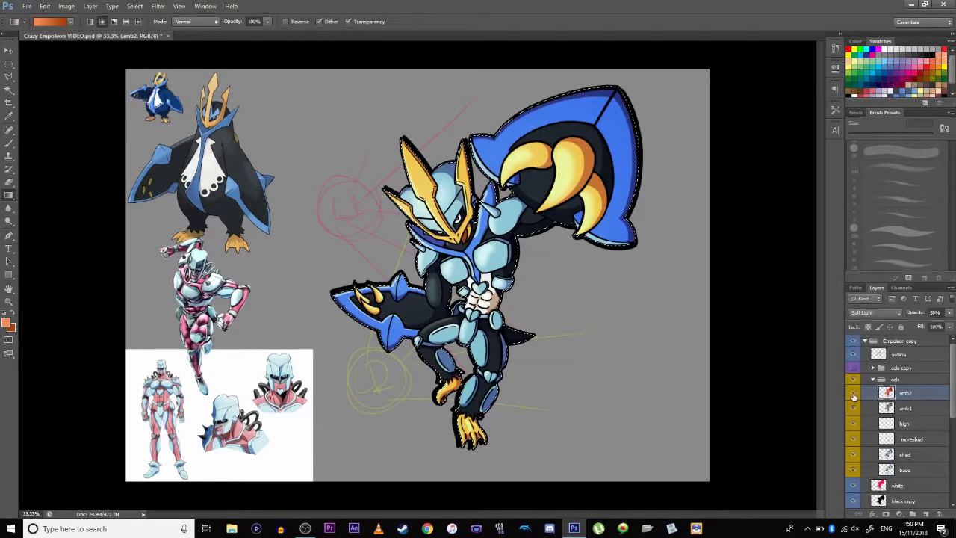
- Compare the figure with and without amb2, and raise that layer's brightness to 53 and contrast to 87
{"action": "left_click", "coordinate": [854, 394]}
{"action": "left_click", "coordinate": [853, 394]}
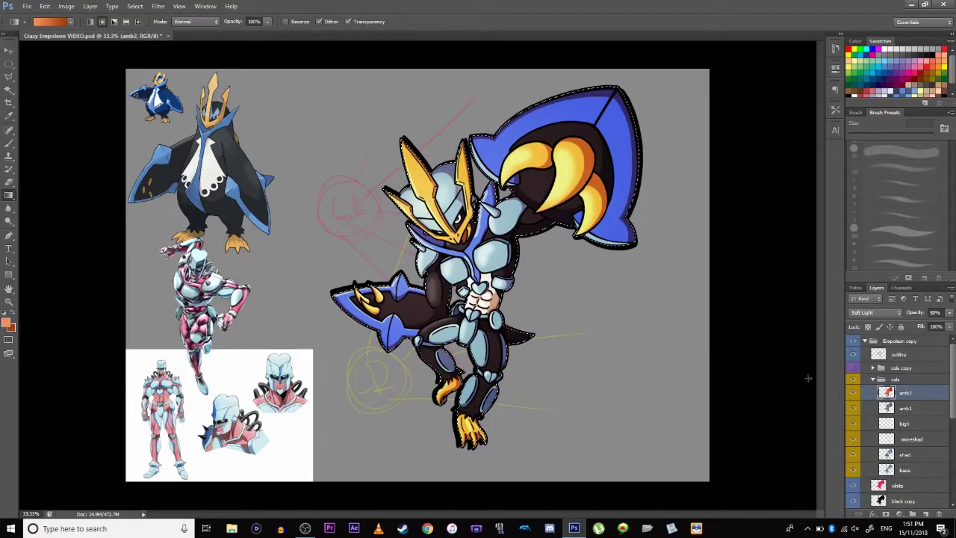
{"action": "left_click", "coordinate": [66, 6]}
{"action": "mouse_move", "coordinate": [87, 32]}
{"action": "left_click", "coordinate": [195, 32]}
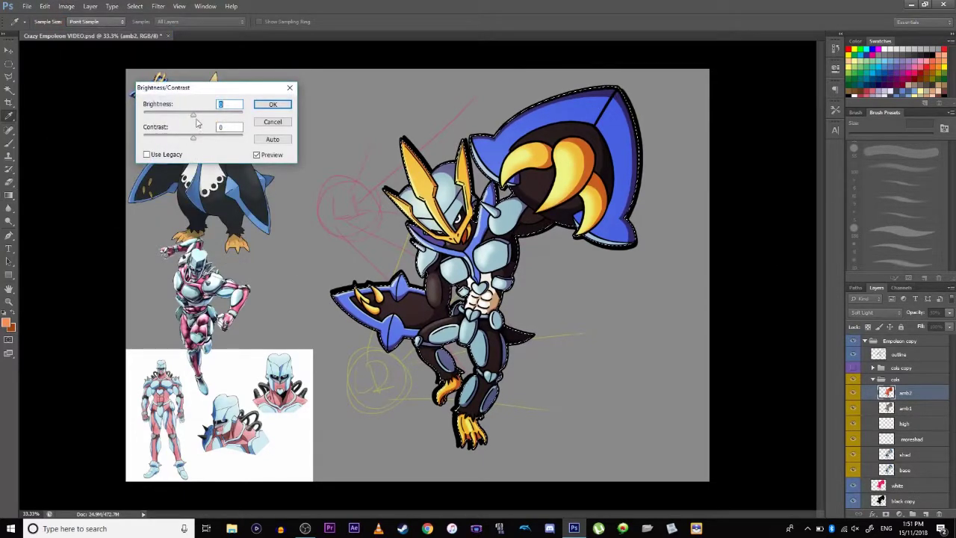
{"action": "left_click_drag", "start_coordinate": [194, 118], "coordinate": [211, 118]}
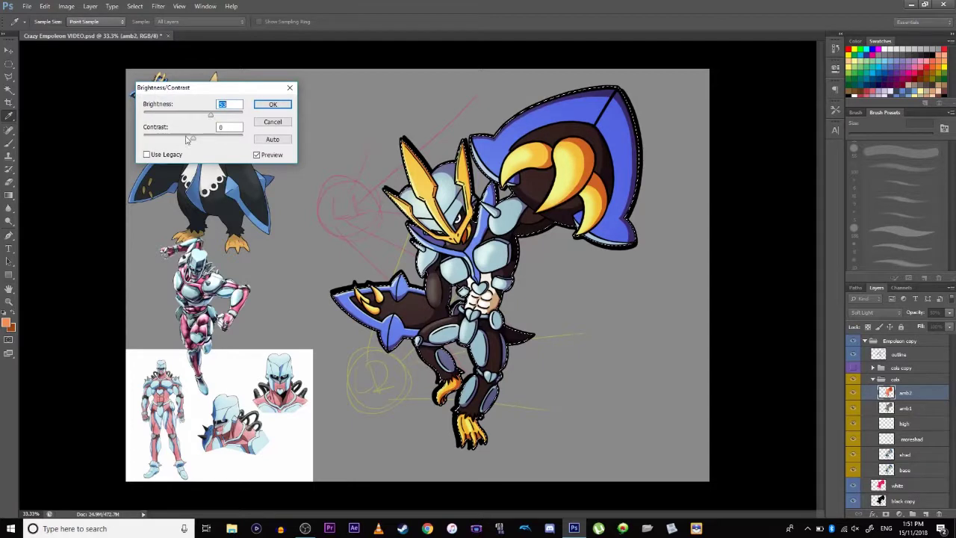
{"action": "left_click_drag", "start_coordinate": [193, 138], "coordinate": [238, 150]}
{"action": "left_click", "coordinate": [283, 106]}
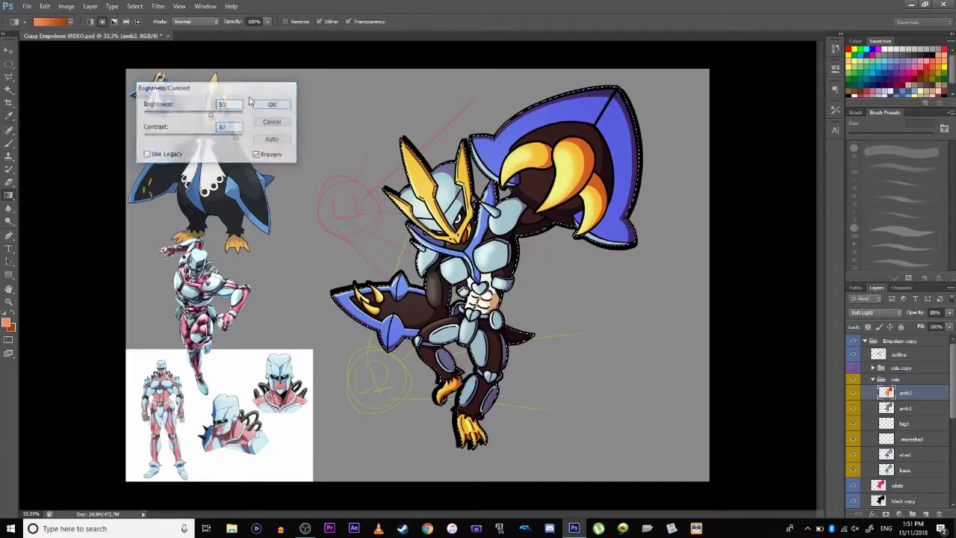
- Replace the figure selection with a Magic Wand selection of the raised fin and its palm, sampled from the base and outline layers
{"action": "left_click", "coordinate": [905, 470]}
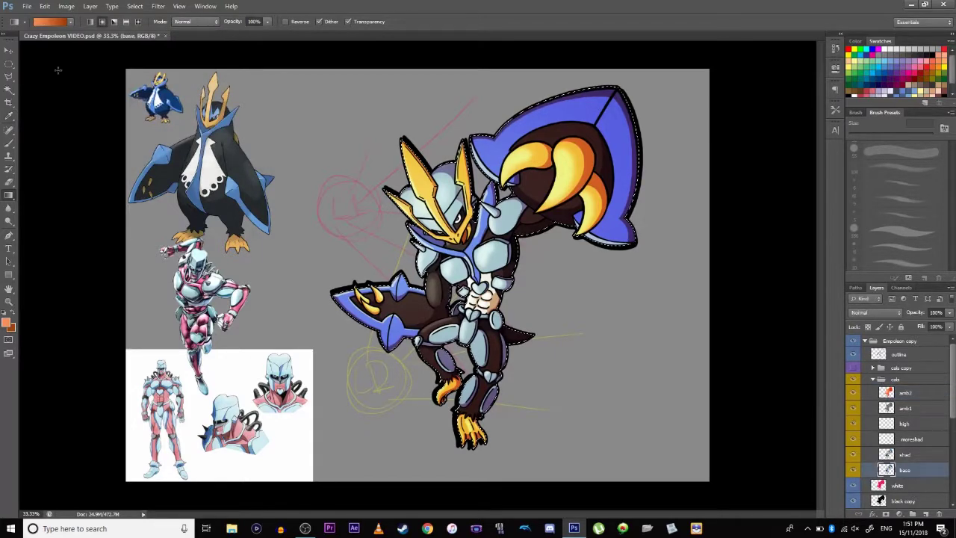
{"action": "left_click", "coordinate": [10, 89]}
{"action": "key", "text": "ctrl+d"}
{"action": "left_click", "coordinate": [525, 156]}
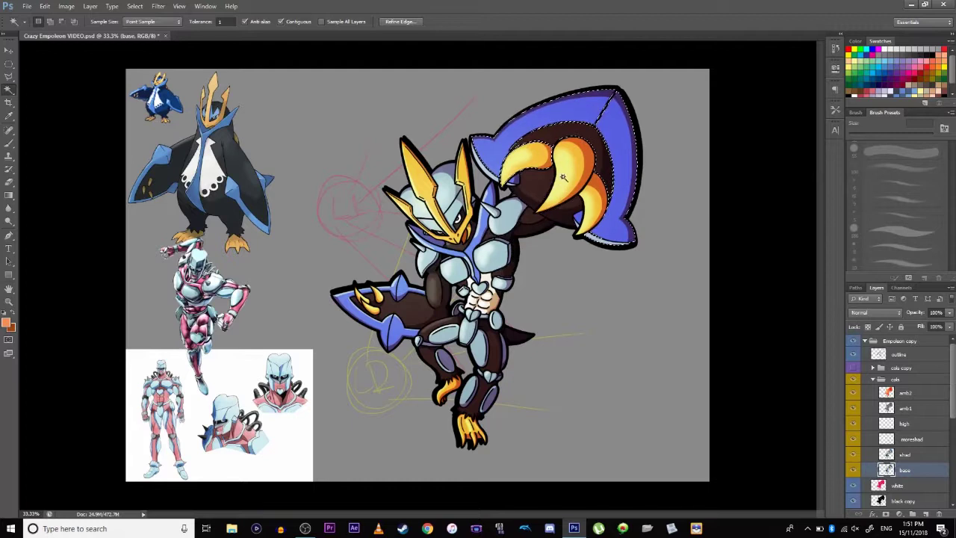
{"action": "key", "text": "shift"}
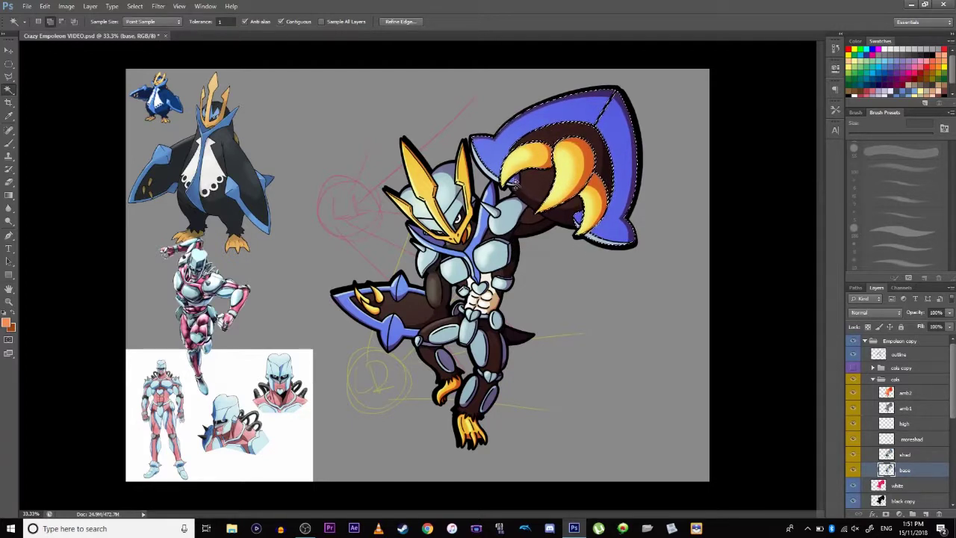
{"action": "left_click", "coordinate": [884, 354]}
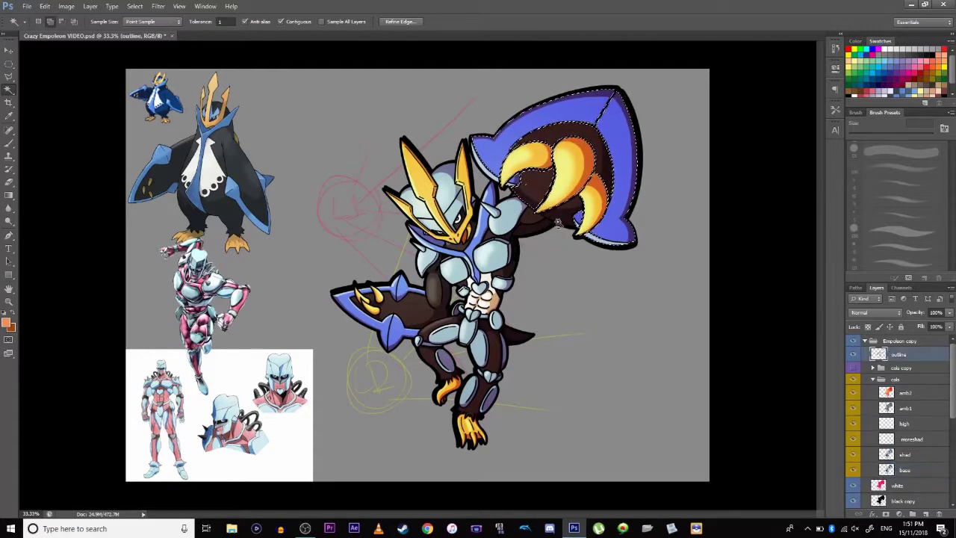
- Fill the selected raised fin on amb2 with an orange radial gradient spreading from the palm towards the canvas's upper-right corner
{"action": "left_click", "coordinate": [899, 393]}
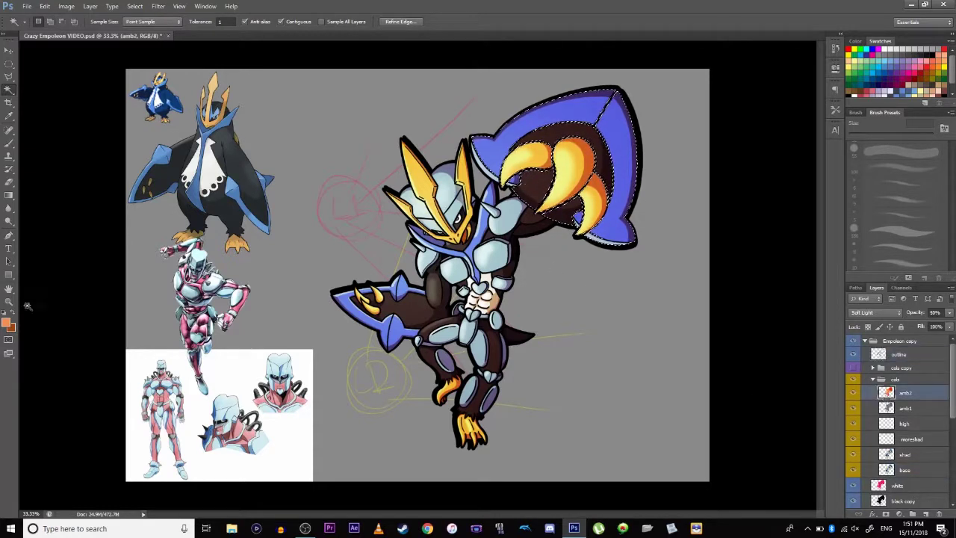
{"action": "left_click", "coordinate": [9, 195]}
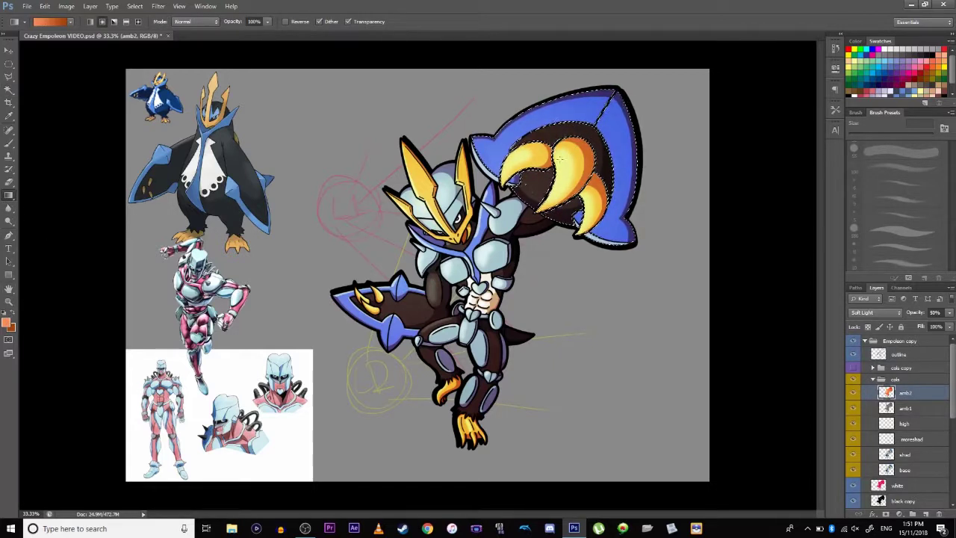
{"action": "key", "text": "ctrl+z"}
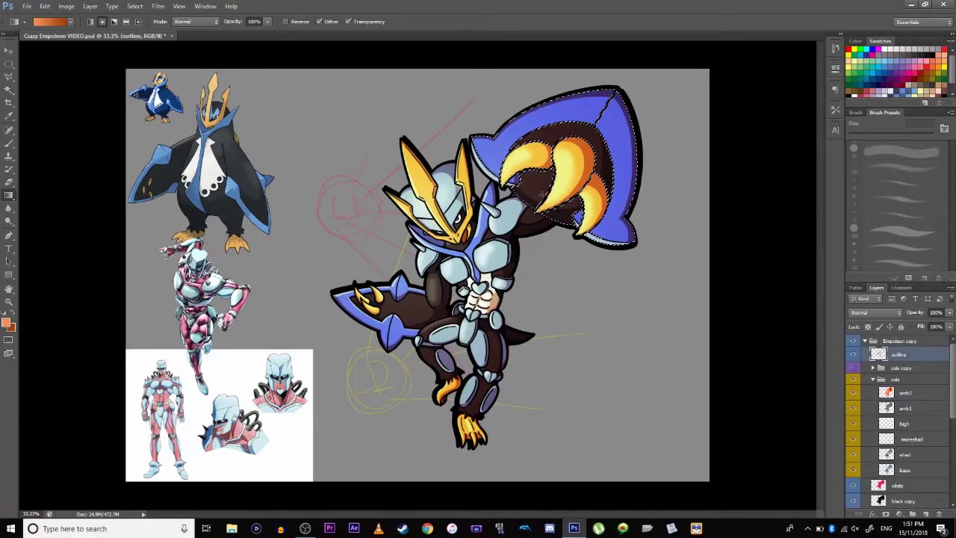
{"action": "left_click", "coordinate": [899, 393]}
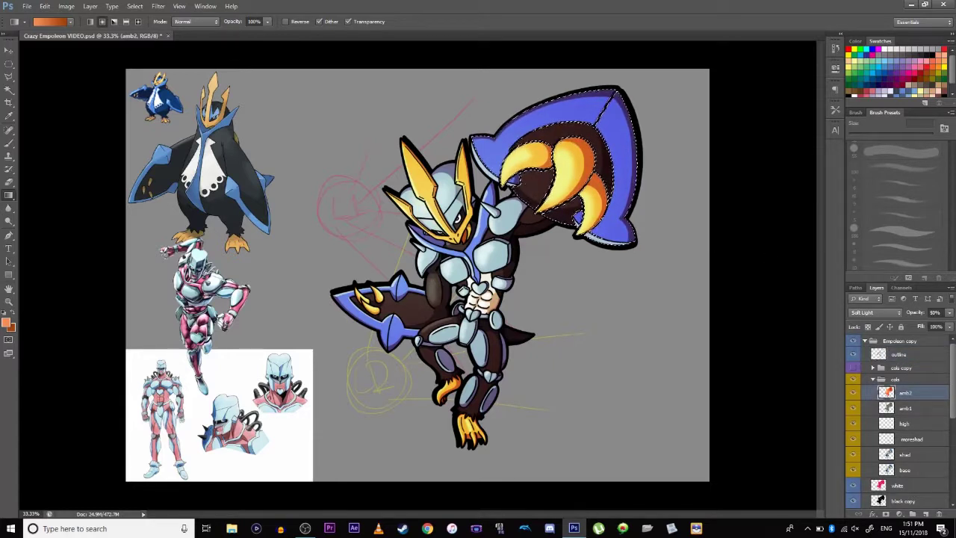
{"action": "left_click_drag", "start_coordinate": [525, 182], "coordinate": [556, 165]}
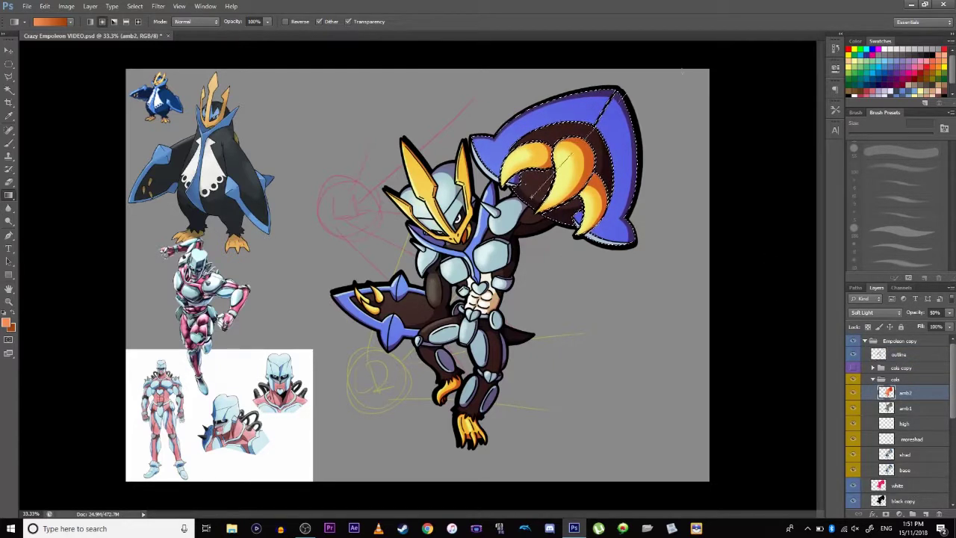
- Shift the hue of the selected fin area on amb2 further towards red with Hue/Saturation
{"action": "left_click", "coordinate": [9, 63]}
{"action": "left_click", "coordinate": [67, 6]}
{"action": "mouse_move", "coordinate": [82, 34]}
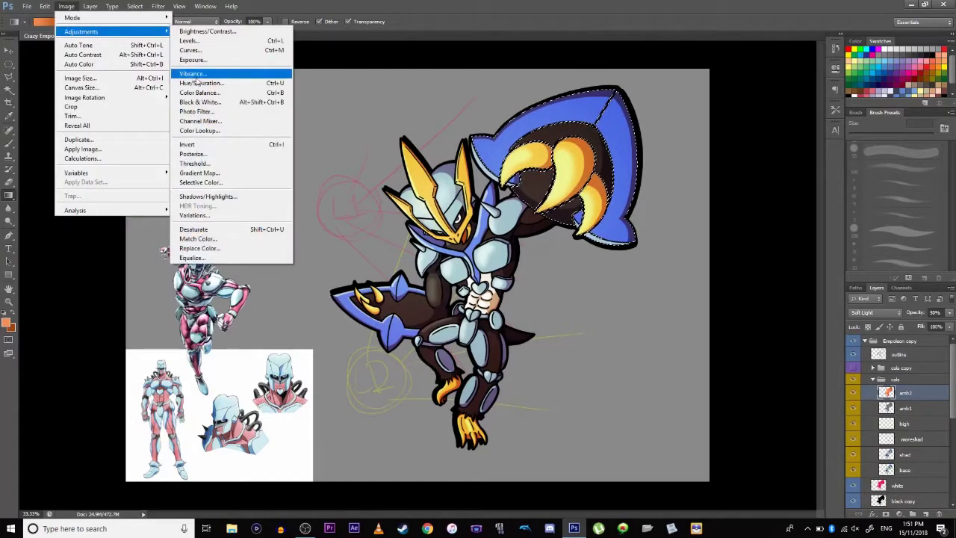
{"action": "left_click", "coordinate": [196, 81]}
{"action": "left_click_drag", "start_coordinate": [178, 150], "coordinate": [172, 151]}
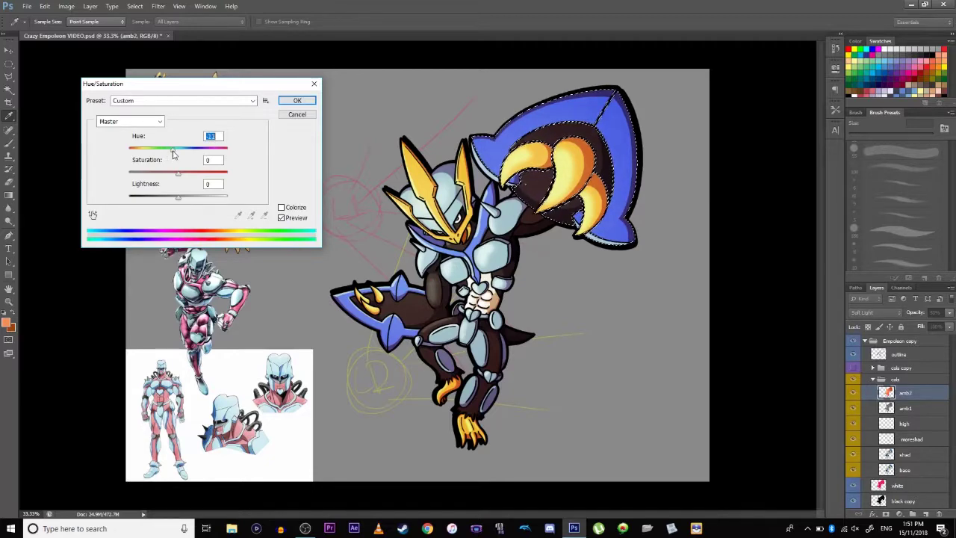
{"action": "left_click", "coordinate": [296, 100]}
{"action": "key", "text": "g"}
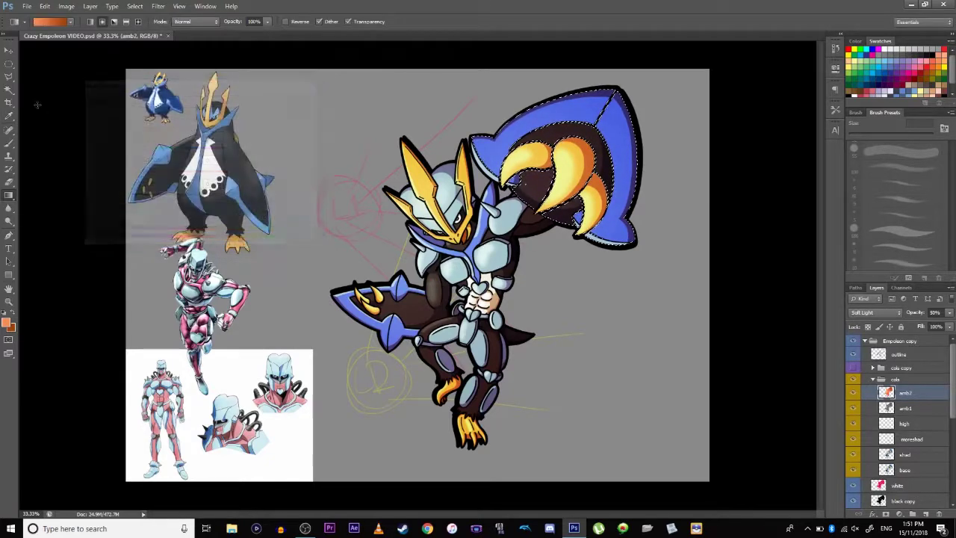
- Raise the lightness of the selected fin area on amb2 slightly with Hue/Saturation and clear the selection
{"action": "left_click", "coordinate": [67, 6]}
{"action": "mouse_move", "coordinate": [82, 31]}
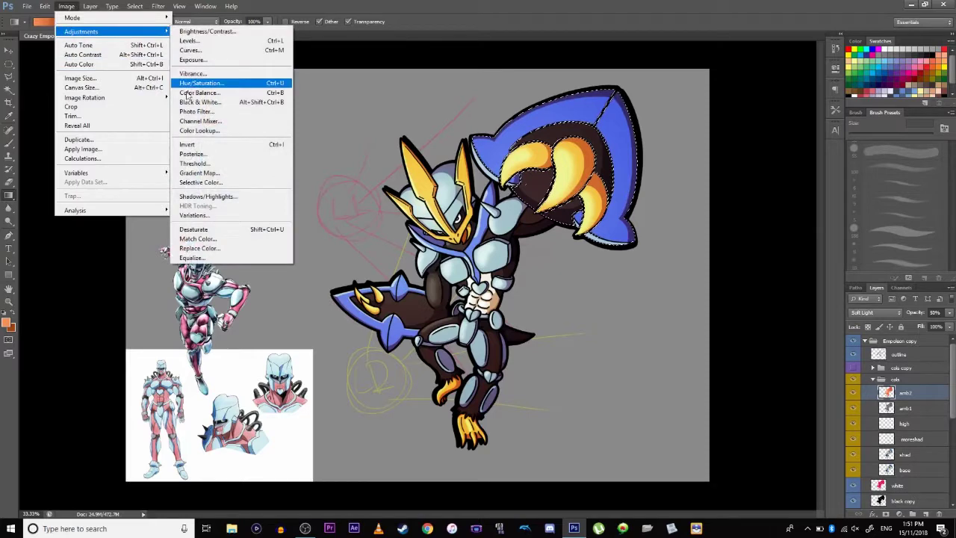
{"action": "left_click", "coordinate": [179, 83]}
{"action": "mouse_move", "coordinate": [178, 197]}
{"action": "left_mouse_down"}
{"action": "mouse_move", "coordinate": [191, 200]}
{"action": "mouse_move", "coordinate": [184, 176]}
{"action": "mouse_move", "coordinate": [204, 177]}
{"action": "mouse_move", "coordinate": [189, 199]}
{"action": "left_mouse_up"}
{"action": "left_click", "coordinate": [297, 101]}
{"action": "key", "text": "m"}
{"action": "key", "text": "ctrl+d"}
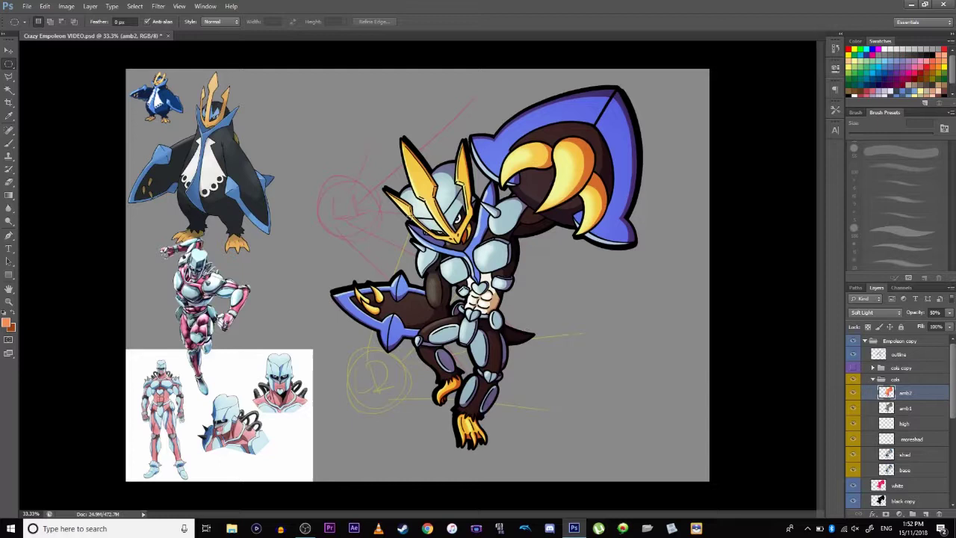
- Toggle the visibility of amb1 and amb2 to compare the blue and gold figure with and without its ambient lighting
{"action": "left_click", "coordinate": [852, 392]}
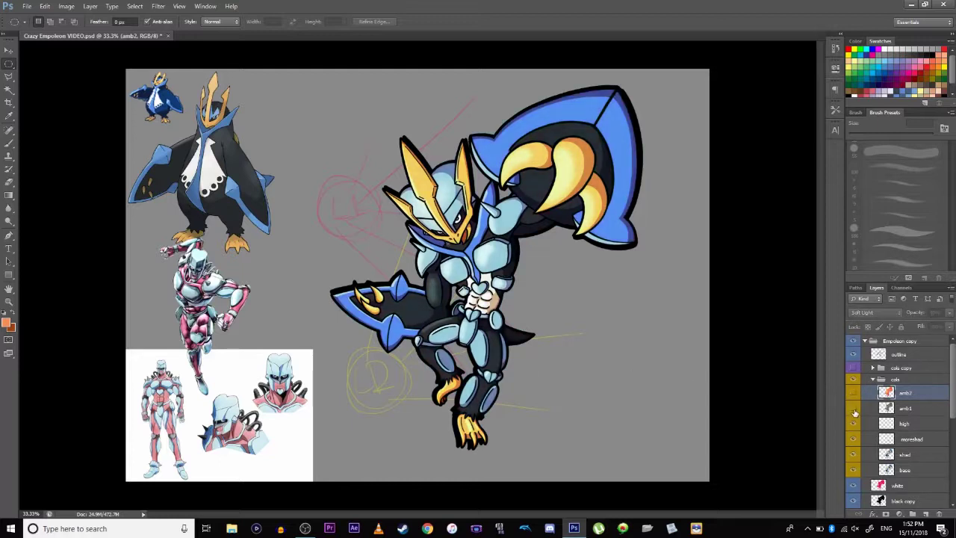
{"action": "left_click", "coordinate": [853, 408]}
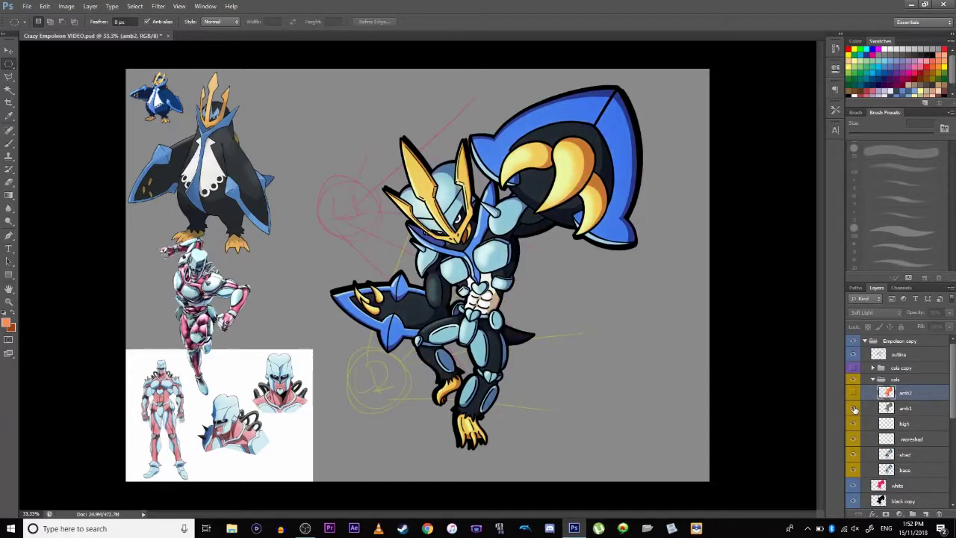
{"action": "left_click", "coordinate": [852, 393]}
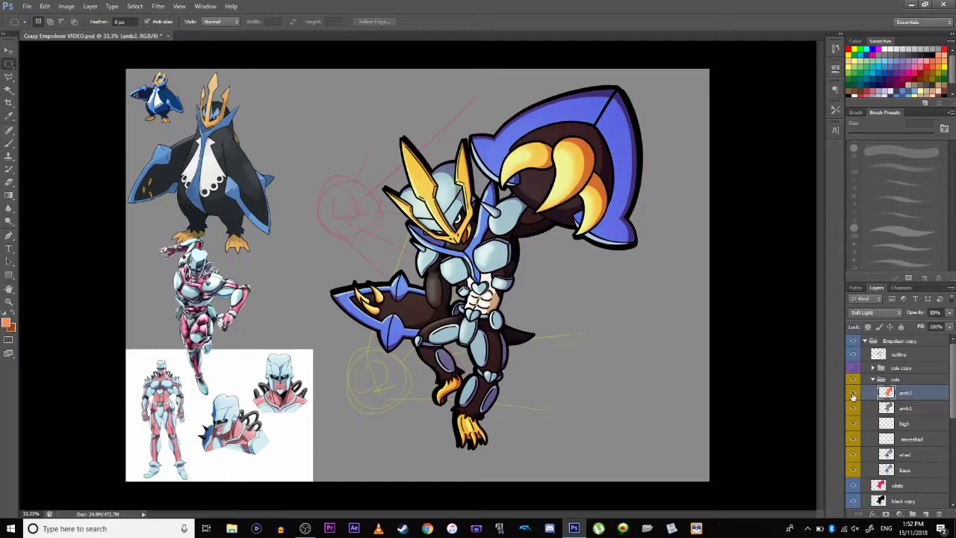
{"action": "left_click", "coordinate": [853, 393]}
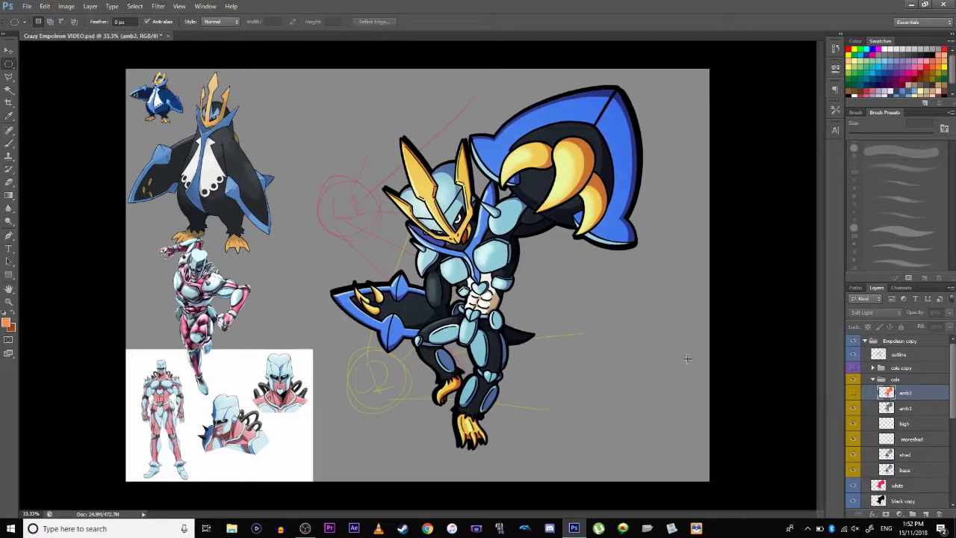
{"action": "left_click", "coordinate": [856, 408]}
{"action": "left_click", "coordinate": [854, 407]}
{"action": "left_click", "coordinate": [852, 393]}
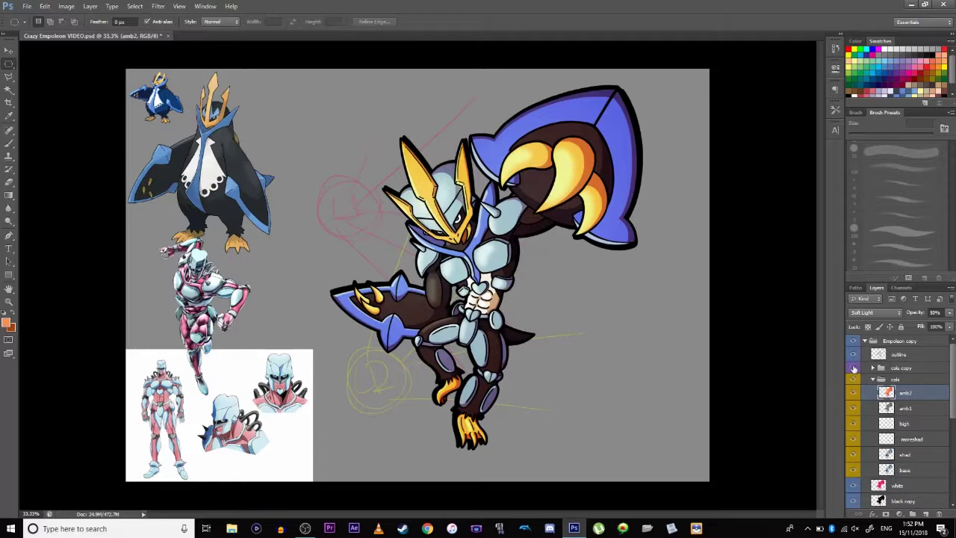
- Show and expand the cols copy group, collapse cols, and select the whole figure's silhouette from the white layer
{"action": "left_click", "coordinate": [854, 368]}
{"action": "left_click", "coordinate": [872, 369]}
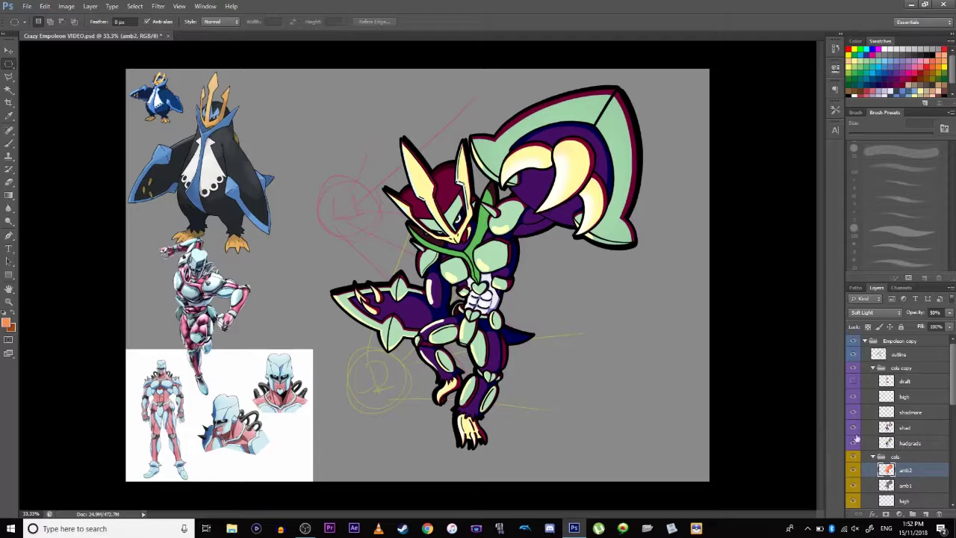
{"action": "left_click", "coordinate": [873, 456]}
{"action": "left_click", "coordinate": [896, 470]}
{"action": "left_click", "coordinate": [9, 88]}
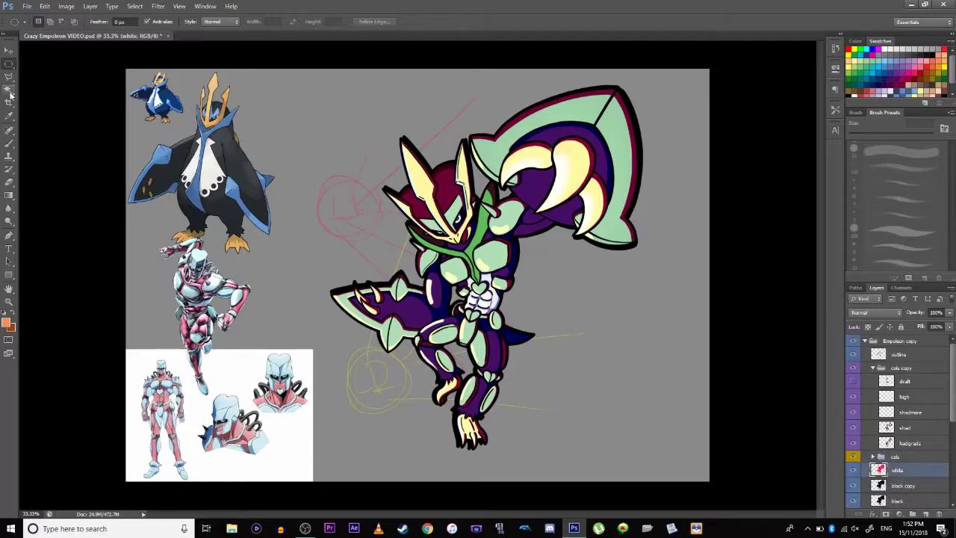
{"action": "left_click", "coordinate": [472, 217]}
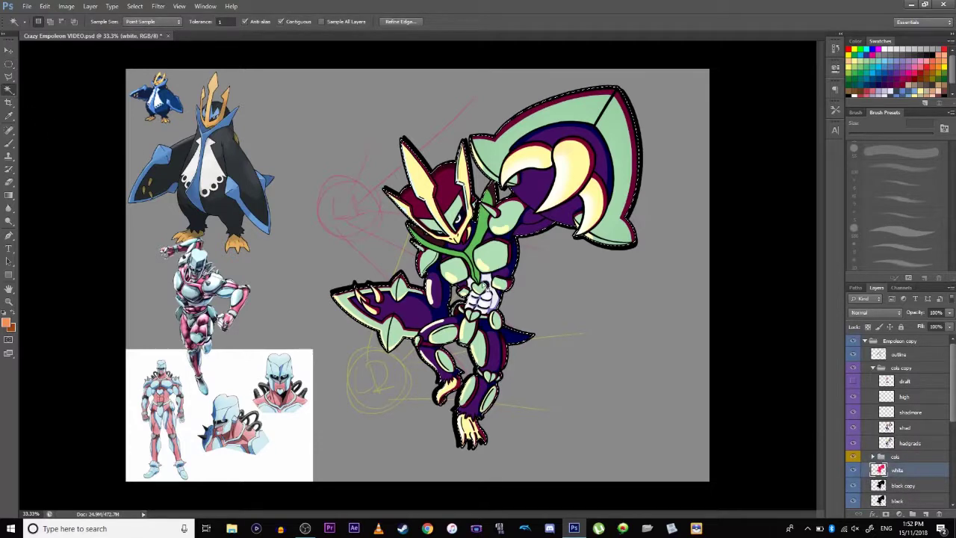
- Delete the draft layer from the cols copy group
{"action": "left_click", "coordinate": [903, 396]}
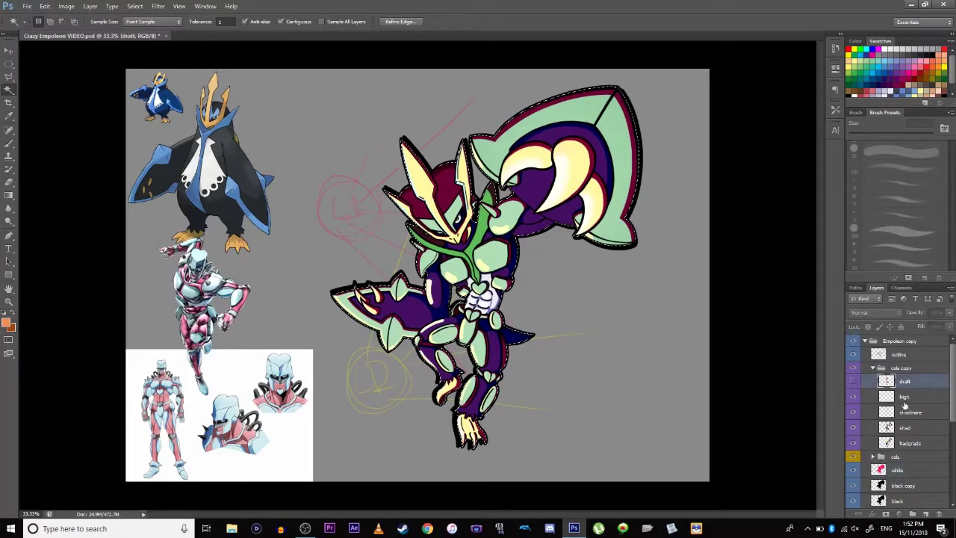
{"action": "left_click", "coordinate": [904, 381]}
{"action": "left_click", "coordinate": [938, 514]}
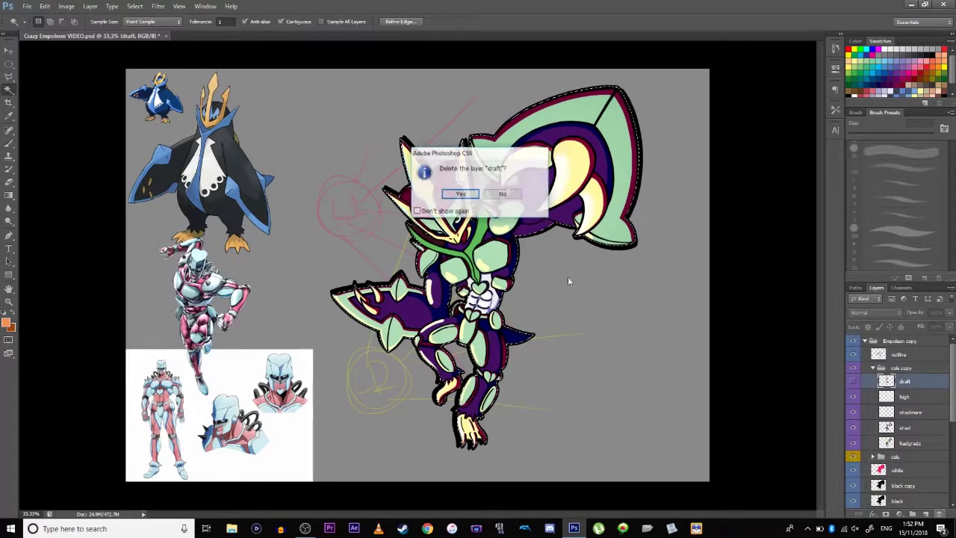
{"action": "left_click", "coordinate": [458, 194]}
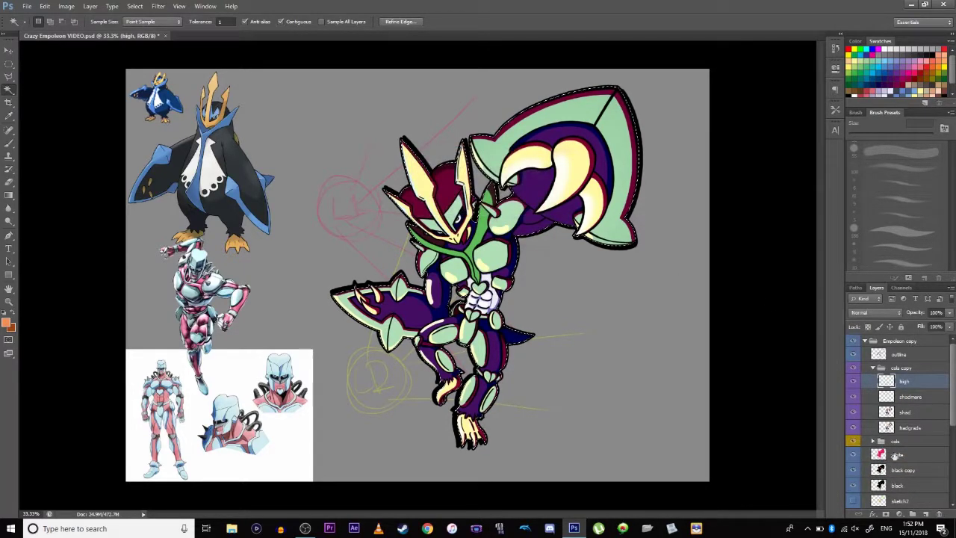
- Add a layer named amb1 above the high layer in the cols copy group
{"action": "left_click", "coordinate": [924, 514]}
{"action": "double_click", "coordinate": [903, 380]}
{"action": "type", "text": "lmb1"}
{"action": "key", "text": "Return"}
- Set the foreground and background colours to greys for the Gradient tool, and toggle cols copy to compare both colour versions
{"action": "left_click", "coordinate": [879, 55]}
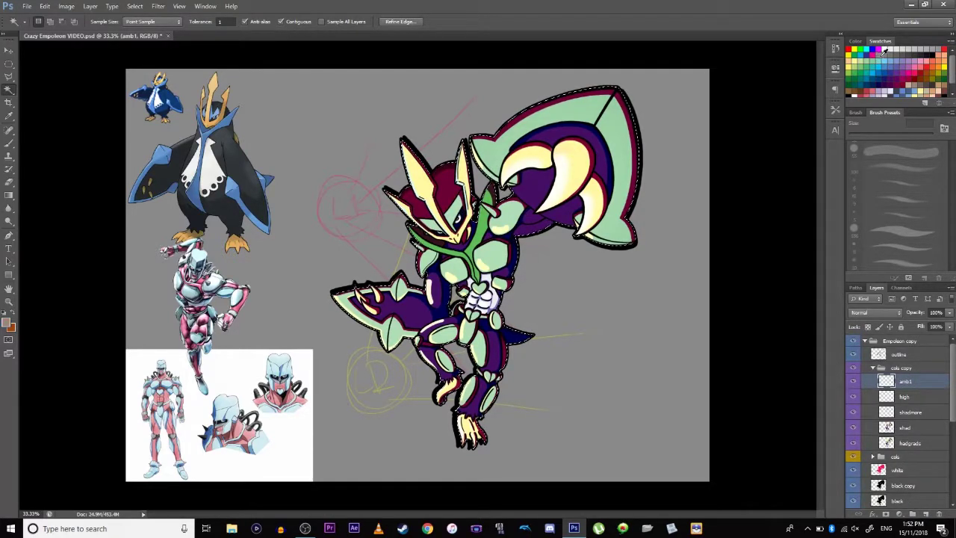
{"action": "left_click", "coordinate": [14, 316]}
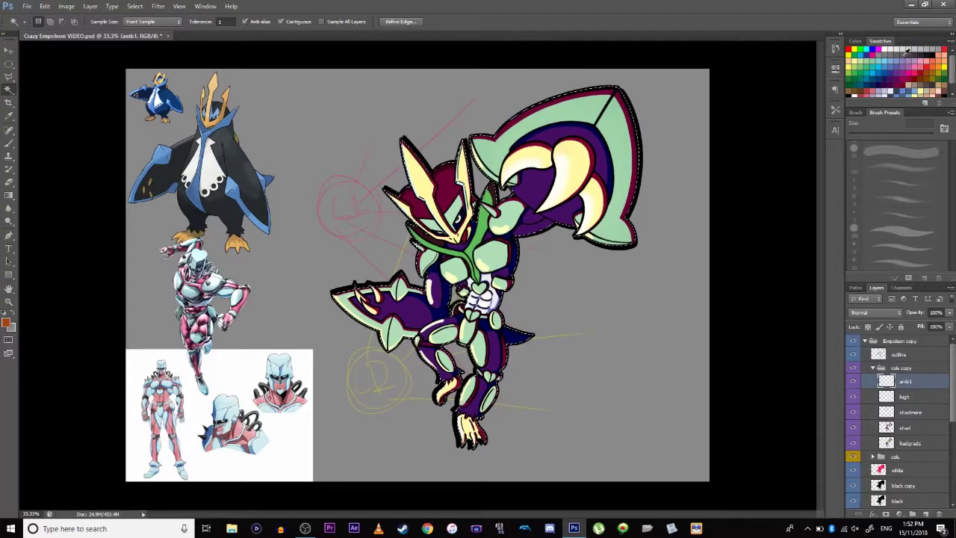
{"action": "left_click", "coordinate": [12, 313]}
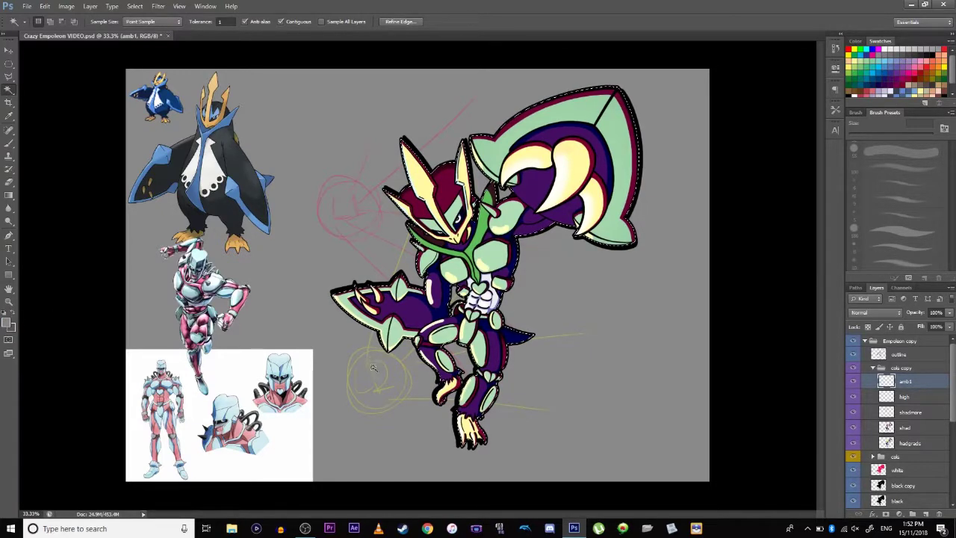
{"action": "left_click", "coordinate": [9, 196]}
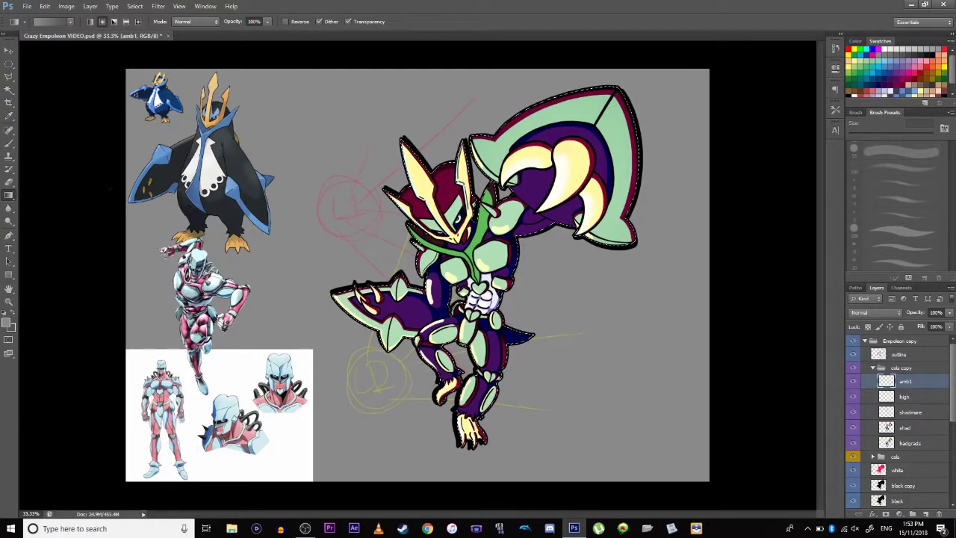
{"action": "left_click", "coordinate": [854, 368]}
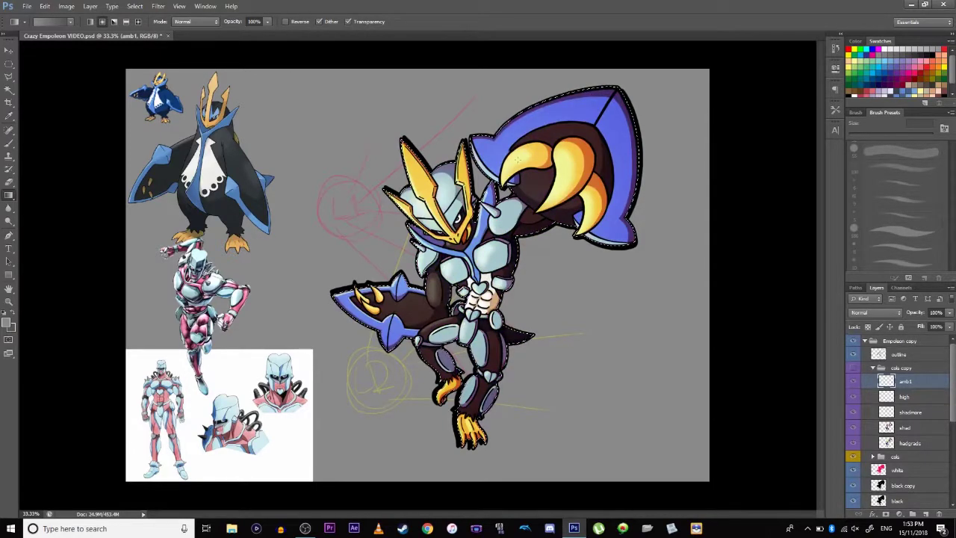
{"action": "left_click", "coordinate": [854, 368]}
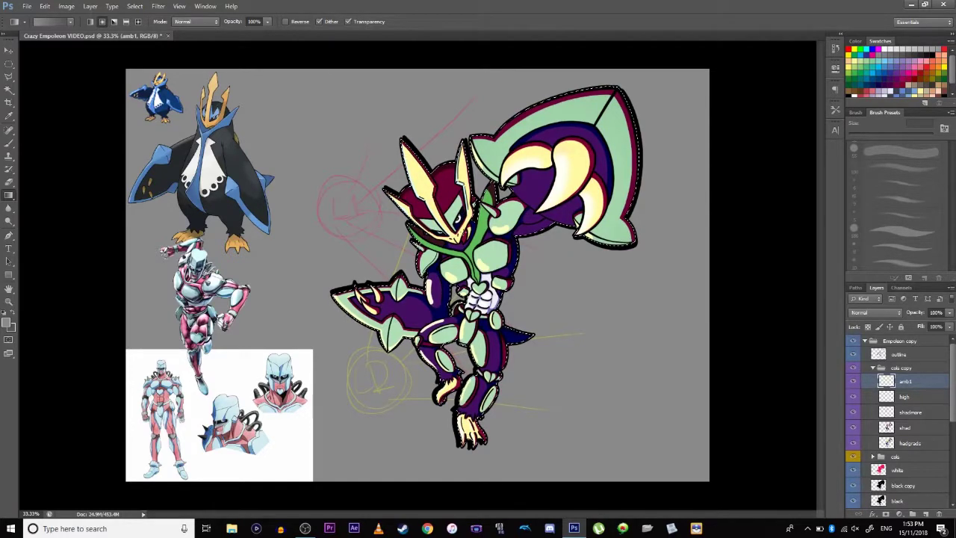
- Fill the selected figure on amb1 with a grey radial gradient and set the layer's blend mode to Overlay
{"action": "left_click", "coordinate": [853, 369]}
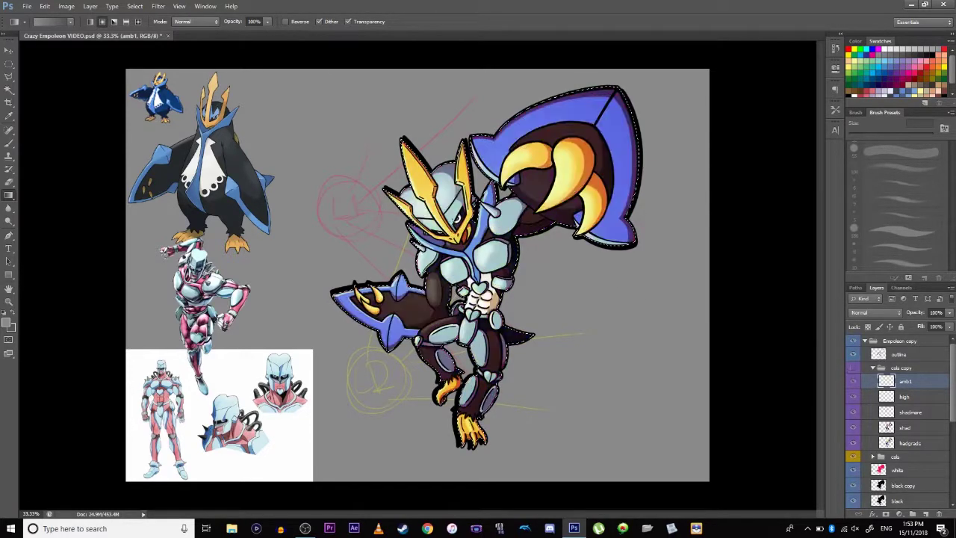
{"action": "left_click", "coordinate": [854, 369]}
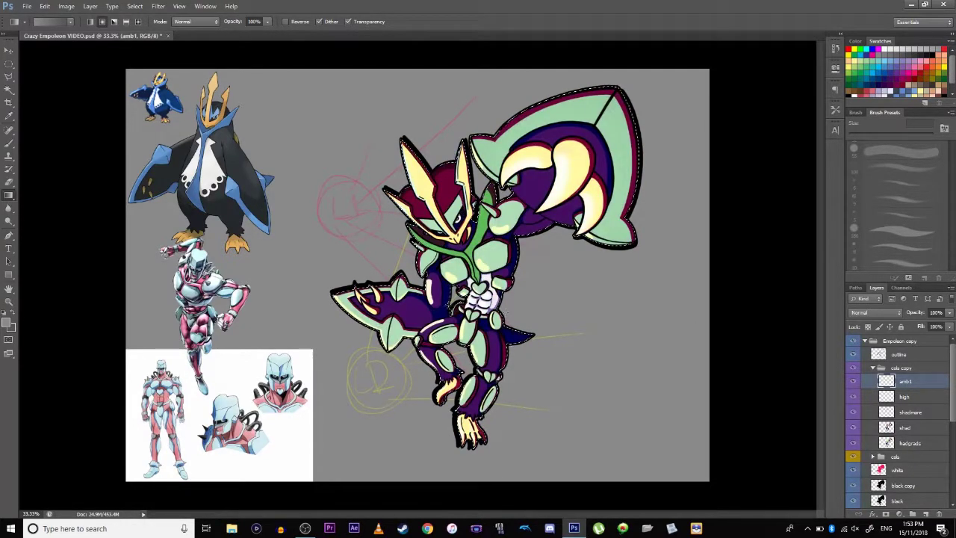
{"action": "left_click_drag", "start_coordinate": [618, 132], "coordinate": [581, 137]}
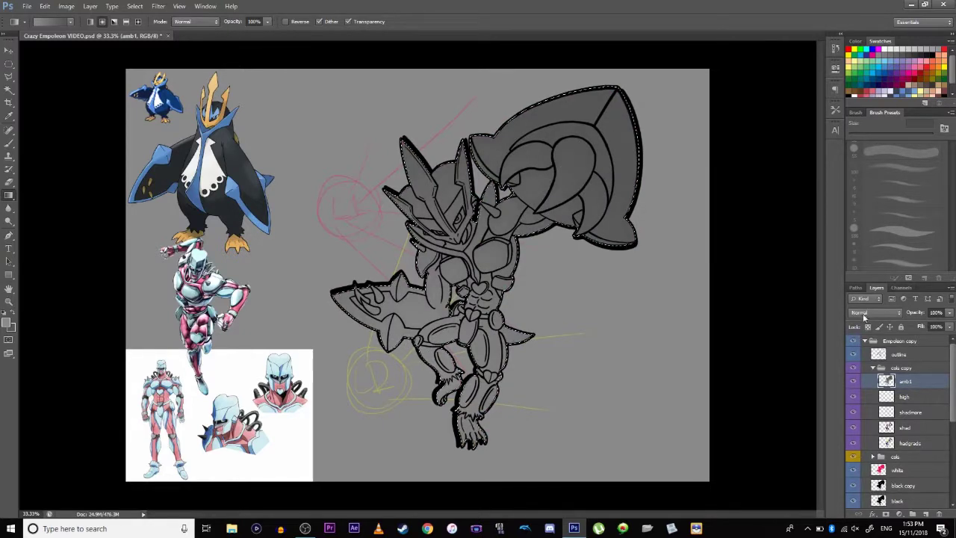
{"action": "left_click", "coordinate": [870, 316]}
{"action": "left_click", "coordinate": [859, 176]}
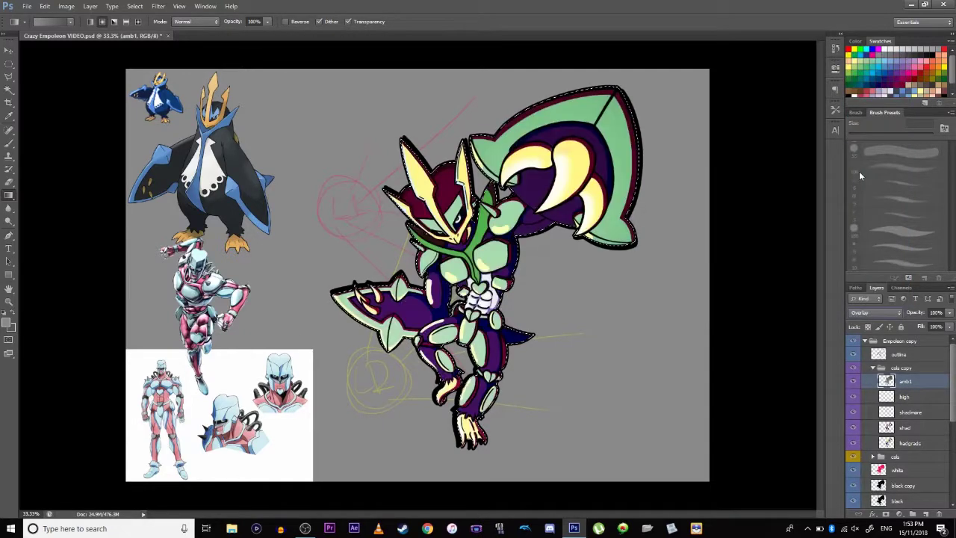
{"action": "left_click", "coordinate": [8, 322]}
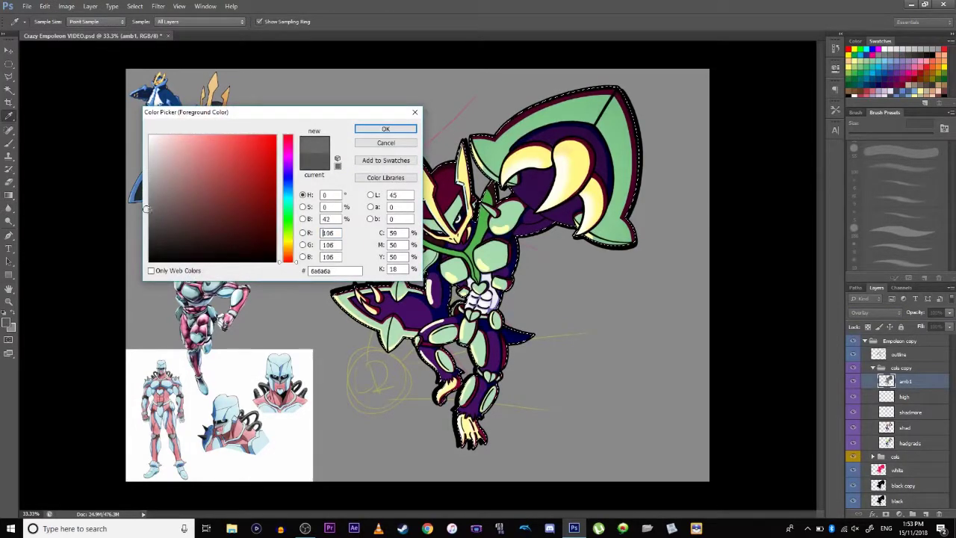
{"action": "left_click", "coordinate": [385, 128]}
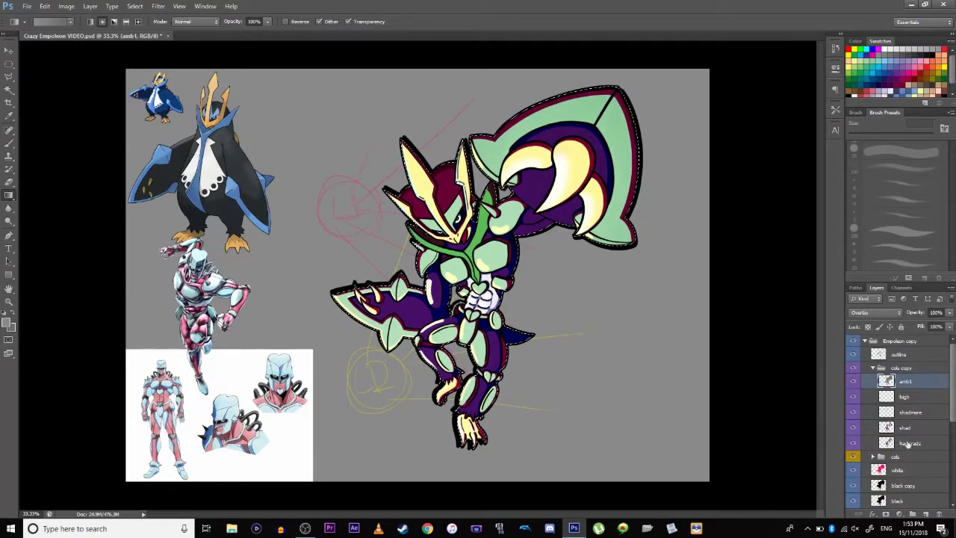
- Add a layer named amb2 above amb1 in the cols copy group
{"action": "left_click", "coordinate": [925, 514]}
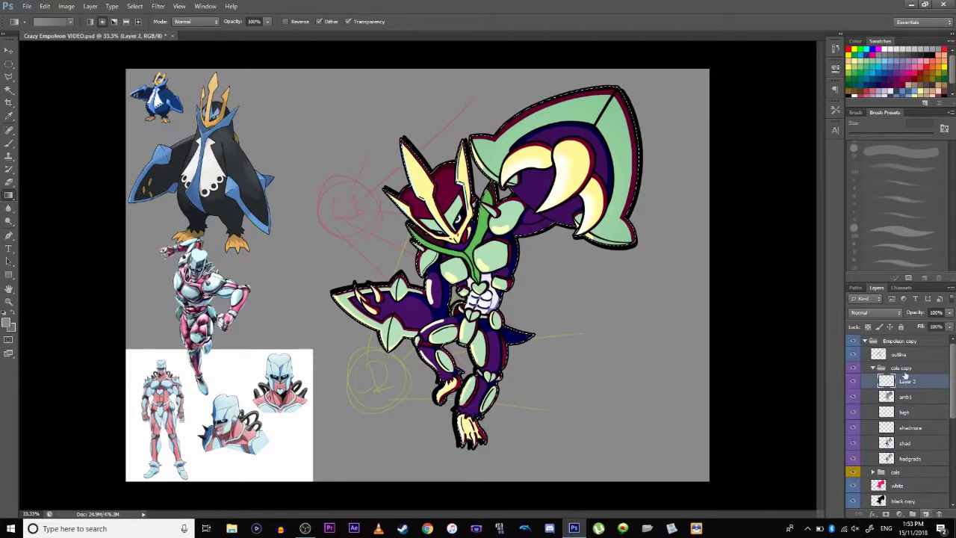
{"action": "double_click", "coordinate": [907, 382]}
{"action": "key", "text": "Return"}
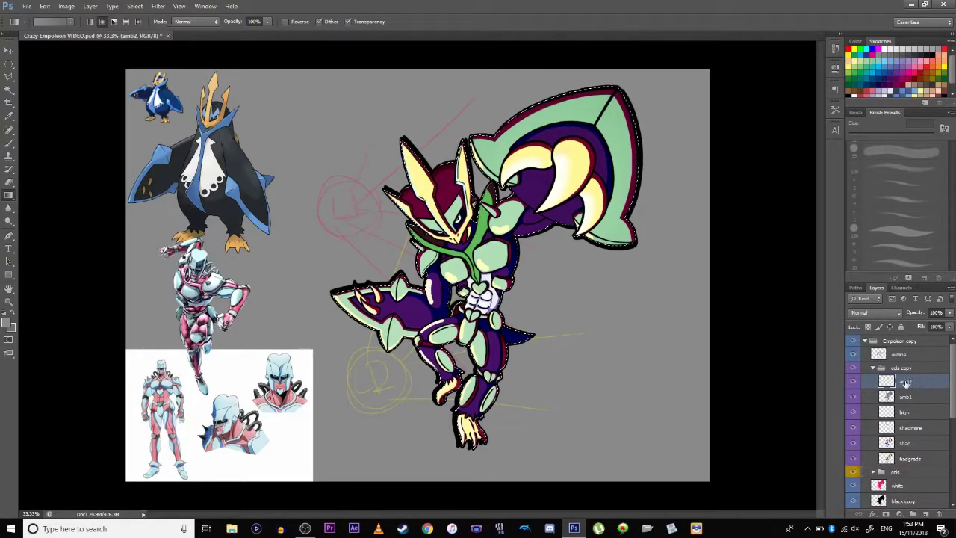
- Fill the selected figure on amb2 with a pale yellow to dark olive radial gradient and set its blend mode to Soft Light
{"action": "left_click", "coordinate": [935, 77]}
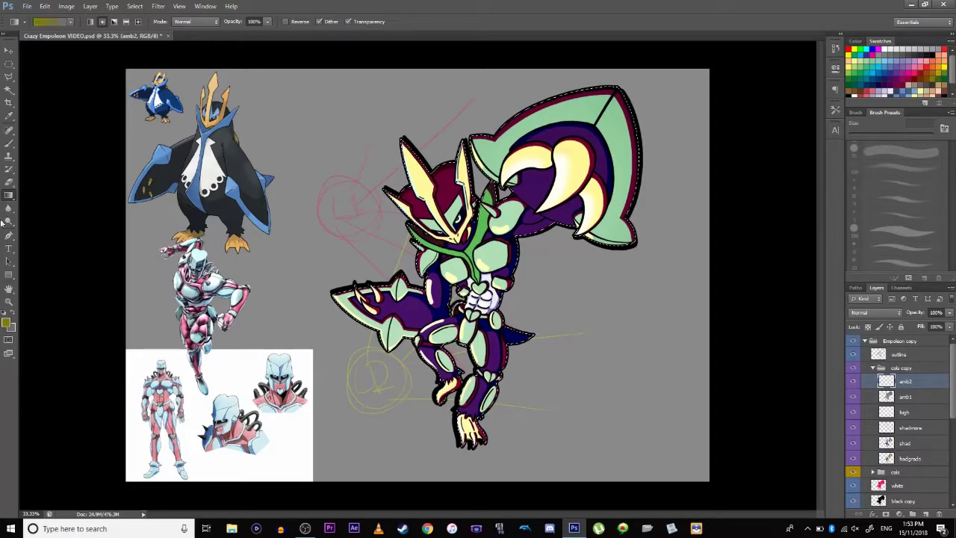
{"action": "left_click", "coordinate": [857, 55]}
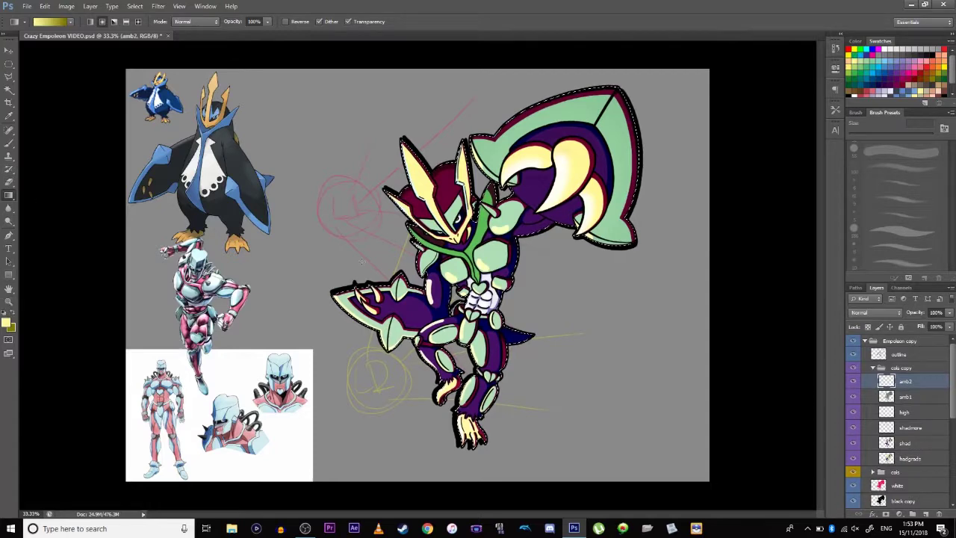
{"action": "left_click_drag", "start_coordinate": [404, 350], "coordinate": [401, 348]}
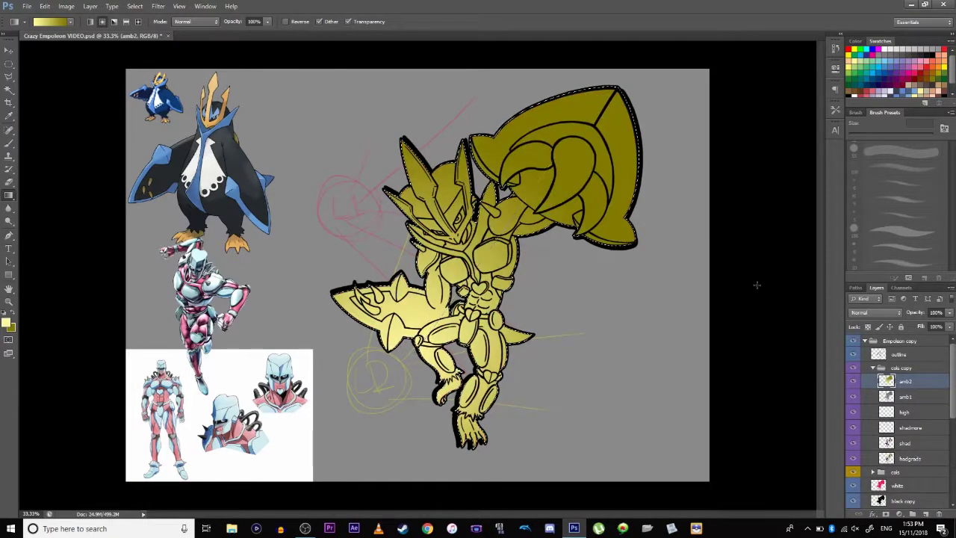
{"action": "left_click", "coordinate": [874, 312]}
{"action": "left_click", "coordinate": [860, 190]}
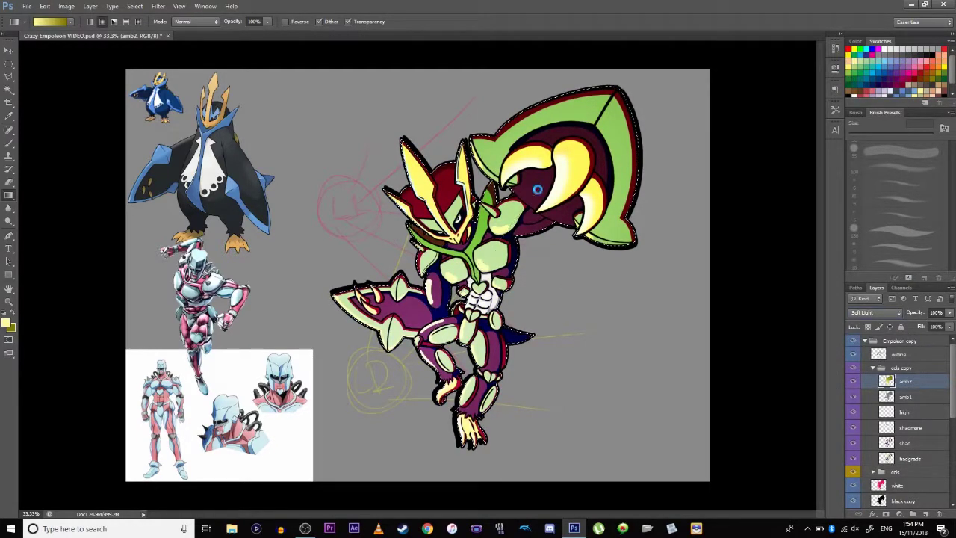
- Redraw amb2's gradient with a brighter yellow foreground, running from the raised knee up to the large raised fin
{"action": "left_click", "coordinate": [7, 323]}
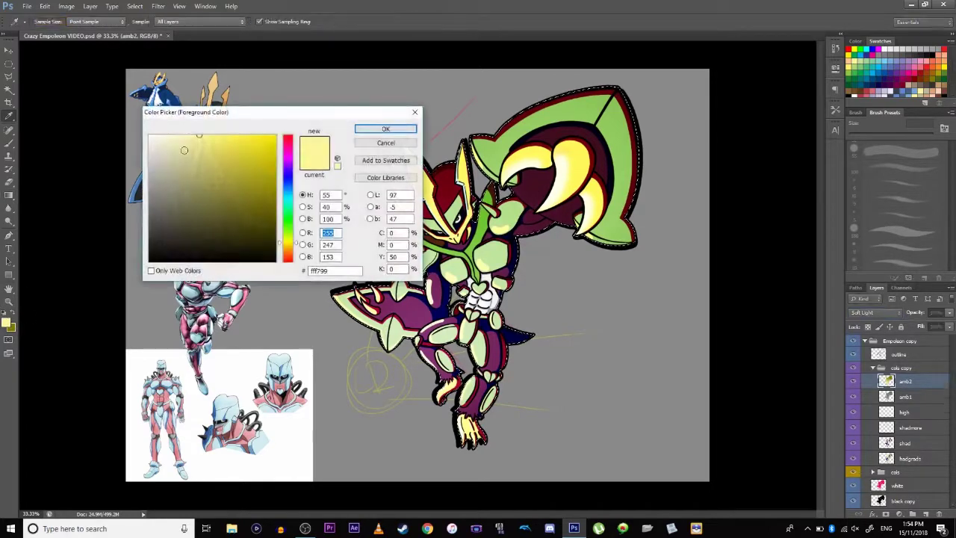
{"action": "left_click", "coordinate": [396, 146]}
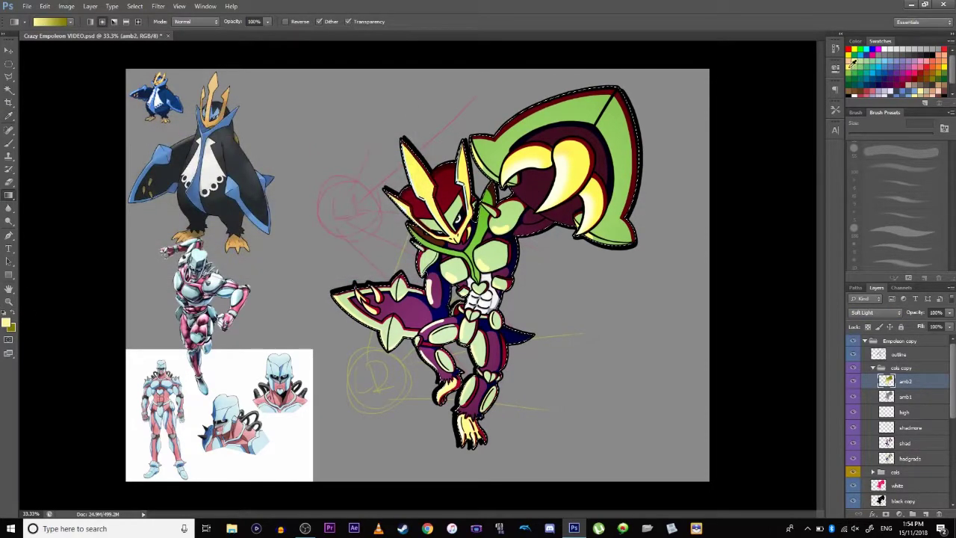
{"action": "left_click_drag", "start_coordinate": [432, 326], "coordinate": [573, 123]}
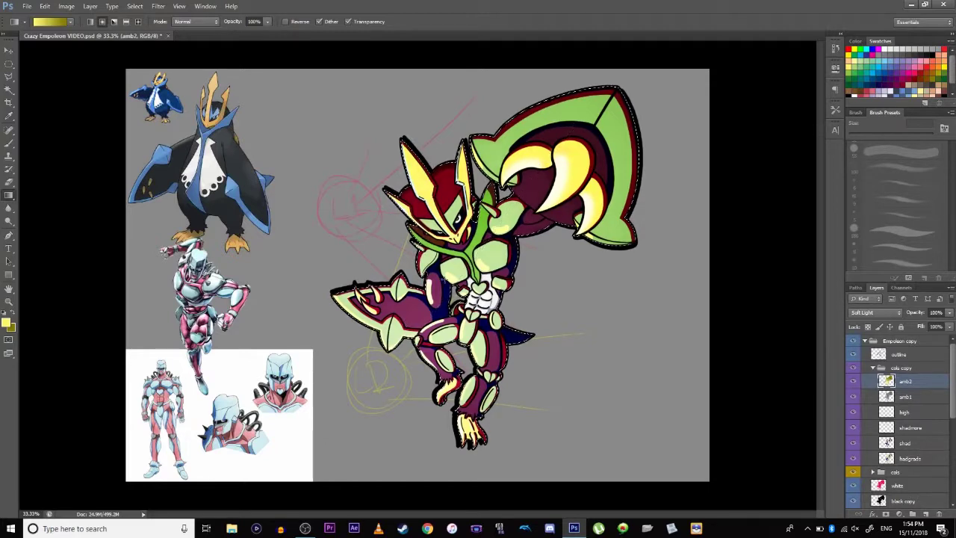
- Lower the amb2 layer's opacity to 35%
{"action": "left_click", "coordinate": [934, 312]}
{"action": "left_click_drag", "start_coordinate": [941, 312], "coordinate": [926, 313]}
{"action": "type", "text": "50"}
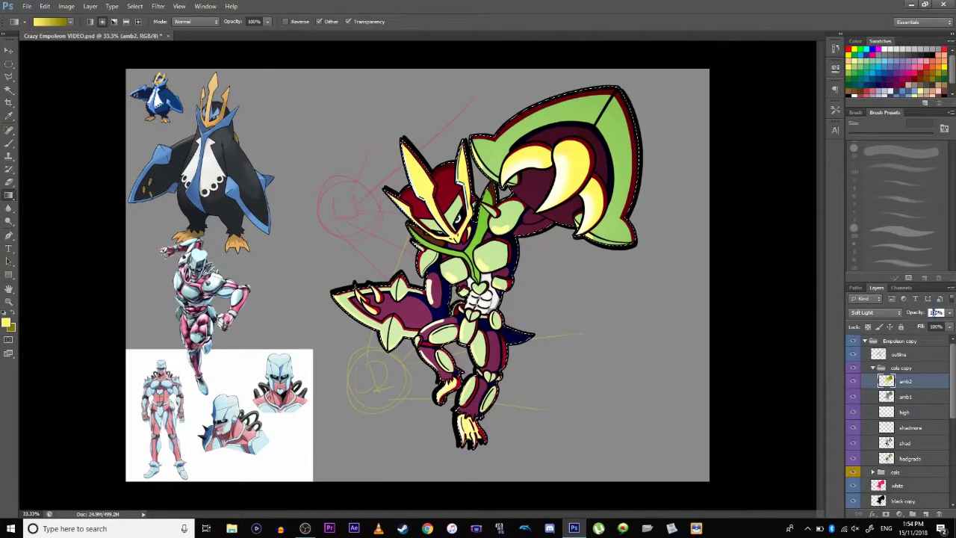
{"action": "key", "text": "Return"}
{"action": "left_click", "coordinate": [948, 312]}
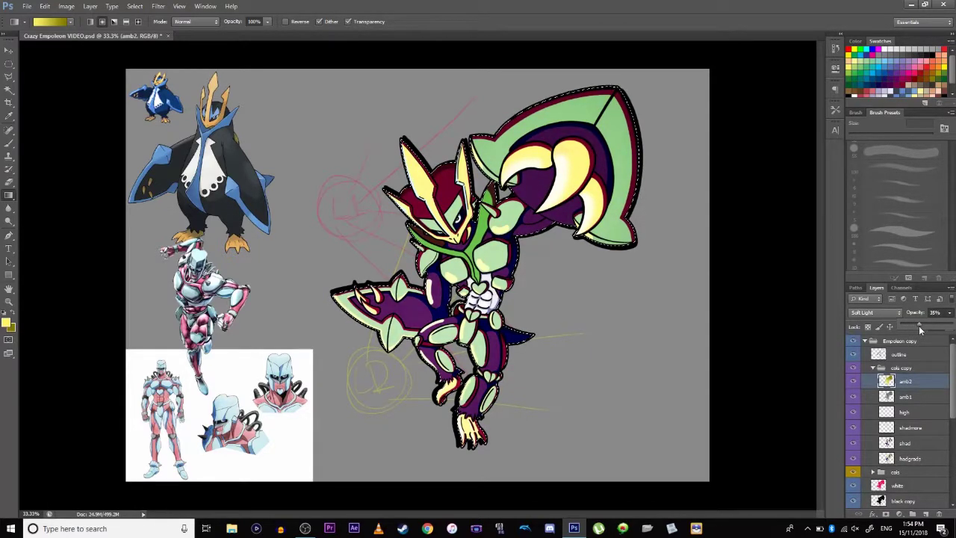
- Shift amb2's hue slightly towards orange and adjust its saturation with Hue/Saturation, then deselect the figure
{"action": "left_click", "coordinate": [66, 6]}
{"action": "mouse_move", "coordinate": [112, 31]}
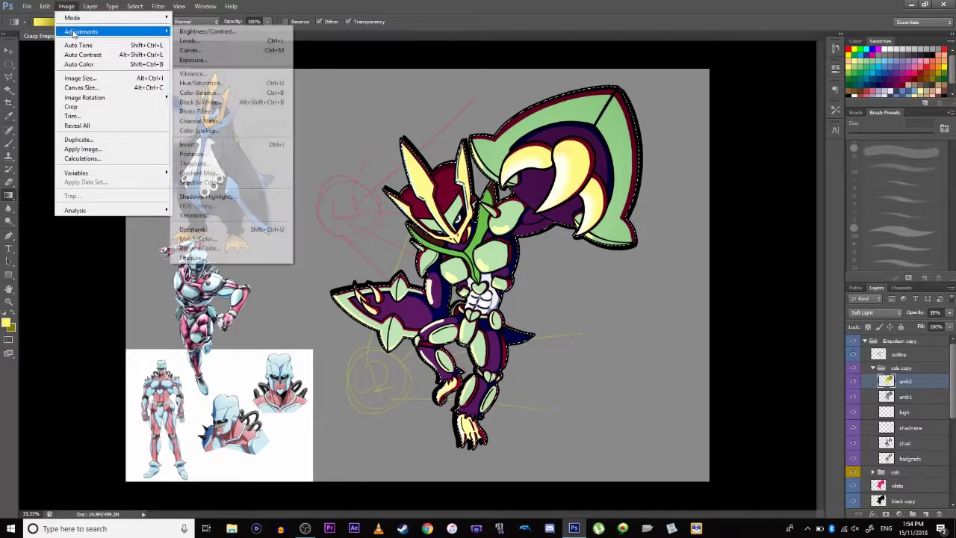
{"action": "left_click", "coordinate": [200, 83]}
{"action": "mouse_move", "coordinate": [177, 148]}
{"action": "left_mouse_down"}
{"action": "mouse_move", "coordinate": [131, 153]}
{"action": "mouse_move", "coordinate": [237, 152]}
{"action": "mouse_move", "coordinate": [173, 152]}
{"action": "left_mouse_up"}
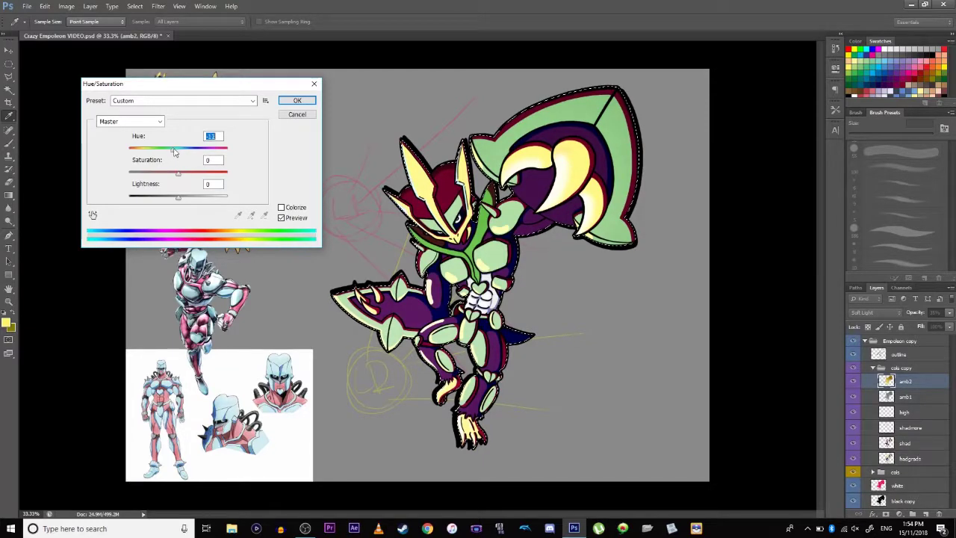
{"action": "left_click_drag", "start_coordinate": [176, 174], "coordinate": [164, 202]}
{"action": "left_click", "coordinate": [297, 100]}
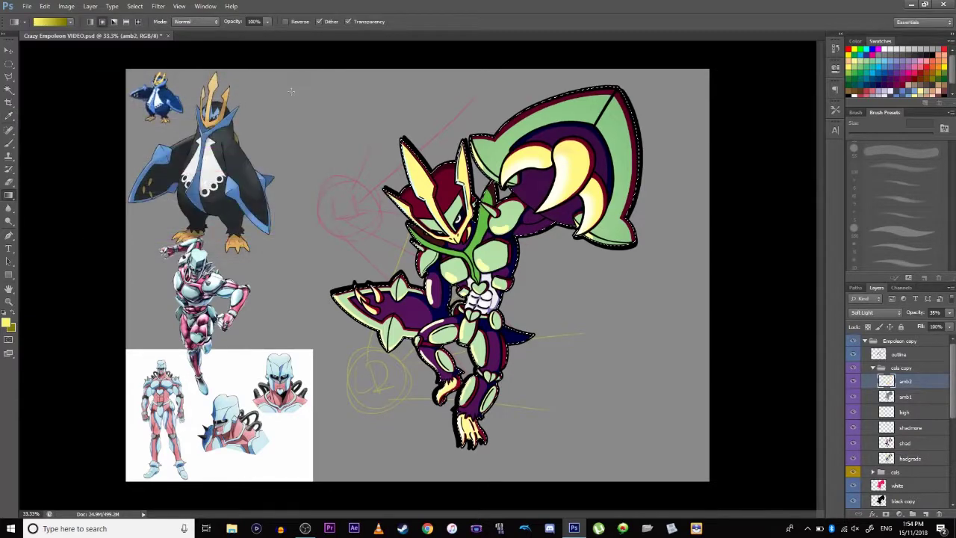
{"action": "key", "text": "ctrl+d"}
{"action": "left_click", "coordinate": [9, 64]}
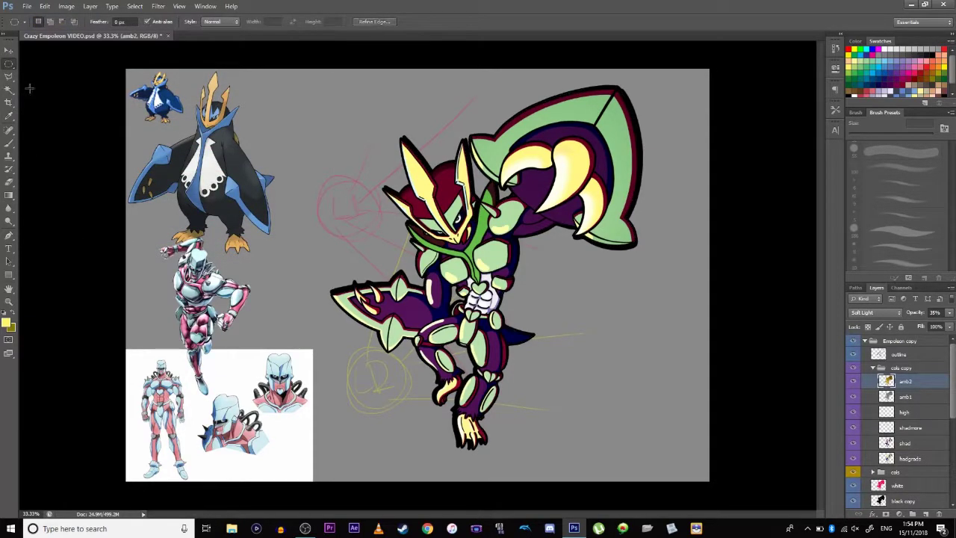
- Collapse cols copy, expand cols, and select the character's crest on the base layer with the Magic Wand
{"action": "left_click", "coordinate": [873, 368]}
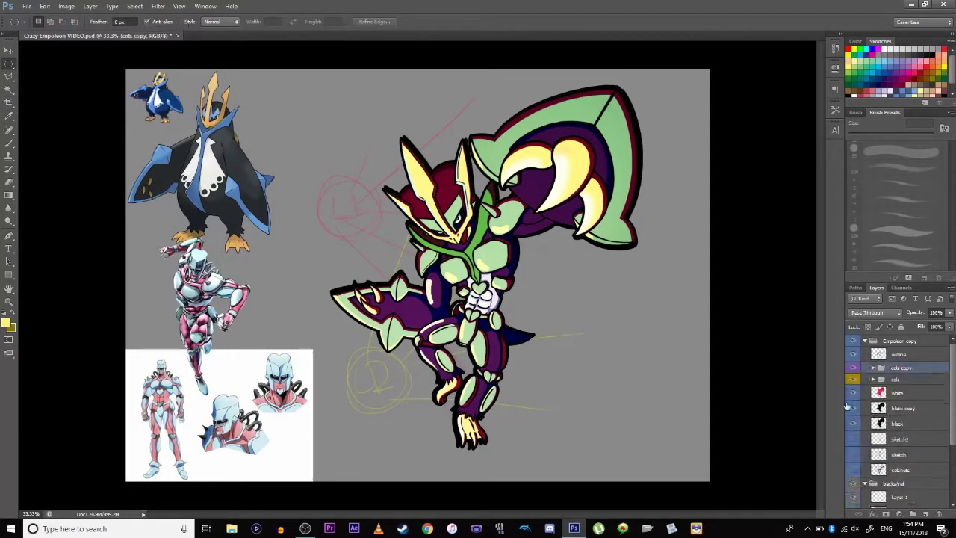
{"action": "left_click", "coordinate": [873, 379]}
{"action": "left_click", "coordinate": [905, 470]}
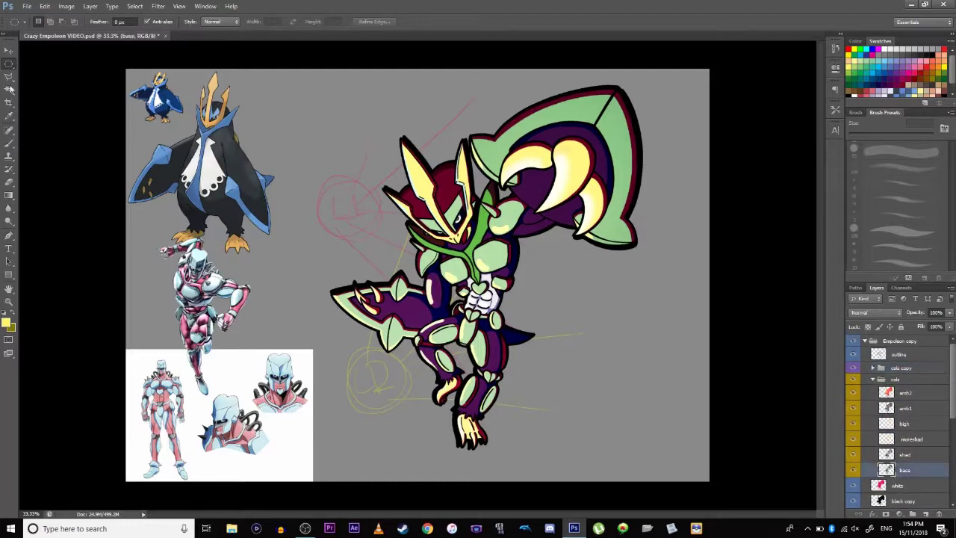
{"action": "left_click", "coordinate": [9, 88]}
{"action": "left_click", "coordinate": [417, 178]}
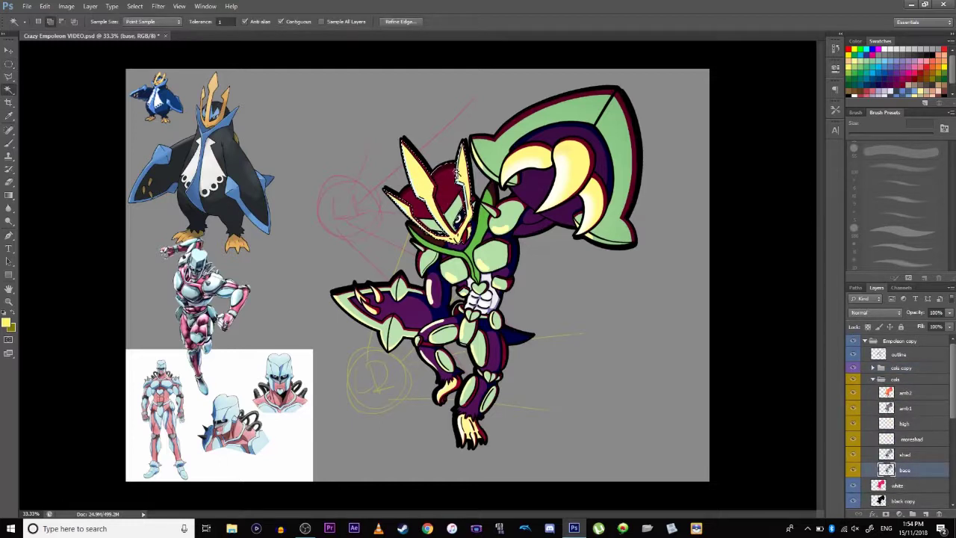
{"action": "key", "text": "shift"}
{"action": "key", "text": "shift"}
- Return to amb1 in the cols copy group, set the Gradient tool's two colours to greys, and clear the crest selection
{"action": "left_click", "coordinate": [873, 380]}
{"action": "left_click", "coordinate": [873, 367]}
{"action": "left_click", "coordinate": [905, 383]}
{"action": "left_click", "coordinate": [9, 194]}
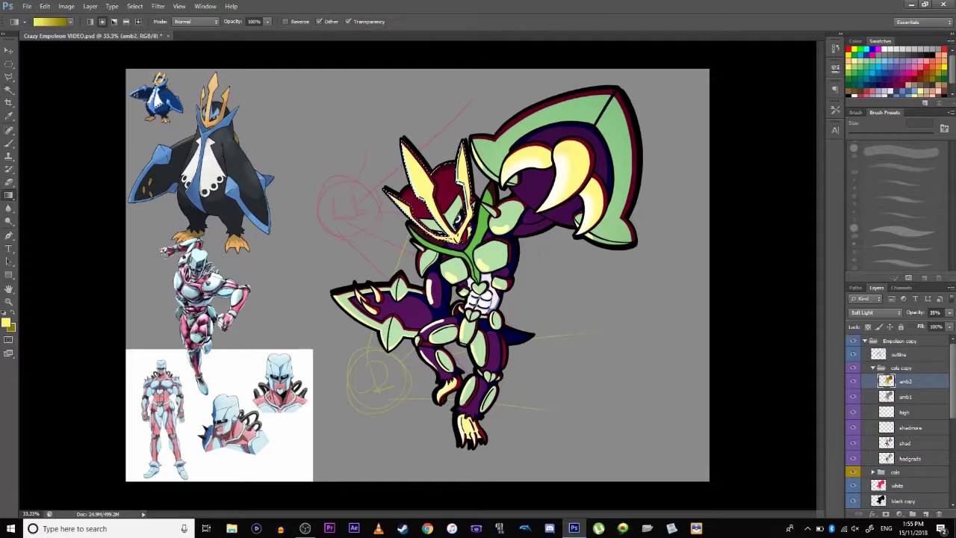
{"action": "left_click", "coordinate": [895, 397]}
{"action": "left_click", "coordinate": [881, 49]}
{"action": "left_click", "coordinate": [13, 319]}
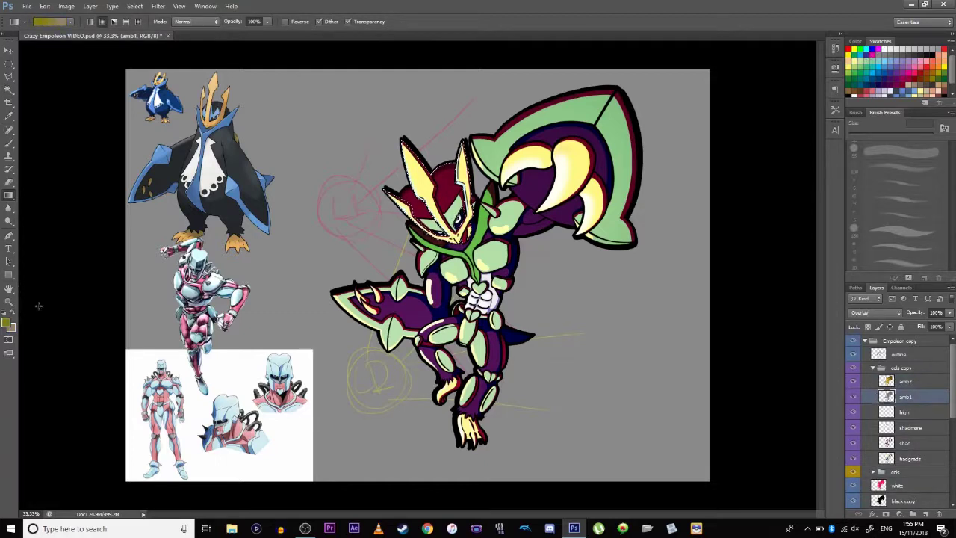
{"action": "left_click", "coordinate": [889, 54]}
{"action": "left_click", "coordinate": [12, 313]}
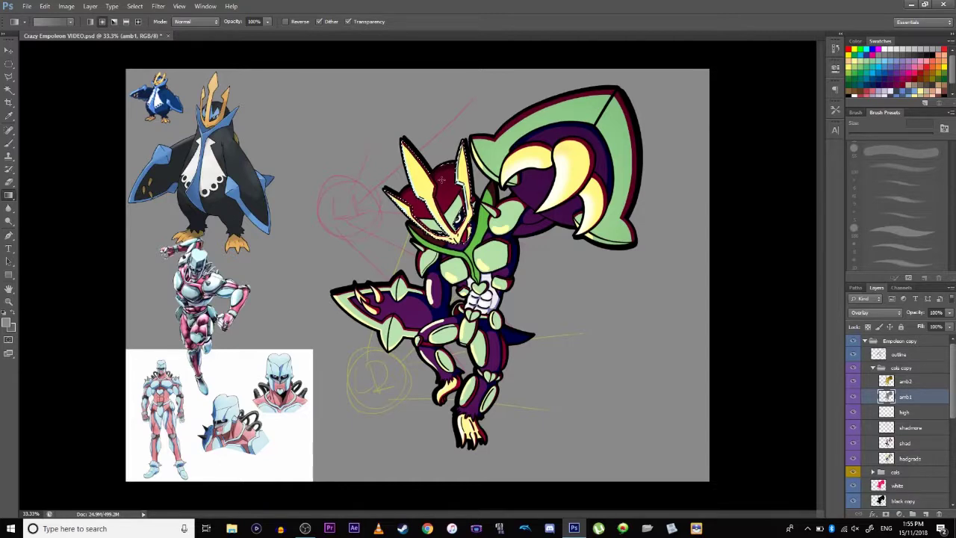
{"action": "left_click", "coordinate": [9, 64]}
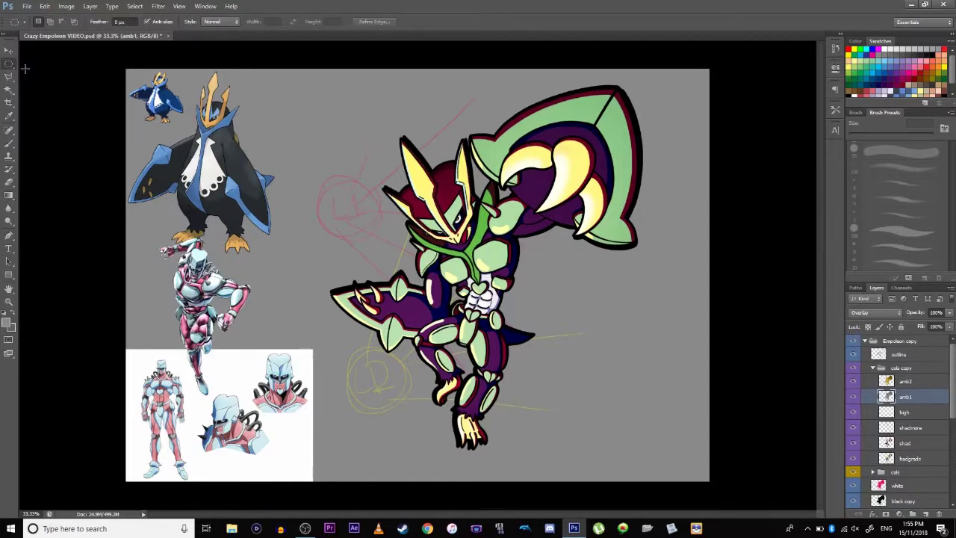
- Toggle the amb1 and amb2 layers and the cols copy group to compare the ambient shading and both colour versions
{"action": "left_click", "coordinate": [854, 397]}
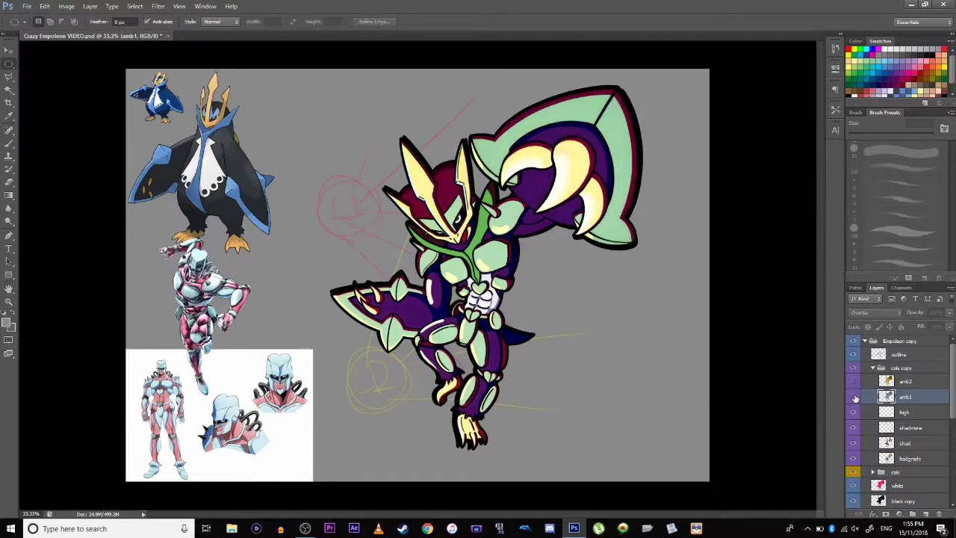
{"action": "left_click", "coordinate": [853, 397]}
{"action": "left_click", "coordinate": [854, 384]}
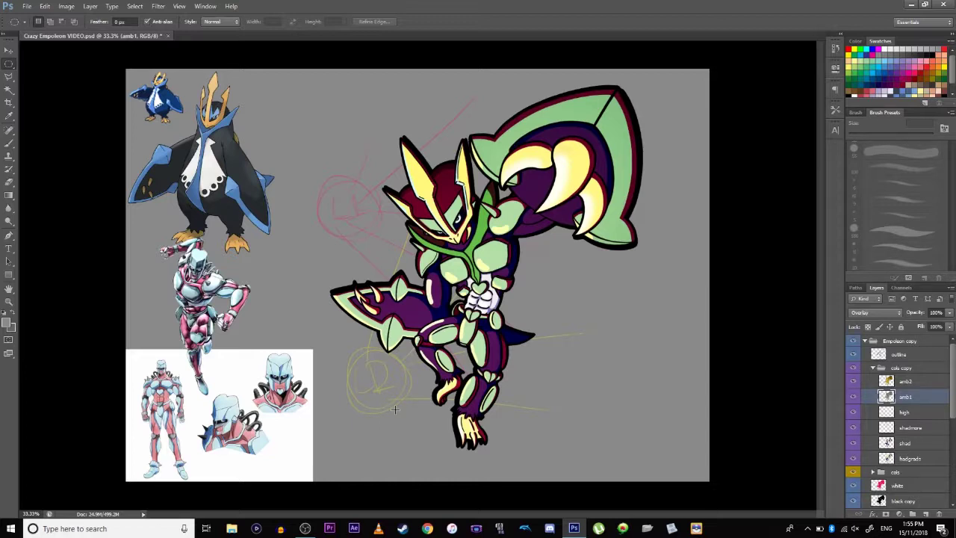
{"action": "left_click", "coordinate": [853, 368]}
{"action": "left_click", "coordinate": [854, 369]}
- Make a rectangular selection around the whole figure, trimming off the part that overlaps the reference images
{"action": "left_click", "coordinate": [9, 65]}
{"action": "left_click", "coordinate": [35, 62]}
{"action": "left_click_drag", "start_coordinate": [310, 94], "coordinate": [680, 419]}
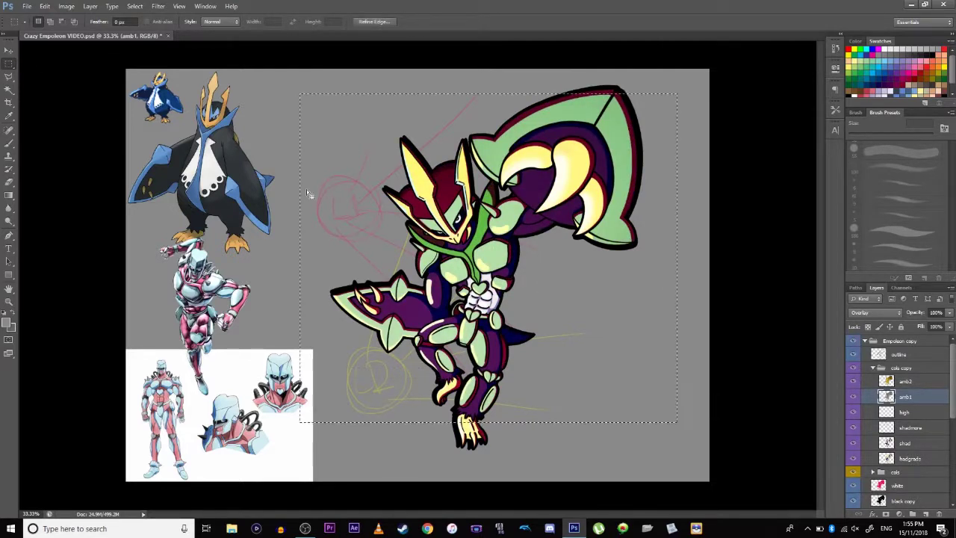
{"action": "left_click_drag", "start_coordinate": [292, 78], "coordinate": [650, 456]}
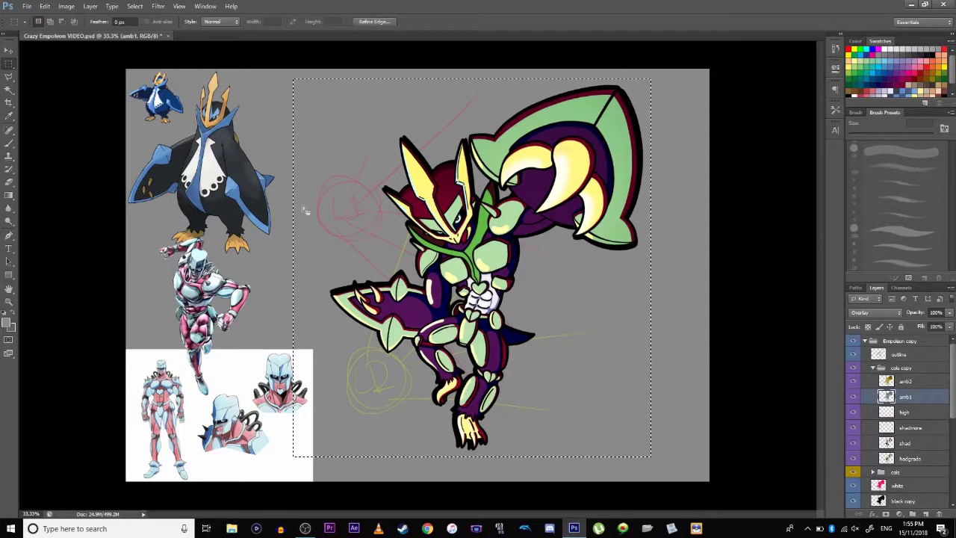
{"action": "left_click_drag", "start_coordinate": [265, 67], "coordinate": [322, 506], "text": "shift"}
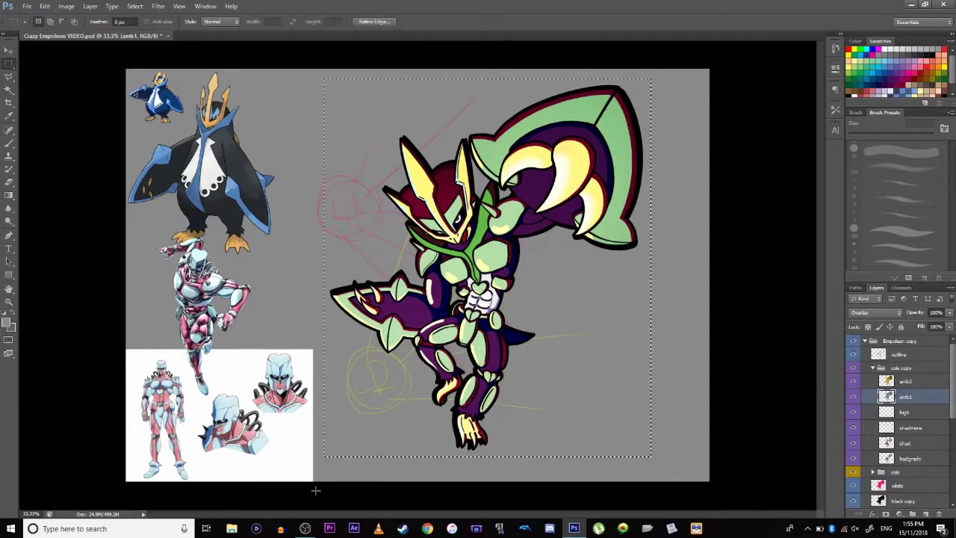
- Collapse the cols copy and backs/ref groups in the layer list
{"action": "left_click", "coordinate": [876, 376]}
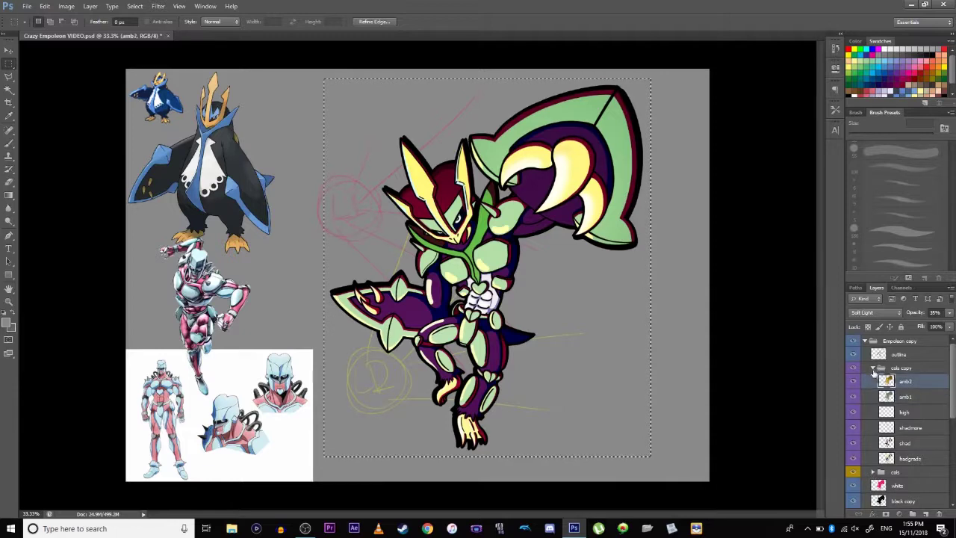
{"action": "left_click", "coordinate": [873, 369]}
{"action": "left_click", "coordinate": [865, 484]}
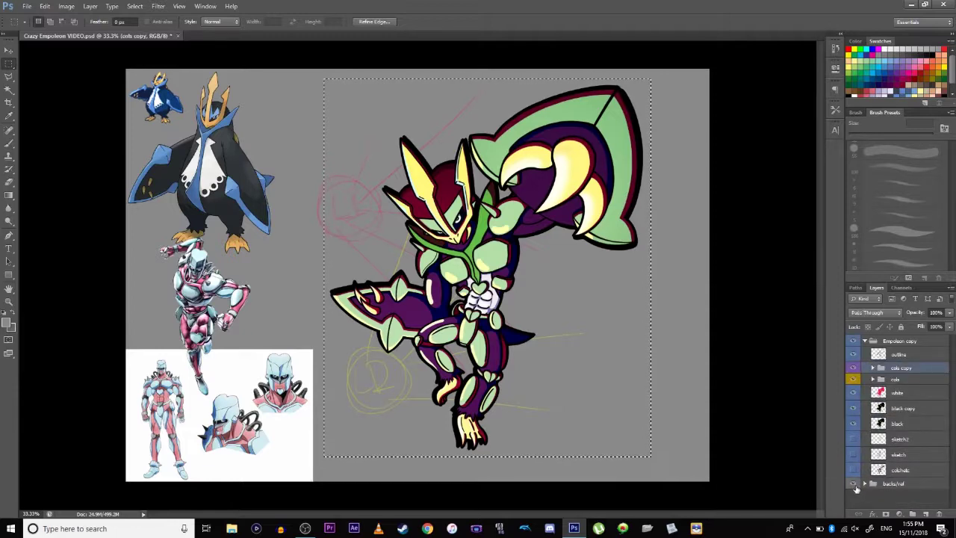
- Hide the backs/ref group and crop the canvas to the rectangular selection around the figure
{"action": "left_click", "coordinate": [853, 484]}
{"action": "left_click", "coordinate": [66, 6]}
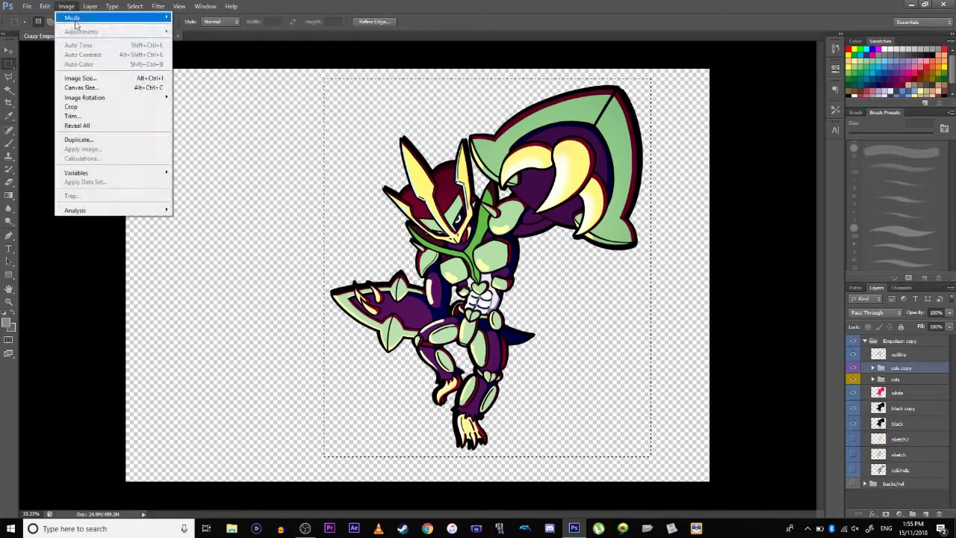
{"action": "left_click", "coordinate": [74, 106]}
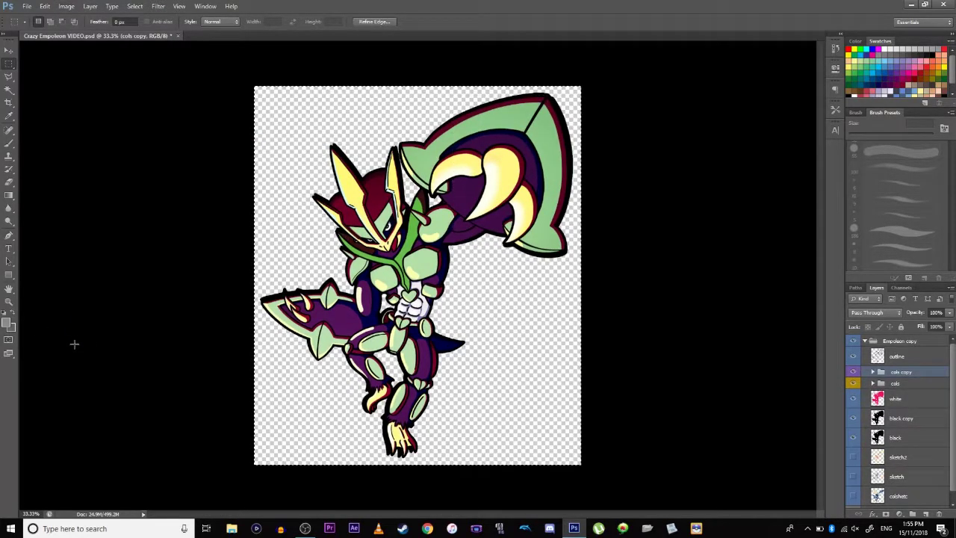
- Hide the white layer and toggle the cols copy and cols groups to compare the two colour versions of the figure
{"action": "left_click", "coordinate": [873, 384]}
{"action": "left_click", "coordinate": [873, 383]}
{"action": "left_click", "coordinate": [853, 372]}
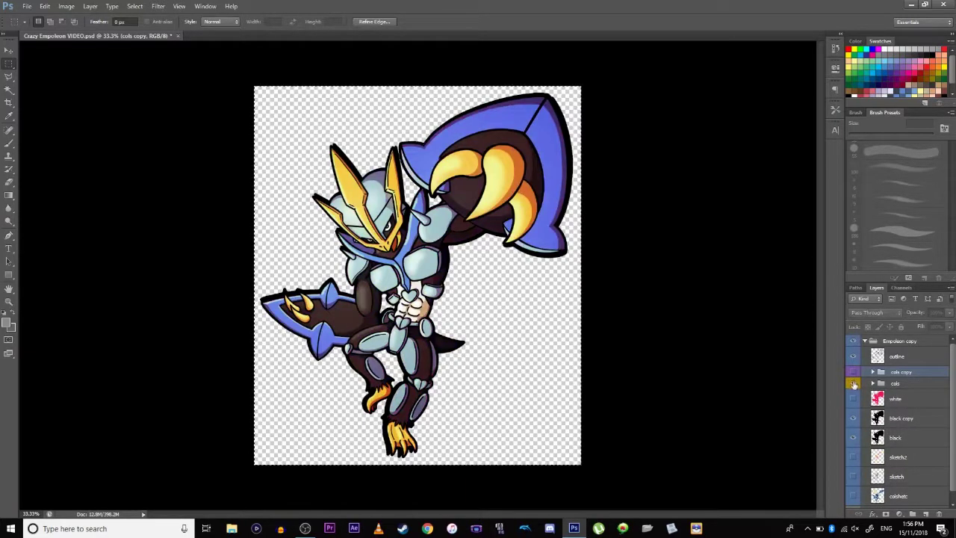
{"action": "left_click", "coordinate": [853, 372]}
{"action": "left_click", "coordinate": [27, 6]}
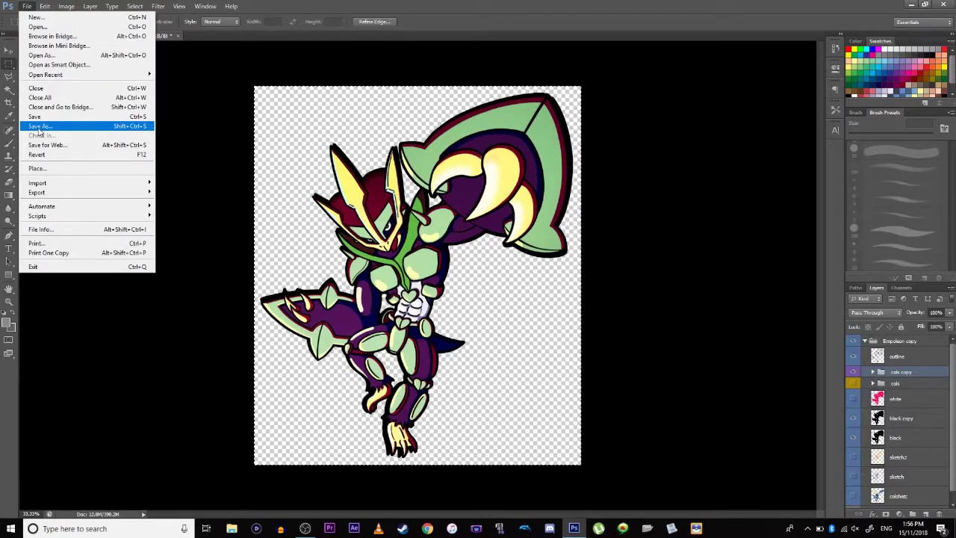
{"action": "left_click", "coordinate": [416, 4]}
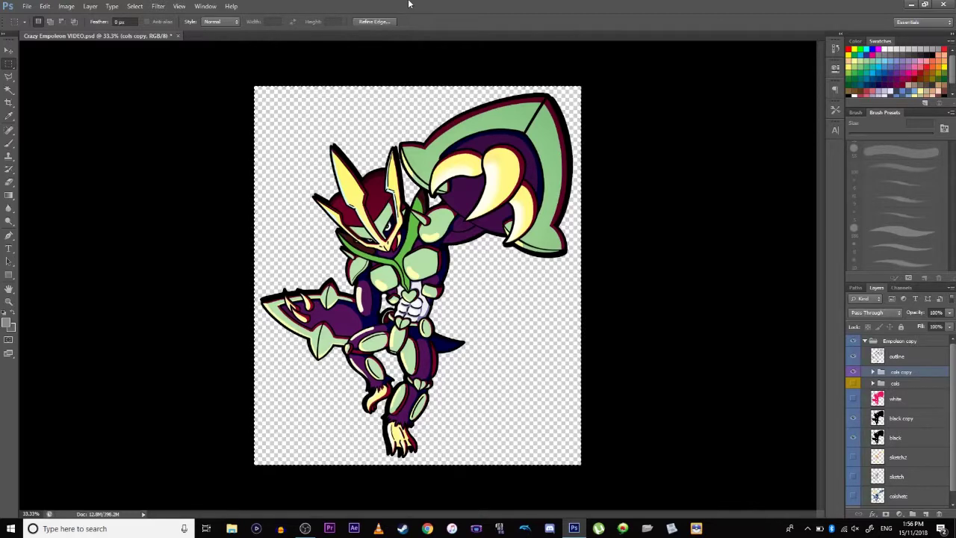
{"action": "left_click", "coordinate": [853, 373]}
{"action": "left_click", "coordinate": [854, 373]}
- Examine the green and purple figure up close from crest to feet, briefly toggling the colour groups for comparison
{"action": "key", "text": "ctrl+plus"}
{"action": "left_click_drag", "start_coordinate": [350, 313], "coordinate": [346, 342]}
{"action": "scroll", "coordinate": [348, 343], "scroll_direction": "down", "scroll_amount": 2}
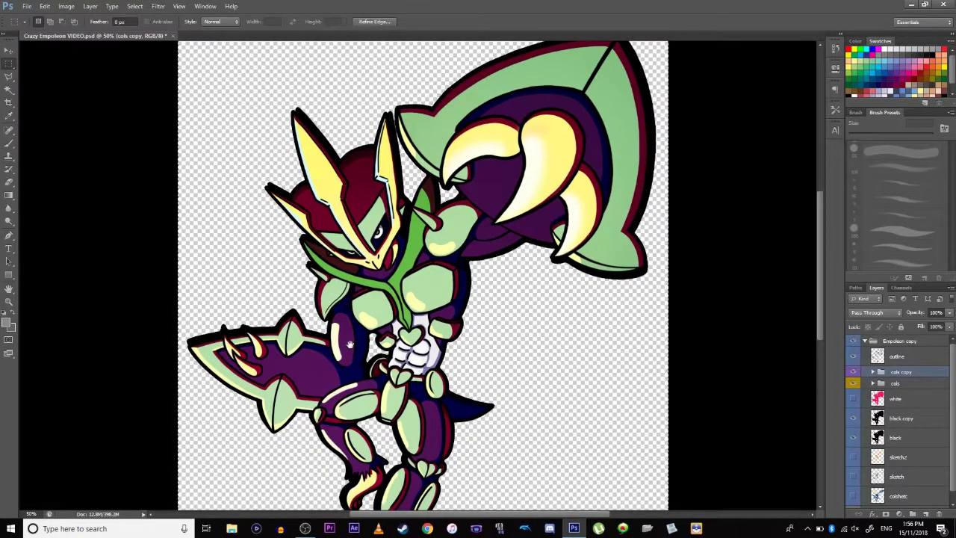
{"action": "left_click", "coordinate": [853, 372]}
{"action": "left_click", "coordinate": [853, 382]}
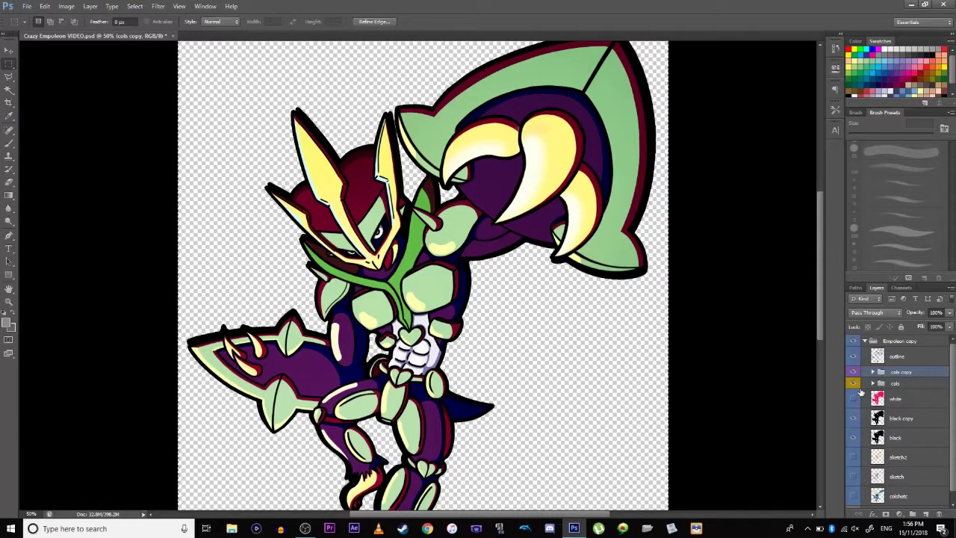
{"action": "key", "text": "ctrl+minus"}
{"action": "key", "text": "ctrl+plus"}
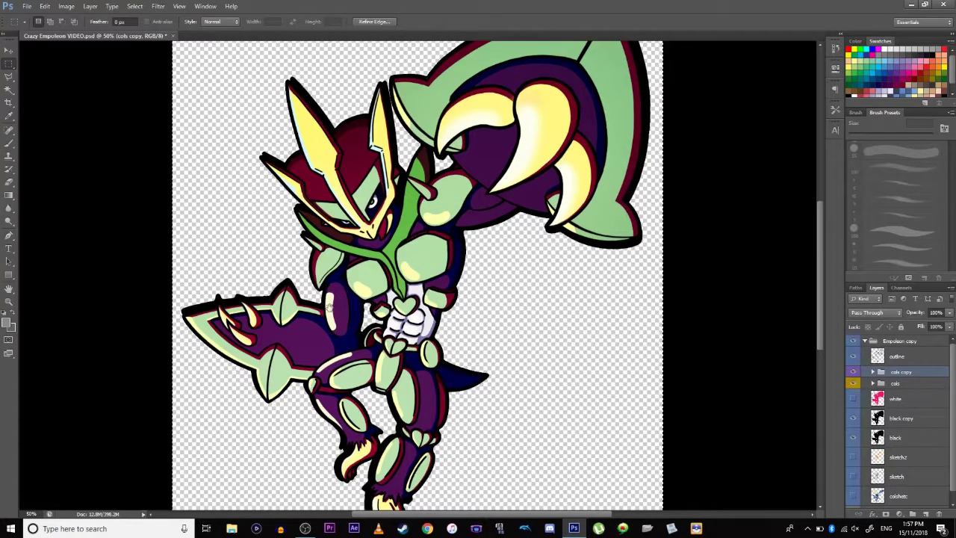
{"action": "left_click_drag", "start_coordinate": [263, 246], "coordinate": [297, 298]}
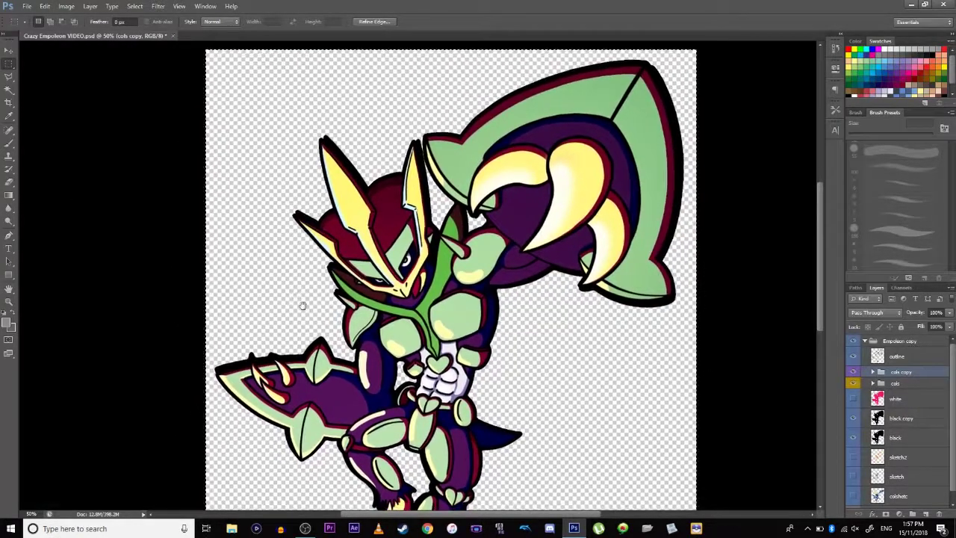
{"action": "left_click_drag", "start_coordinate": [406, 426], "coordinate": [365, 325]}
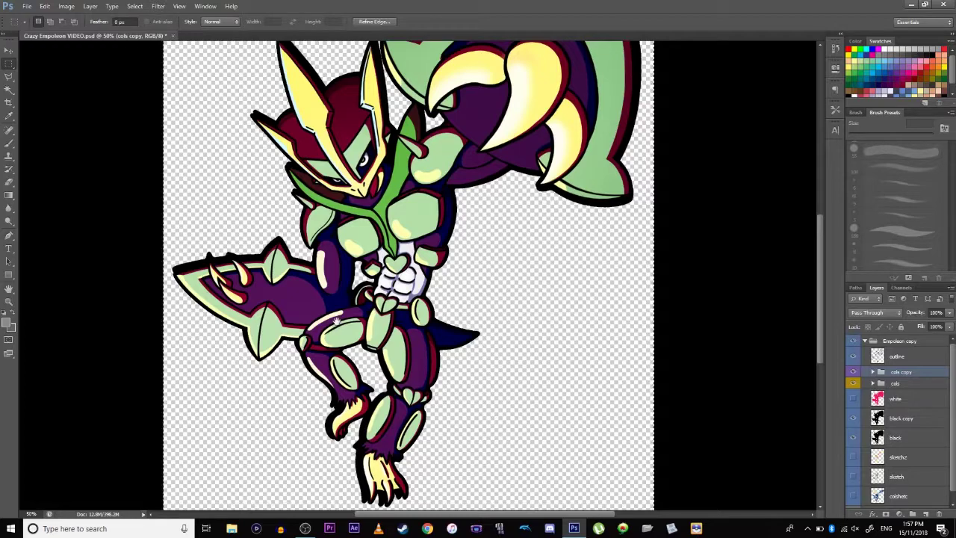
- Hide the cols copy group to display the blue version and inspect the whole figure
{"action": "left_click", "coordinate": [853, 371]}
{"action": "left_click_drag", "start_coordinate": [379, 333], "coordinate": [392, 367]}
{"action": "left_click_drag", "start_coordinate": [375, 411], "coordinate": [392, 376]}
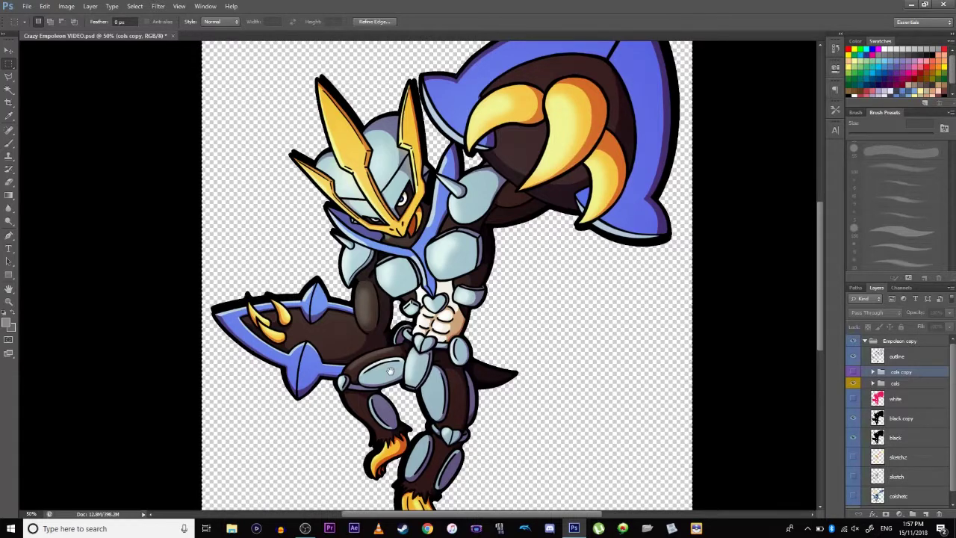
{"action": "scroll", "coordinate": [390, 371], "scroll_direction": "down", "scroll_amount": 3}
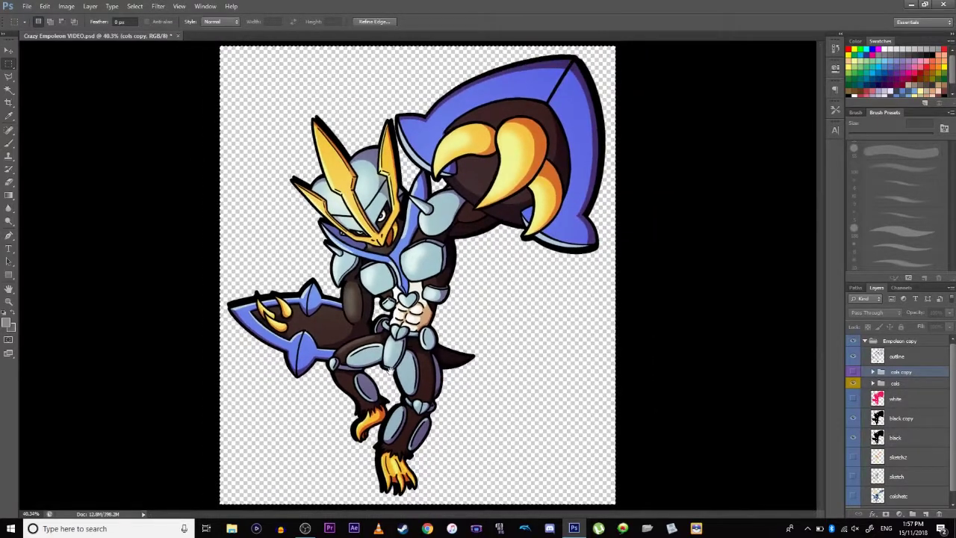